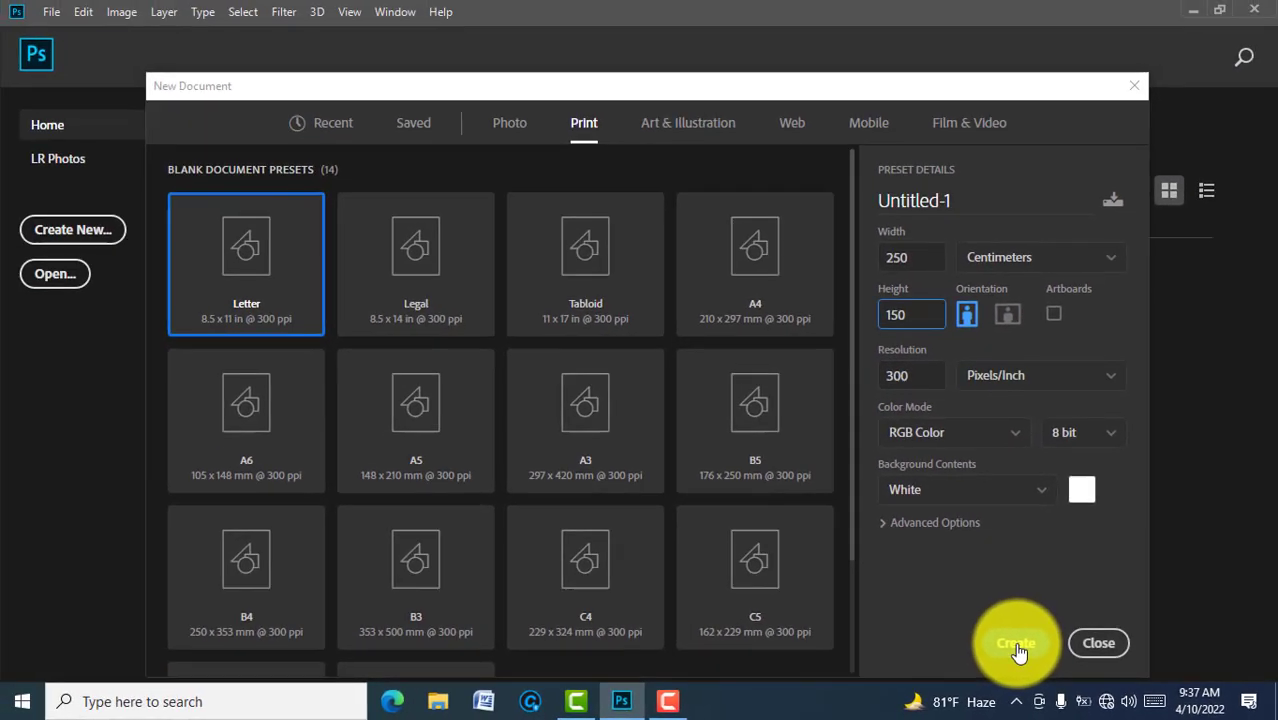
# Step: Create the 250 × 150 cm, 300 ppi document and zoom it to fill the screen
pyautogui.click(935, 620)
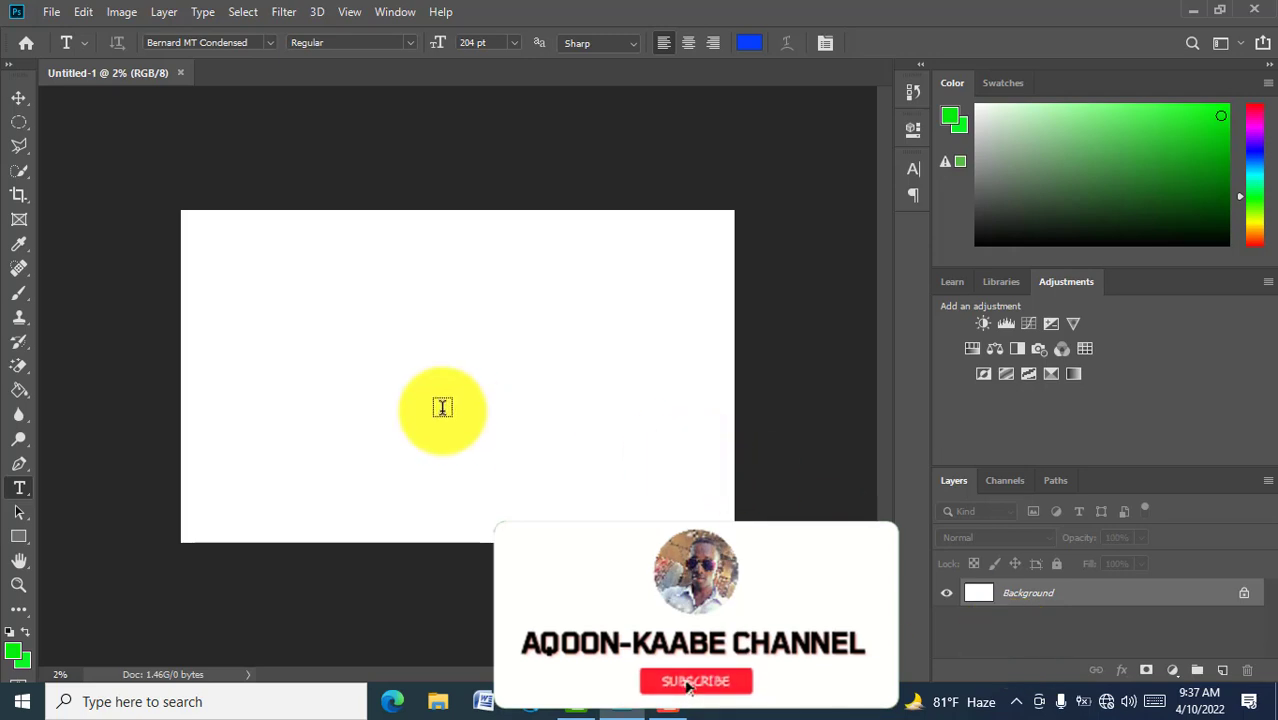
pyautogui.click(29, 585)
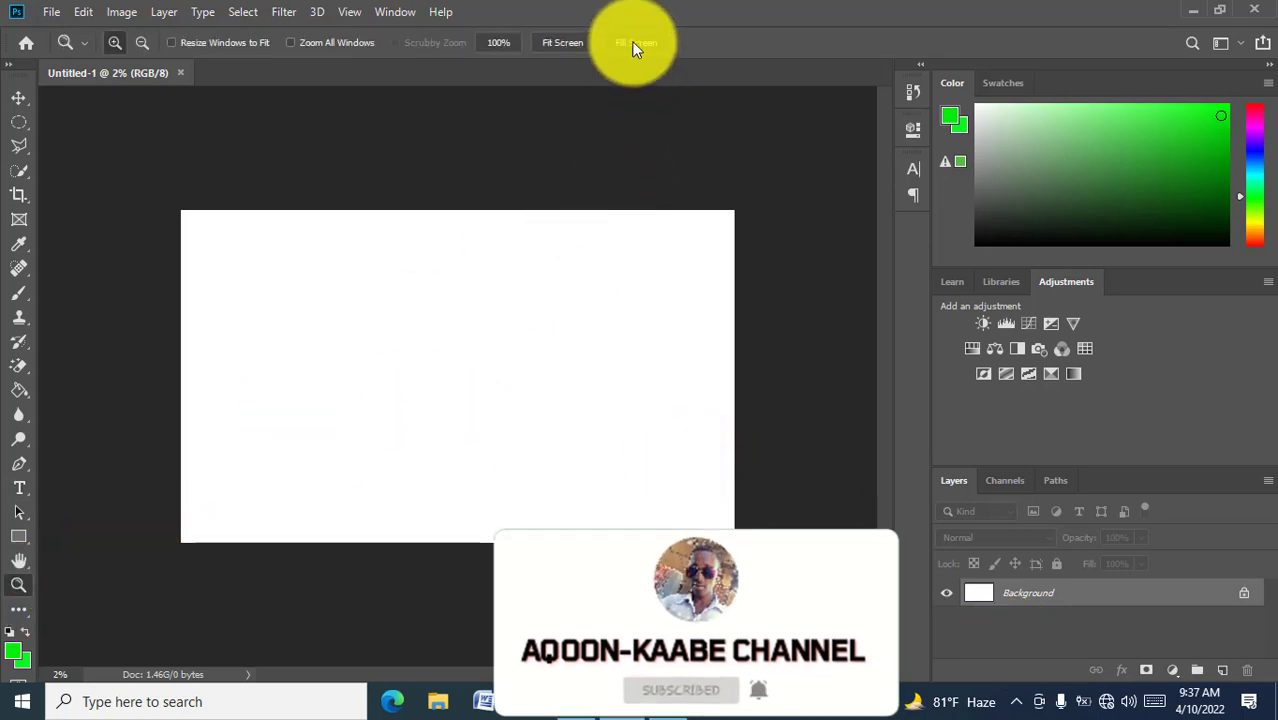
pyautogui.click(633, 45)
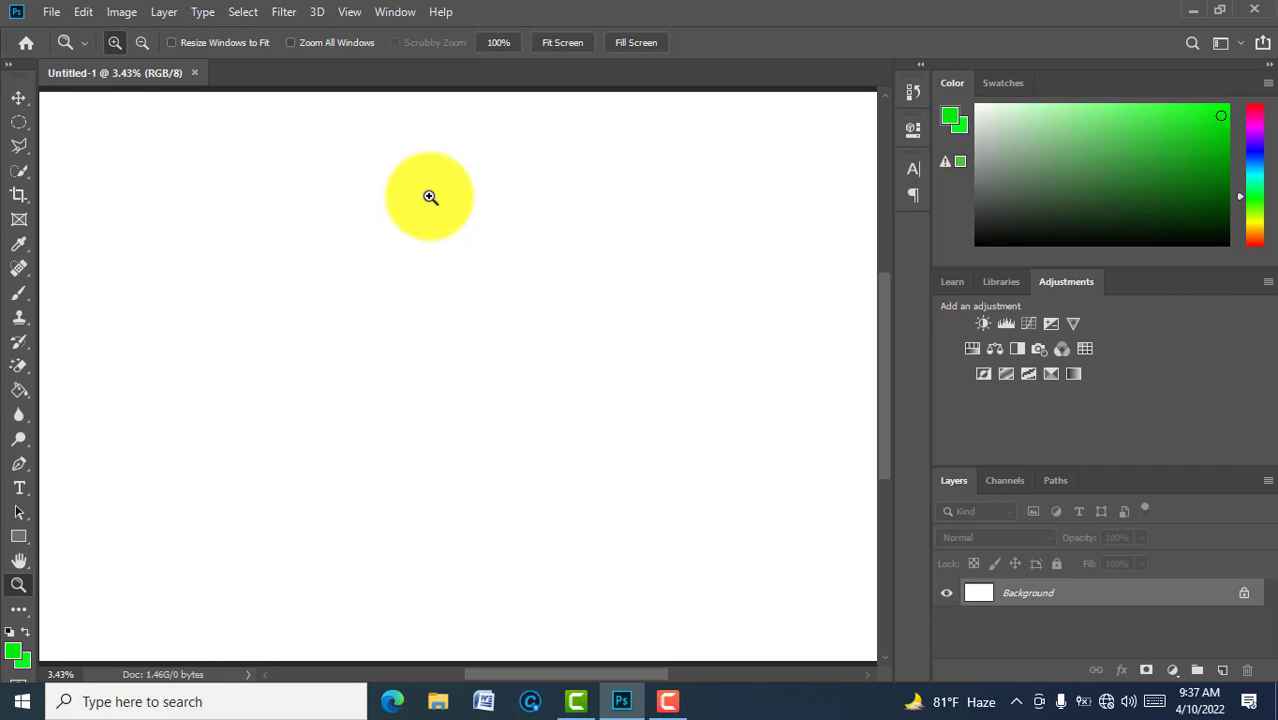
pyautogui.press('t')
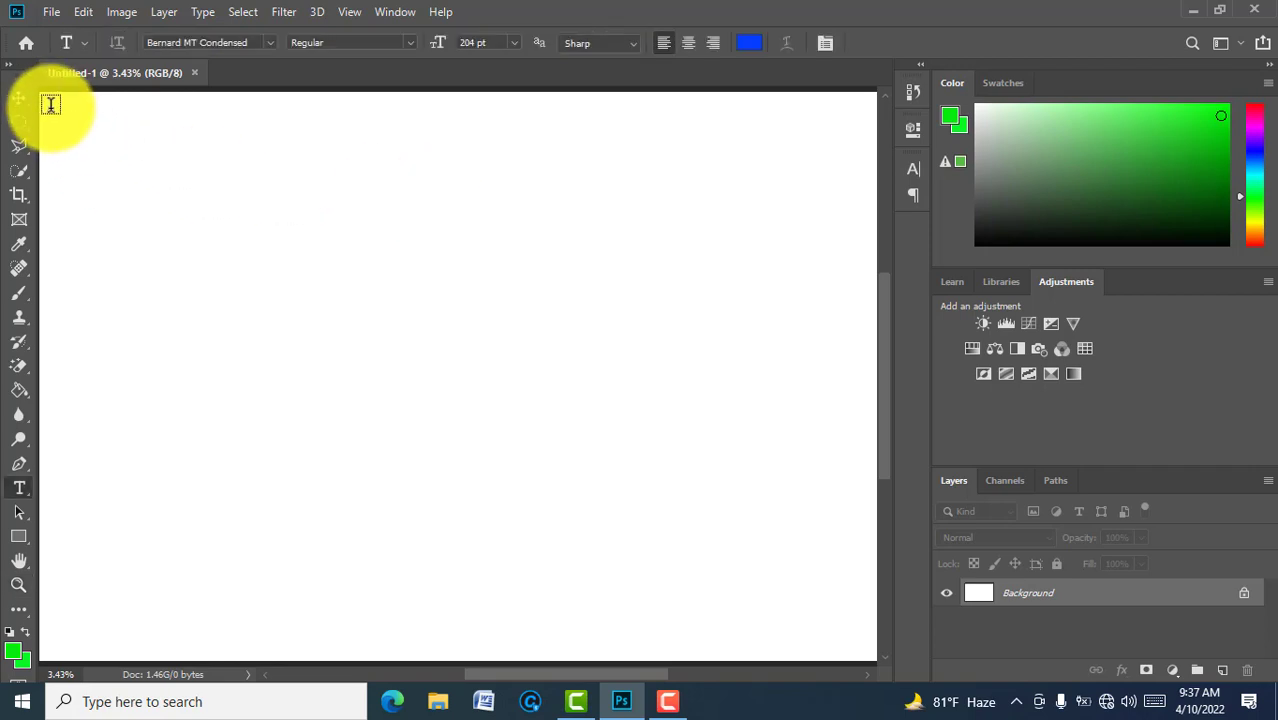
# Step: Type the blue title 'HAQAB-TIRE RESTUARANT' in a text box across the top-left
pyautogui.moveTo(51, 106); pyautogui.dragTo(827, 194)
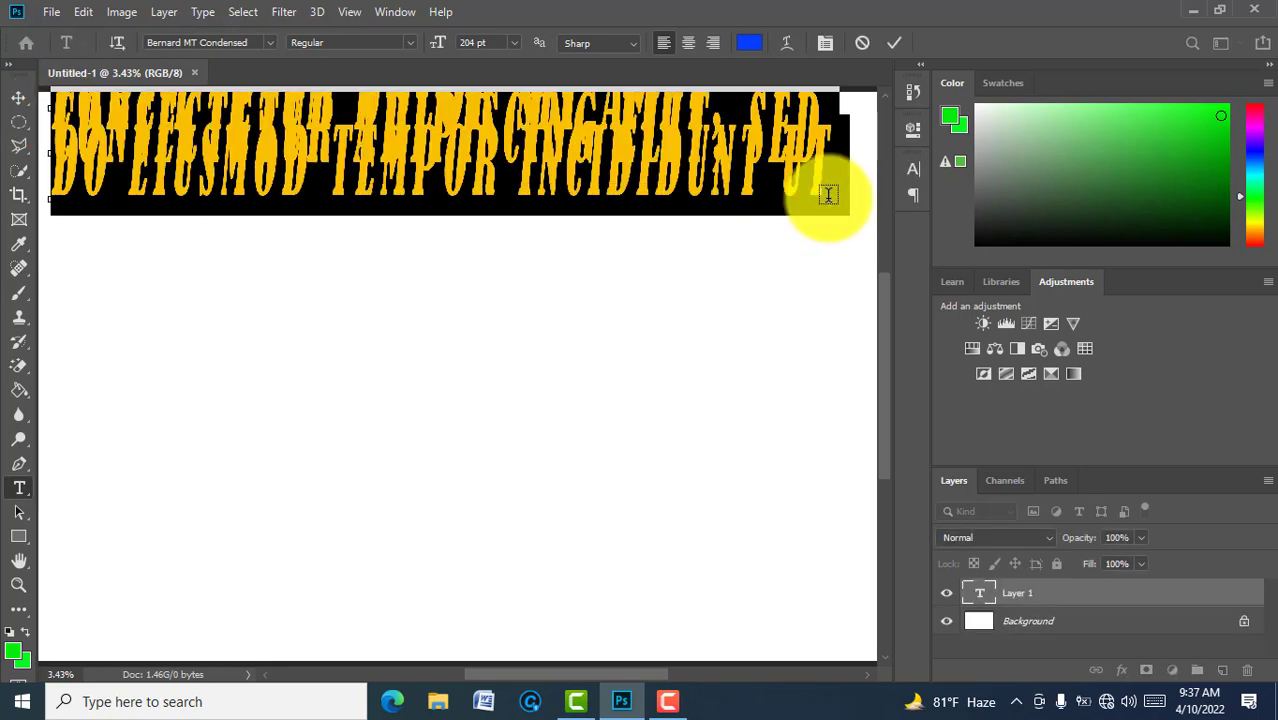
pyautogui.write('H')
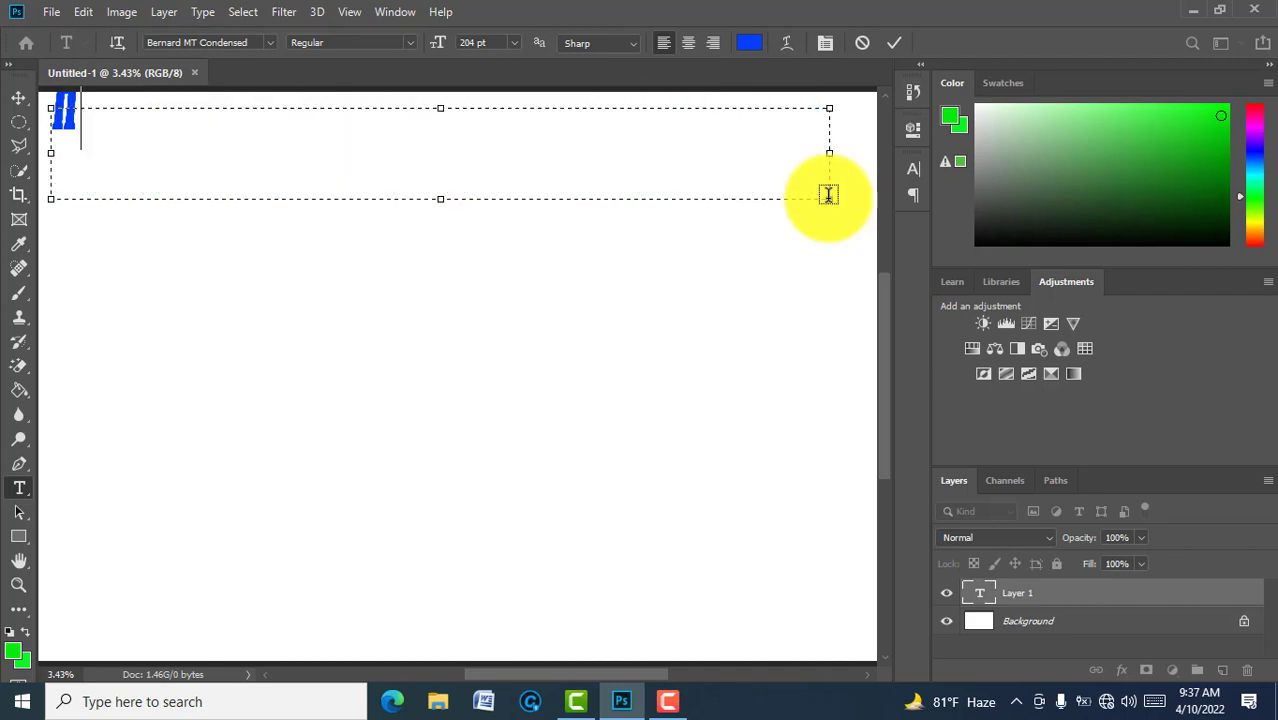
pyautogui.write('AQ')
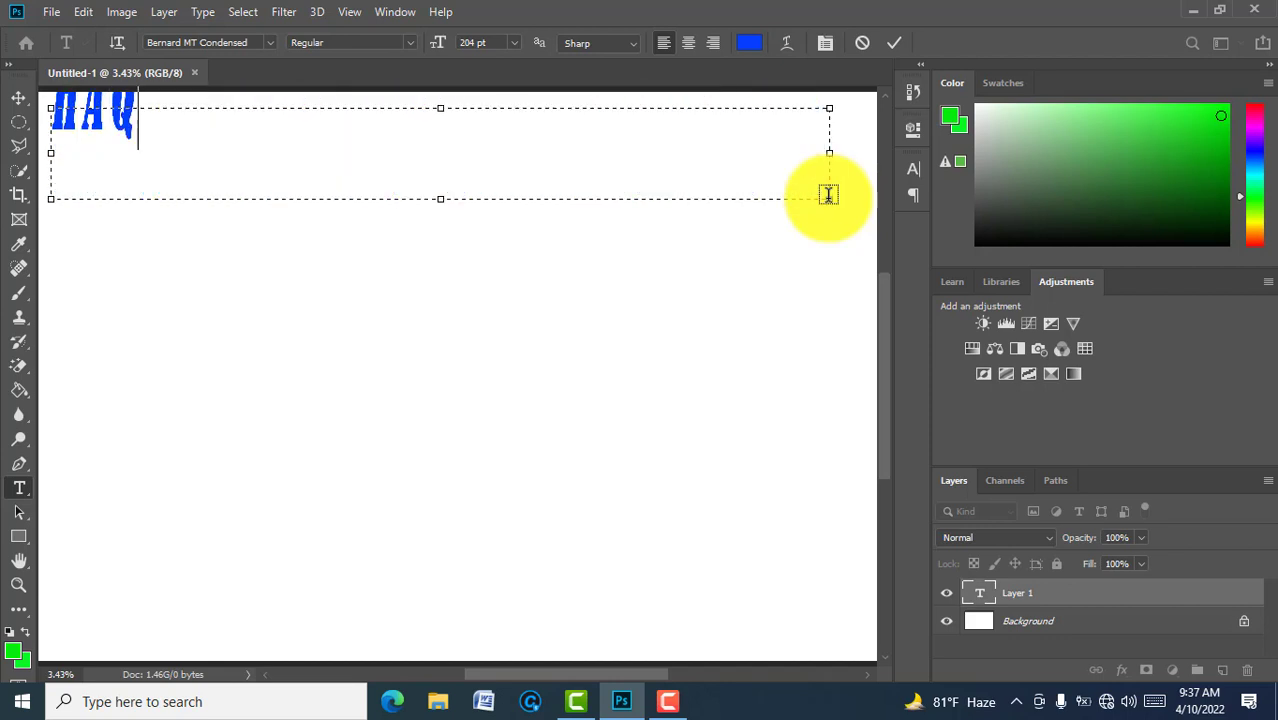
pyautogui.write('AD')
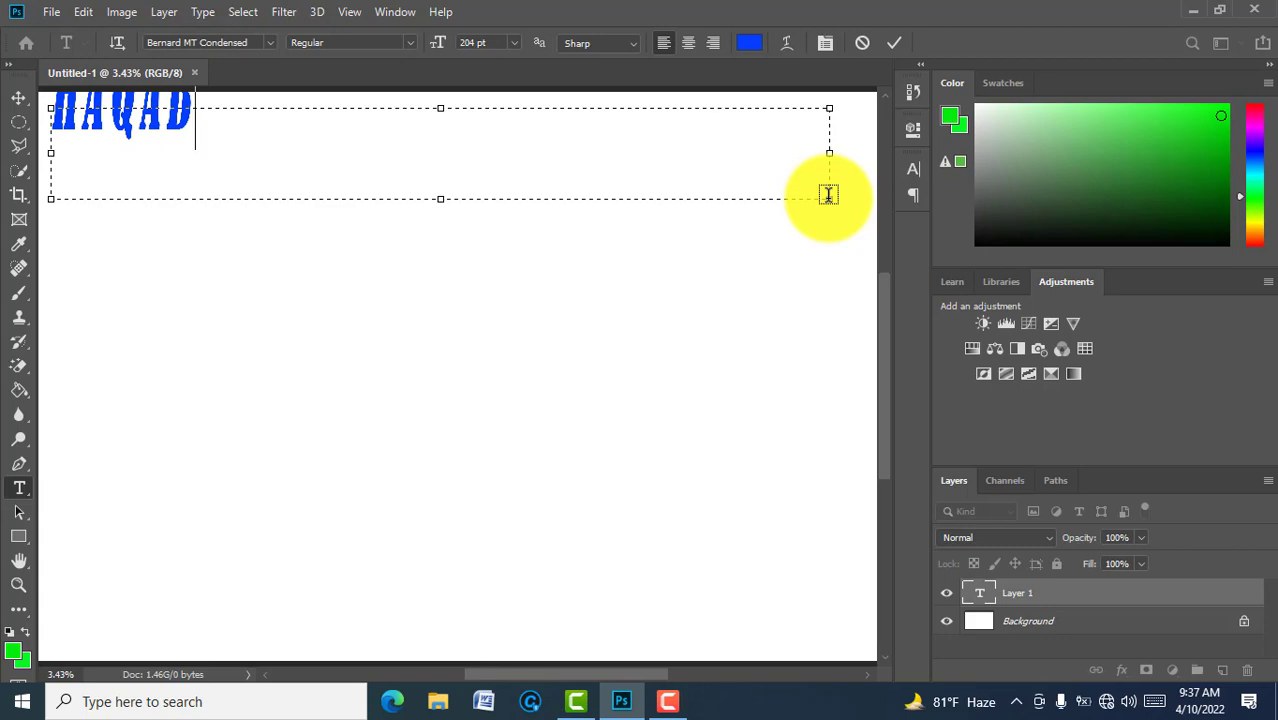
pyautogui.write("'I")
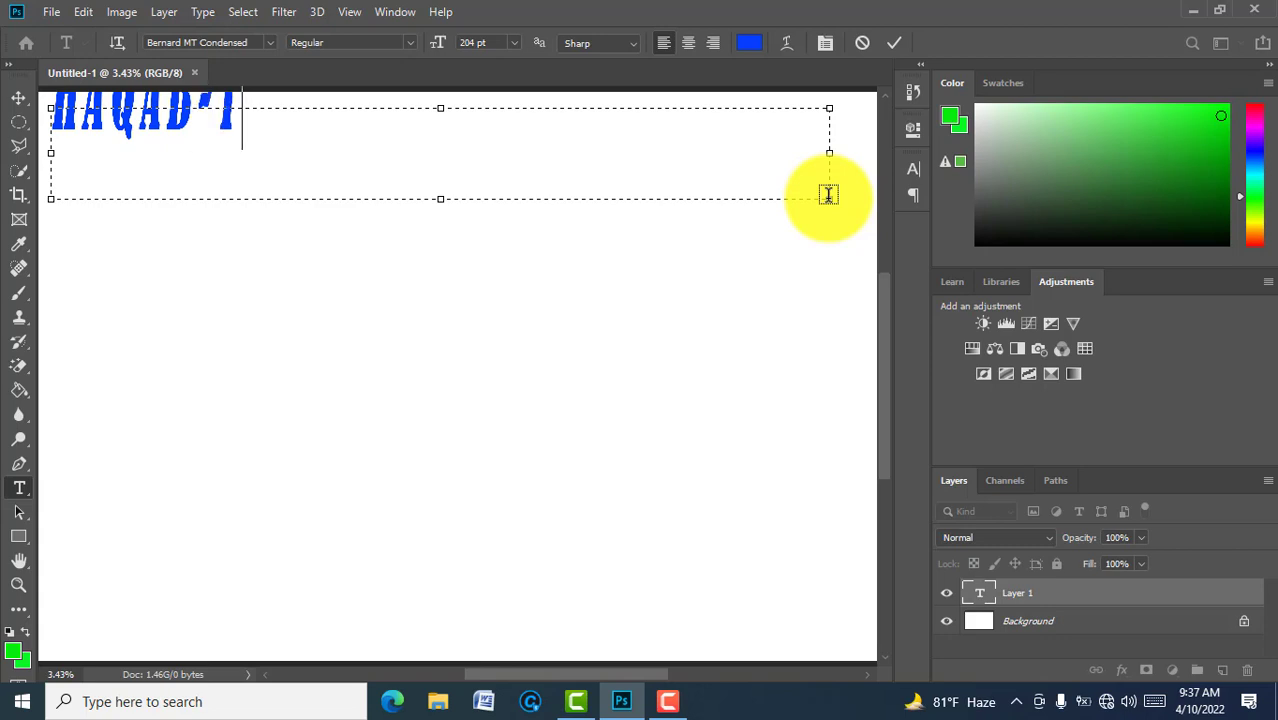
pyautogui.write('RE')
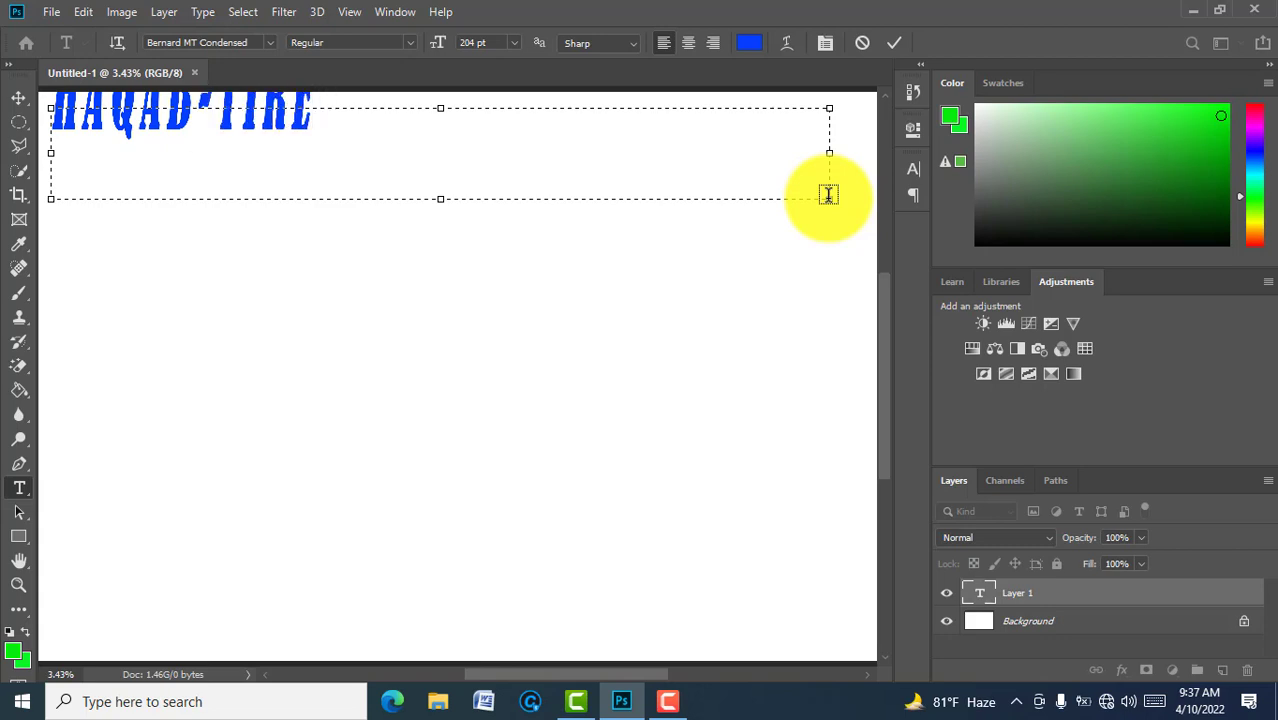
pyautogui.write(' REST')
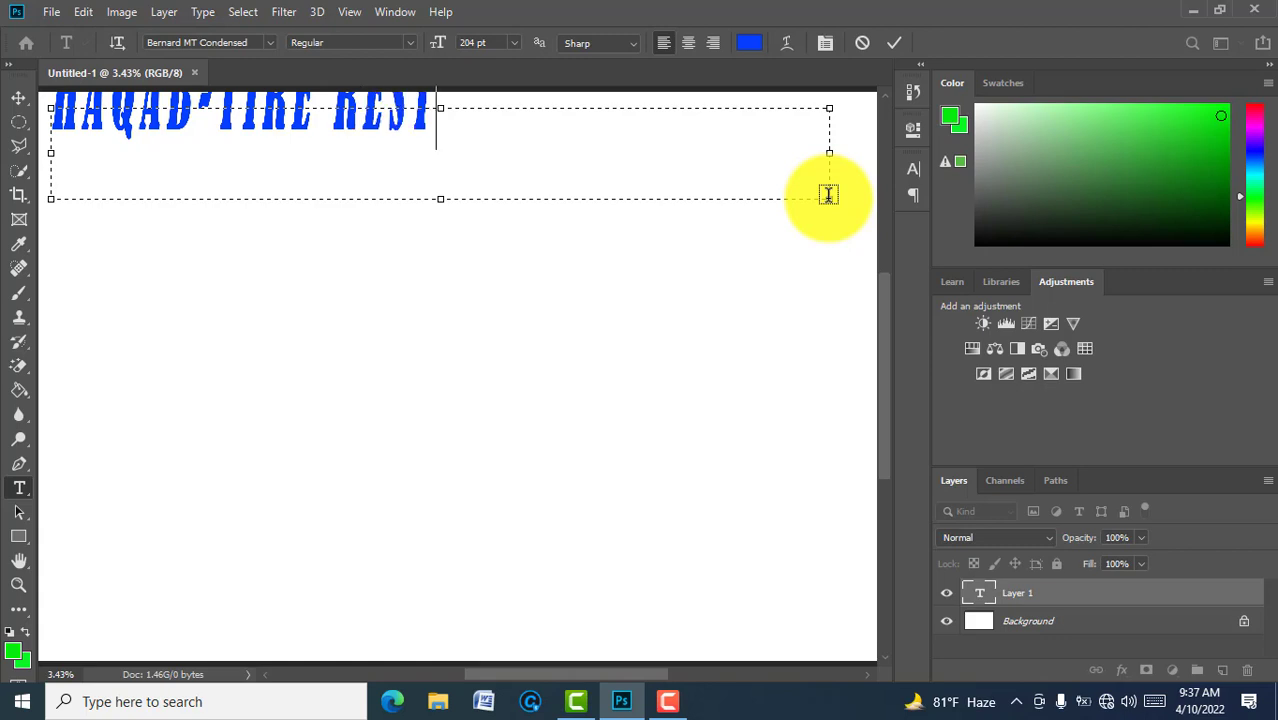
pyautogui.write('OARAN')
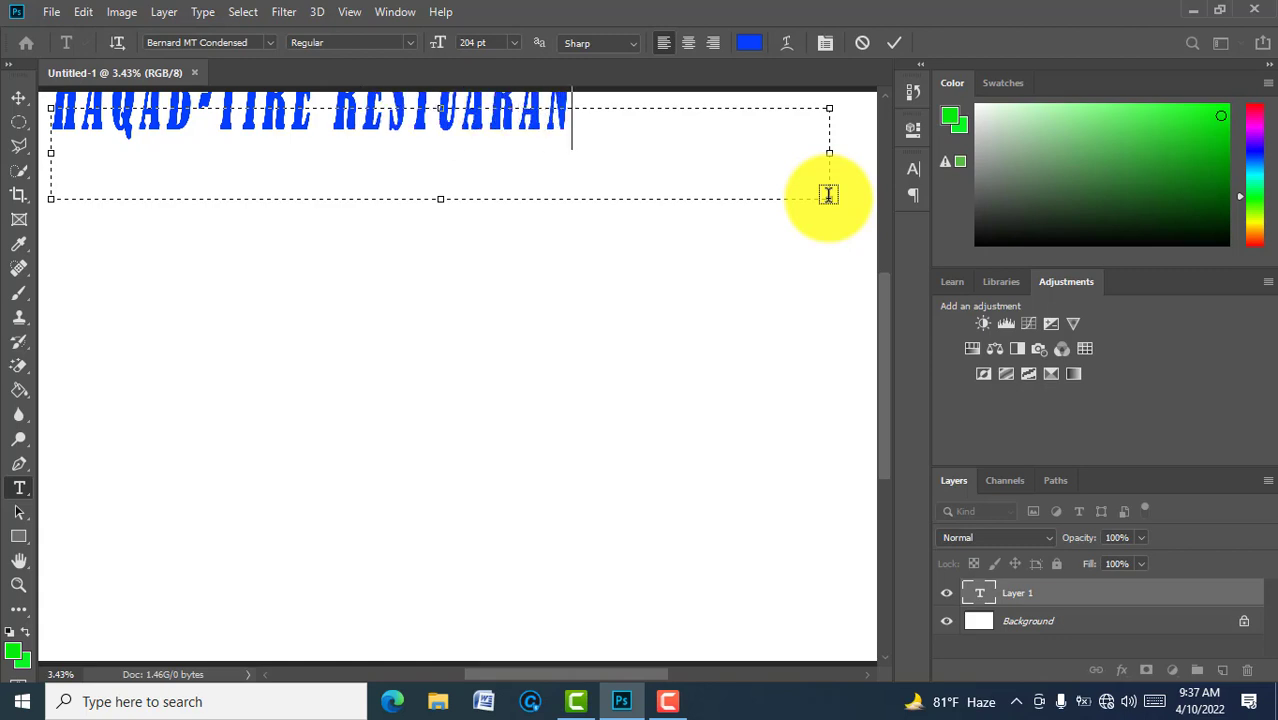
pyautogui.write('T')
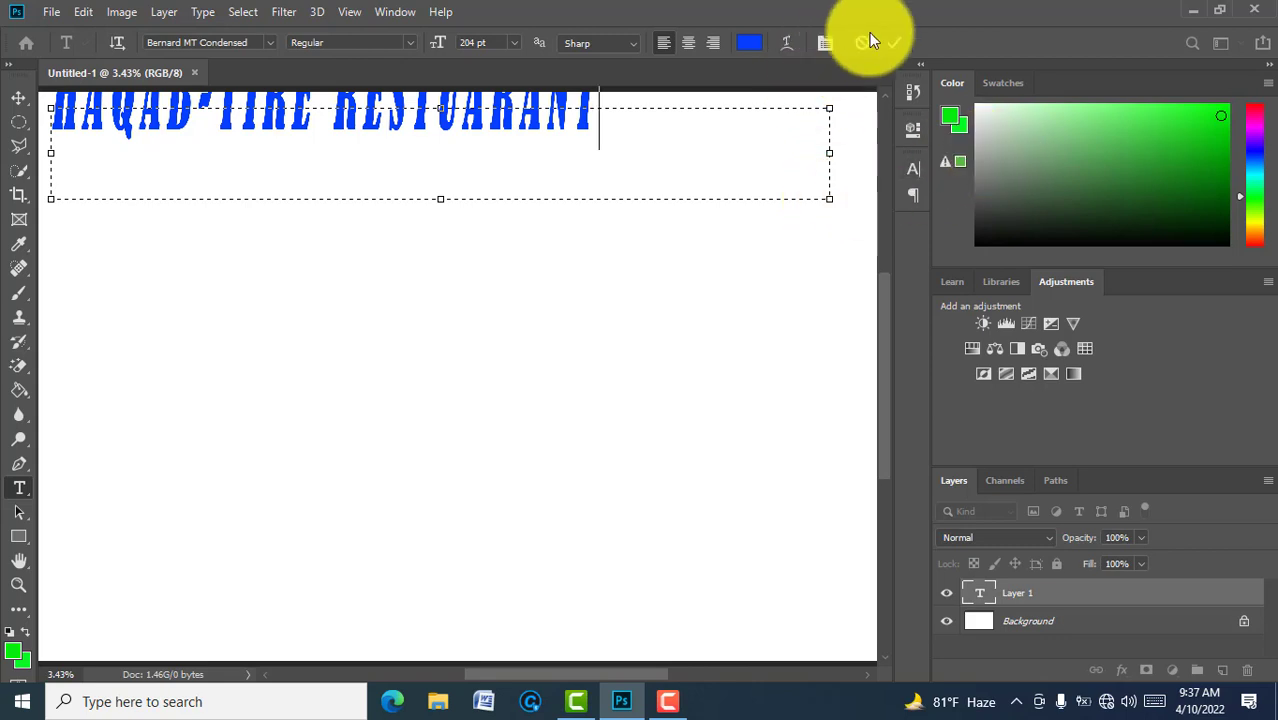
pyautogui.click(893, 43)
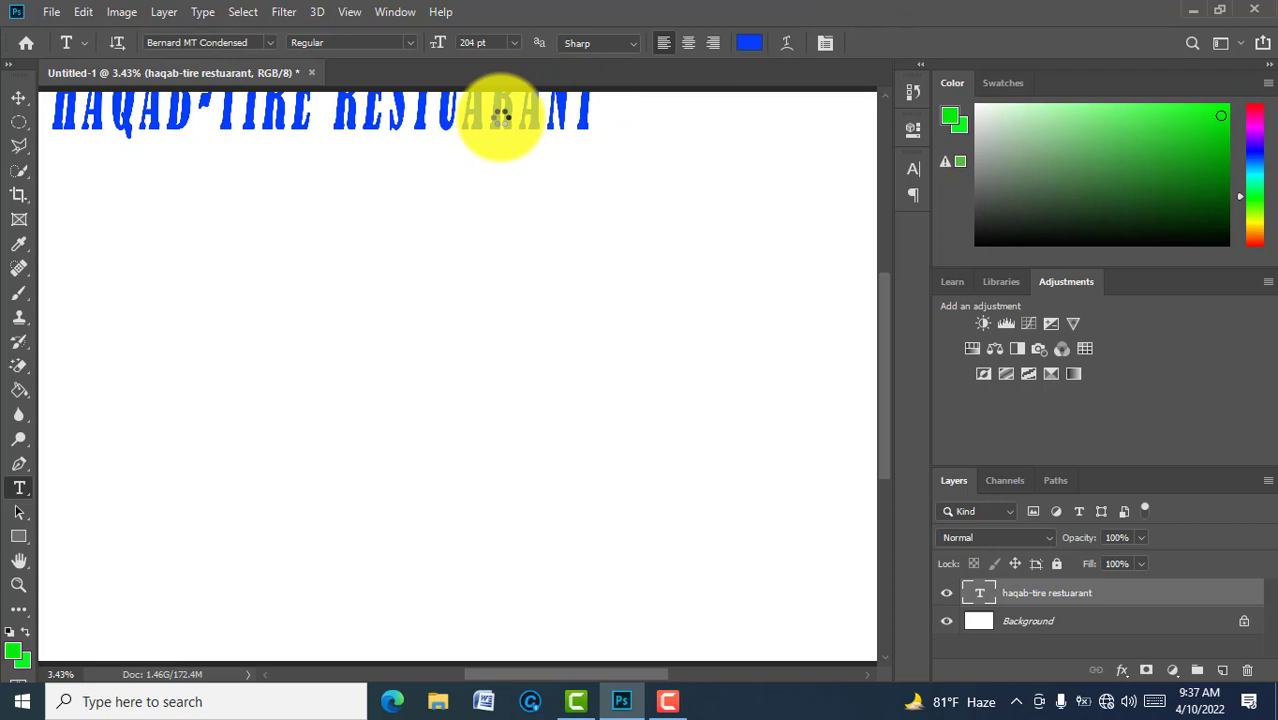
pyautogui.press('v')
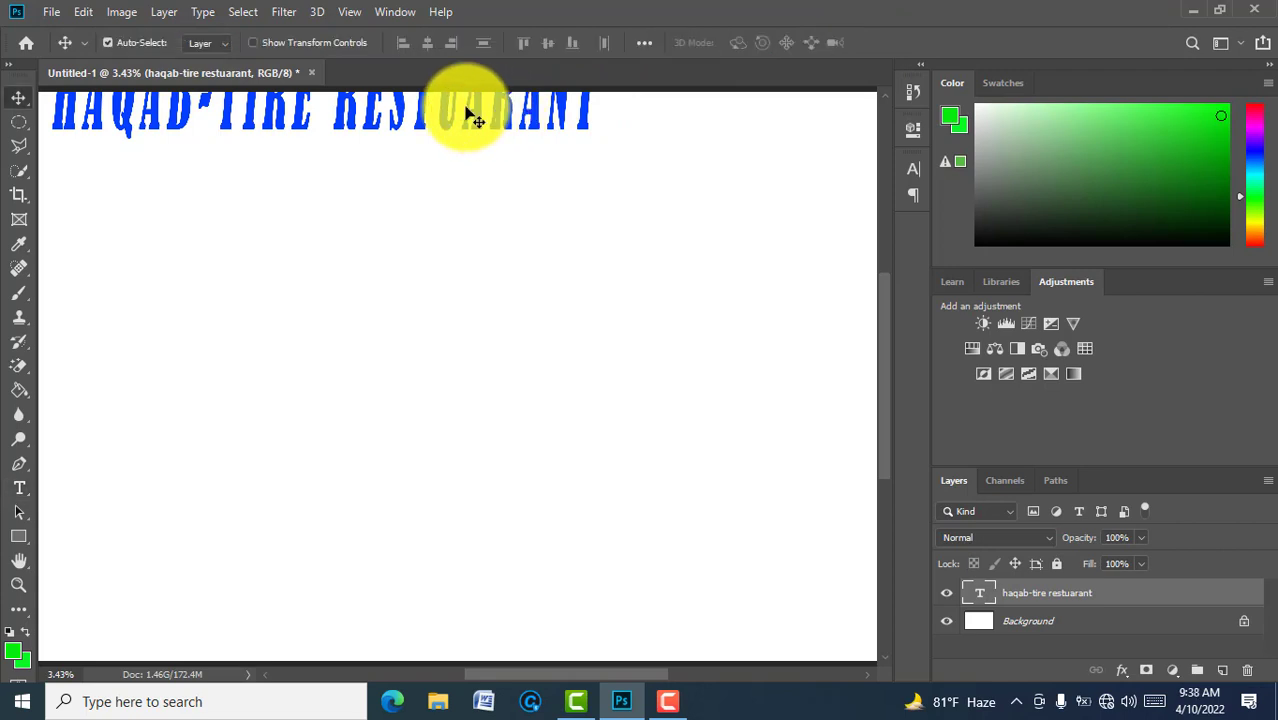
# Step: Move the title down and right to centre it along the top, then select Background
pyautogui.moveTo(478, 122); pyautogui.dragTo(490, 155)
pyautogui.press('t')
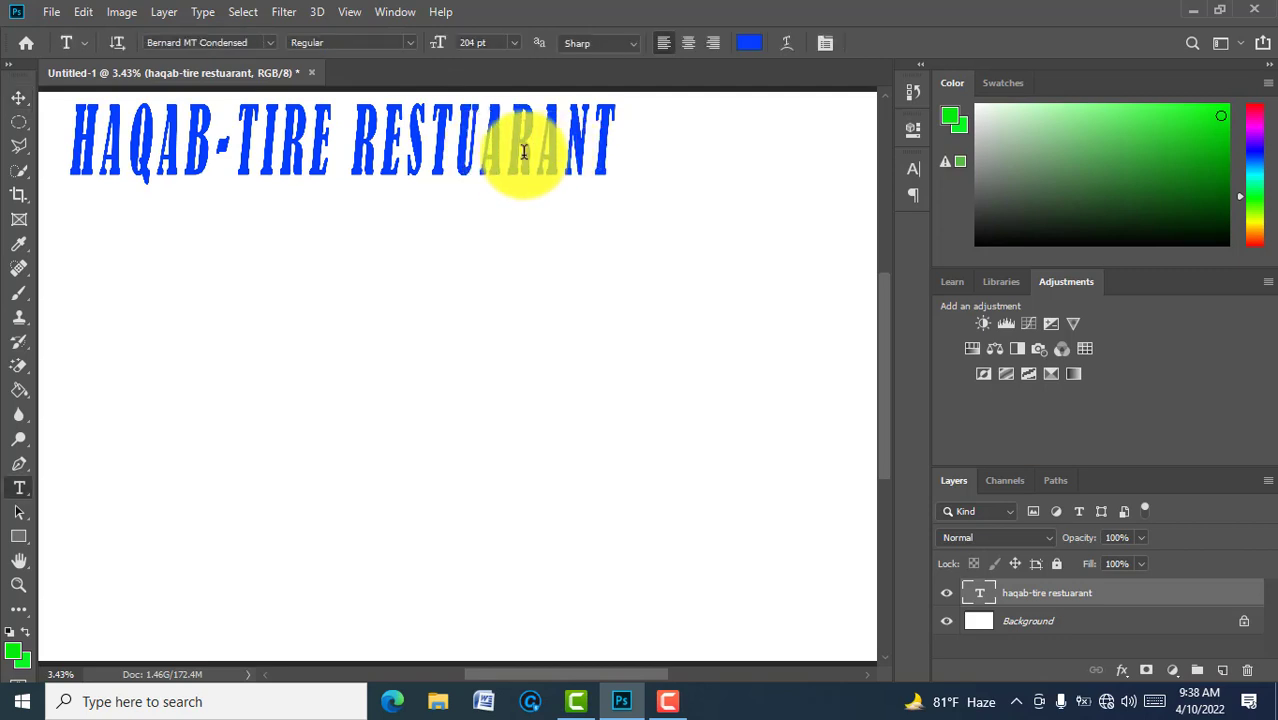
pyautogui.press('v')
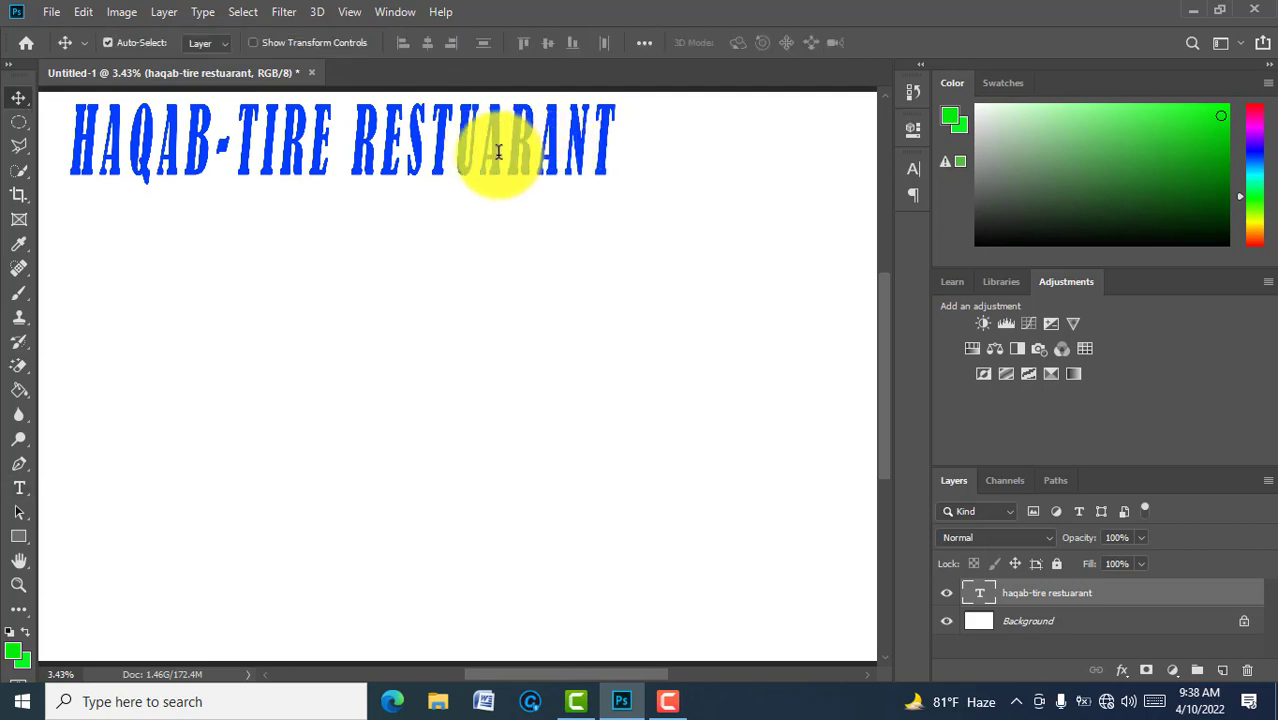
pyautogui.moveTo(499, 158); pyautogui.dragTo(596, 160)
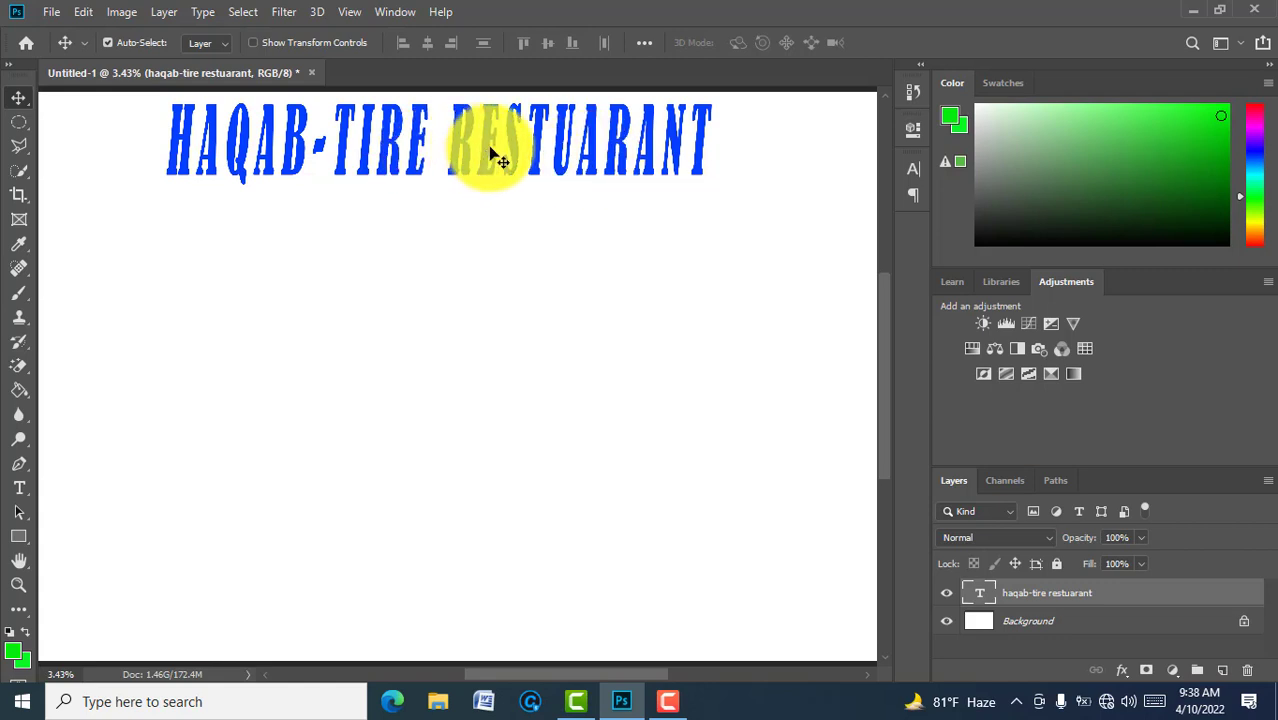
pyautogui.click(1037, 620)
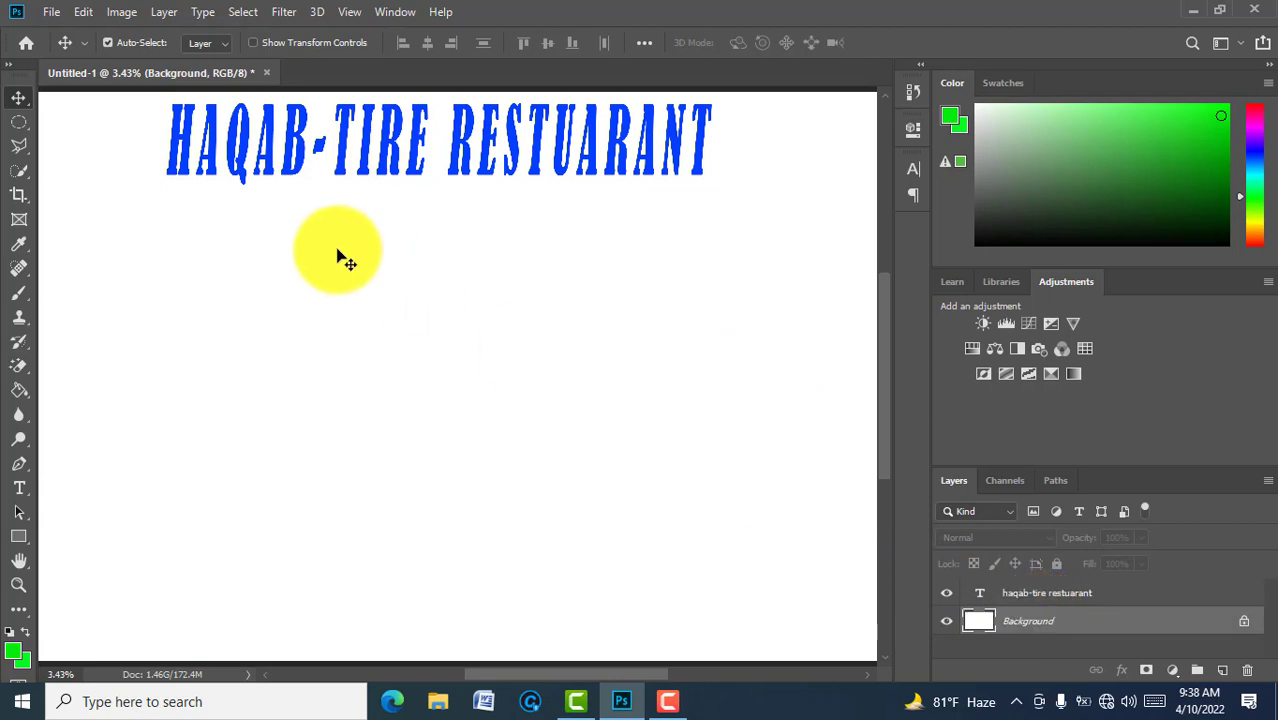
pyautogui.press('t')
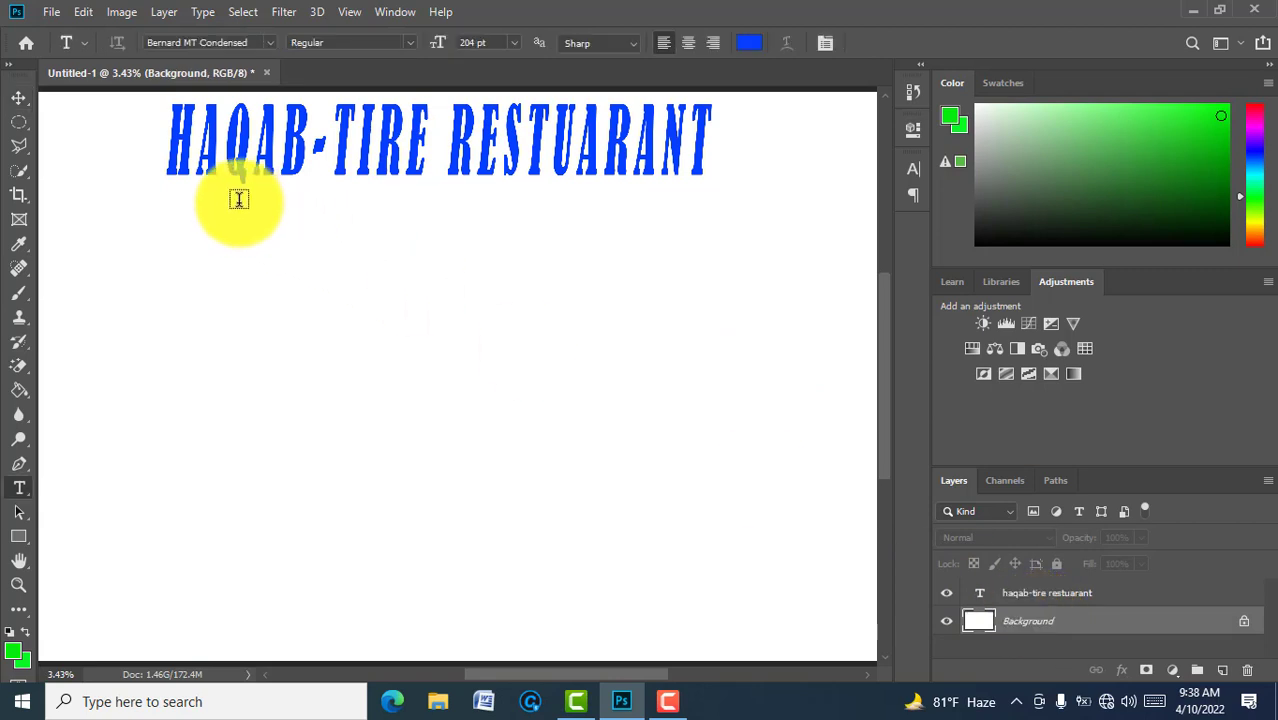
# Step: Add a 'SNACK-BAR' text layer and position it just beneath the title
pyautogui.moveTo(240, 199); pyautogui.dragTo(637, 257)
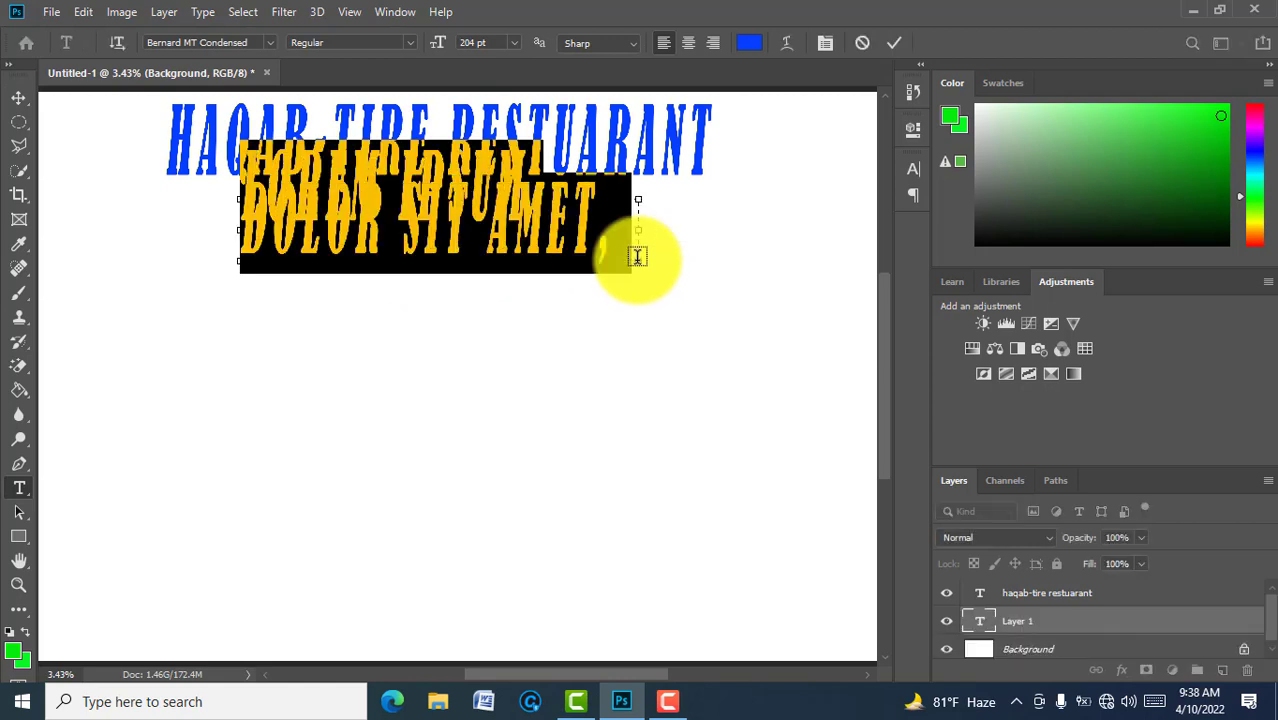
pyautogui.write('SNAC')
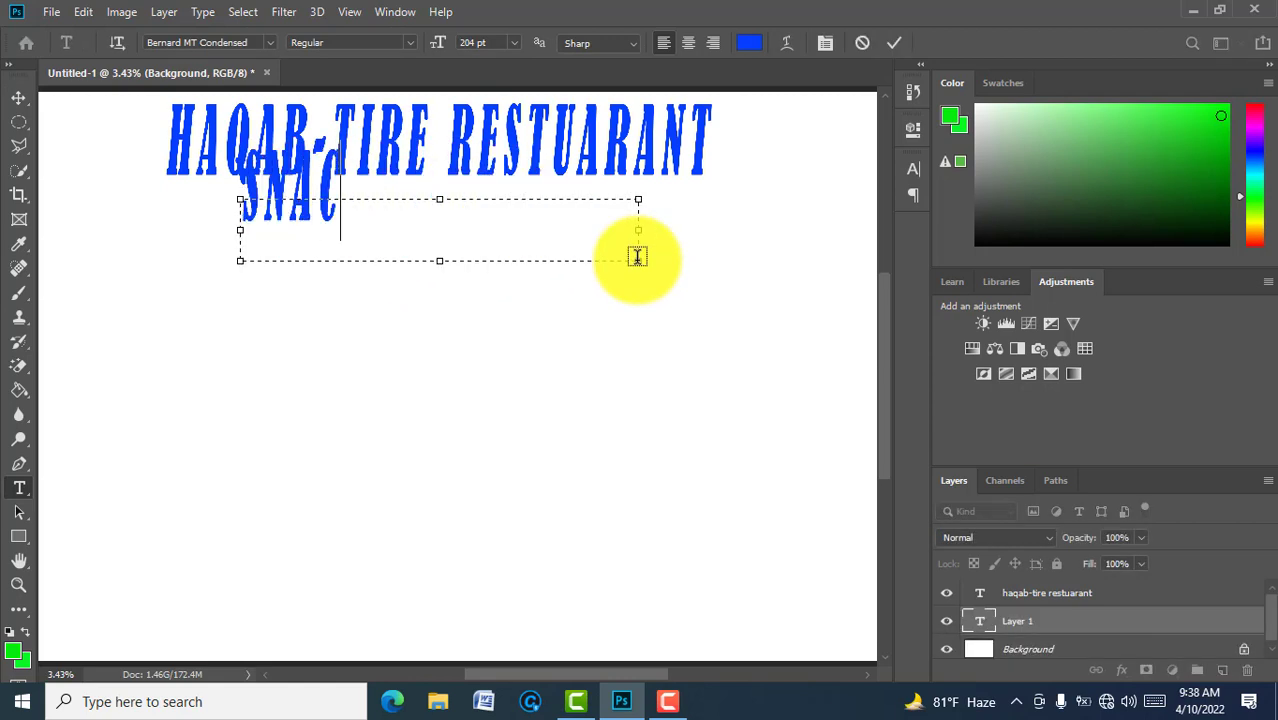
pyautogui.write('K-')
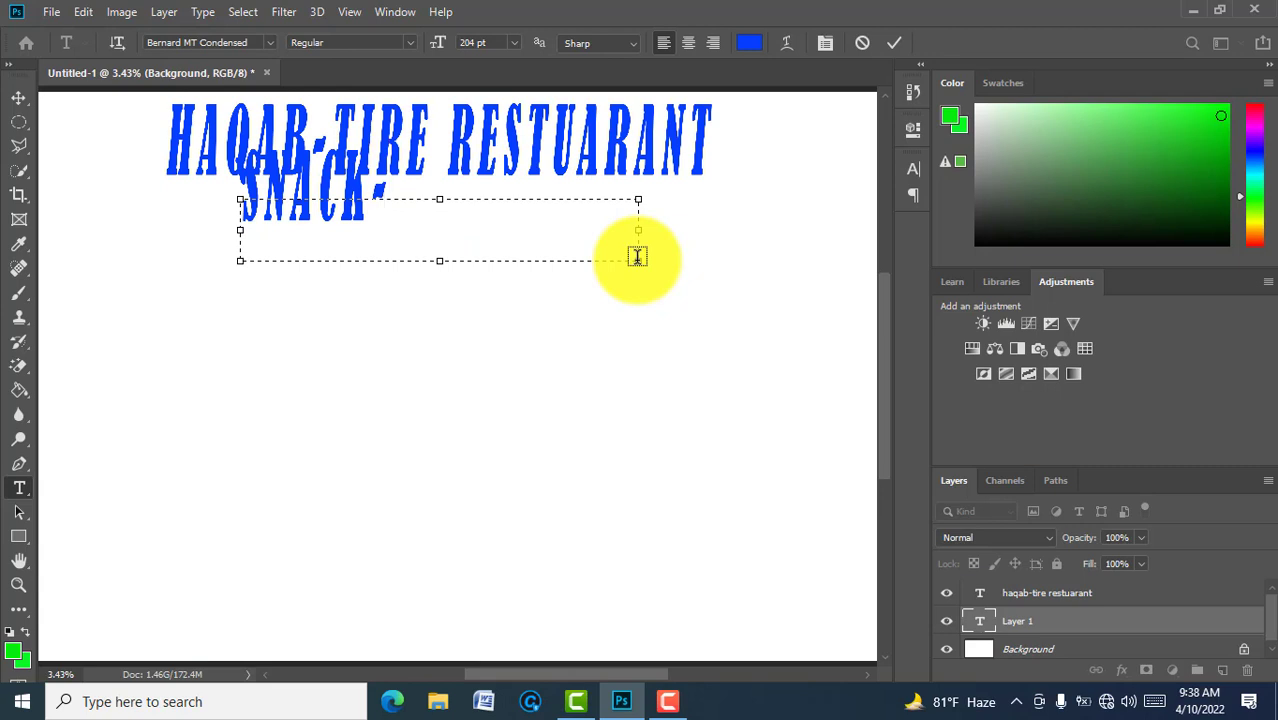
pyautogui.write('BAR')
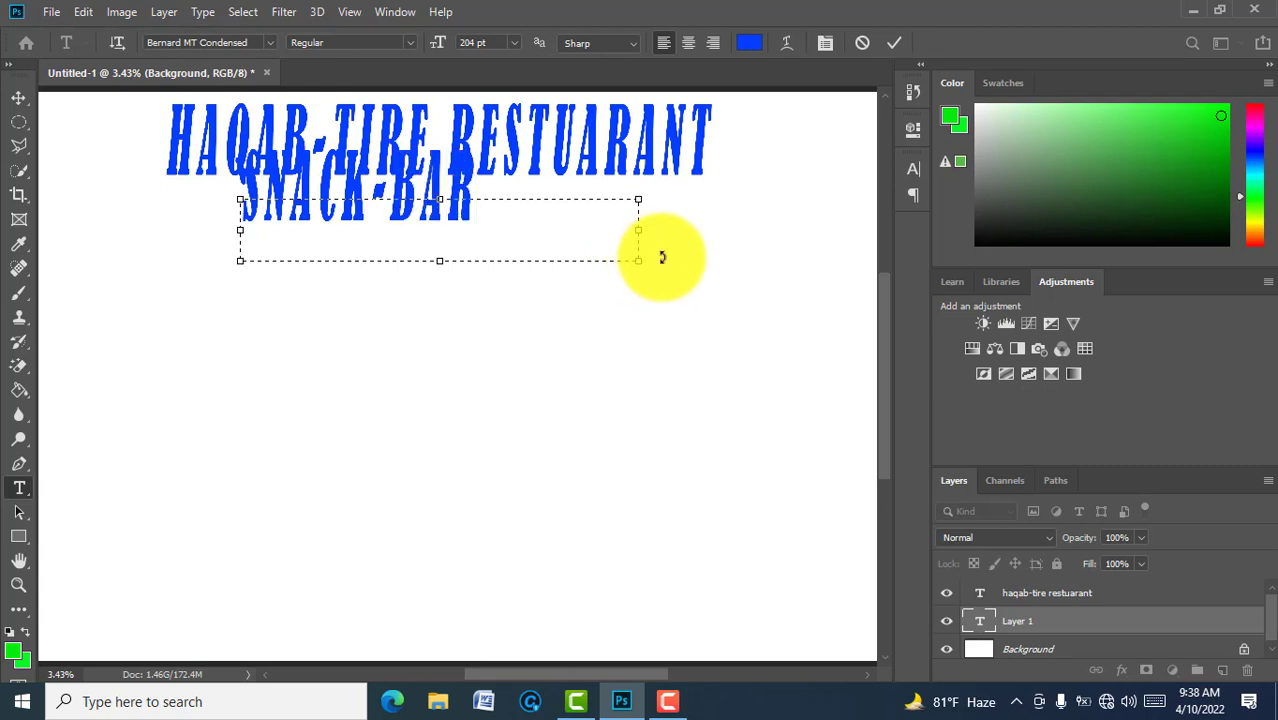
pyautogui.click(898, 48)
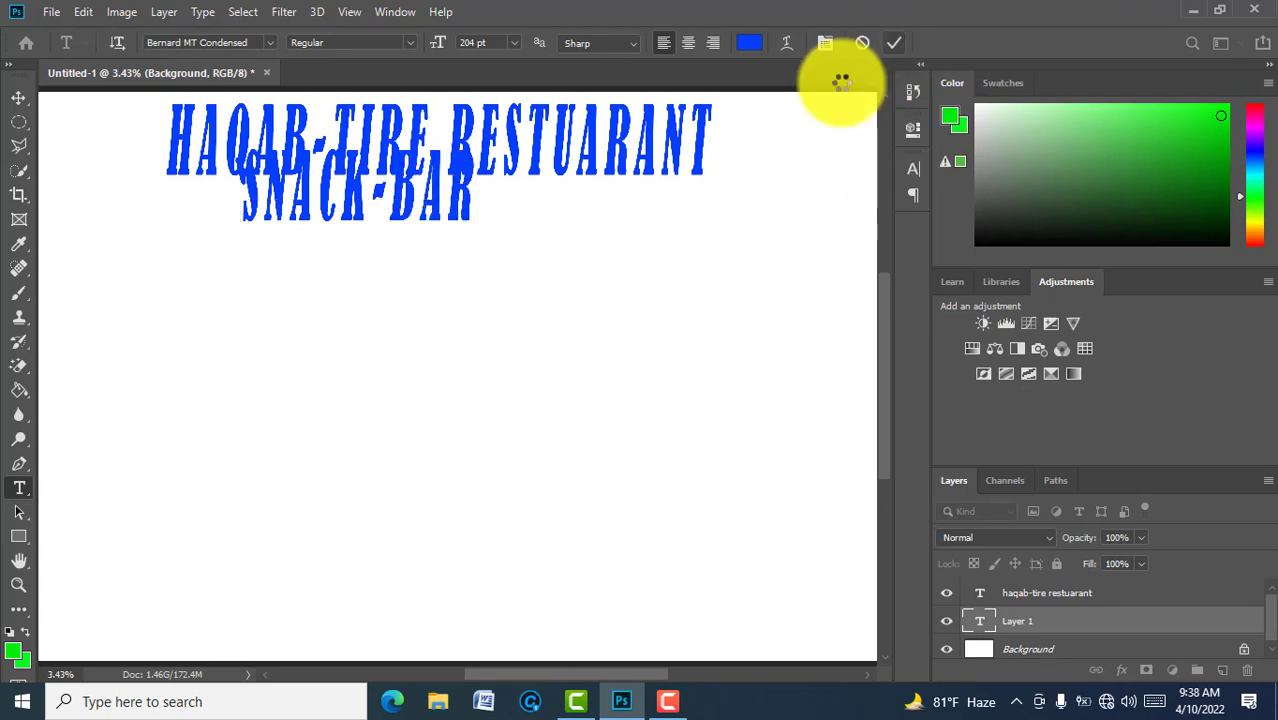
pyautogui.press('v')
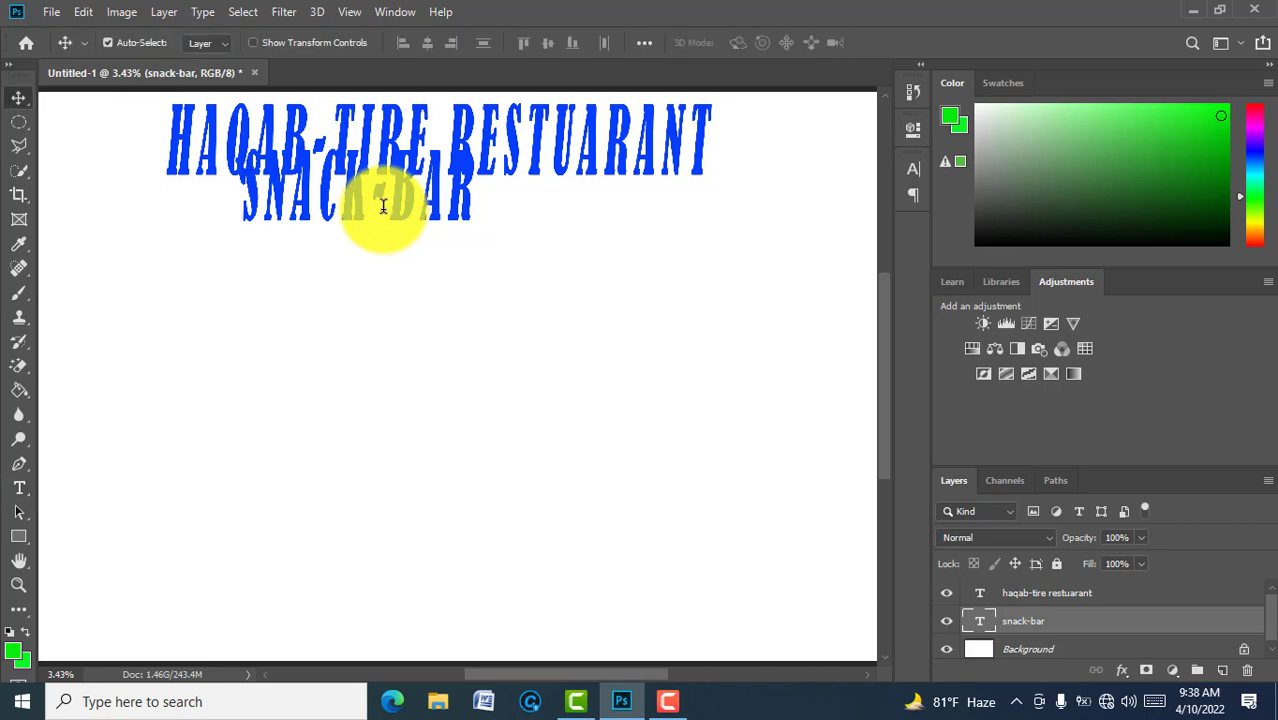
pyautogui.moveTo(385, 217); pyautogui.dragTo(405, 249)
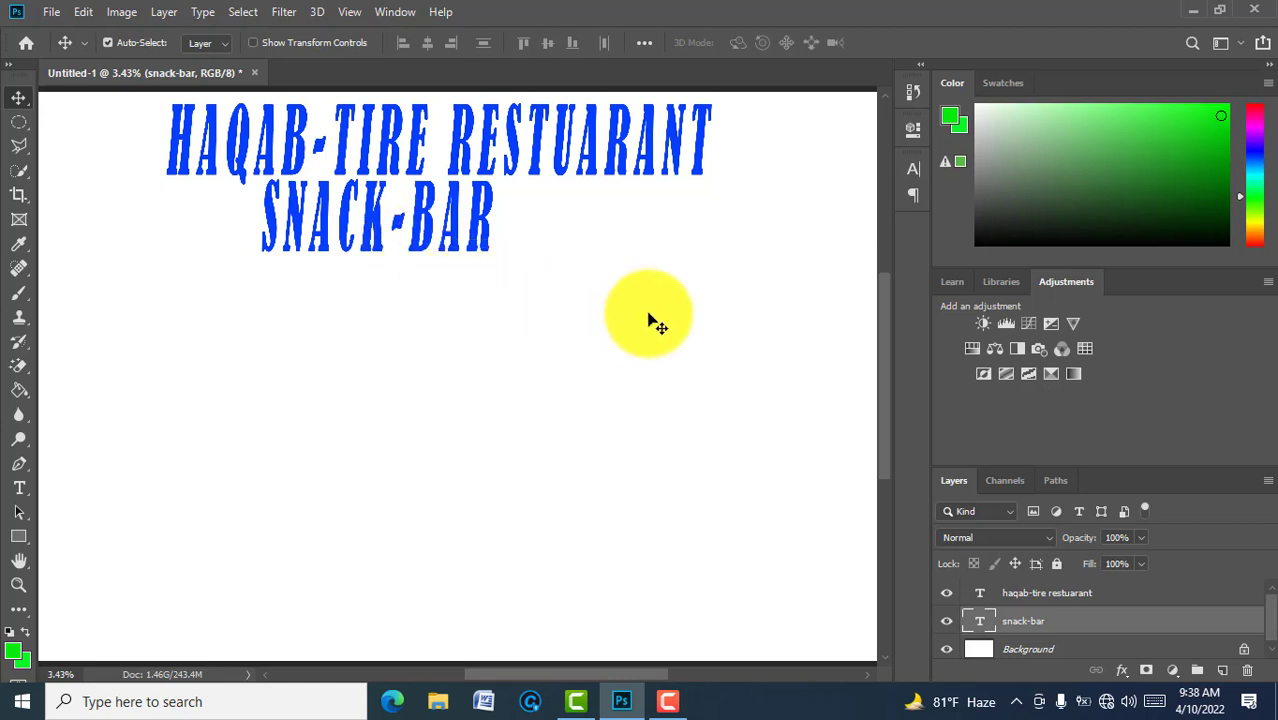
pyautogui.click(1033, 649)
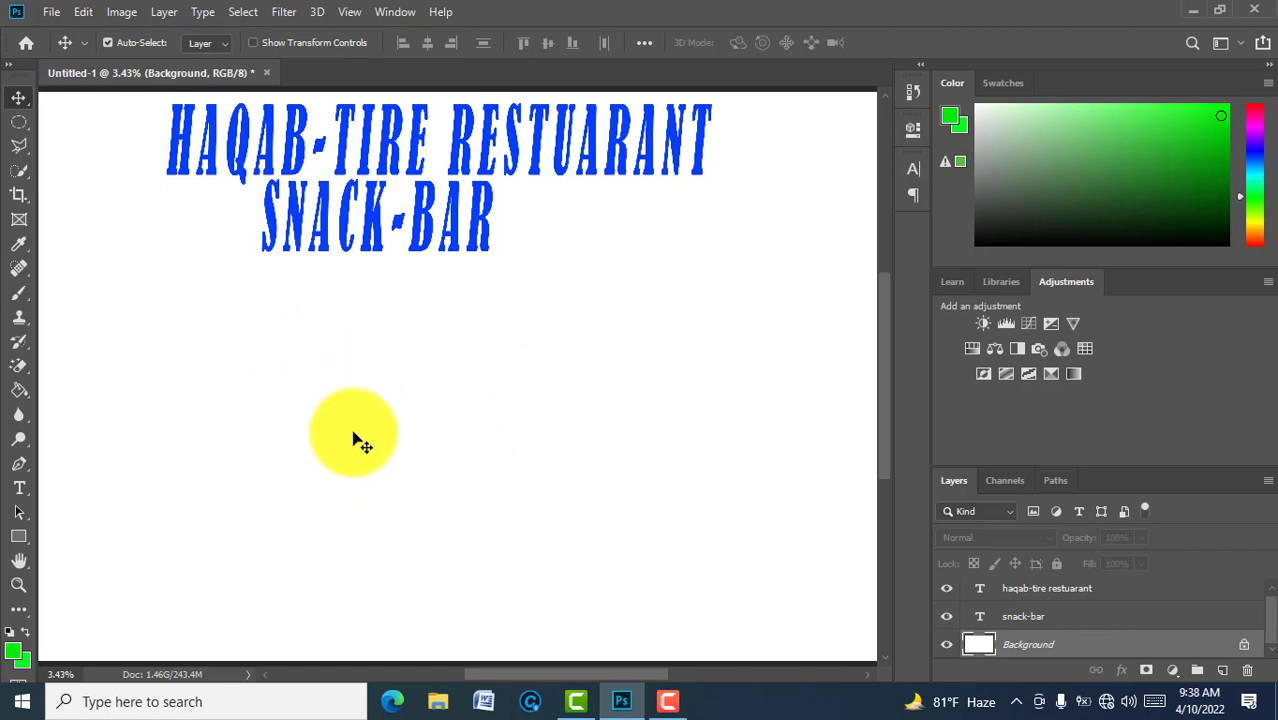
# Step: Draw a green circle with the Ellipse Tool at the left, below the title
pyautogui.click(30, 545)
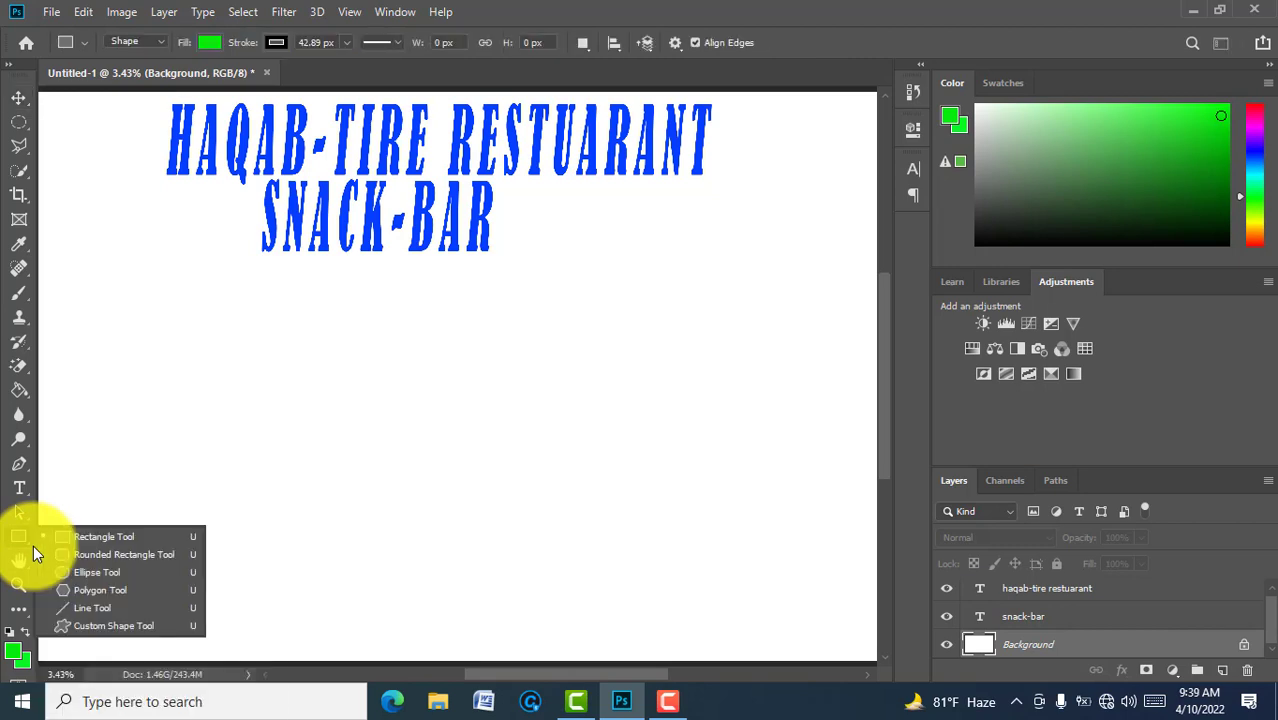
pyautogui.click(88, 572)
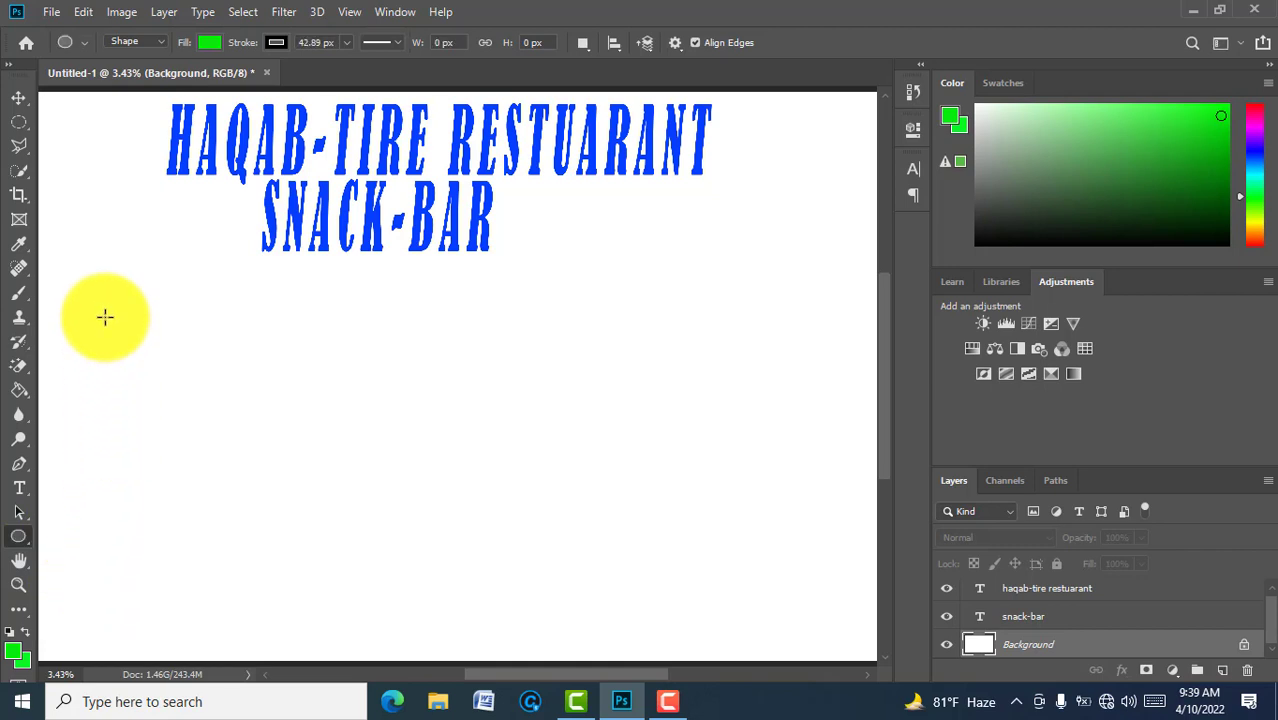
pyautogui.moveTo(105, 317); pyautogui.dragTo(220, 468)
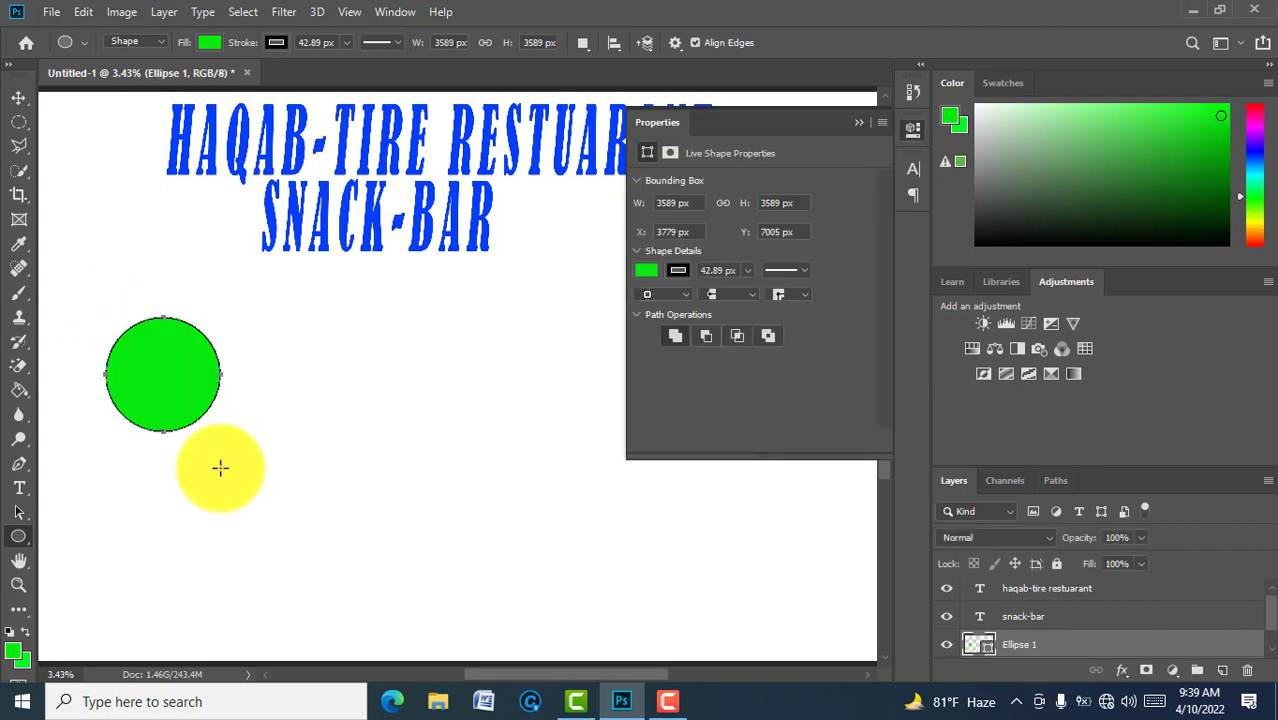
pyautogui.click(858, 120)
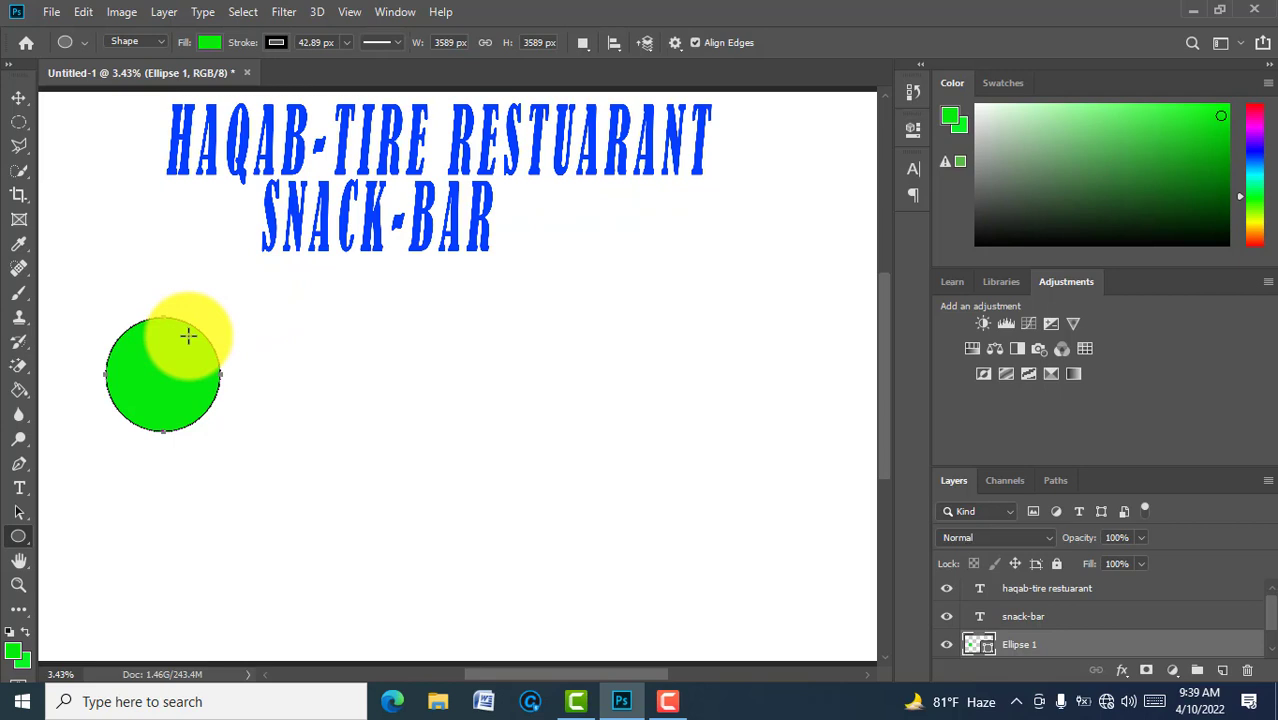
# Step: Duplicate the circle layer with Ctrl+J
pyautogui.press('v')
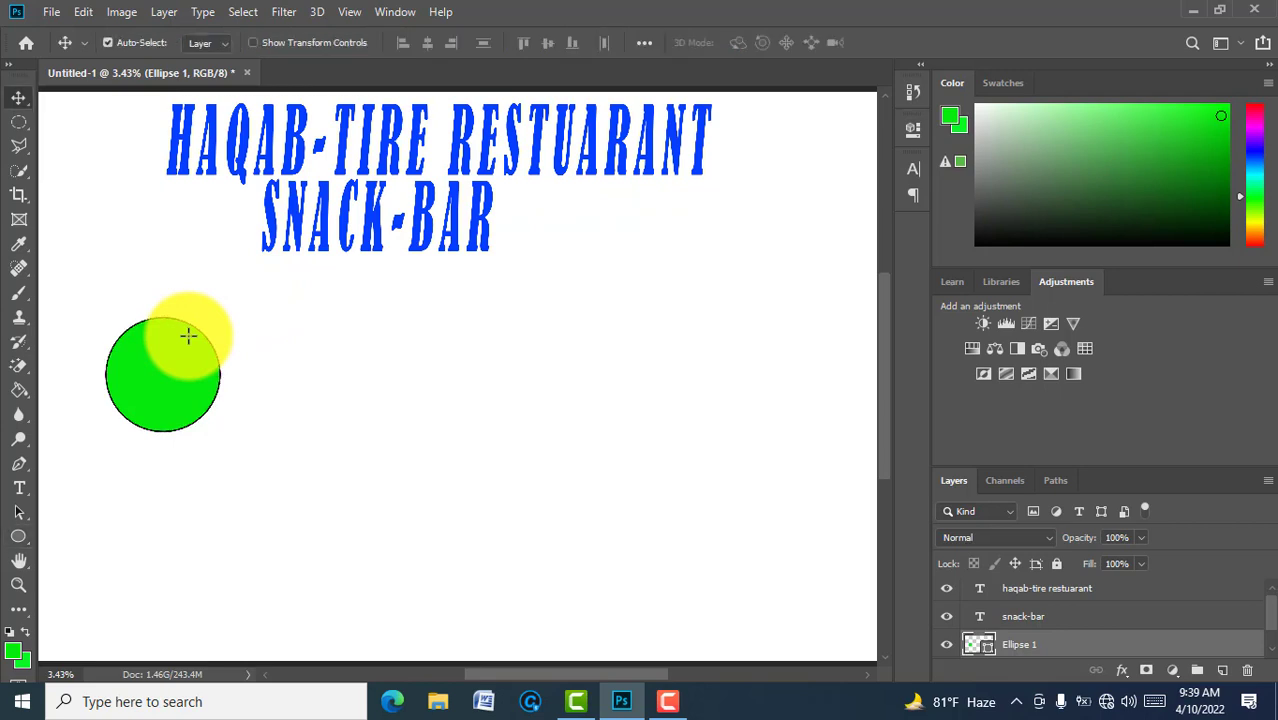
pyautogui.hotkey('ctrl', 'j')
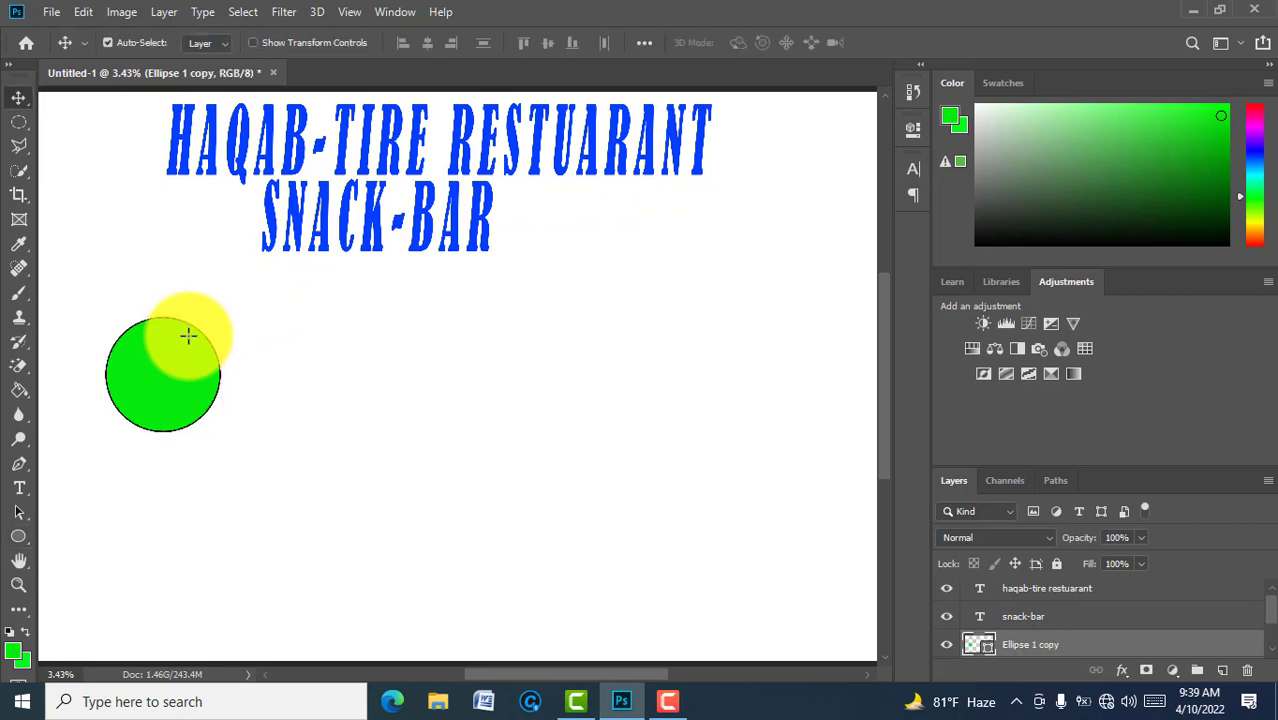
pyautogui.press('ctrl')
pyautogui.hotkey('ctrl', 'j')
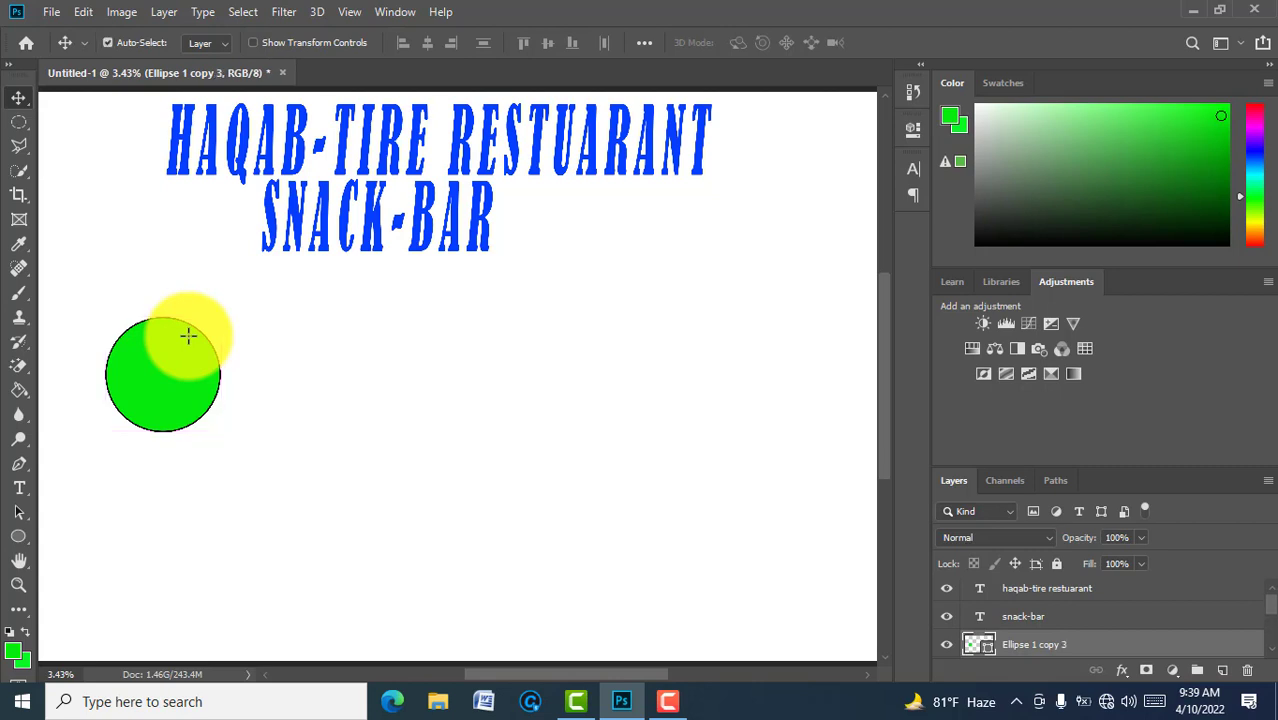
# Step: Arrange the four circles into an overlapping two-by-two cluster
pyautogui.moveTo(188, 342); pyautogui.dragTo(188, 491)
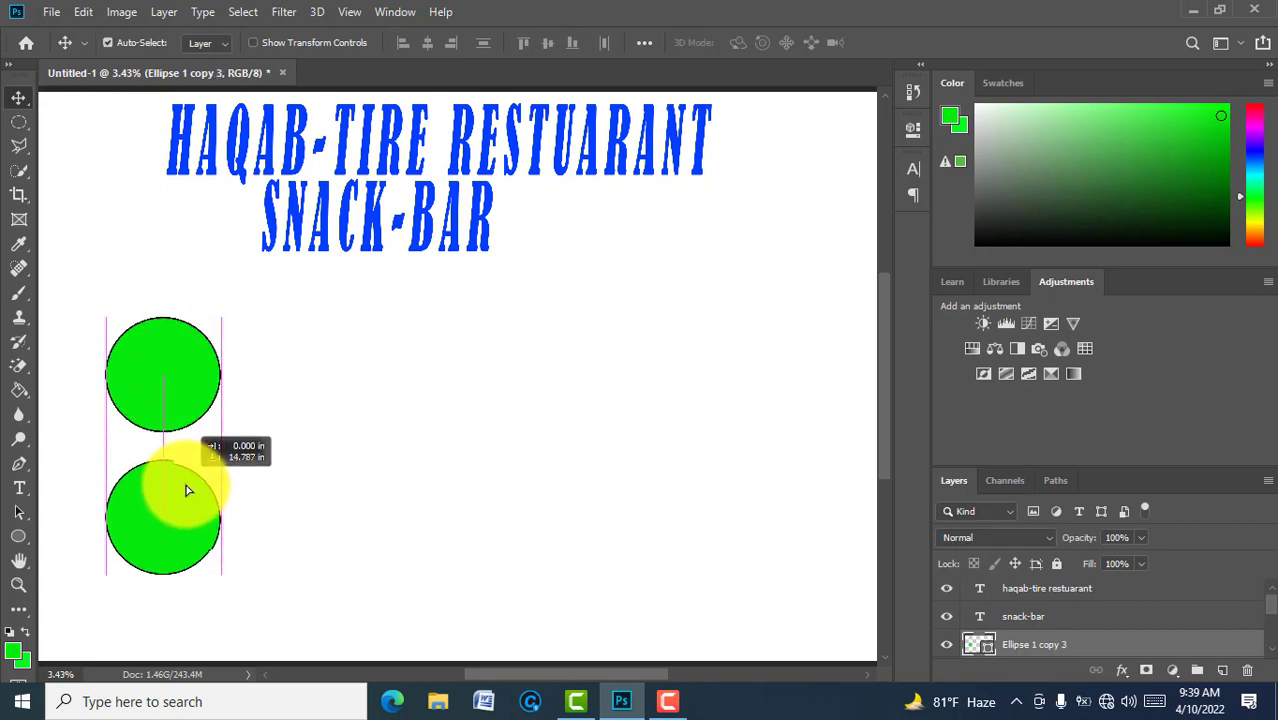
pyautogui.moveTo(177, 380); pyautogui.dragTo(285, 496)
pyautogui.click(165, 345)
pyautogui.moveTo(165, 350); pyautogui.dragTo(248, 358)
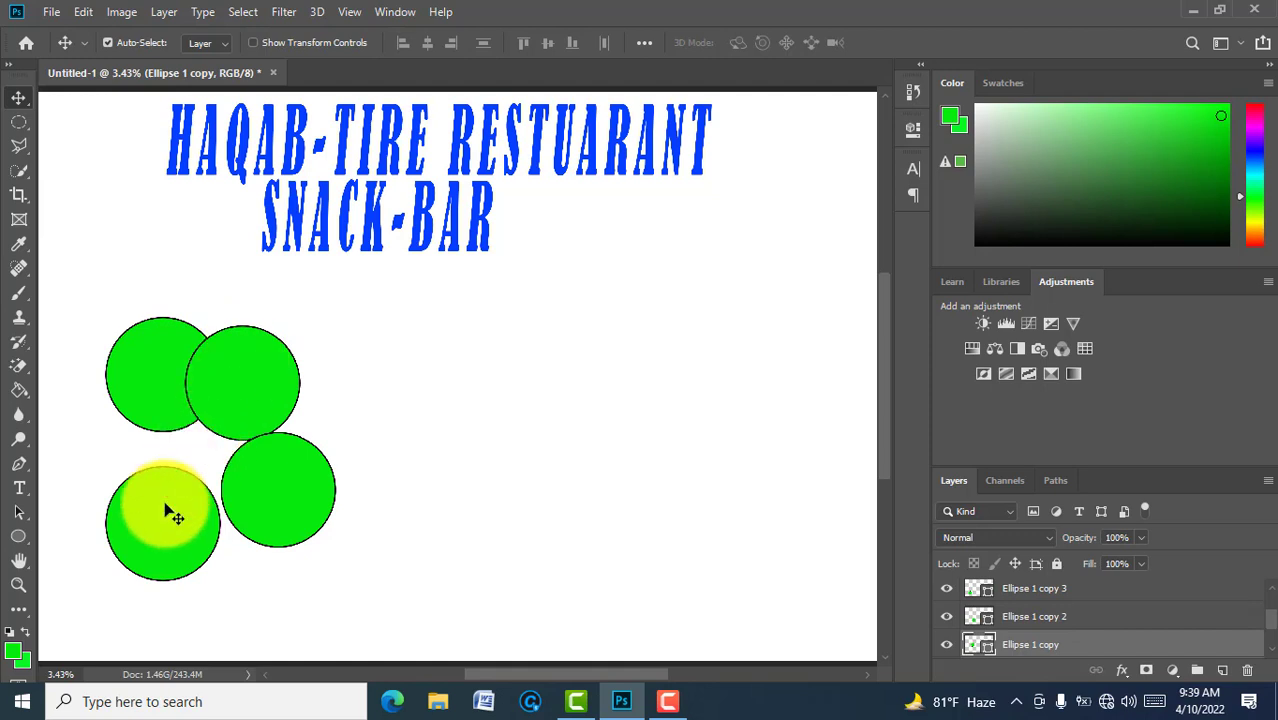
pyautogui.moveTo(166, 508); pyautogui.dragTo(170, 472)
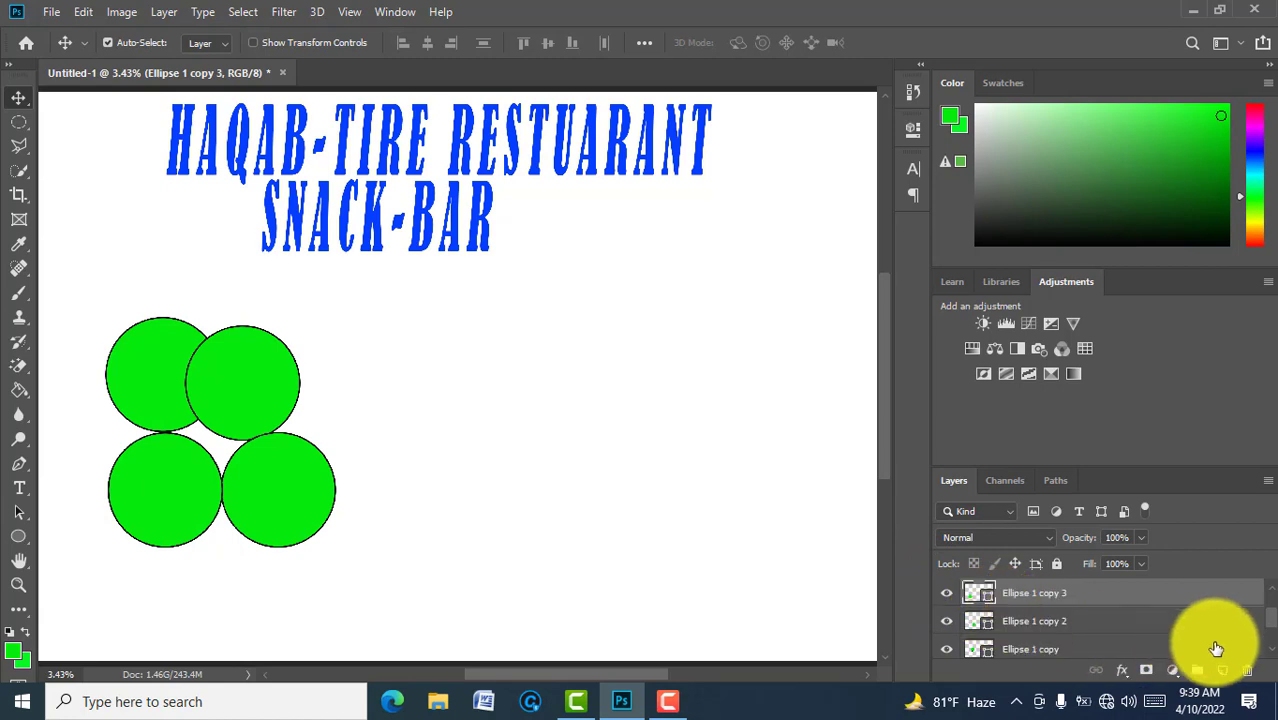
pyautogui.scroll(-2, 1272, 655)
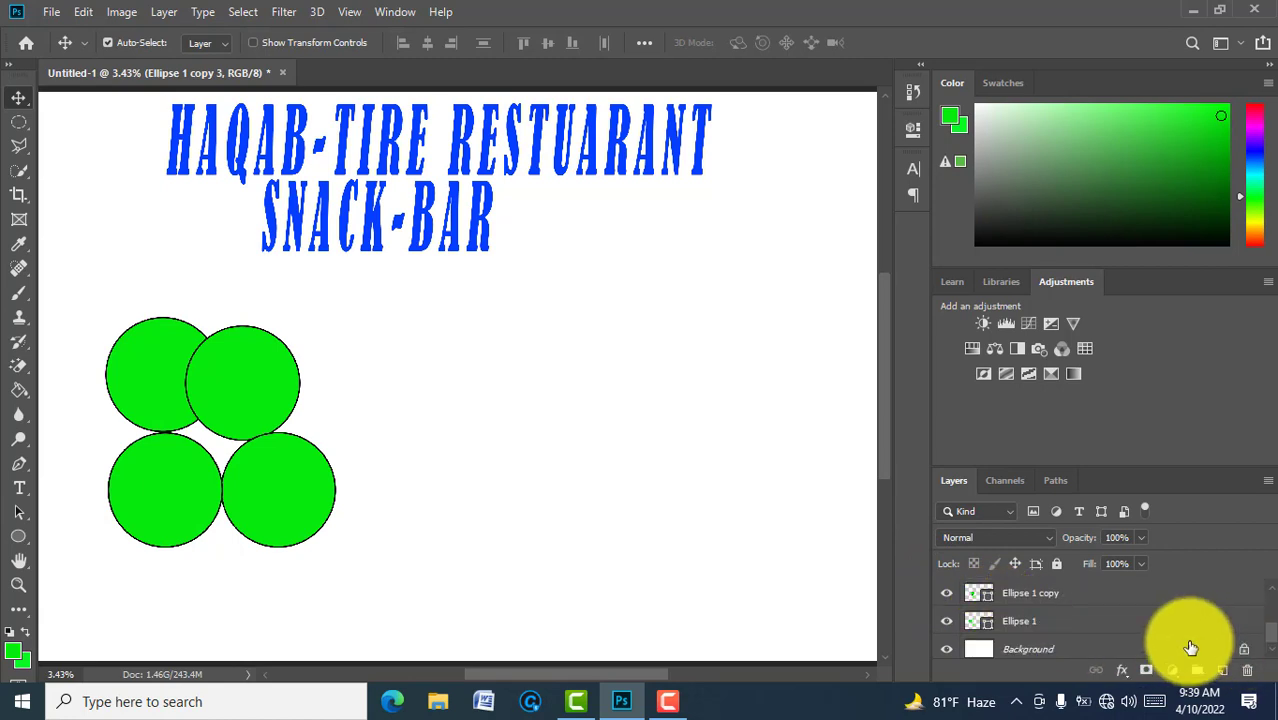
pyautogui.click(1148, 648)
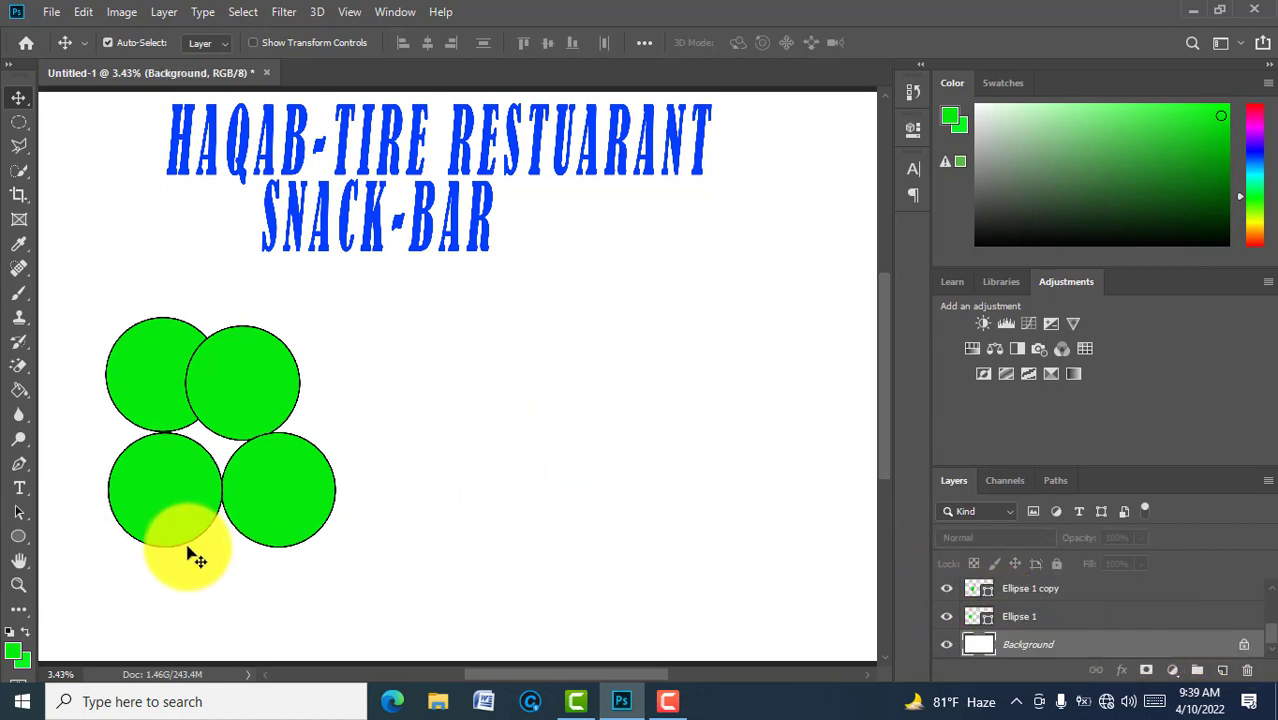
pyautogui.click(21, 546)
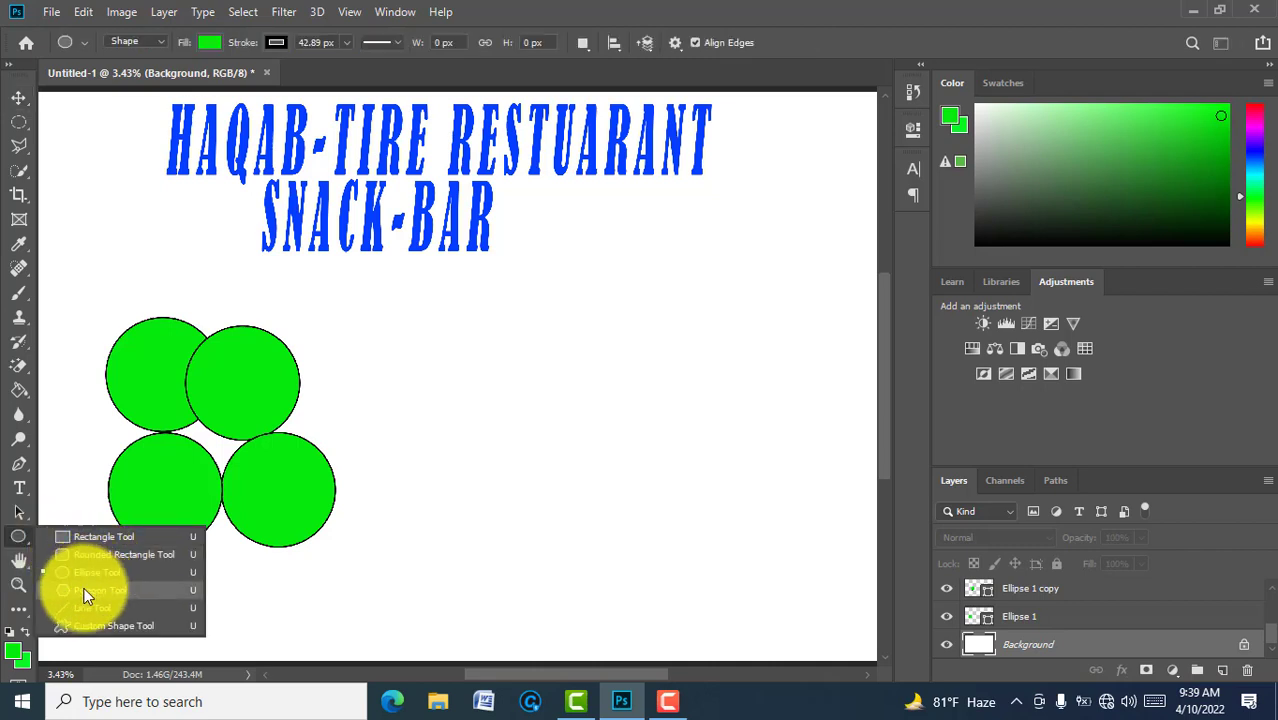
# Step: Draw a six-sided hexagon with the Polygon Tool to the right of the circles
pyautogui.click(86, 592)
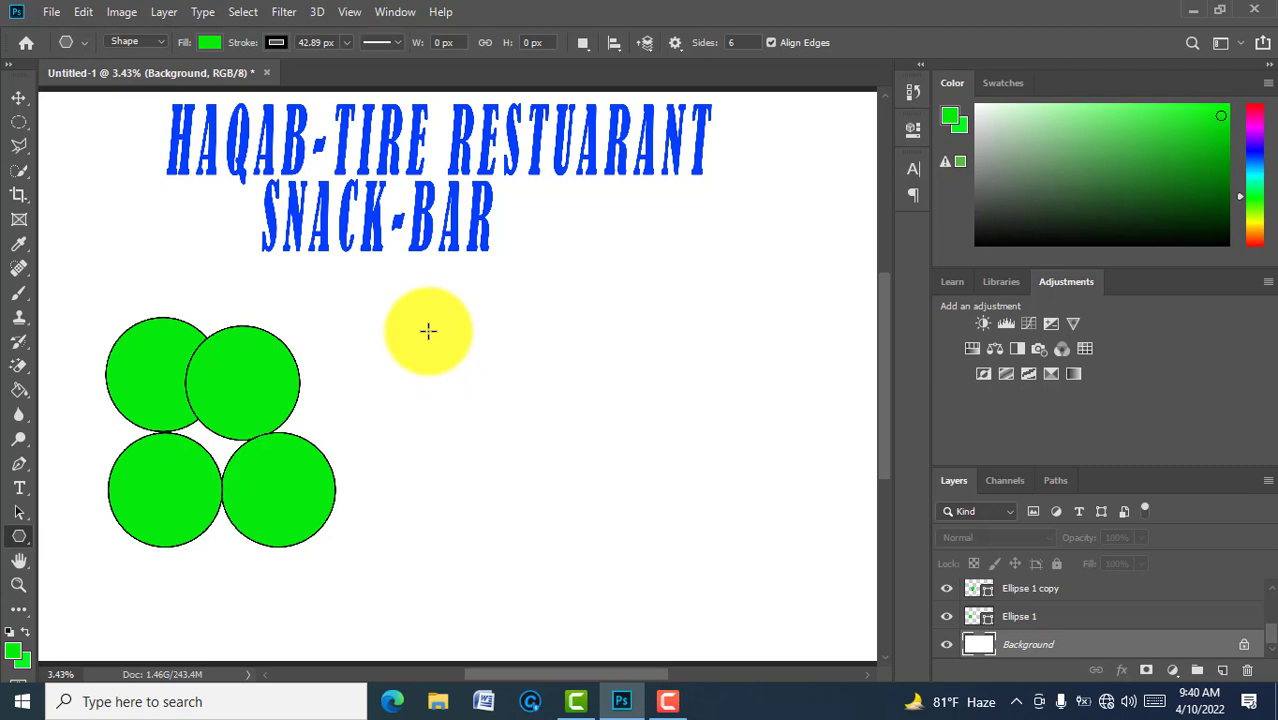
pyautogui.moveTo(428, 331); pyautogui.dragTo(457, 400)
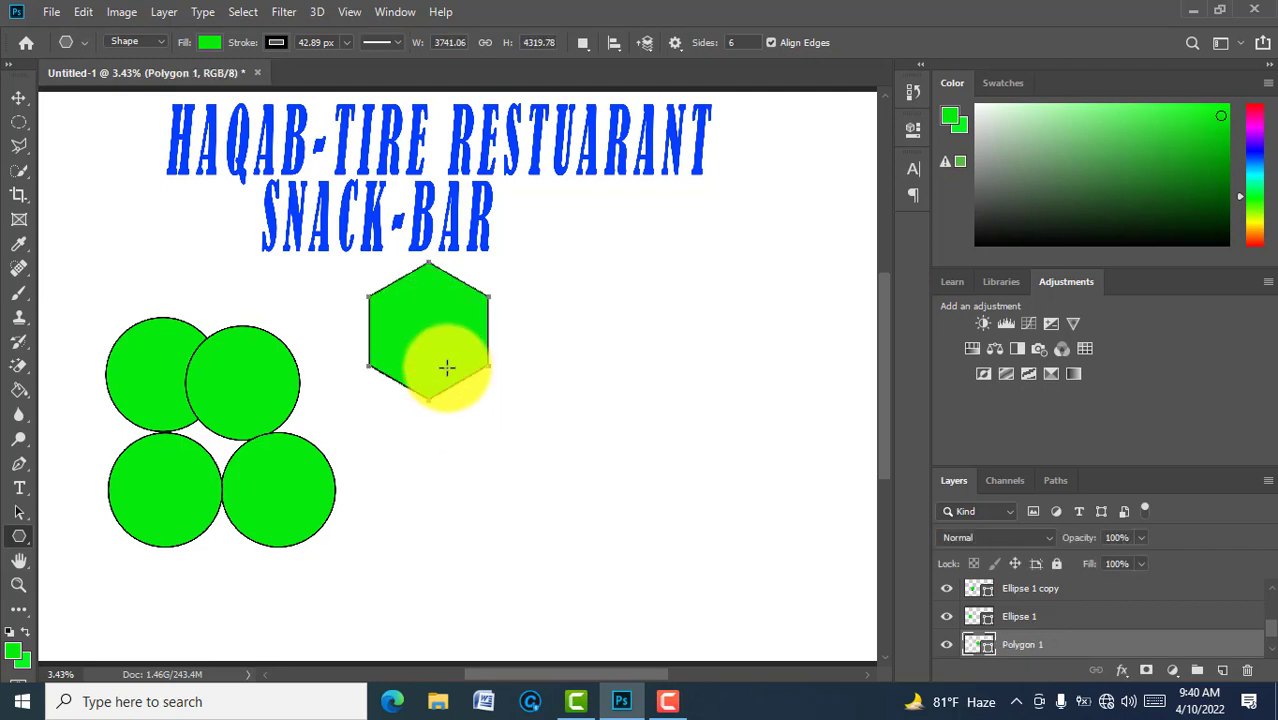
# Step: Duplicate the hexagon layer with Ctrl+J
pyautogui.press('v')
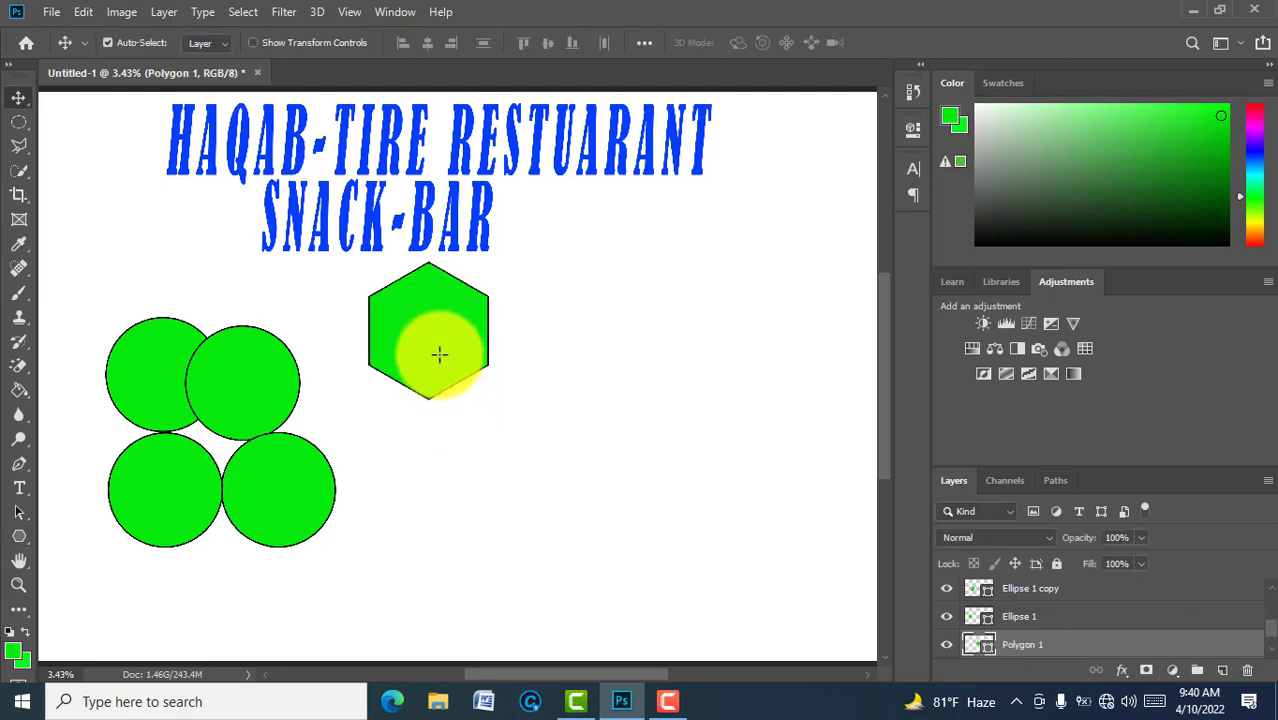
pyautogui.hotkey('ctrl', 'j')
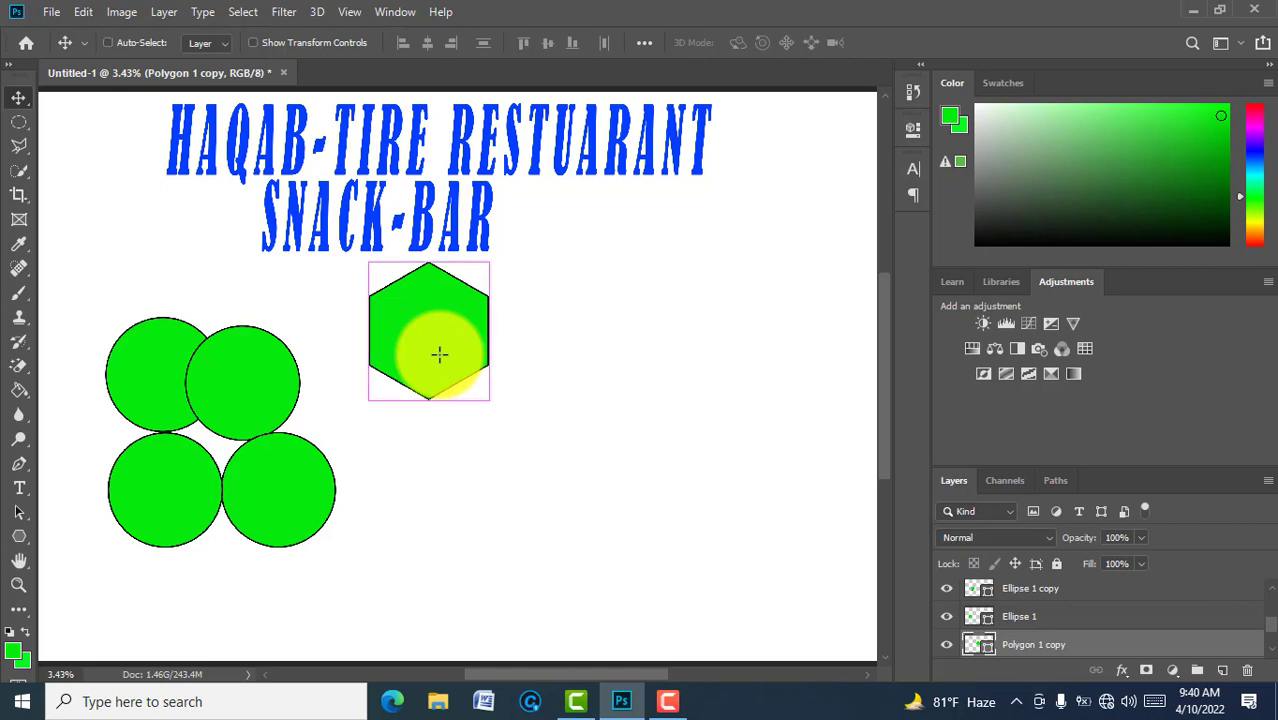
pyautogui.hotkey('ctrl', 'j')
pyautogui.hotkey('ctrl', 'j')
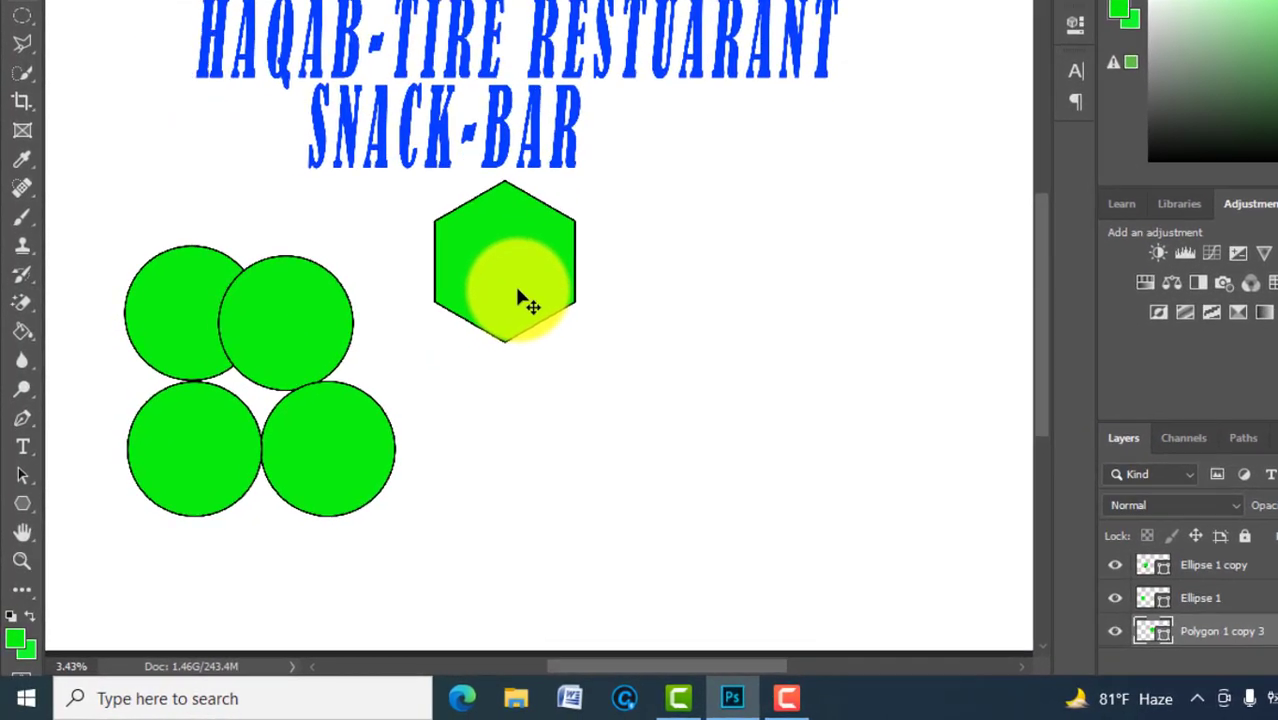
# Step: Arrange the four hexagons into a staggered group right of the circles
pyautogui.moveTo(445, 362); pyautogui.dragTo(445, 486)
pyautogui.moveTo(532, 440); pyautogui.dragTo(531, 508)
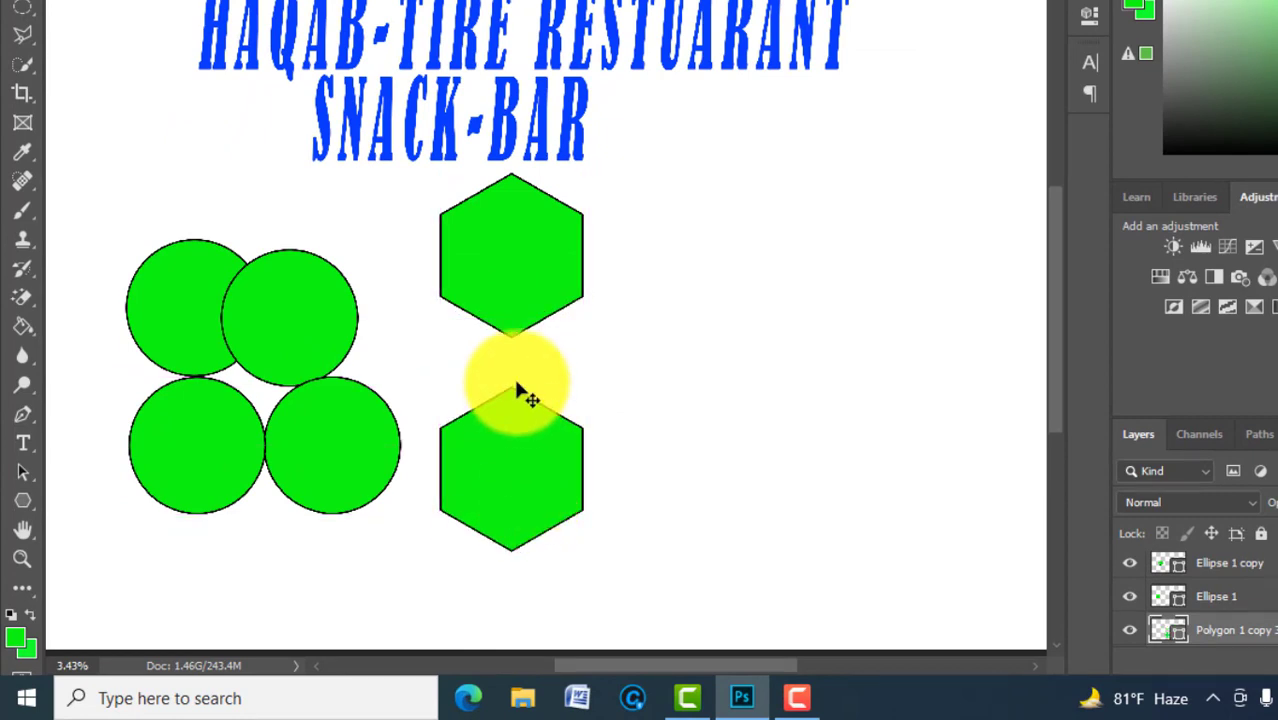
pyautogui.moveTo(510, 297); pyautogui.dragTo(603, 405)
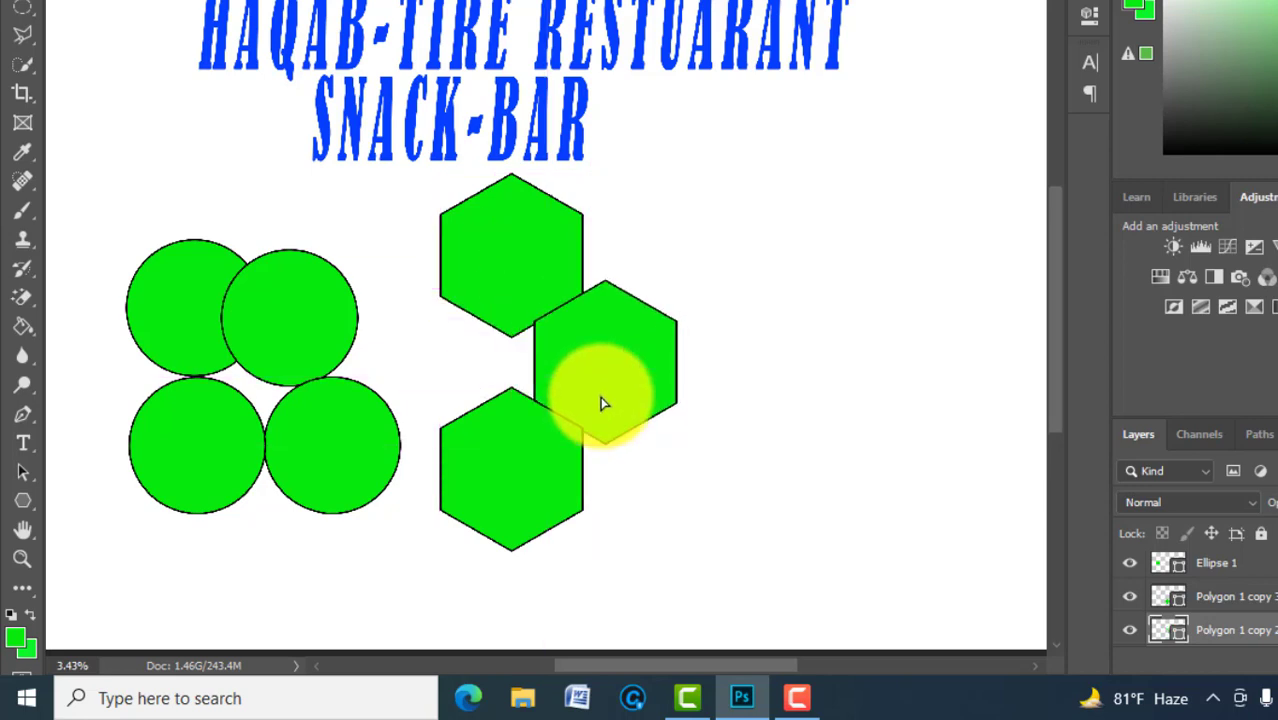
pyautogui.click(505, 228)
pyautogui.moveTo(512, 232); pyautogui.dragTo(660, 466)
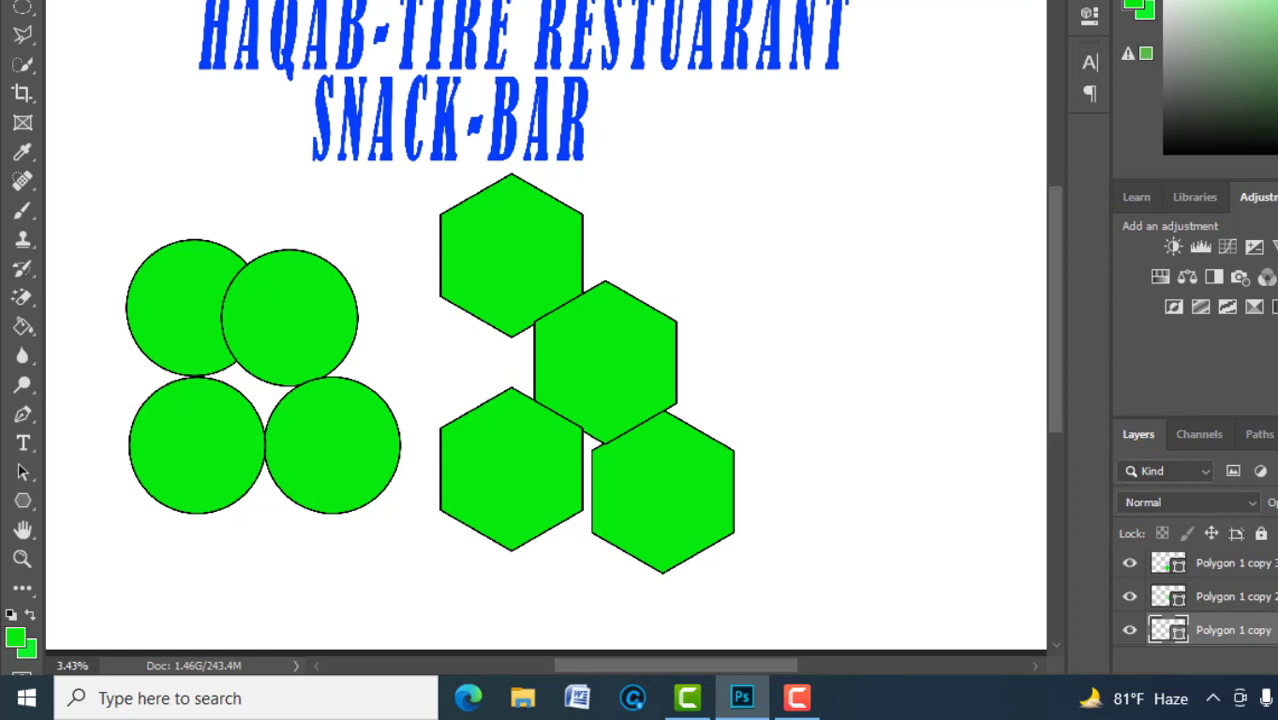
pyautogui.scroll(-2, 1200, 596)
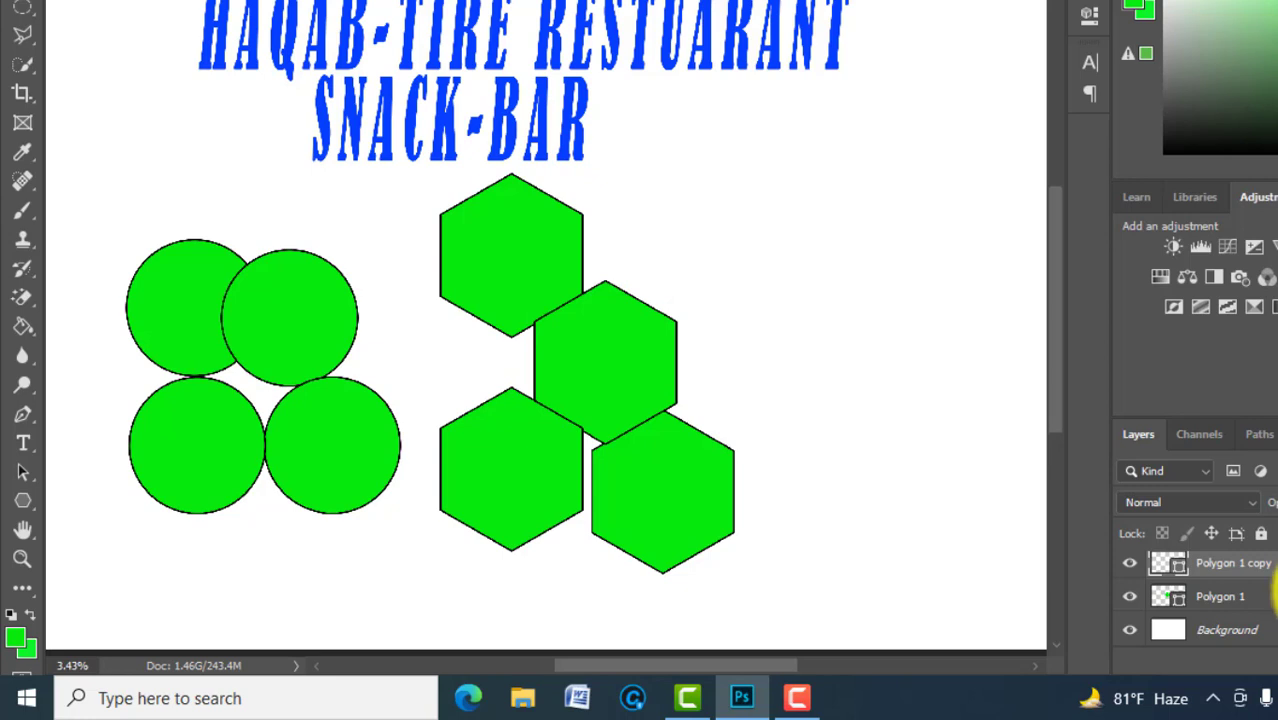
pyautogui.click(1258, 596)
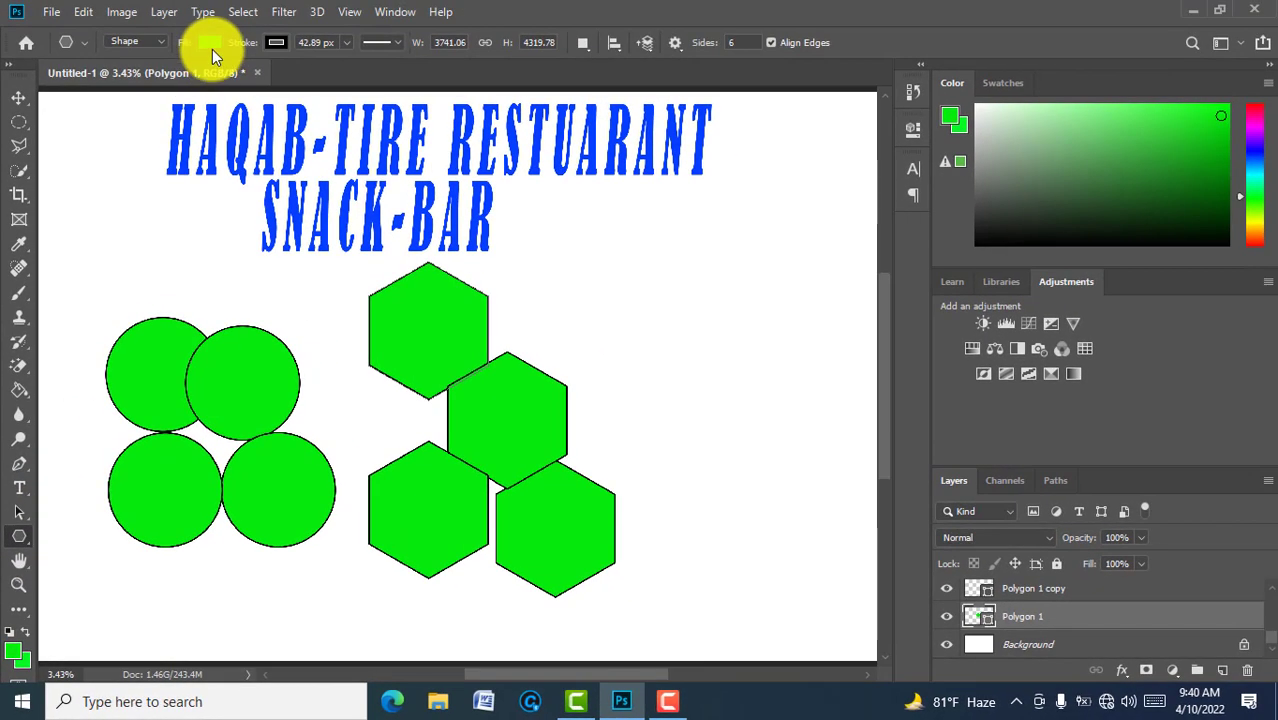
# Step: Fill the top-left and lower-right hexagons navy blue
pyautogui.click(209, 42)
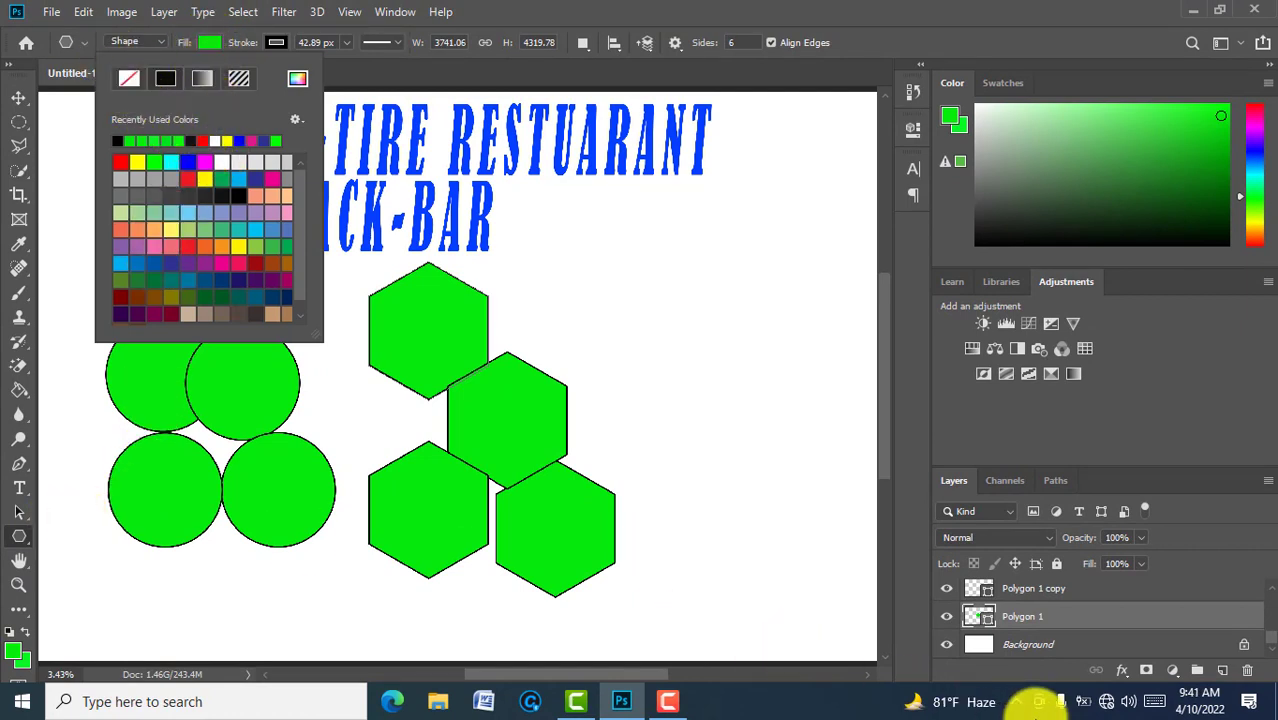
pyautogui.click(267, 139)
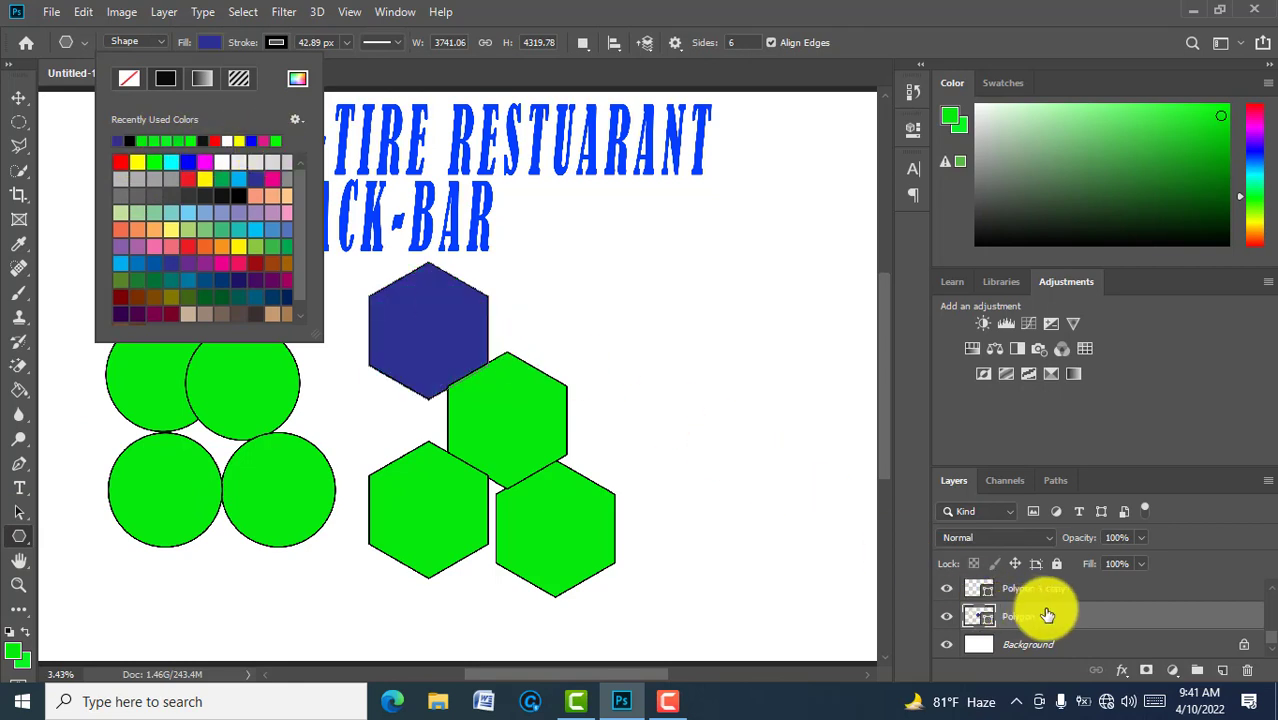
pyautogui.click(1052, 592)
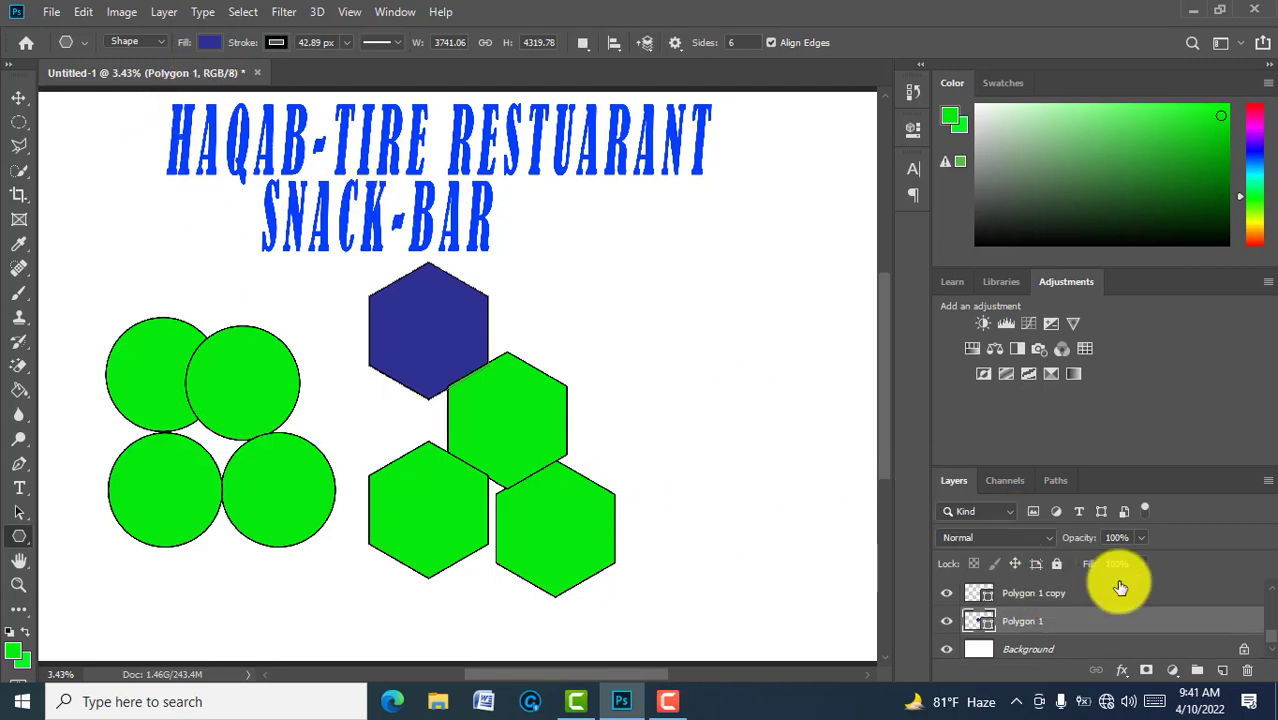
pyautogui.click(1091, 595)
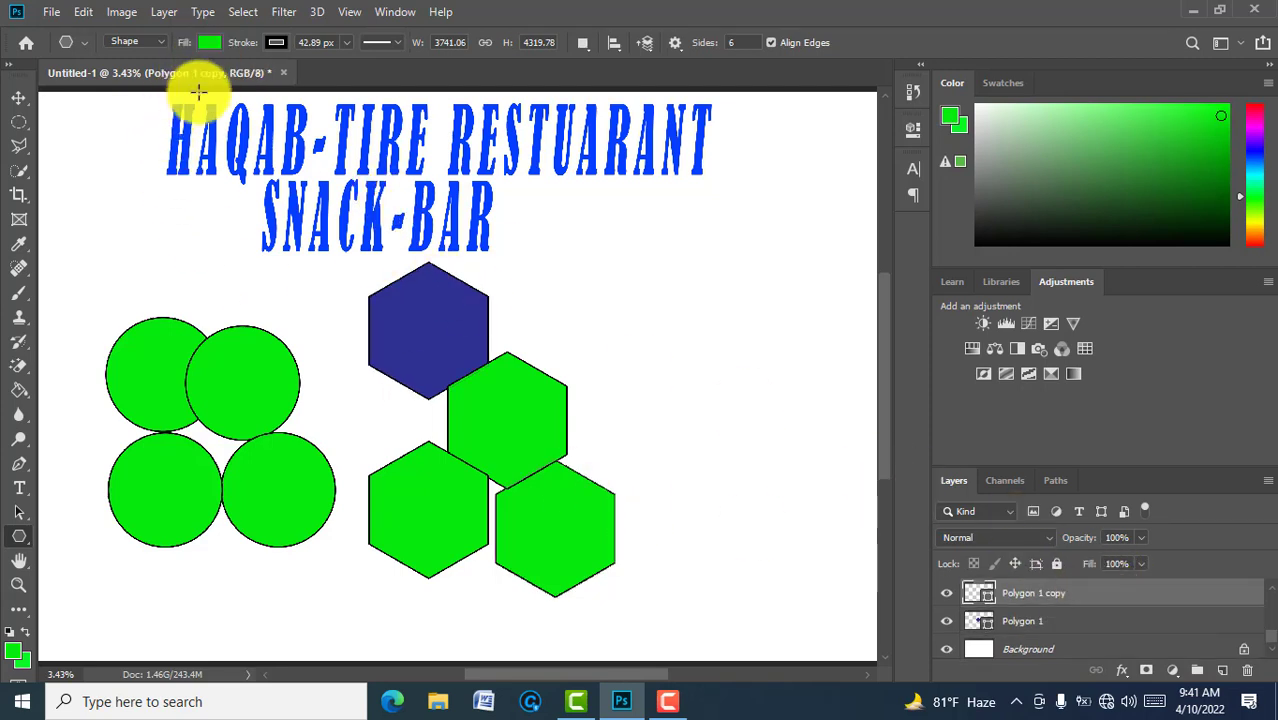
pyautogui.click(208, 42)
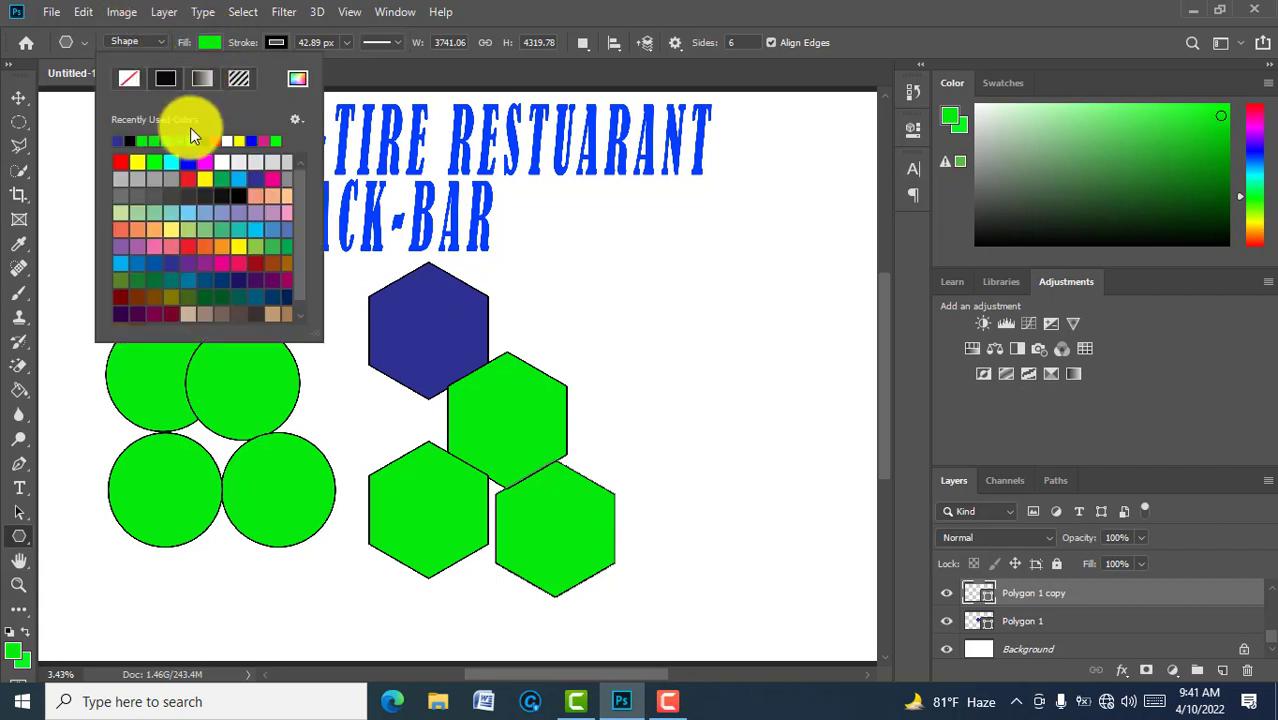
pyautogui.click(119, 141)
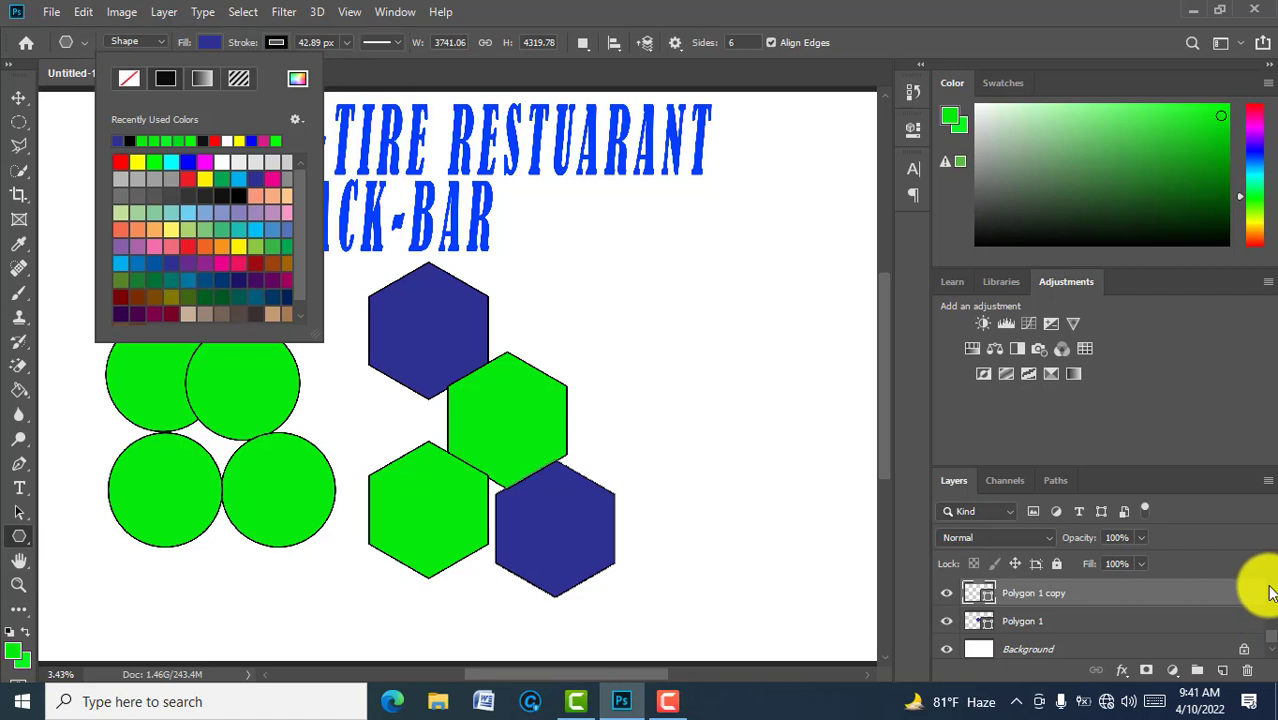
pyautogui.hotkey('ctrl', 'j')
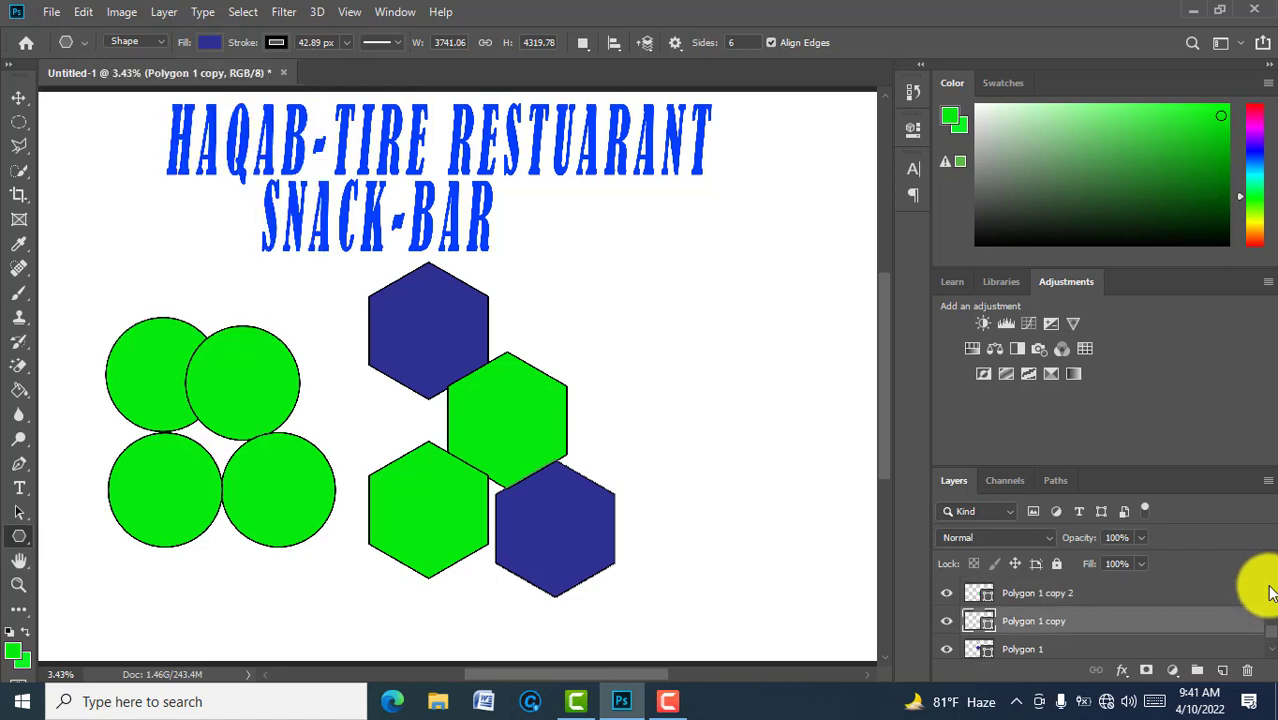
# Step: Fill the middle and last remaining hexagons navy as well
pyautogui.click(1084, 594)
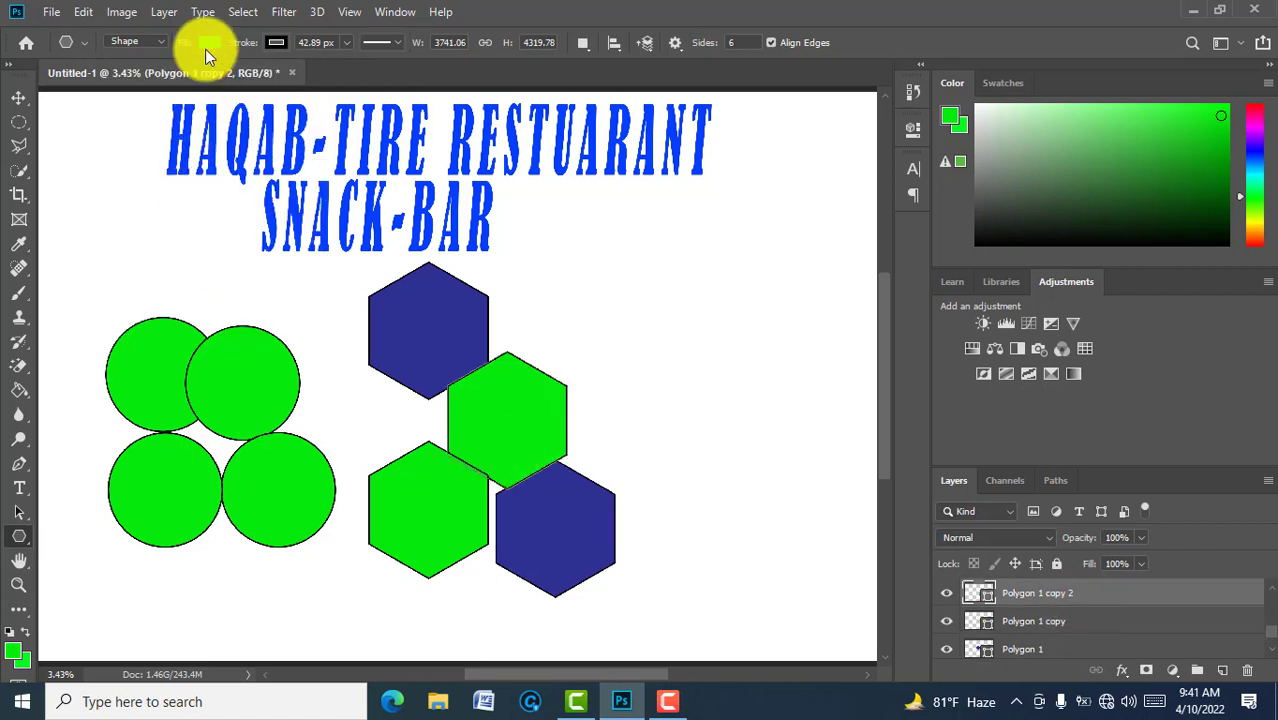
pyautogui.click(207, 44)
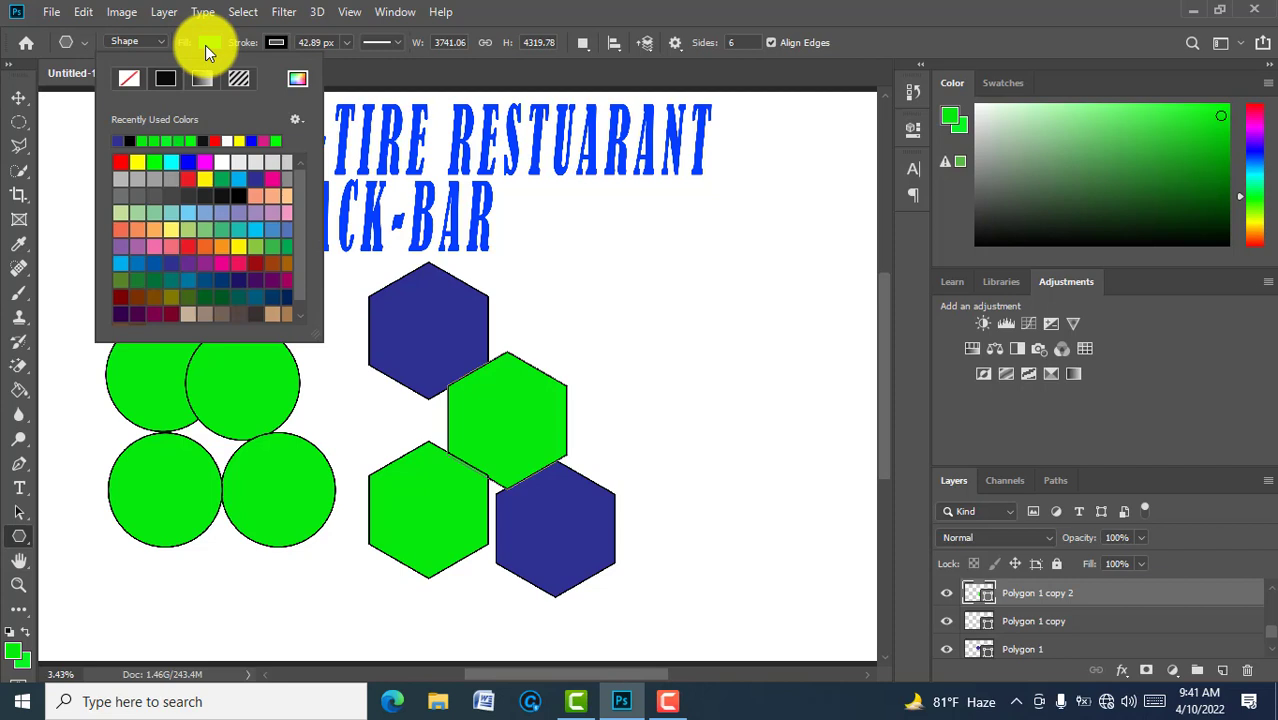
pyautogui.click(119, 142)
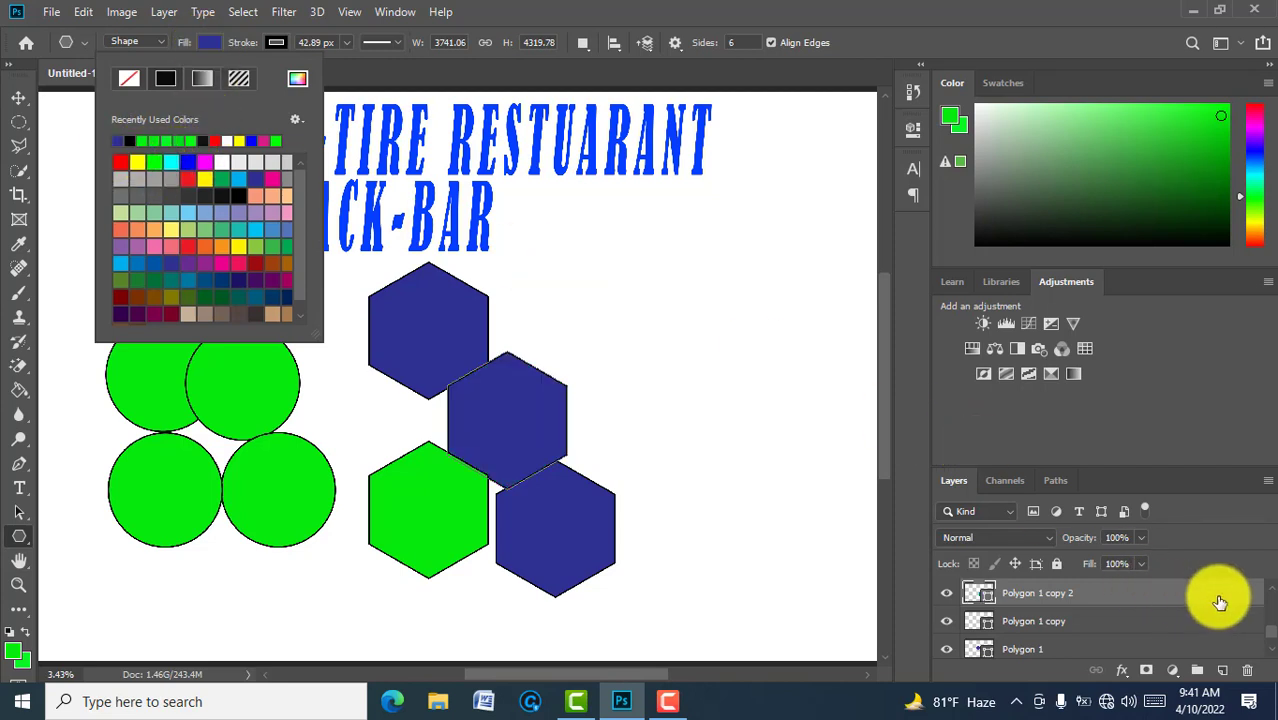
pyautogui.click(1271, 588)
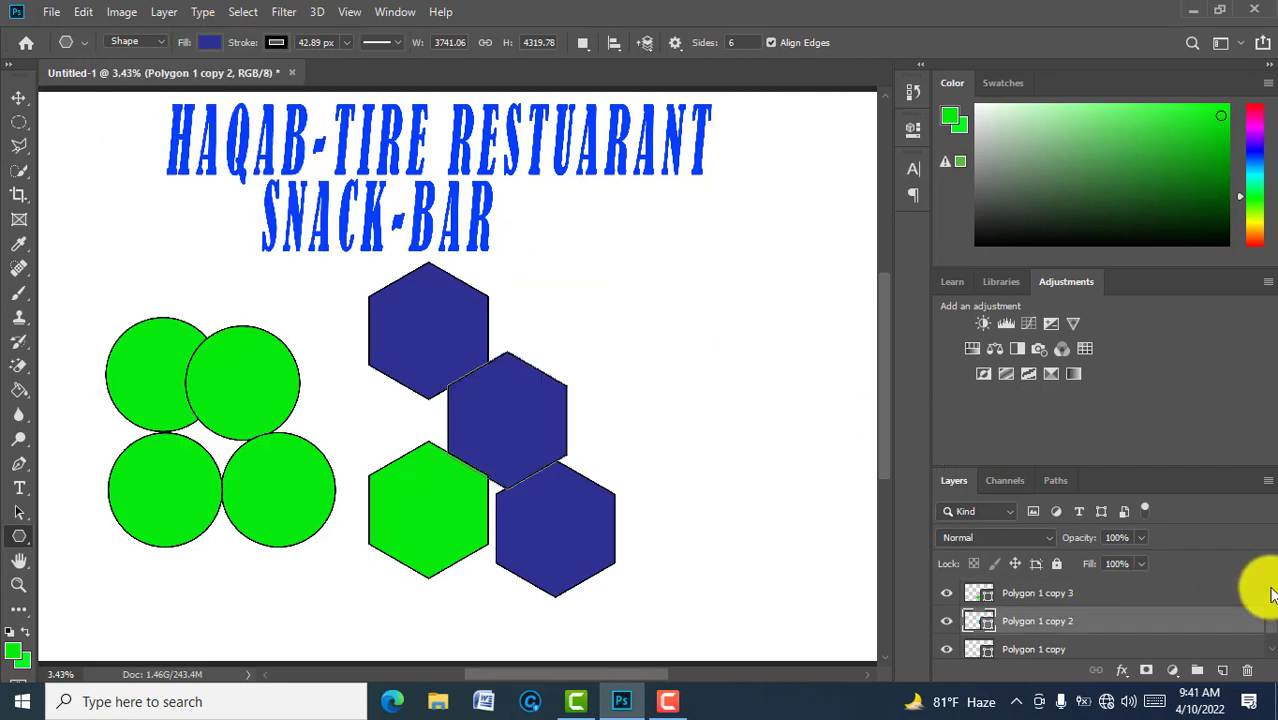
pyautogui.click(1111, 589)
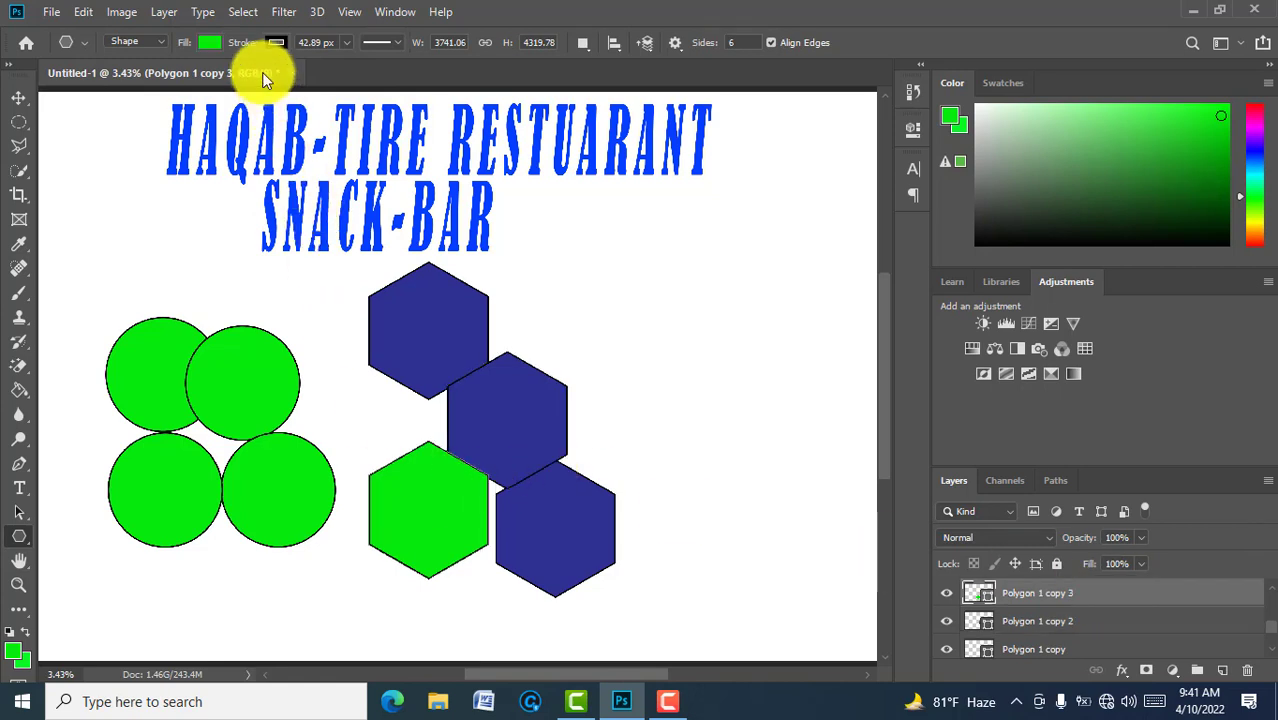
pyautogui.click(211, 42)
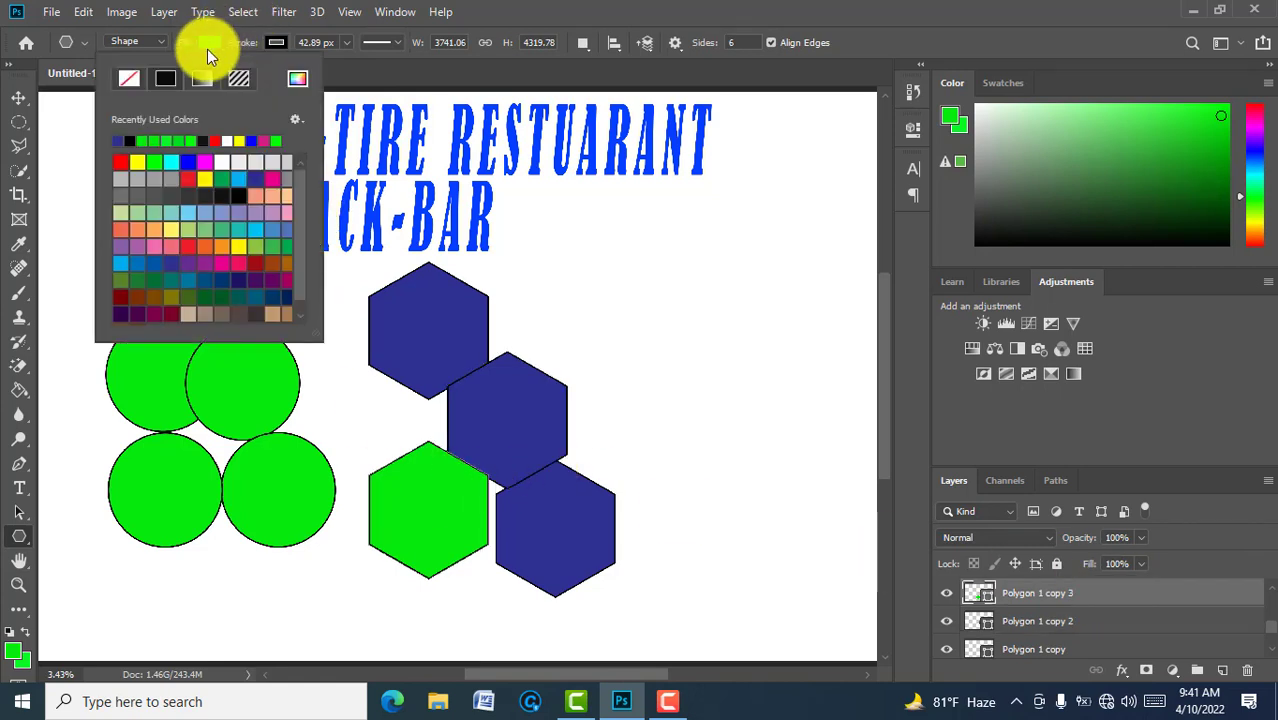
pyautogui.click(120, 141)
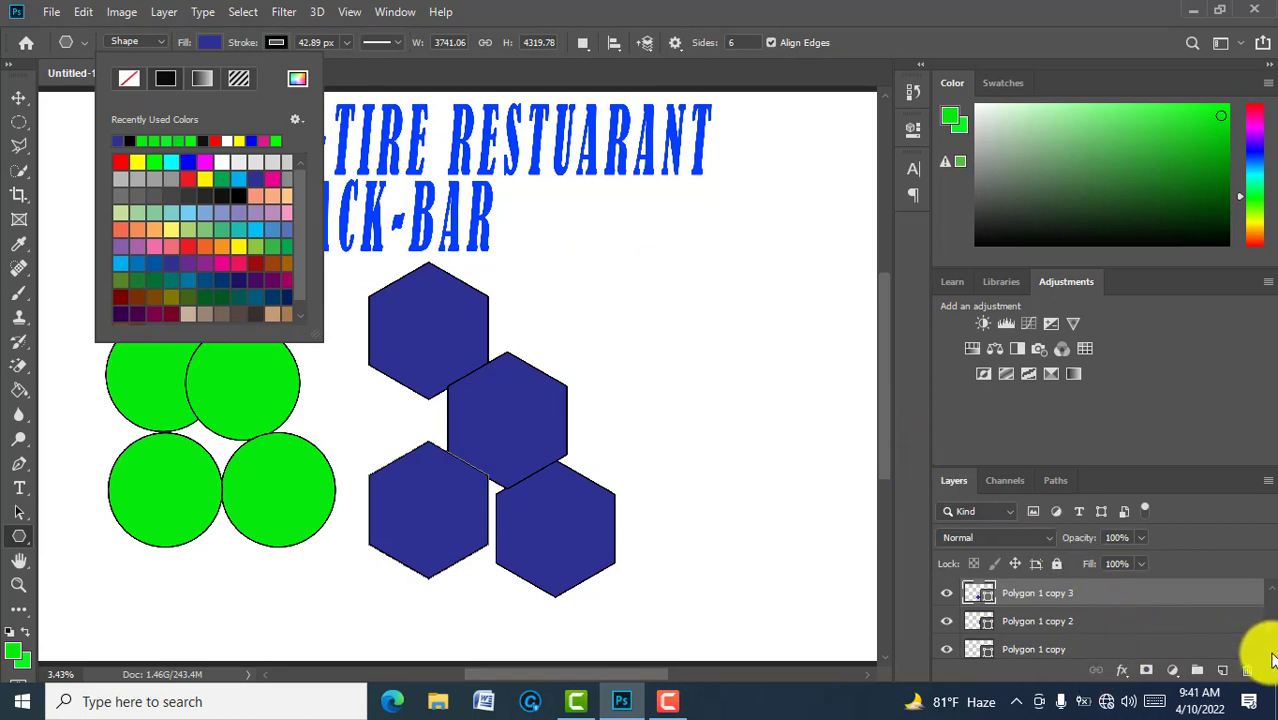
pyautogui.scroll(-1, 1180, 648)
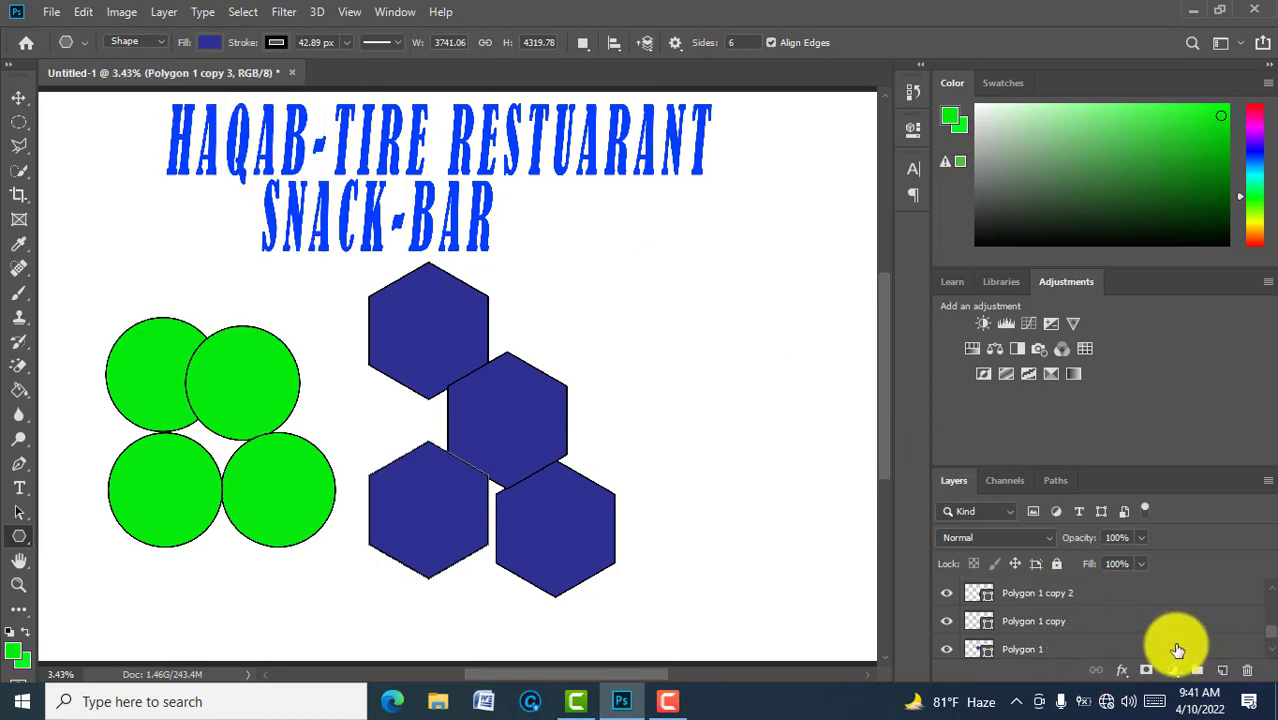
# Step: Give the top and bottom-right hexagons thick dashed outlines, the latter 86.55 px
pyautogui.click(1092, 650)
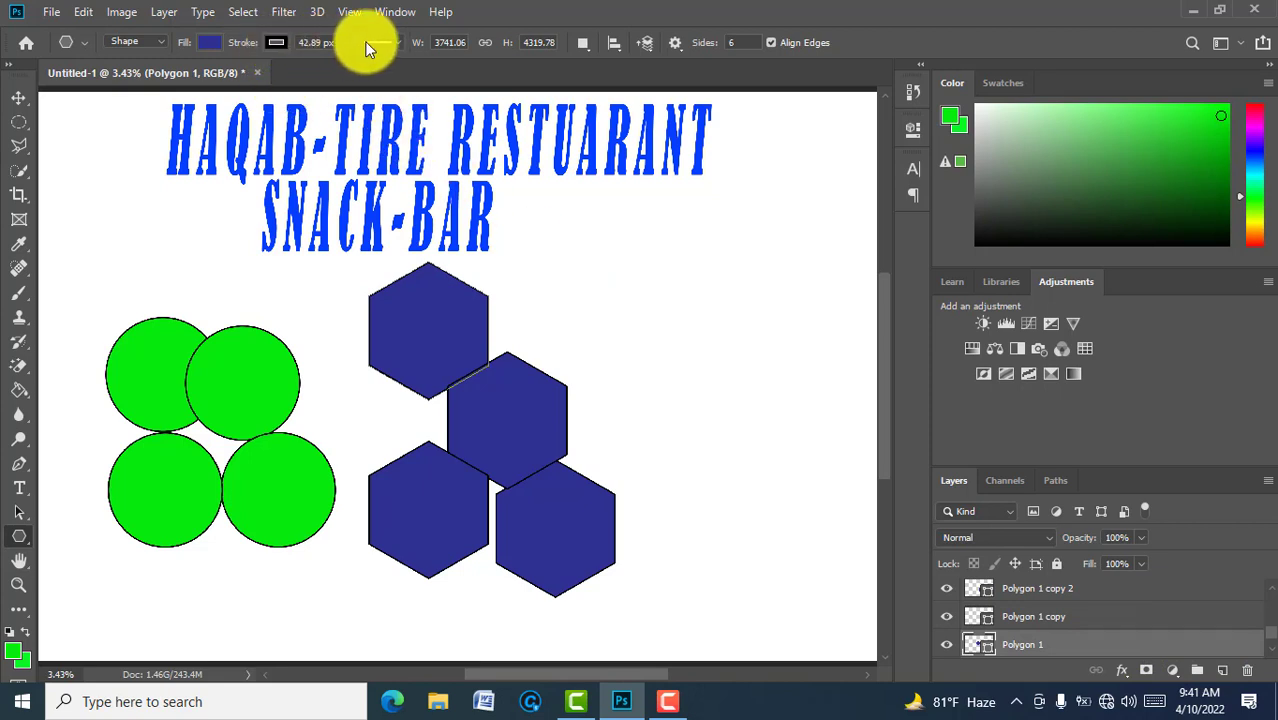
pyautogui.click(395, 42)
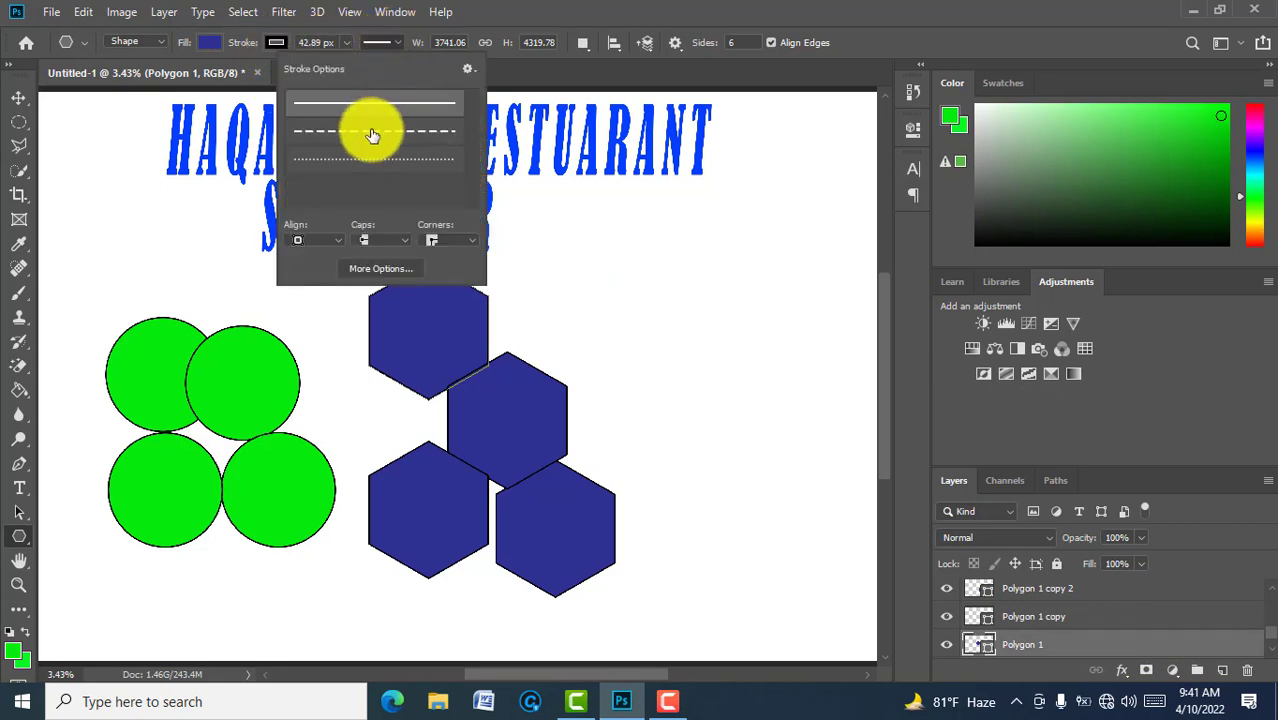
pyautogui.click(372, 131)
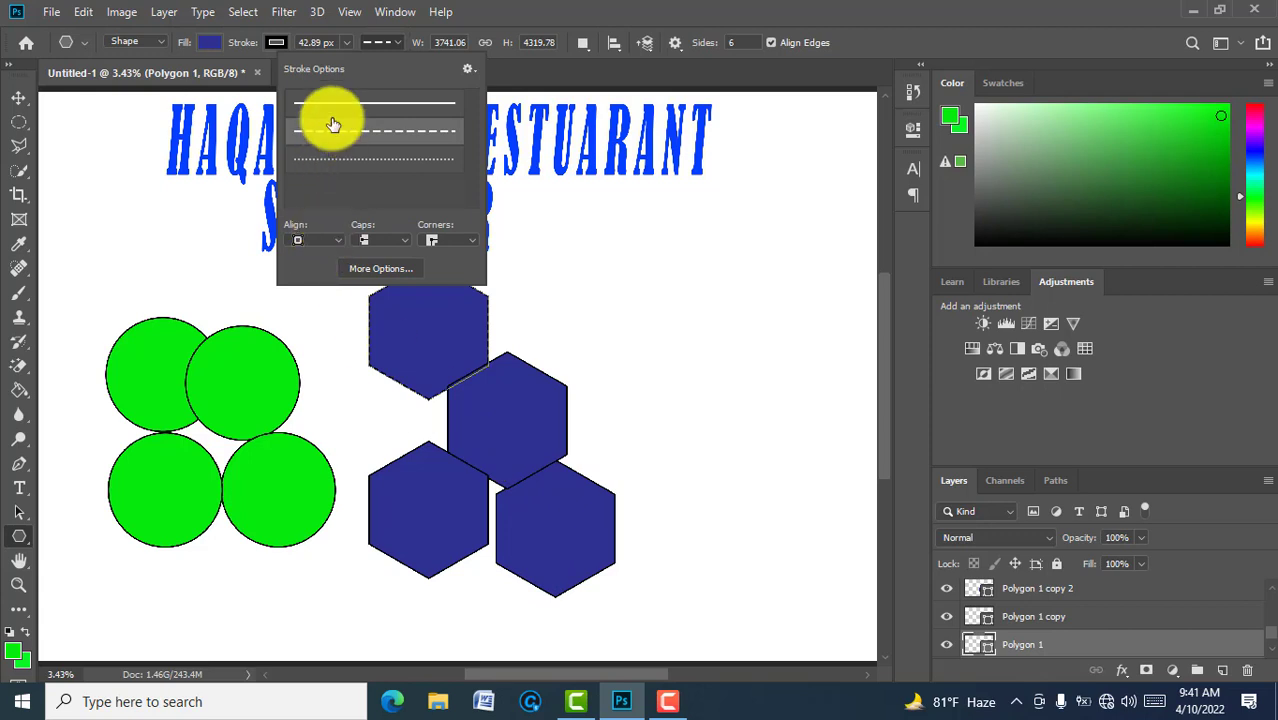
pyautogui.click(340, 42)
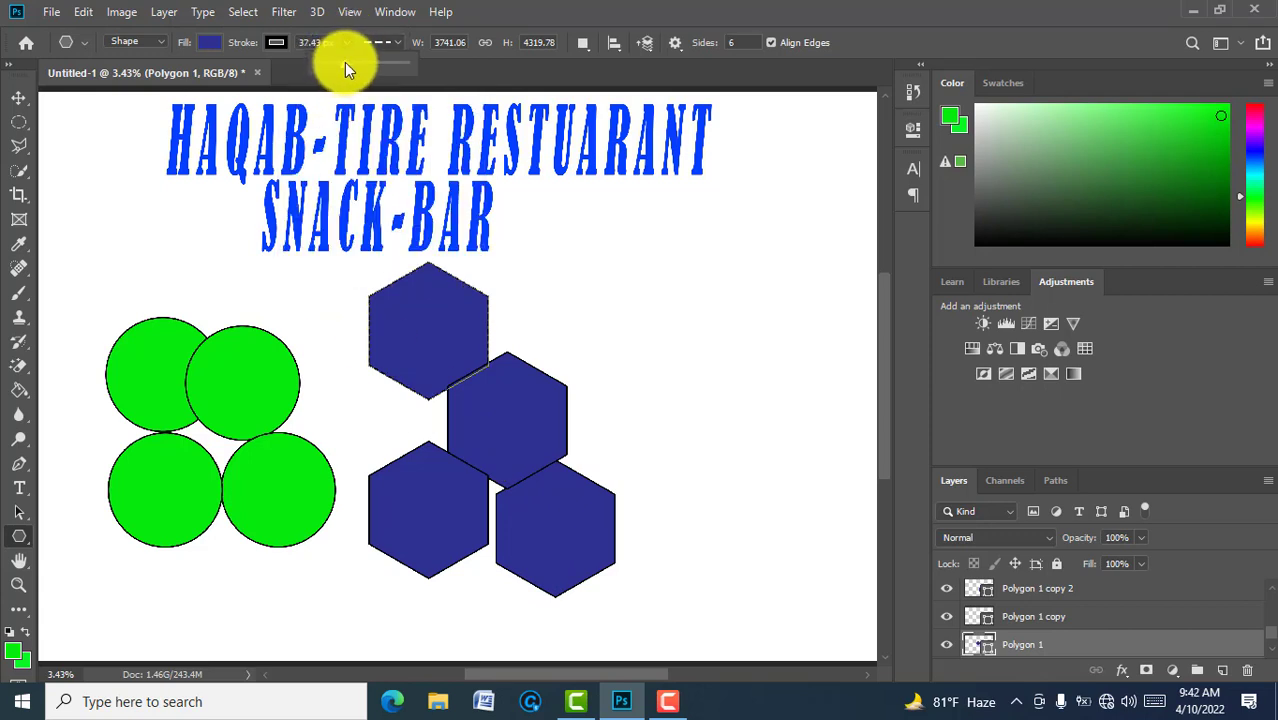
pyautogui.moveTo(348, 62); pyautogui.dragTo(354, 68)
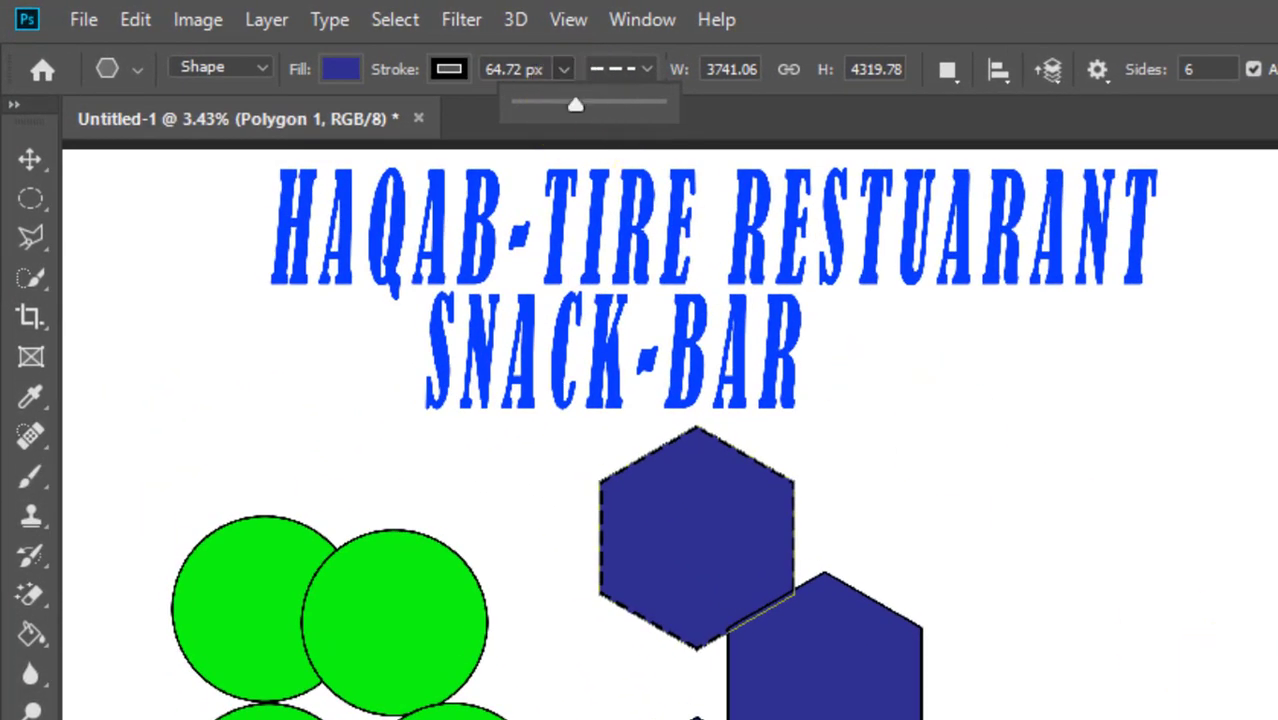
pyautogui.press('Return')
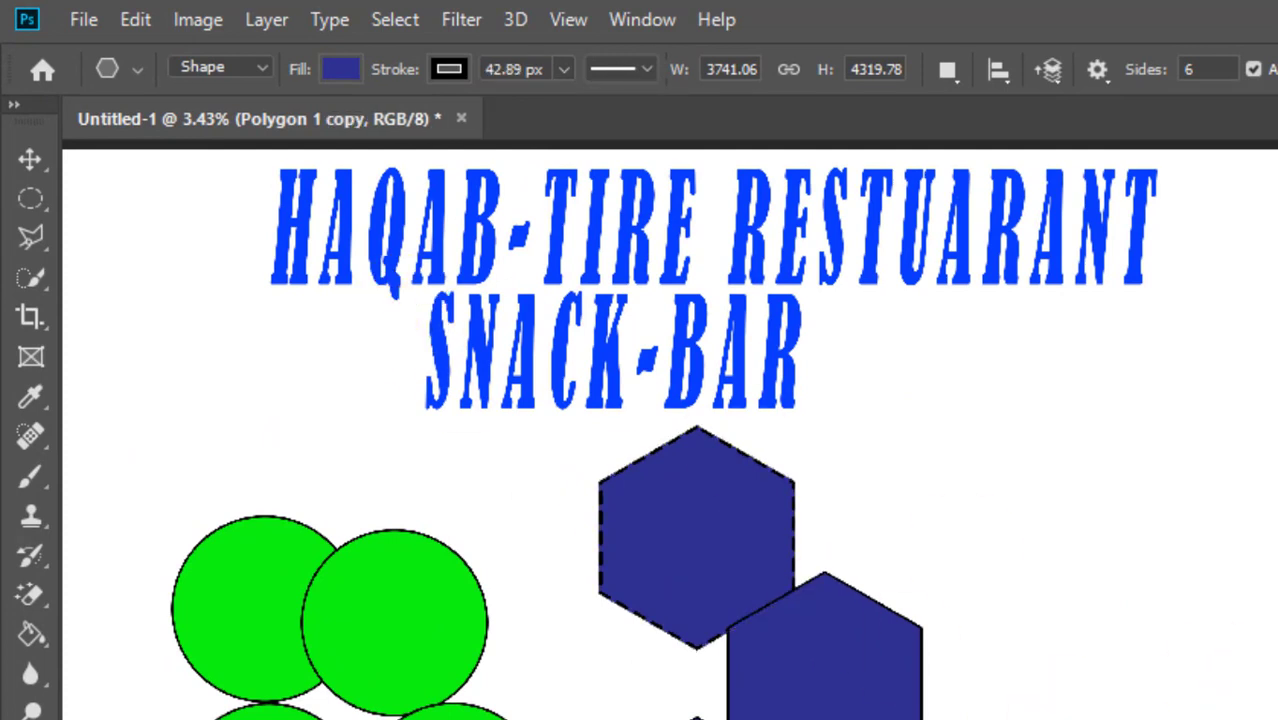
pyautogui.click(645, 70)
pyautogui.click(620, 213)
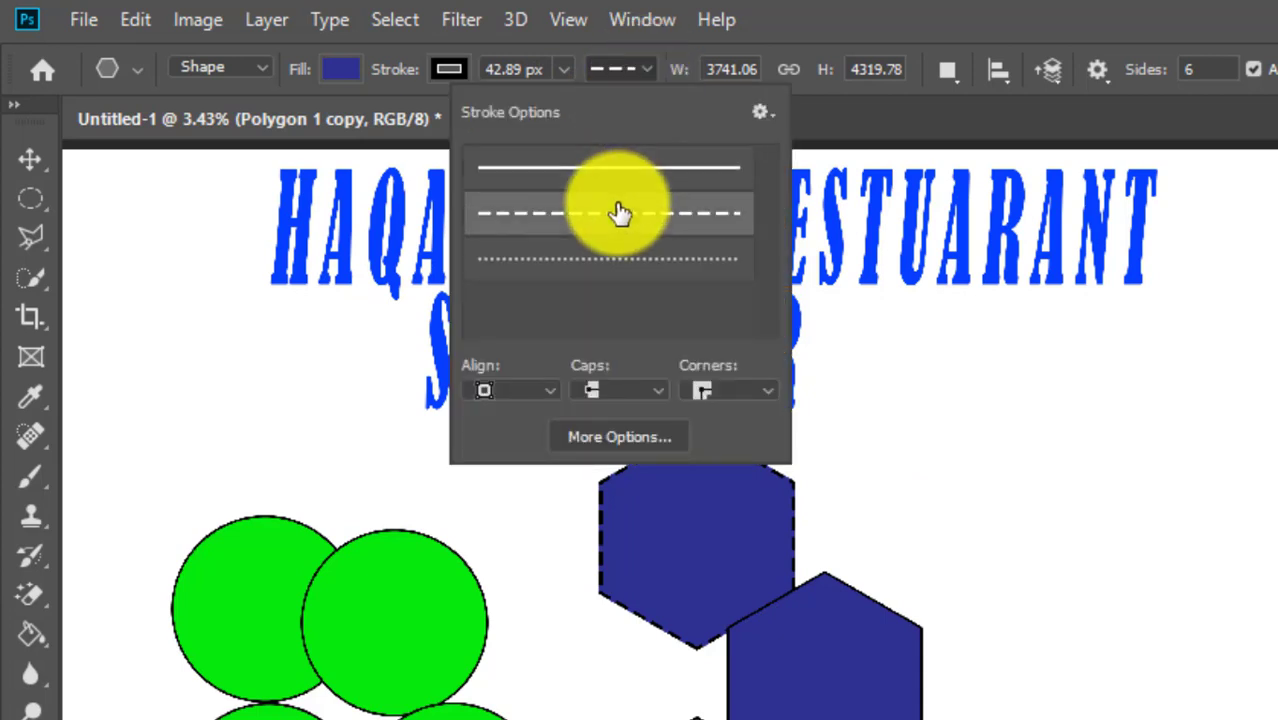
pyautogui.click(563, 69)
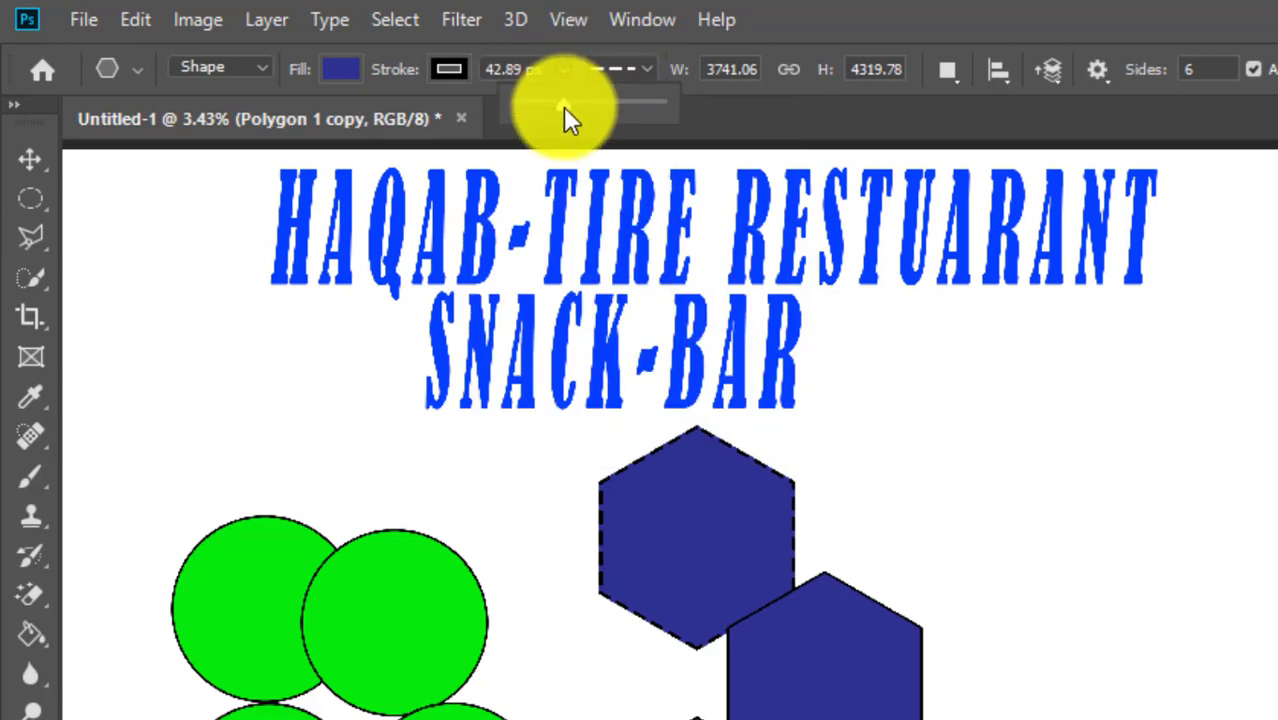
pyautogui.moveTo(563, 103); pyautogui.dragTo(588, 99)
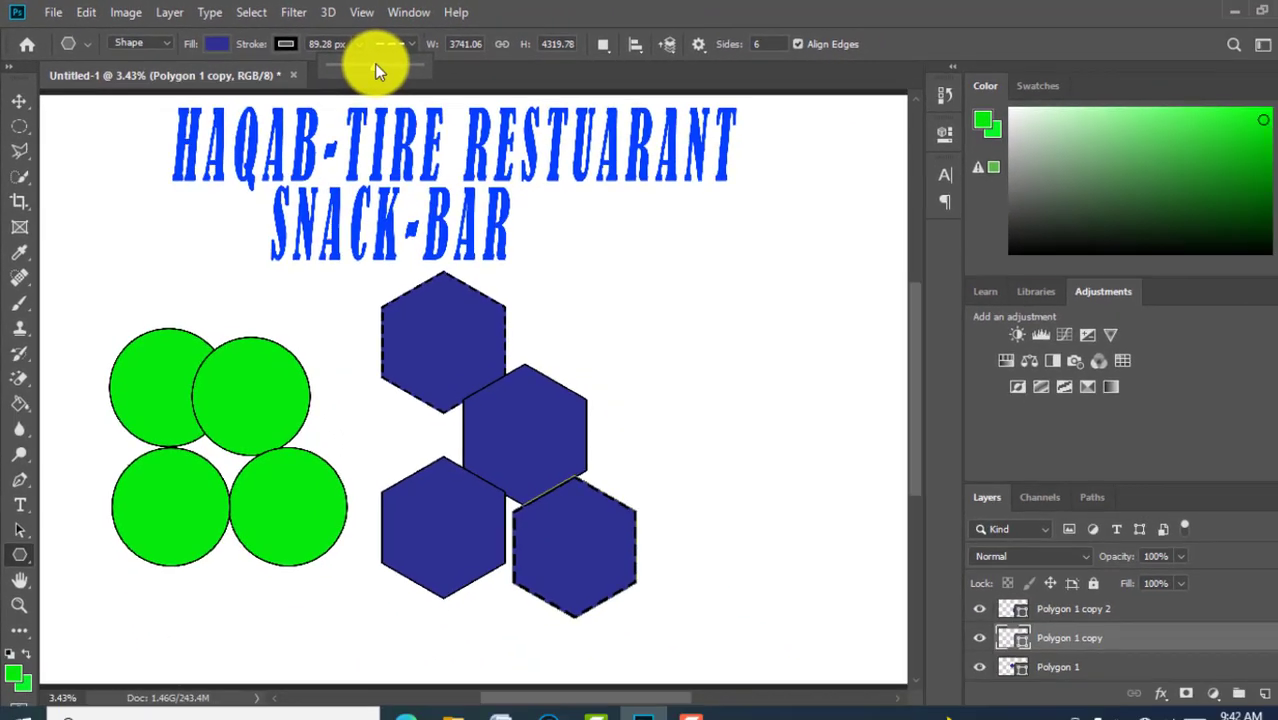
pyautogui.moveTo(374, 63); pyautogui.dragTo(374, 64)
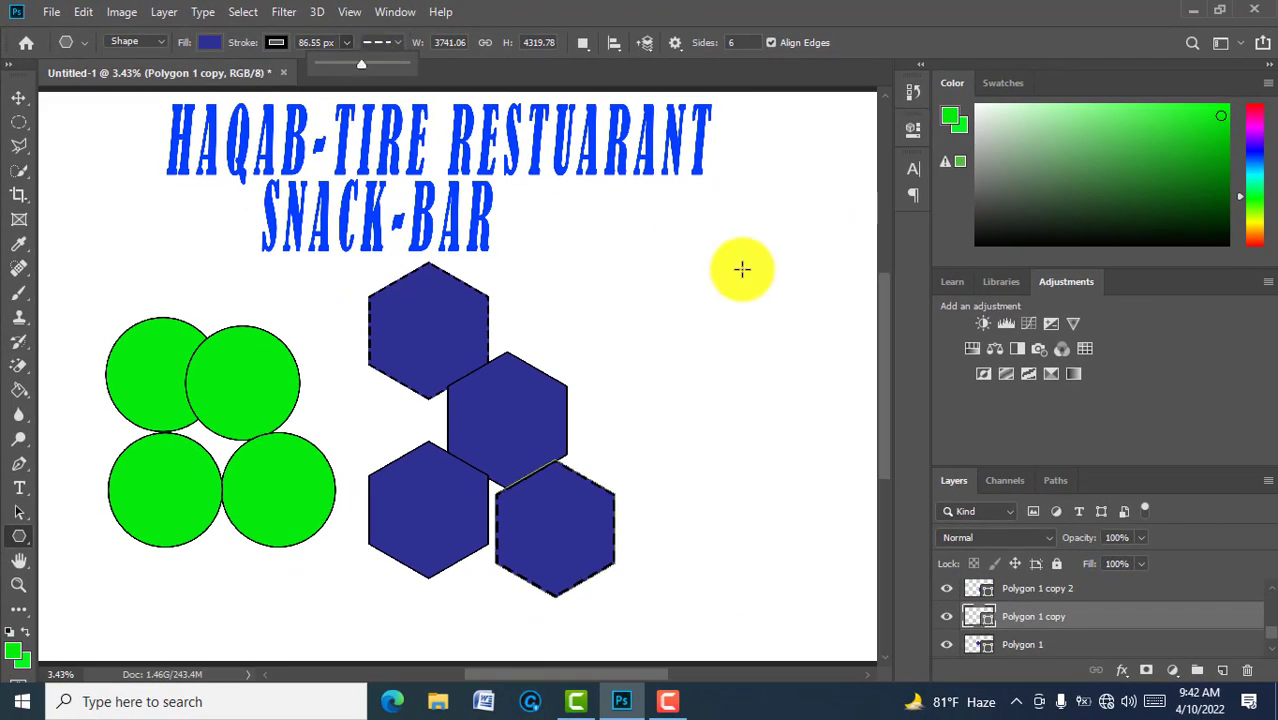
pyautogui.click(1084, 597)
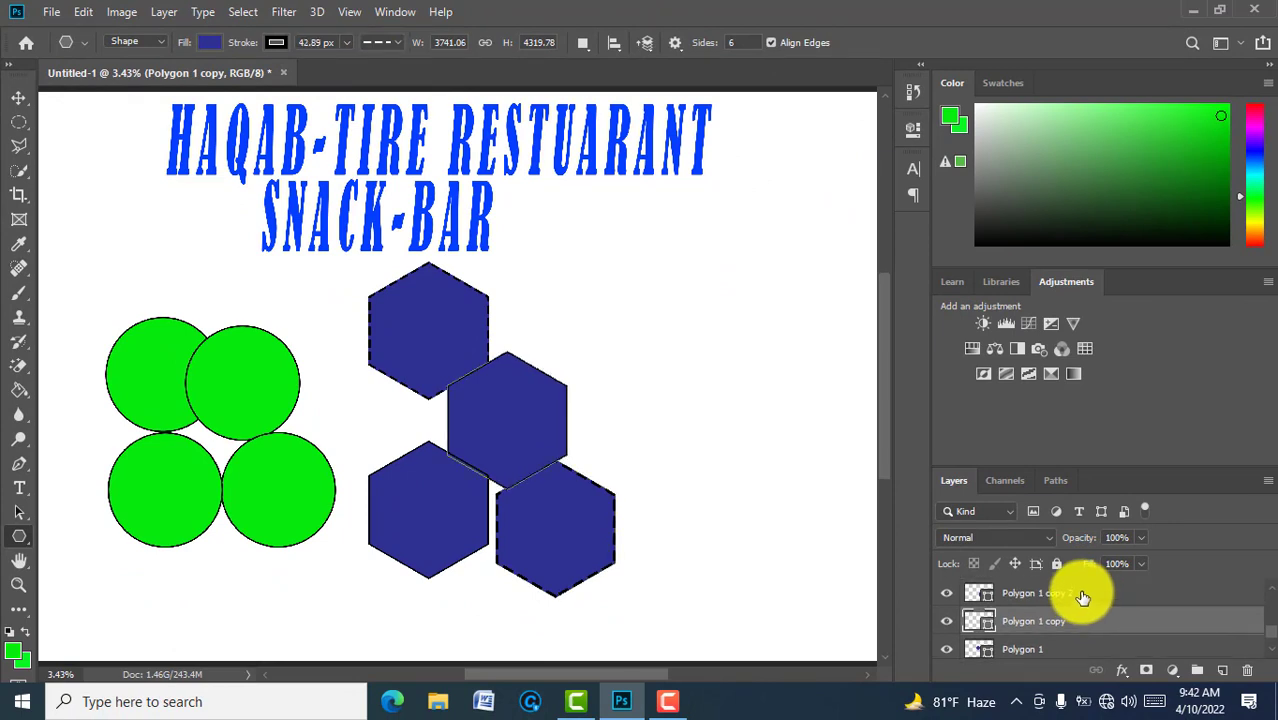
# Step: Dash the middle hexagon's outline at 75.64 px and thicken the lower-left's dashed outline
pyautogui.click(1084, 597)
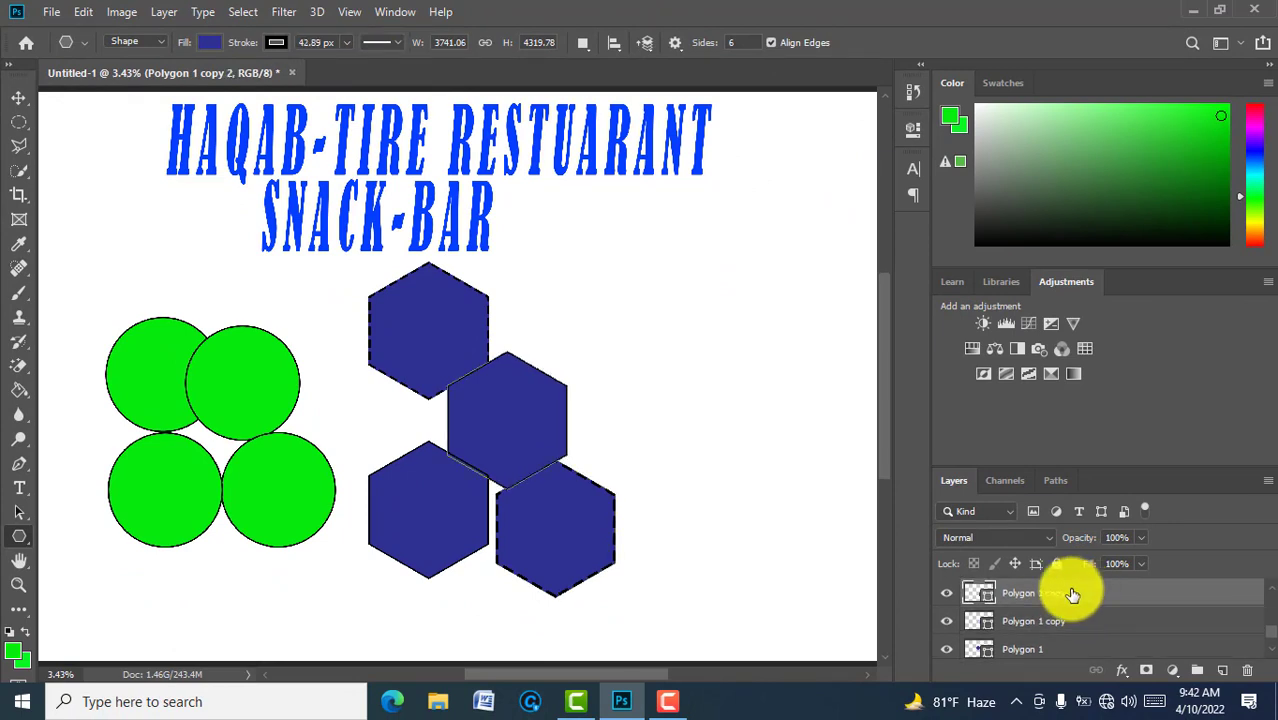
pyautogui.click(343, 38)
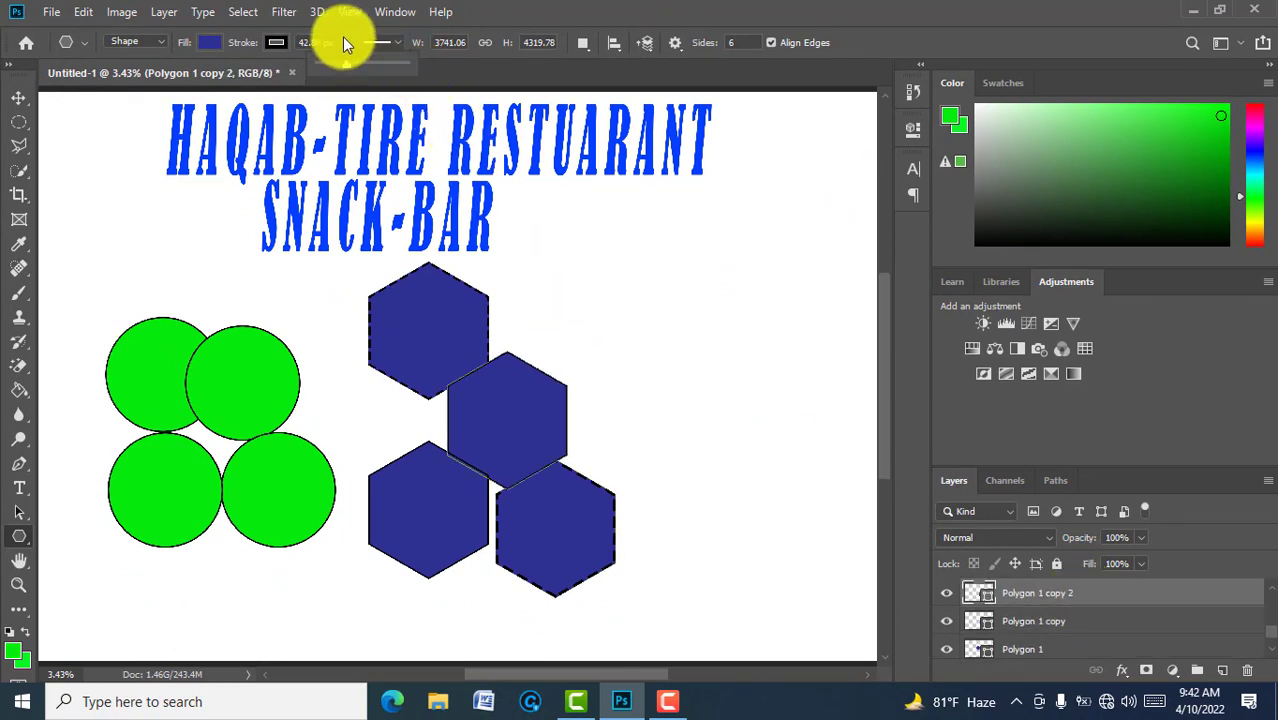
pyautogui.click(396, 42)
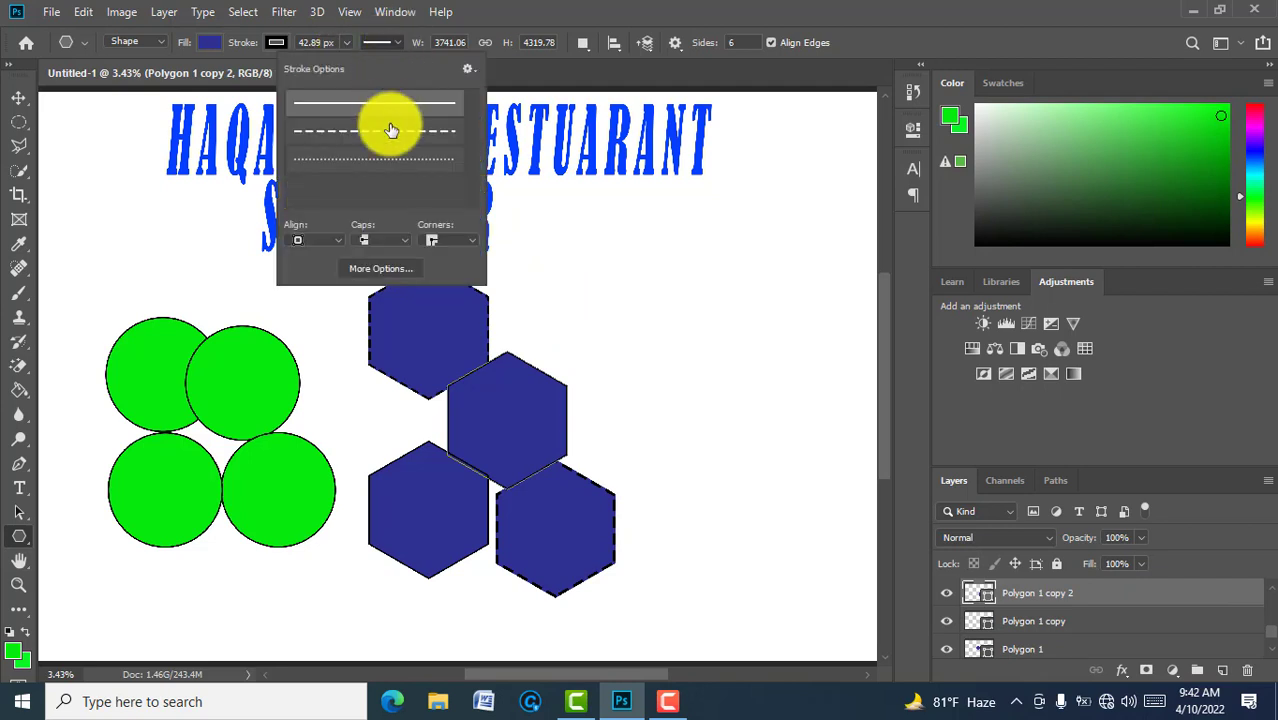
pyautogui.click(345, 42)
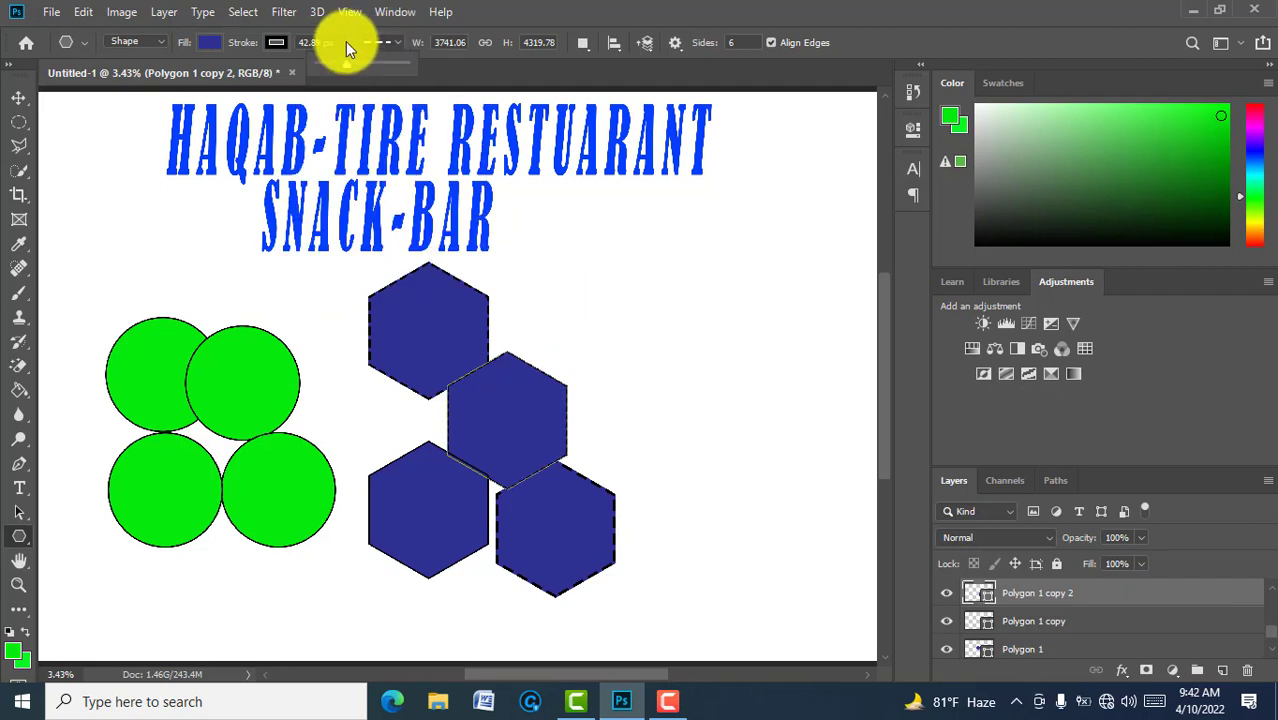
pyautogui.moveTo(344, 65); pyautogui.dragTo(357, 67)
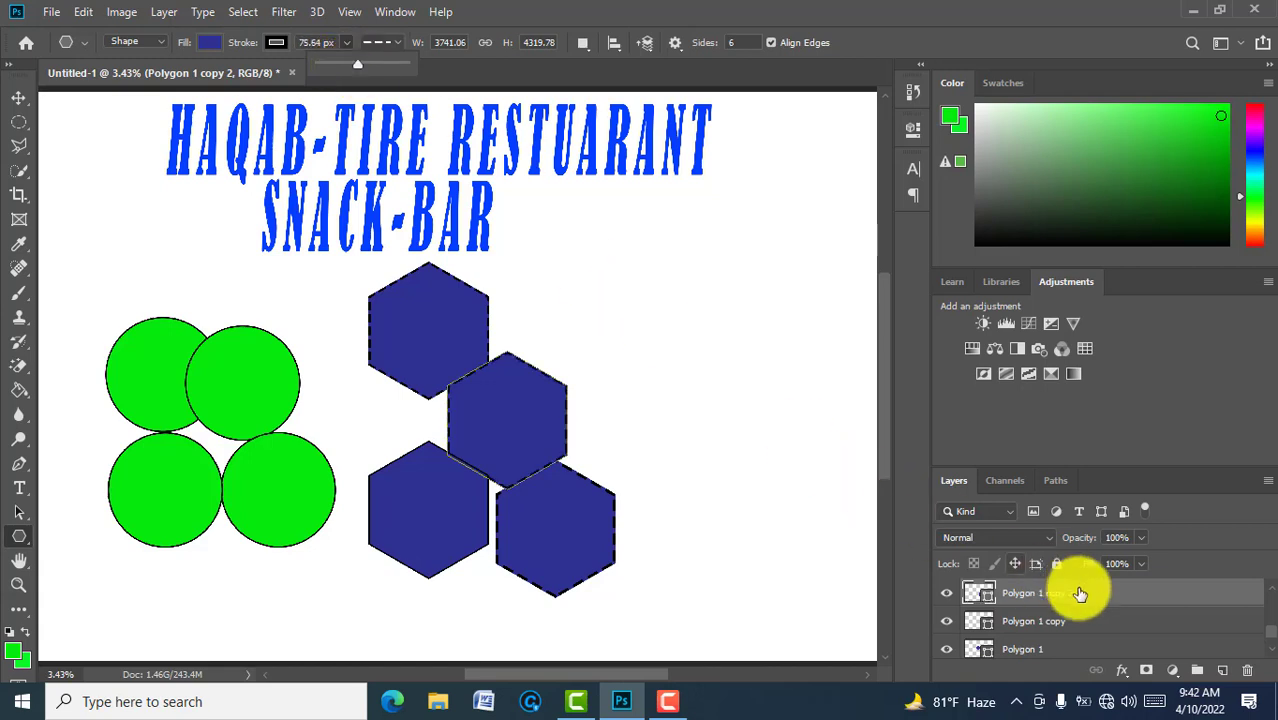
pyautogui.click(1270, 590)
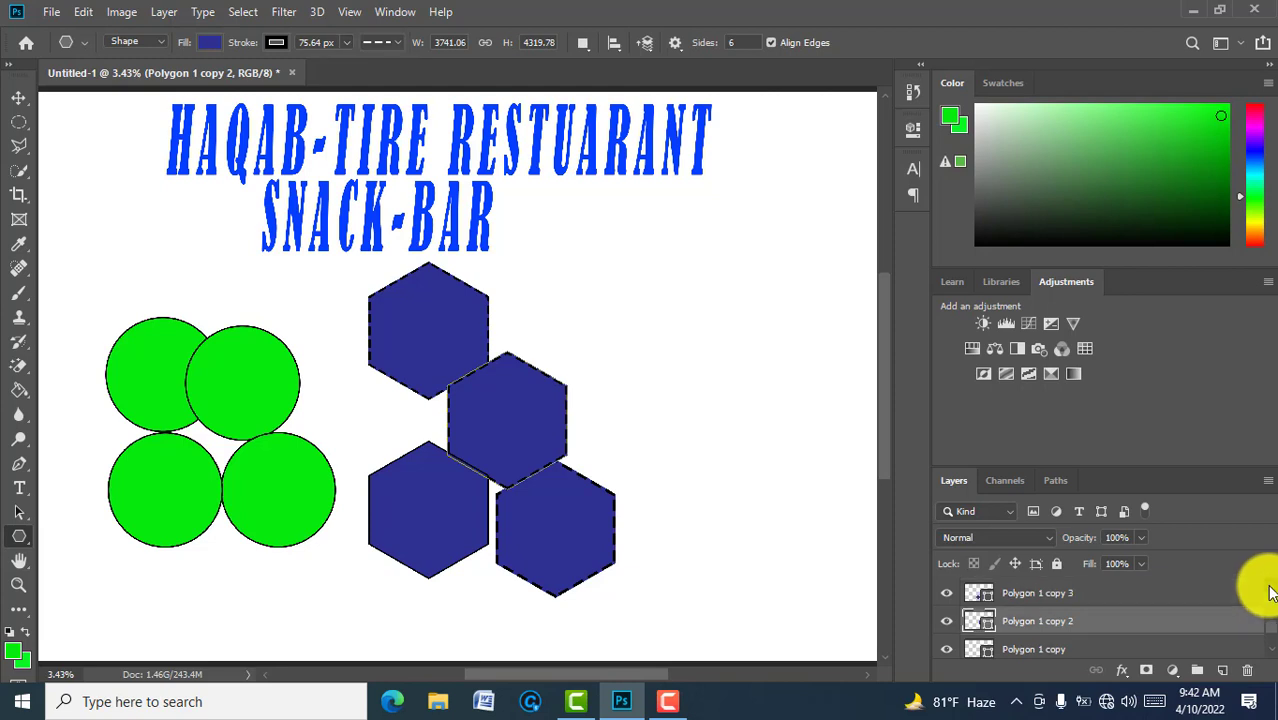
pyautogui.click(1145, 595)
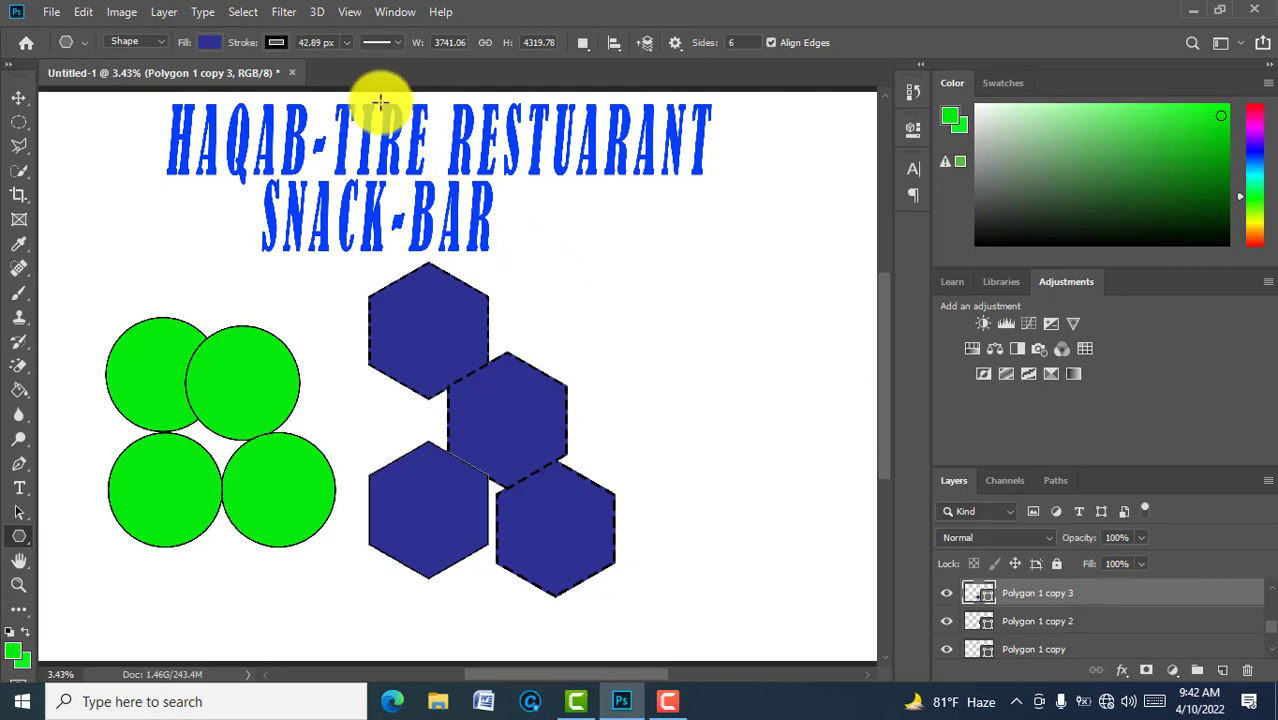
pyautogui.click(399, 41)
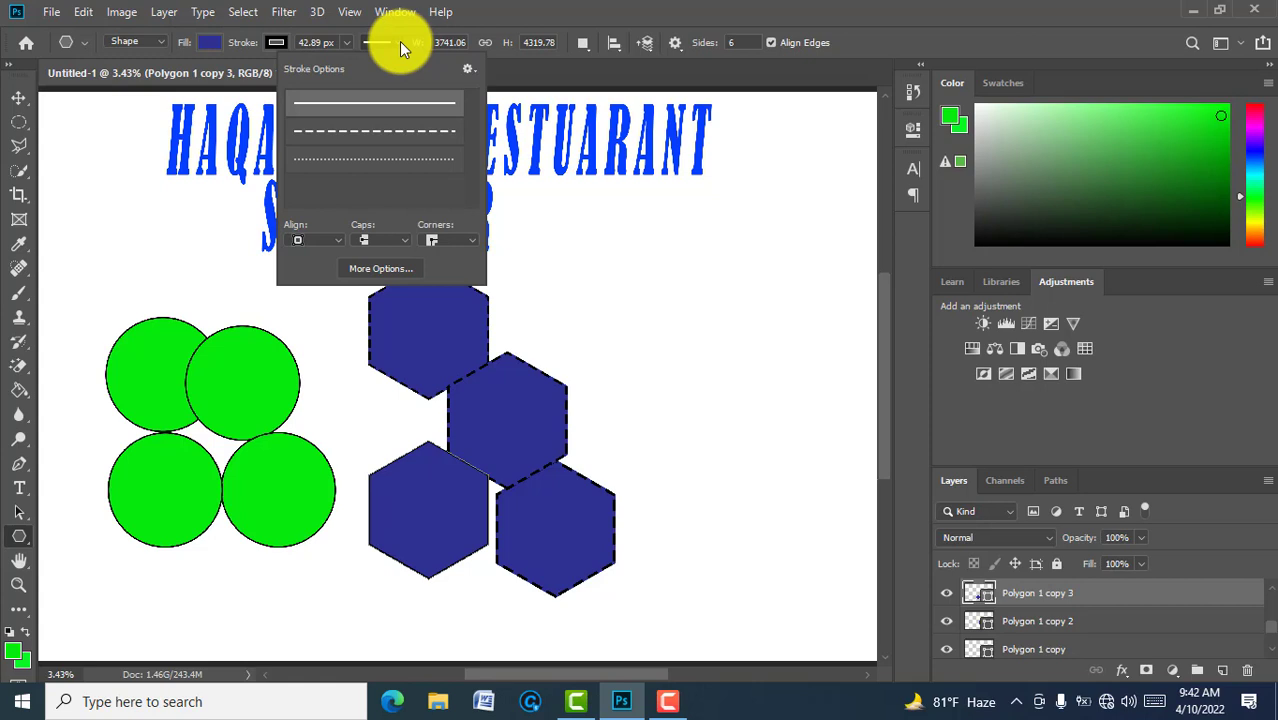
pyautogui.click(383, 133)
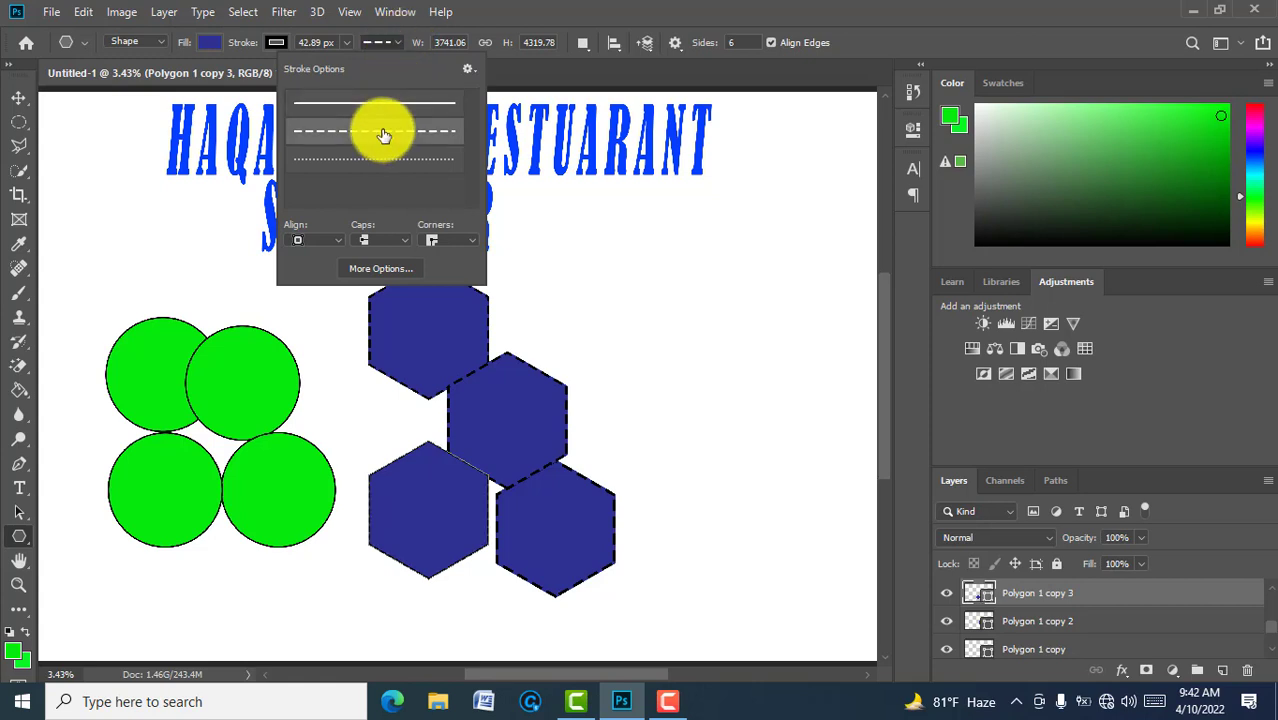
pyautogui.click(345, 42)
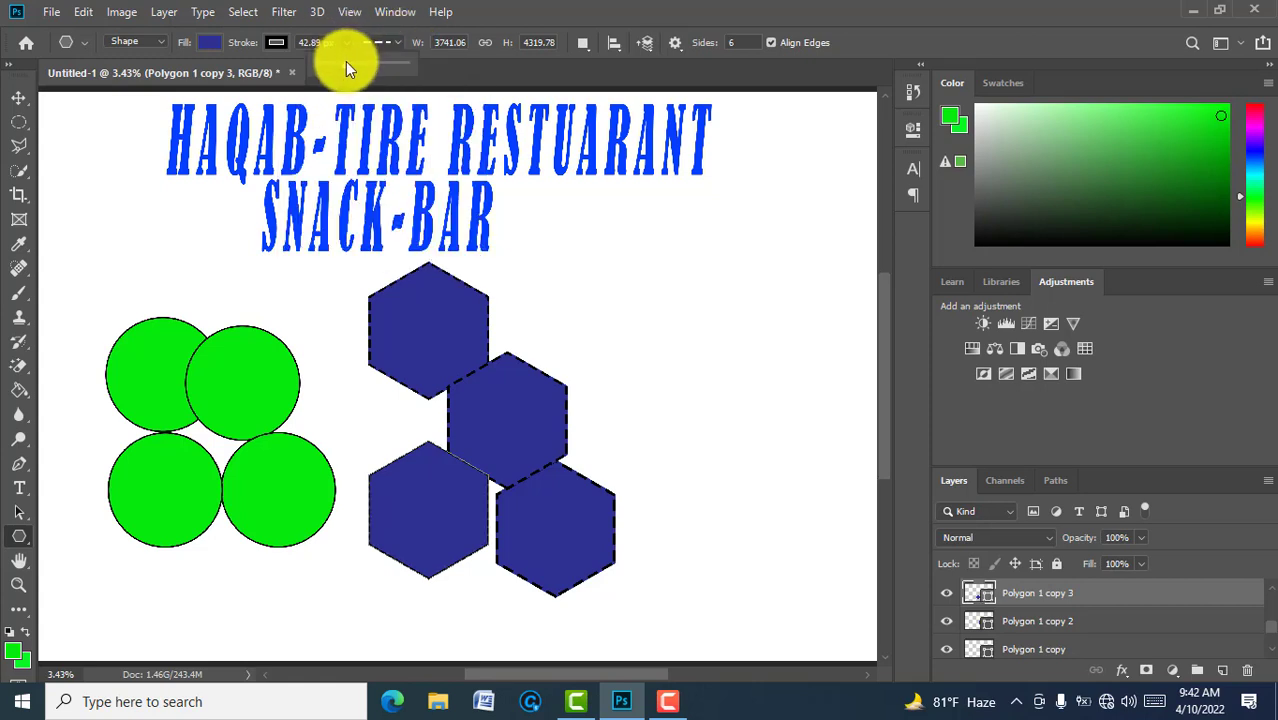
pyautogui.moveTo(345, 61); pyautogui.dragTo(354, 61)
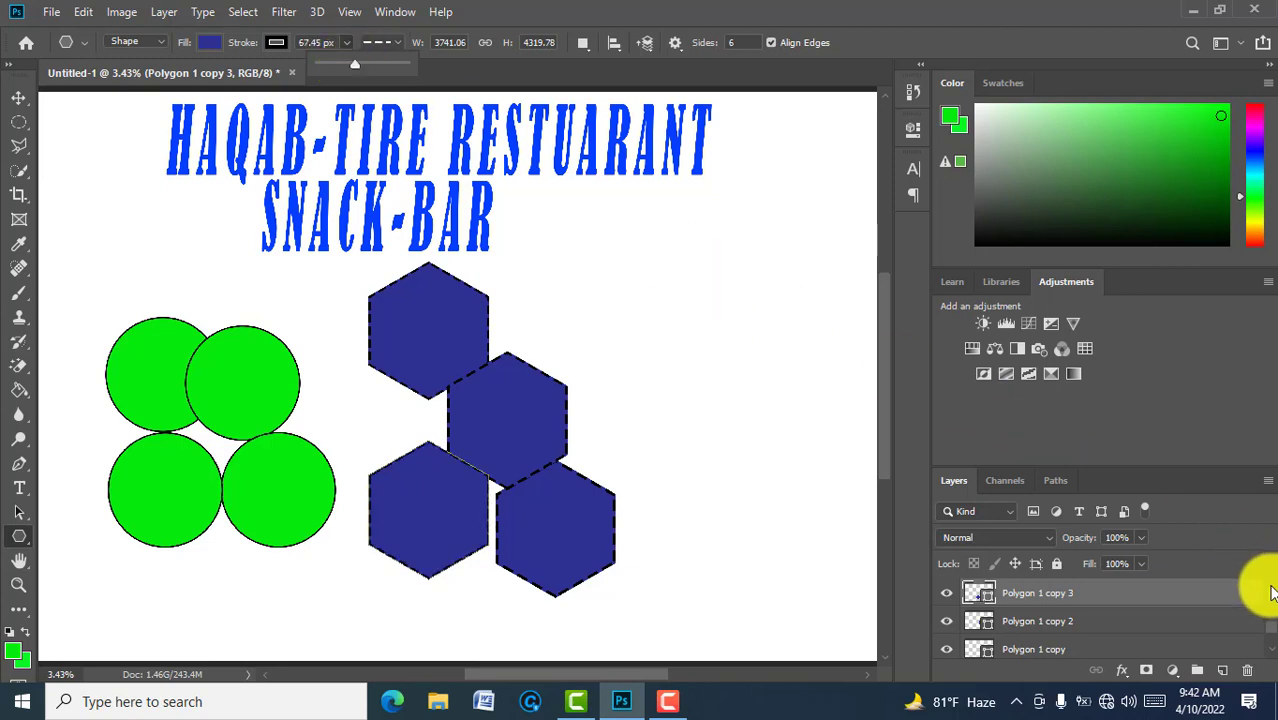
# Step: Minimize the recorder window and select the Ellipse 1 circle layer
pyautogui.scroll(1, 1270, 592)
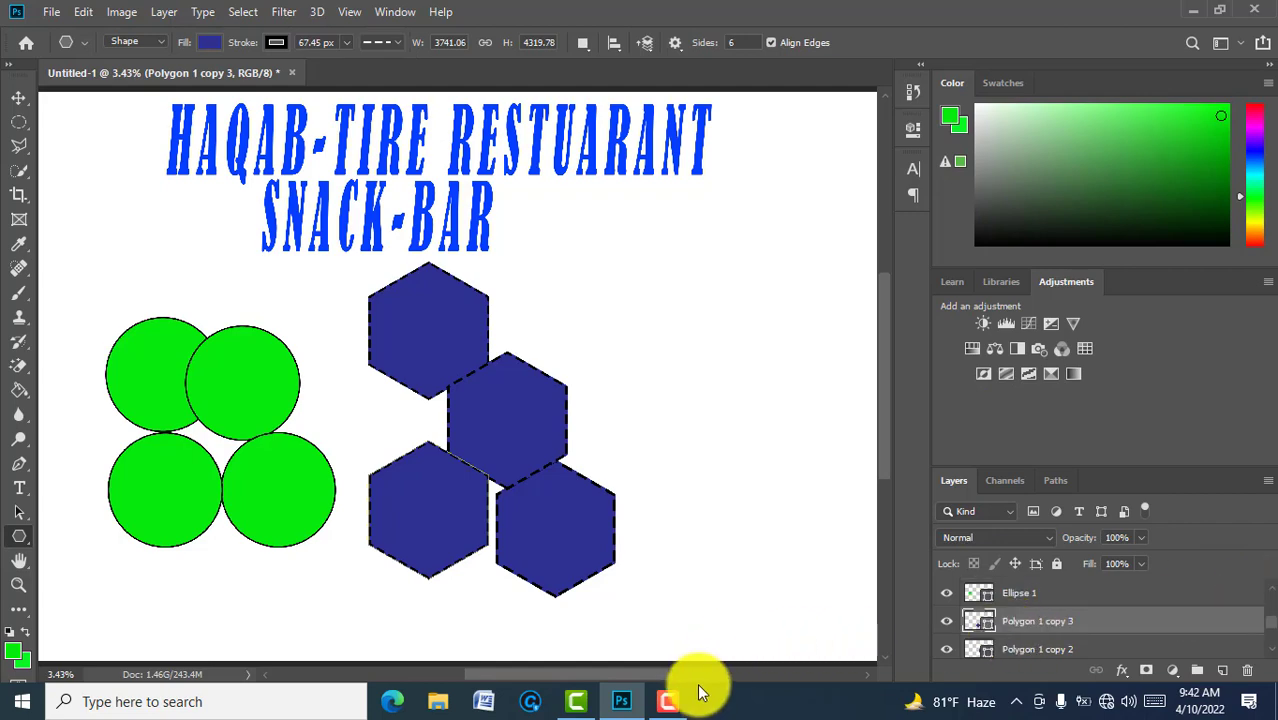
pyautogui.moveTo(665, 704)
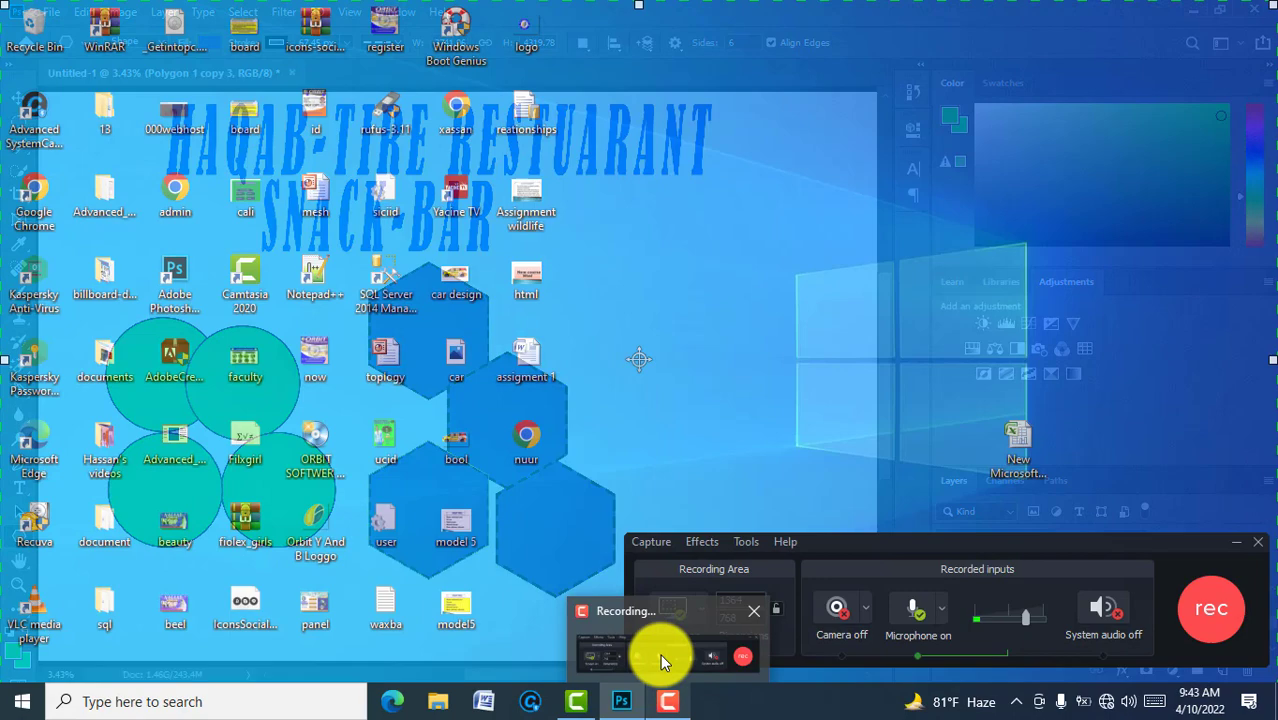
pyautogui.click(660, 654)
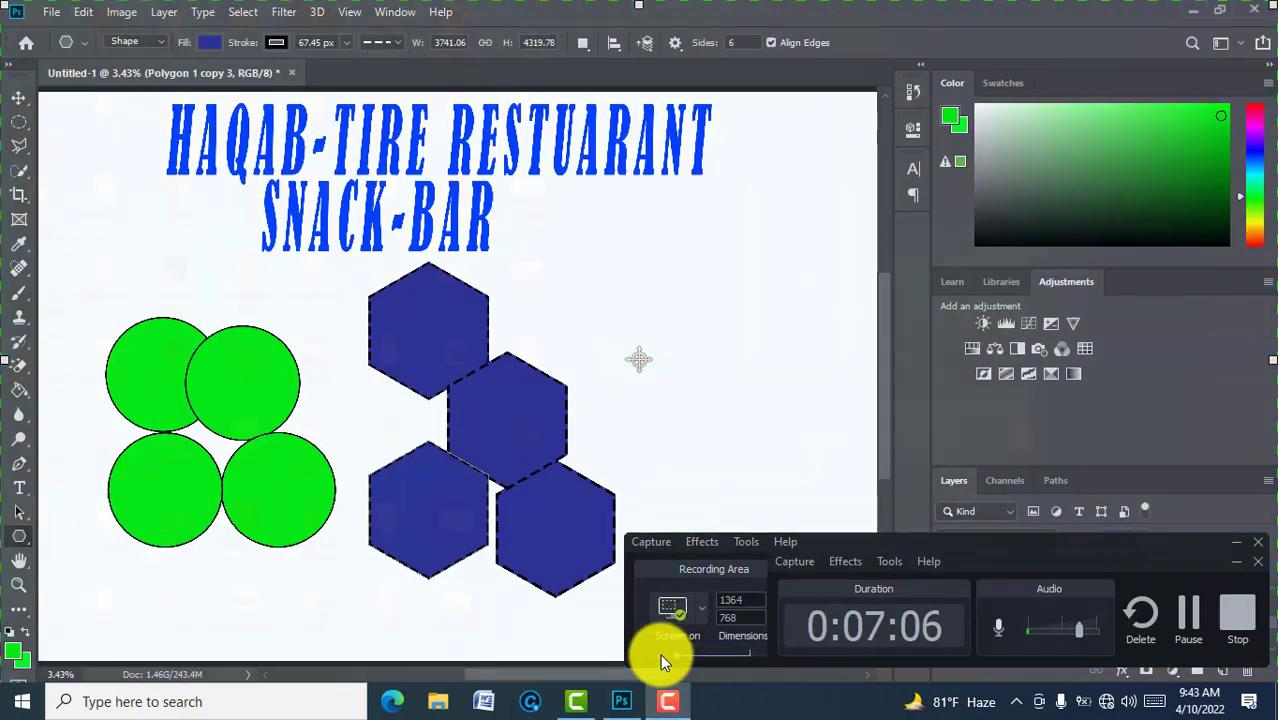
pyautogui.click(1230, 560)
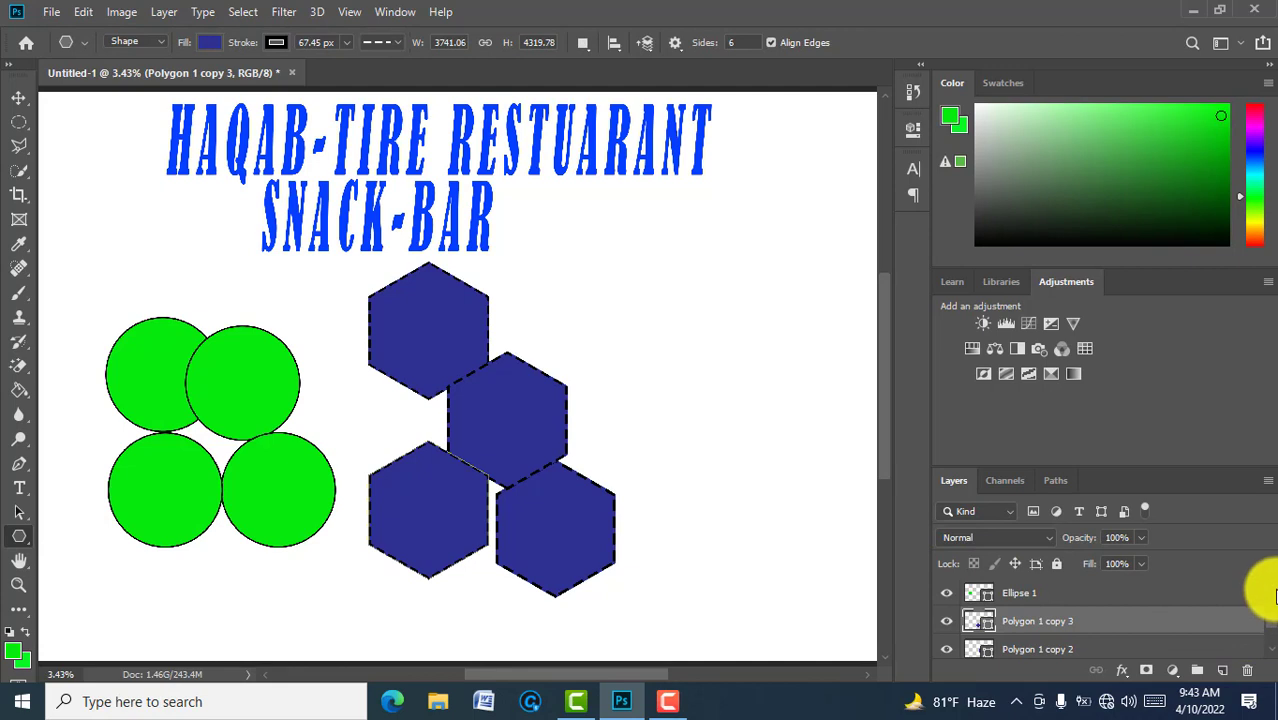
pyautogui.scroll(1, 1272, 597)
pyautogui.click(1020, 622)
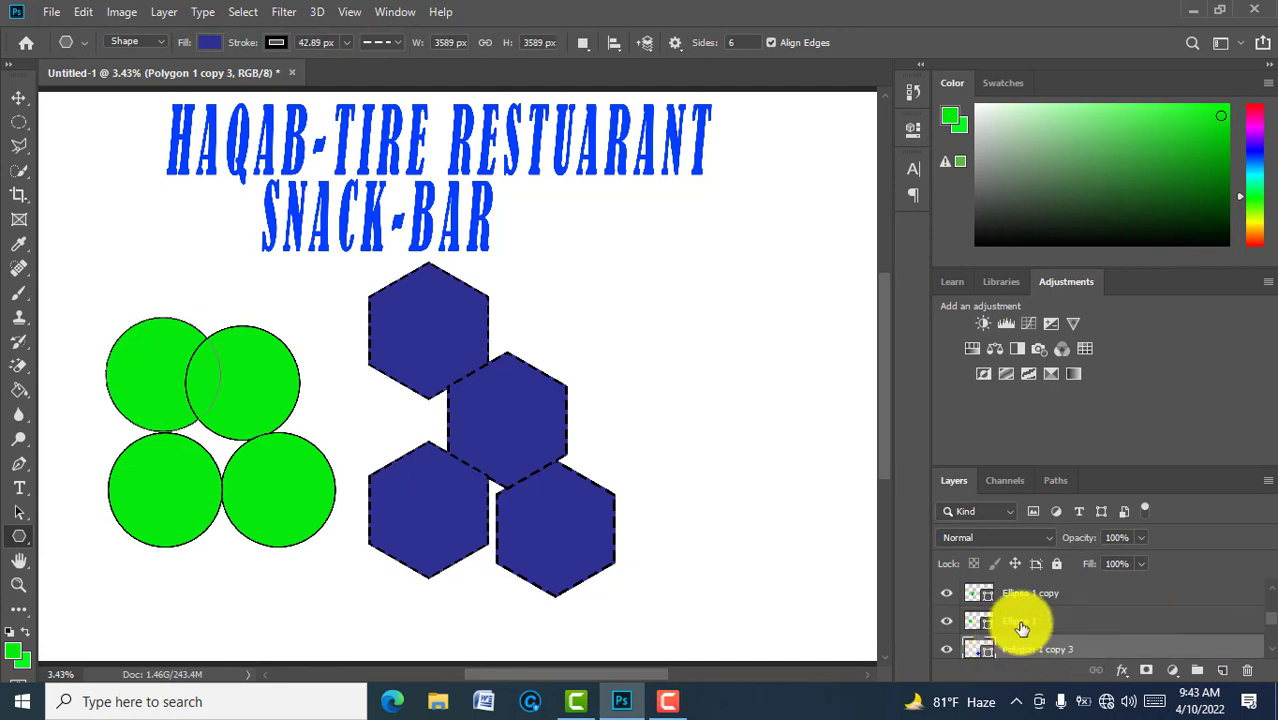
# Step: Fill the top-left circle (Ellipse 1) with light grey
pyautogui.click(207, 40)
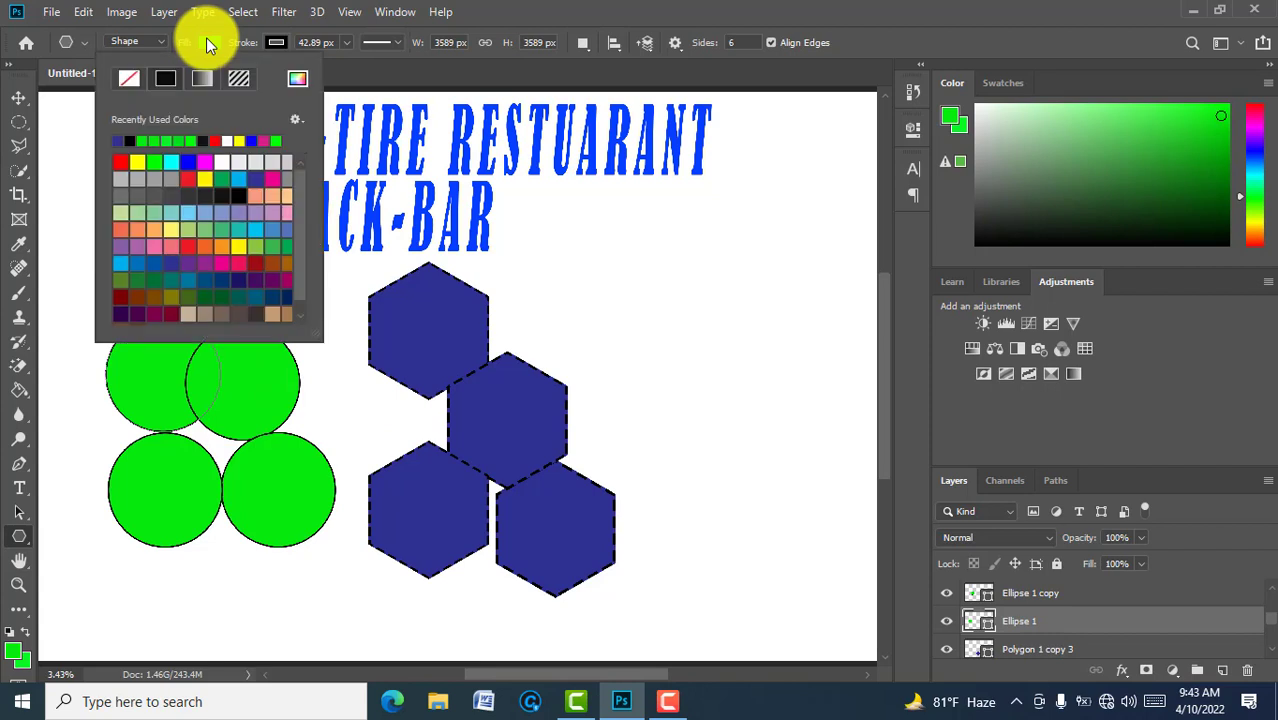
pyautogui.click(220, 161)
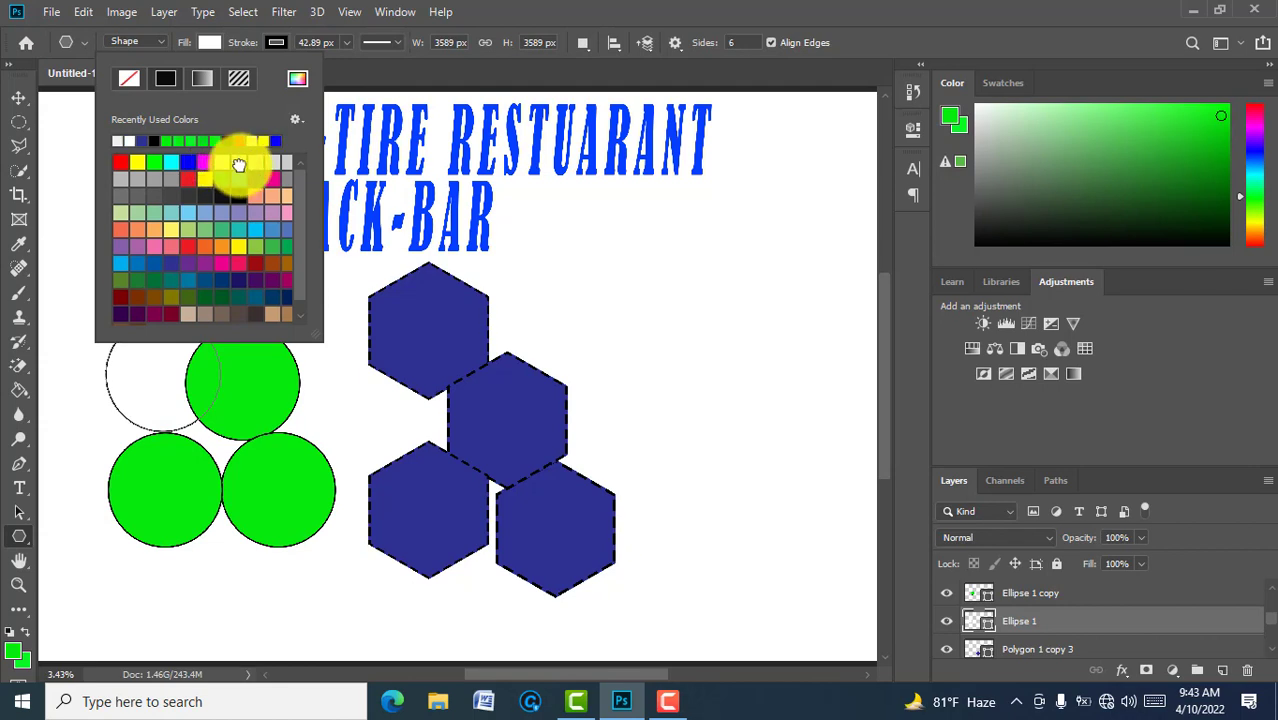
pyautogui.click(239, 164)
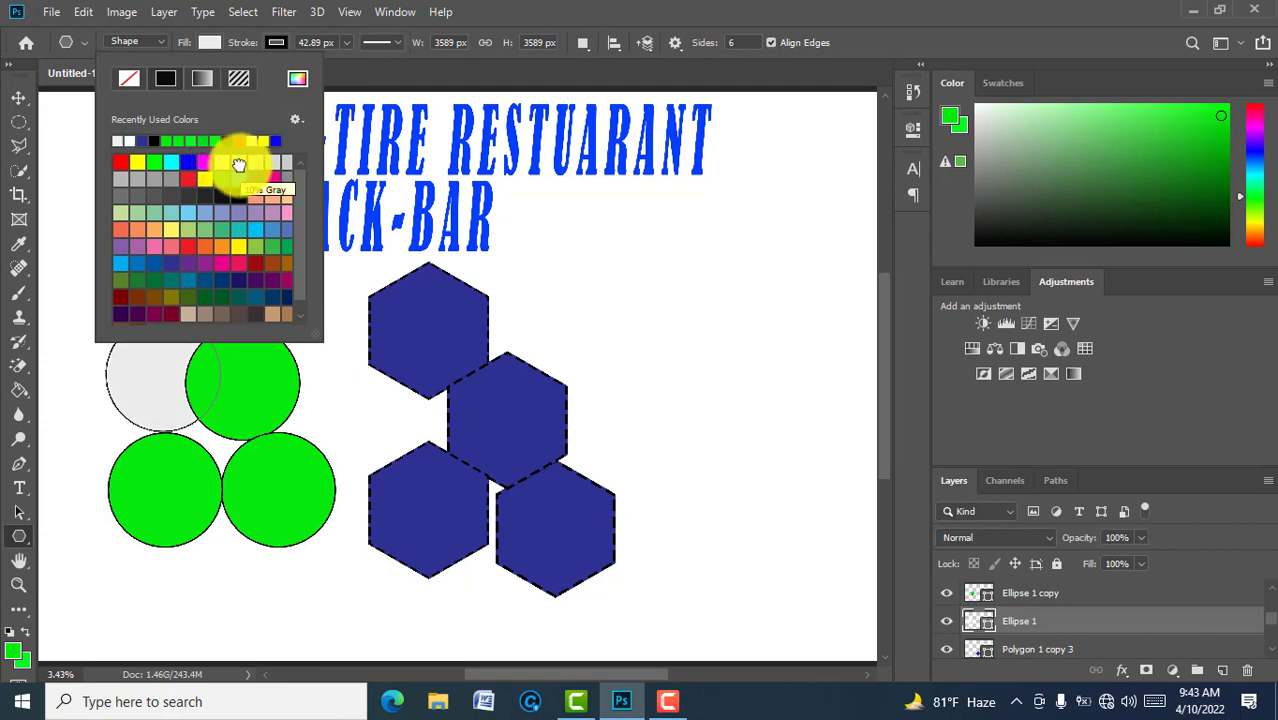
pyautogui.click(268, 164)
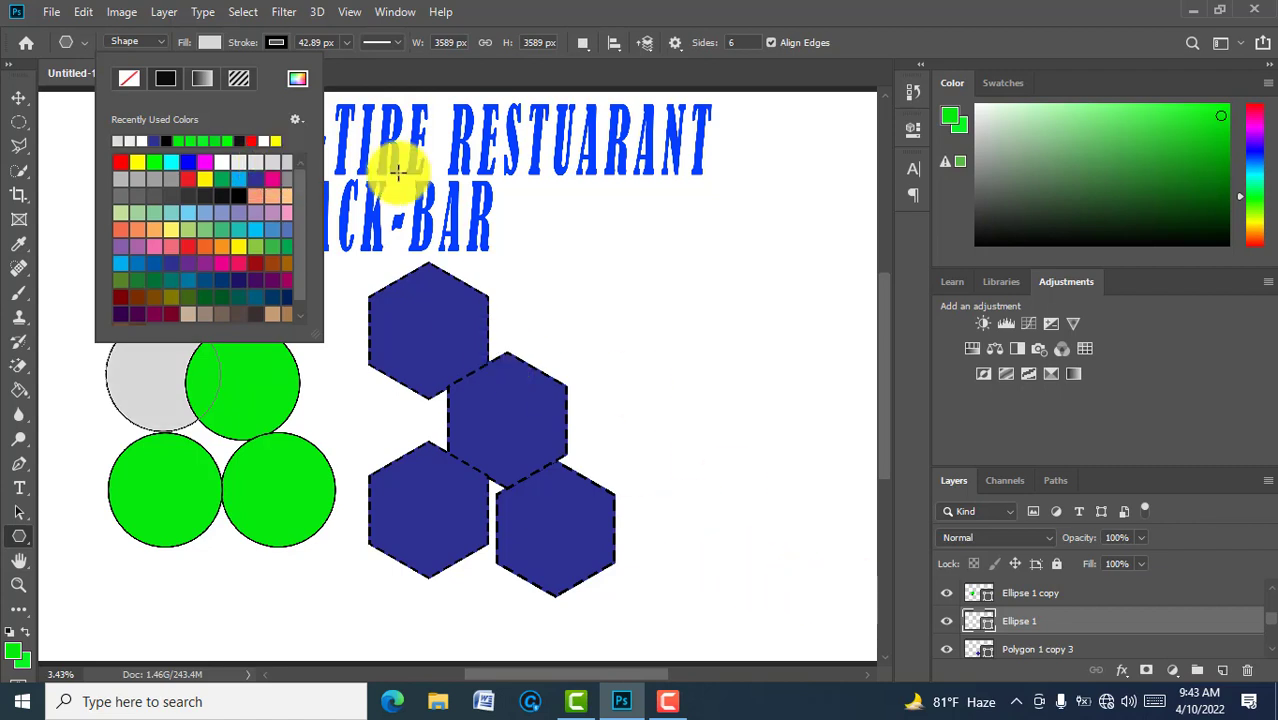
# Step: Give the top-left circle a dotted outline 78.37 px wide
pyautogui.click(398, 42)
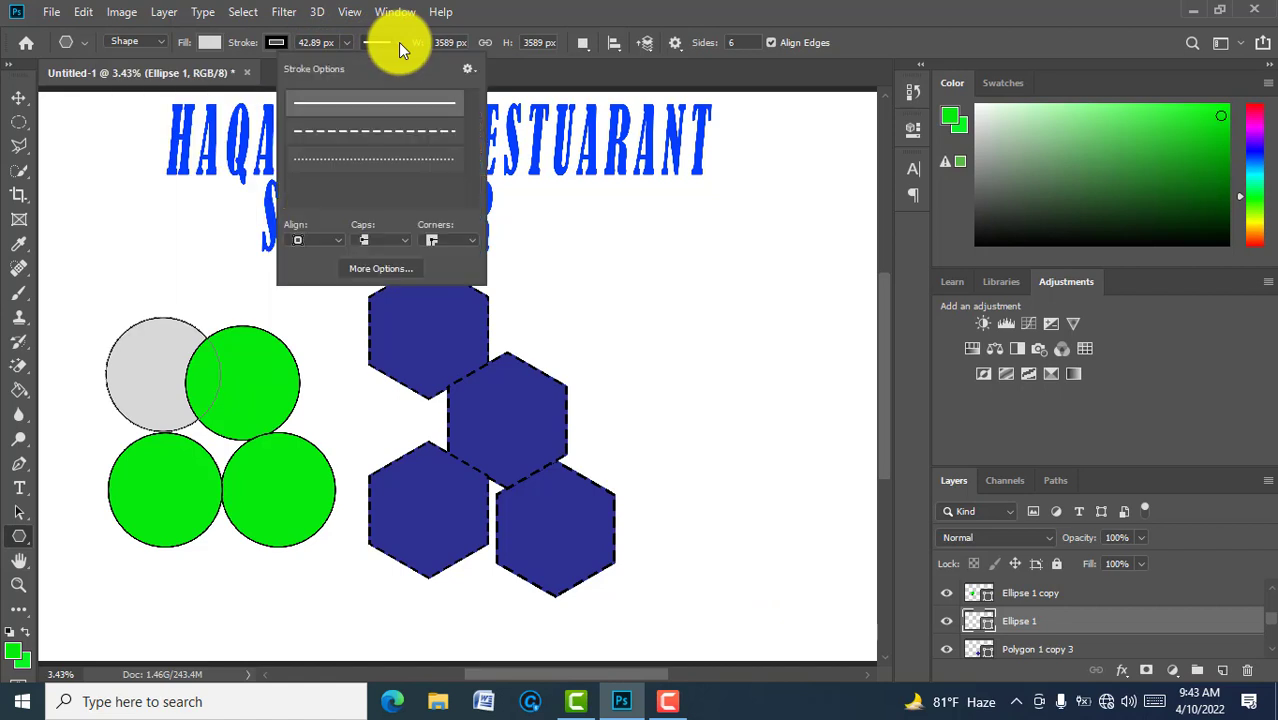
pyautogui.click(372, 165)
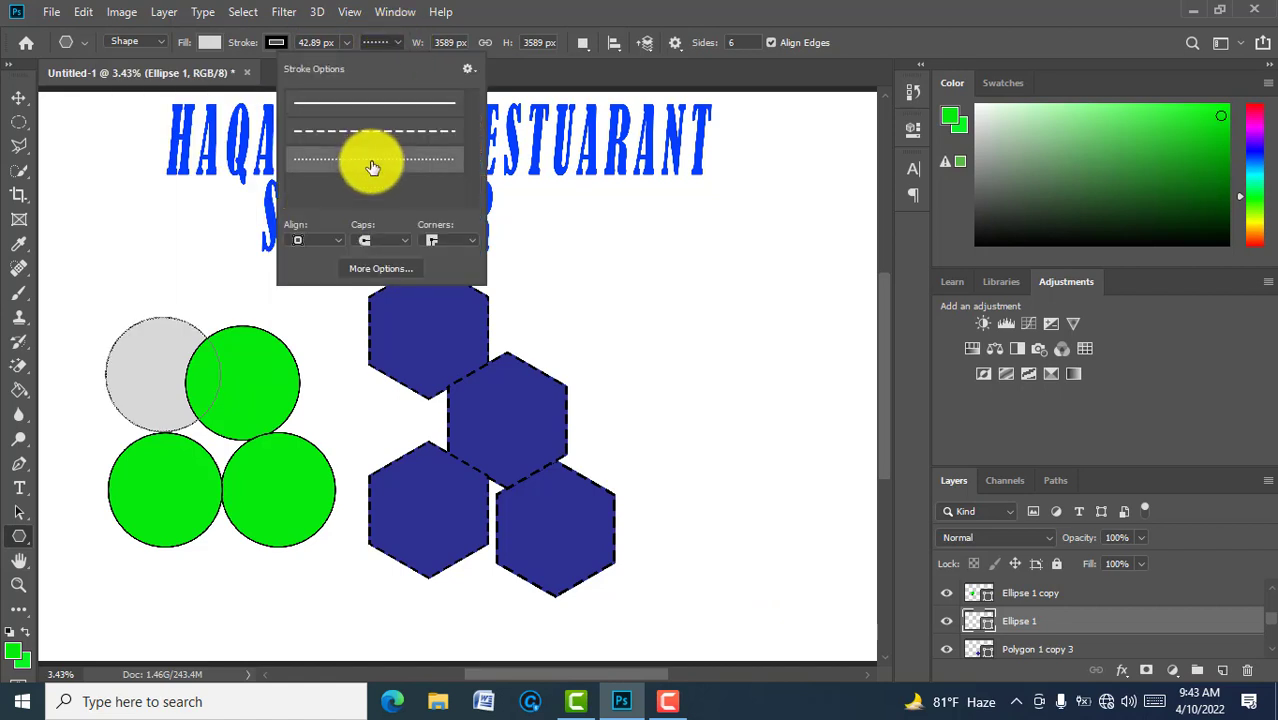
pyautogui.click(345, 40)
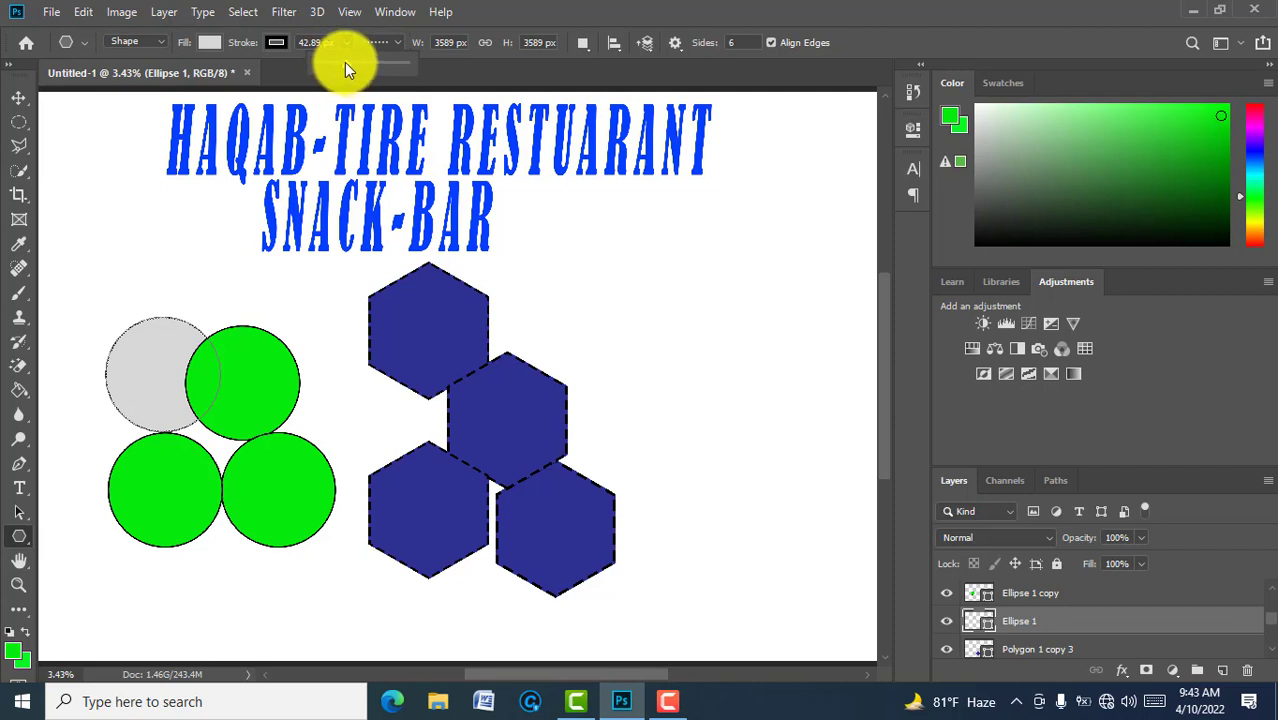
pyautogui.moveTo(342, 62); pyautogui.dragTo(358, 62)
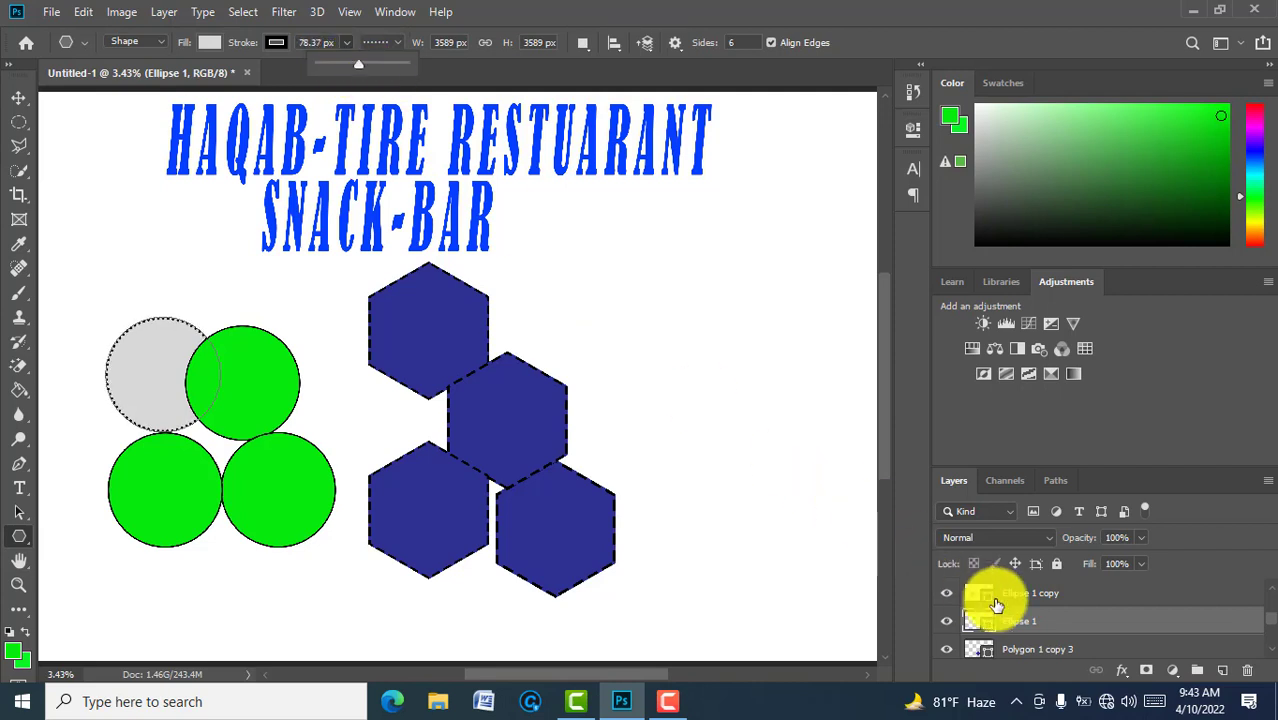
pyautogui.click(1037, 604)
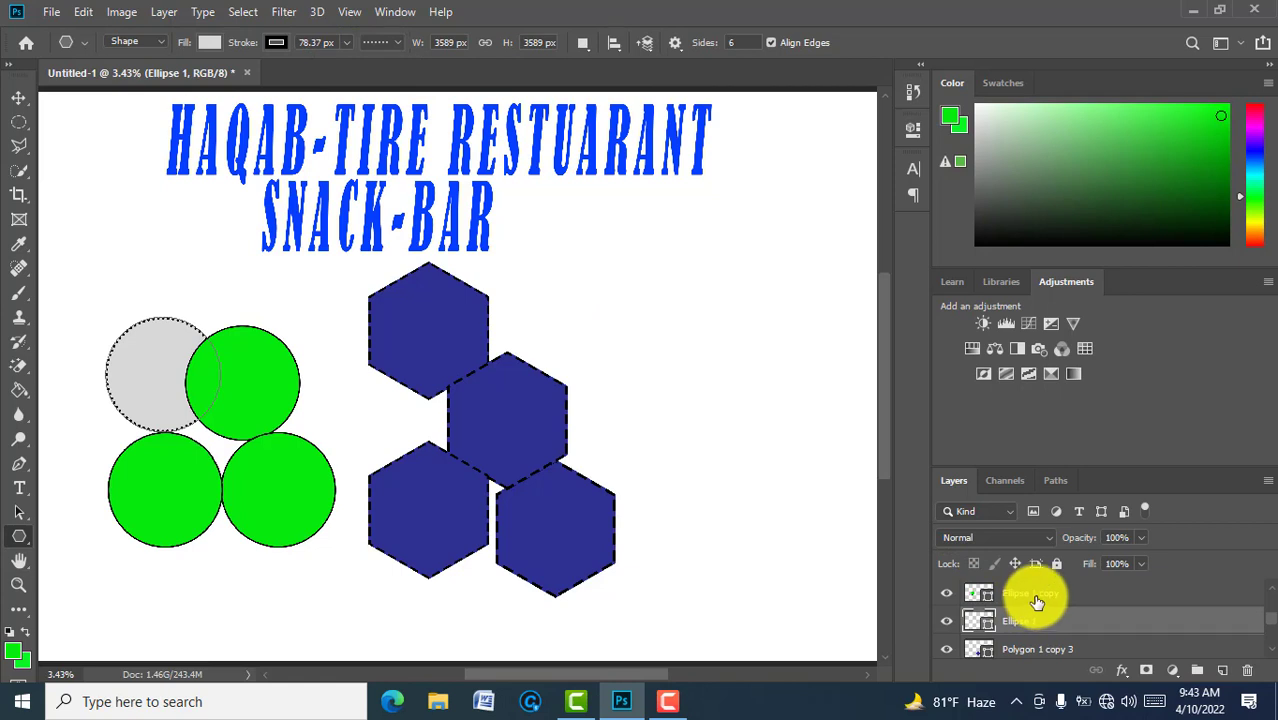
# Step: Give the top-right circle a thick dotted outline
pyautogui.click(1035, 597)
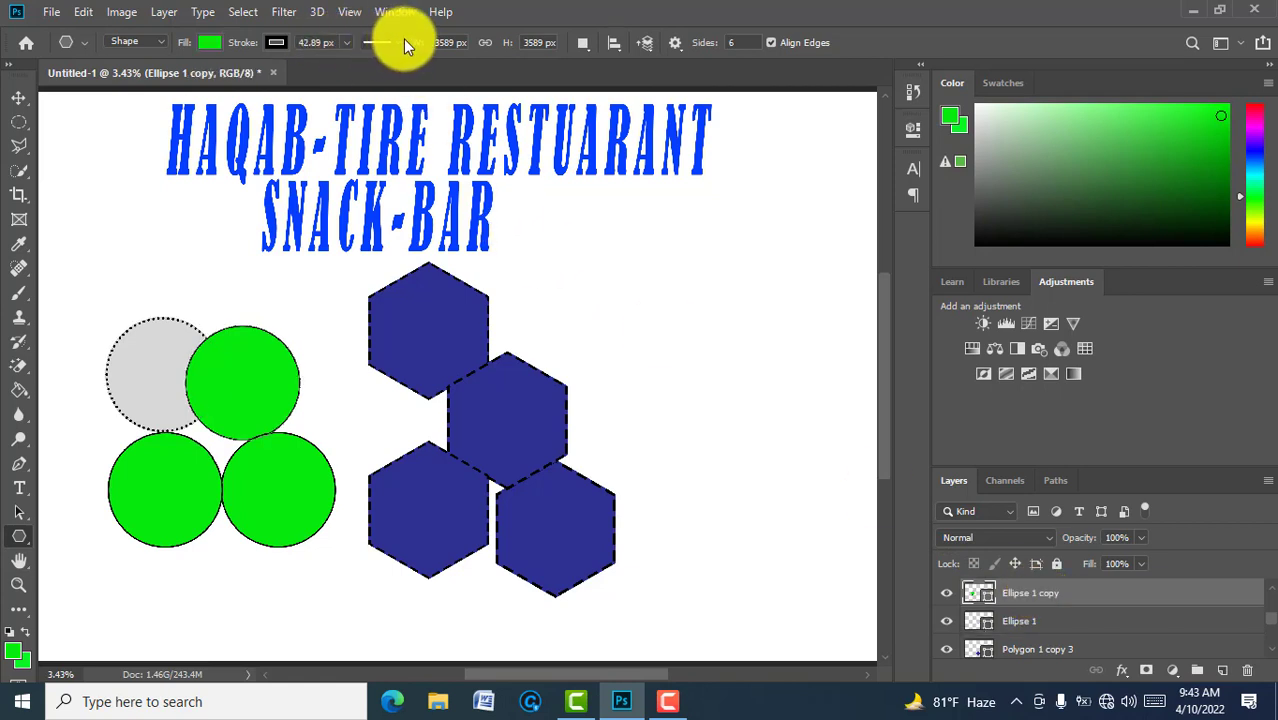
pyautogui.click(403, 42)
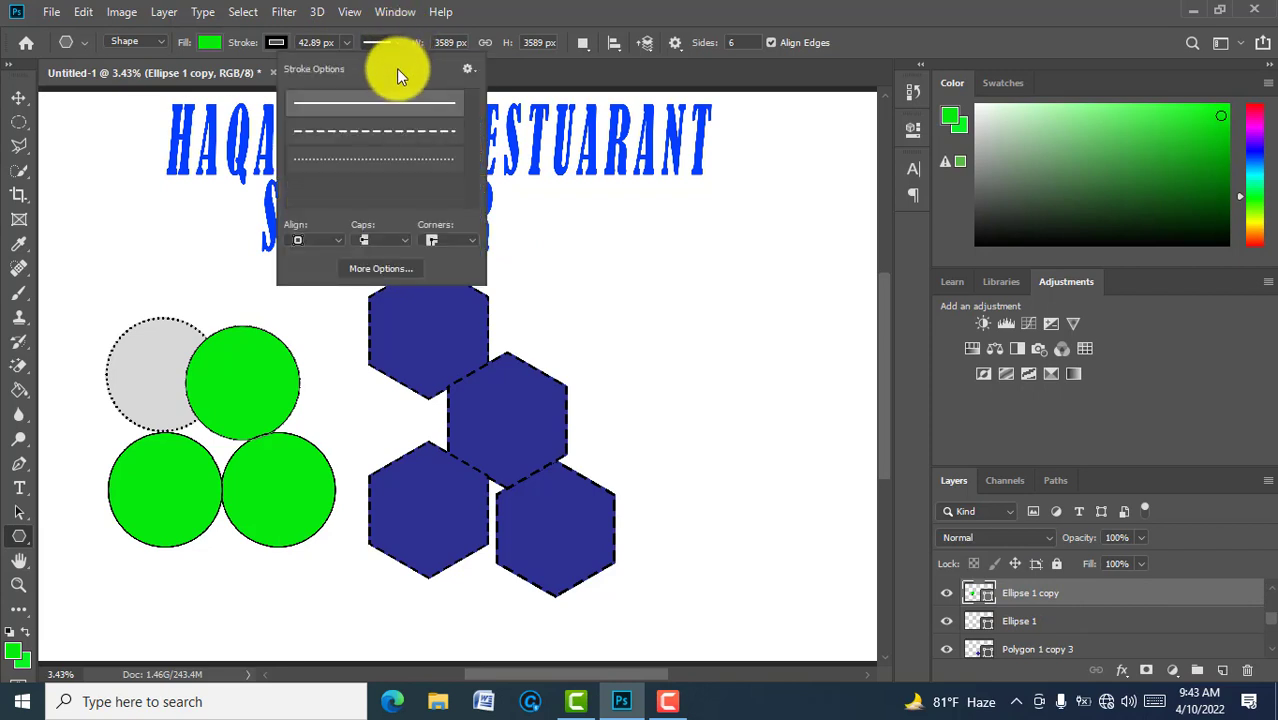
pyautogui.click(378, 160)
pyautogui.click(346, 42)
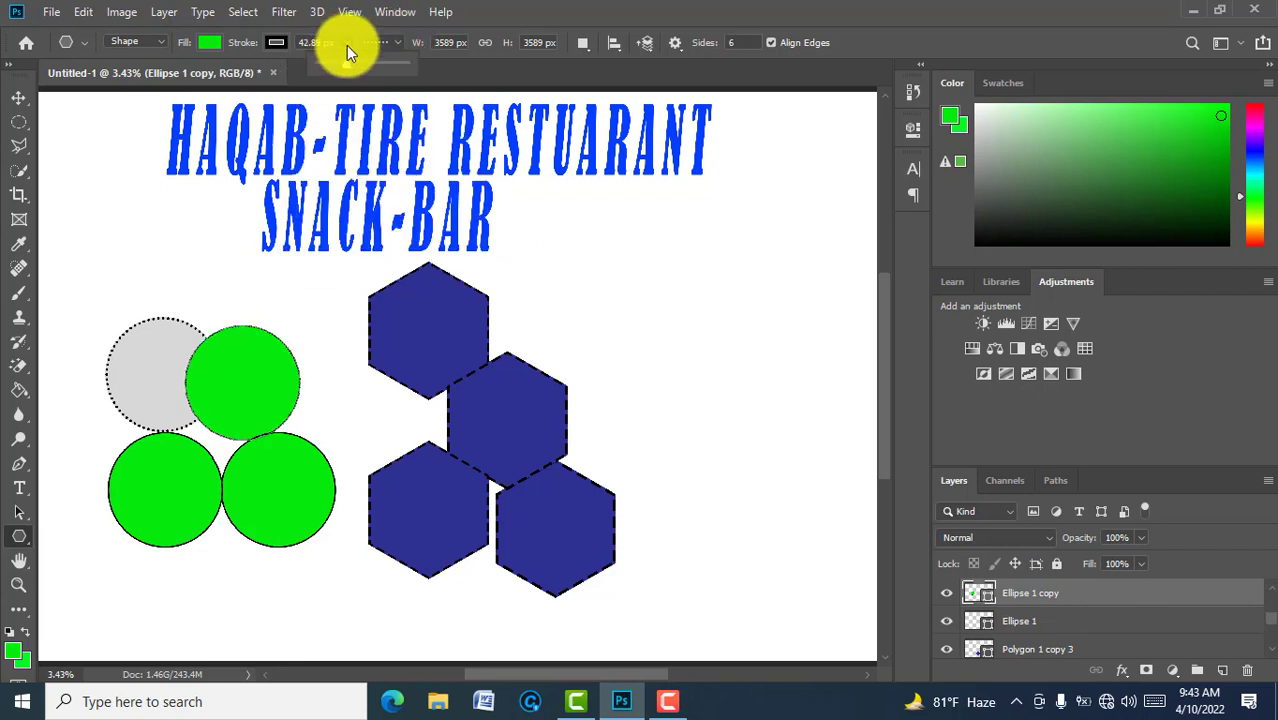
pyautogui.moveTo(344, 62); pyautogui.dragTo(359, 62)
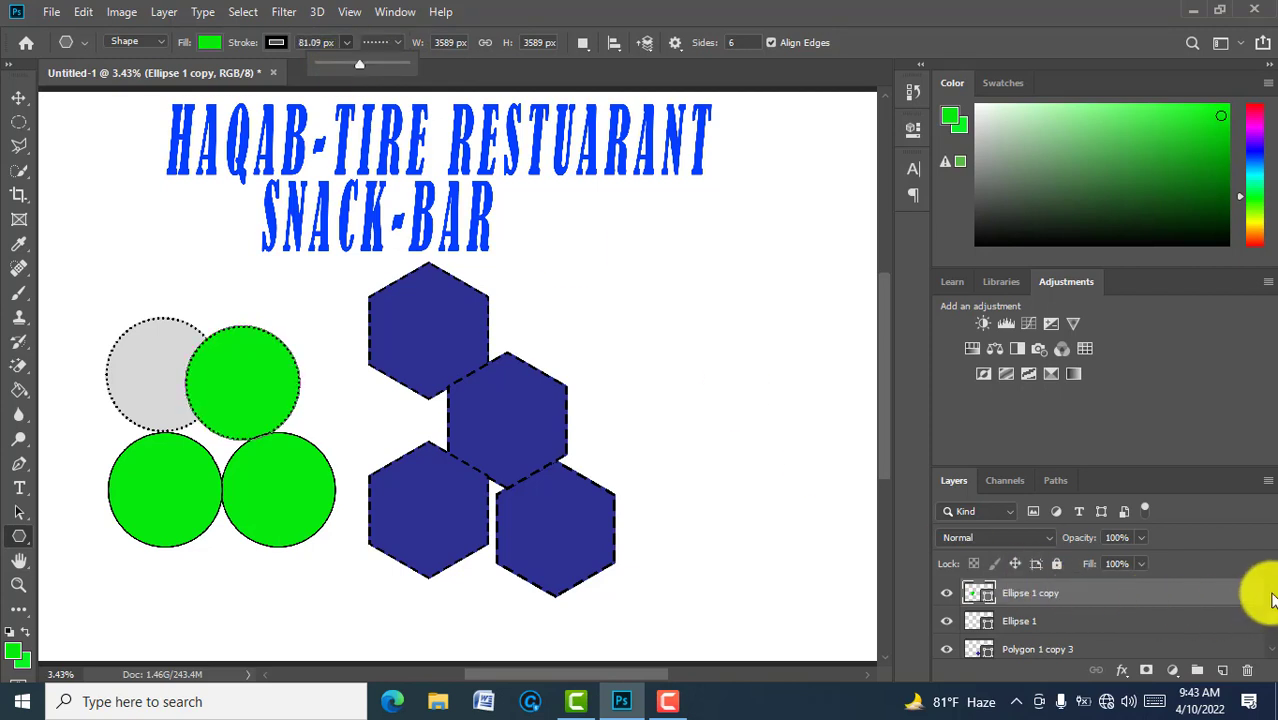
# Step: Give the bottom-right circle a thick dotted outline
pyautogui.hotkey('ctrl', 'j')
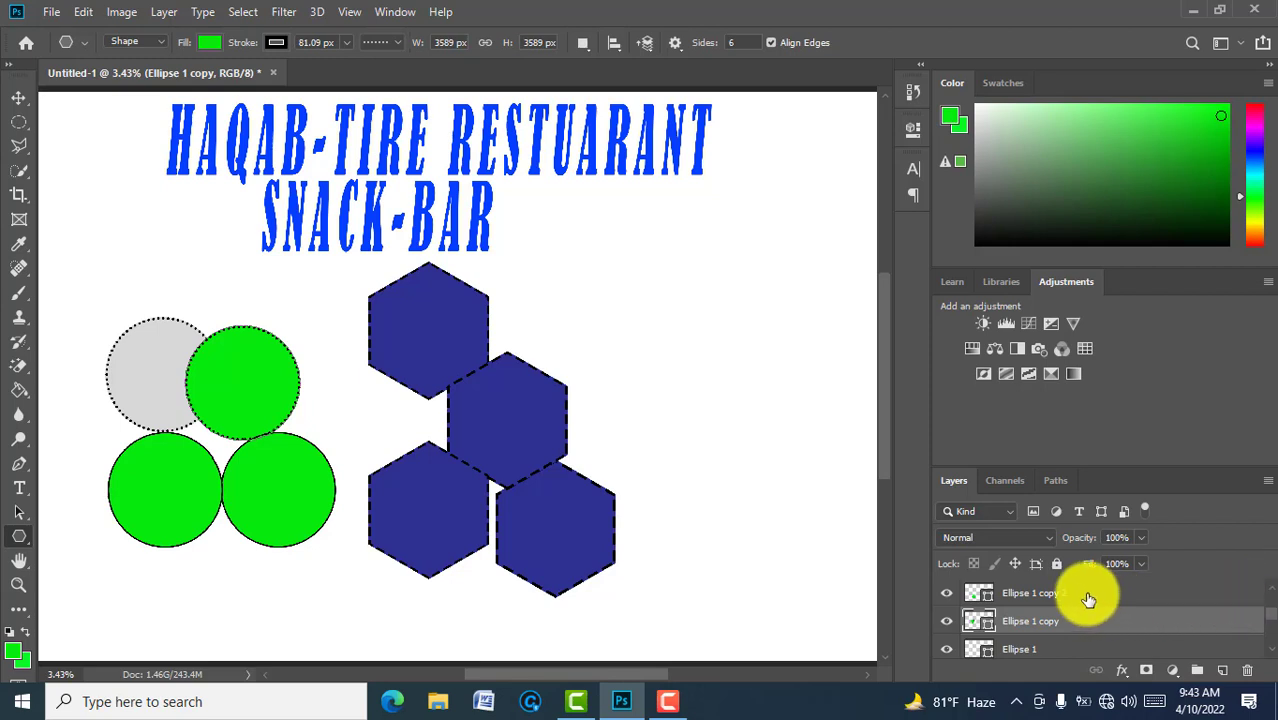
pyautogui.click(397, 41)
pyautogui.click(391, 160)
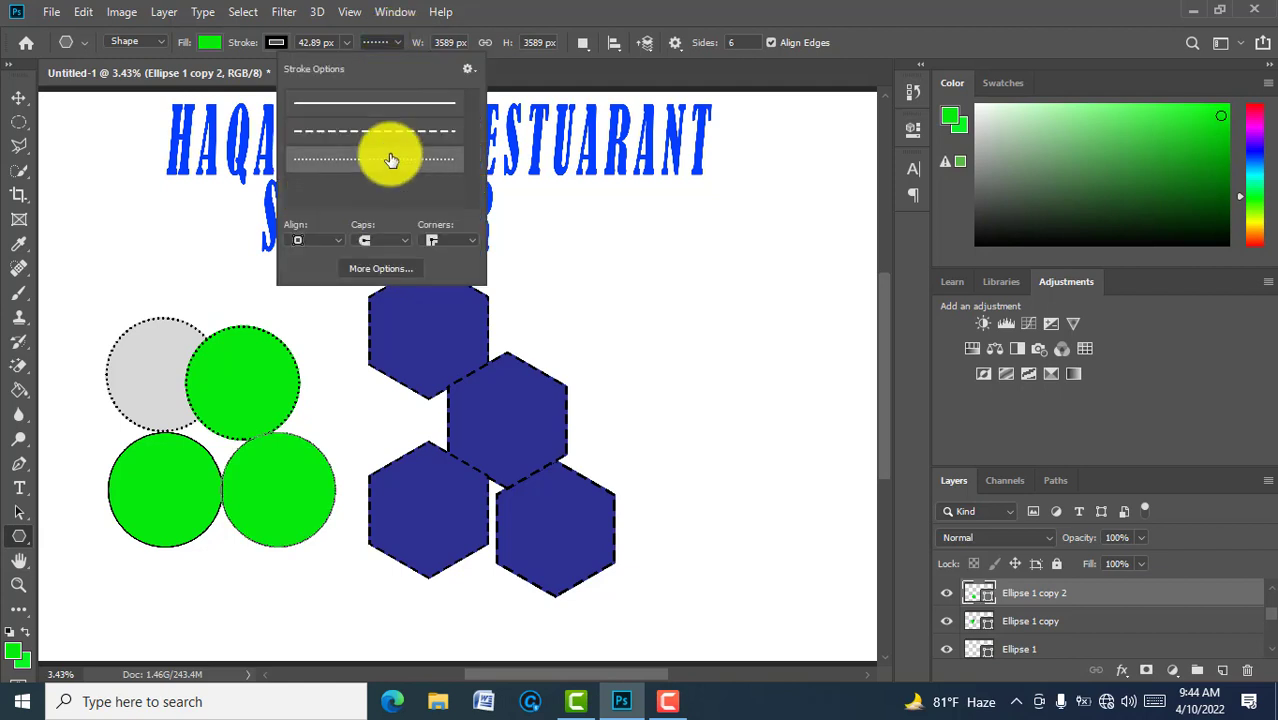
pyautogui.click(347, 40)
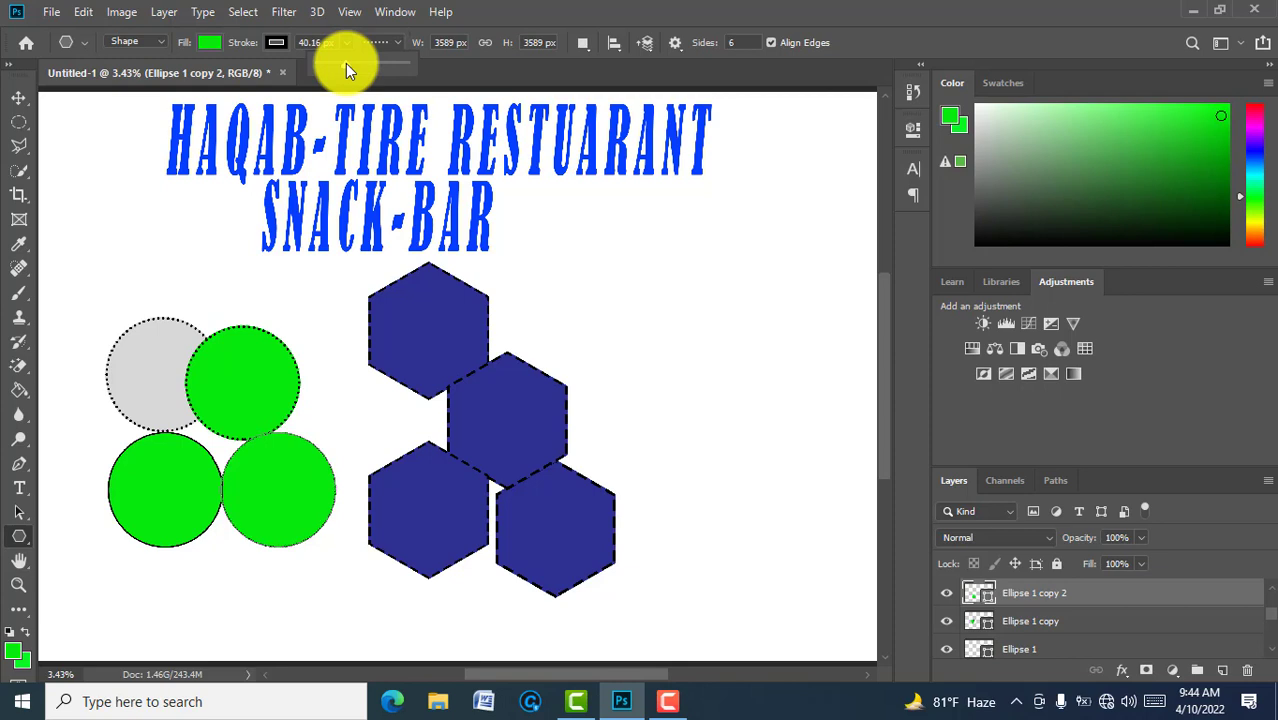
pyautogui.moveTo(354, 63); pyautogui.dragTo(362, 63)
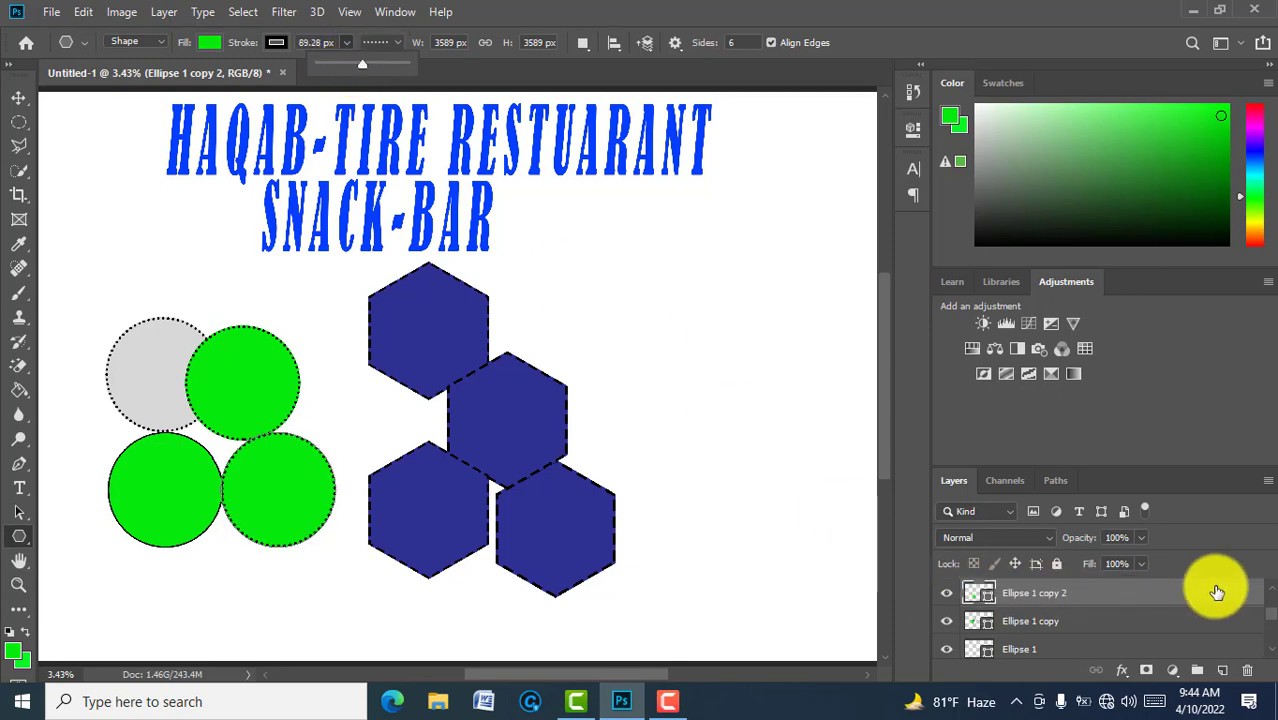
# Step: Make the bottom-left circle's outline dotted, then select the background layer
pyautogui.hotkey('ctrl', 'j')
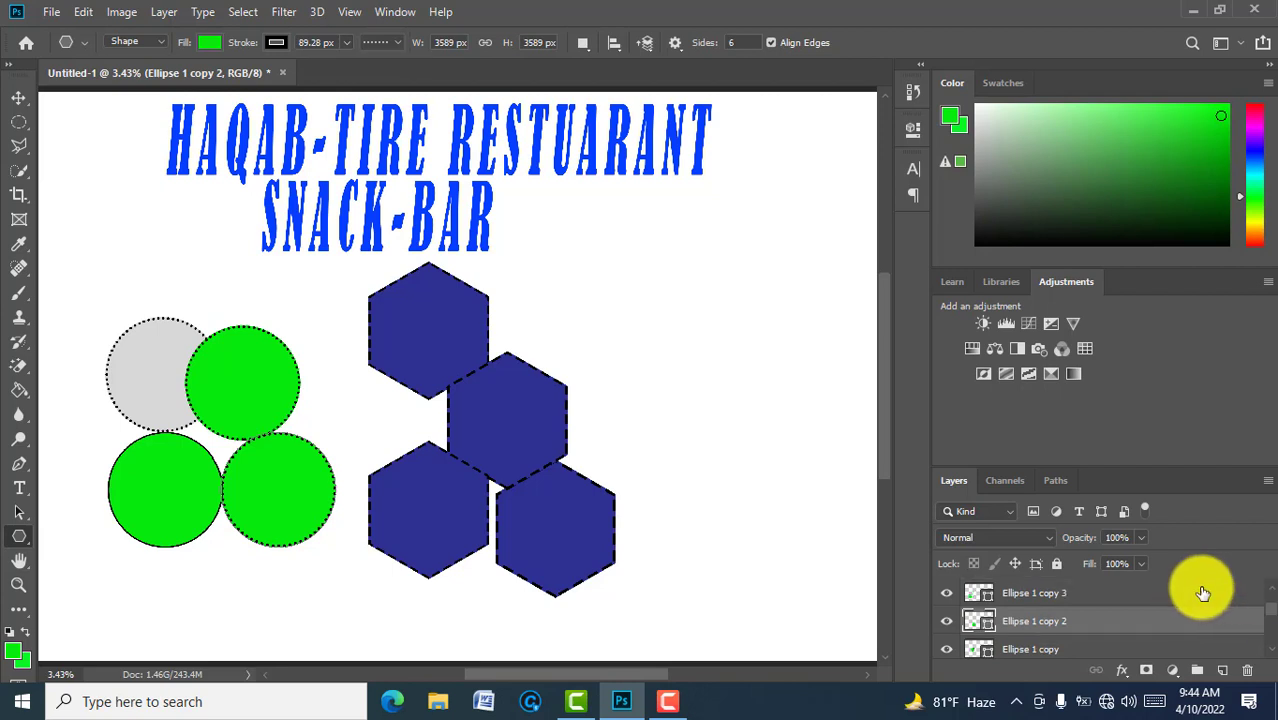
pyautogui.click(1160, 594)
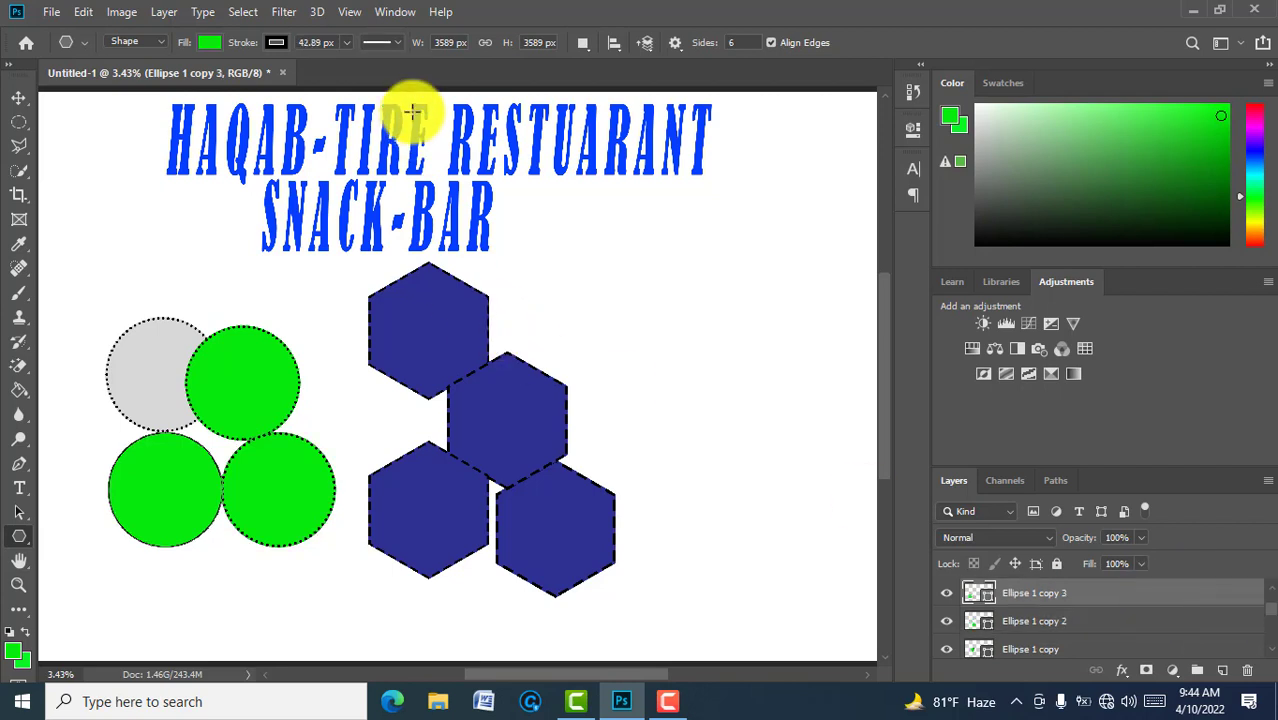
pyautogui.click(396, 40)
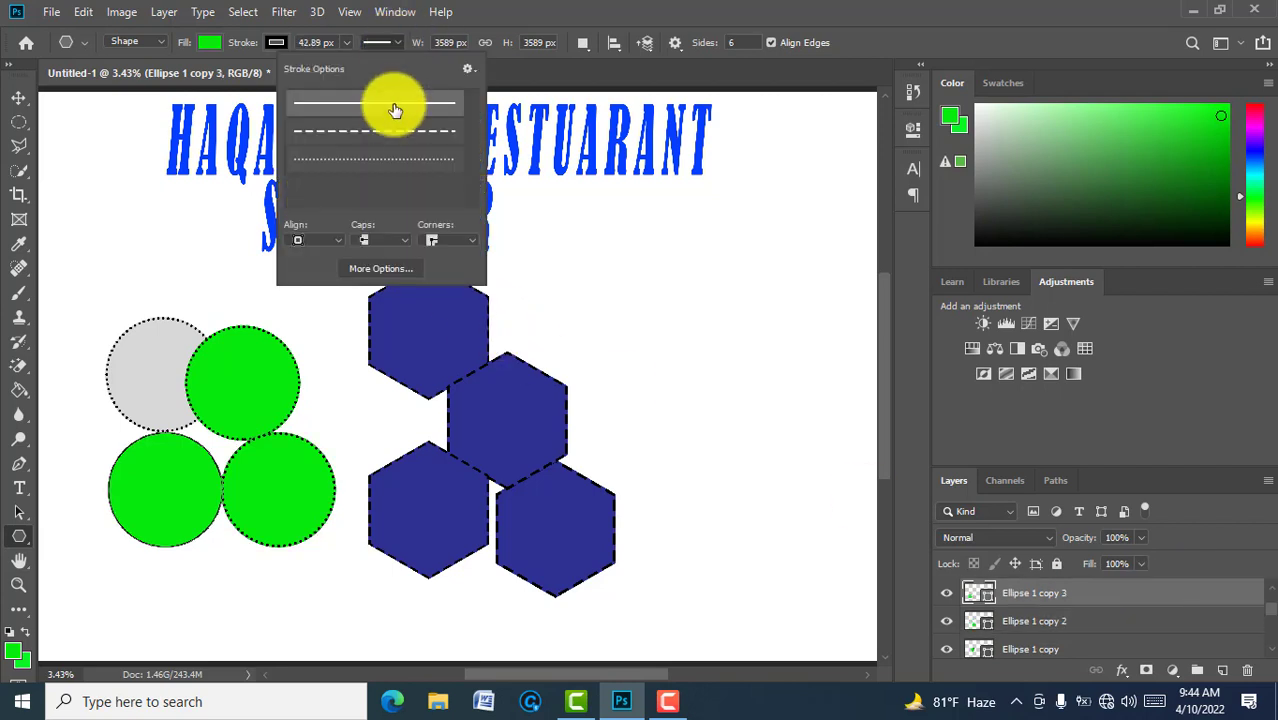
pyautogui.click(388, 161)
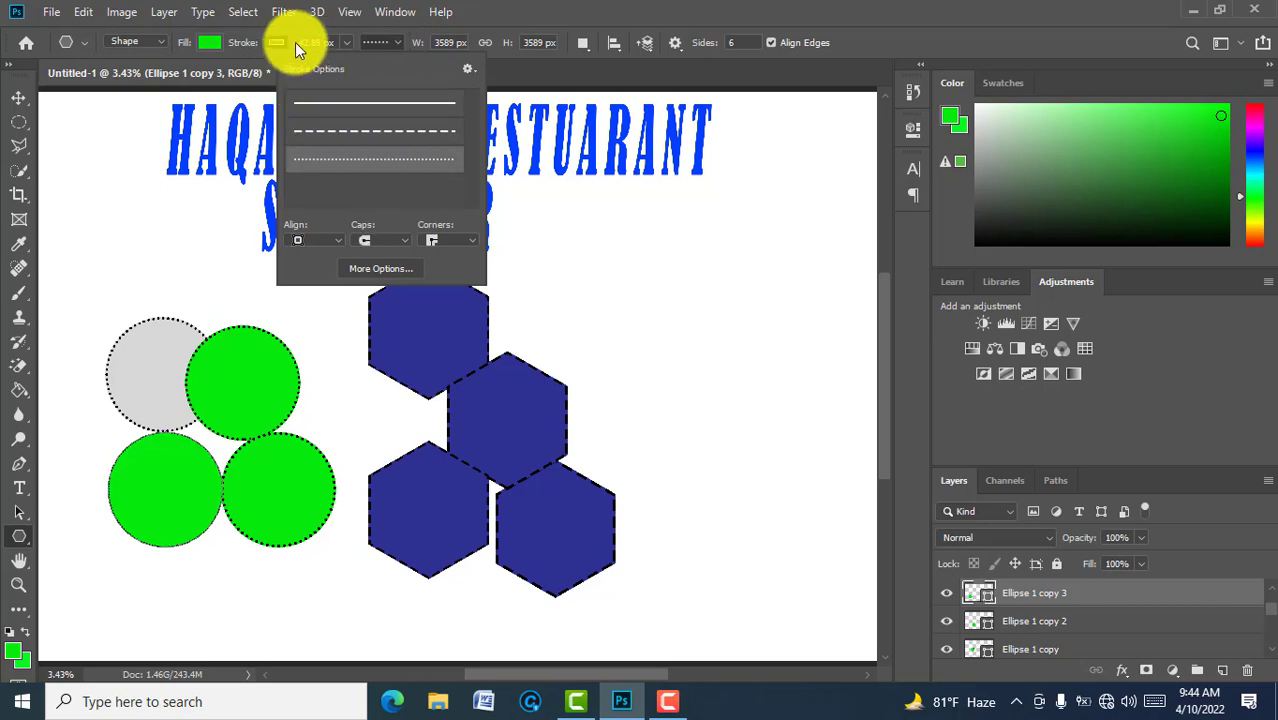
pyautogui.click(346, 42)
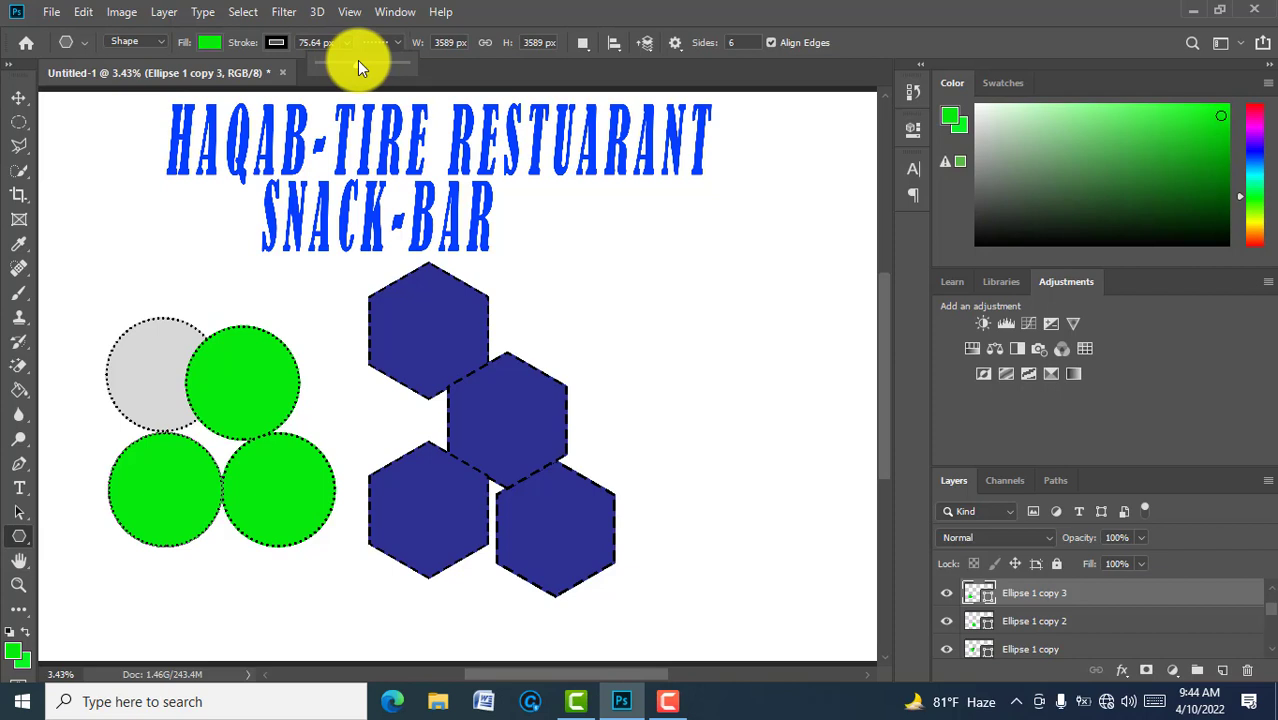
pyautogui.click(1270, 657)
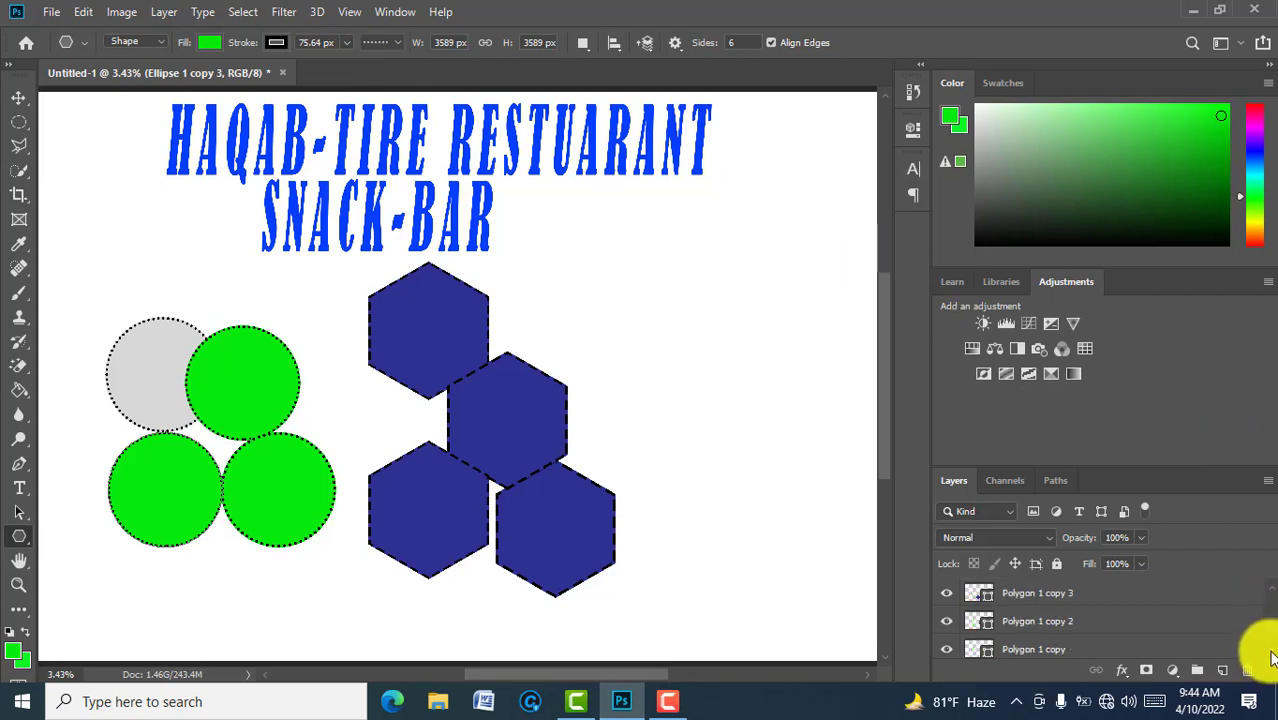
pyautogui.click(1164, 647)
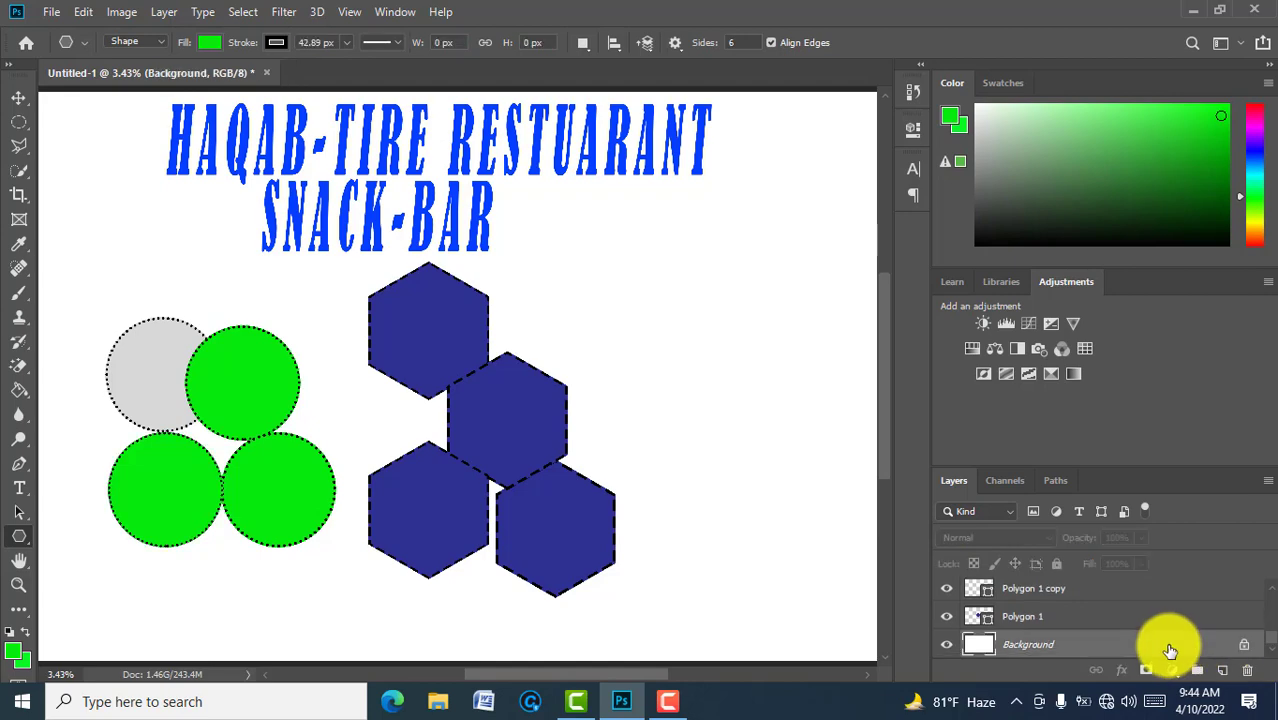
# Step: Embed the 'images (2)' food photo into the sign with File > Place Embedded
pyautogui.click(53, 14)
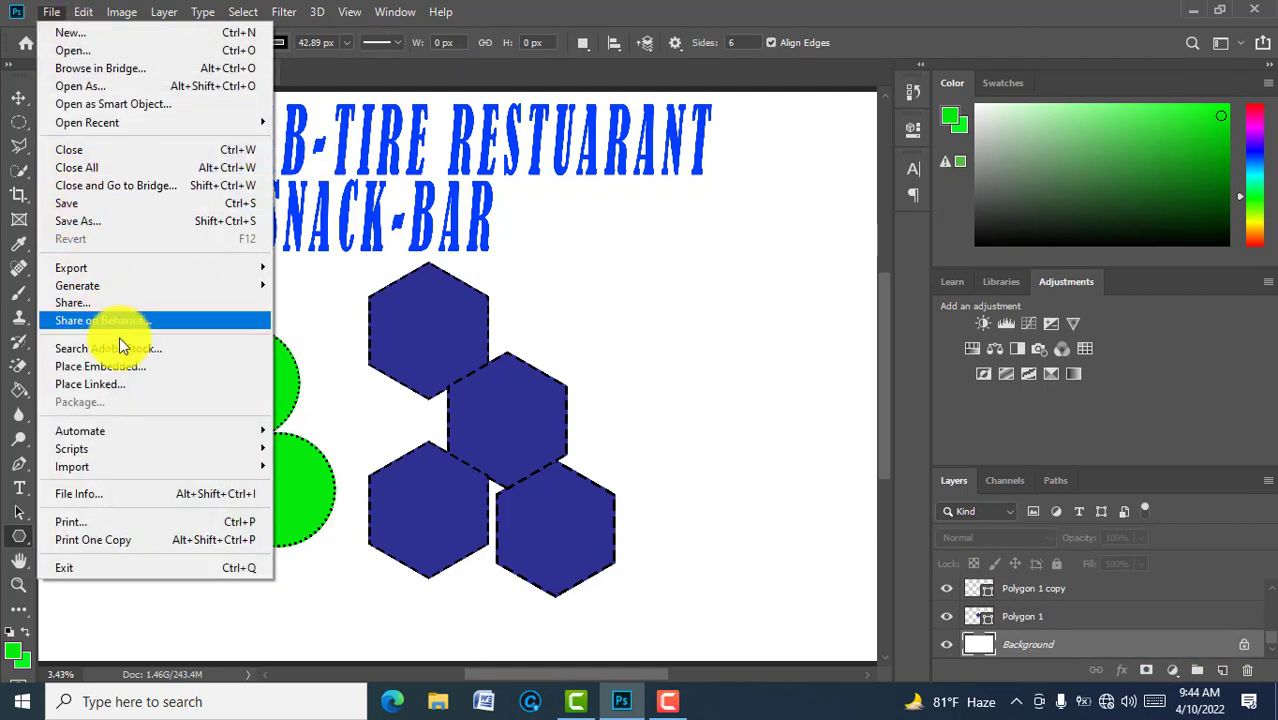
pyautogui.click(108, 367)
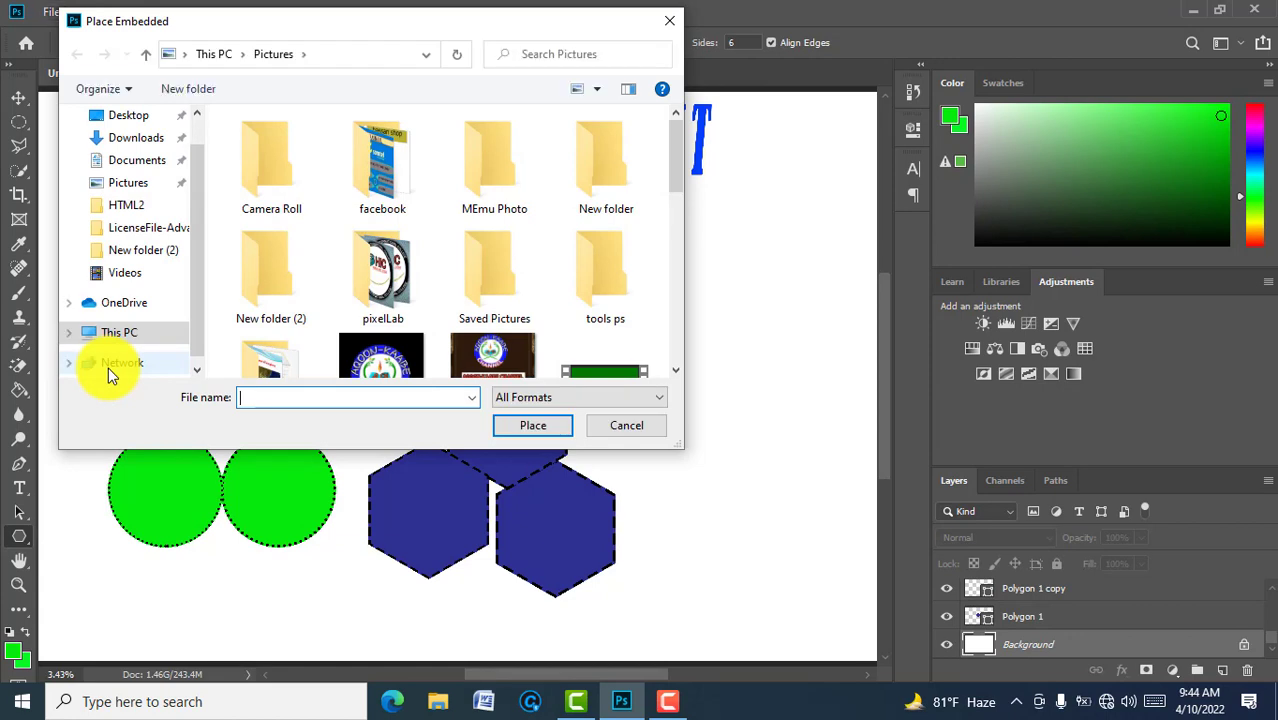
pyautogui.doubleClick(272, 290)
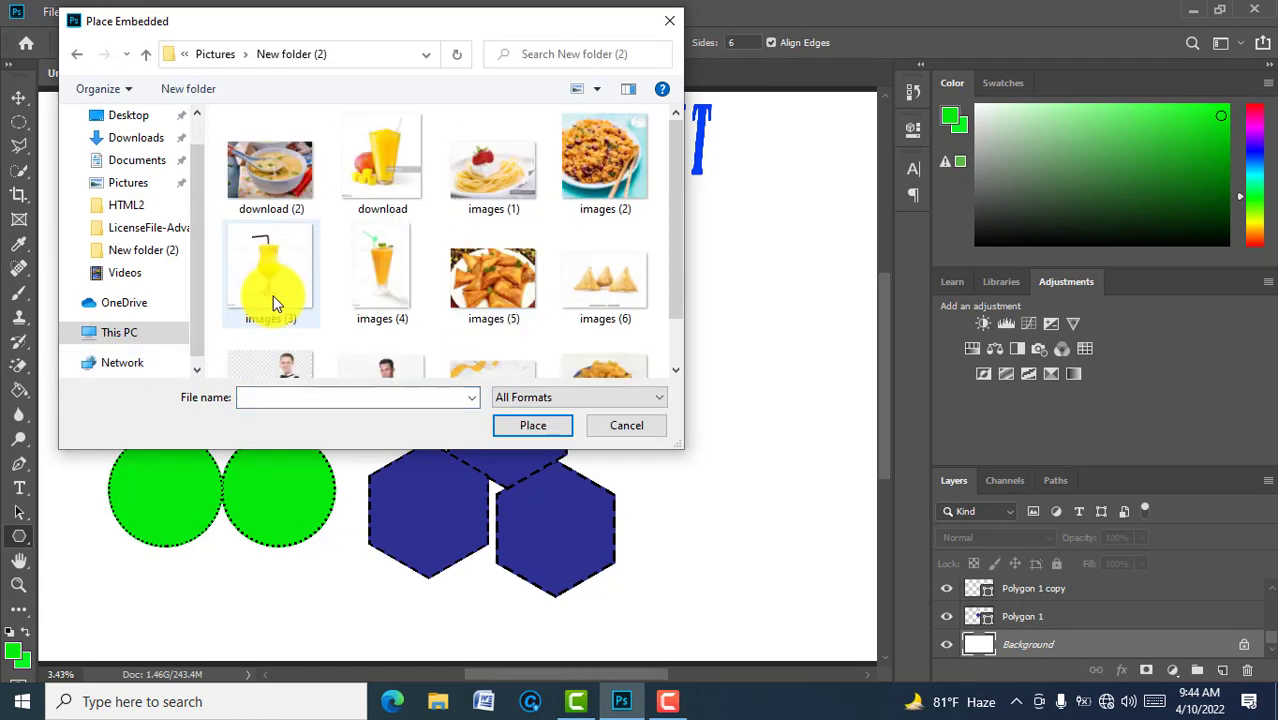
pyautogui.click(607, 180)
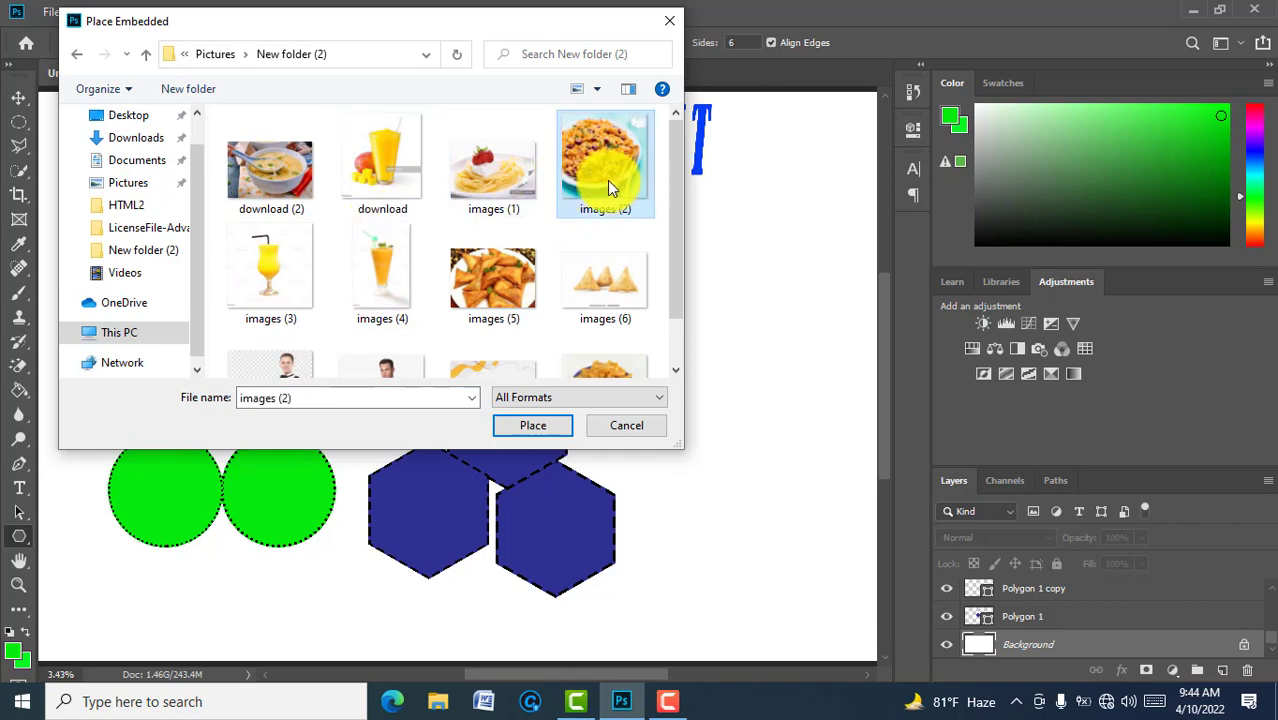
pyautogui.click(532, 425)
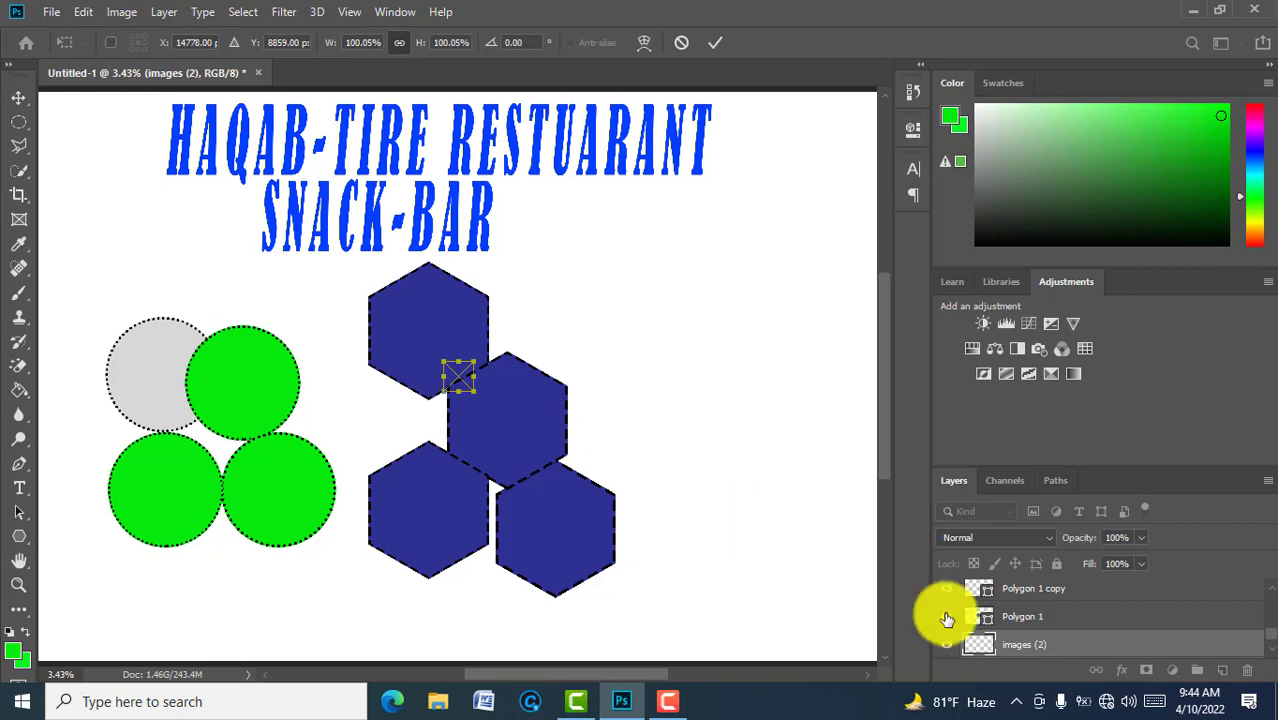
# Step: Commit the placed food photo at its current size
pyautogui.click(1270, 590)
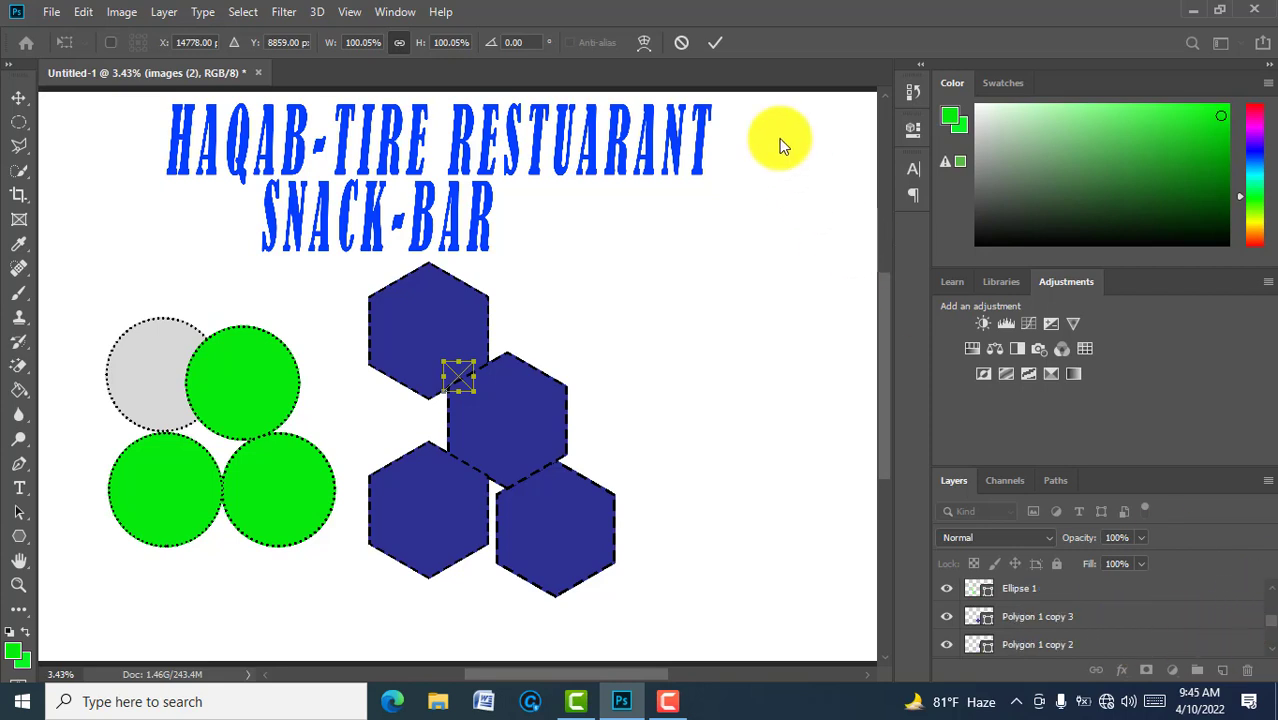
pyautogui.click(716, 45)
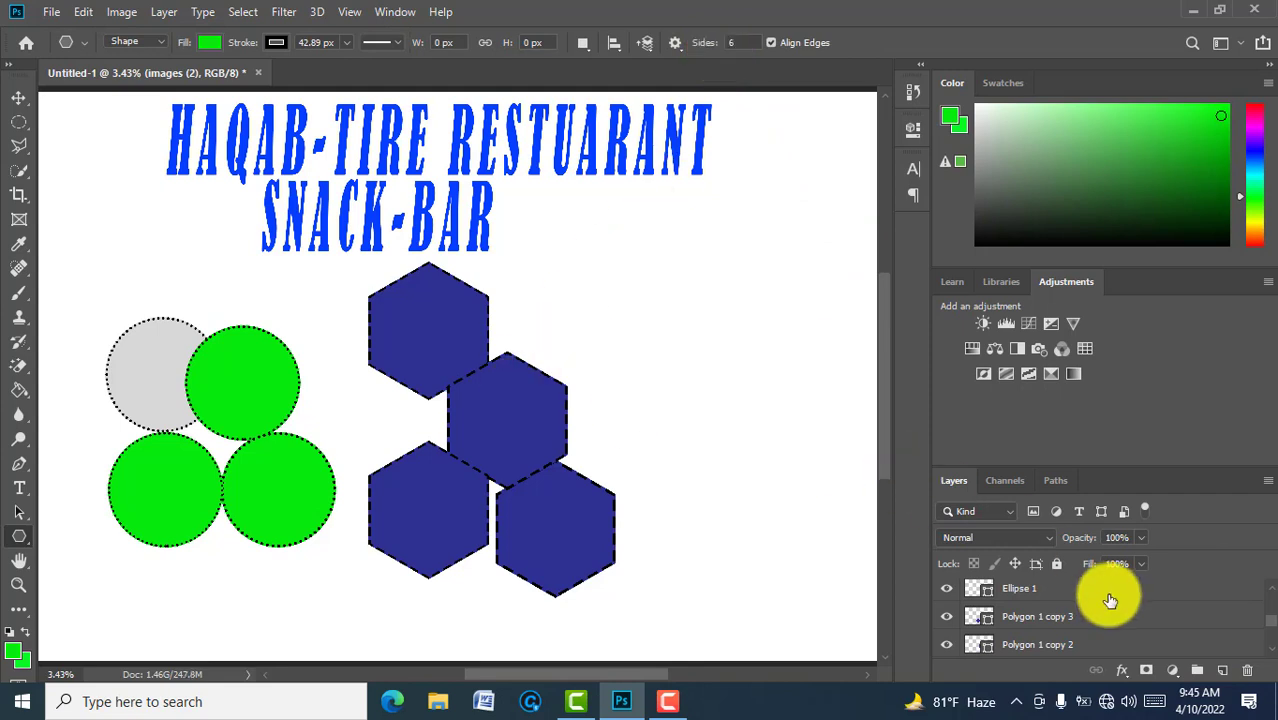
pyautogui.scroll(-3, 1270, 652)
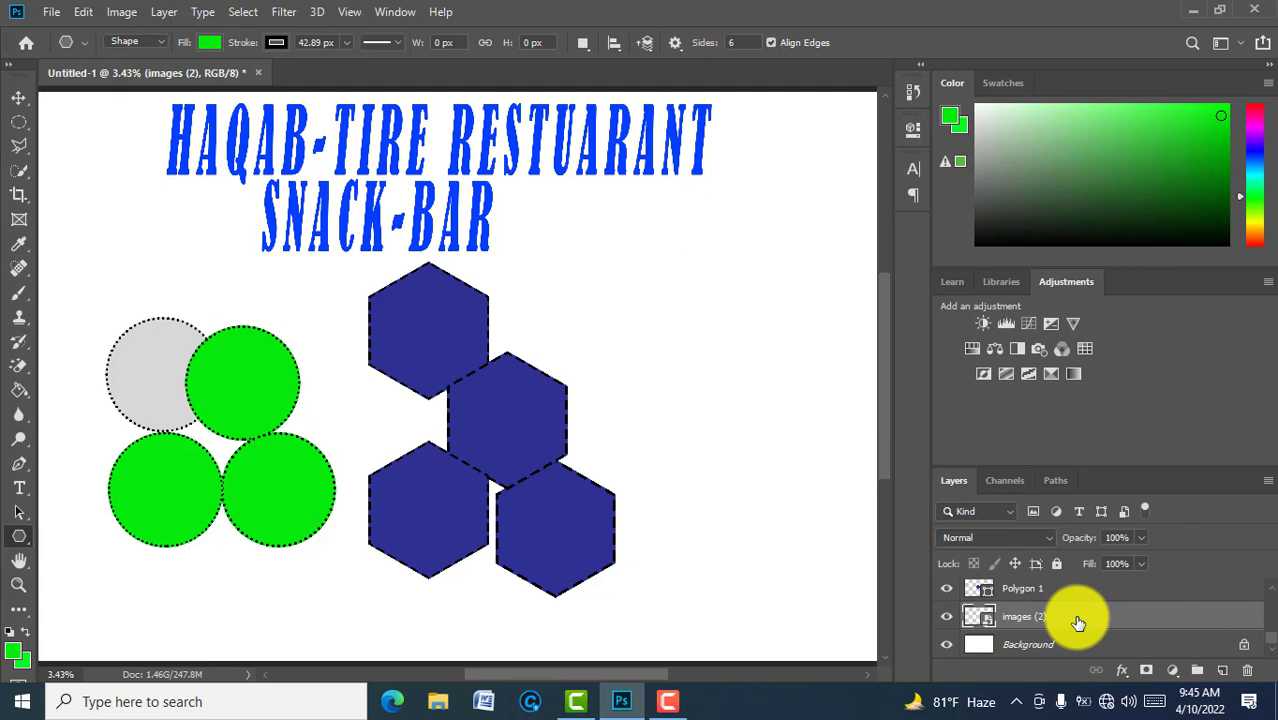
pyautogui.moveTo(1078, 622); pyautogui.dragTo(1064, 590)
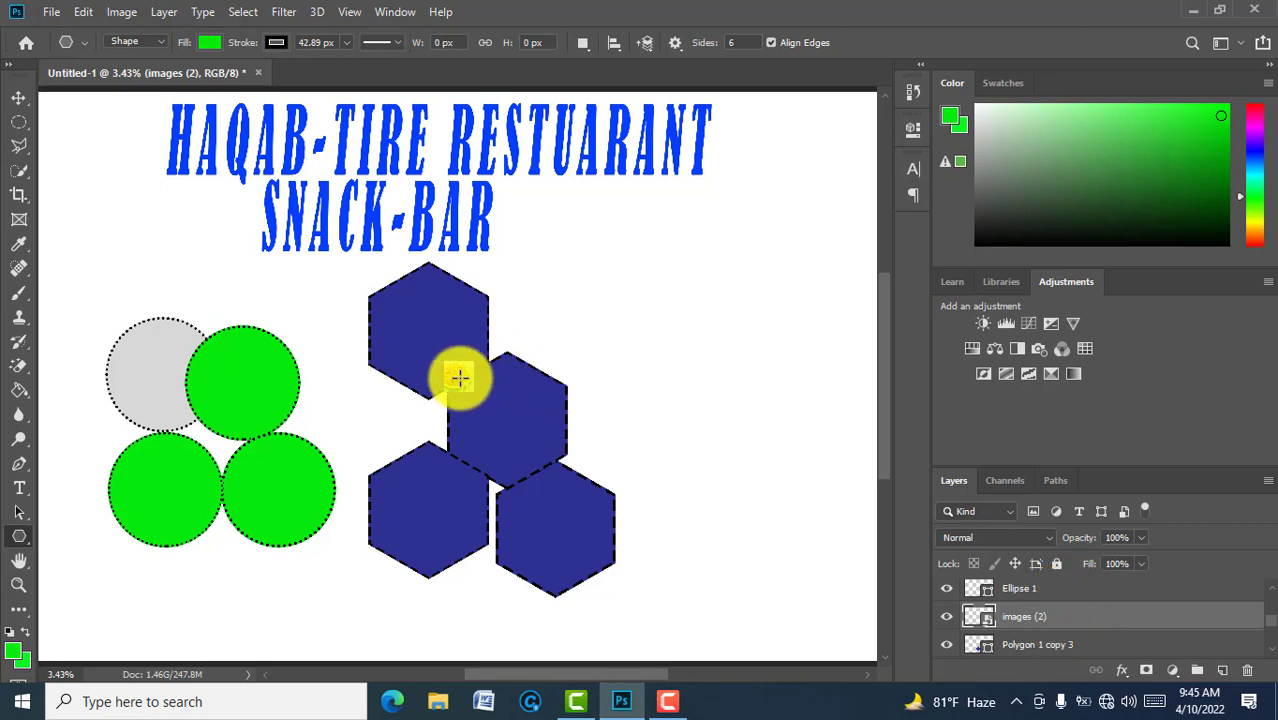
# Step: Move the food photo onto the grey circle and stack its layer directly above Ellipse 1
pyautogui.press('v')
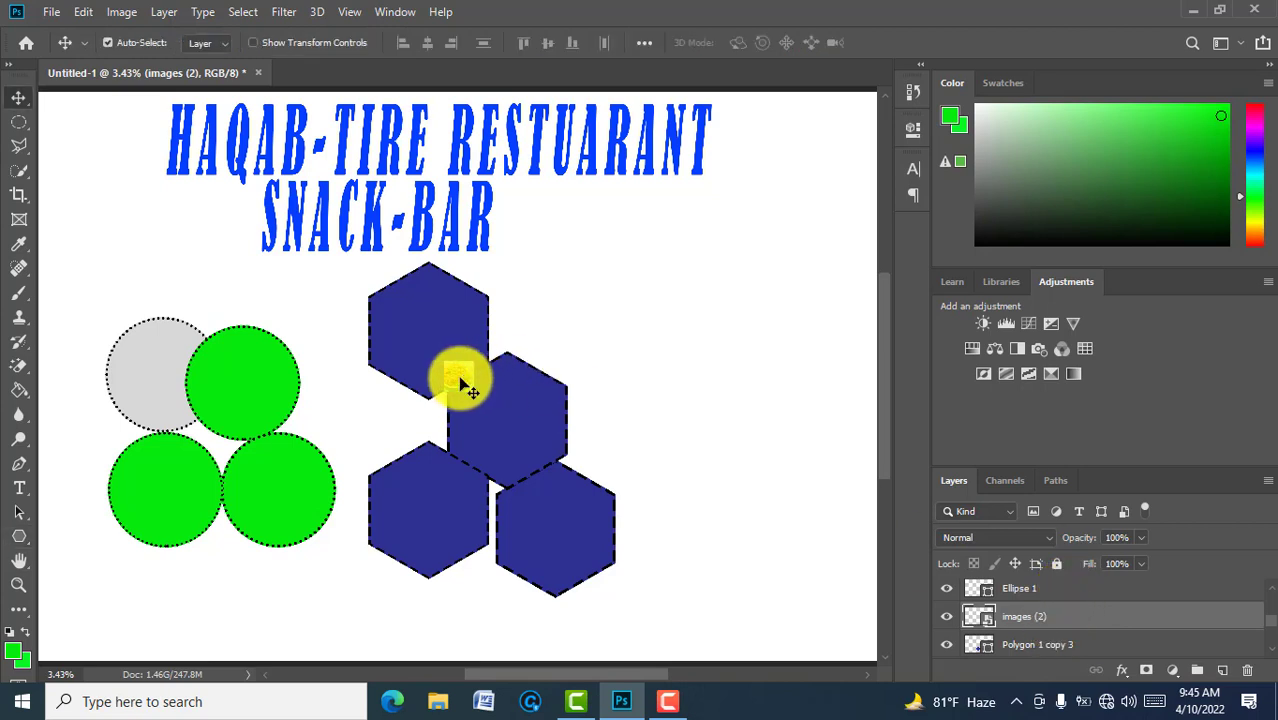
pyautogui.moveTo(463, 385); pyautogui.dragTo(145, 342)
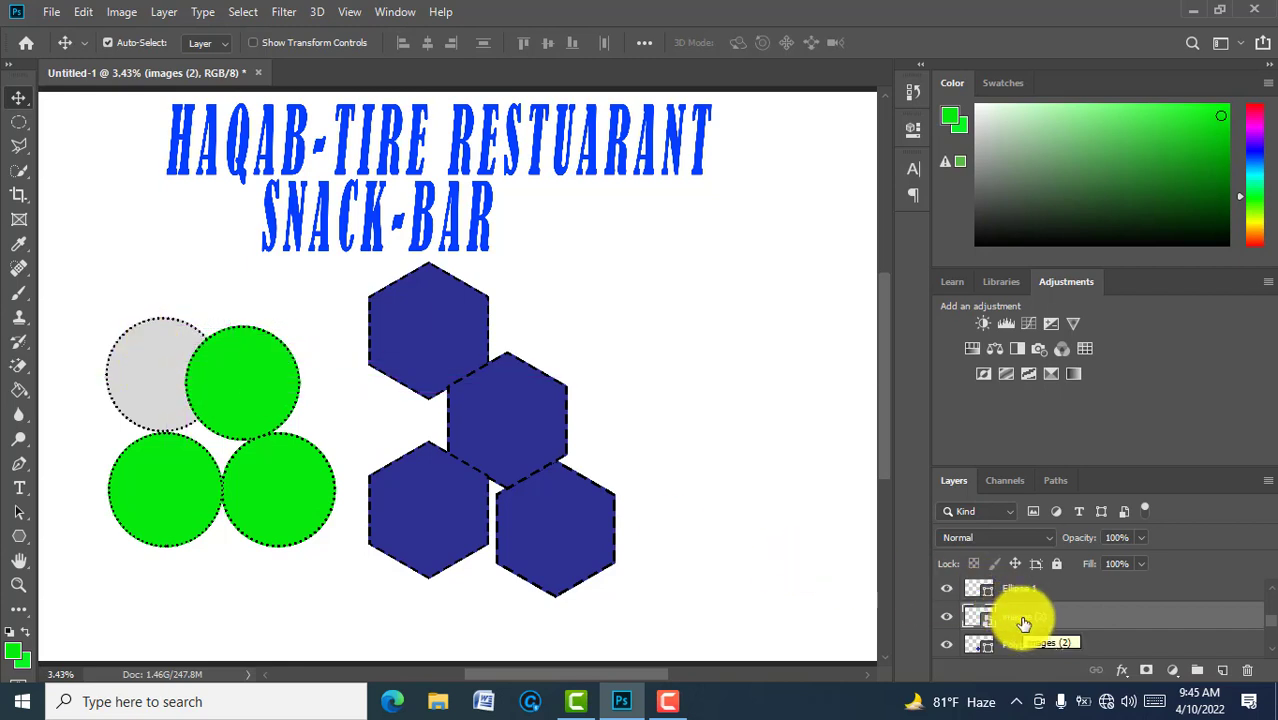
pyautogui.moveTo(1023, 623); pyautogui.dragTo(1022, 581)
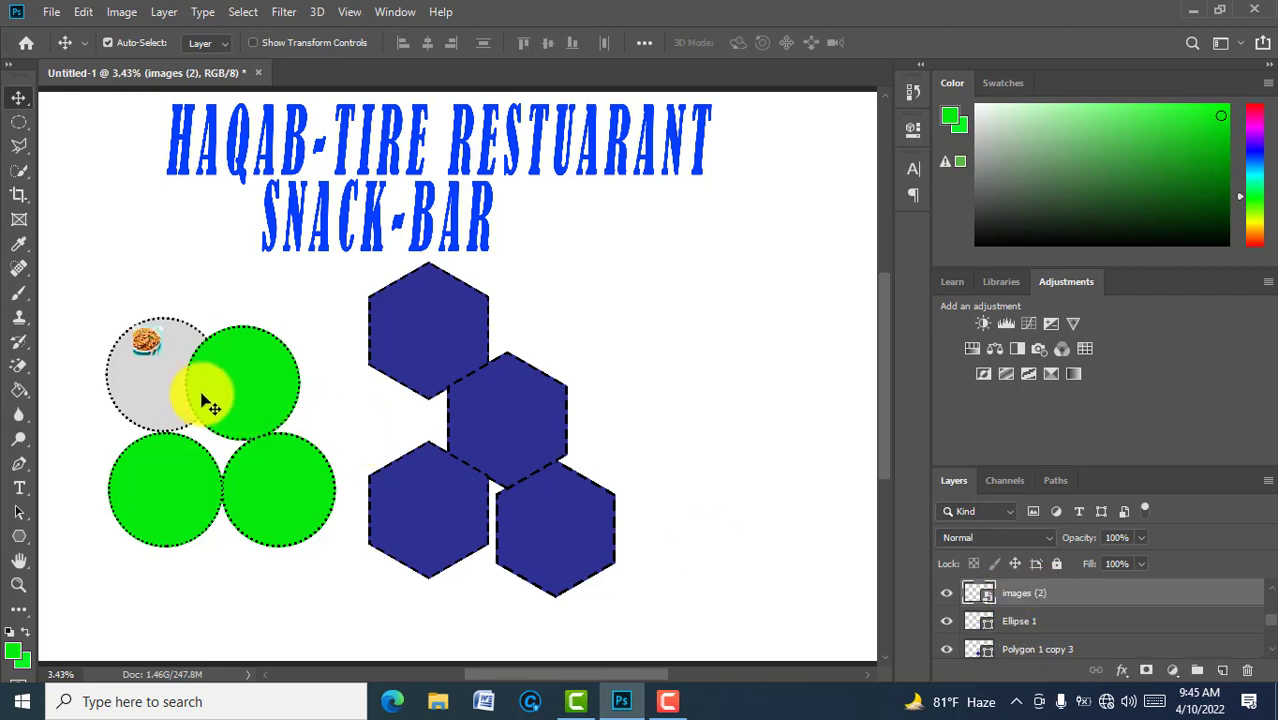
pyautogui.hotkey('ctrl', 't')
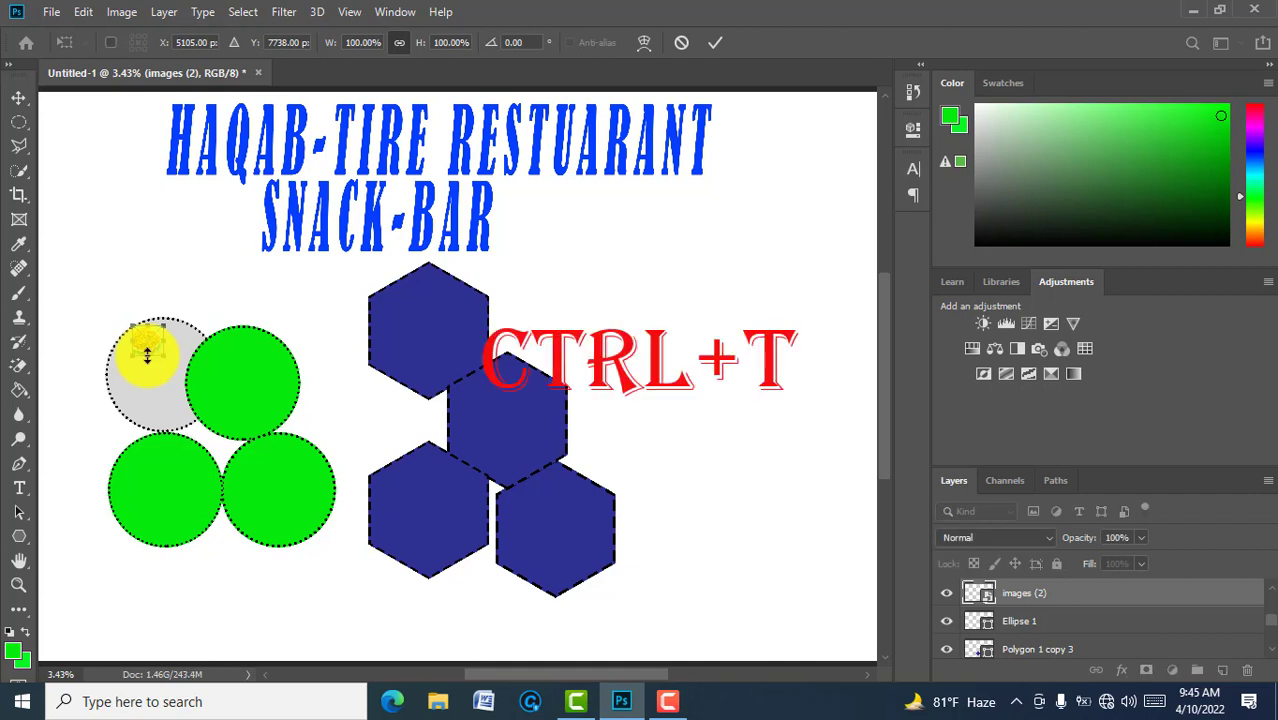
# Step: Stretch the 'images (2)' photo over the top-left circle and clip it to the circle
pyautogui.moveTo(147, 355); pyautogui.dragTo(107, 376)
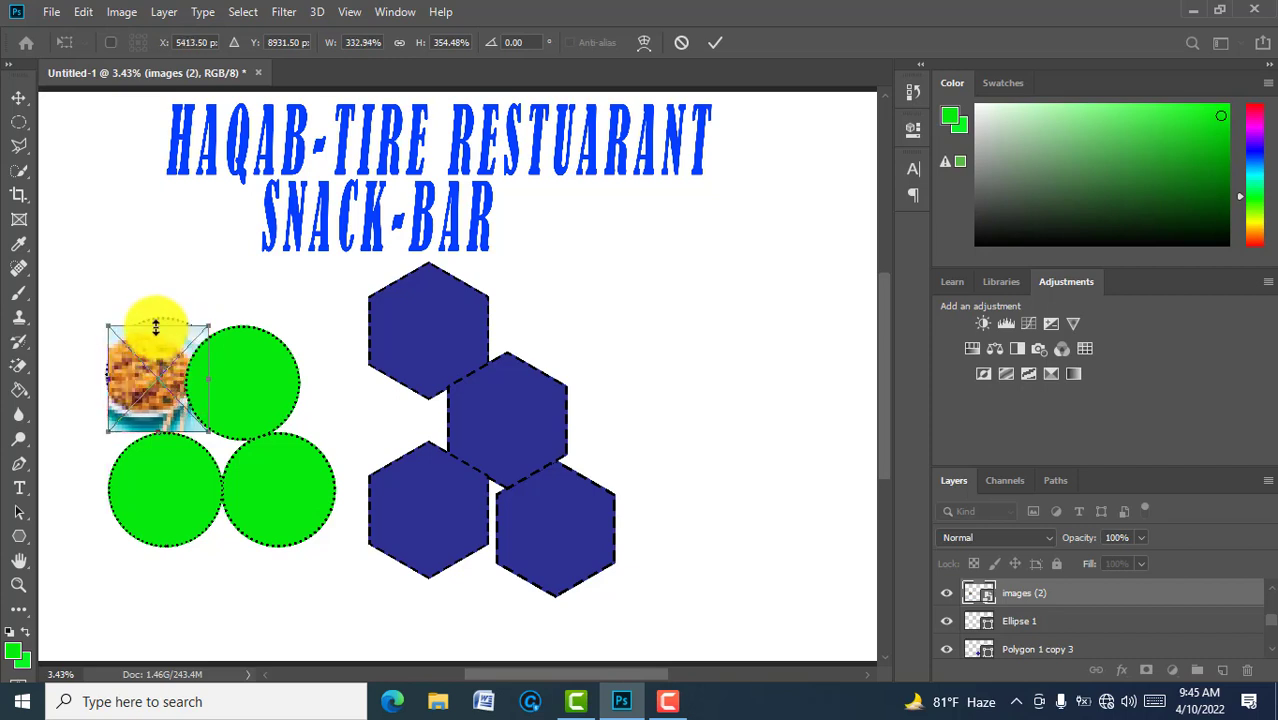
pyautogui.moveTo(157, 322); pyautogui.dragTo(157, 315)
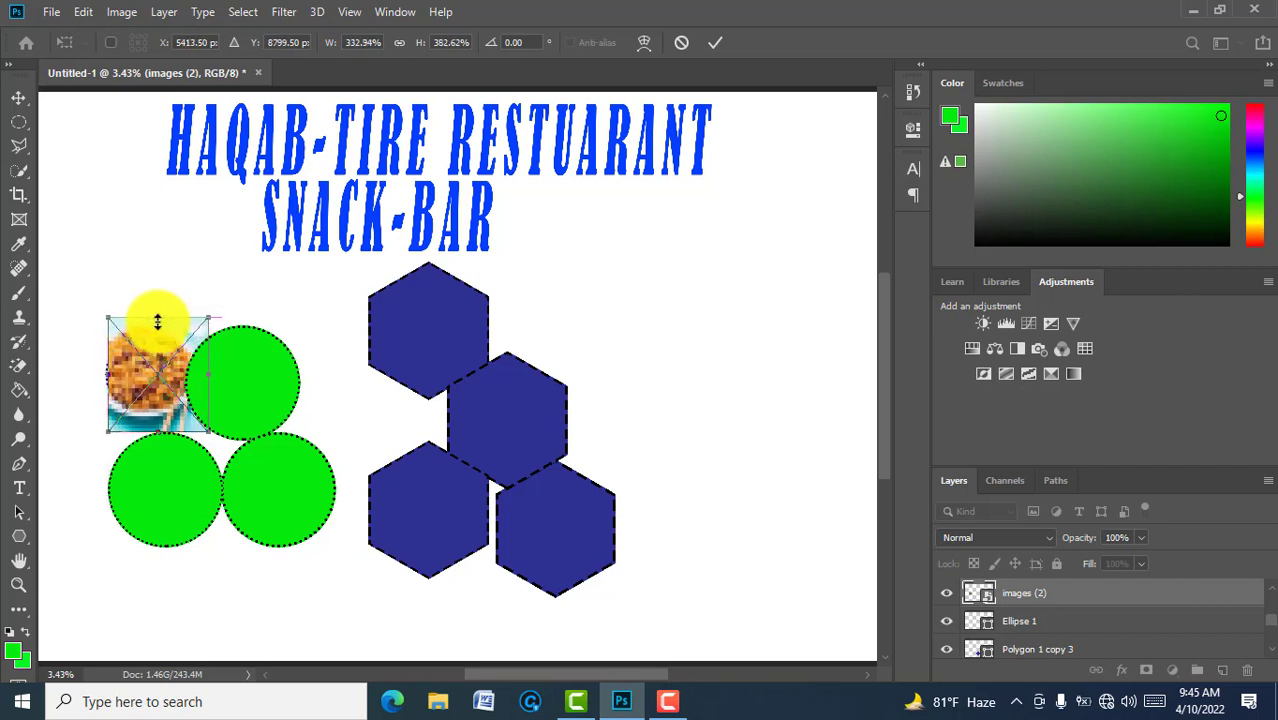
pyautogui.click(714, 42)
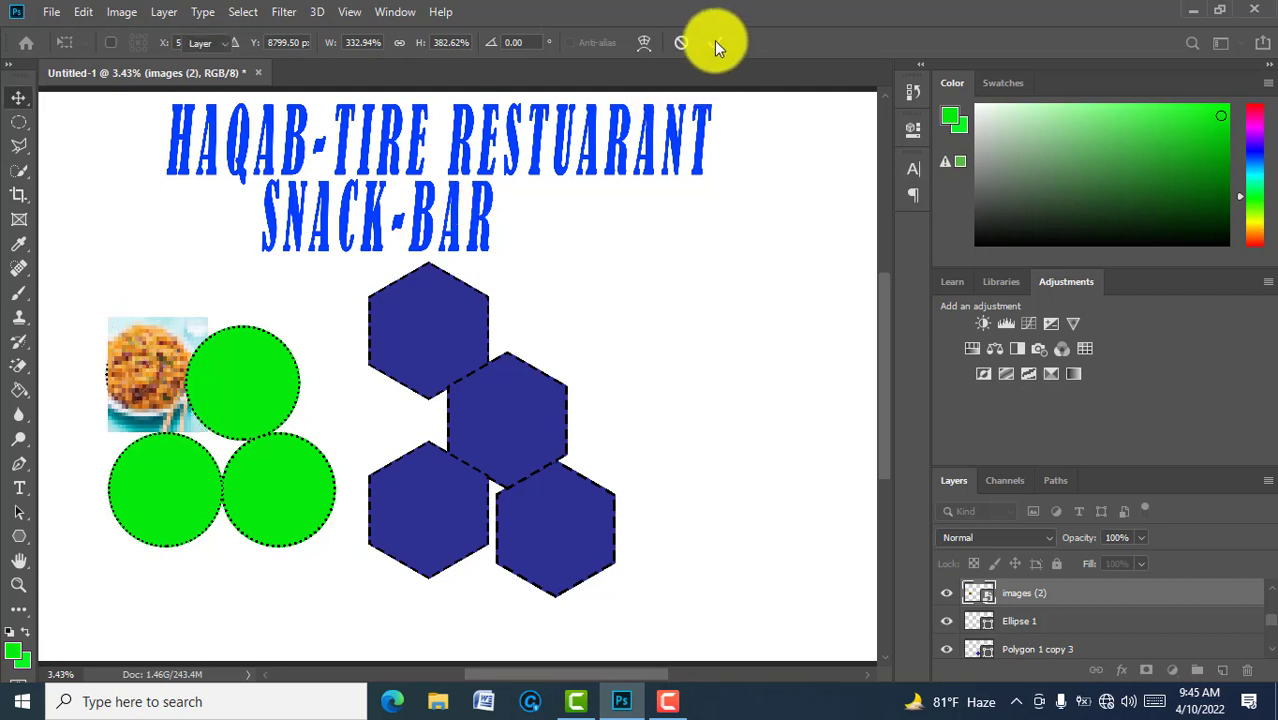
pyautogui.rightClick(1033, 603)
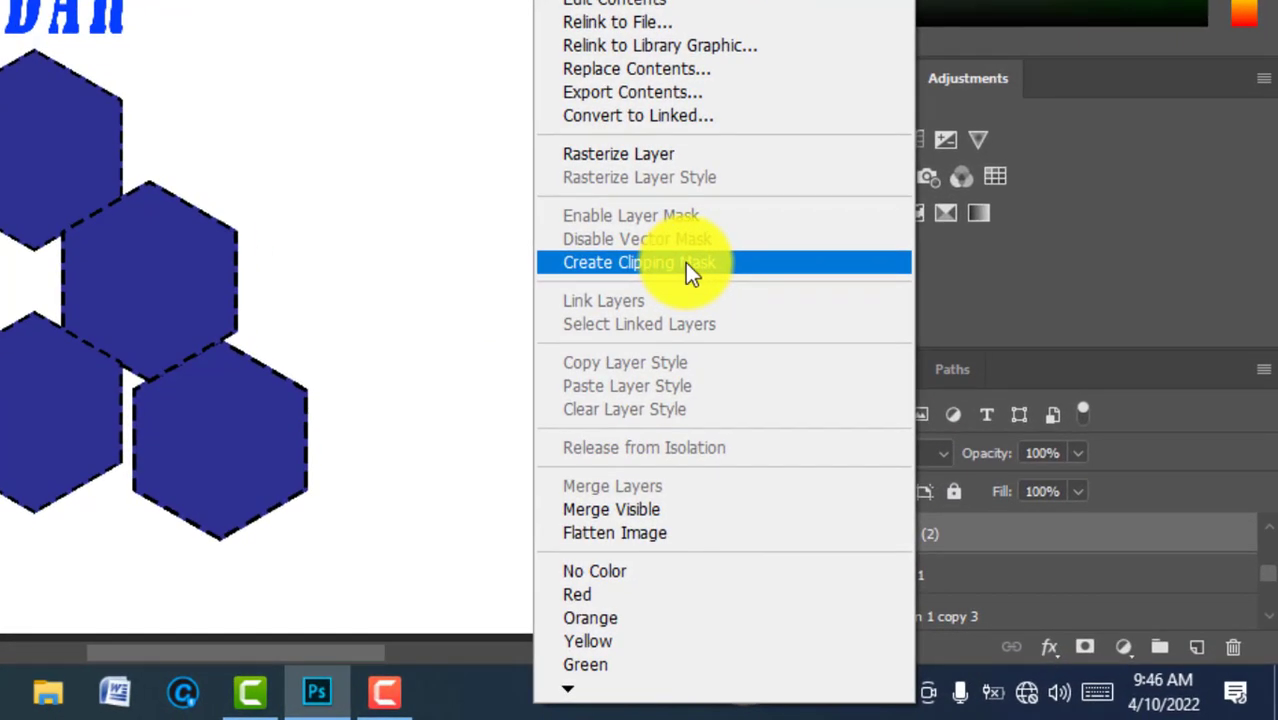
pyautogui.click(688, 263)
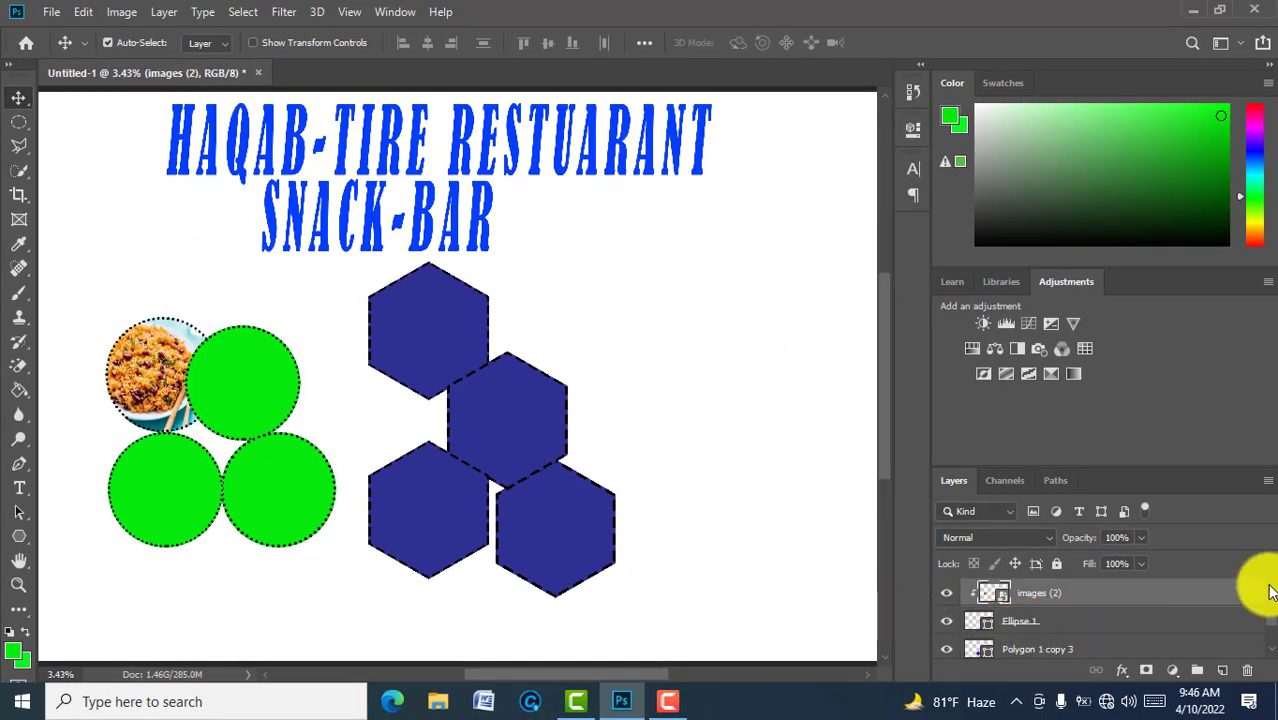
pyautogui.scroll(1, 1268, 592)
pyautogui.click(1101, 599)
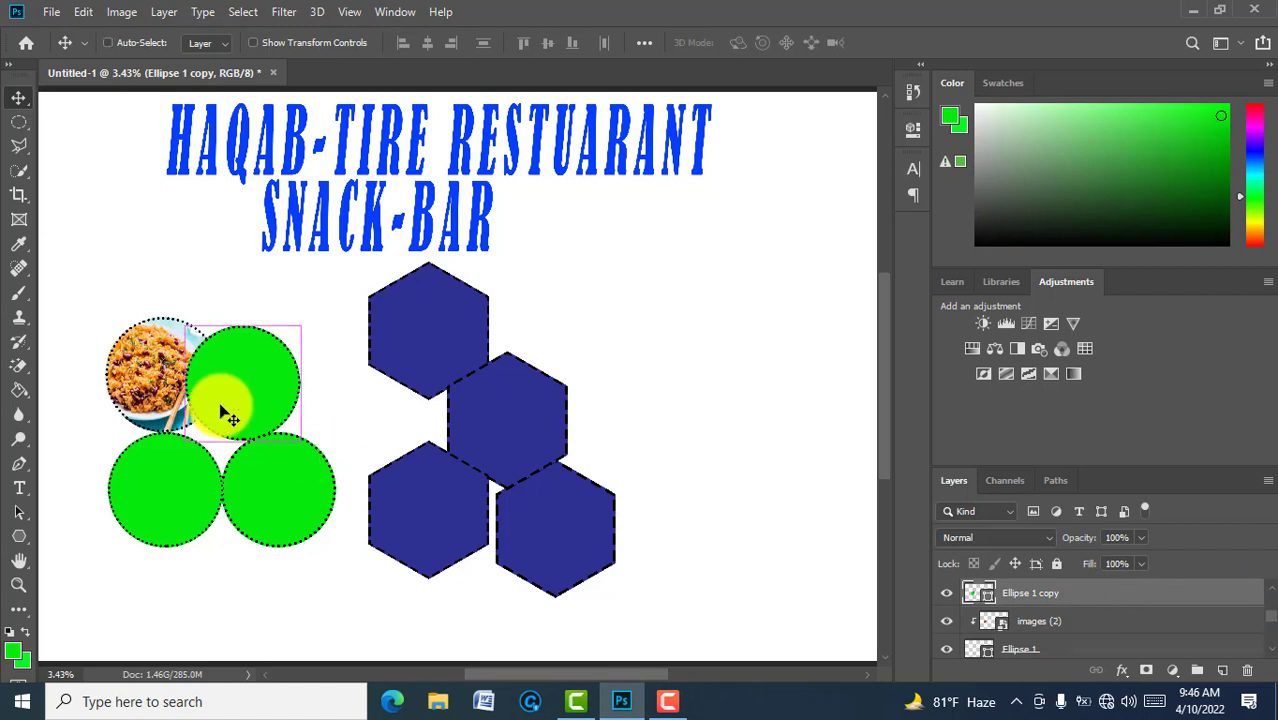
# Step: Embed the 'images (1)' pasta photo into the sign
pyautogui.hotkey('ctrl', 't')
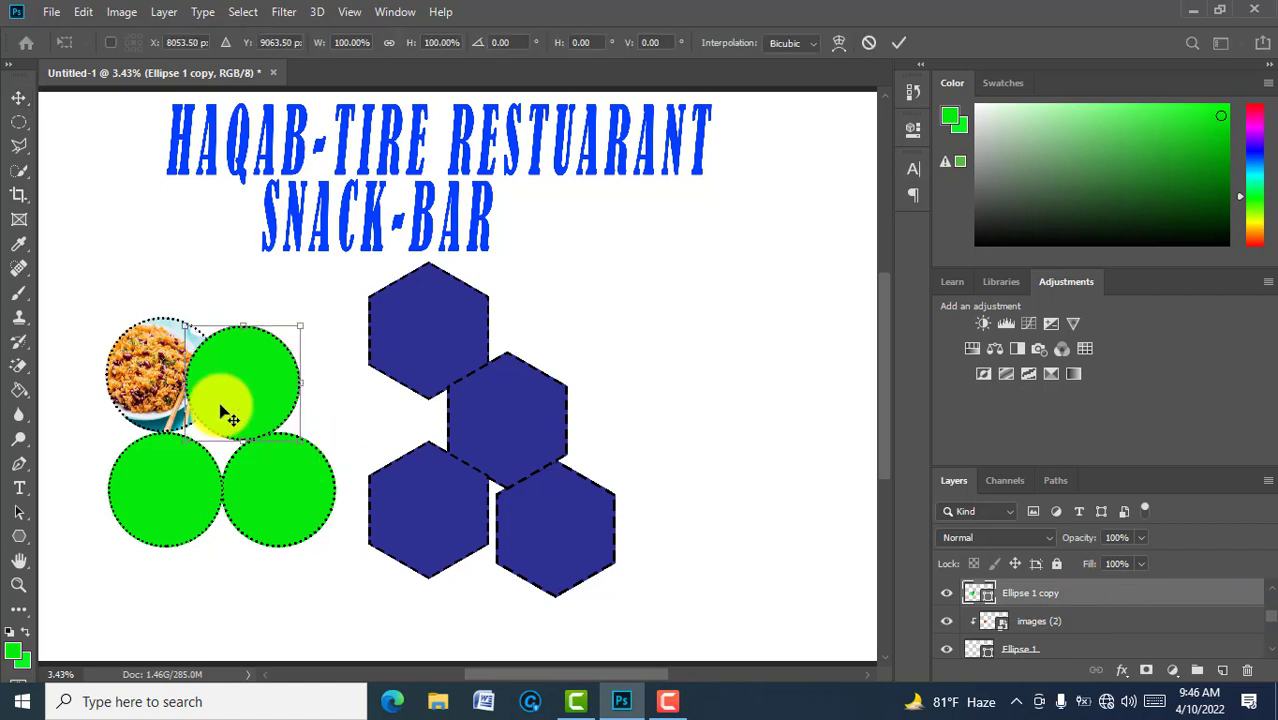
pyautogui.click(899, 50)
pyautogui.click(55, 14)
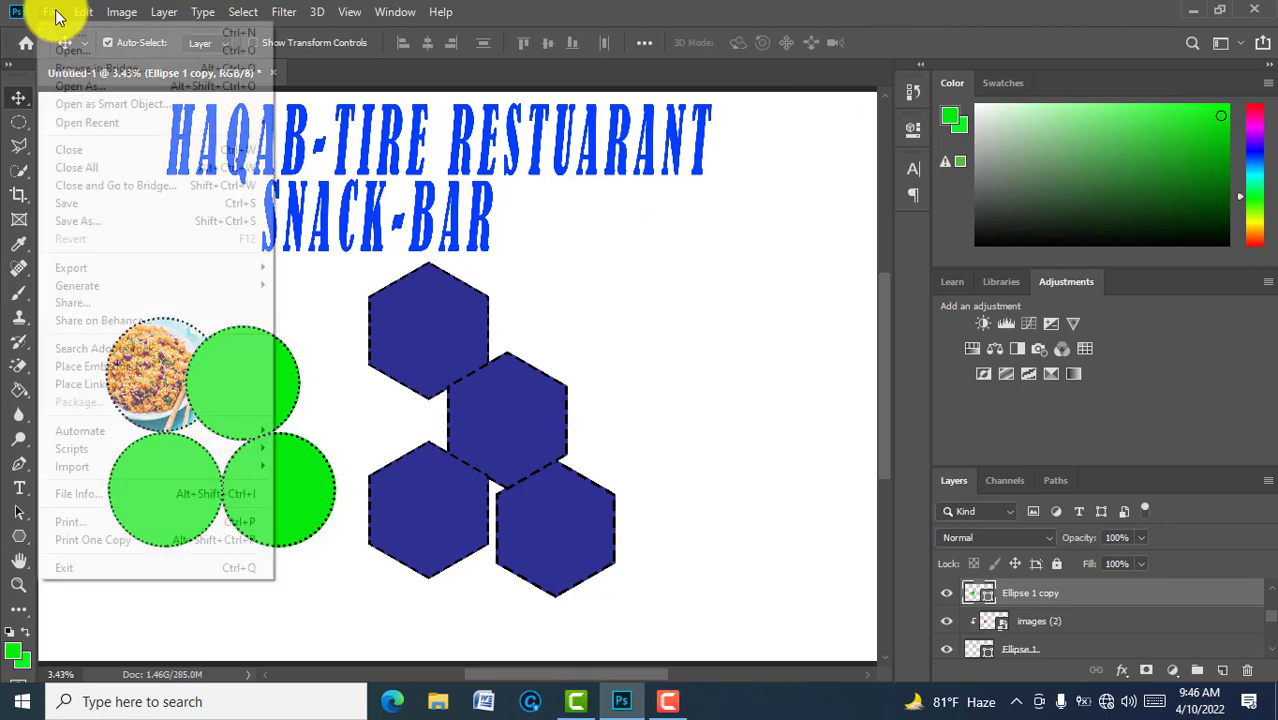
pyautogui.click(113, 368)
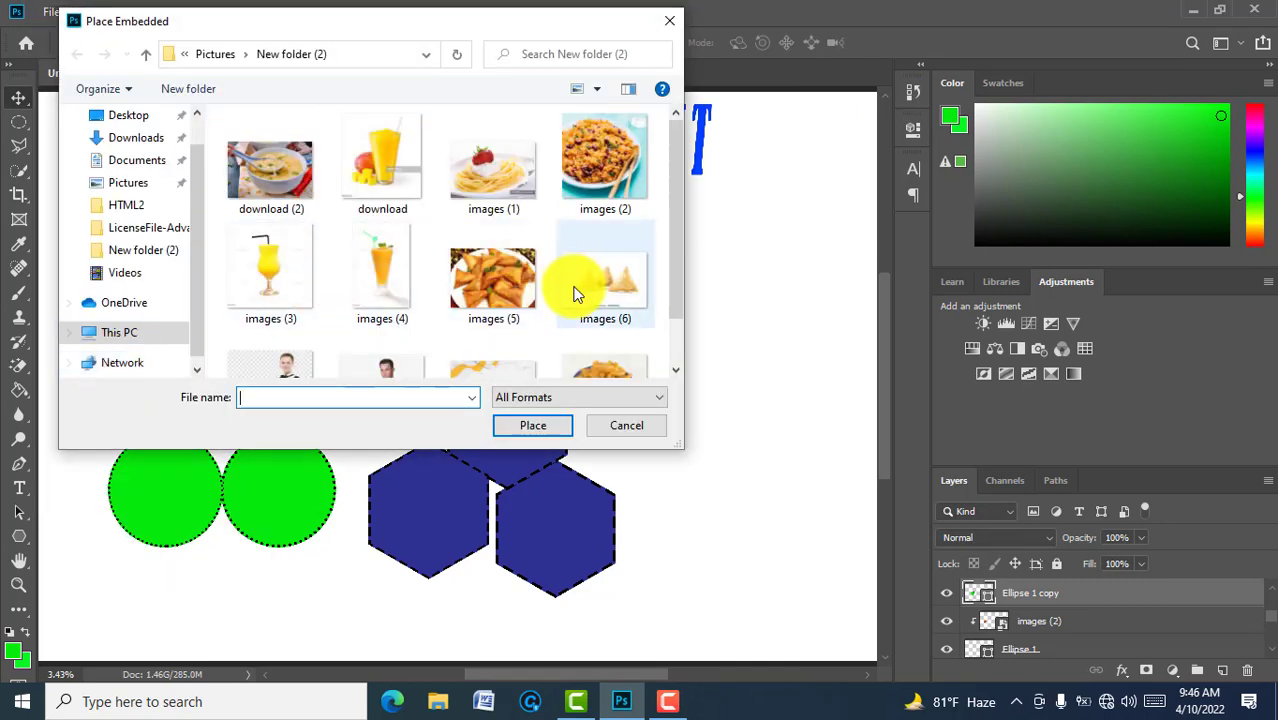
pyautogui.click(479, 197)
pyautogui.click(521, 438)
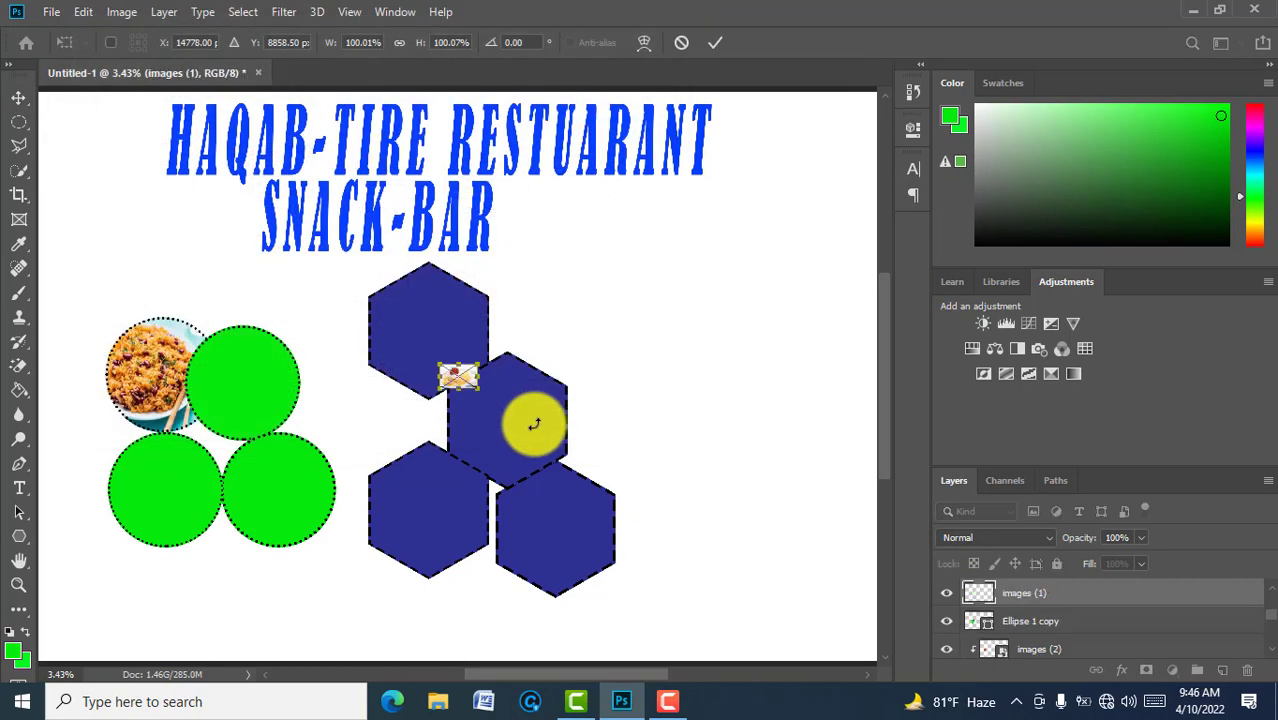
pyautogui.click(714, 40)
# Step: Move the pasta photo onto the top-right circle, stretch it to cover, and clip it there
pyautogui.moveTo(470, 388); pyautogui.dragTo(252, 345)
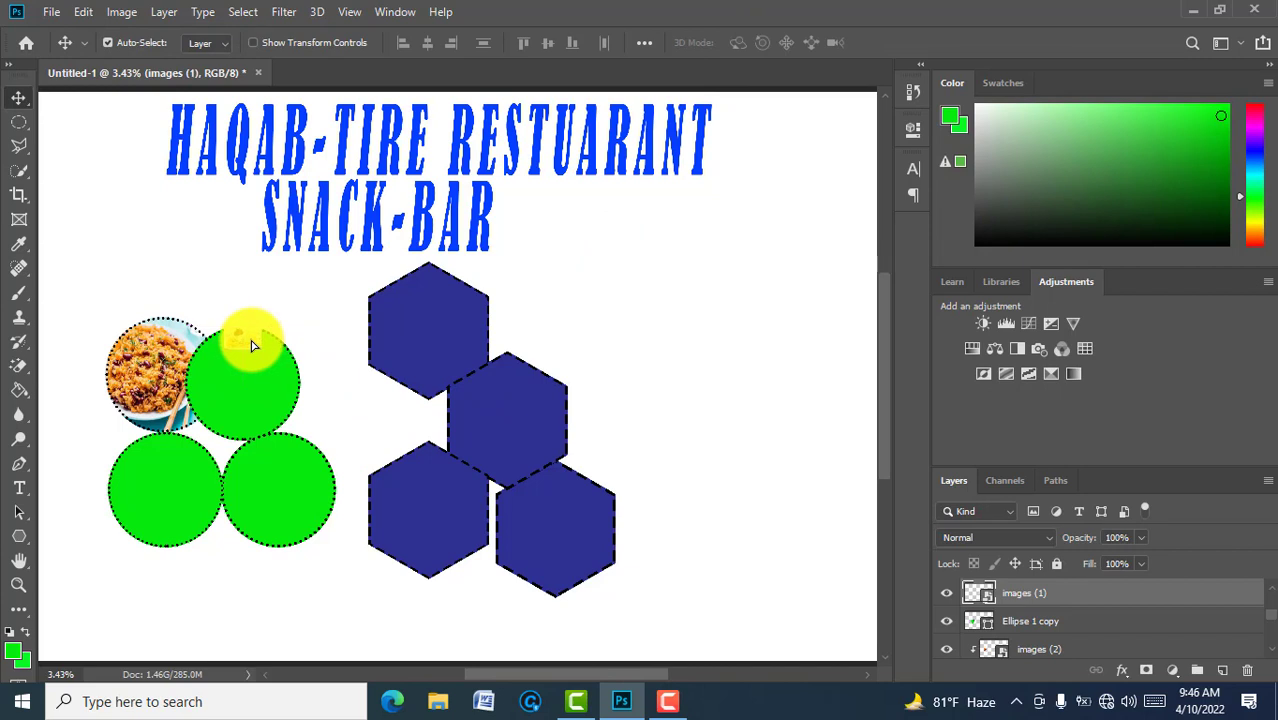
pyautogui.hotkey('ctrl', 't')
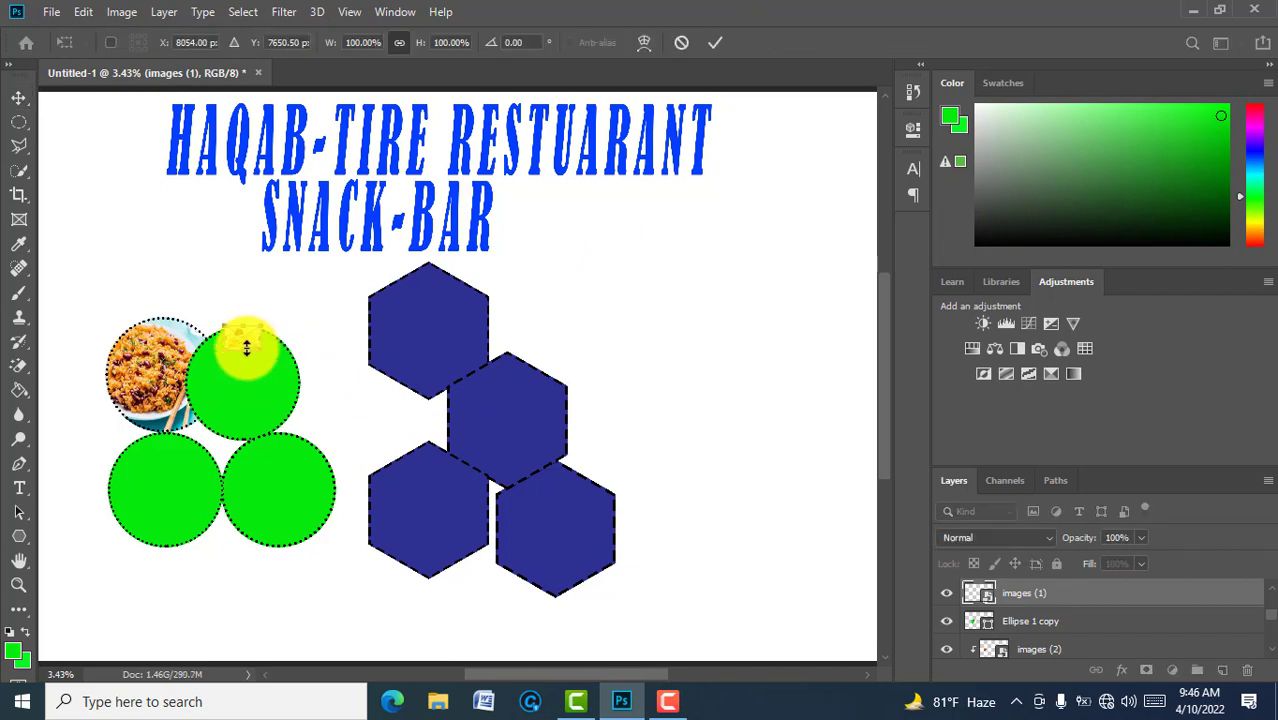
pyautogui.moveTo(244, 348); pyautogui.dragTo(241, 441)
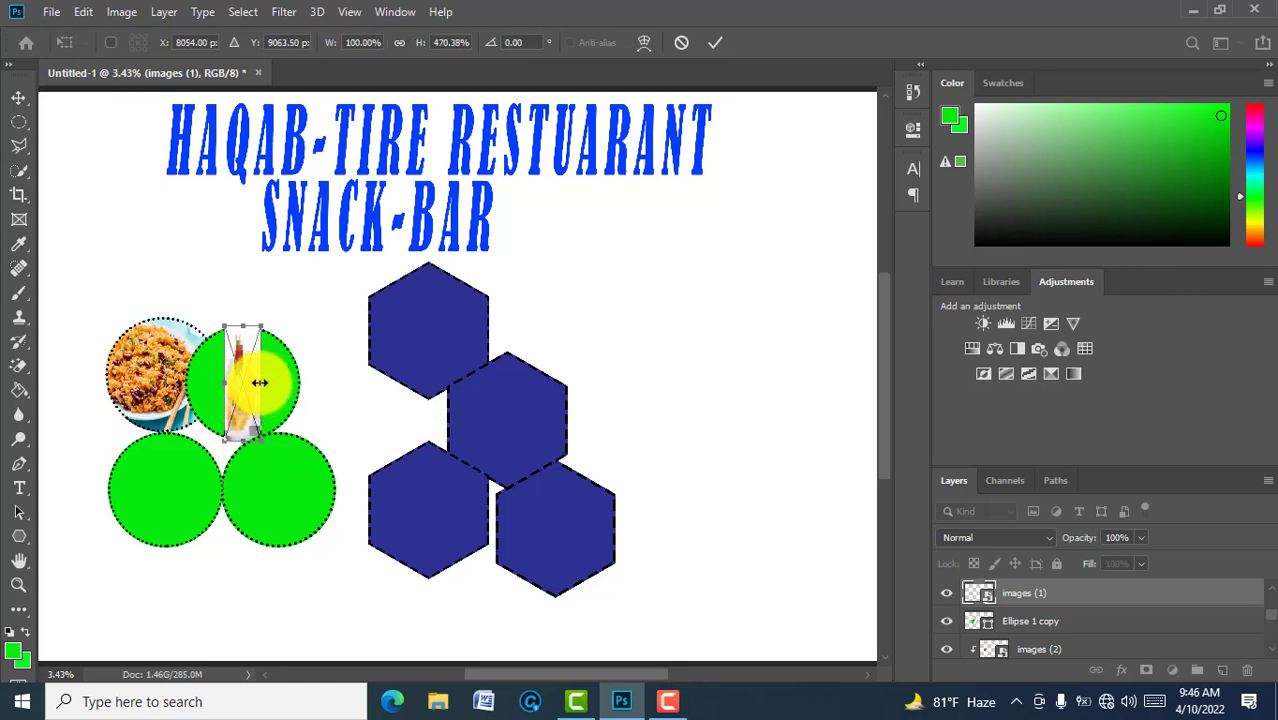
pyautogui.moveTo(259, 382); pyautogui.dragTo(186, 382)
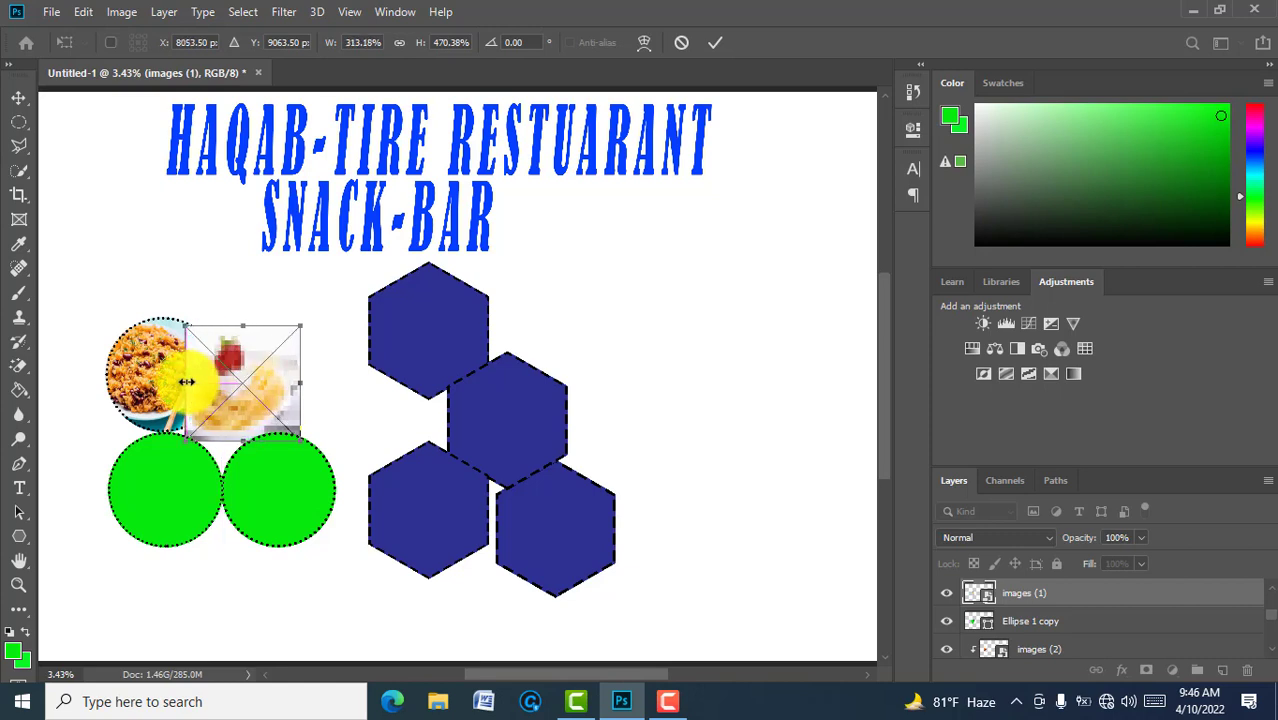
pyautogui.click(711, 44)
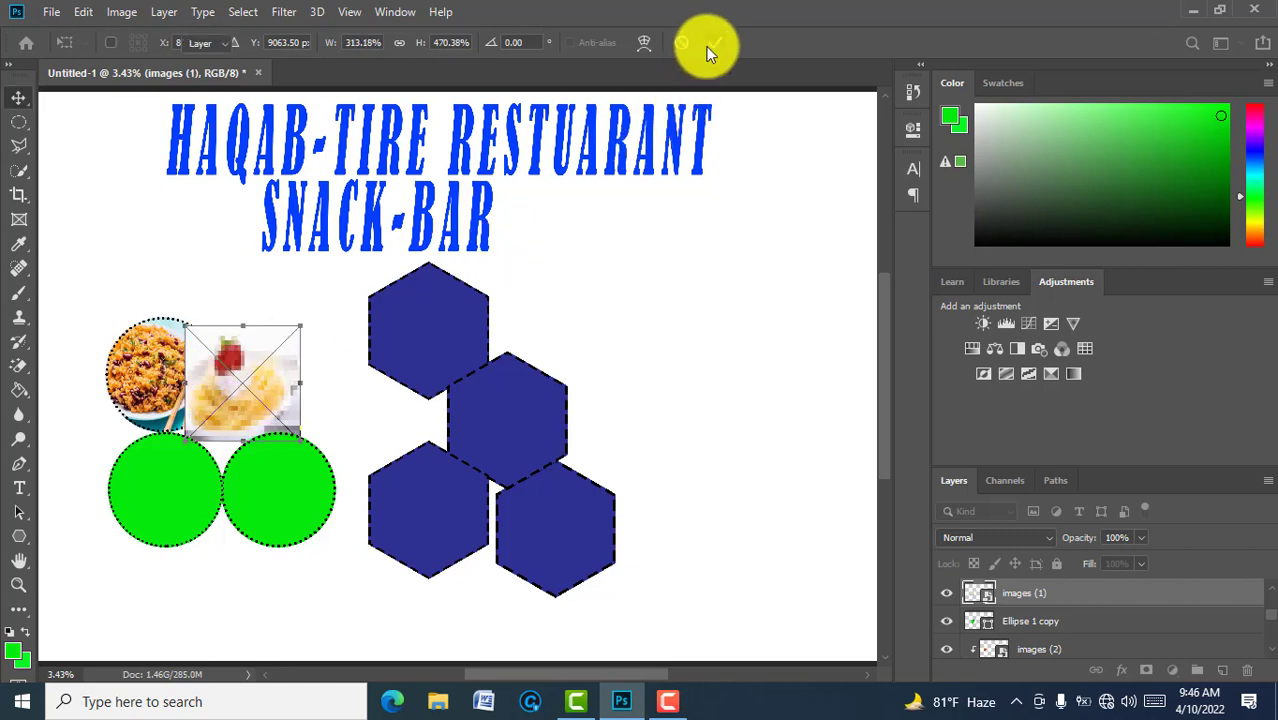
pyautogui.rightClick(1036, 595)
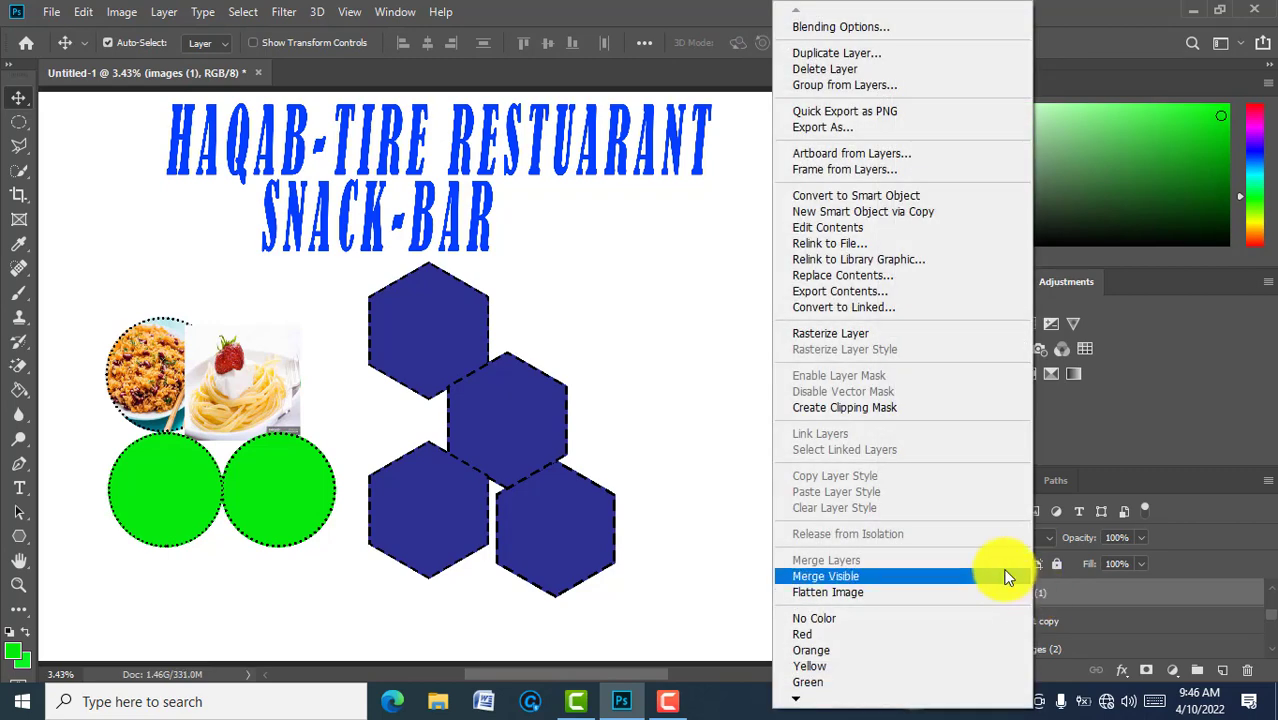
pyautogui.click(853, 410)
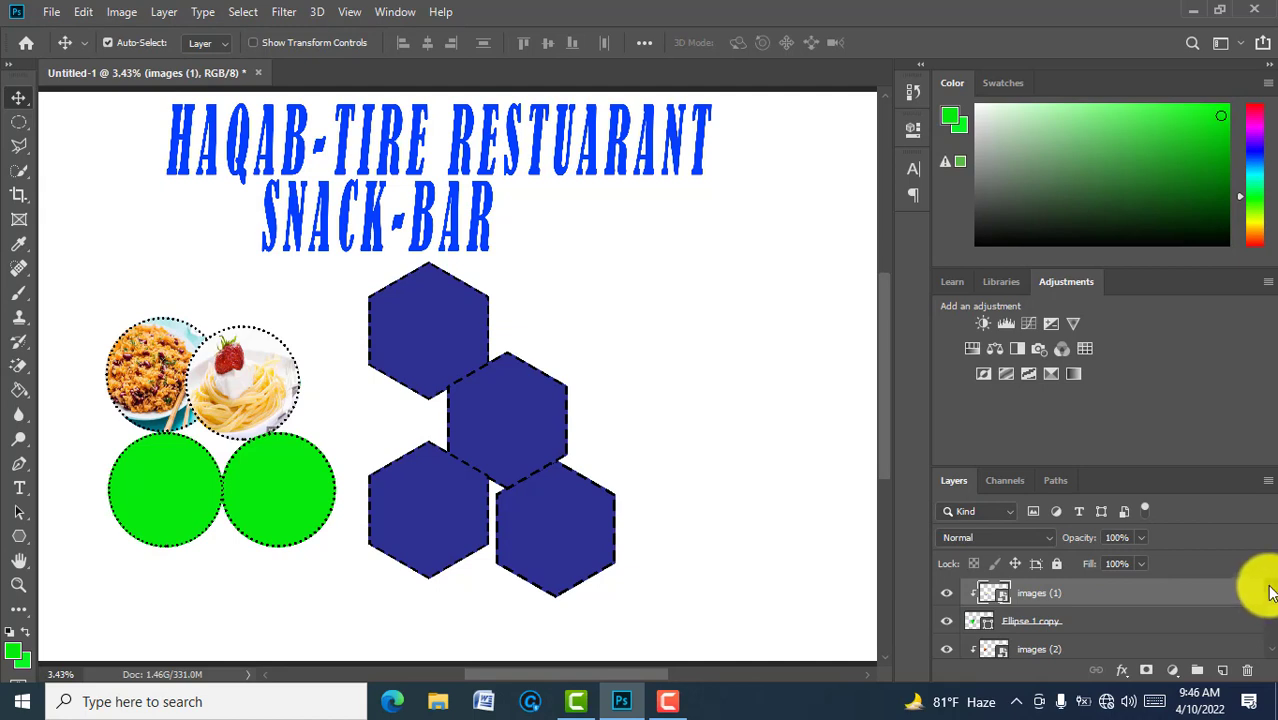
pyautogui.scroll(1, 1265, 590)
# Step: Embed the 'download (2)' soup photo above the Ellipse 1 copy 2 layer
pyautogui.click(1131, 595)
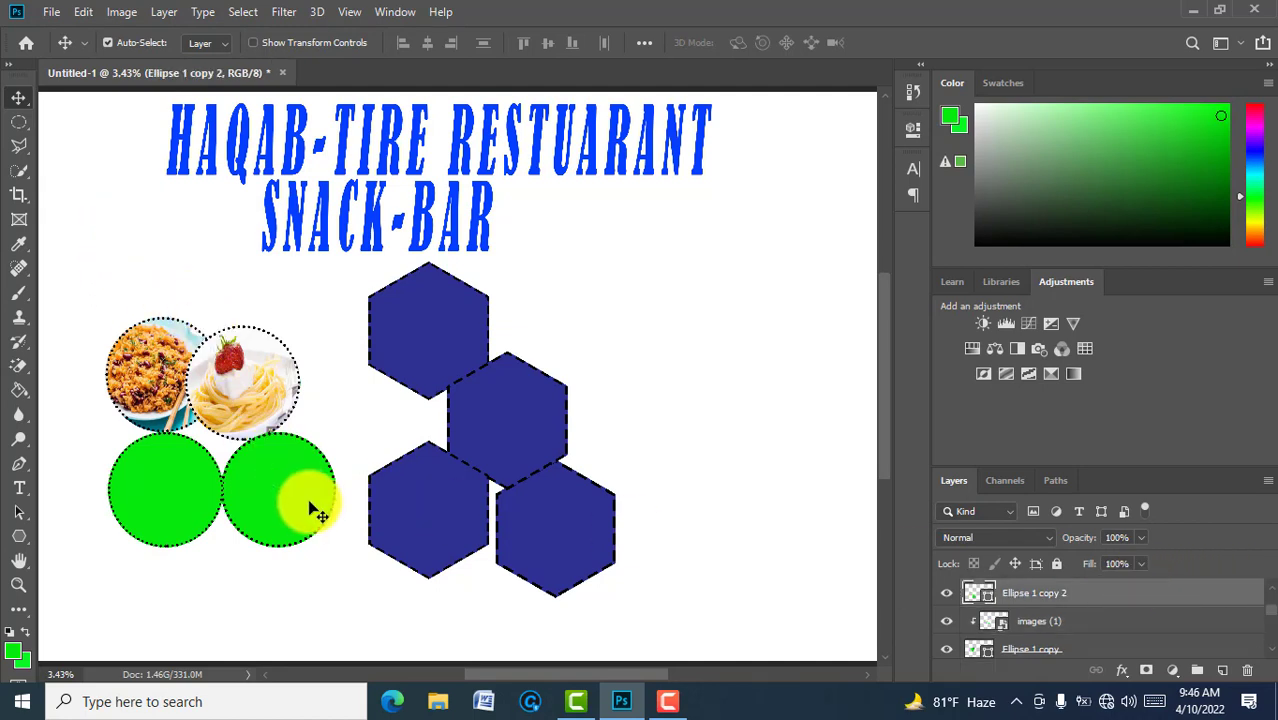
pyautogui.hotkey('ctrl', 't')
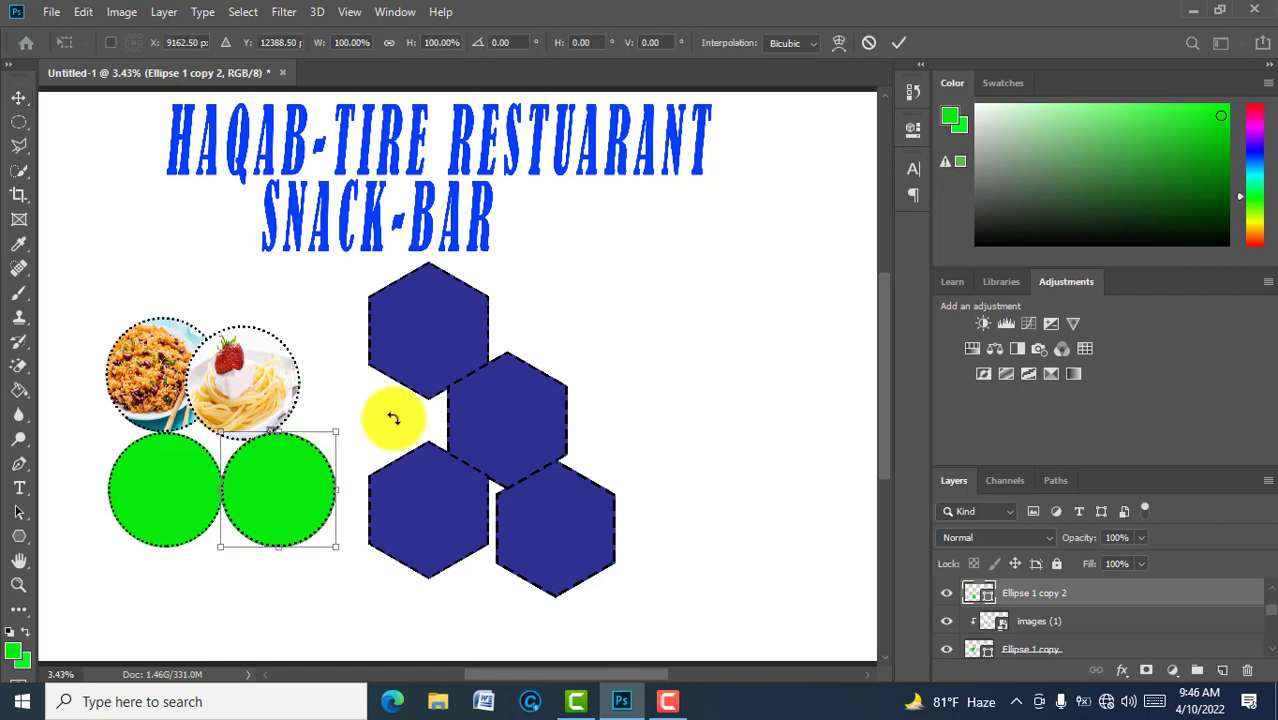
pyautogui.click(897, 45)
pyautogui.click(51, 12)
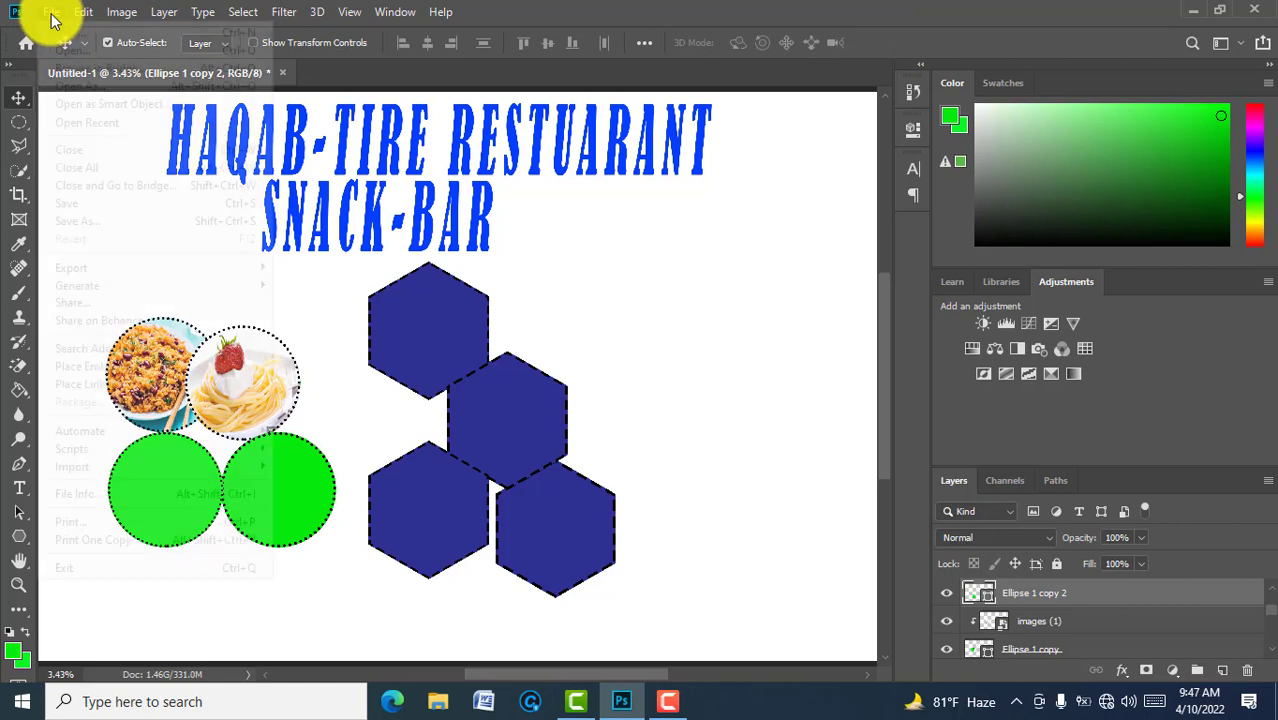
pyautogui.click(116, 368)
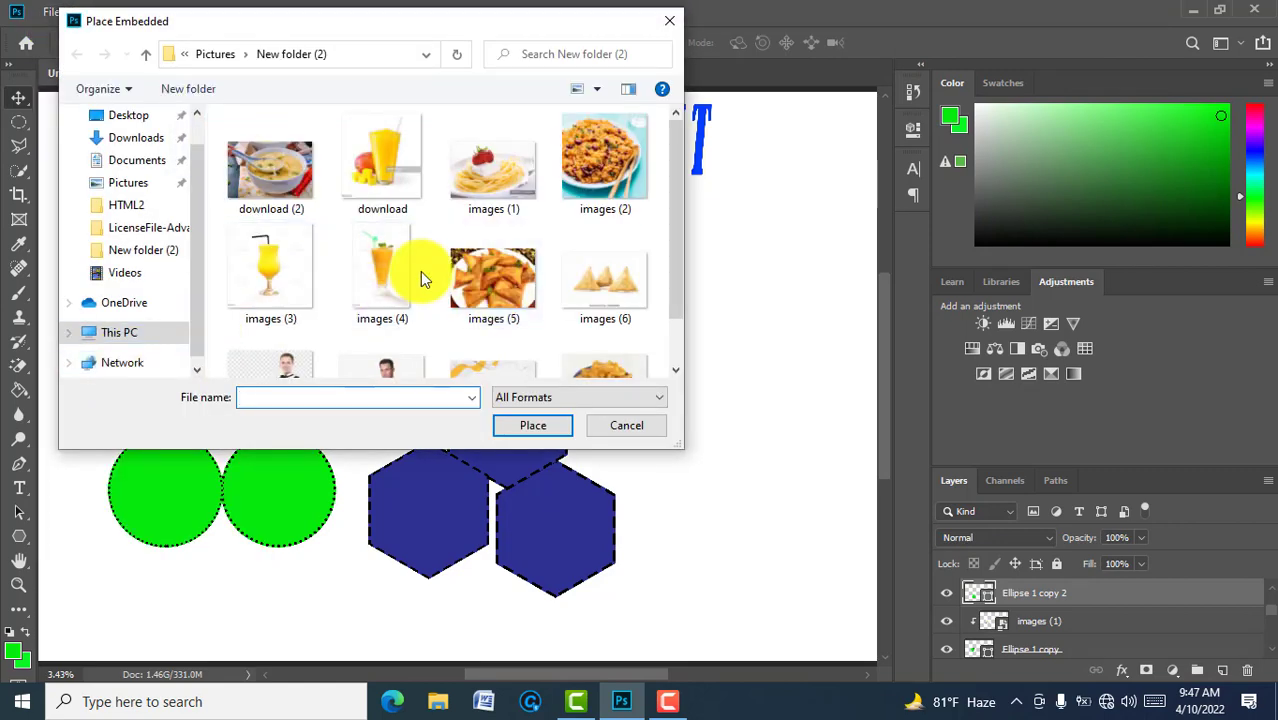
pyautogui.click(266, 192)
pyautogui.click(531, 428)
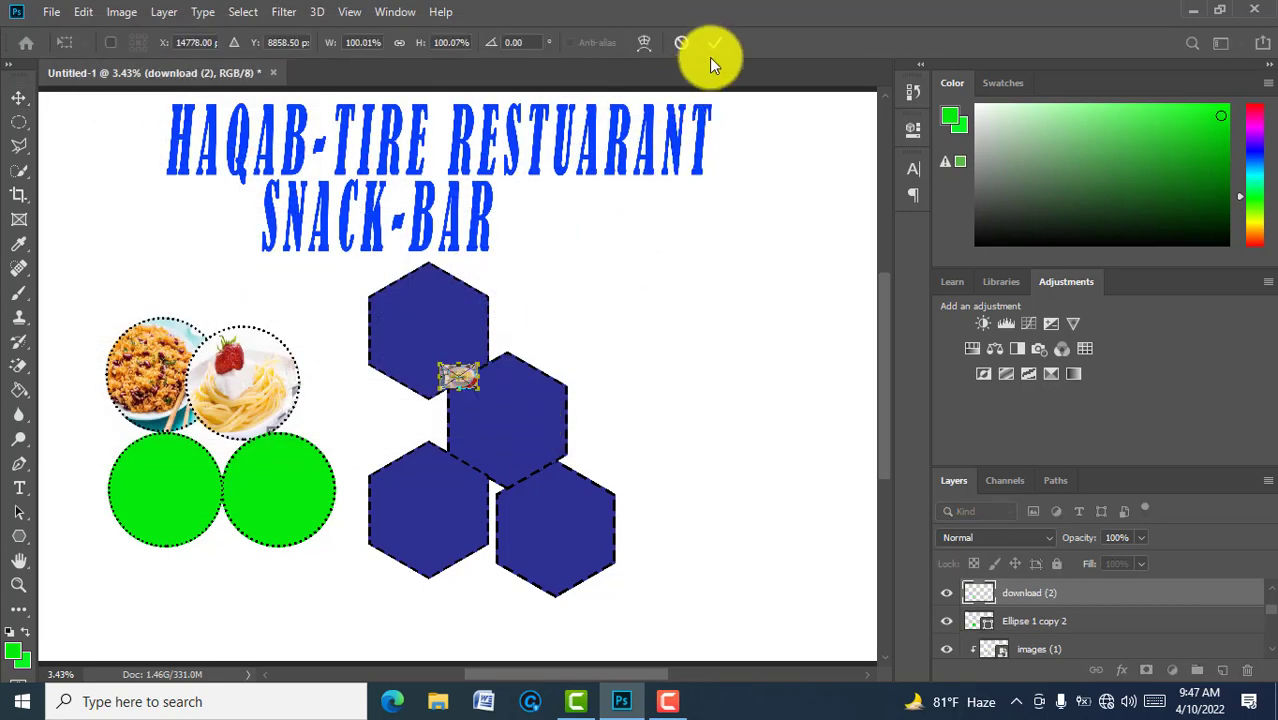
pyautogui.click(713, 45)
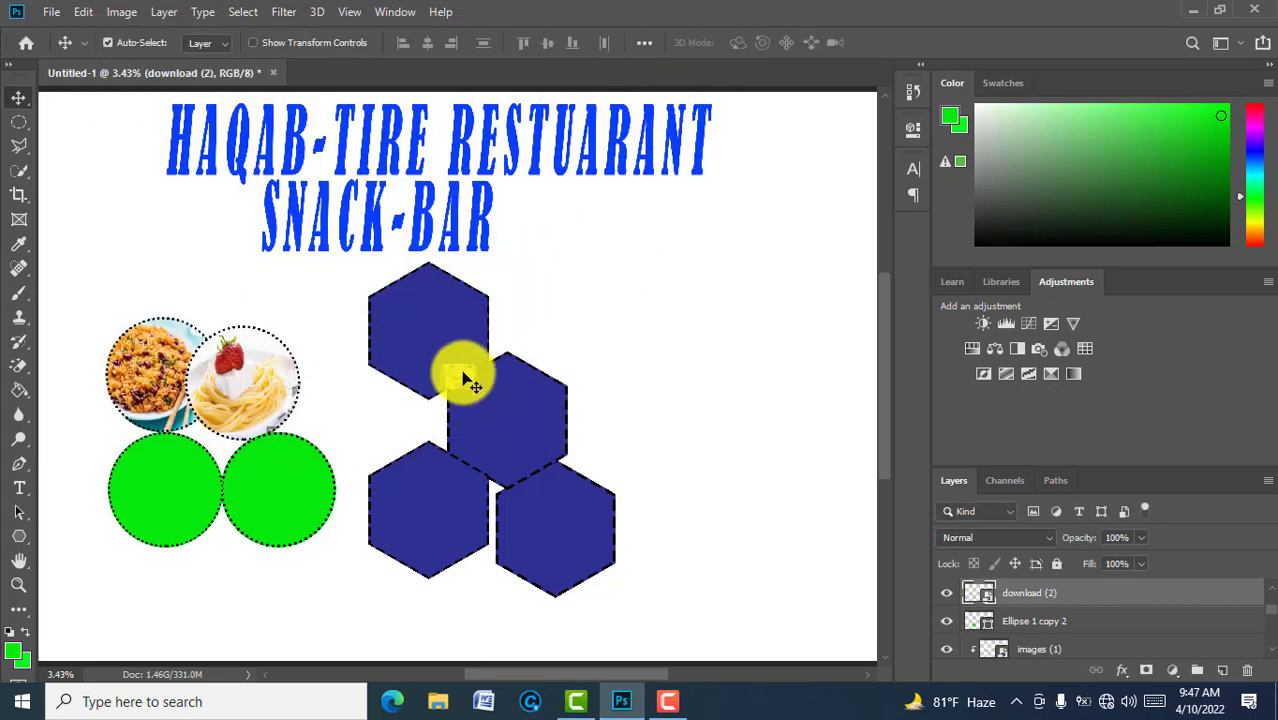
# Step: Stretch the soup photo over the bottom-right circle and clip it to that circle
pyautogui.moveTo(465, 377); pyautogui.dragTo(281, 448)
pyautogui.hotkey('ctrl', 't')
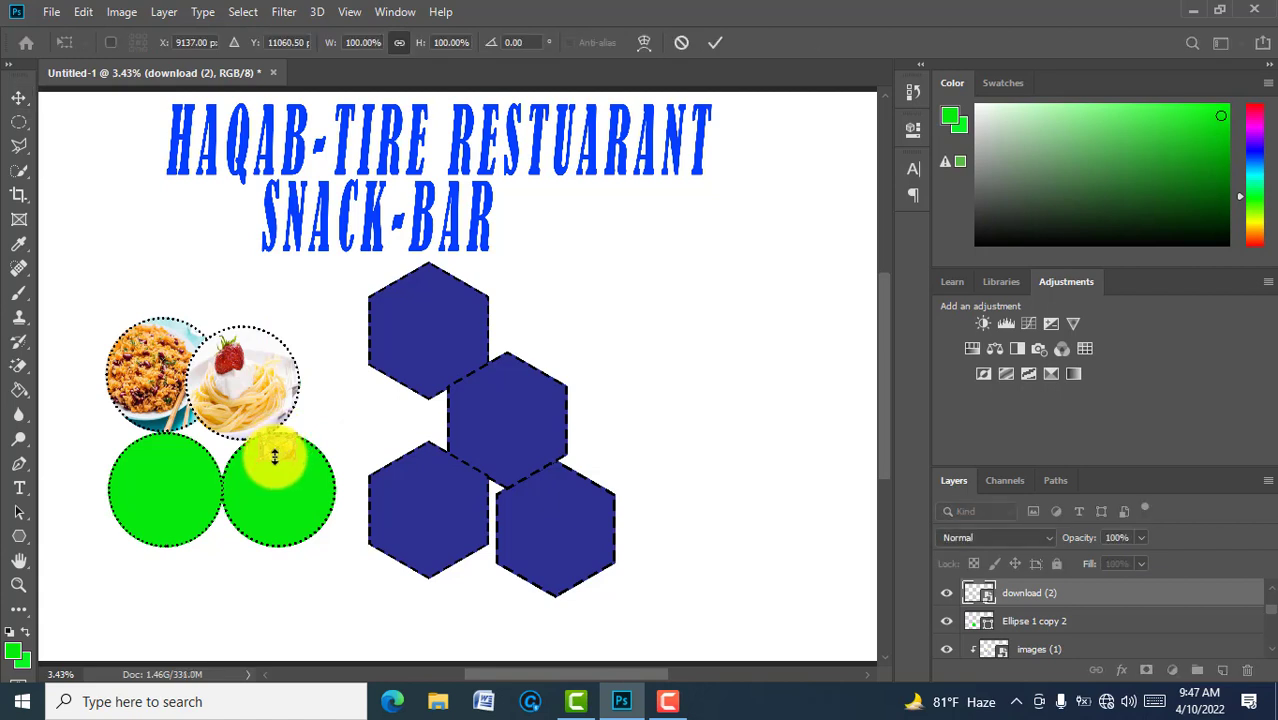
pyautogui.moveTo(274, 456); pyautogui.dragTo(224, 491)
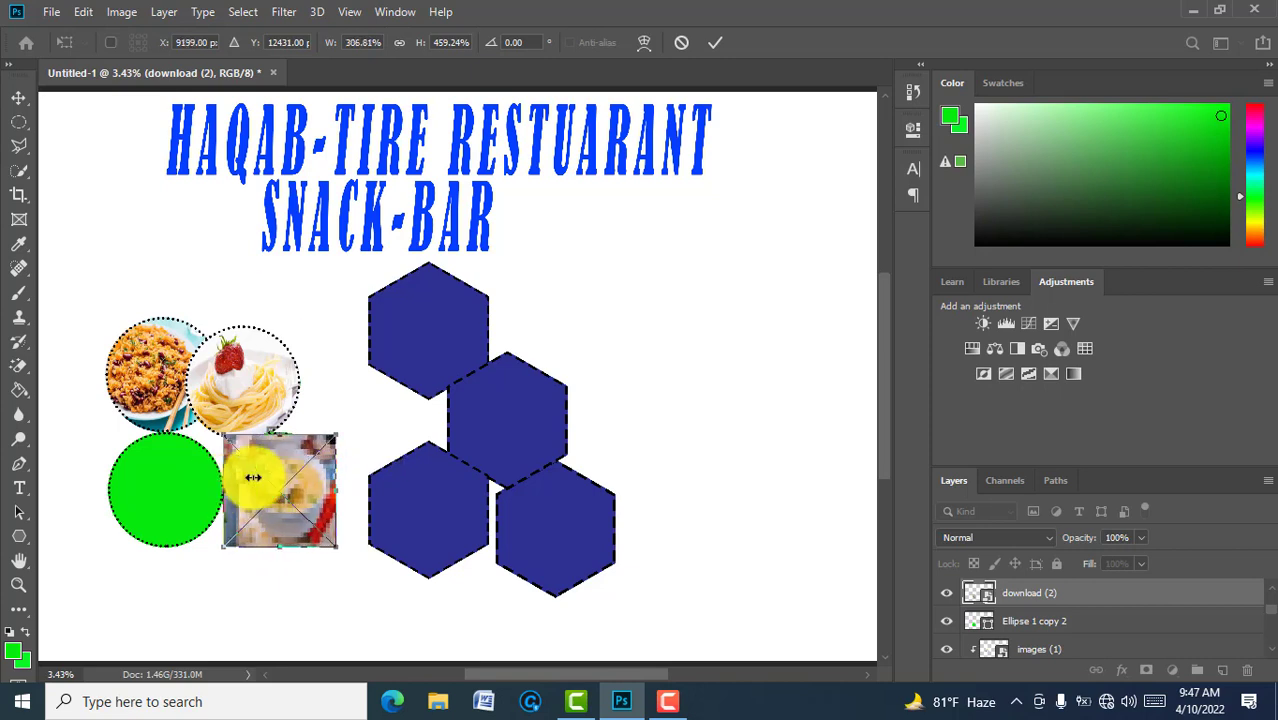
pyautogui.click(714, 44)
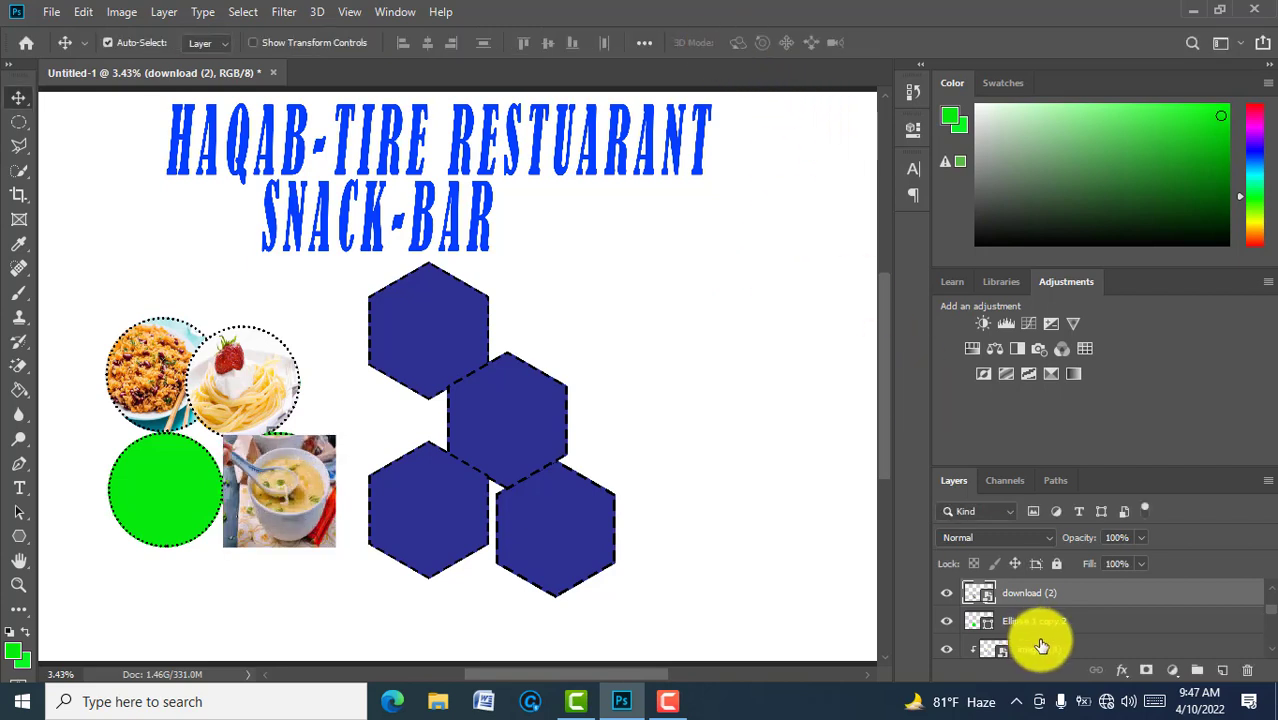
pyautogui.rightClick(1058, 597)
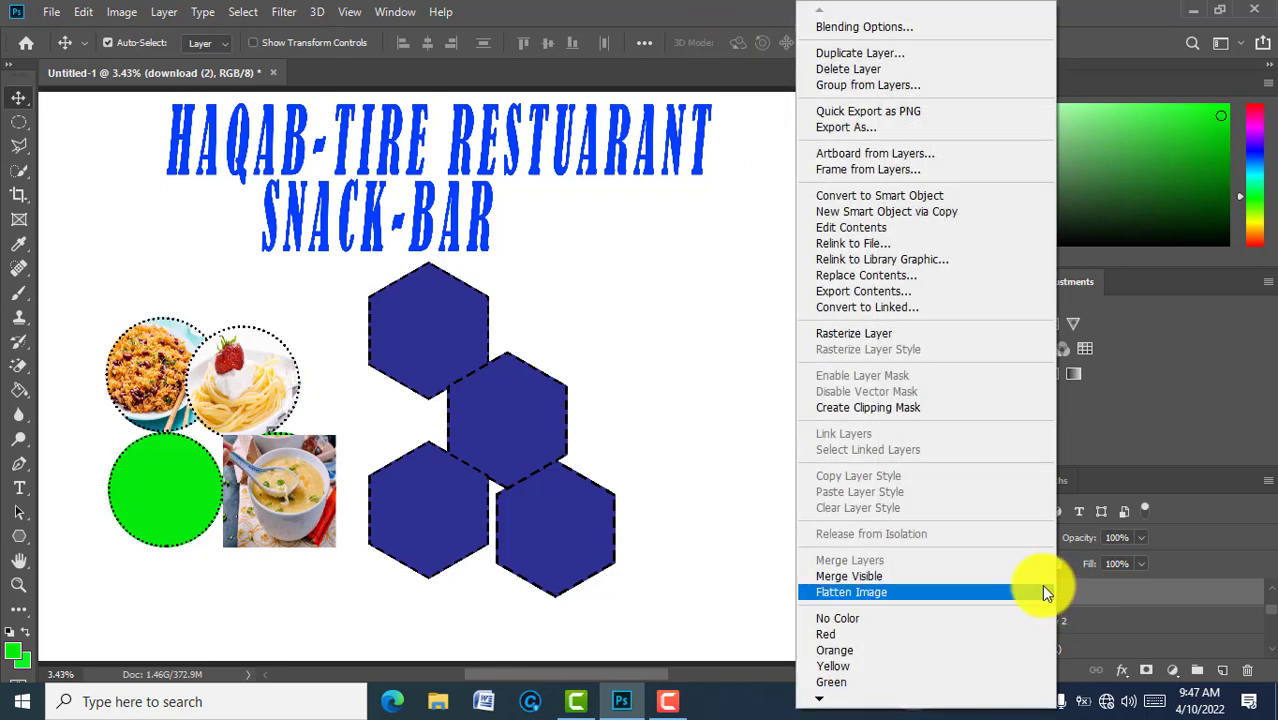
pyautogui.click(900, 408)
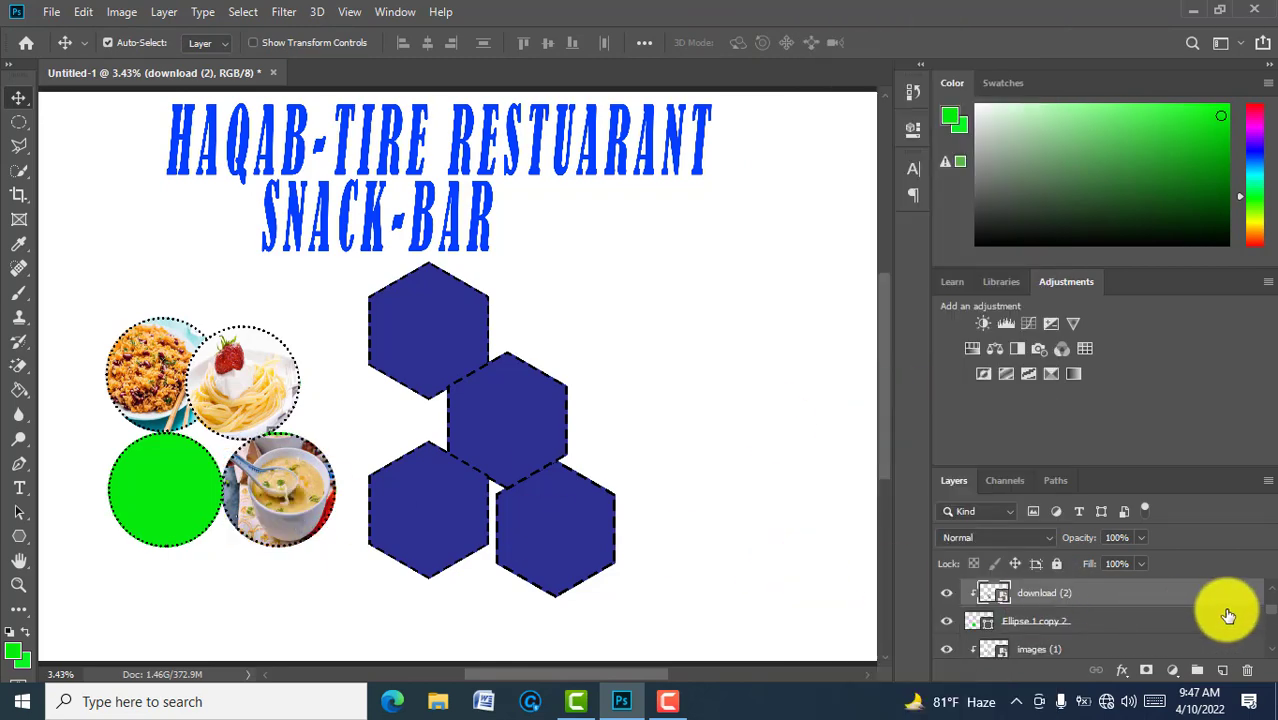
pyautogui.scroll(2, 1270, 592)
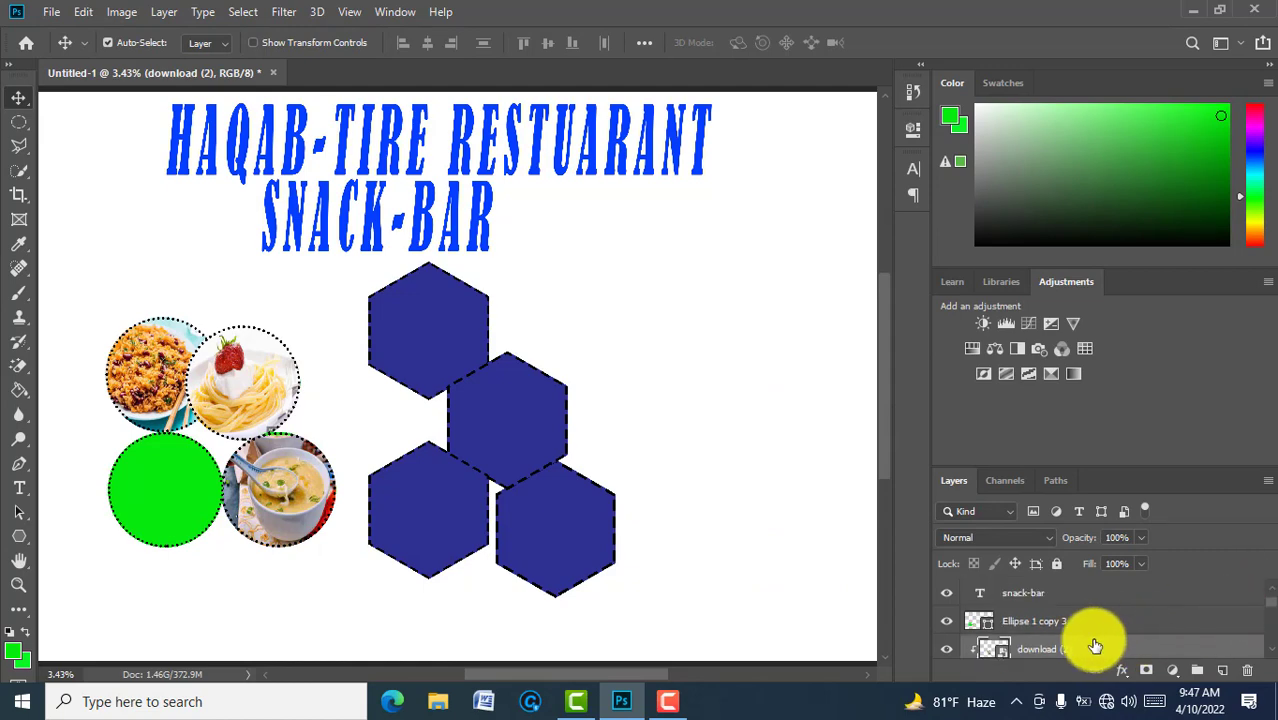
# Step: Embed the 'images' macaroni photo above the Ellipse 1 copy 3 layer
pyautogui.click(1060, 623)
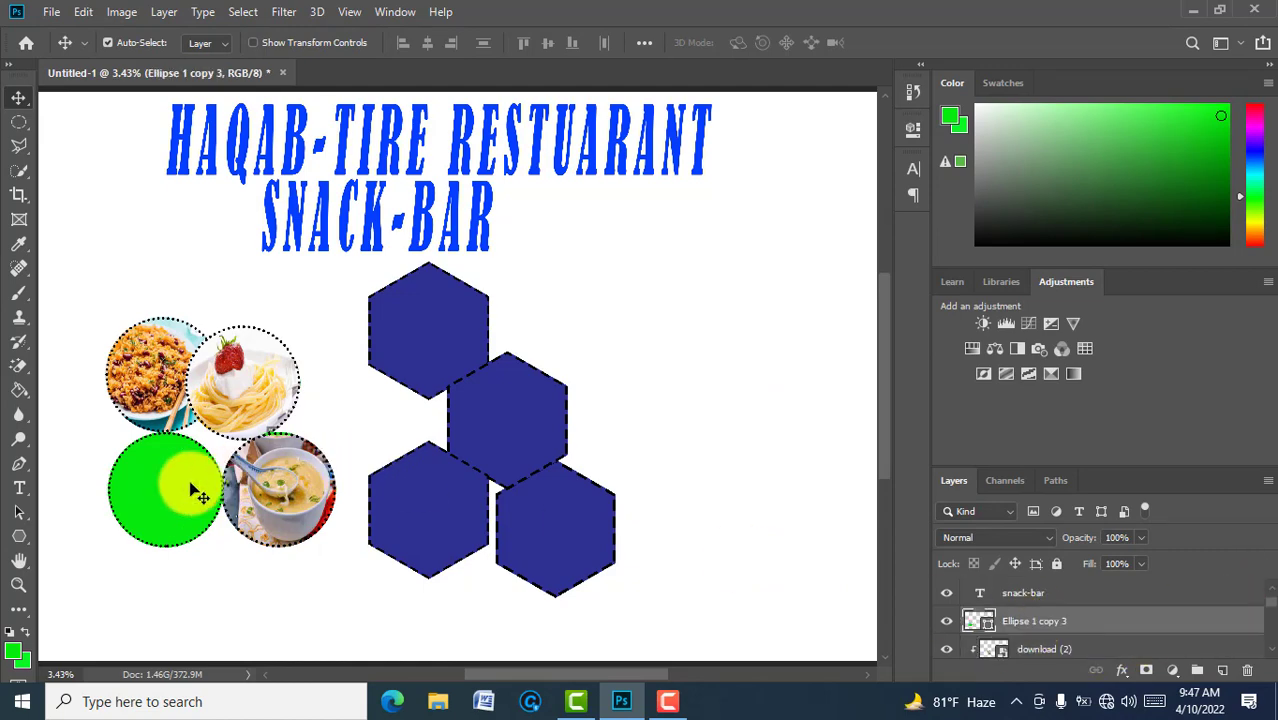
pyautogui.click(51, 11)
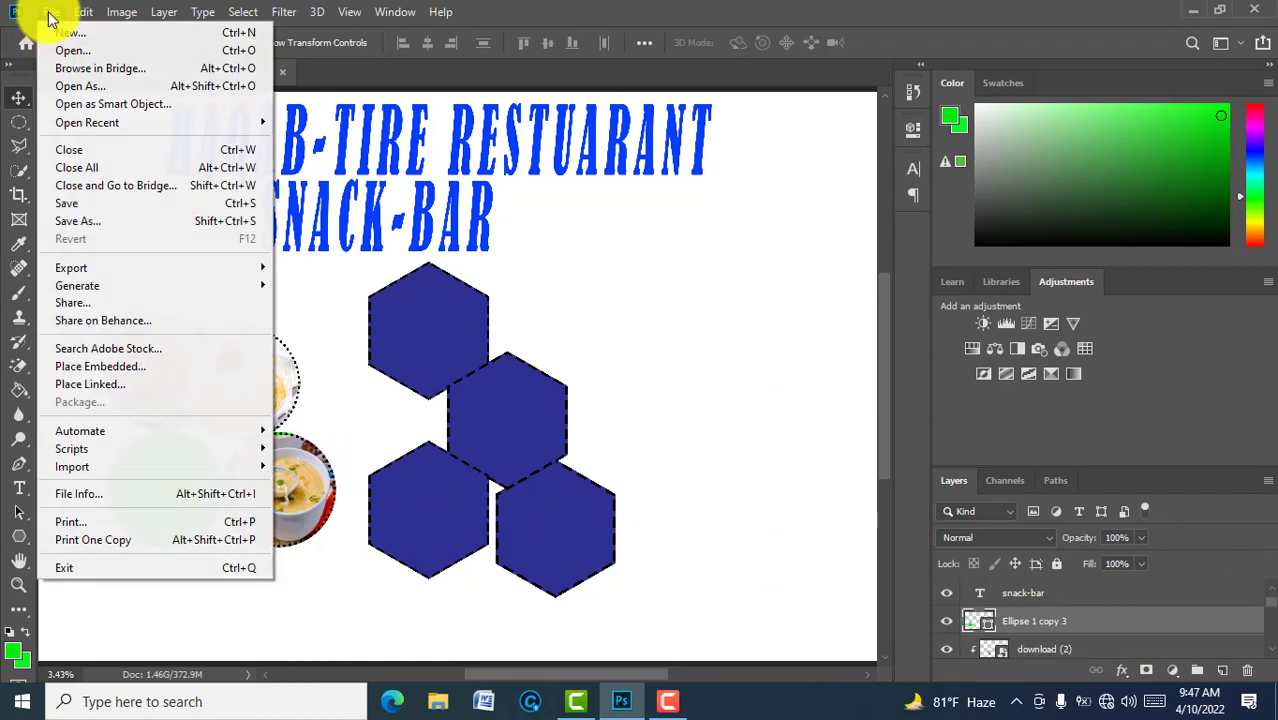
pyautogui.click(123, 364)
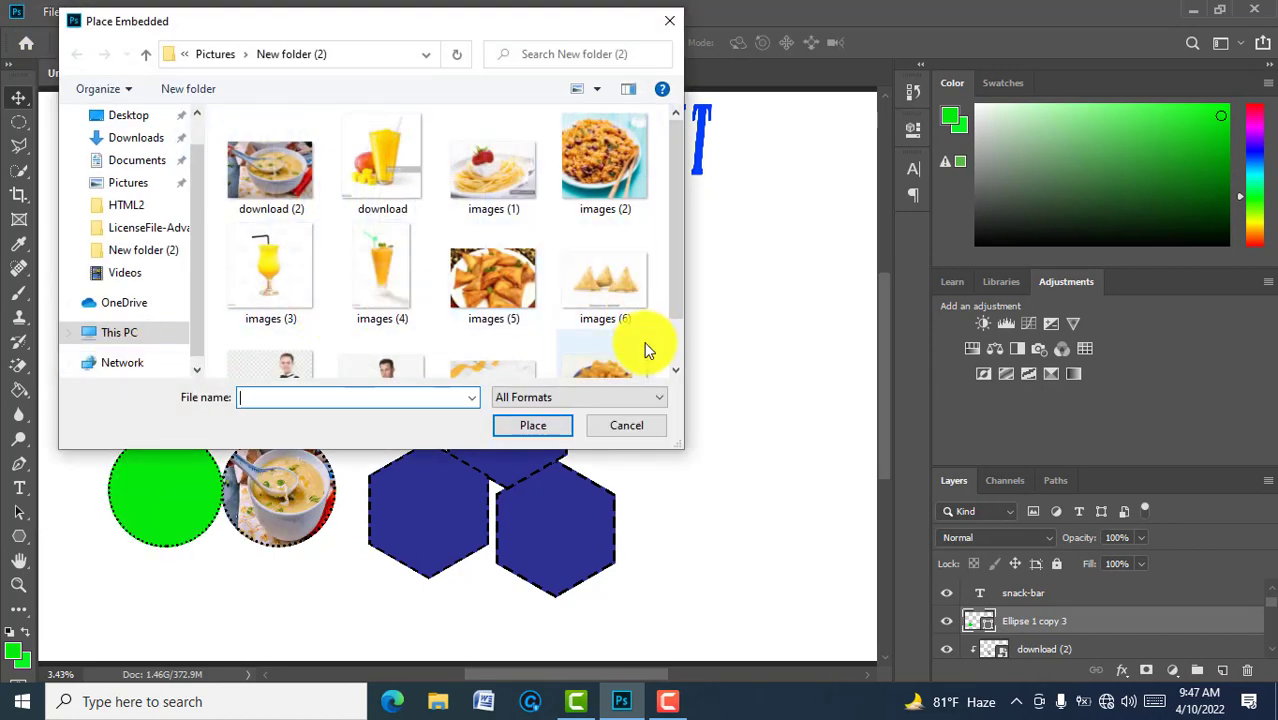
pyautogui.click(674, 360)
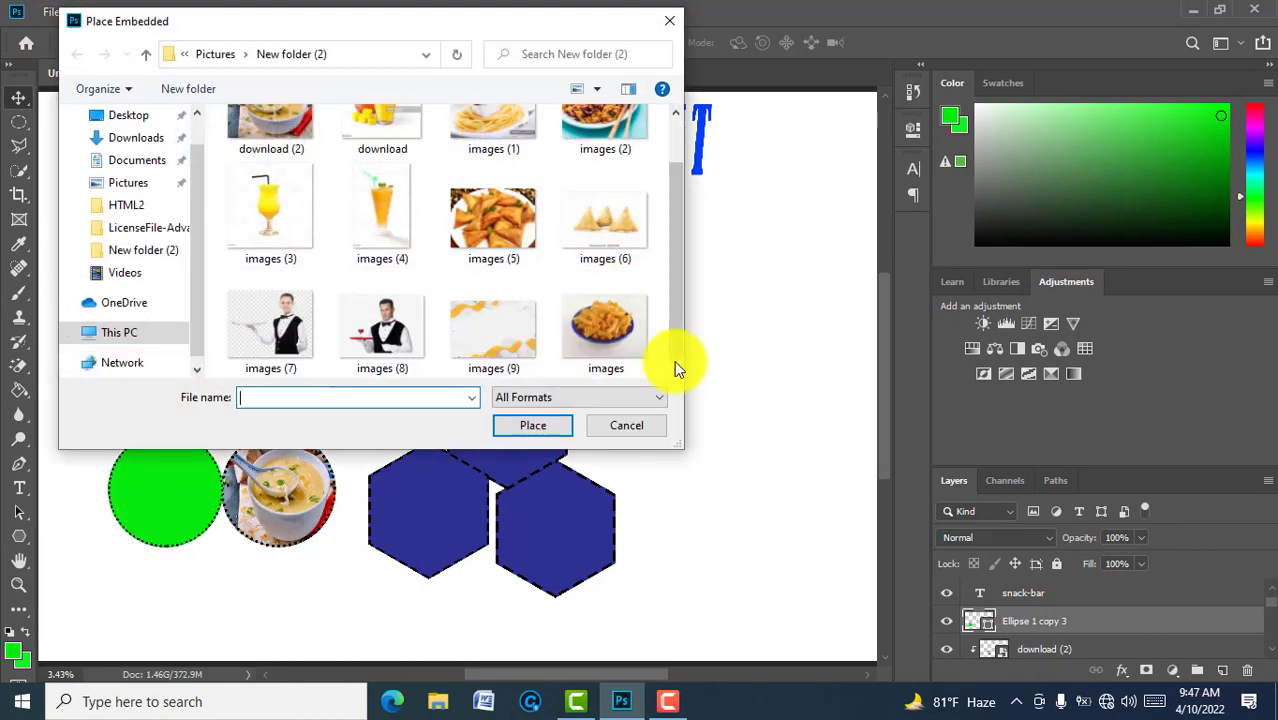
pyautogui.click(603, 335)
pyautogui.click(531, 428)
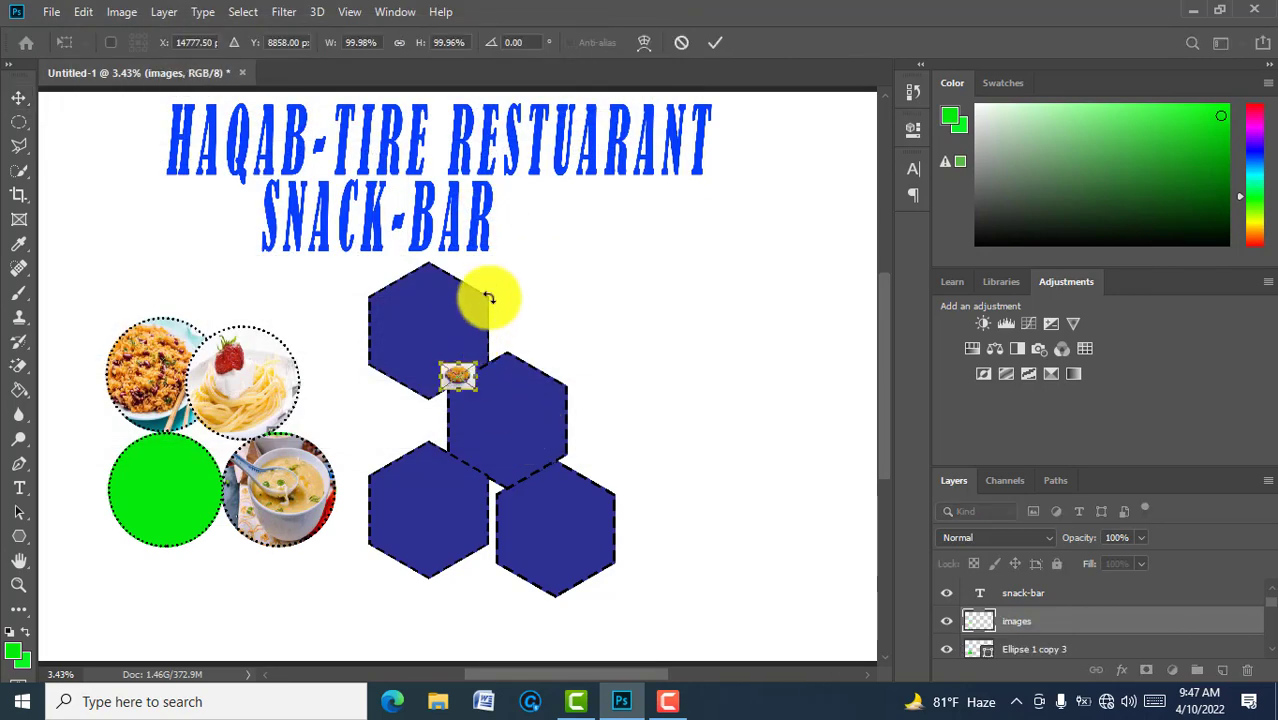
pyautogui.click(710, 45)
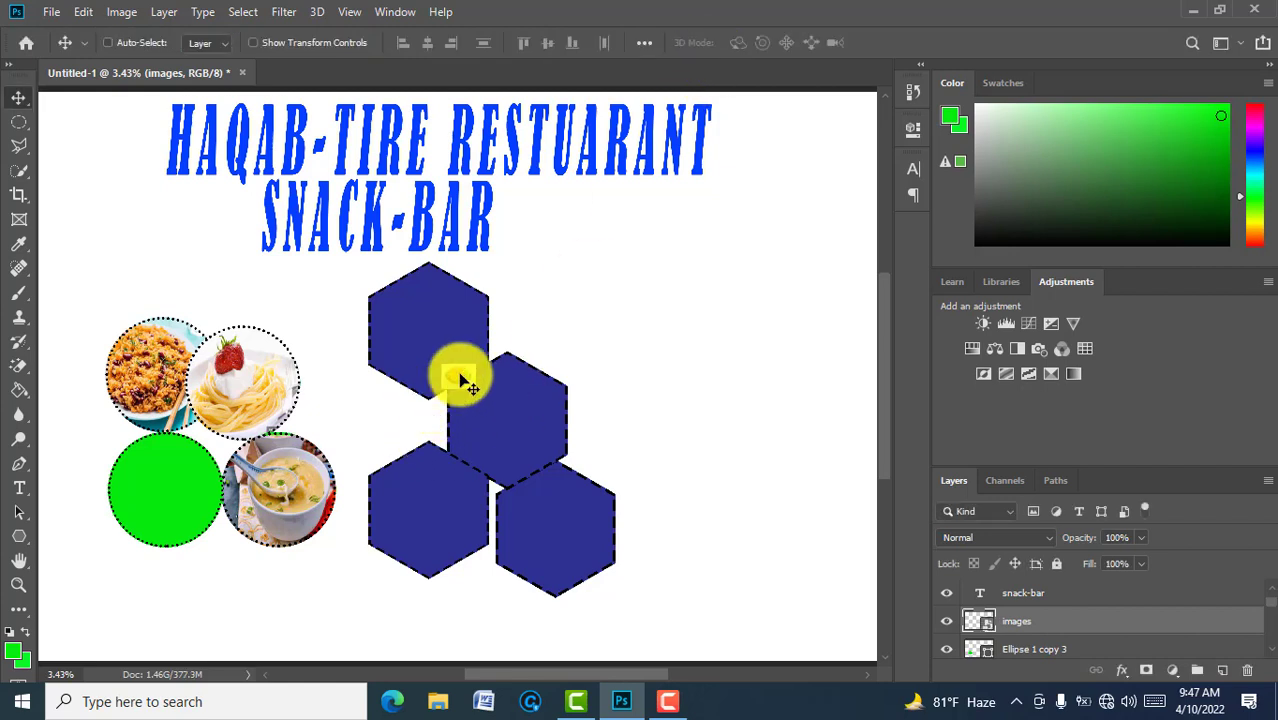
# Step: Scale the macaroni photo up to about 492% over the hexagons
pyautogui.hotkey('ctrl', 't')
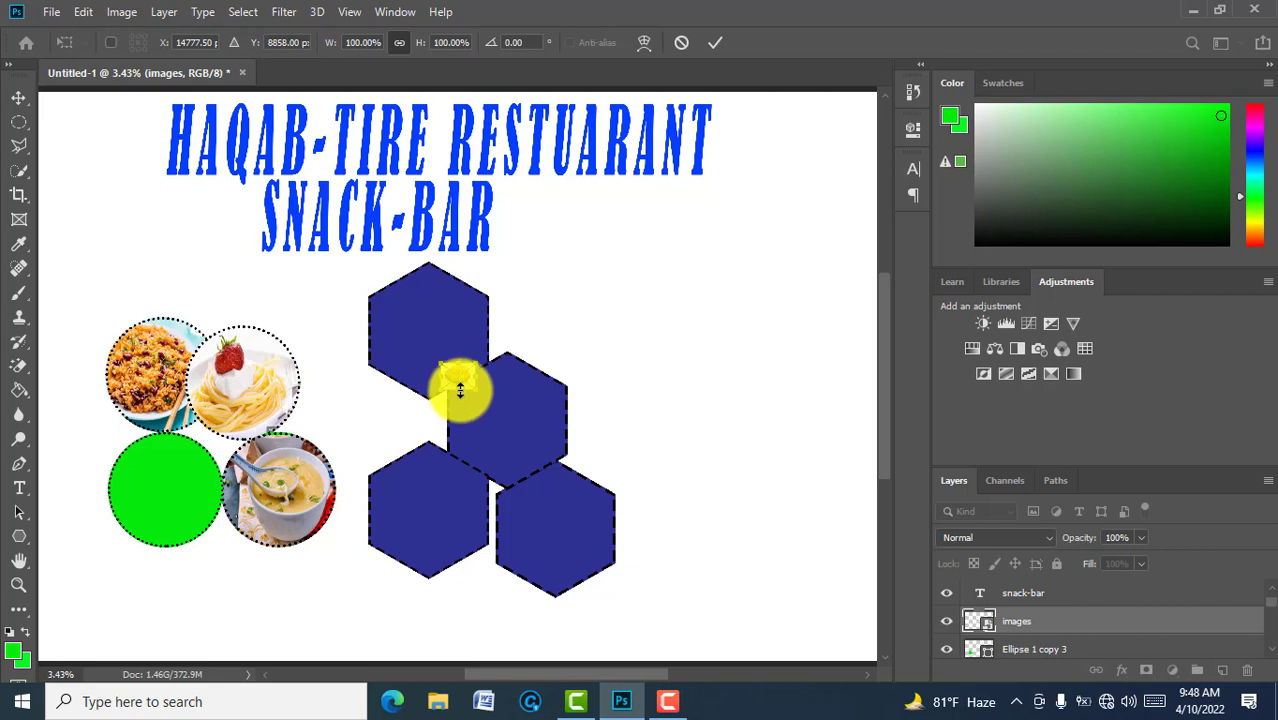
pyautogui.moveTo(460, 390); pyautogui.dragTo(490, 499)
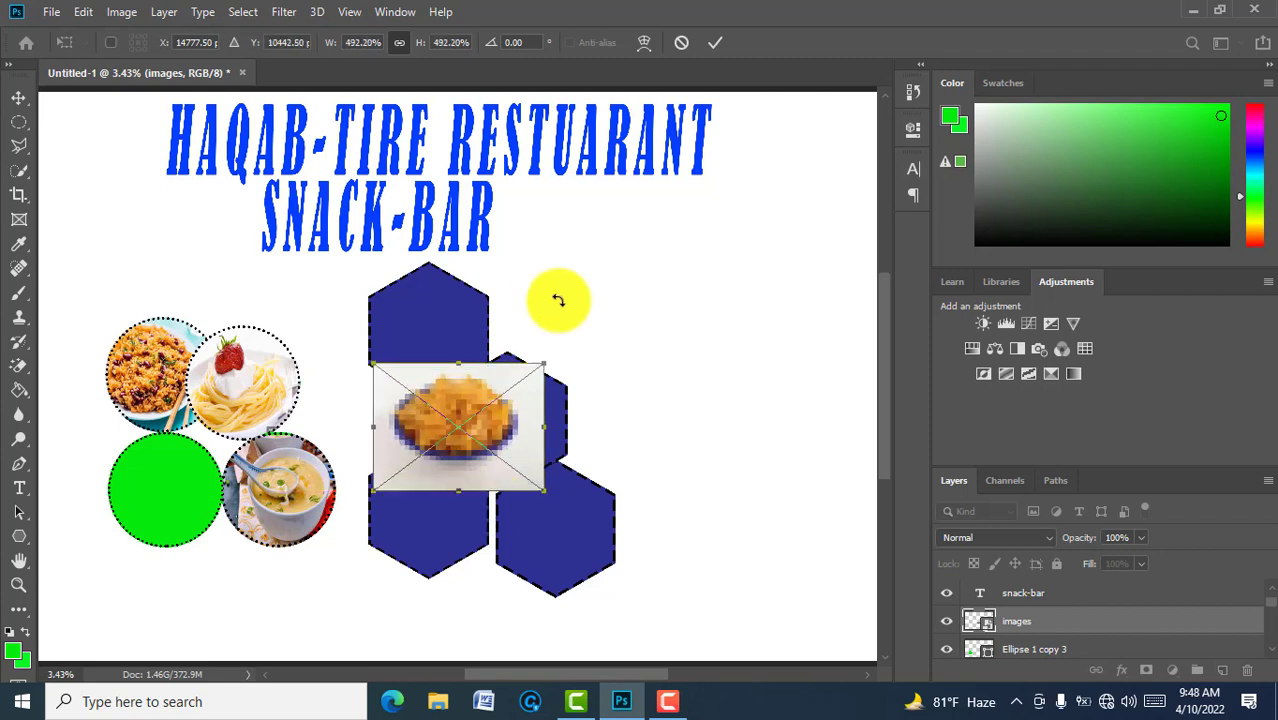
pyautogui.click(715, 44)
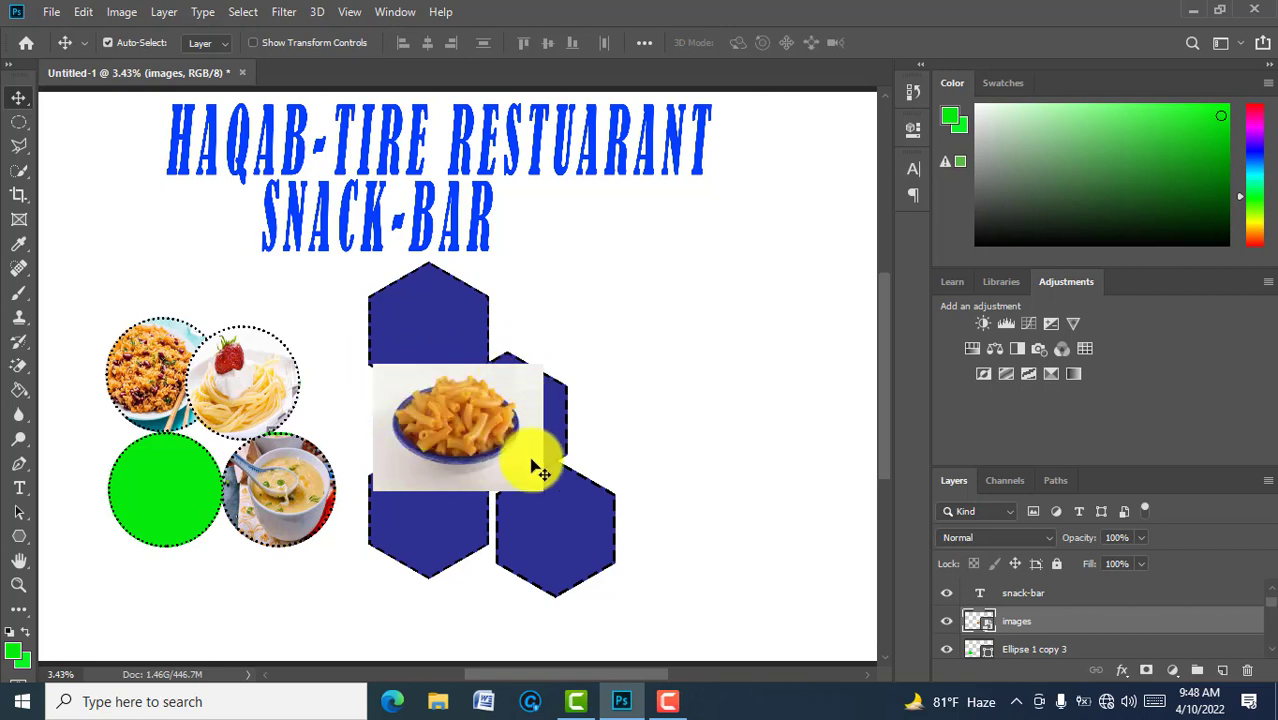
# Step: Rasterize the macaroni photo and remove its white background with the Magic Eraser
pyautogui.click(29, 395)
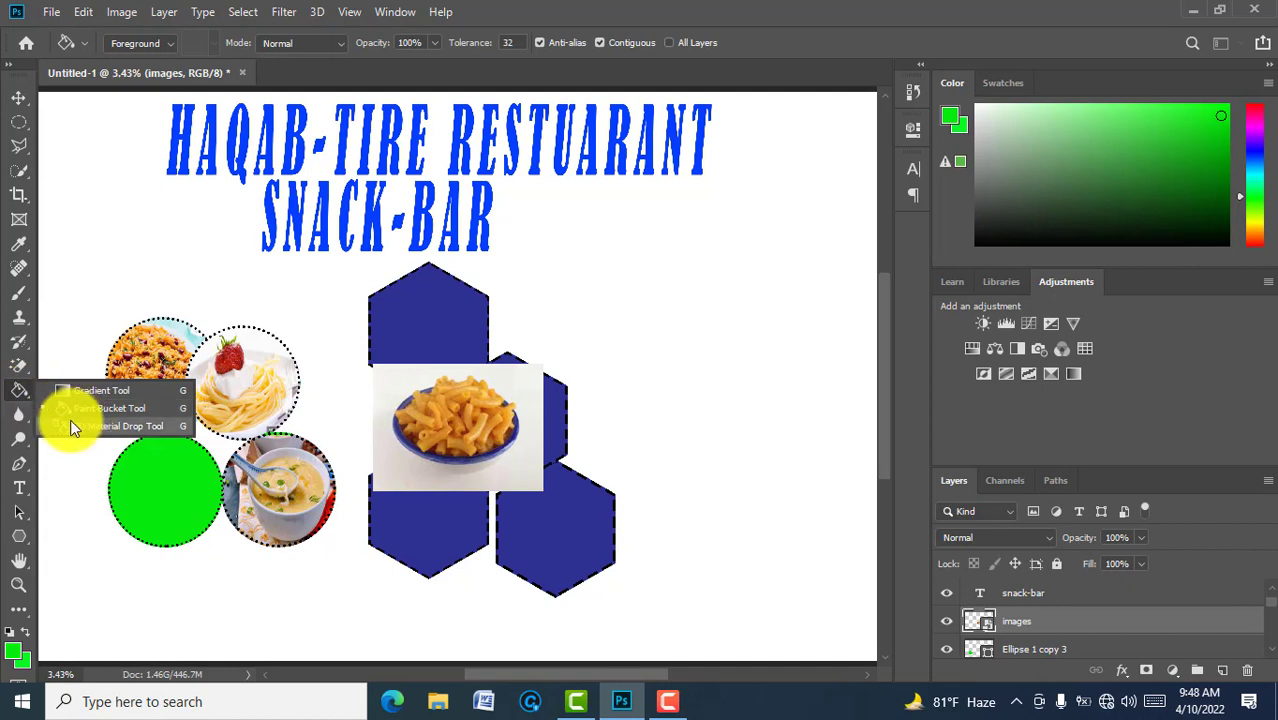
pyautogui.click(29, 367)
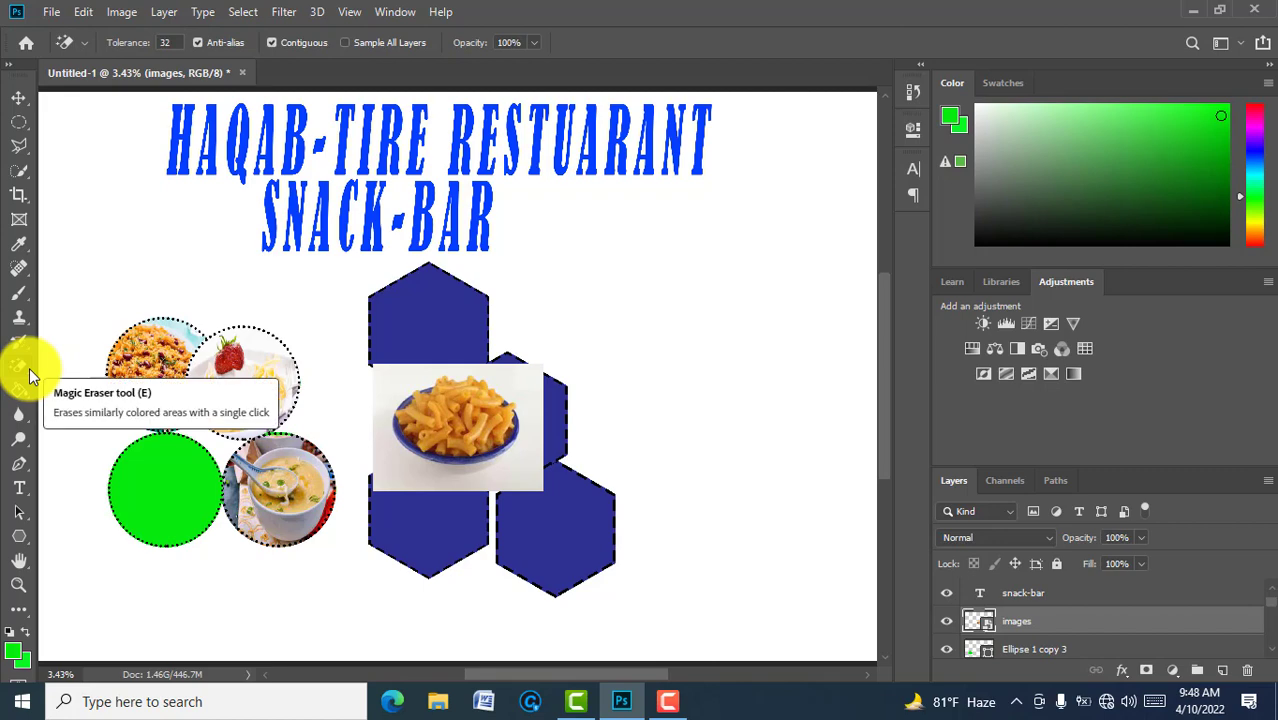
pyautogui.rightClick(29, 367)
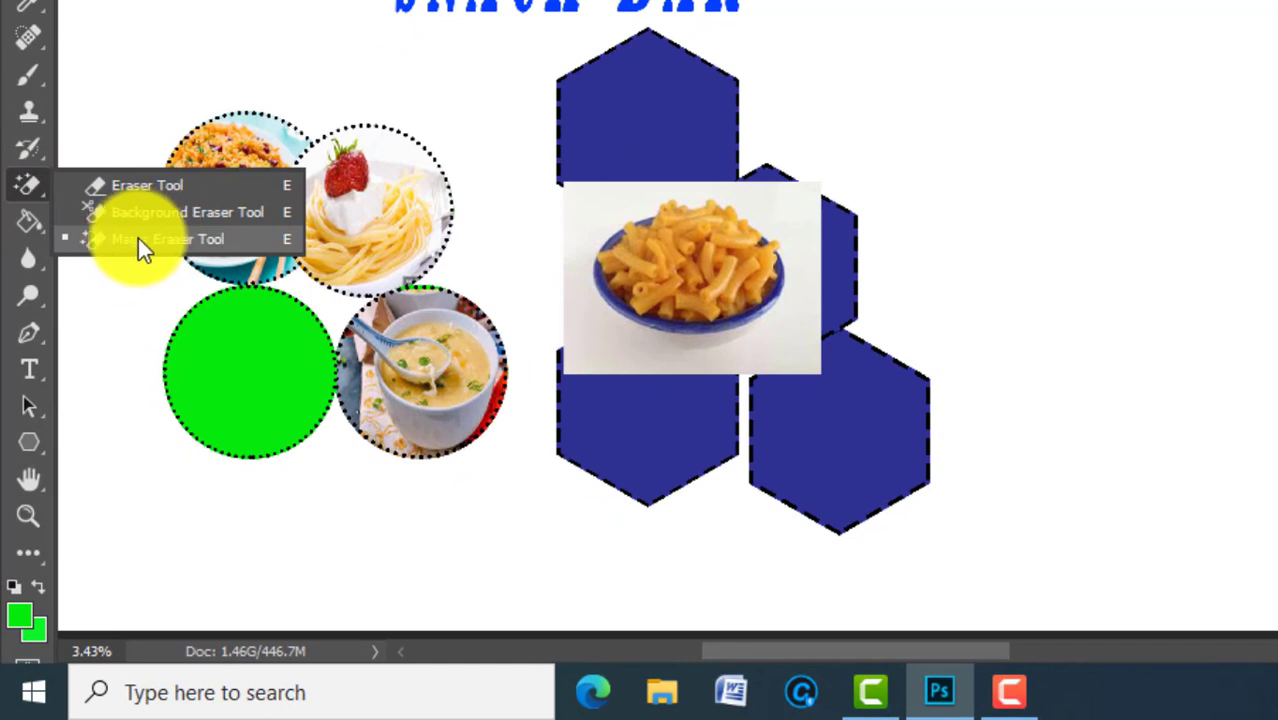
pyautogui.click(178, 241)
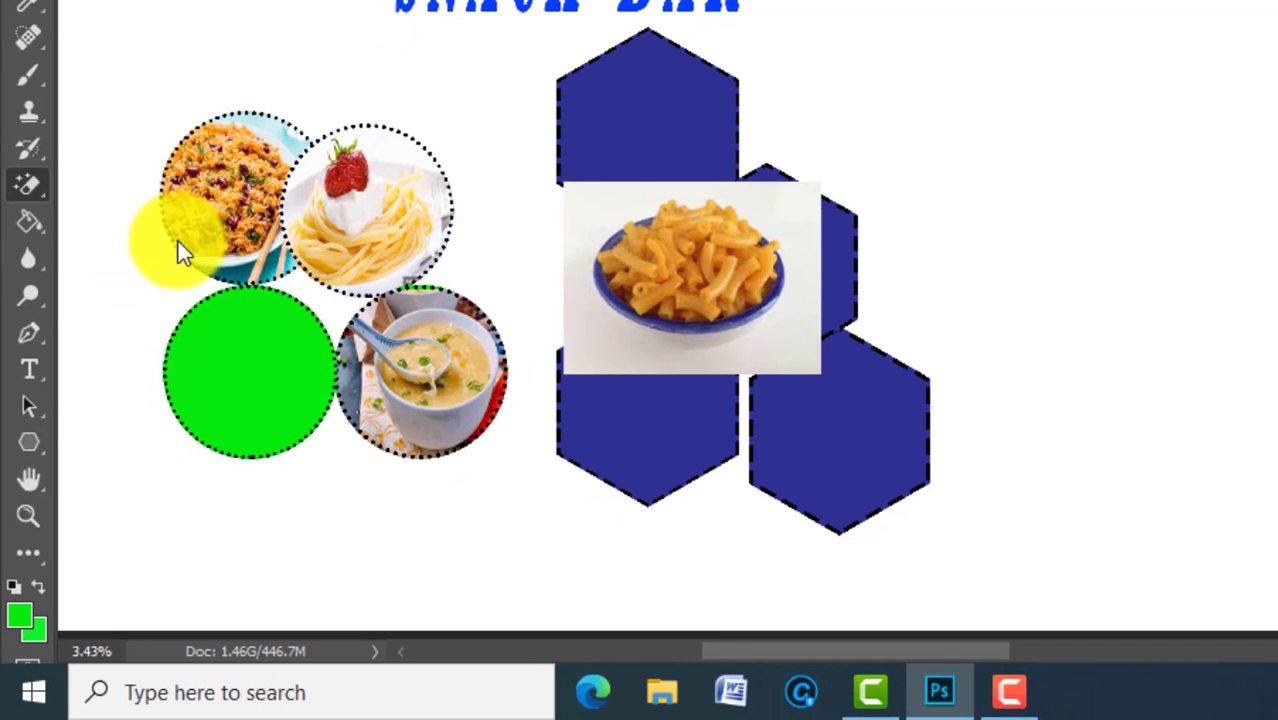
pyautogui.click(589, 221)
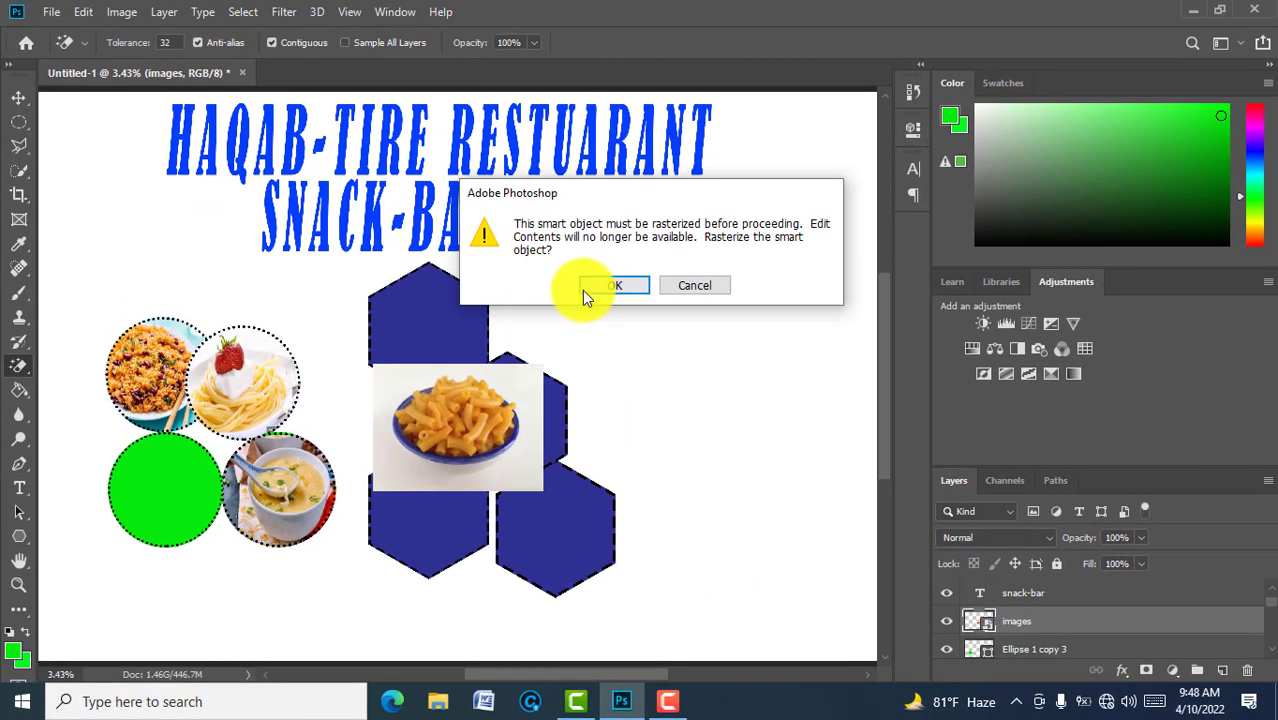
pyautogui.click(594, 285)
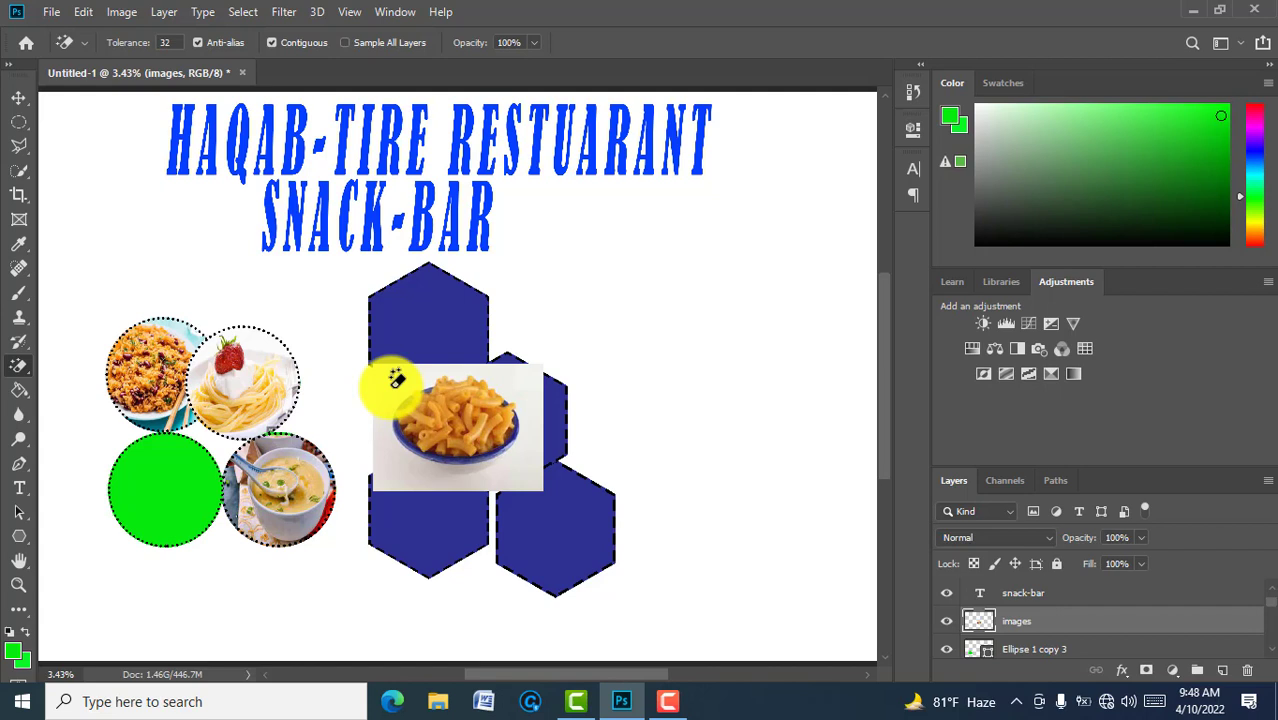
pyautogui.click(397, 380)
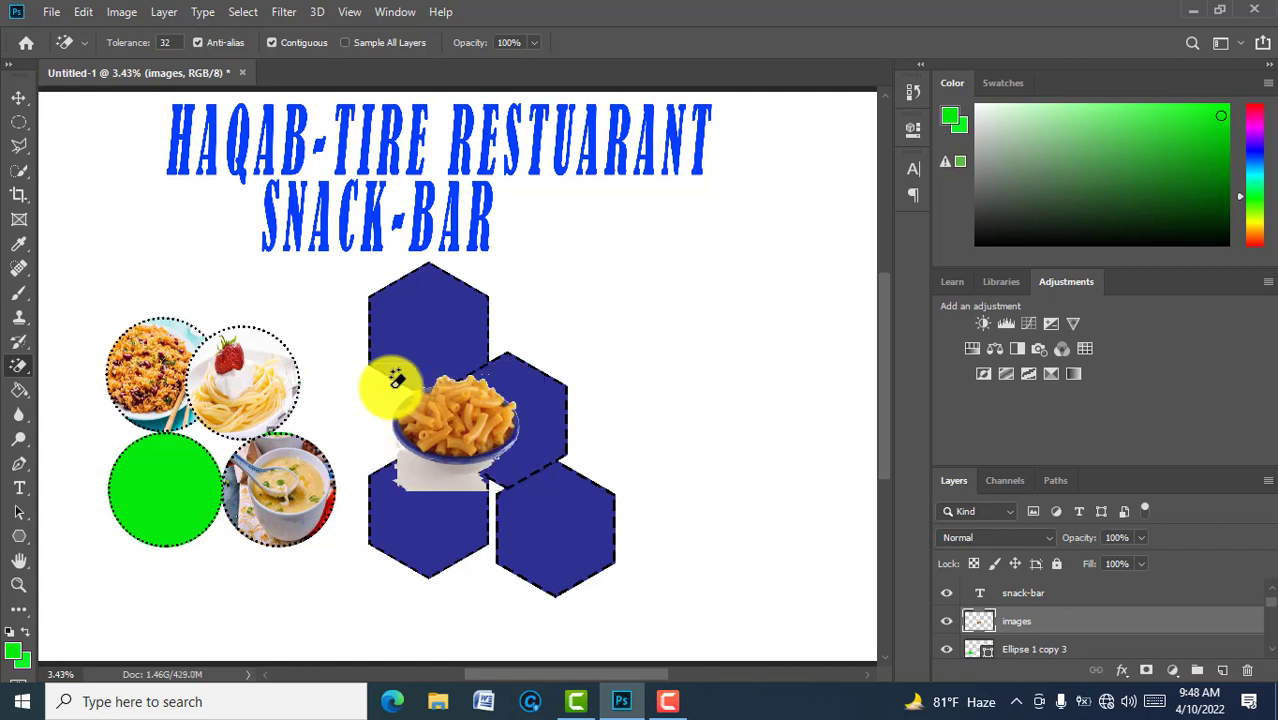
pyautogui.click(426, 482)
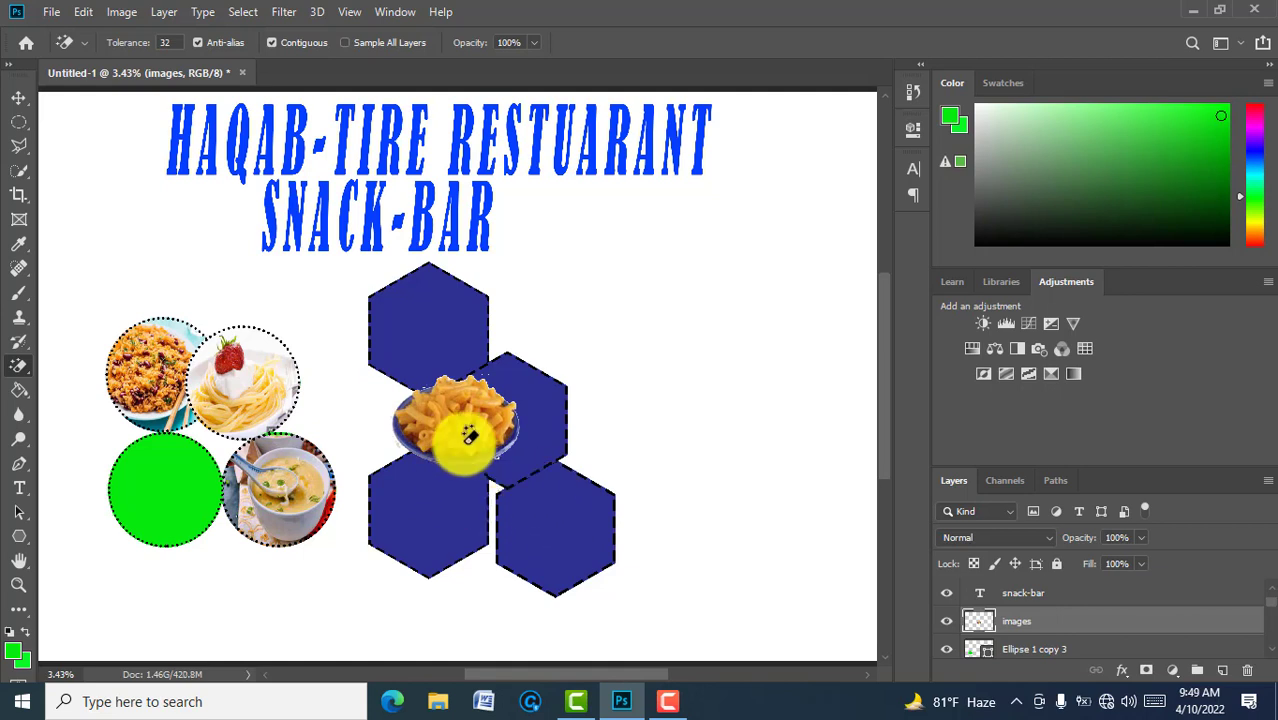
# Step: Move the macaroni bowl onto the lower-left green circle and stretch it taller
pyautogui.press('v')
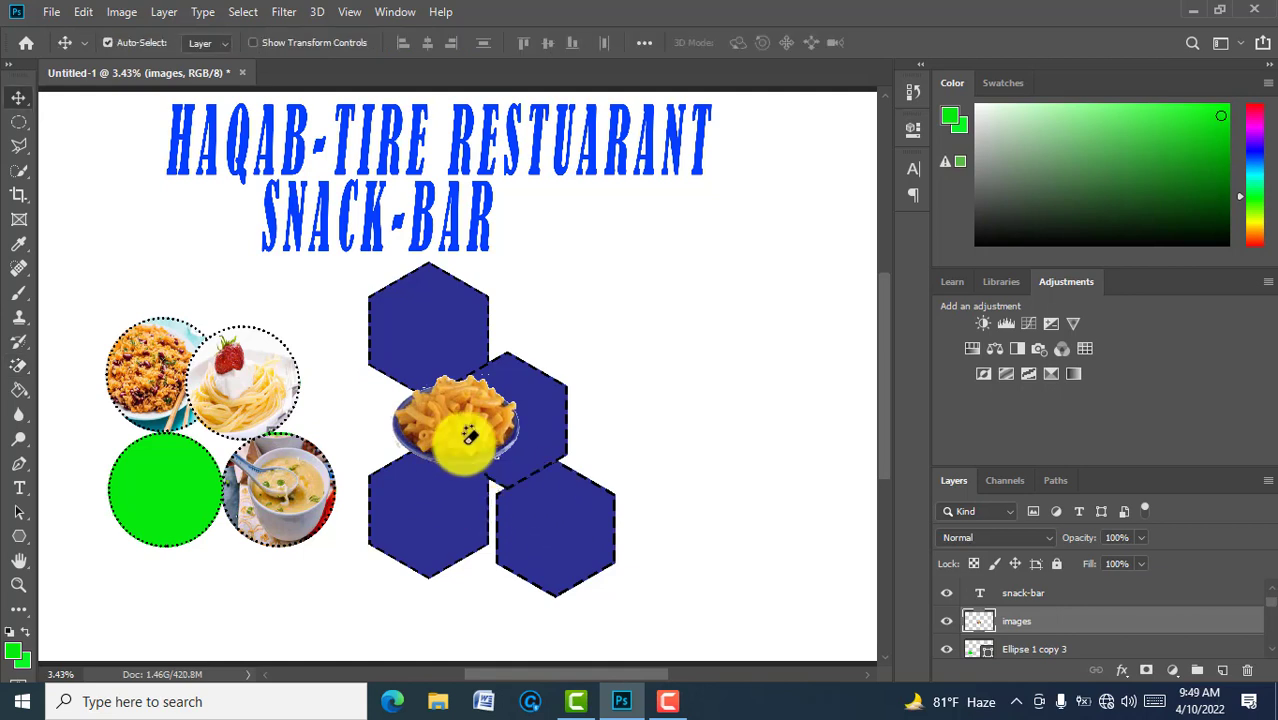
pyautogui.moveTo(469, 435); pyautogui.dragTo(179, 500)
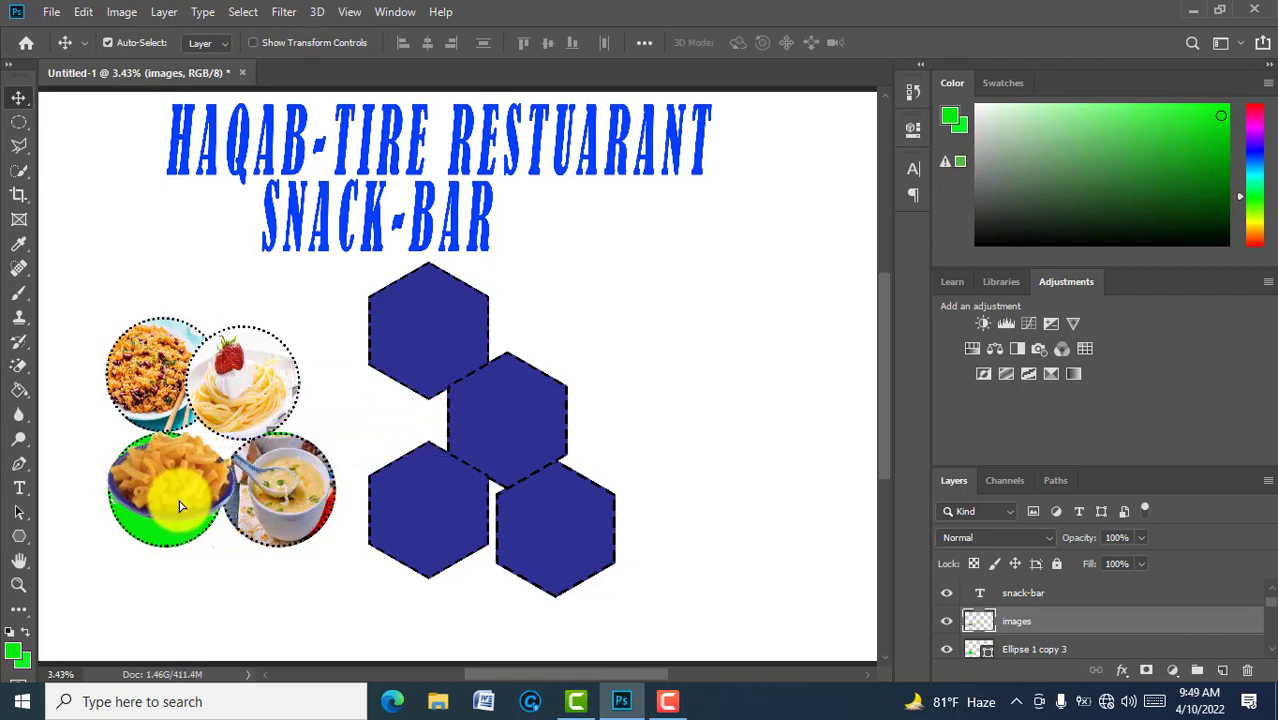
pyautogui.hotkey('ctrl', 't')
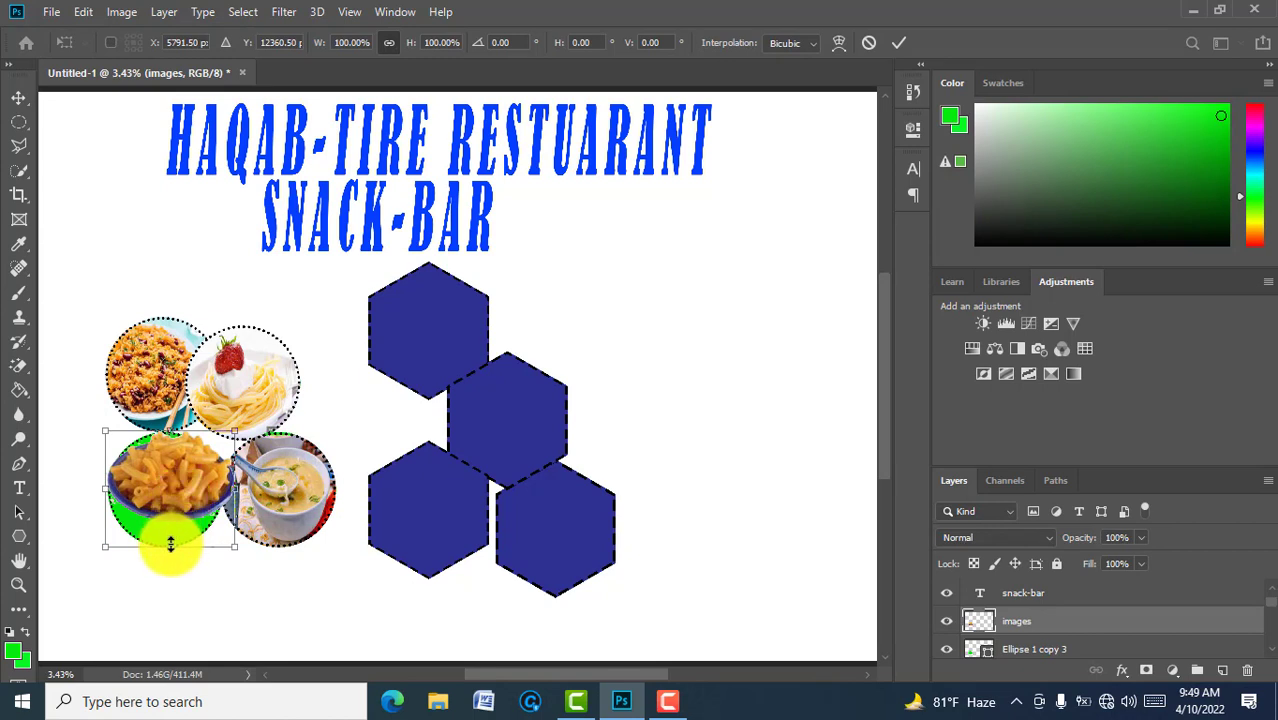
pyautogui.moveTo(170, 545); pyautogui.dragTo(170, 567)
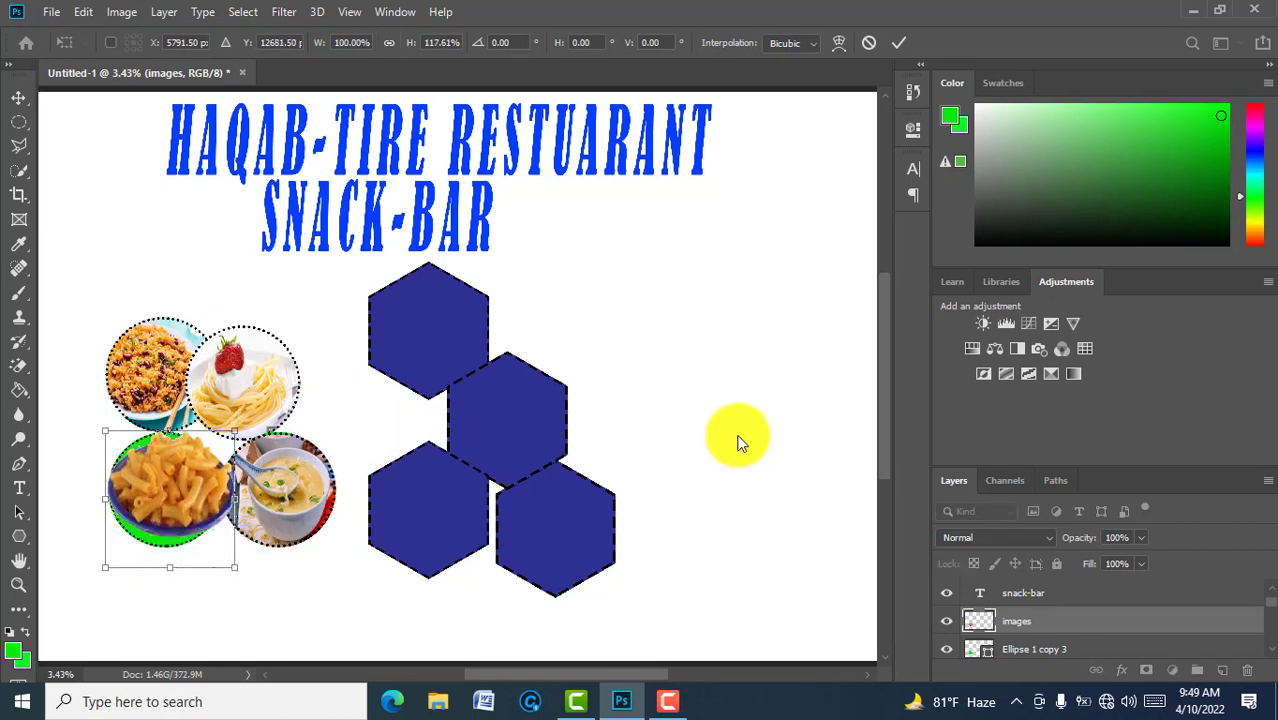
pyautogui.click(897, 44)
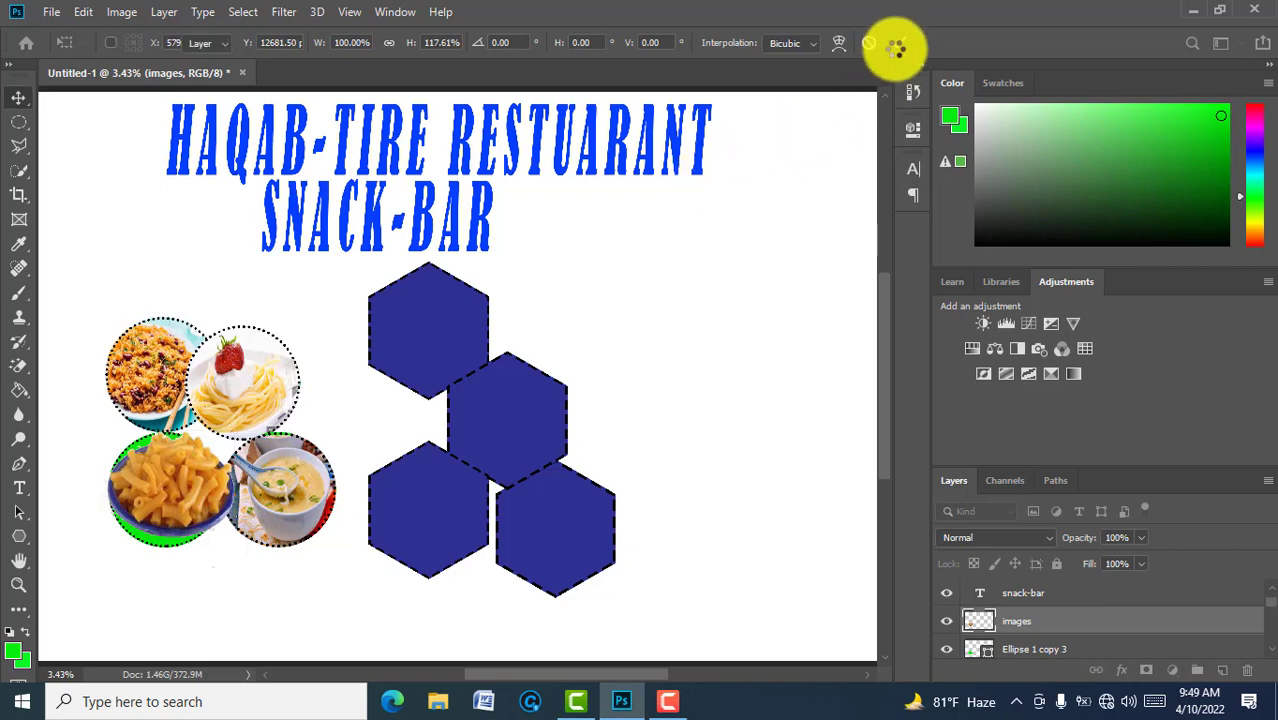
# Step: Clip the bowl into the lower-left circle, shrink it to about 79% × 85%, and nudge it into place
pyautogui.rightClick(1048, 622)
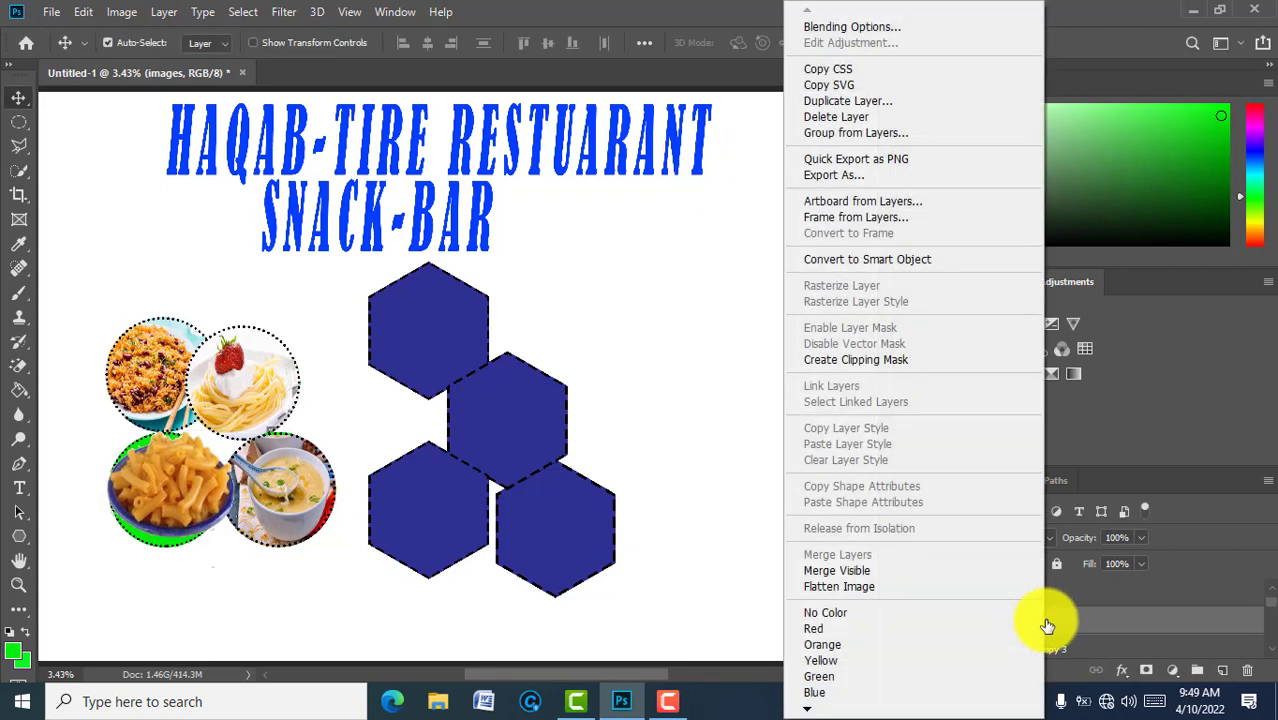
pyautogui.click(873, 359)
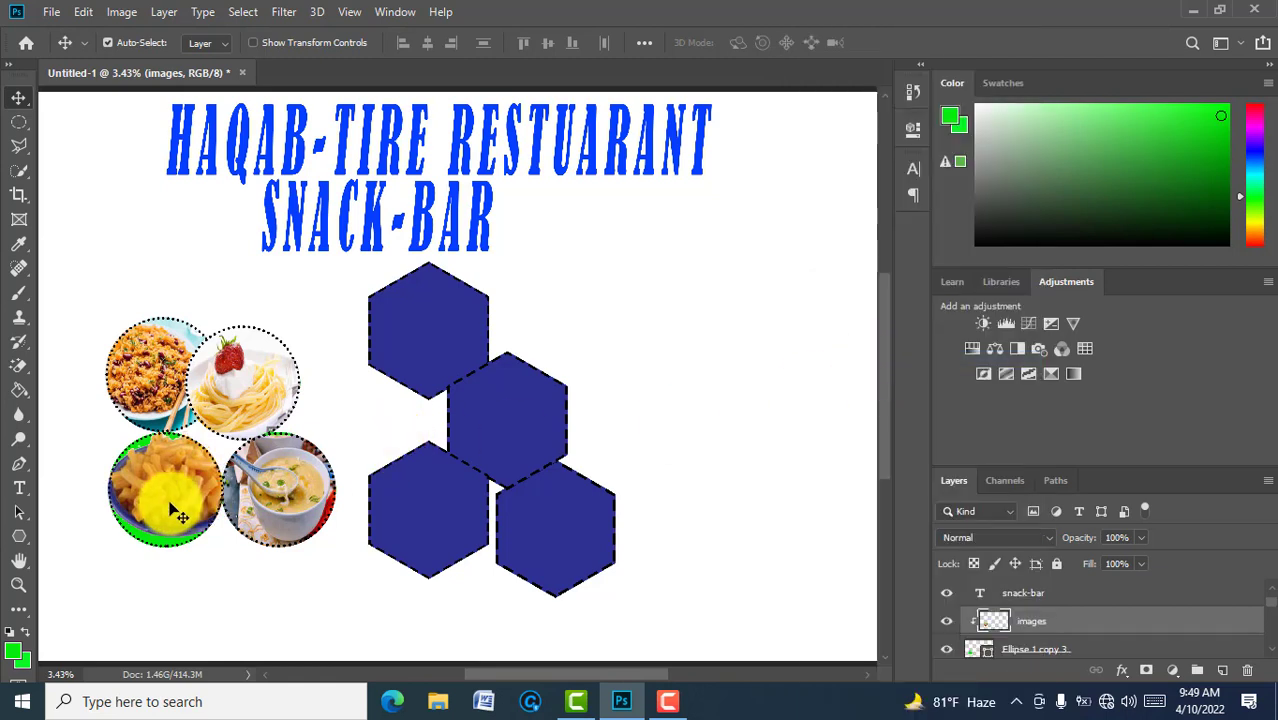
pyautogui.hotkey('ctrl', 't')
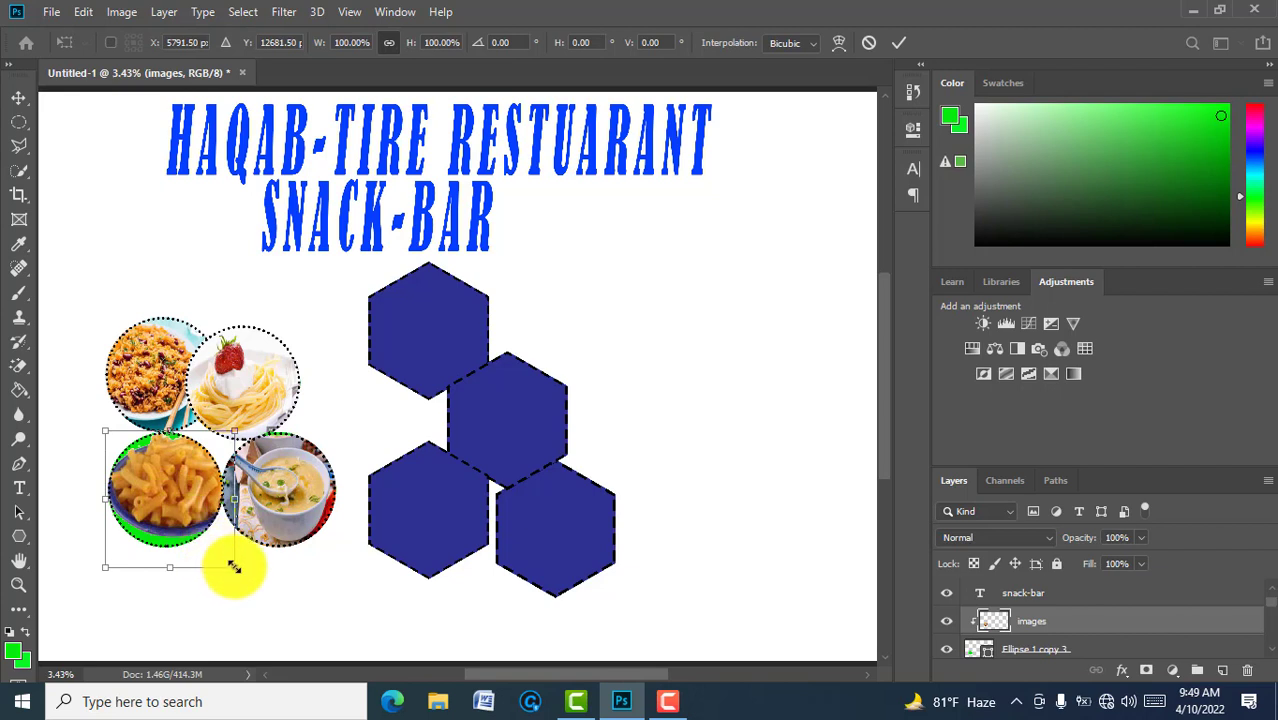
pyautogui.moveTo(233, 566); pyautogui.dragTo(208, 546)
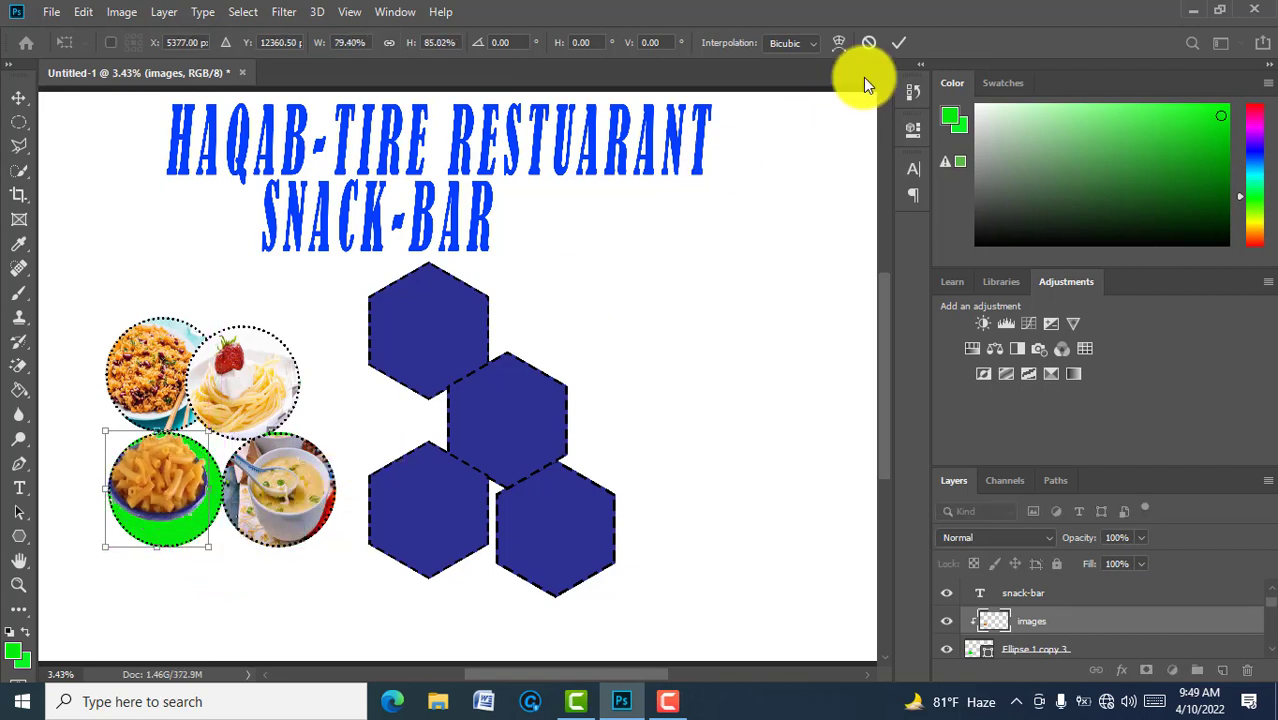
pyautogui.click(893, 44)
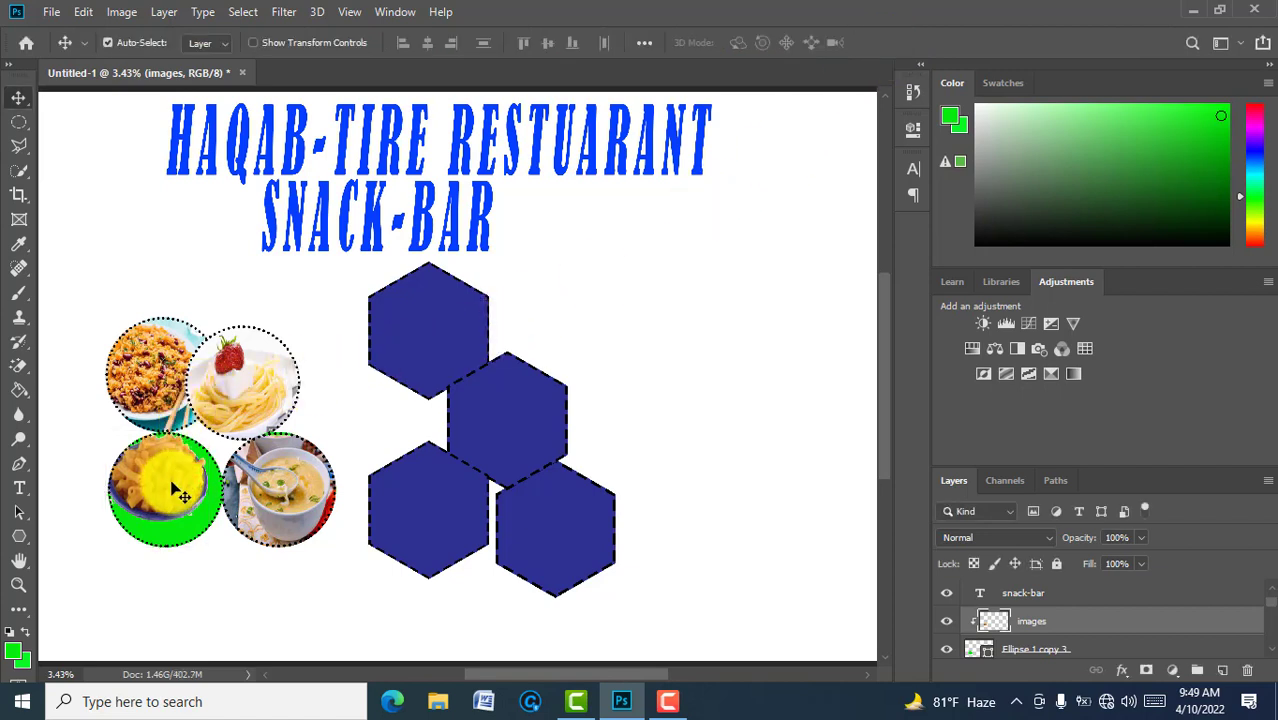
pyautogui.moveTo(172, 484); pyautogui.dragTo(177, 493)
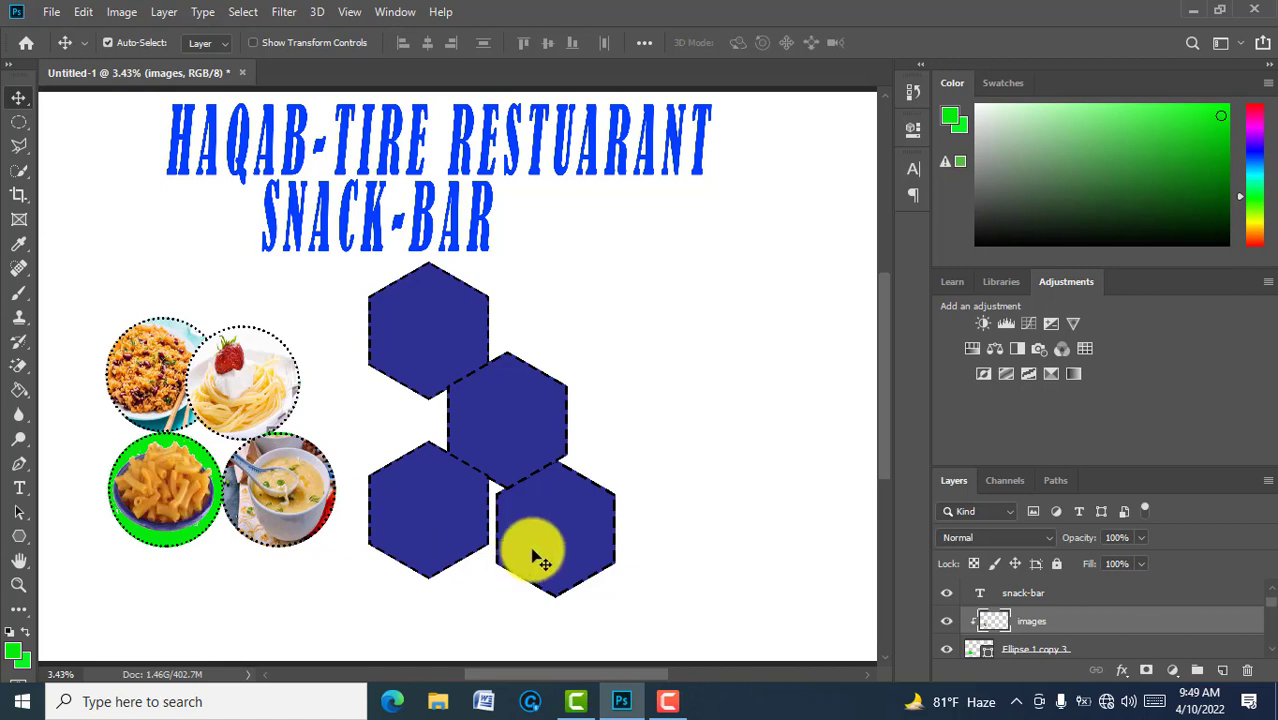
pyautogui.click(1272, 656)
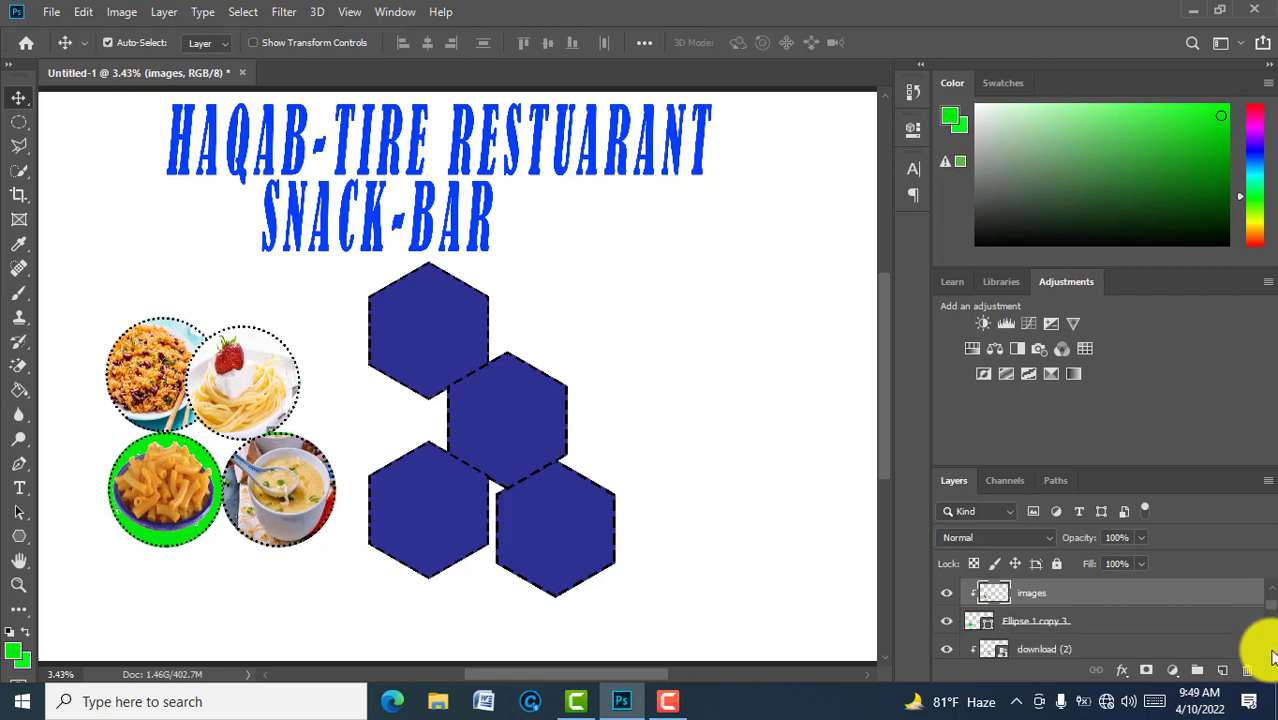
pyautogui.click(1272, 656)
pyautogui.click(1272, 656)
pyautogui.click(1272, 656)
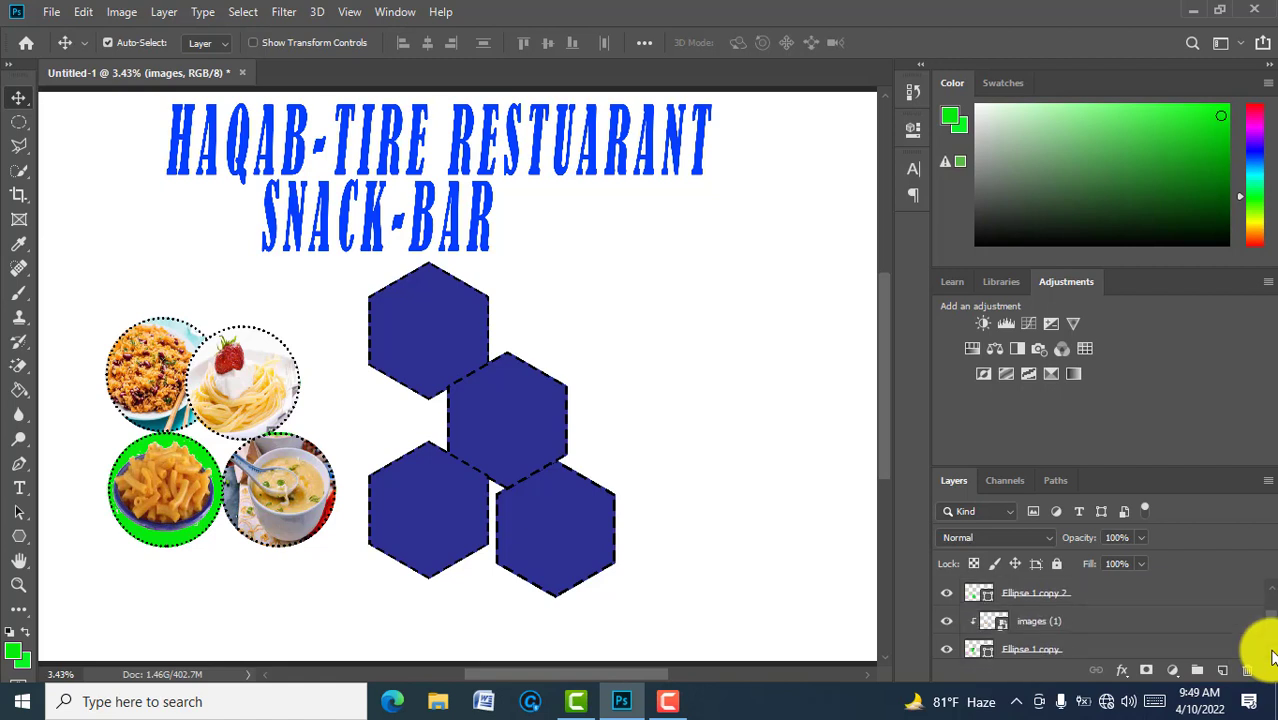
pyautogui.click(1272, 656)
pyautogui.click(1272, 656)
pyautogui.click(1272, 656)
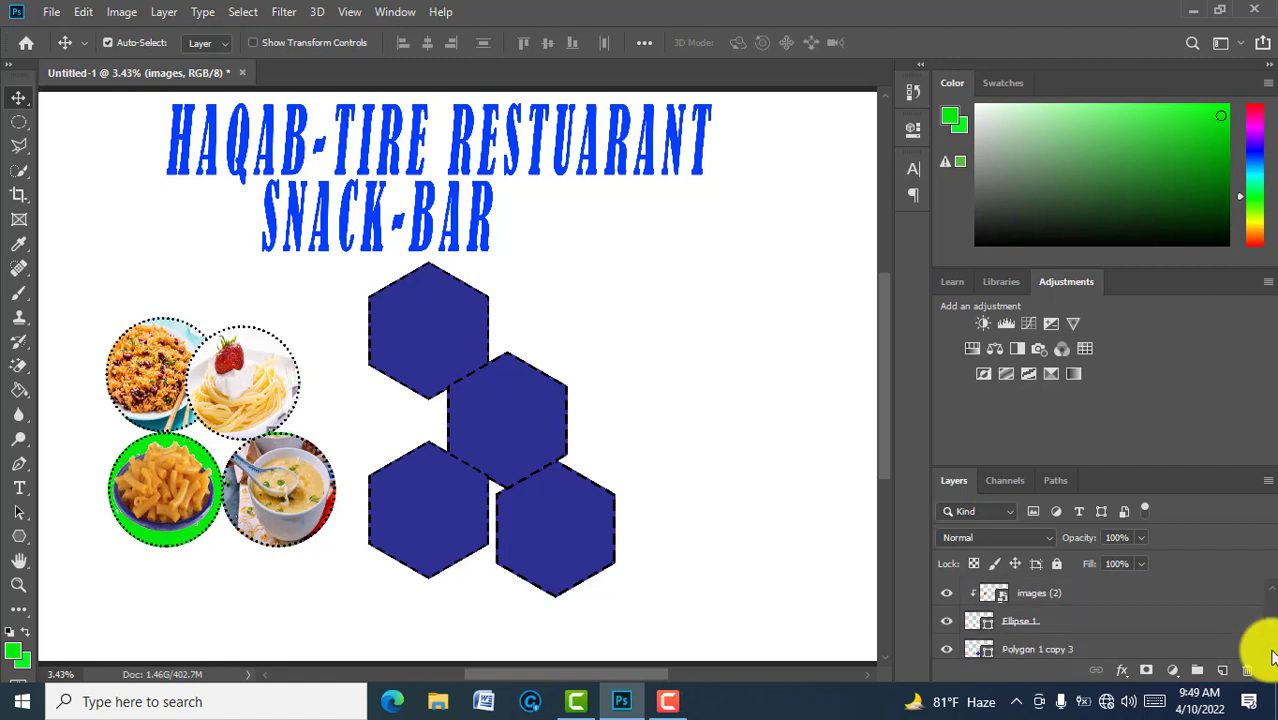
pyautogui.click(1272, 656)
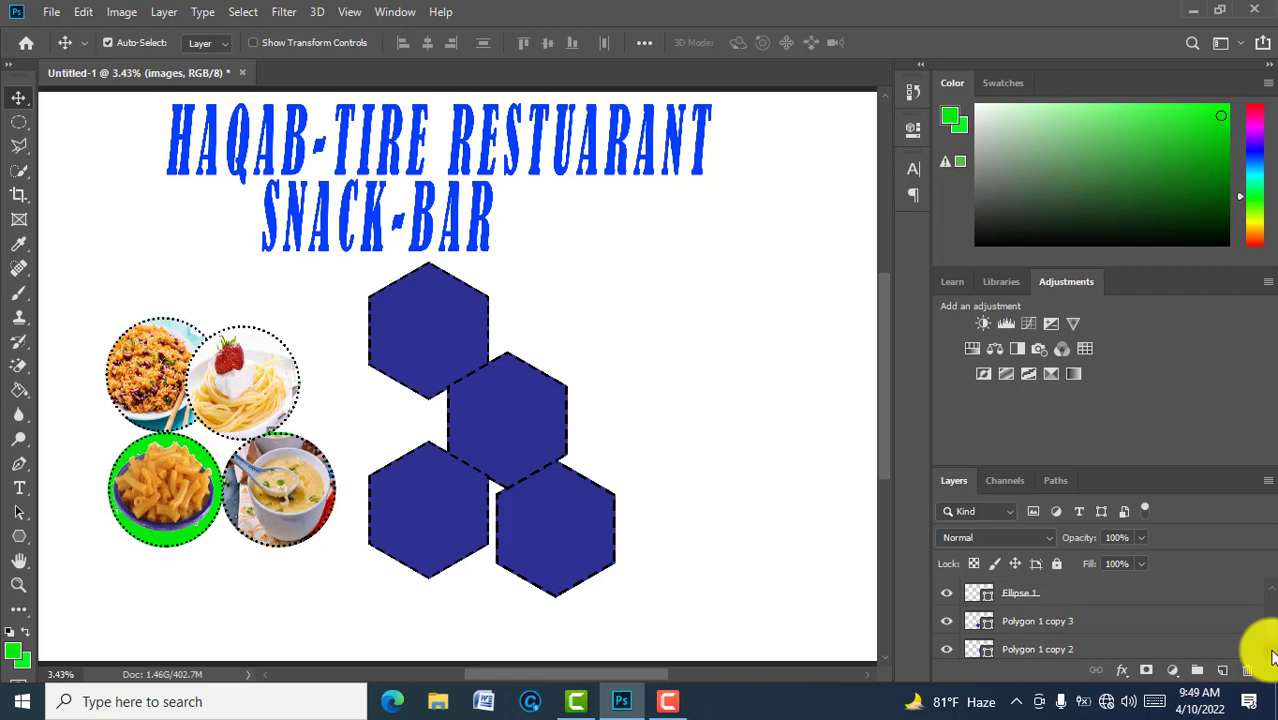
pyautogui.click(1272, 656)
pyautogui.click(1272, 656)
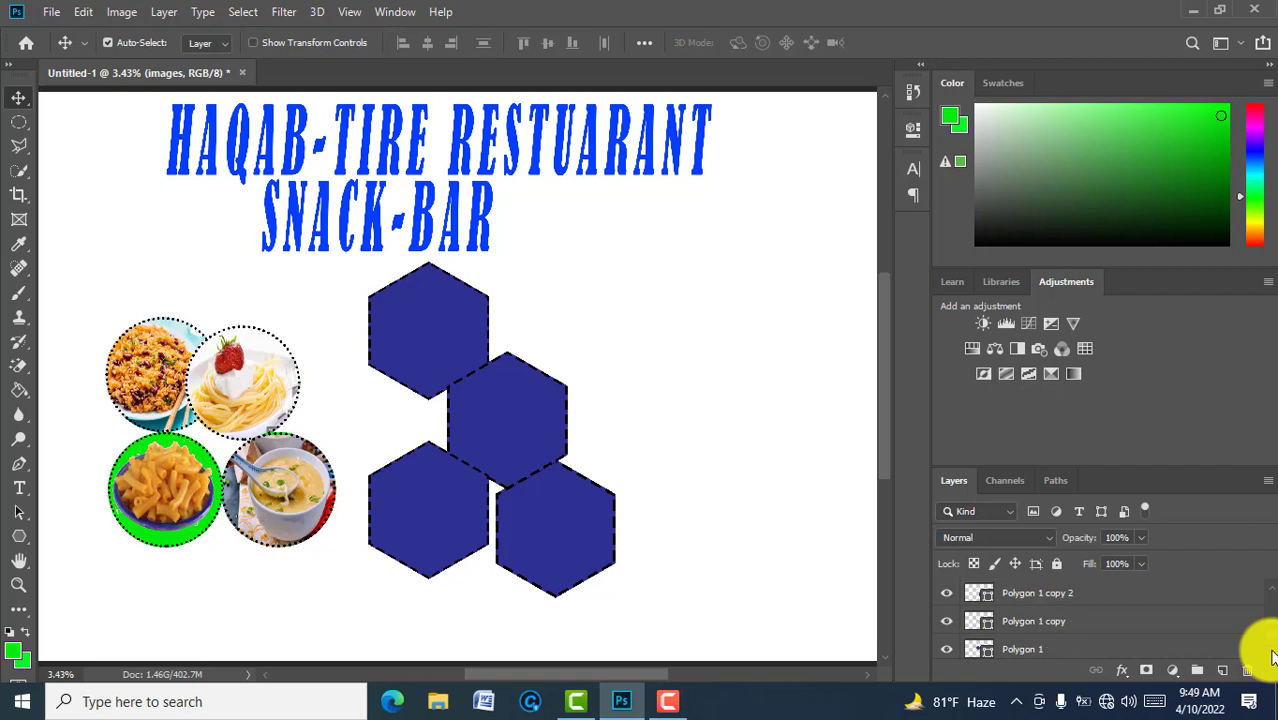
pyautogui.click(1164, 649)
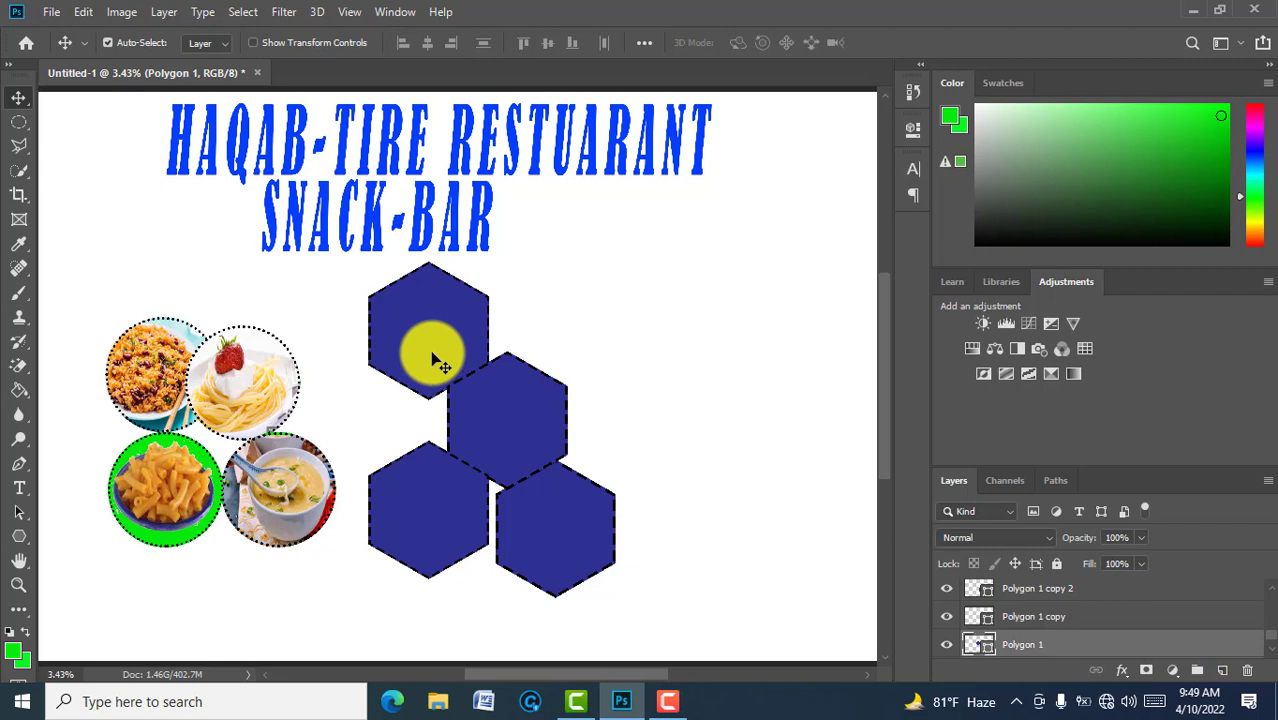
pyautogui.hotkey('ctrl', 't')
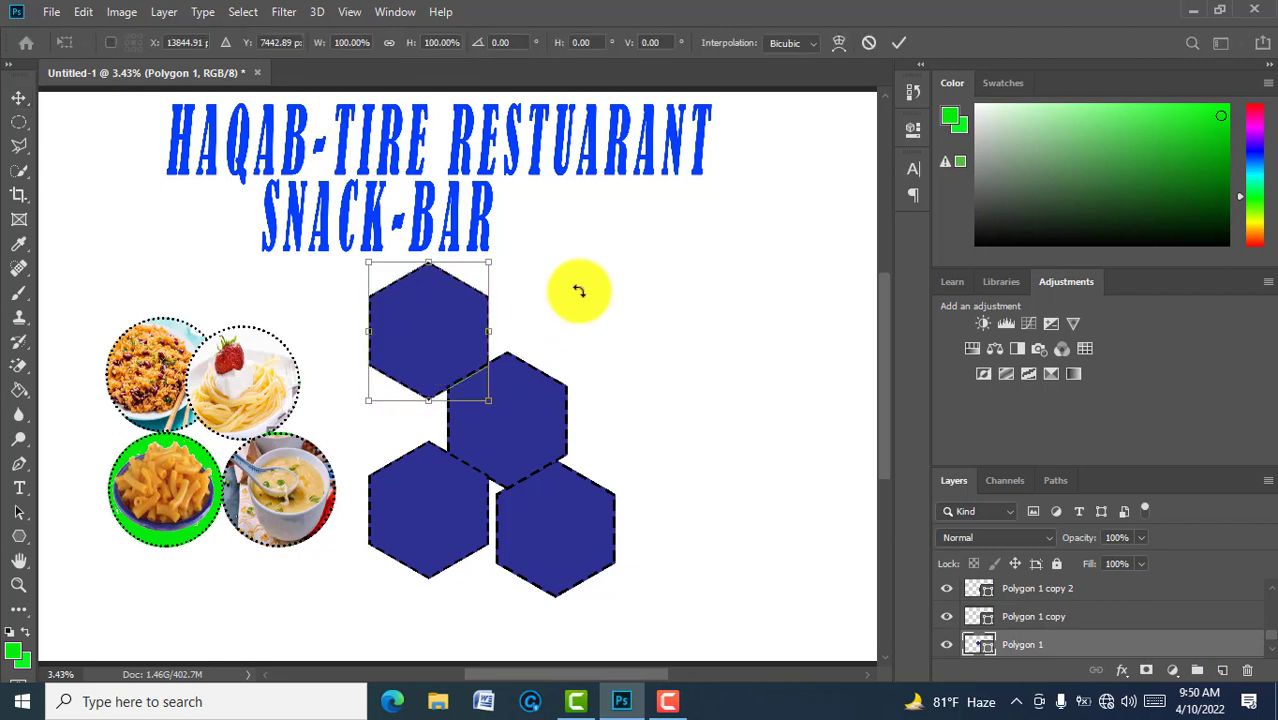
pyautogui.click(899, 40)
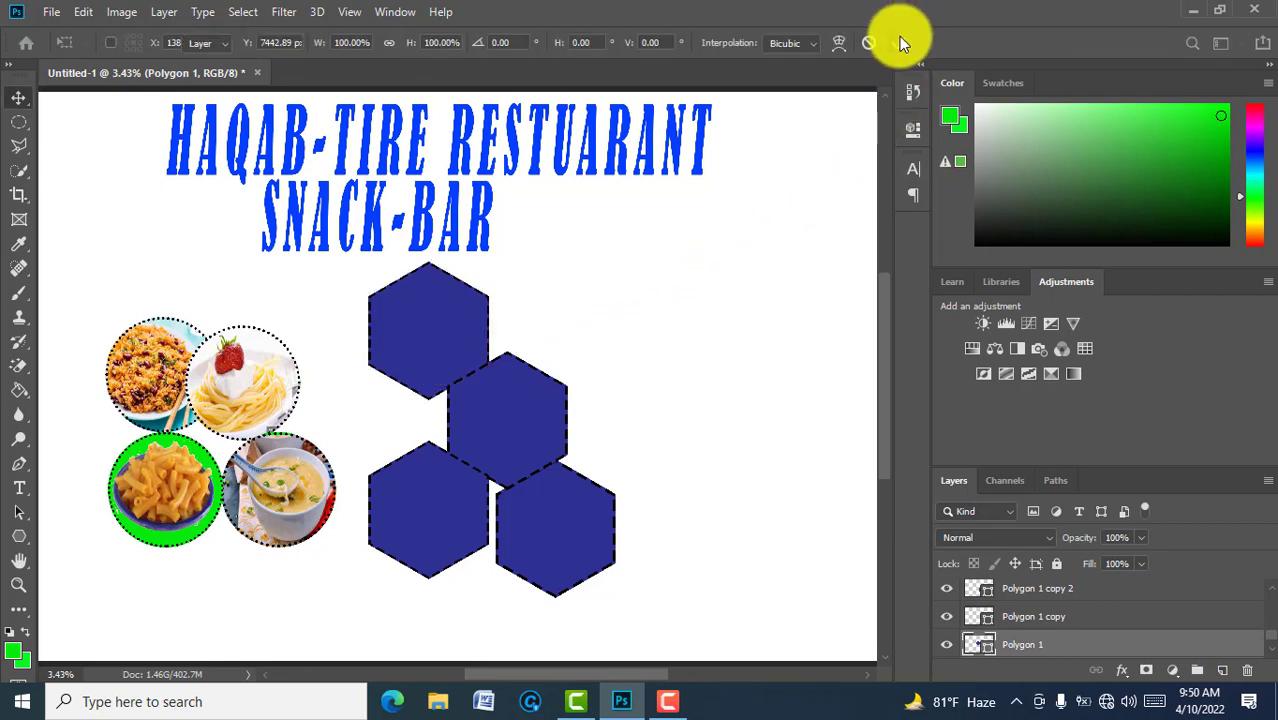
# Step: Embed the images (5) samosa photo and position it at the top-left hexagon's lower edge
pyautogui.click(52, 13)
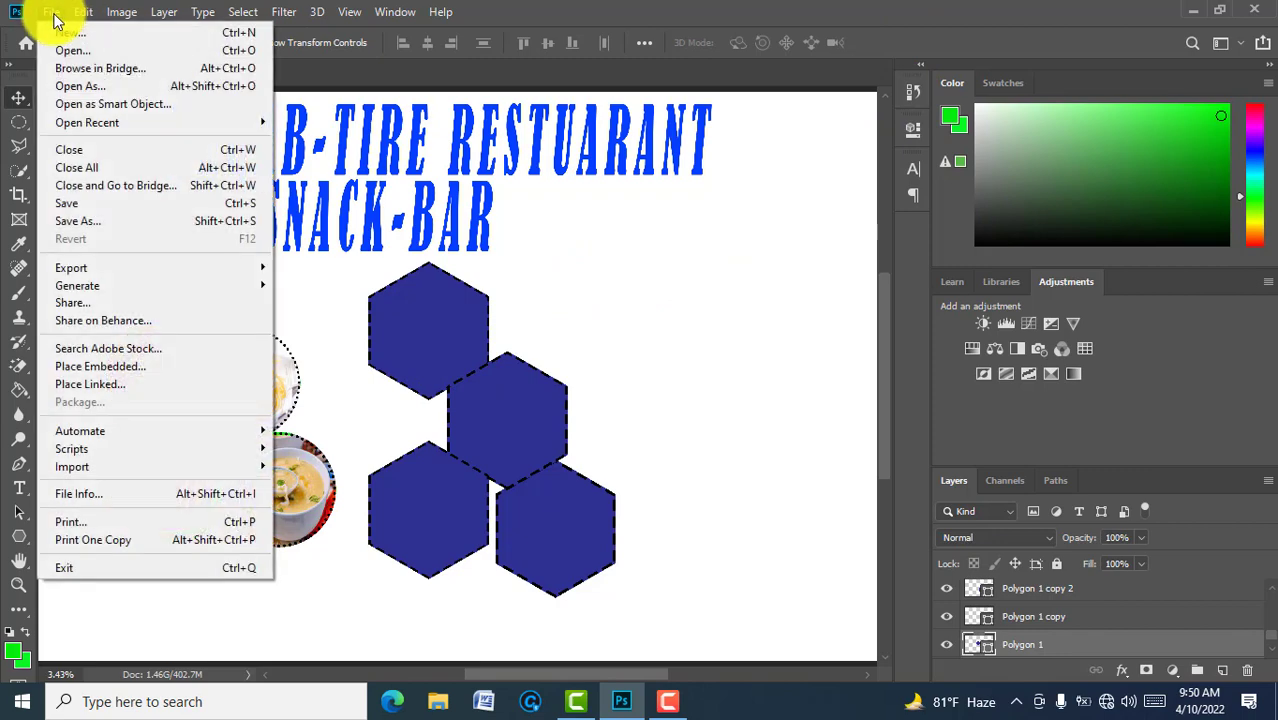
pyautogui.click(113, 368)
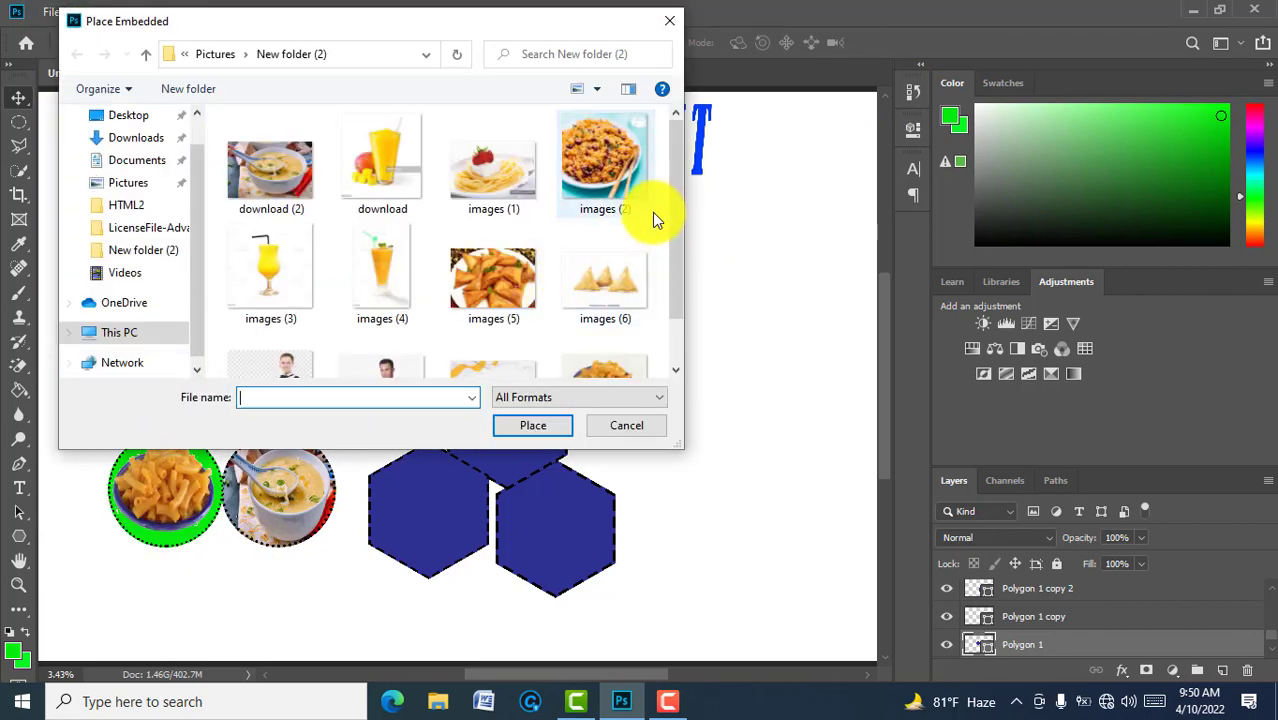
pyautogui.click(475, 296)
pyautogui.click(536, 421)
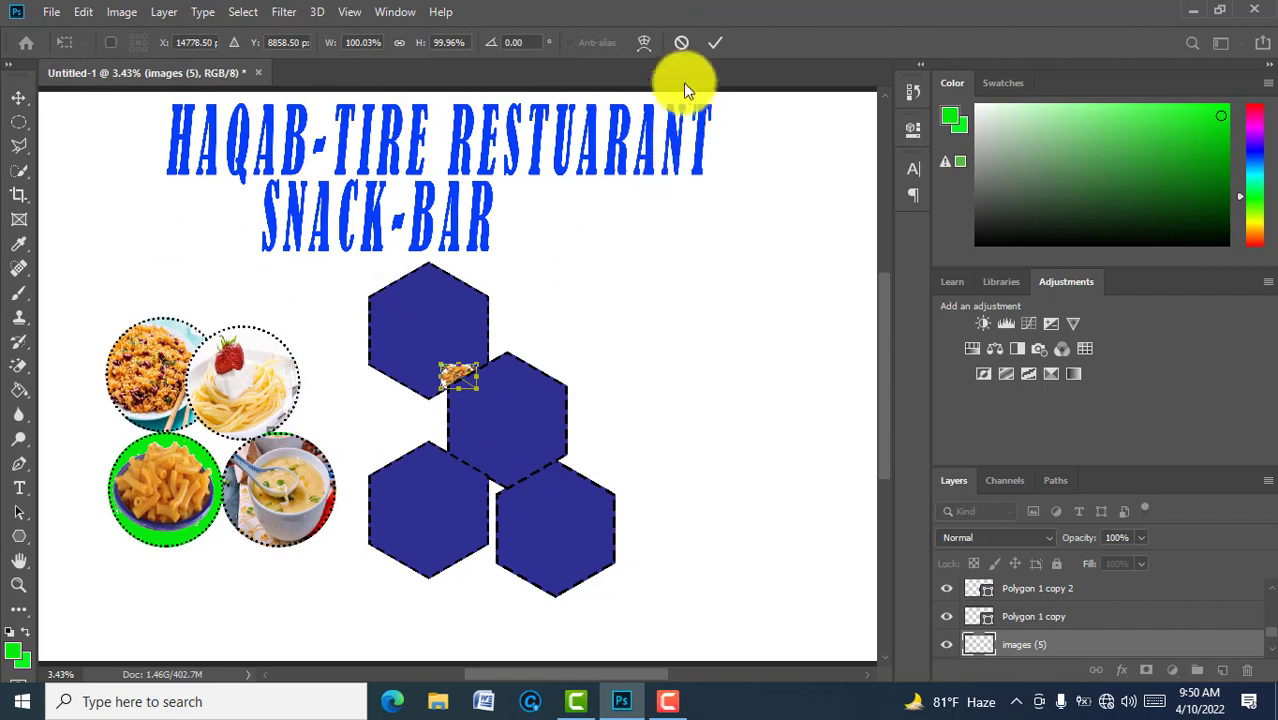
pyautogui.click(710, 43)
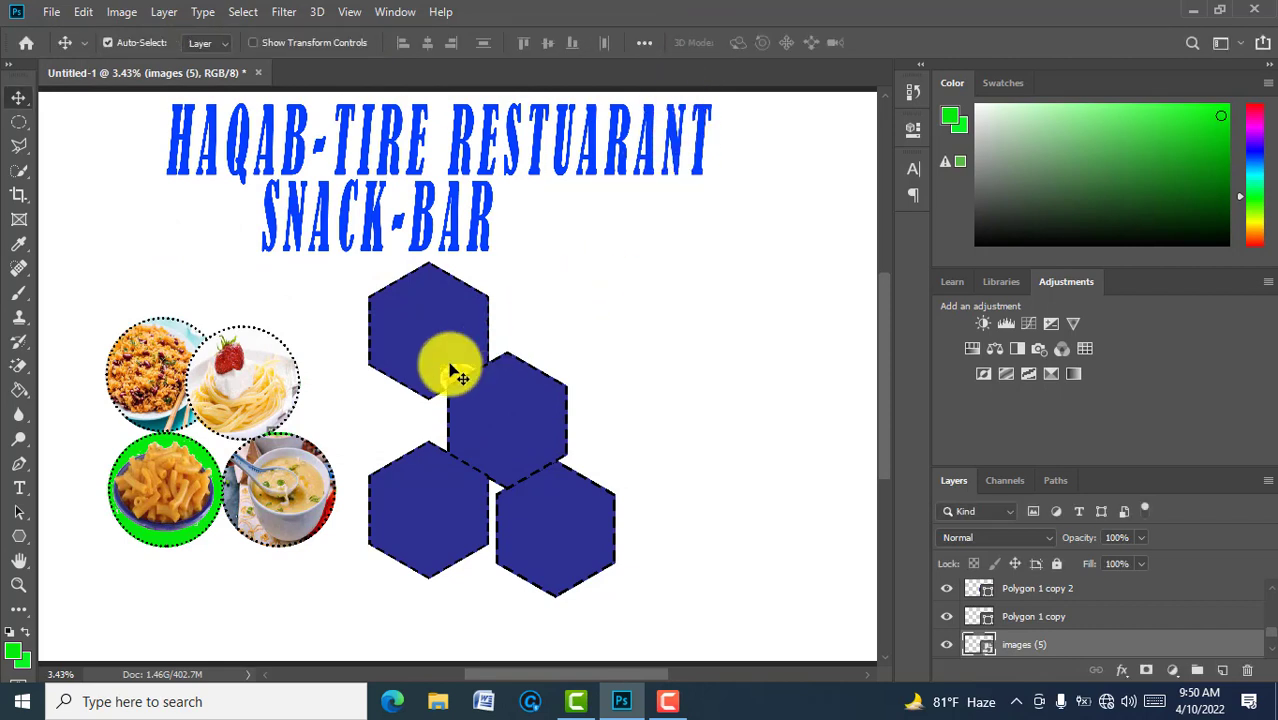
pyautogui.moveTo(455, 375)
pyautogui.mouseDown()
pyautogui.moveTo(442, 337)
pyautogui.moveTo(445, 365)
pyautogui.mouseUp()
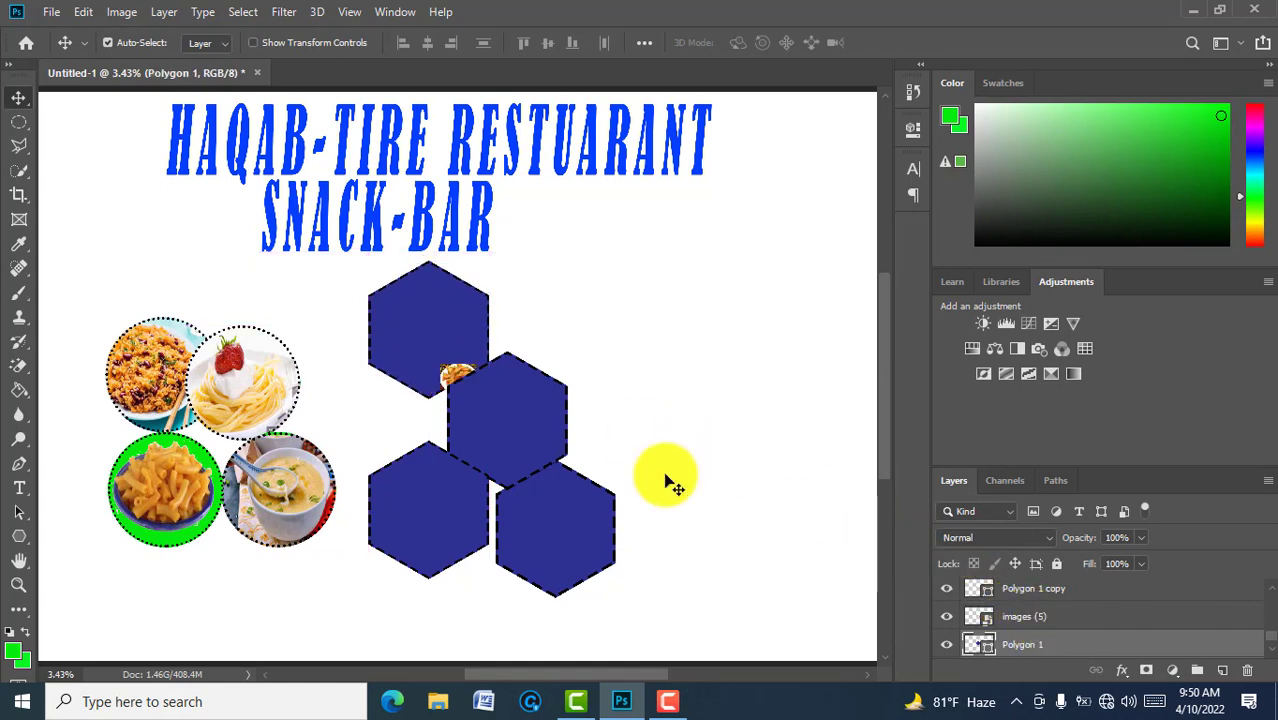
# Step: Select the images (5) photo layer and move the photo up to the top-left hexagon's top
pyautogui.hotkey('ctrl', 't')
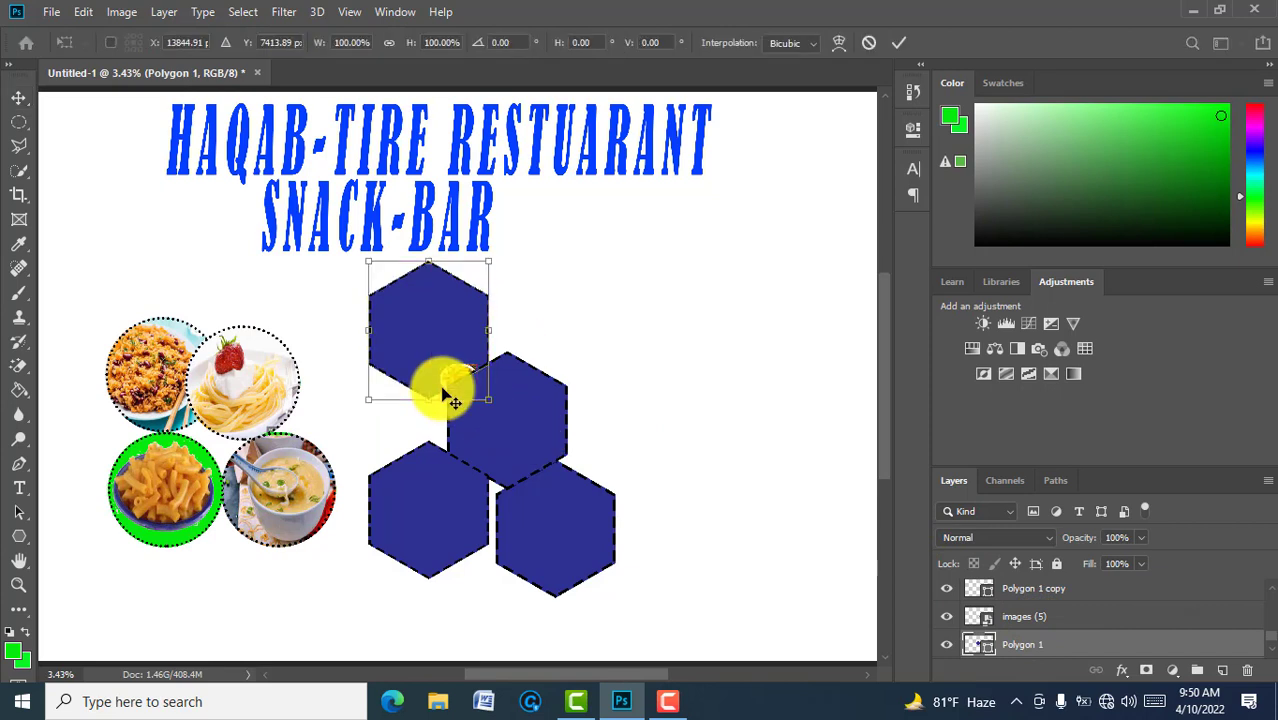
pyautogui.click(897, 45)
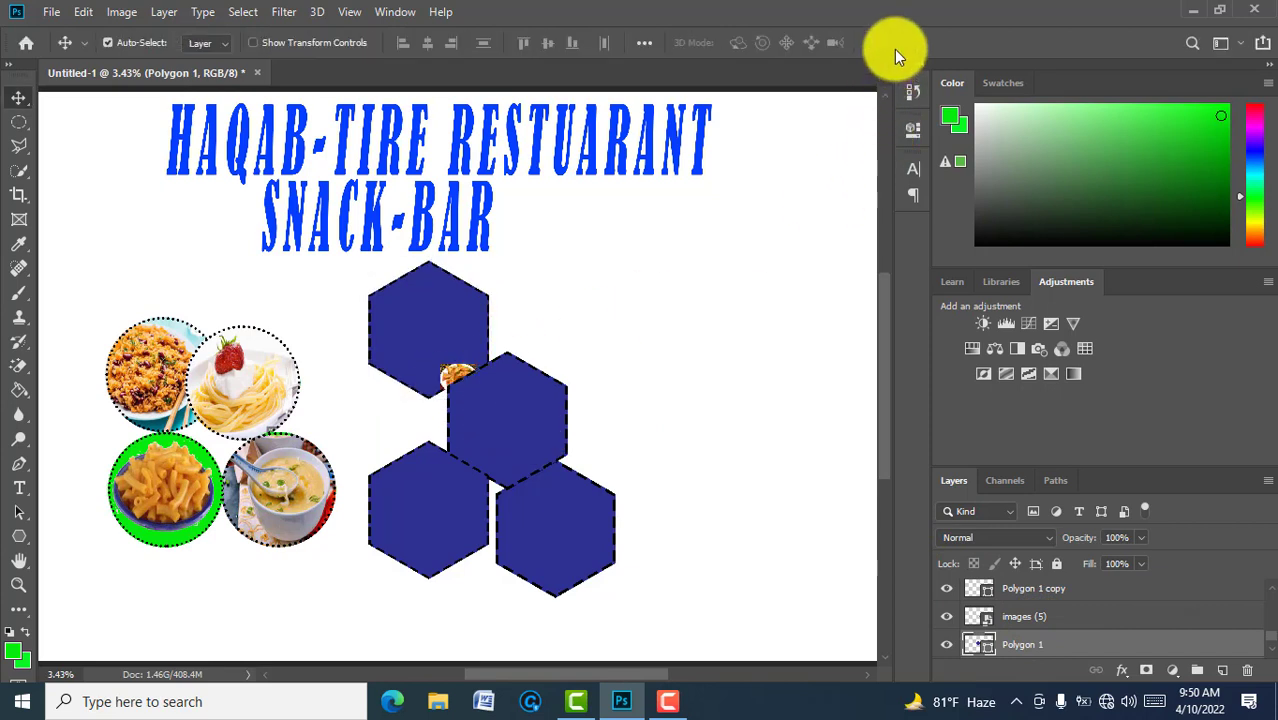
pyautogui.click(1032, 626)
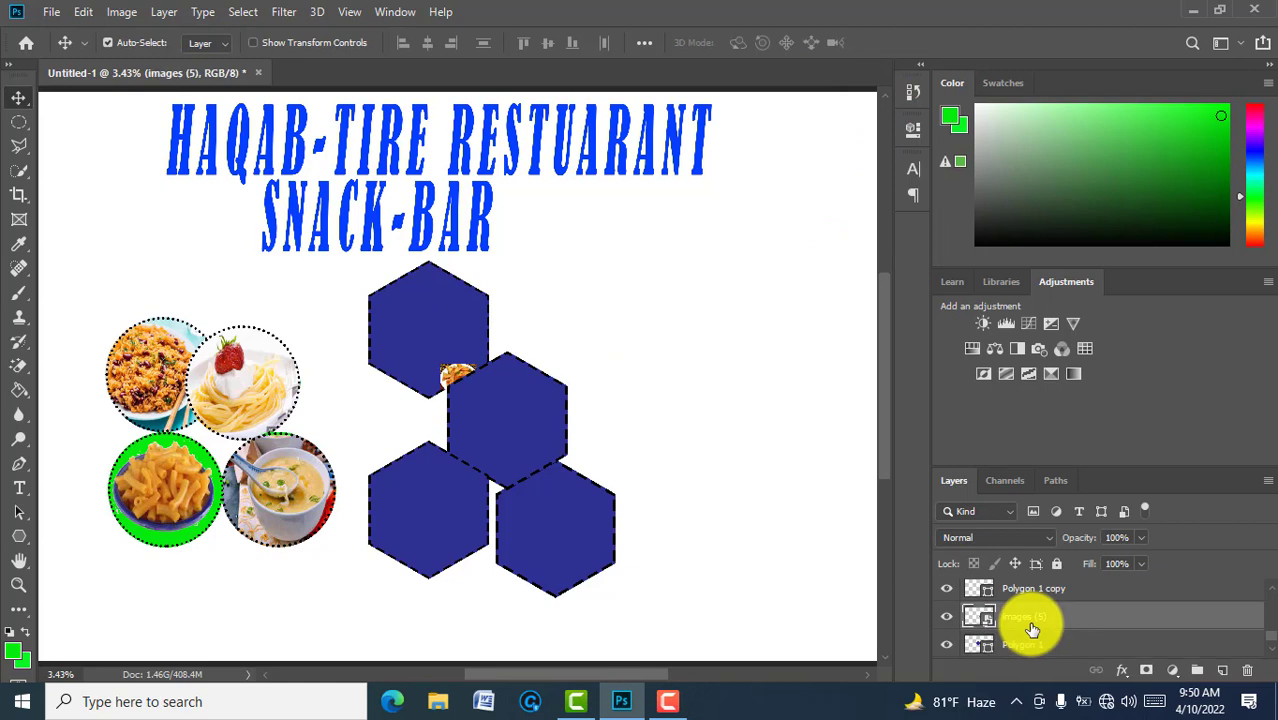
pyautogui.hotkey('ctrl', 't')
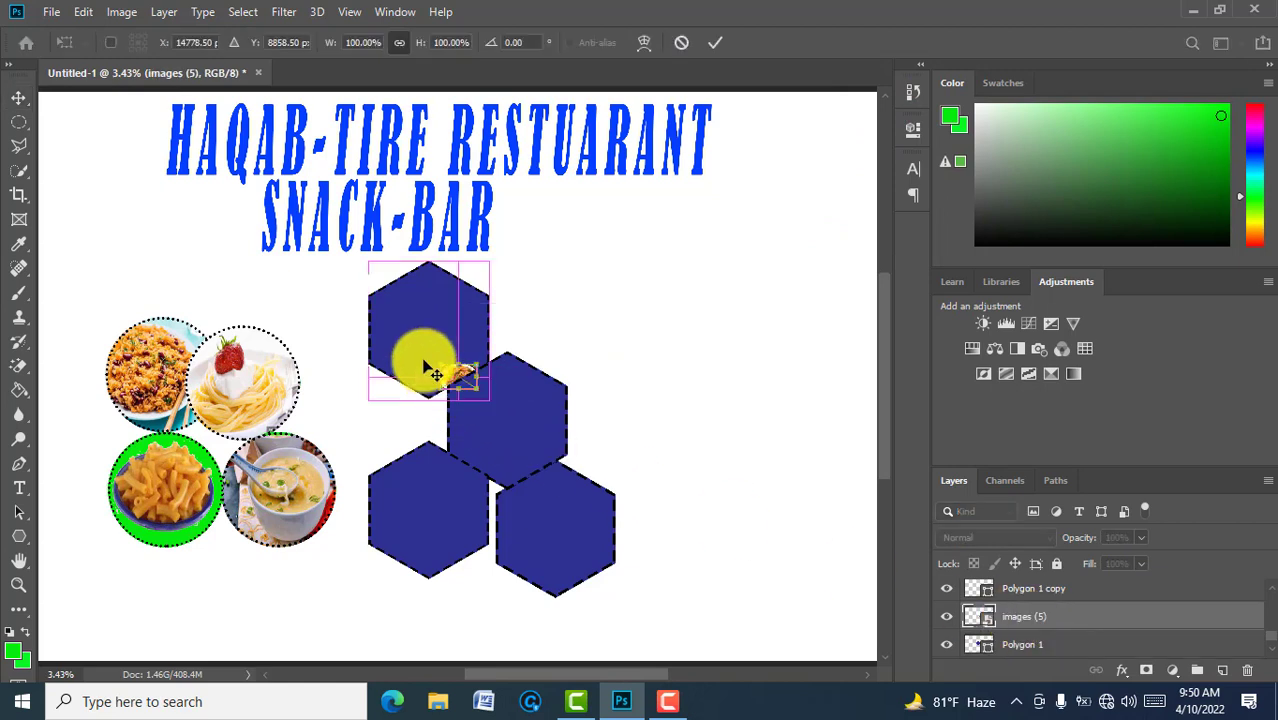
pyautogui.click(716, 44)
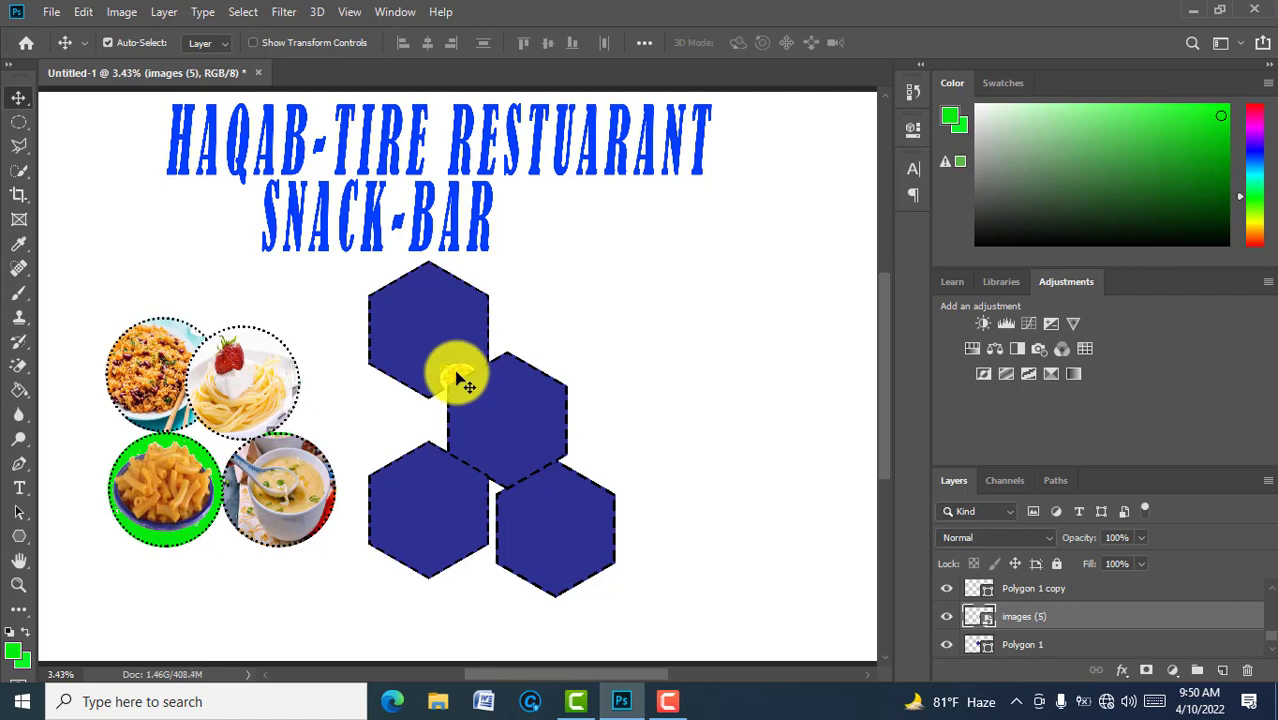
pyautogui.moveTo(457, 378); pyautogui.dragTo(431, 276)
# Step: Stretch the samosa photo to cover the top-left hexagon's full height and width
pyautogui.hotkey('ctrl', 't')
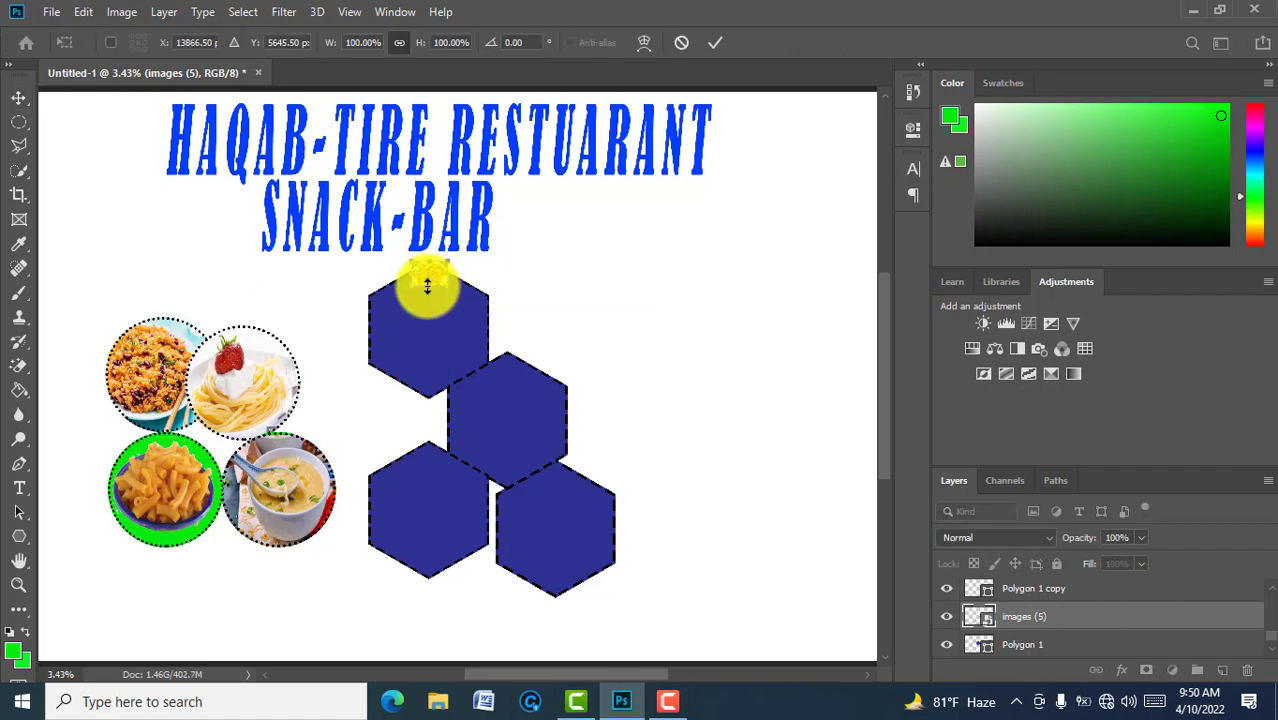
pyautogui.moveTo(427, 286); pyautogui.dragTo(426, 402)
pyautogui.moveTo(408, 331); pyautogui.dragTo(368, 330)
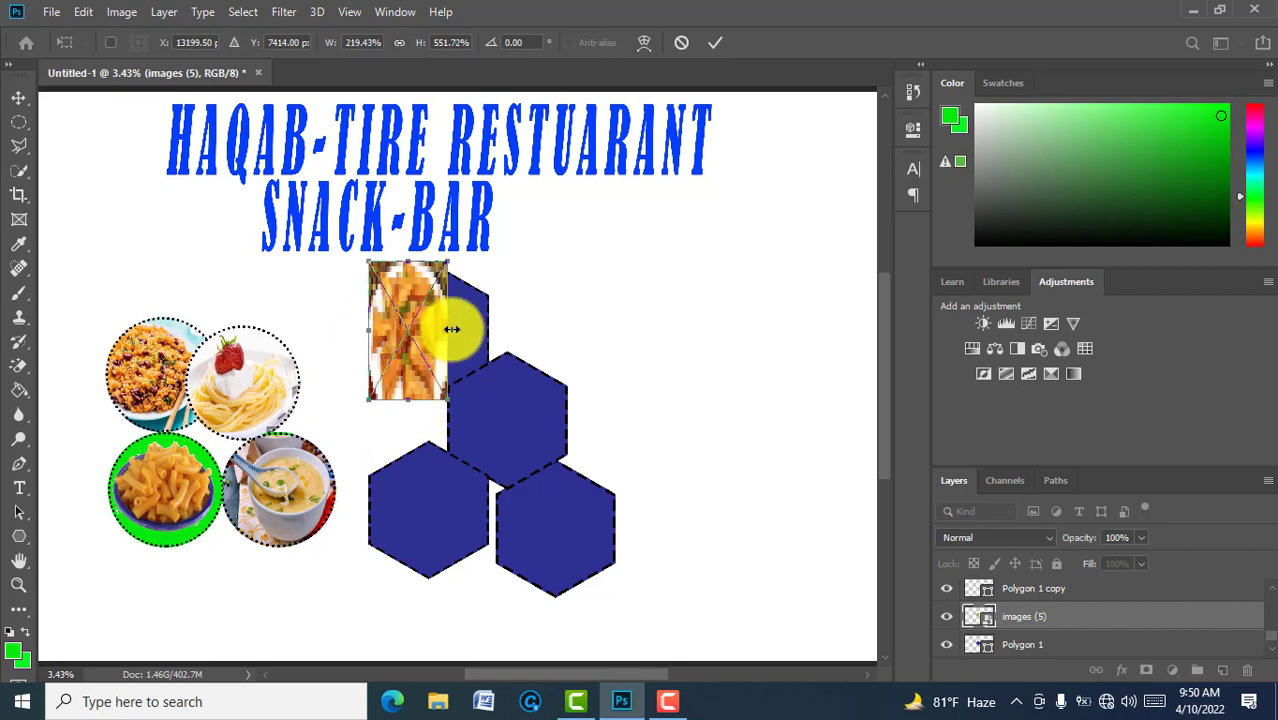
pyautogui.moveTo(452, 329); pyautogui.dragTo(491, 326)
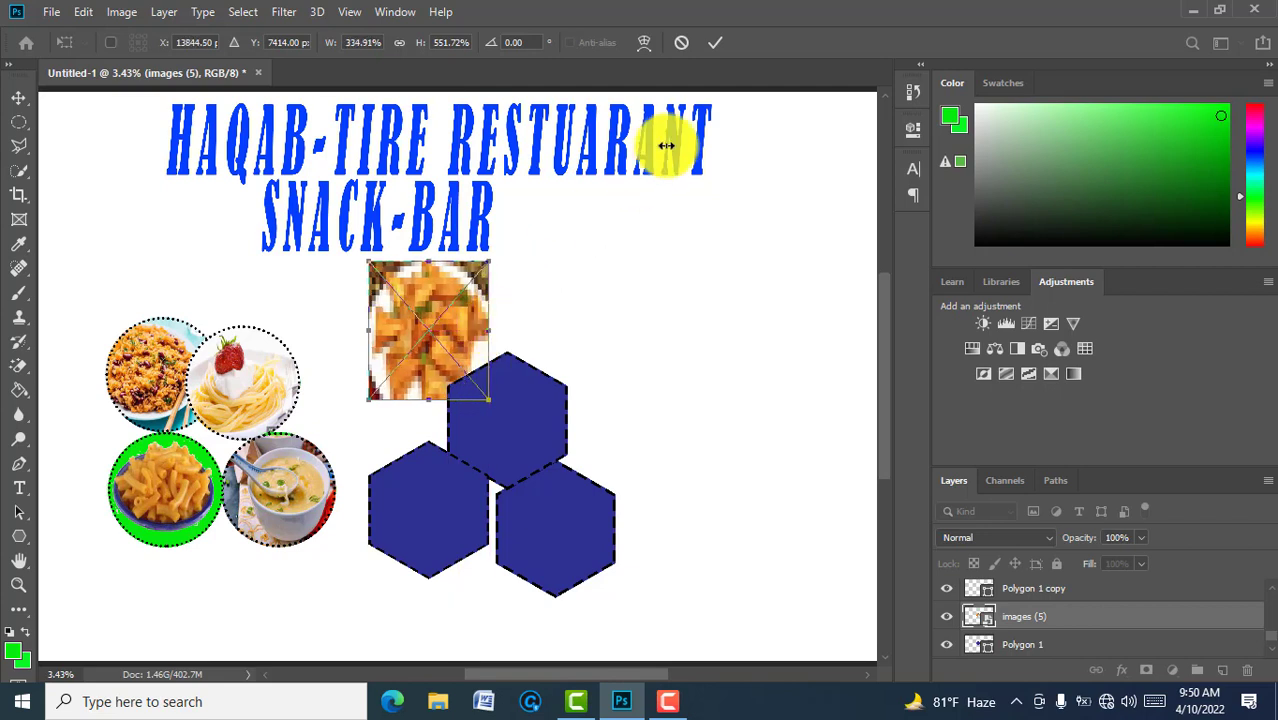
pyautogui.click(716, 48)
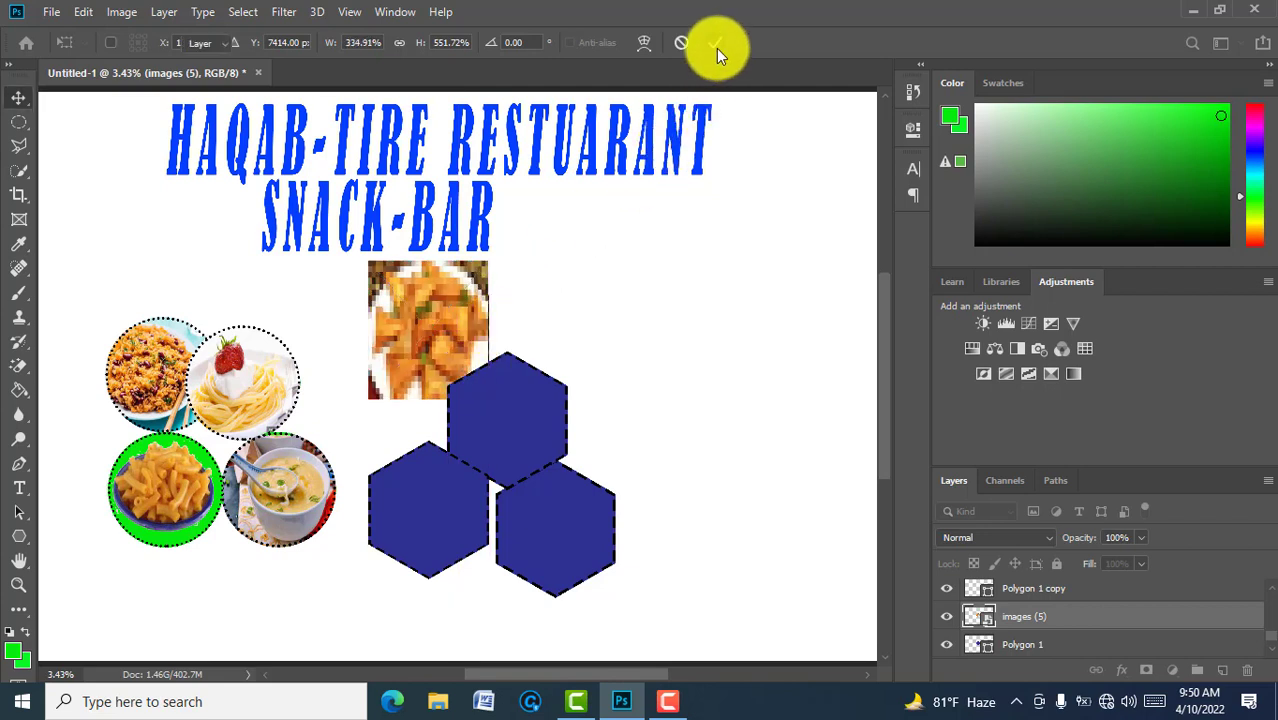
# Step: Clip the samosa photo into the top-left hexagon with a clipping mask
pyautogui.rightClick(1052, 619)
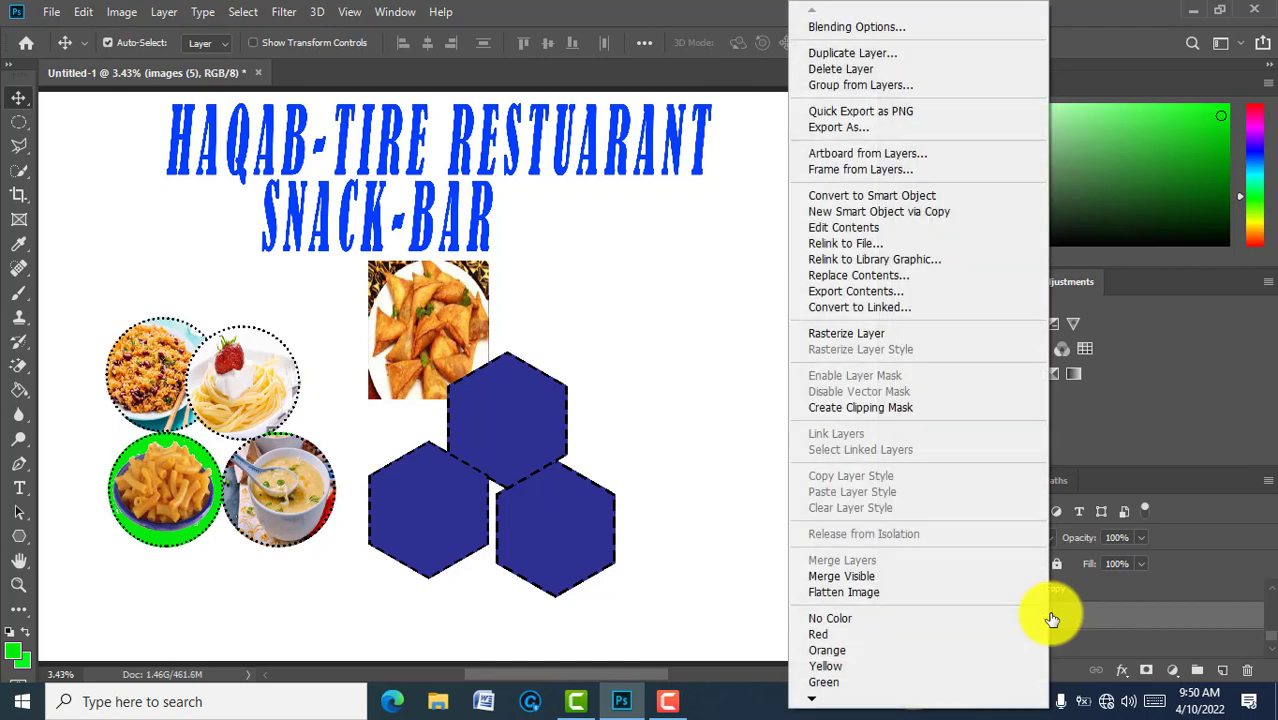
pyautogui.click(888, 415)
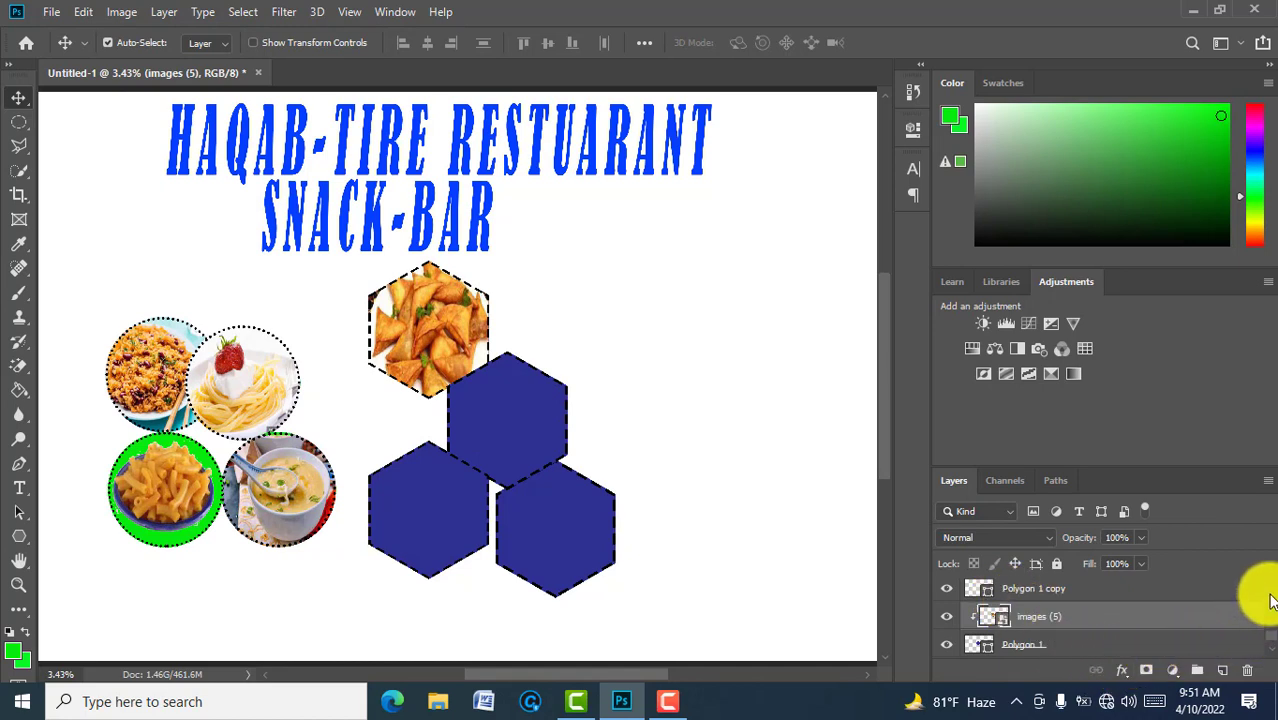
pyautogui.click(1083, 596)
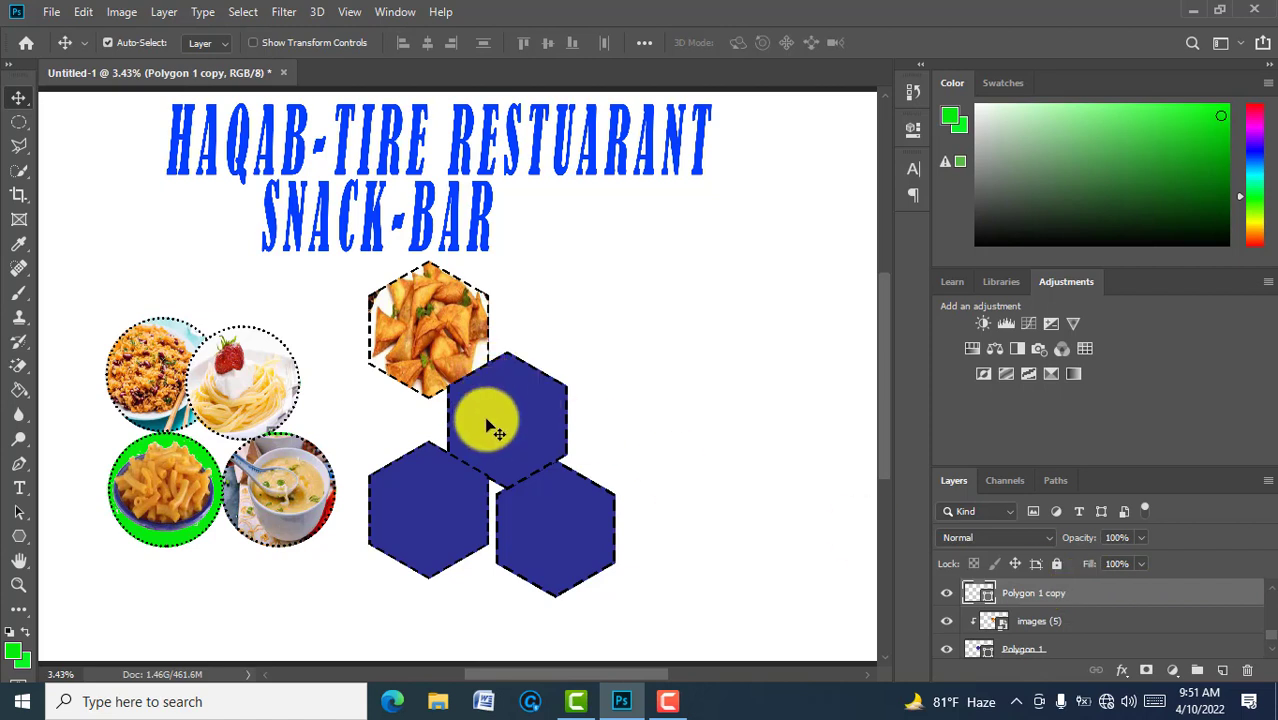
pyautogui.hotkey('ctrl', 't')
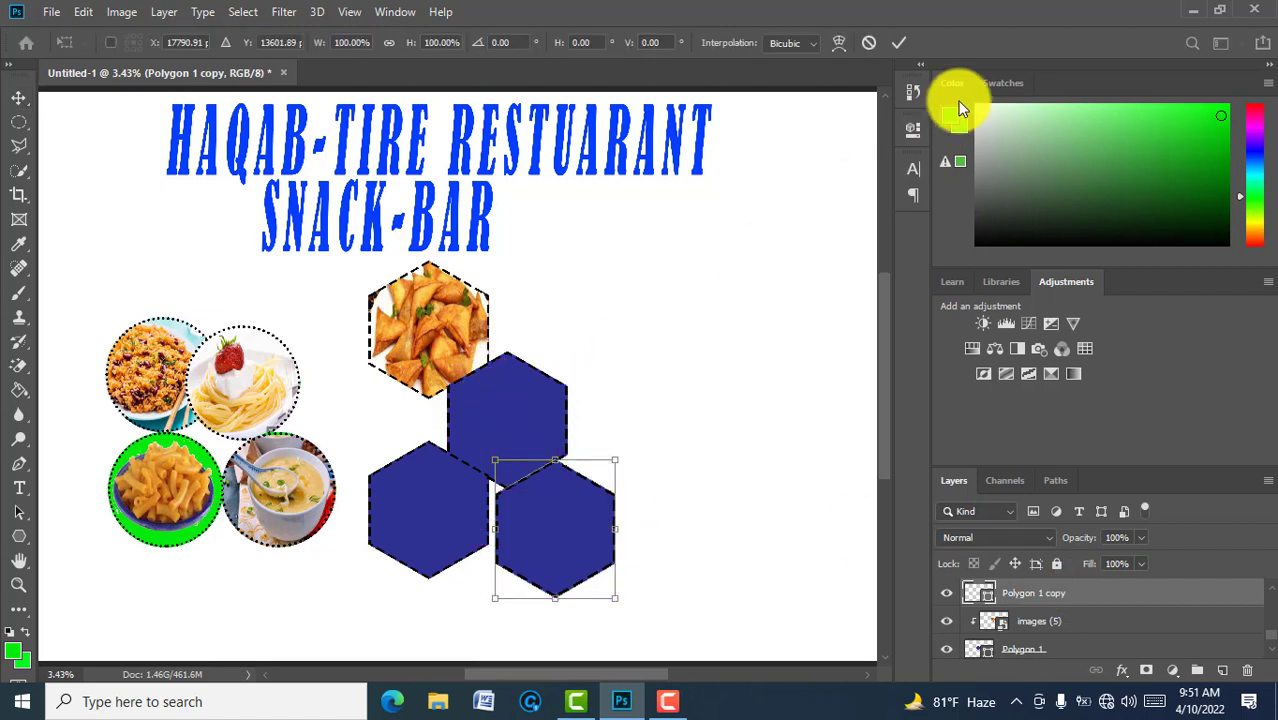
pyautogui.click(897, 42)
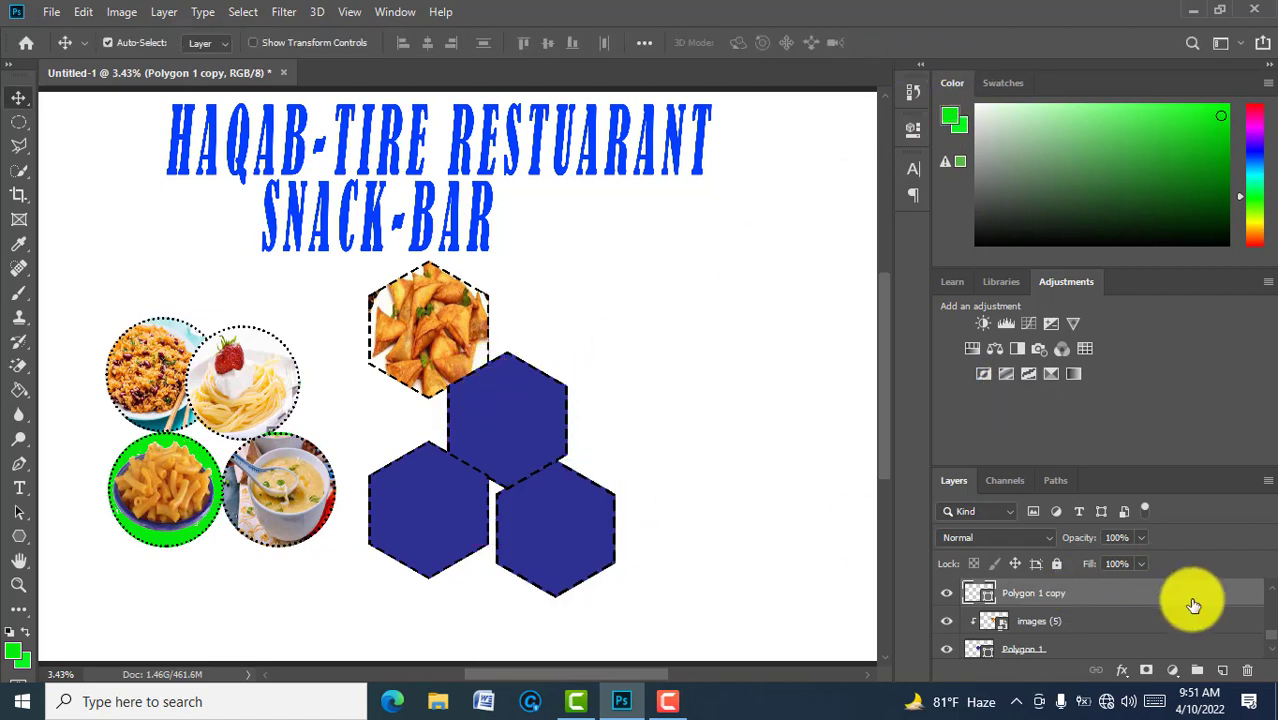
# Step: Duplicate the Polygon 1 copy hexagon layer to create Polygon 1 copy 2
pyautogui.hotkey('ctrl', 'j')
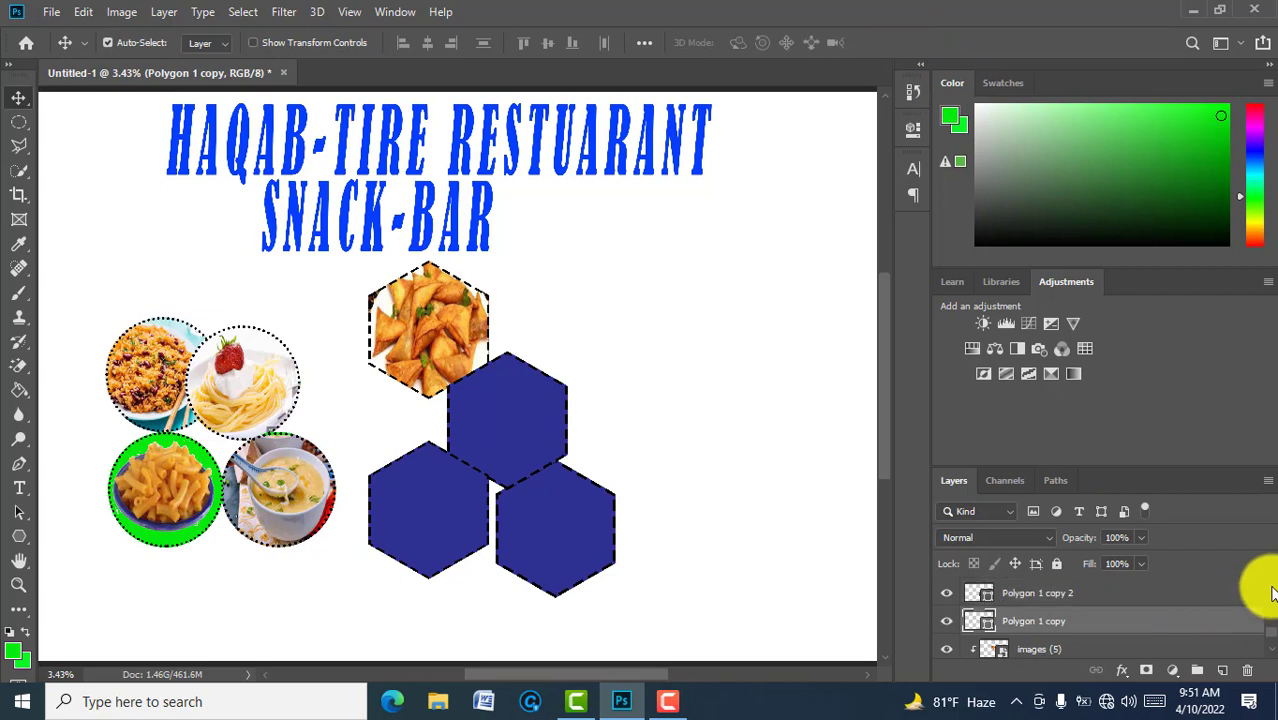
pyautogui.click(1127, 593)
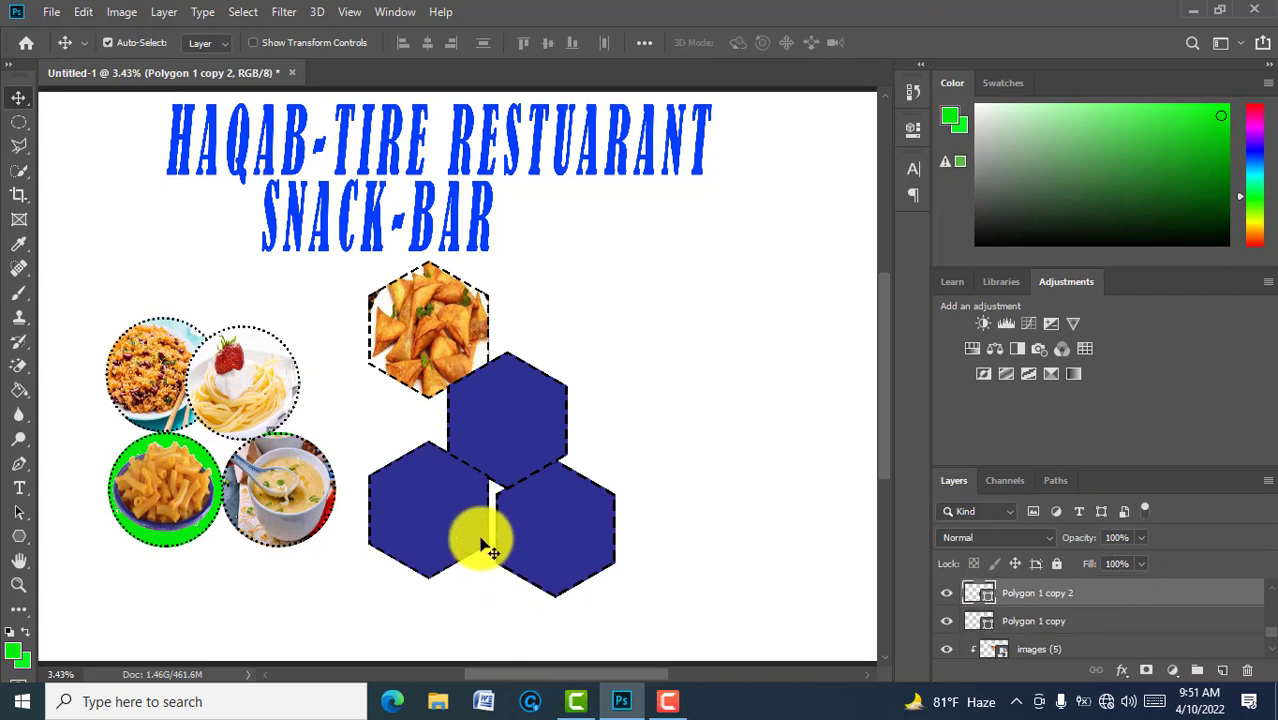
pyautogui.hotkey('ctrl', 't')
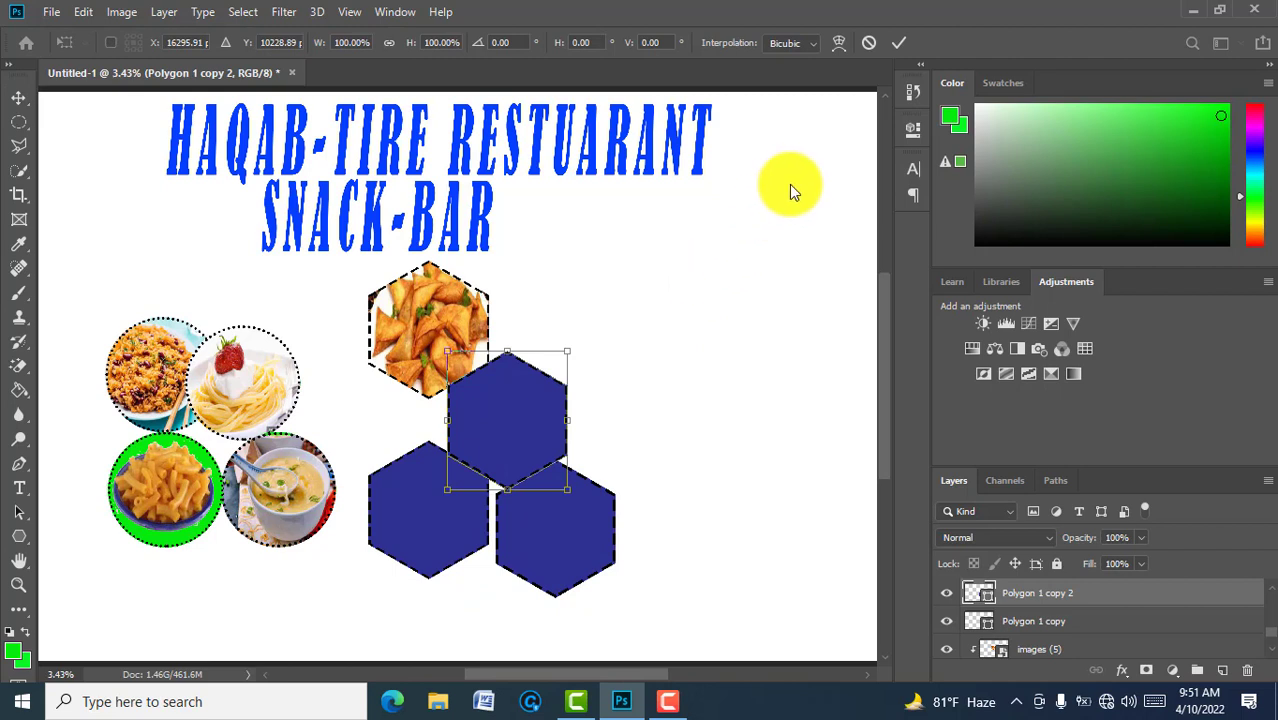
pyautogui.click(895, 42)
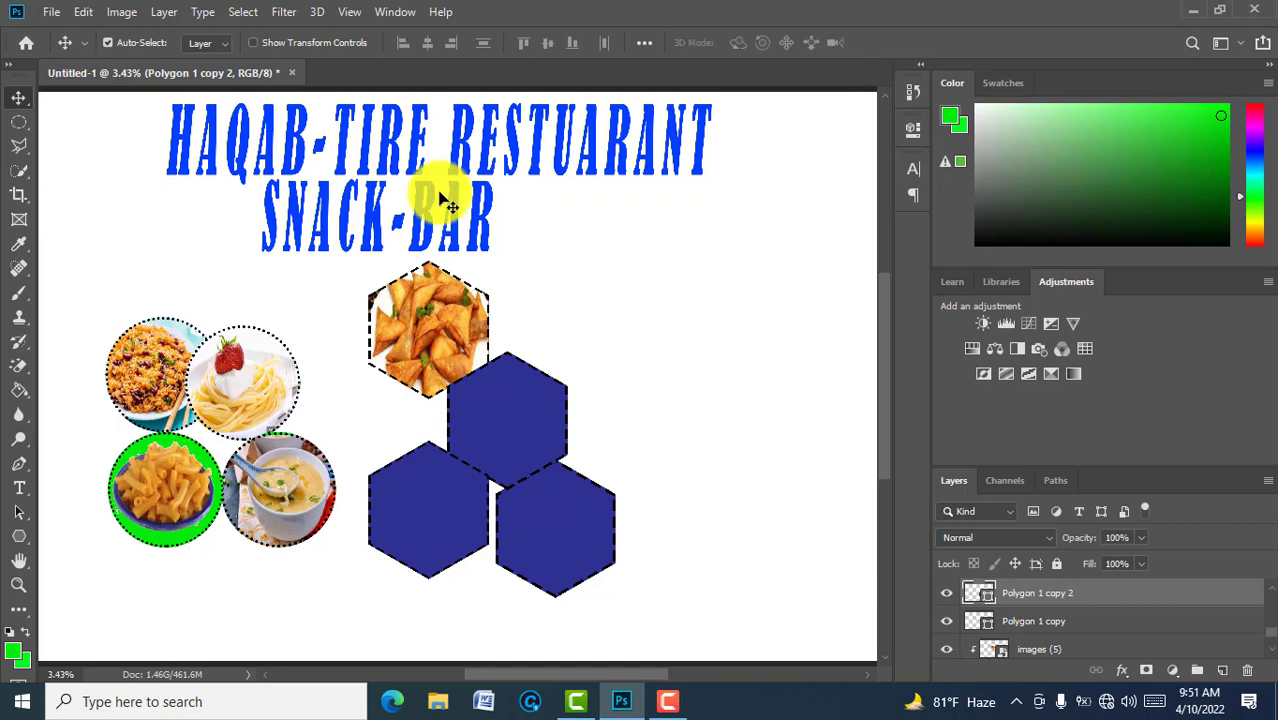
# Step: Embed the images (6) samosa photo and move it onto the middle hexagon
pyautogui.click(52, 14)
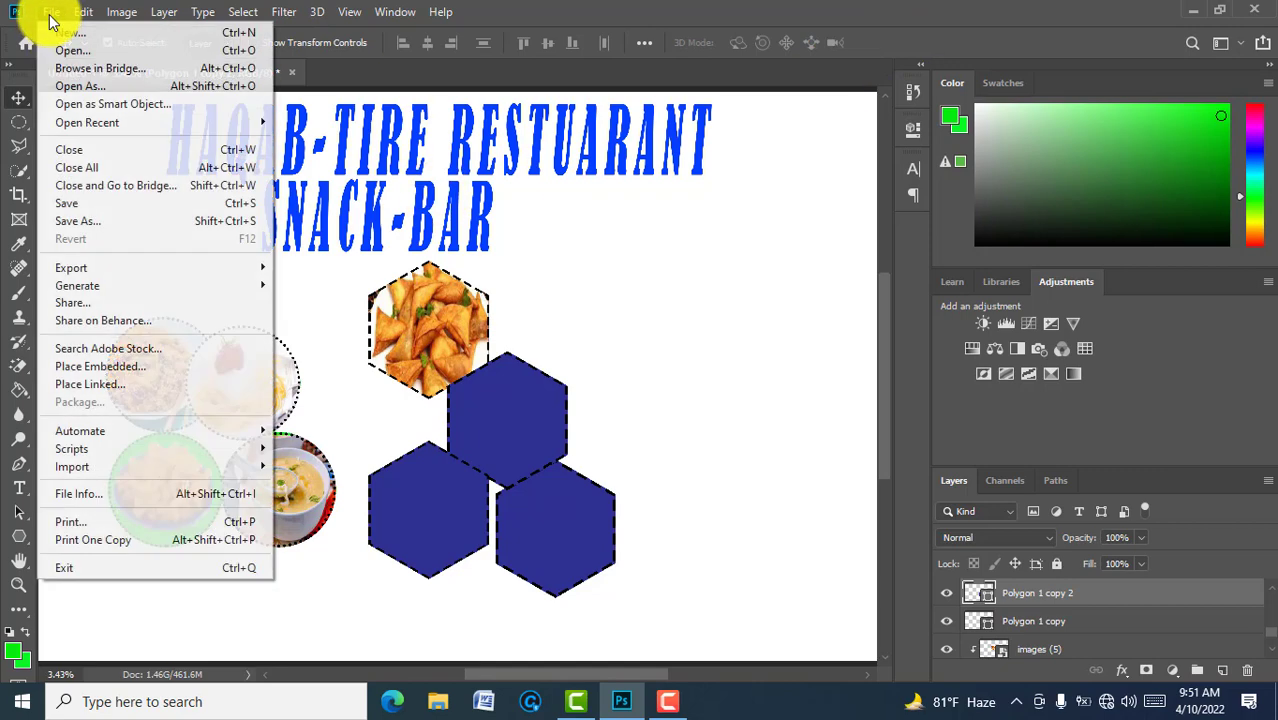
pyautogui.click(115, 367)
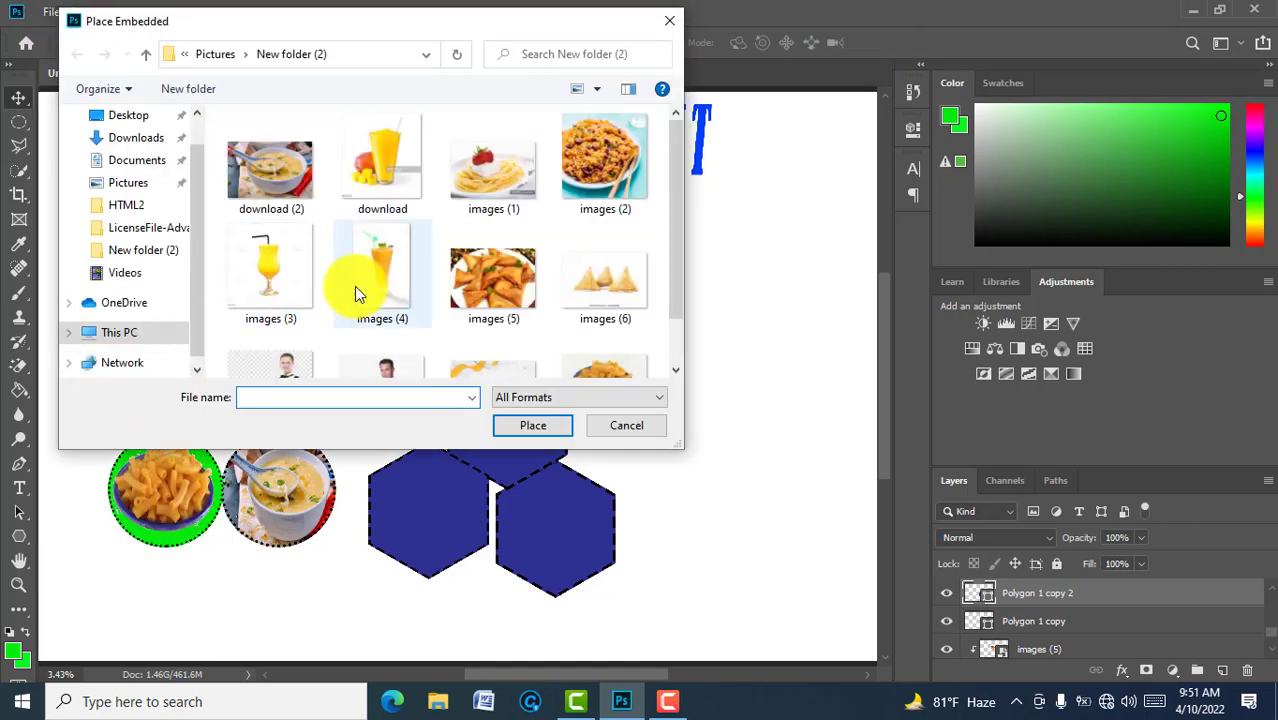
pyautogui.click(590, 280)
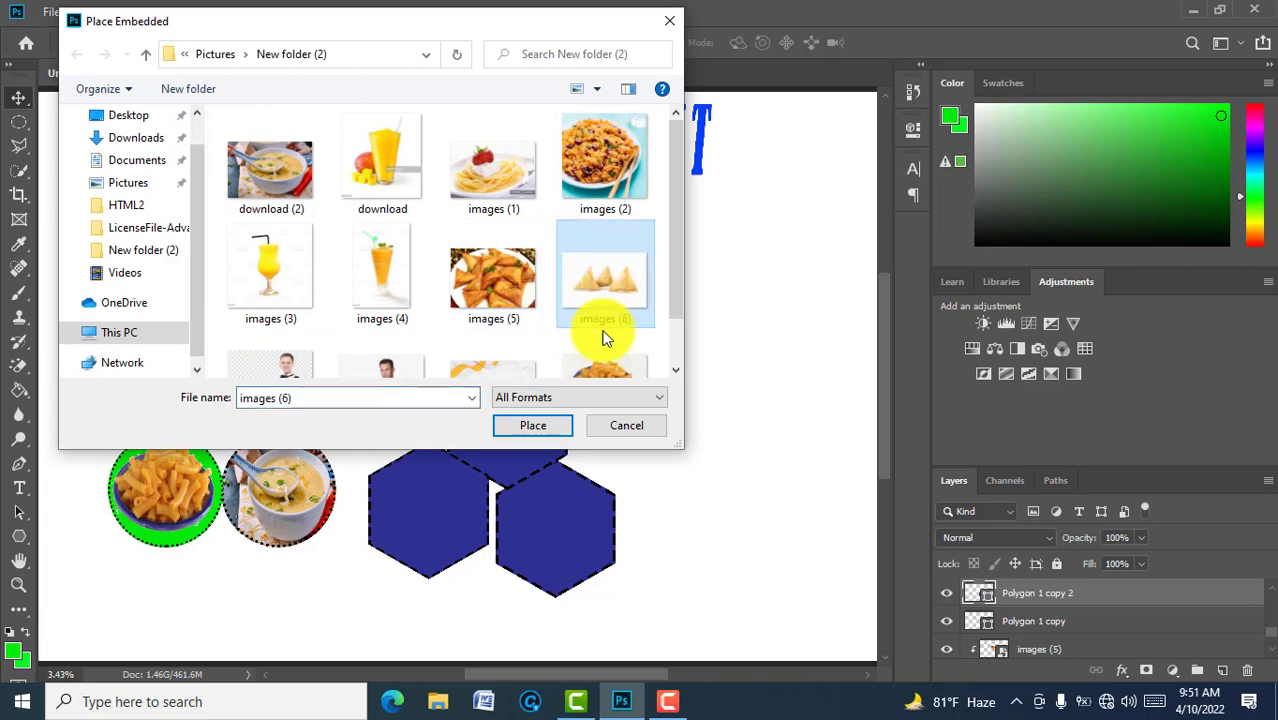
pyautogui.click(533, 425)
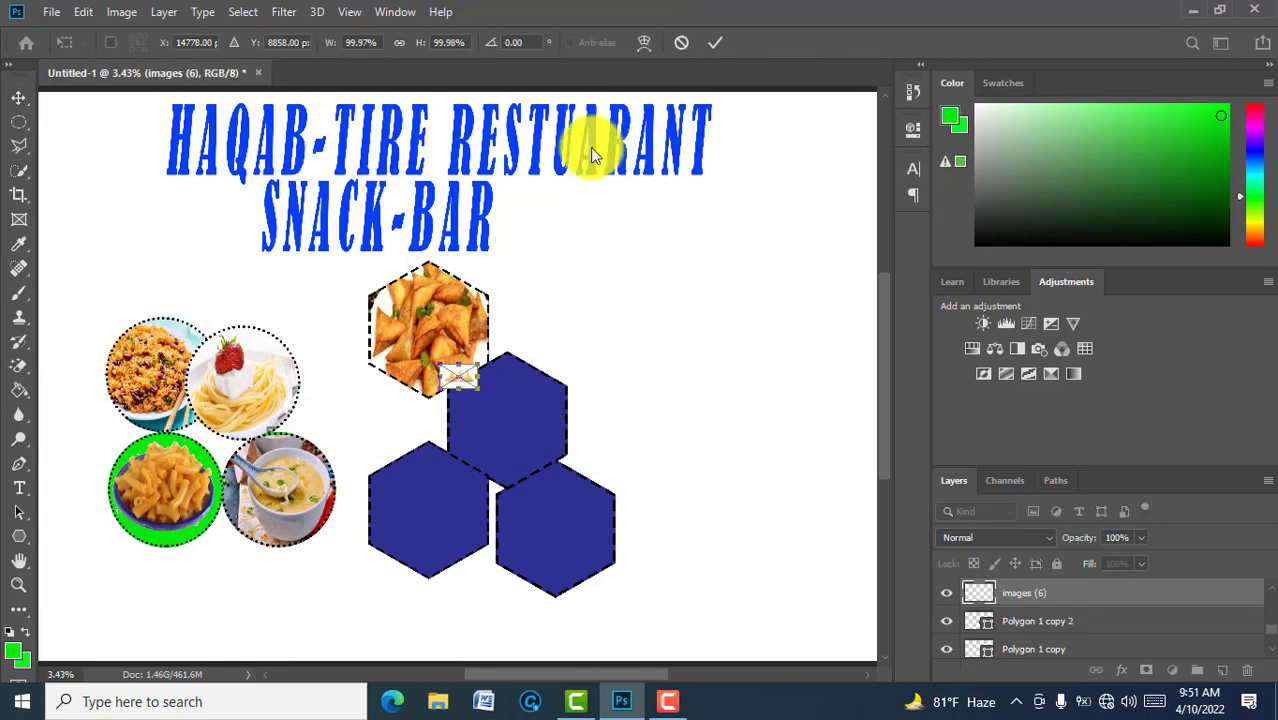
pyautogui.click(713, 47)
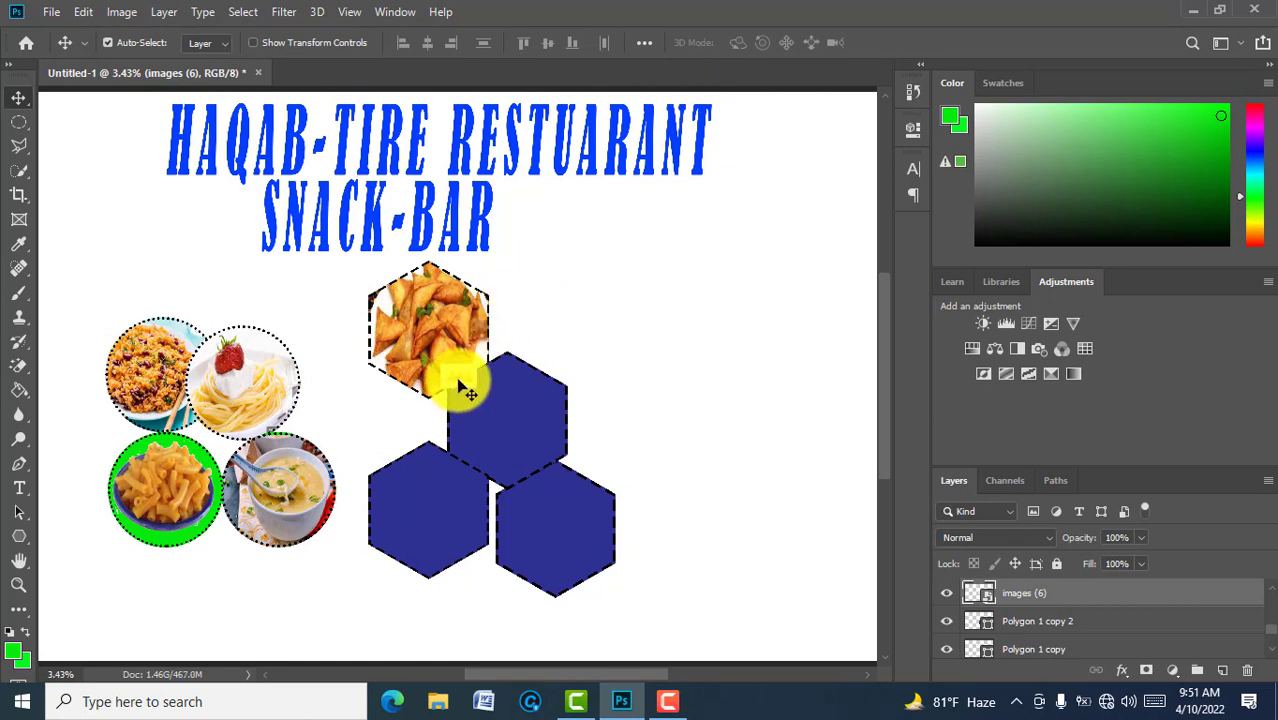
pyautogui.moveTo(464, 390); pyautogui.dragTo(506, 376)
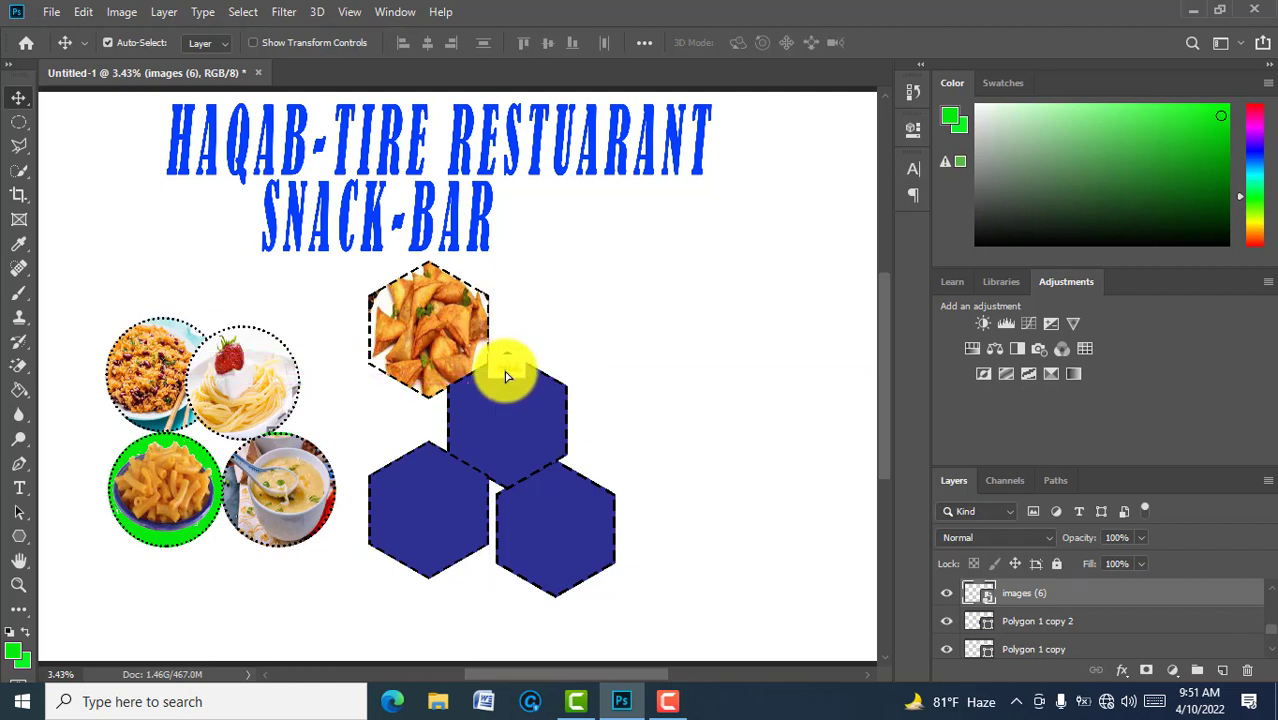
# Step: Stretch the images (6) photo over the middle hexagon and clip it to that shape
pyautogui.hotkey('ctrl', 't')
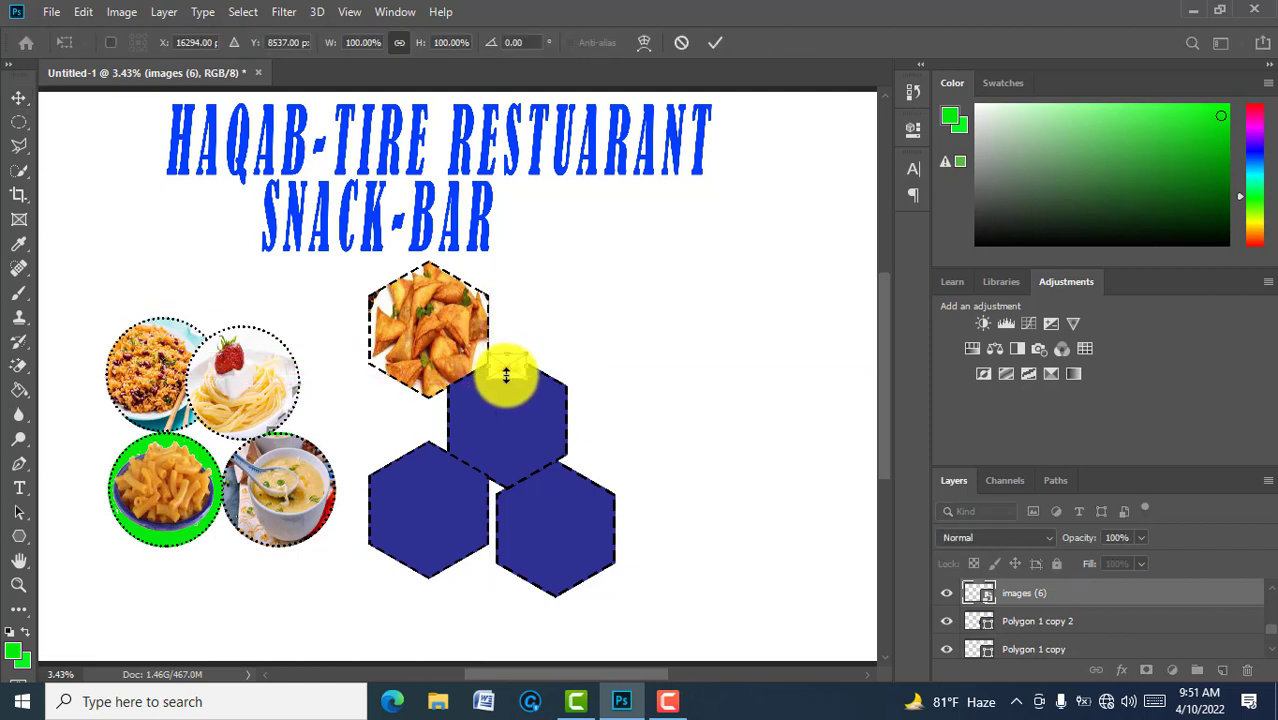
pyautogui.moveTo(506, 376); pyautogui.dragTo(508, 488)
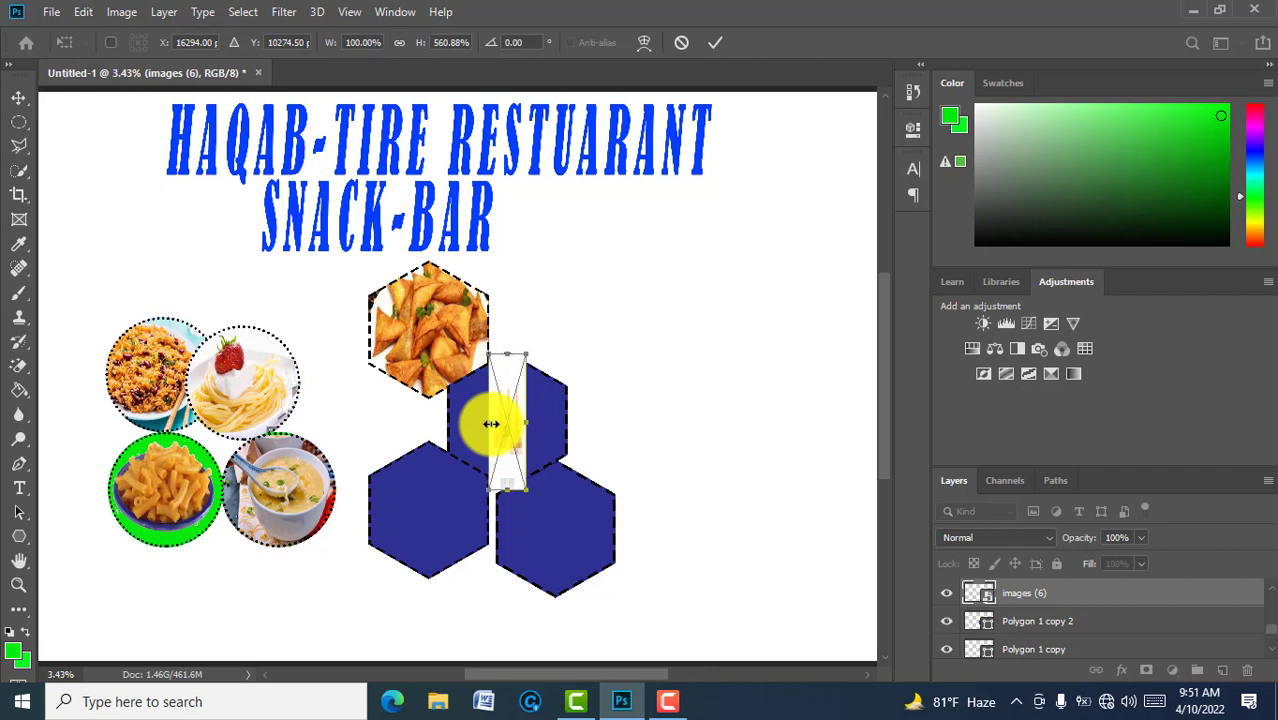
pyautogui.moveTo(491, 424); pyautogui.dragTo(449, 423)
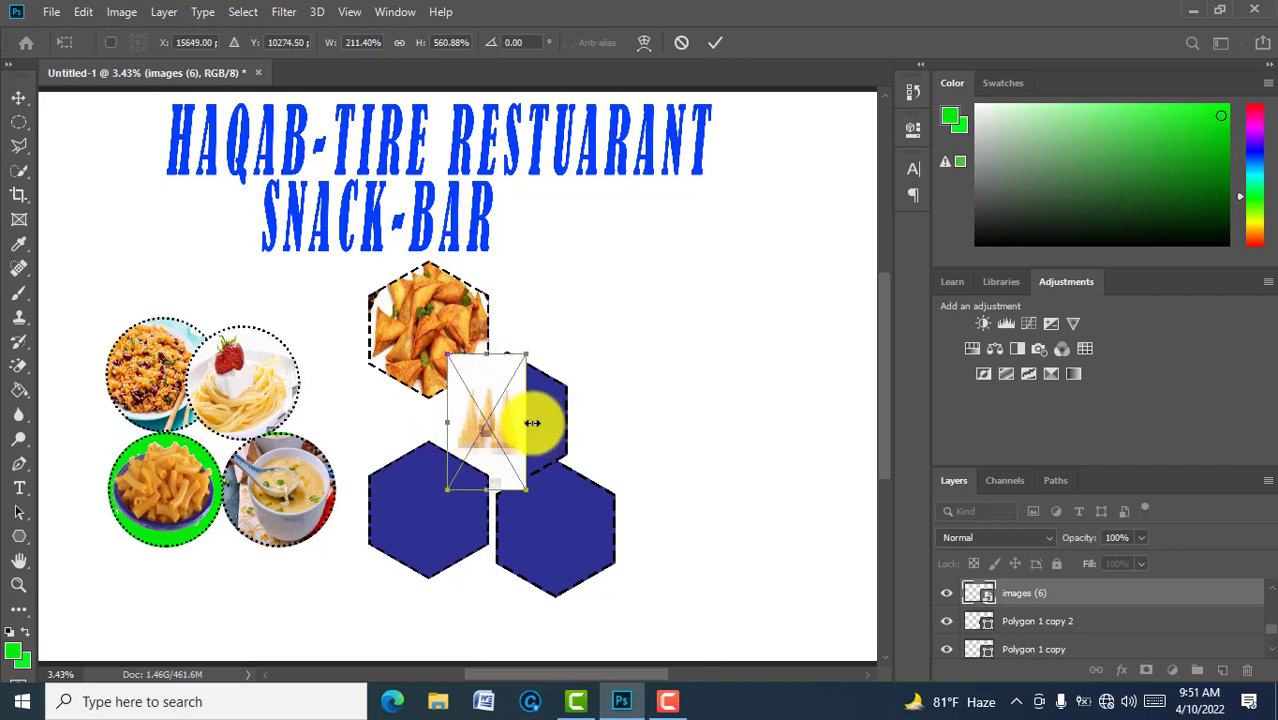
pyautogui.moveTo(530, 423); pyautogui.dragTo(571, 421)
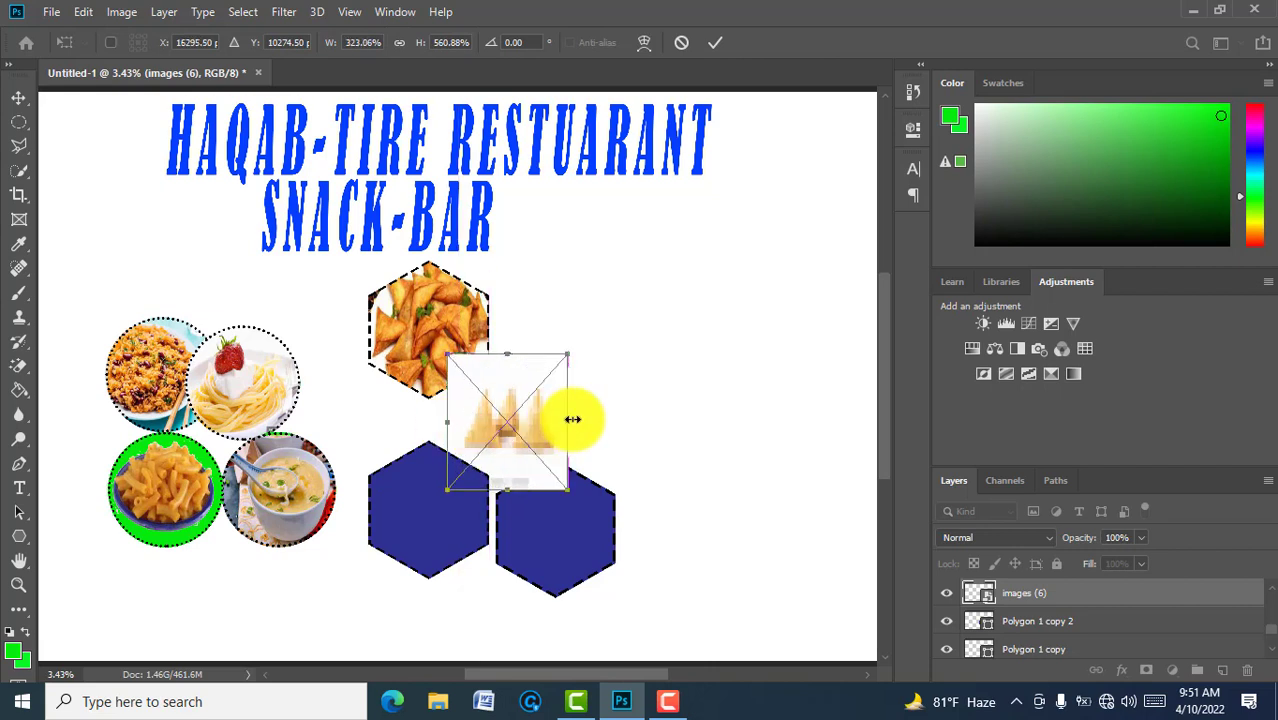
pyautogui.click(722, 45)
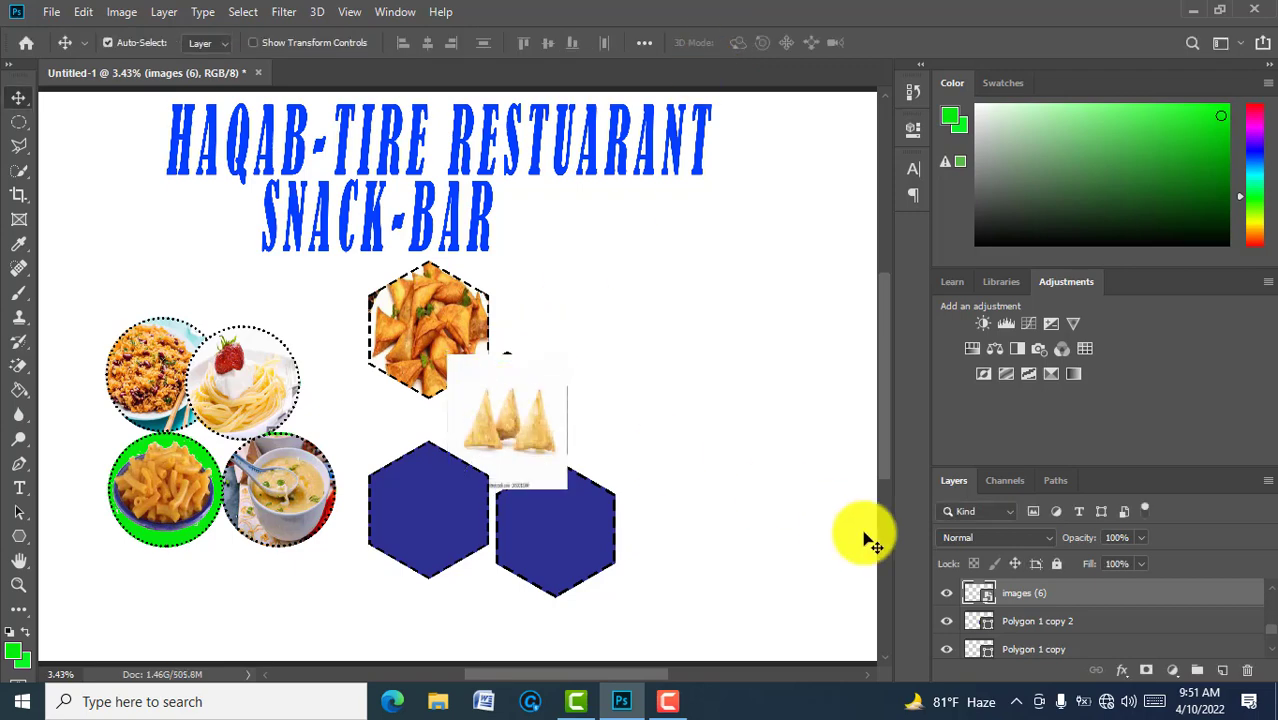
pyautogui.rightClick(1036, 598)
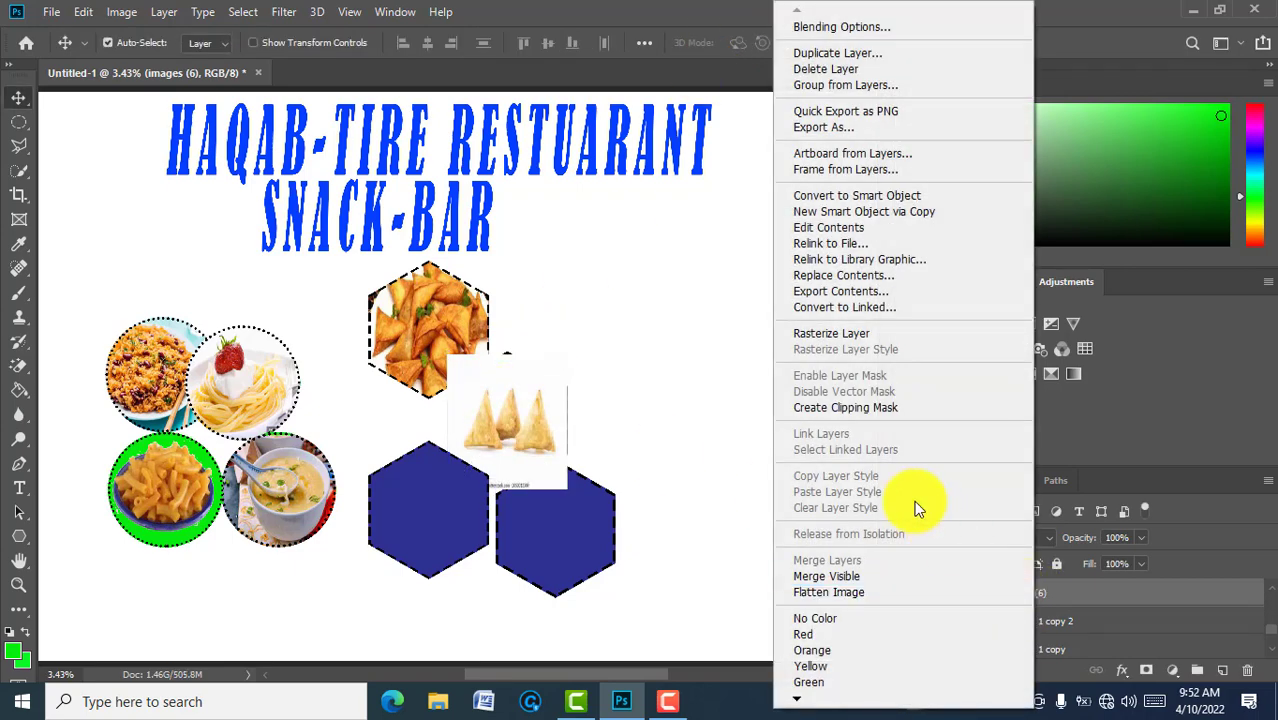
pyautogui.click(871, 408)
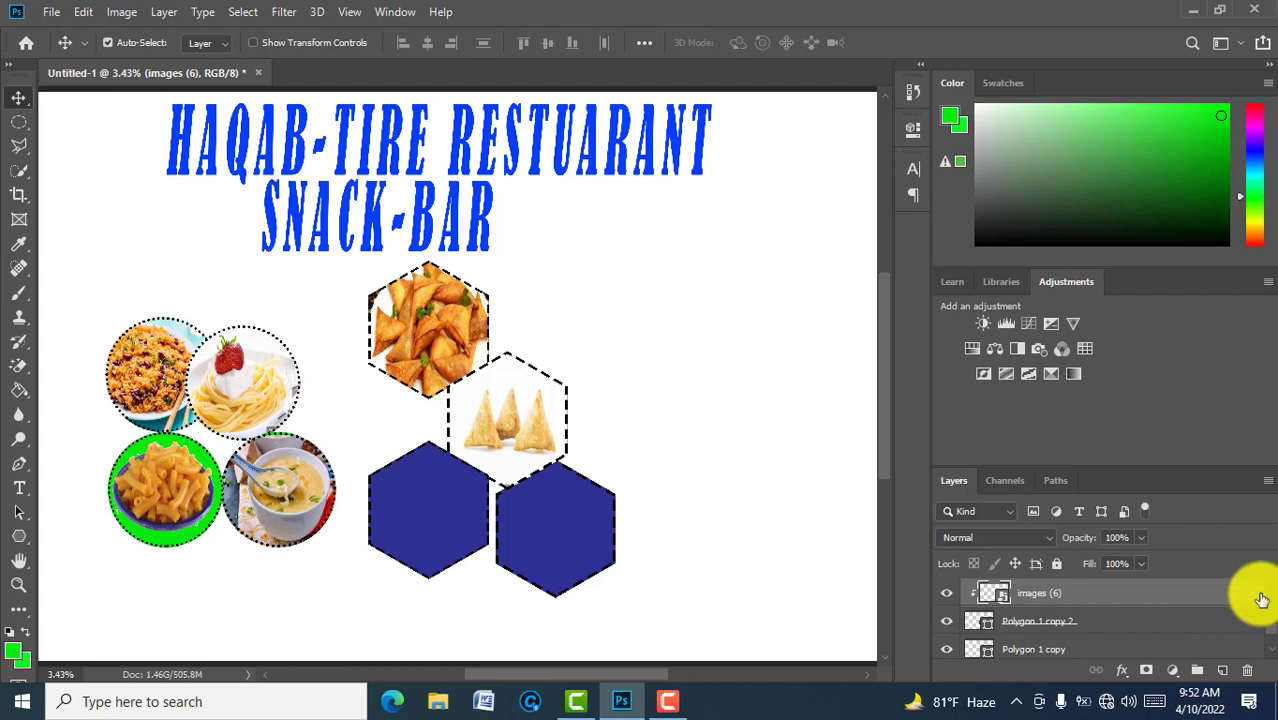
pyautogui.click(1271, 650)
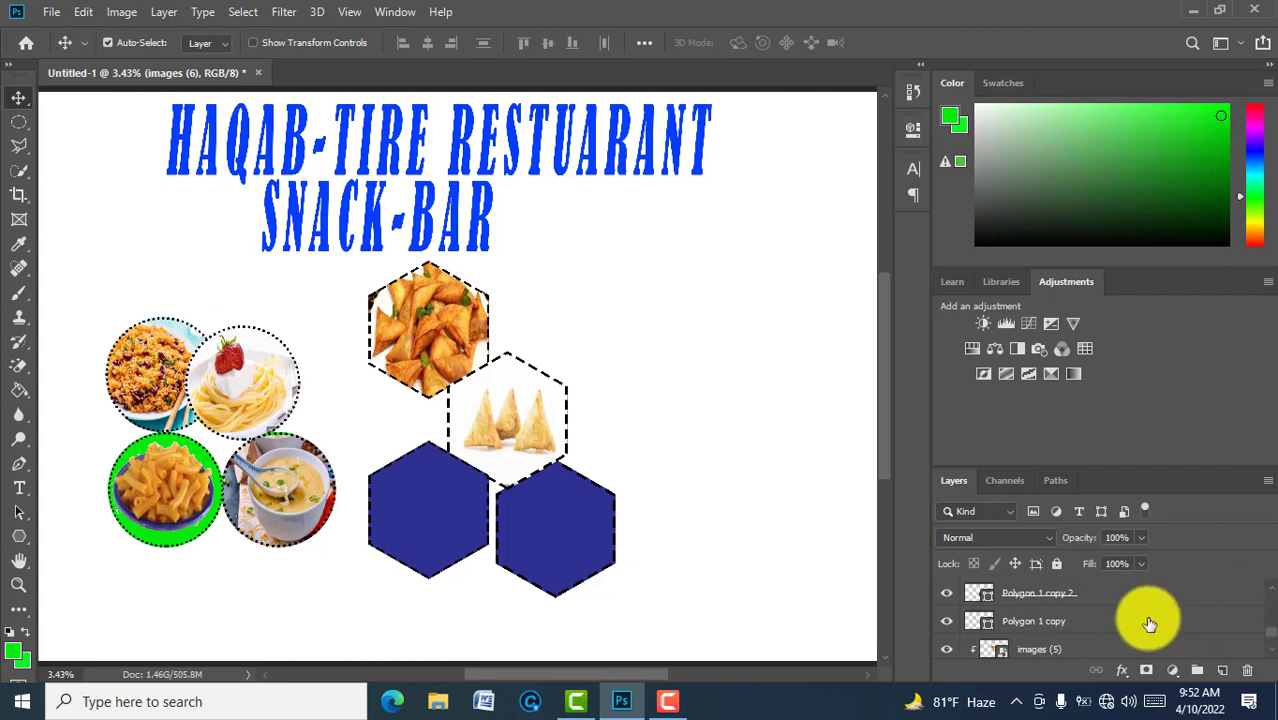
# Step: Embed the download juice photo above Polygon 1 copy and drag it toward the lower hexagons
pyautogui.click(1103, 625)
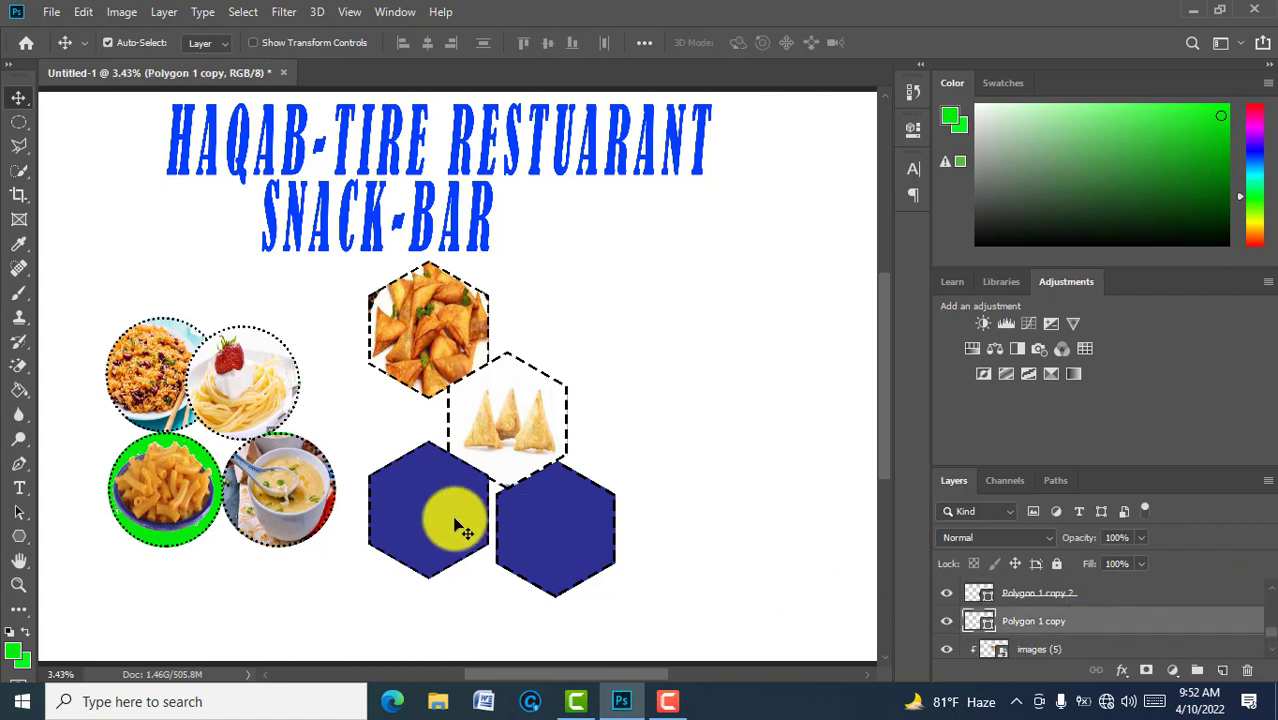
pyautogui.hotkey('ctrl', 't')
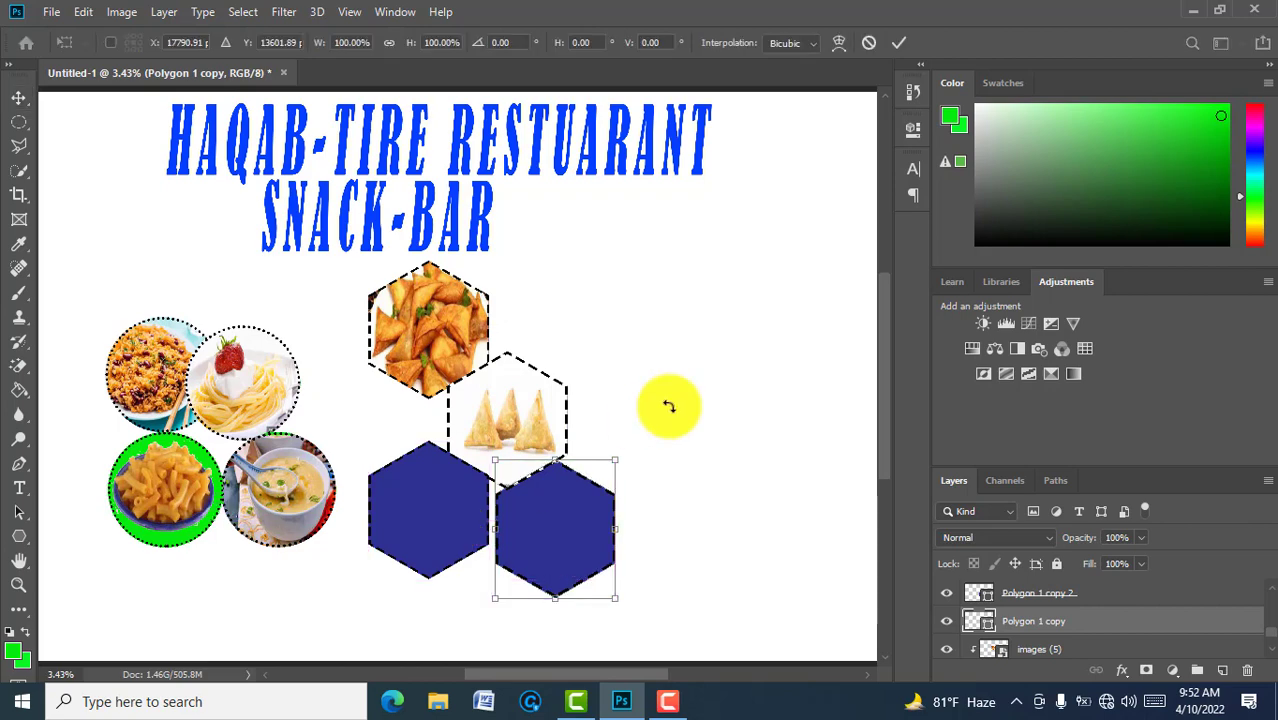
pyautogui.click(895, 45)
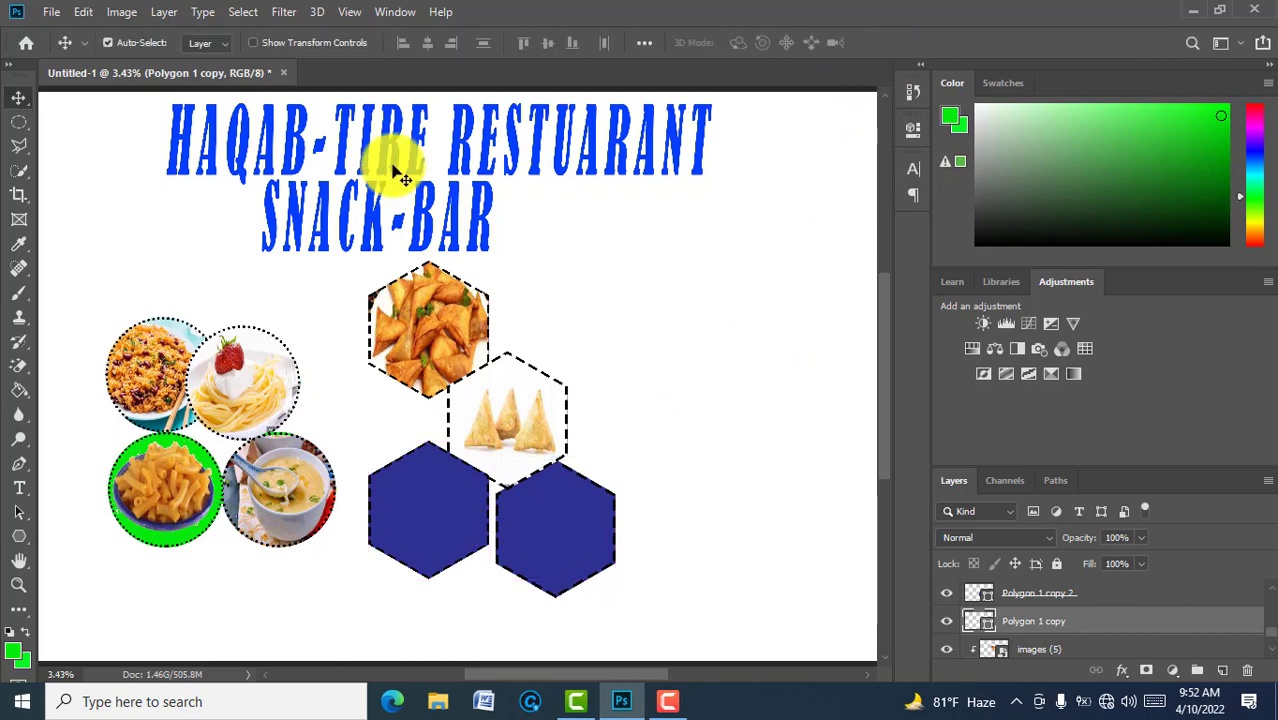
pyautogui.click(50, 12)
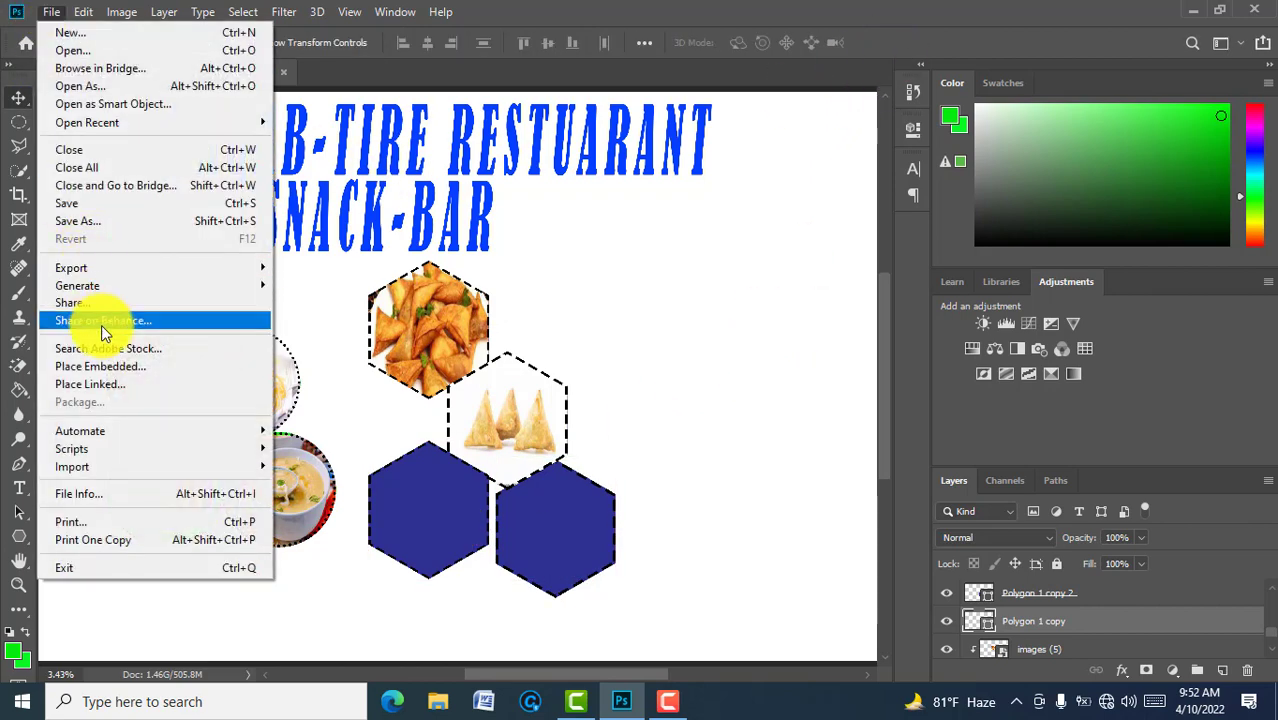
pyautogui.click(119, 366)
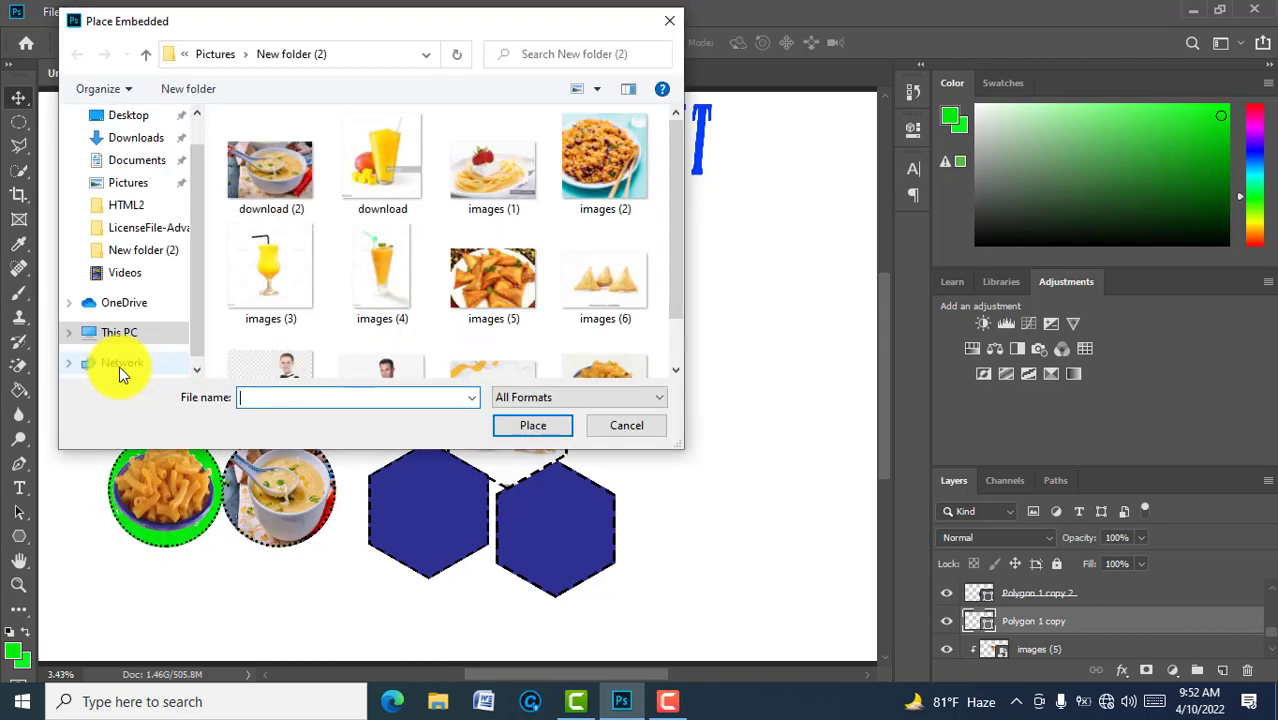
pyautogui.click(381, 188)
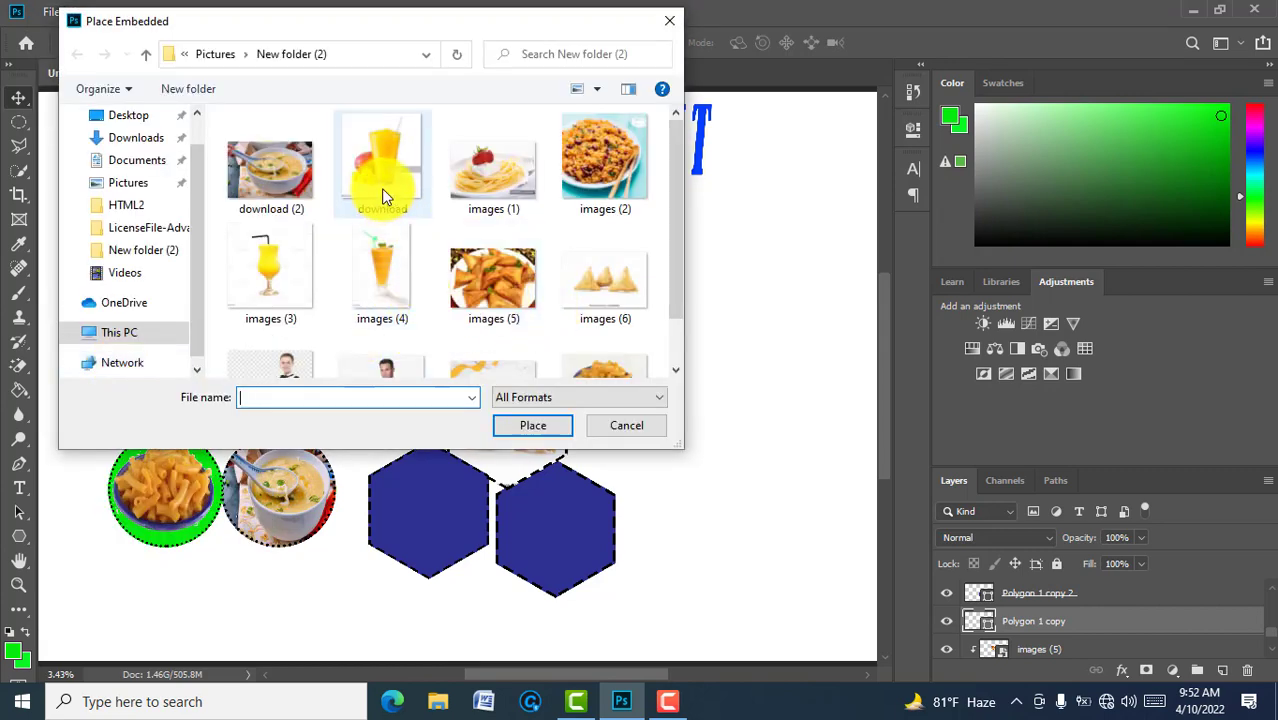
pyautogui.click(533, 424)
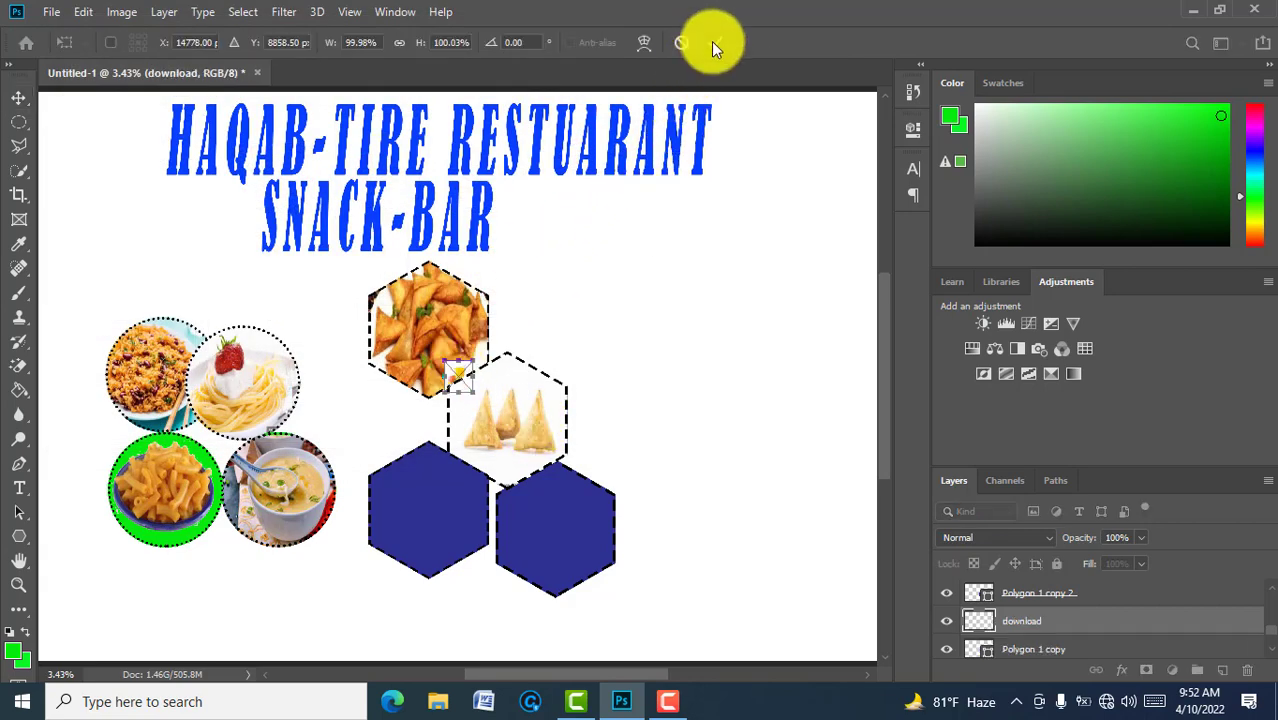
pyautogui.click(714, 42)
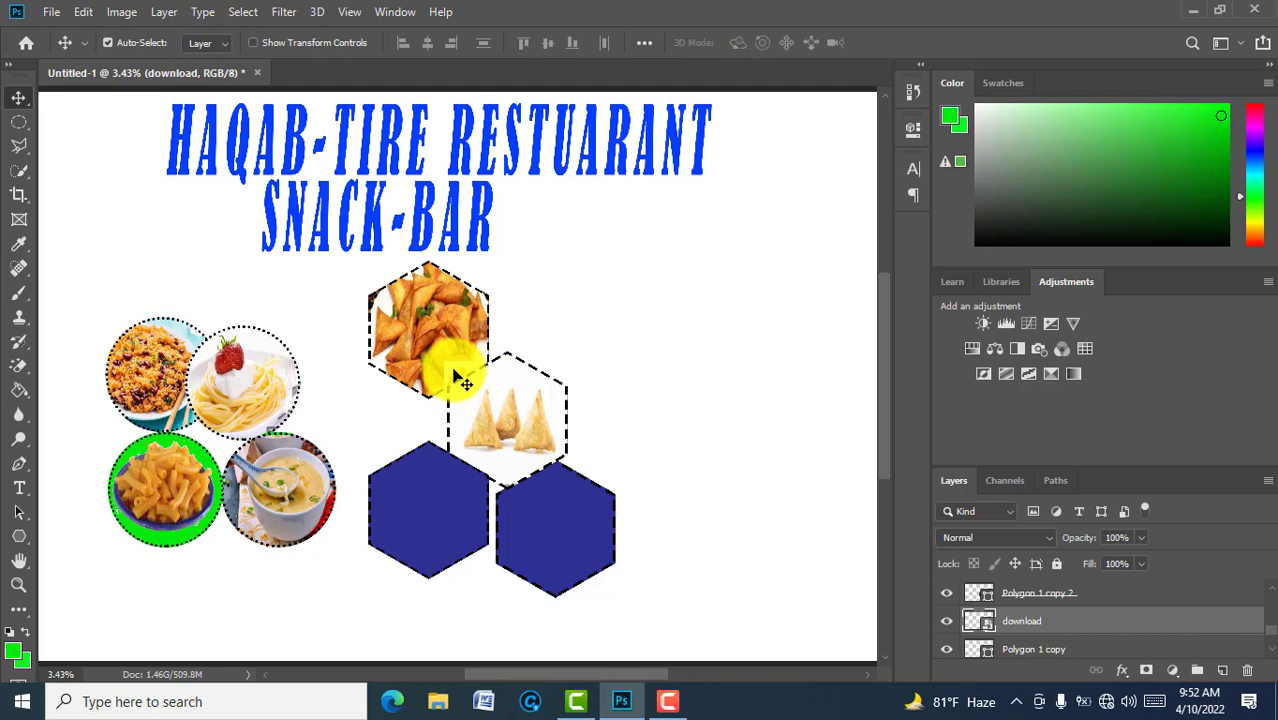
pyautogui.moveTo(463, 381); pyautogui.dragTo(409, 517)
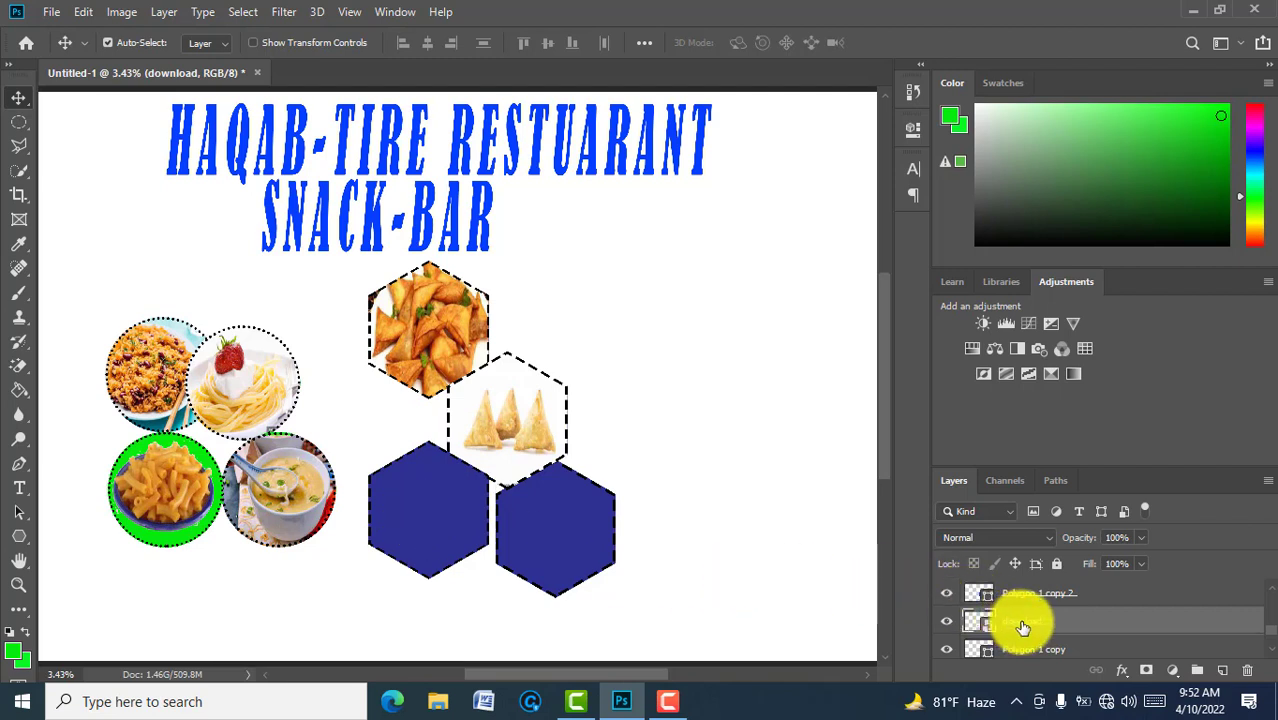
# Step: Rearrange the download and Polygon 1 copy layers in the layer stack
pyautogui.moveTo(1022, 628); pyautogui.dragTo(1025, 655)
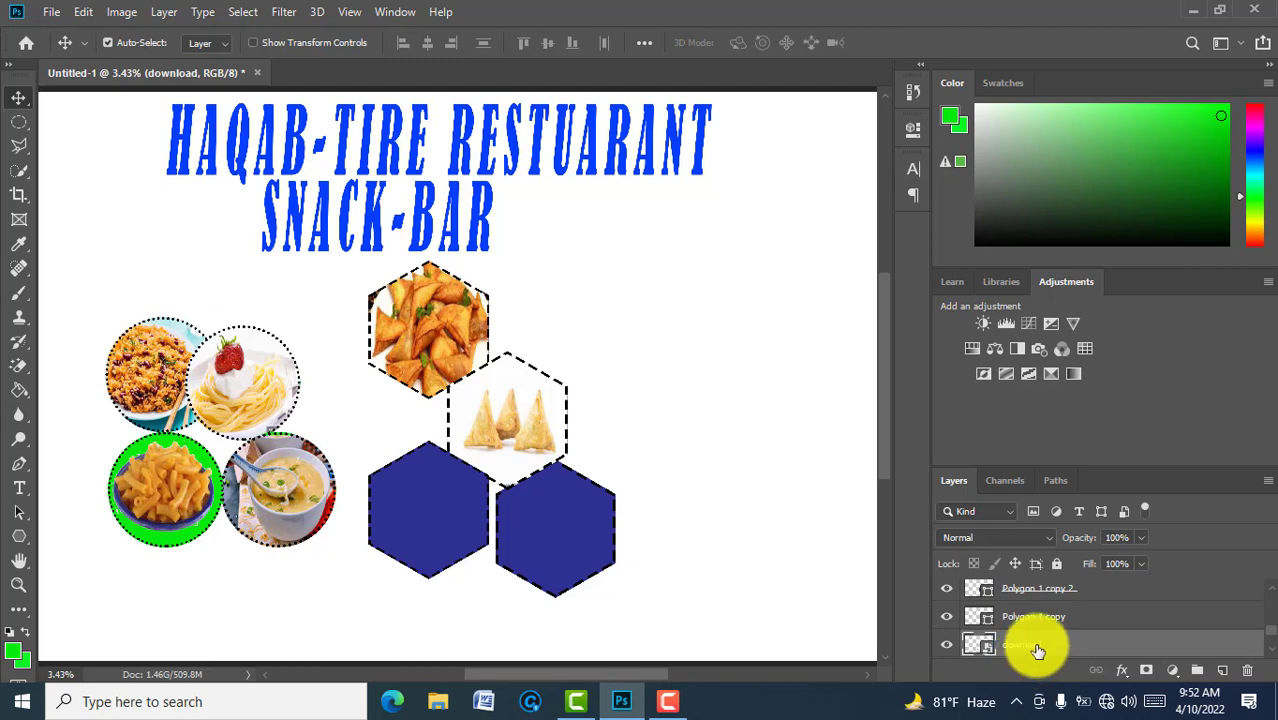
pyautogui.moveTo(1038, 647); pyautogui.dragTo(1036, 608)
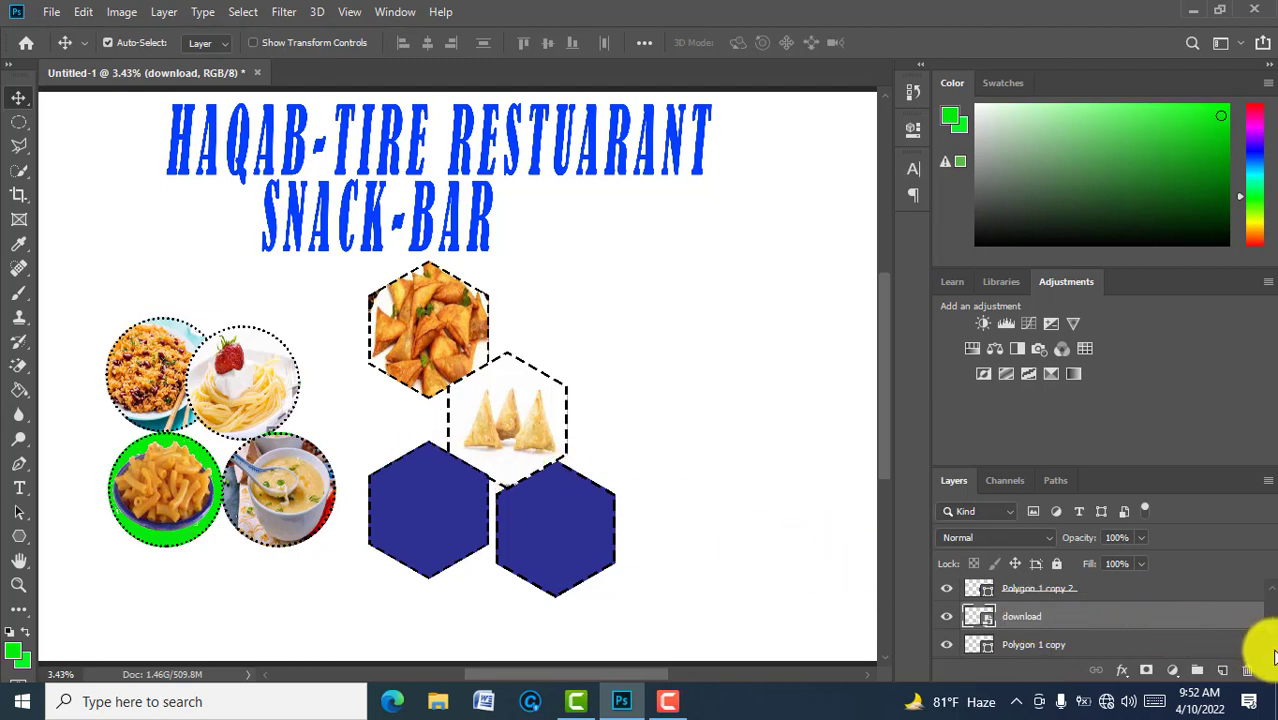
pyautogui.scroll(-1, 1272, 650)
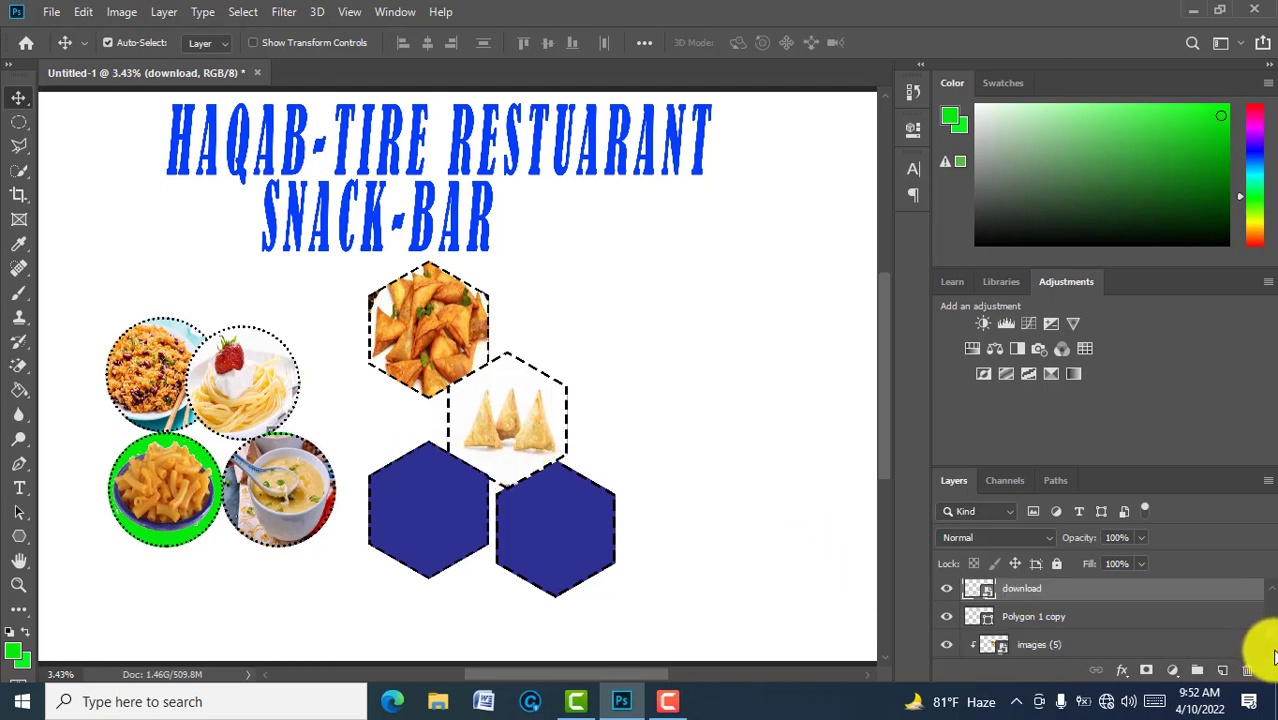
pyautogui.click(1068, 624)
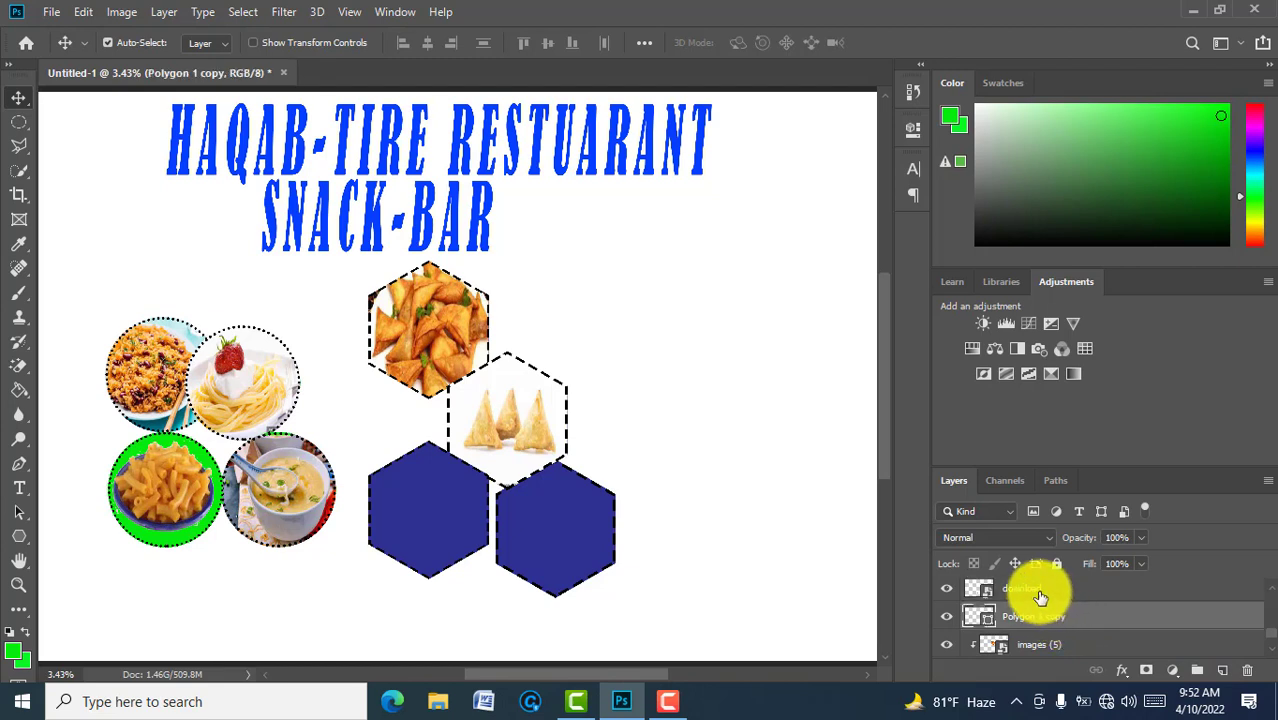
pyautogui.click(1040, 595)
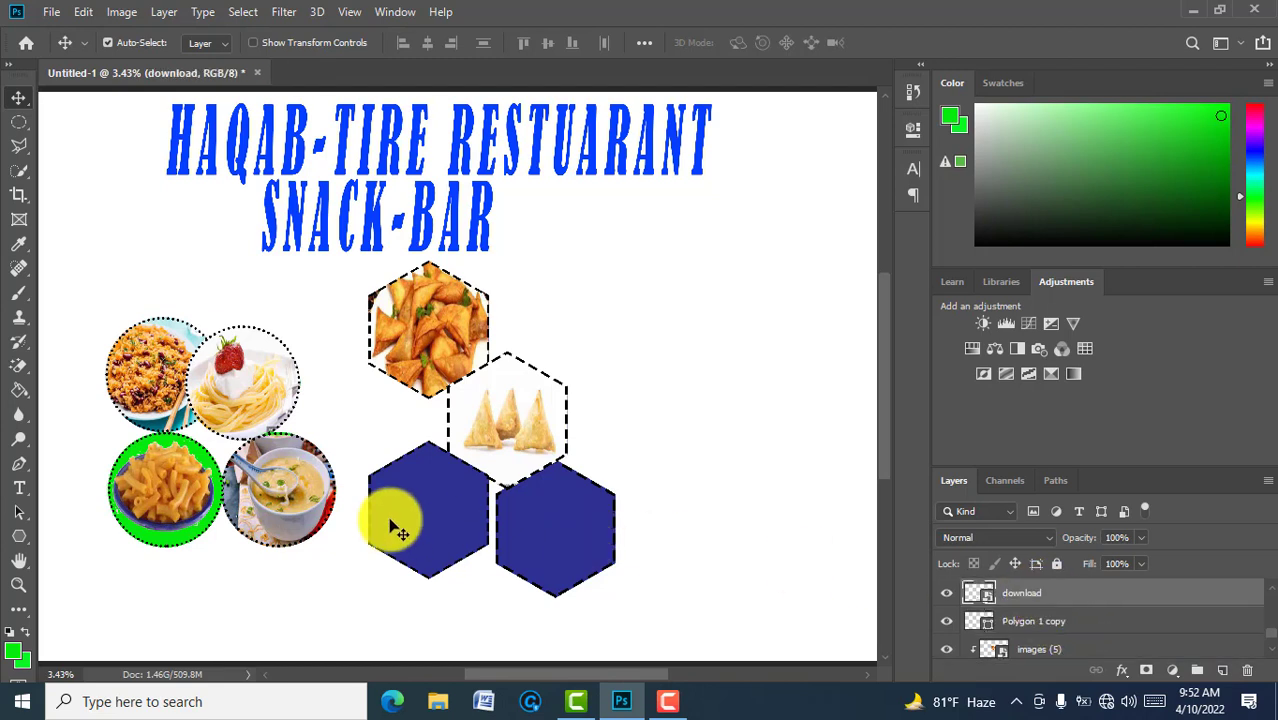
pyautogui.hotkey('ctrl', 't')
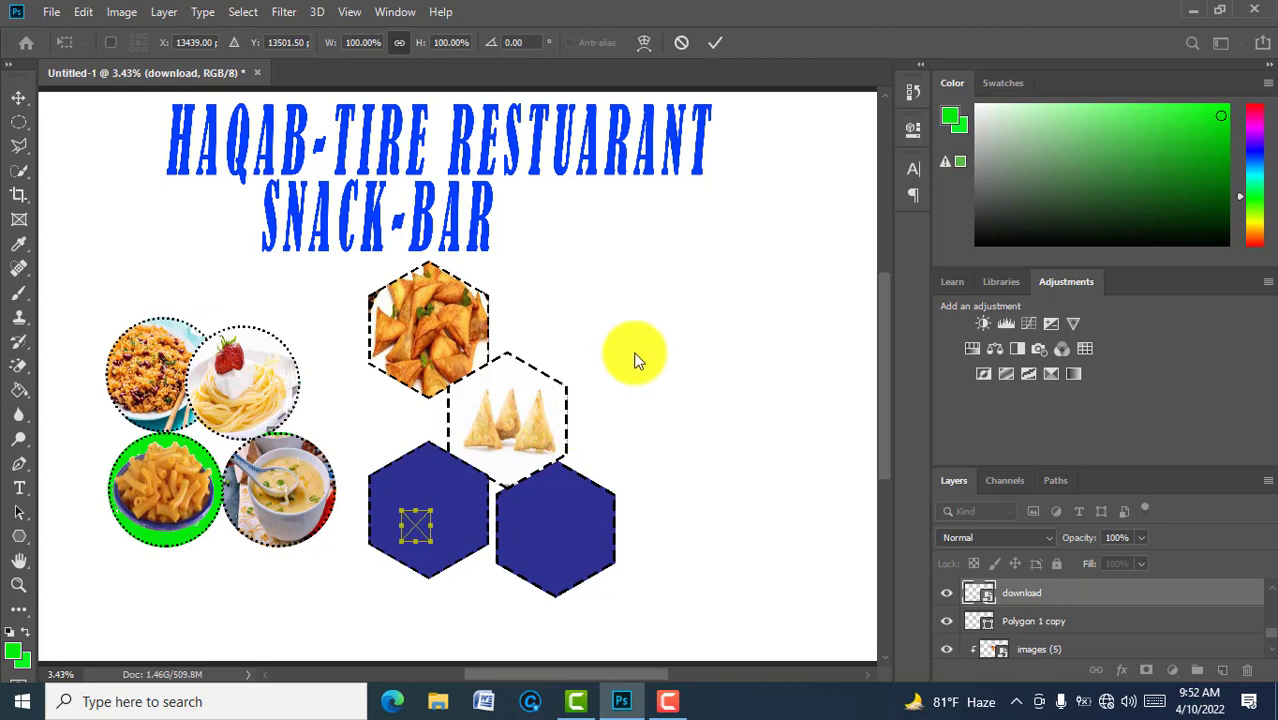
pyautogui.click(716, 43)
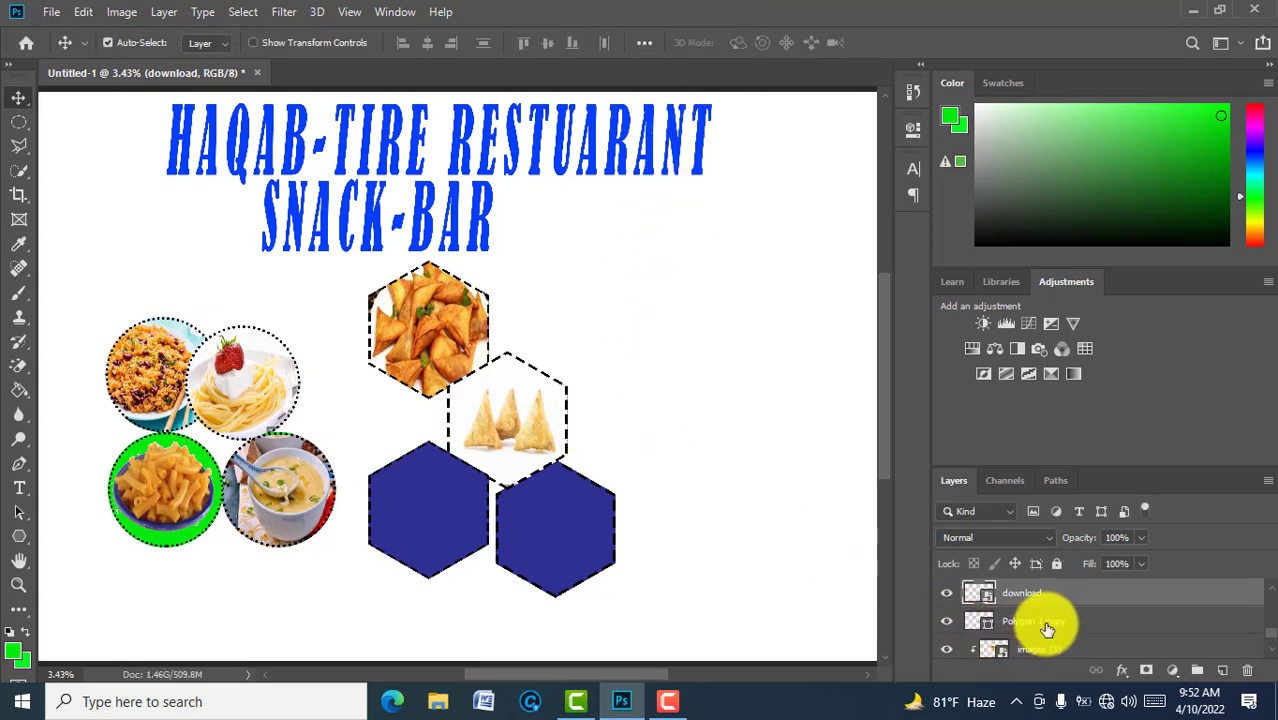
pyautogui.moveTo(1047, 629); pyautogui.dragTo(1042, 588)
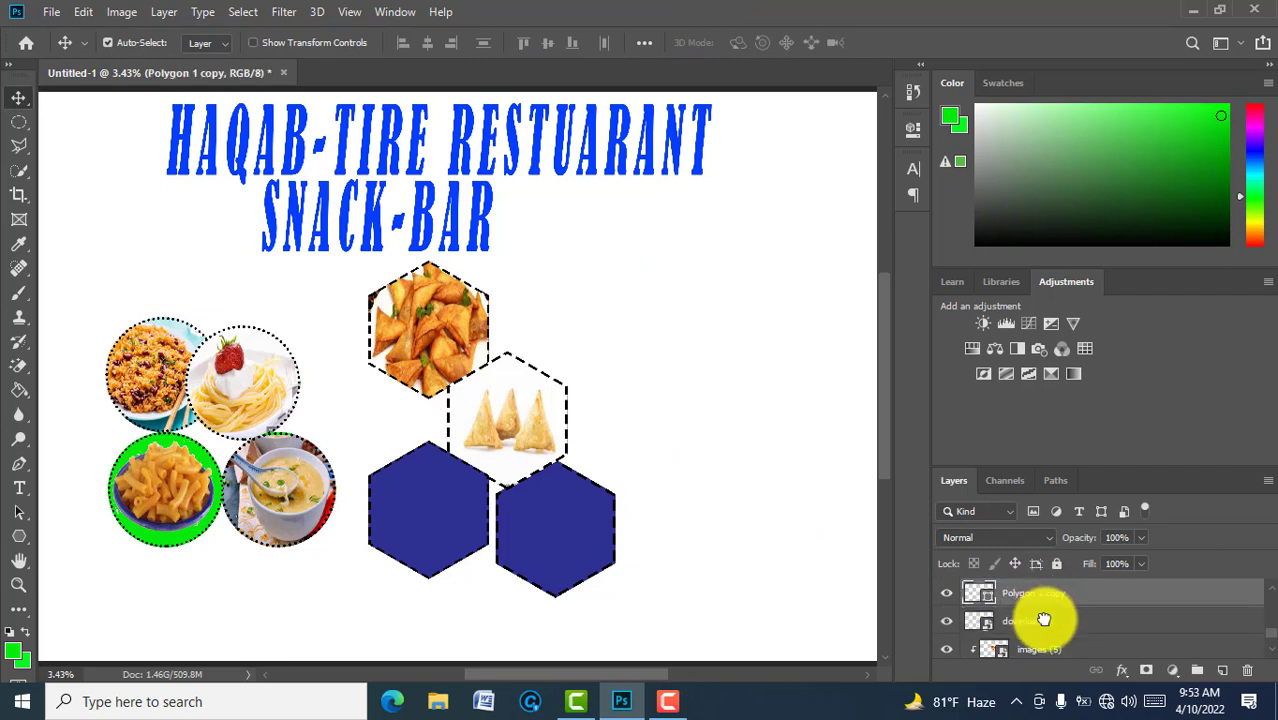
pyautogui.moveTo(1040, 598); pyautogui.dragTo(1042, 628)
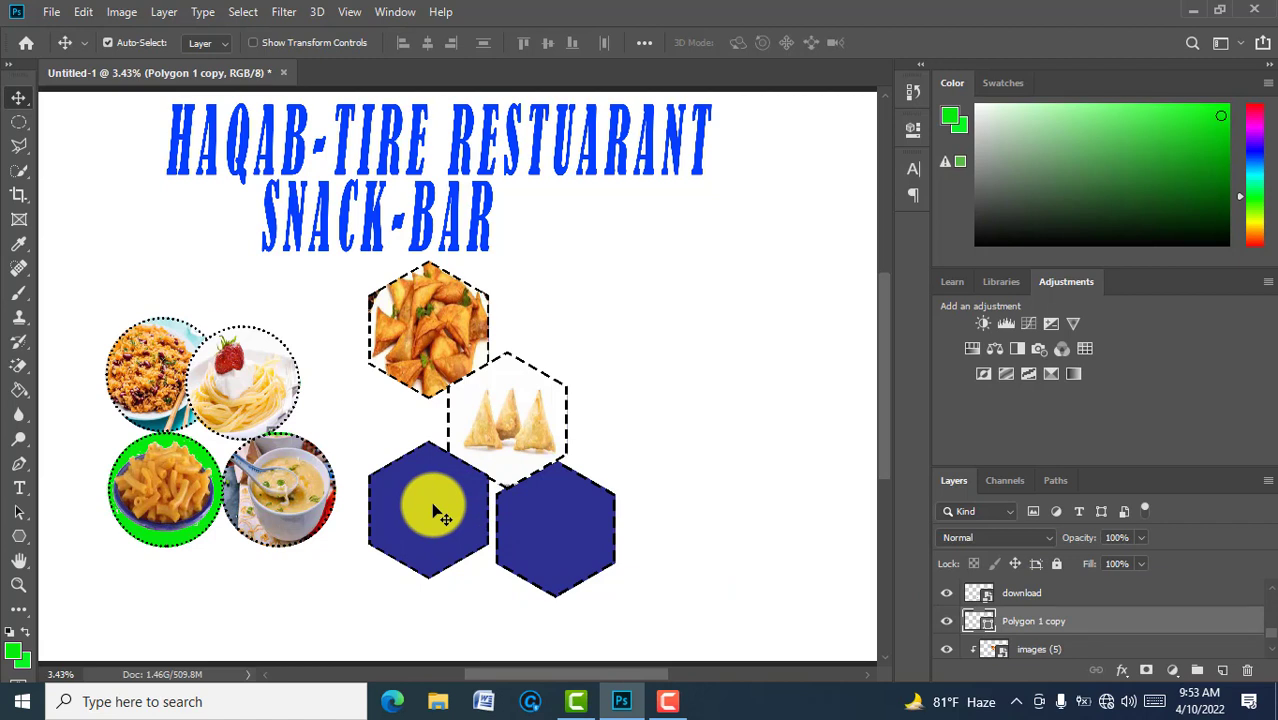
# Step: Delete the stray download image layer, leaving the right hexagon's layer active
pyautogui.click(1055, 598)
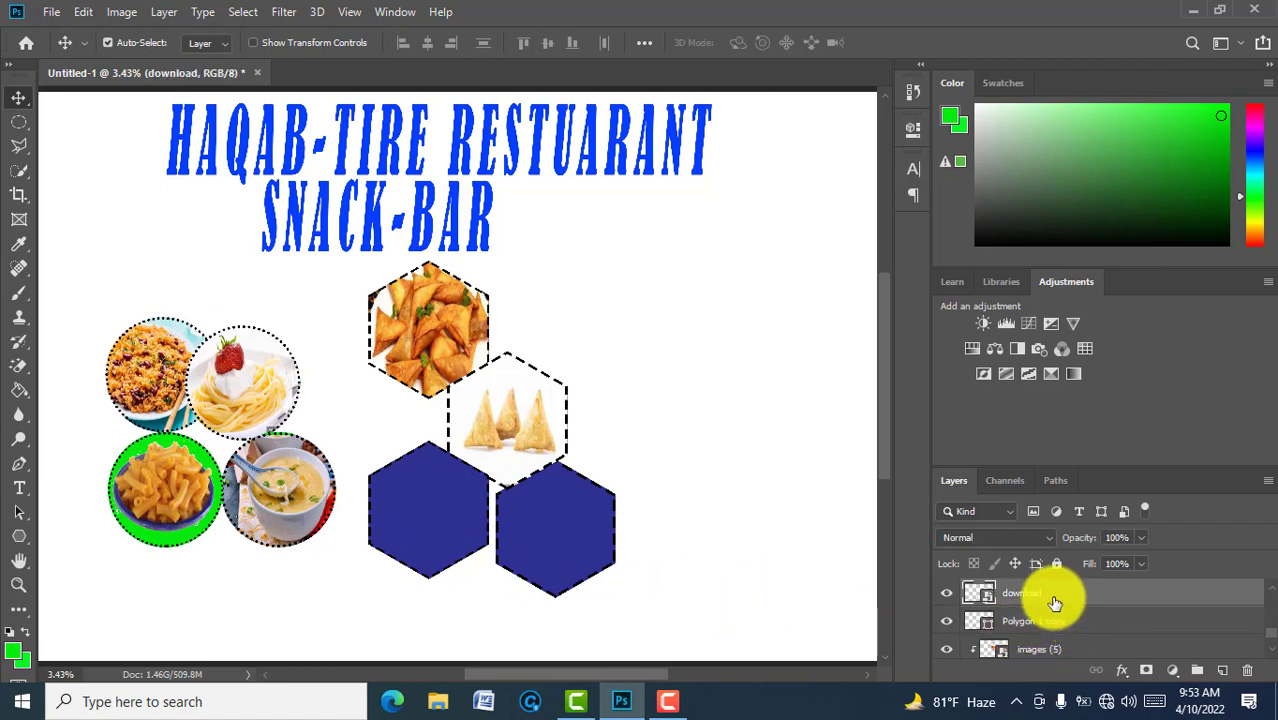
pyautogui.press('Delete')
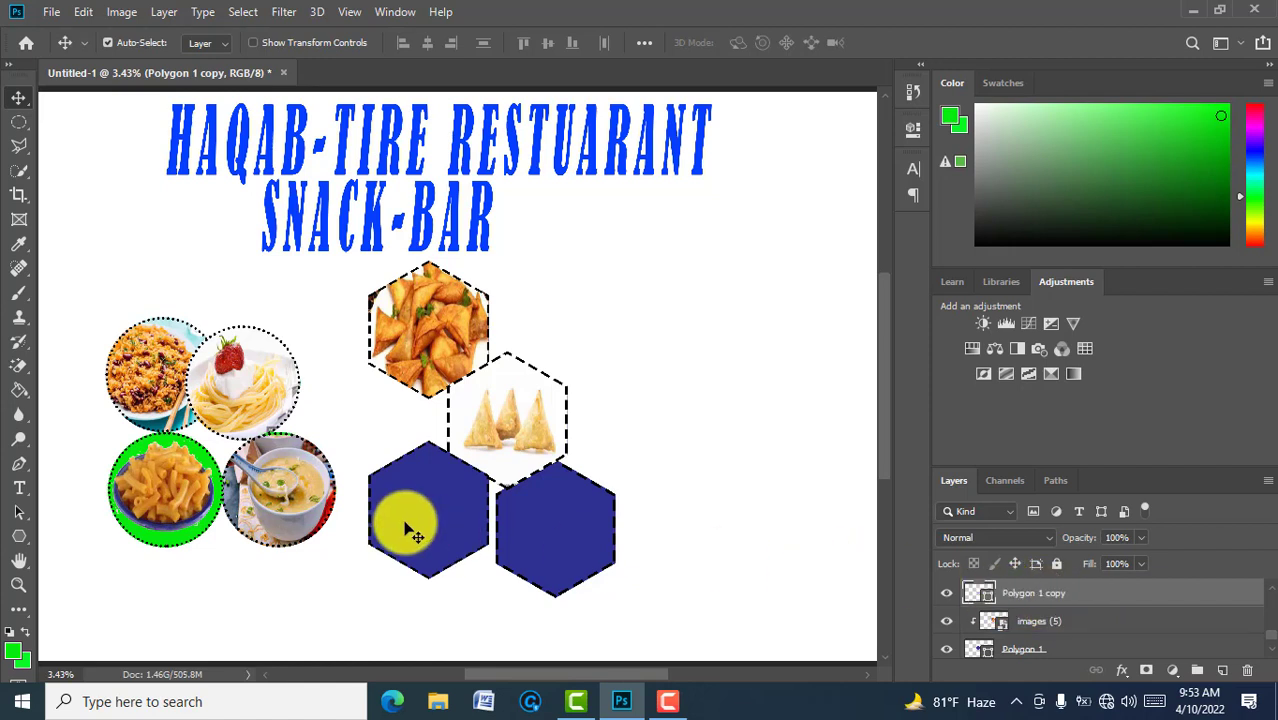
pyautogui.hotkey('ctrl', 't')
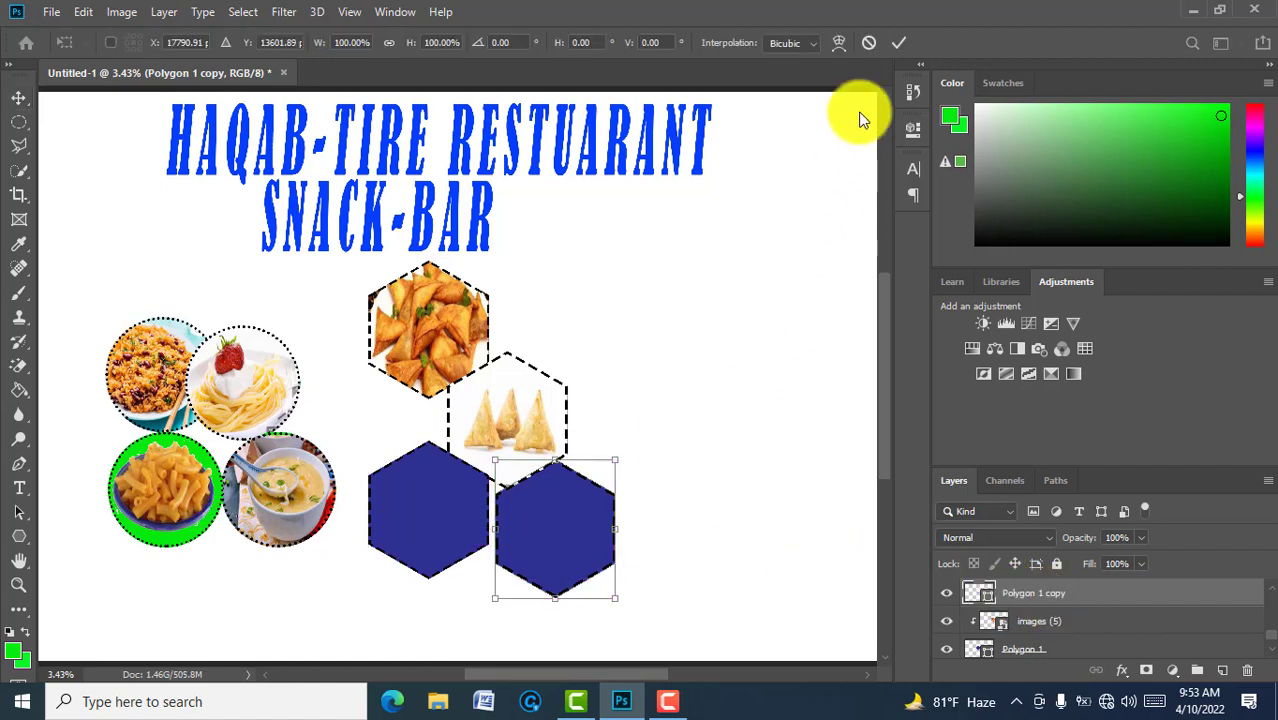
pyautogui.click(899, 42)
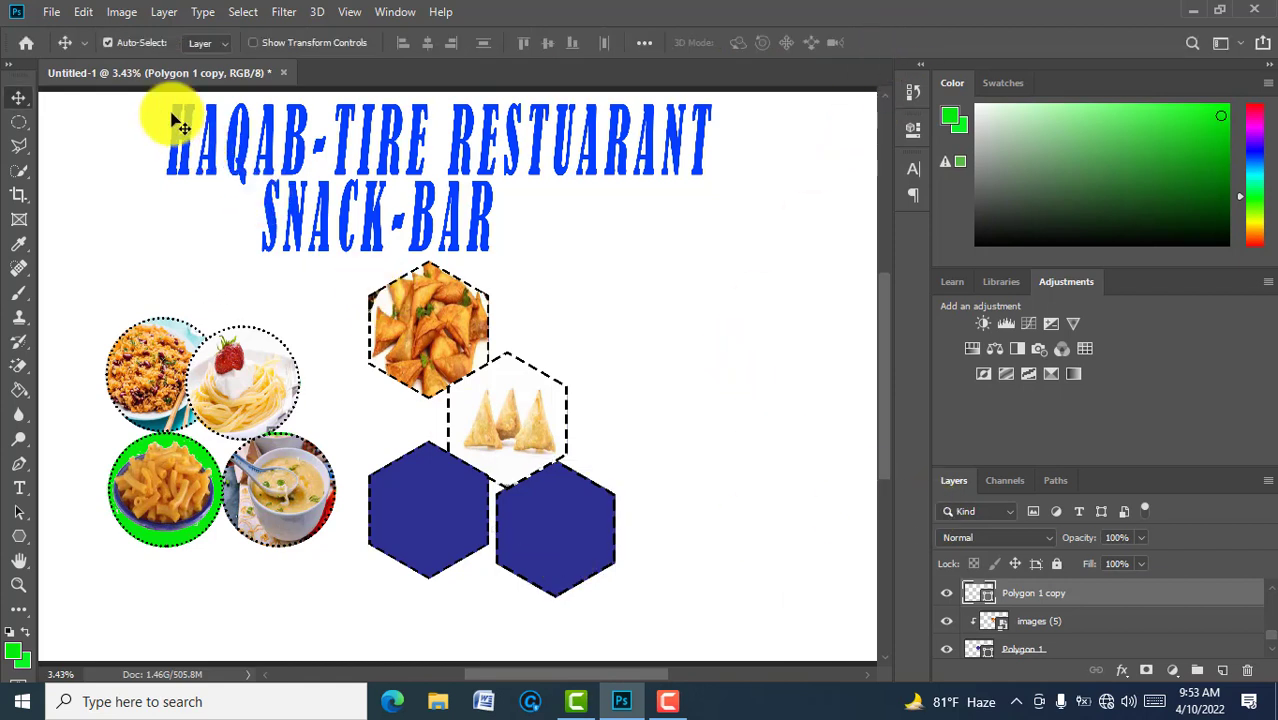
# Step: Embed the orange juice photo and move it onto the lower-right hexagon
pyautogui.click(50, 14)
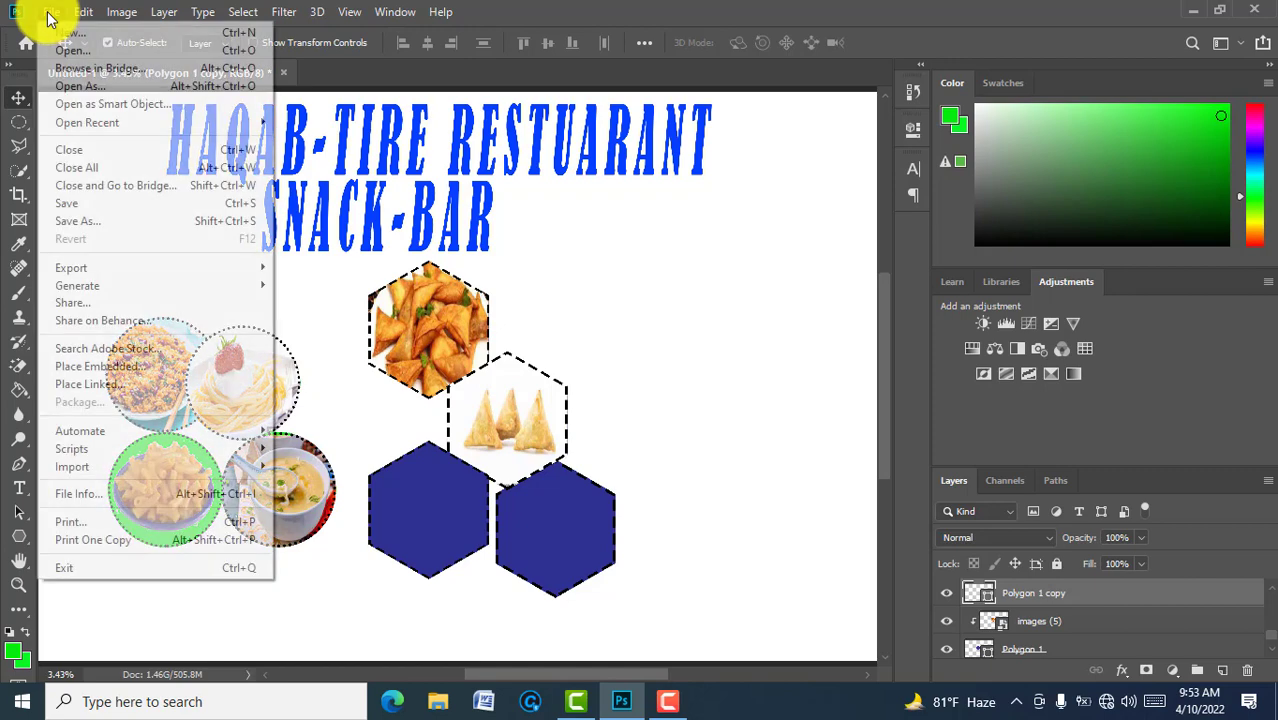
pyautogui.click(121, 366)
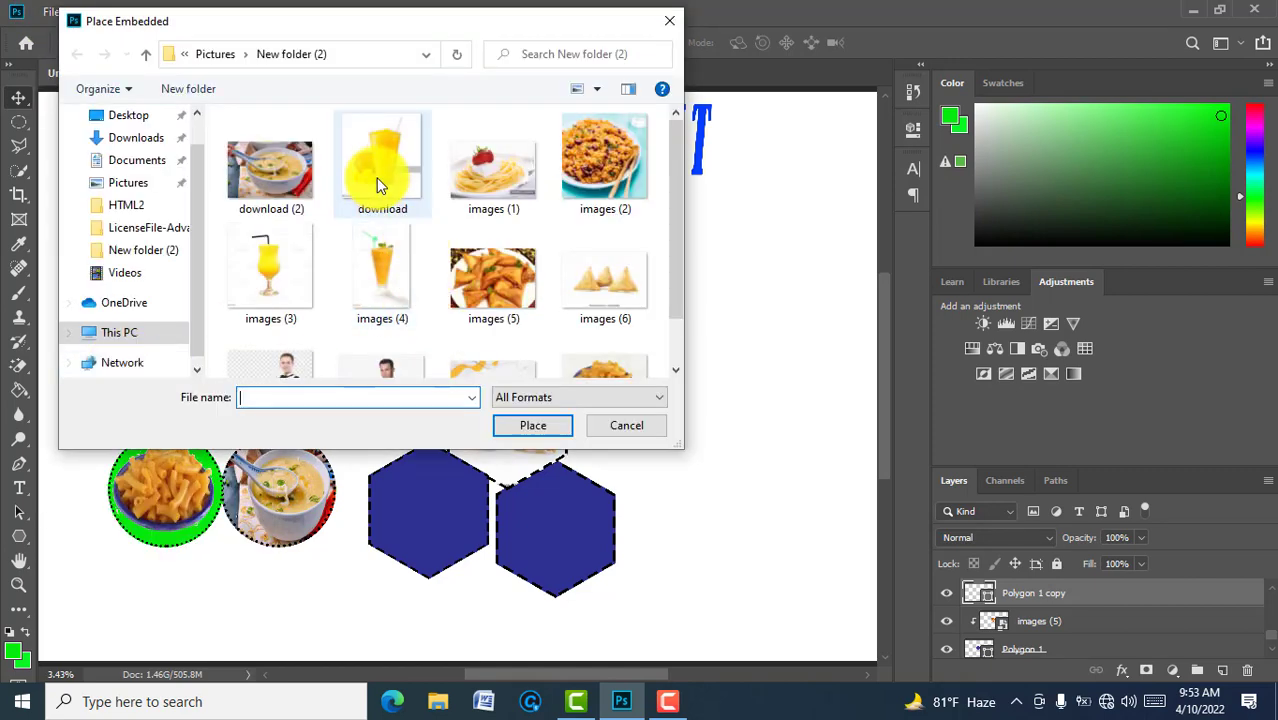
pyautogui.click(378, 183)
pyautogui.click(530, 424)
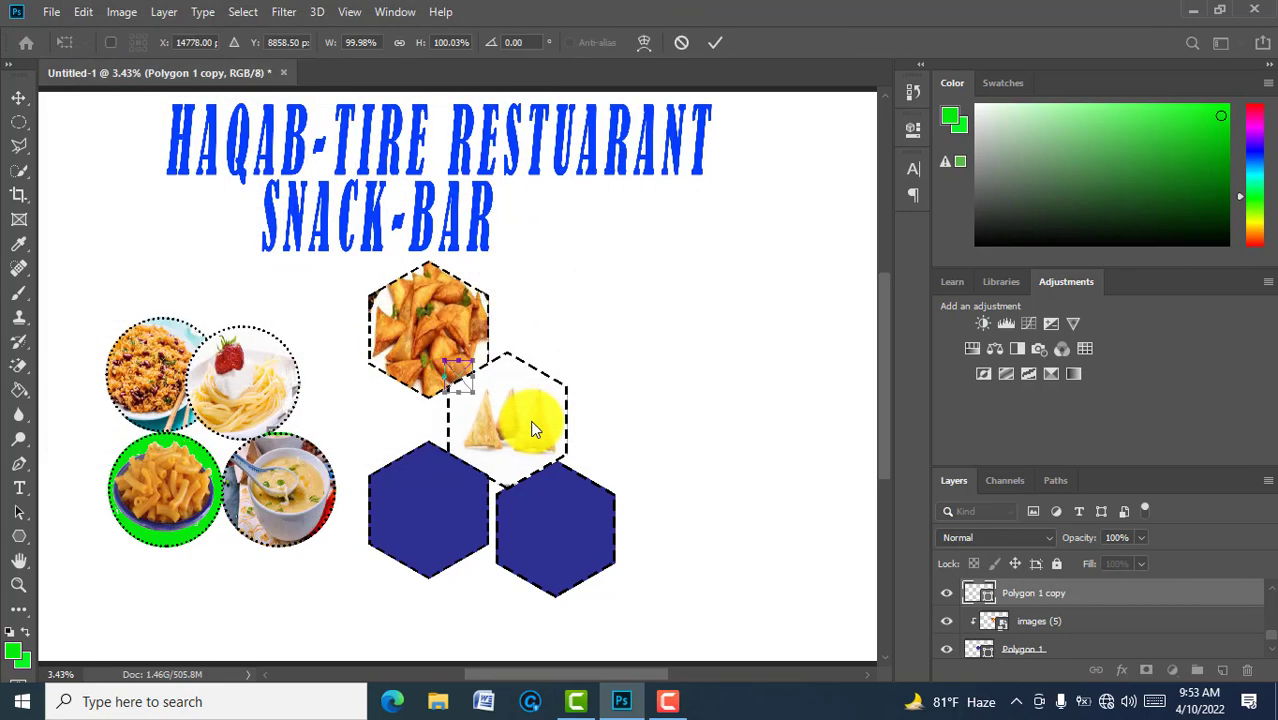
pyautogui.click(715, 45)
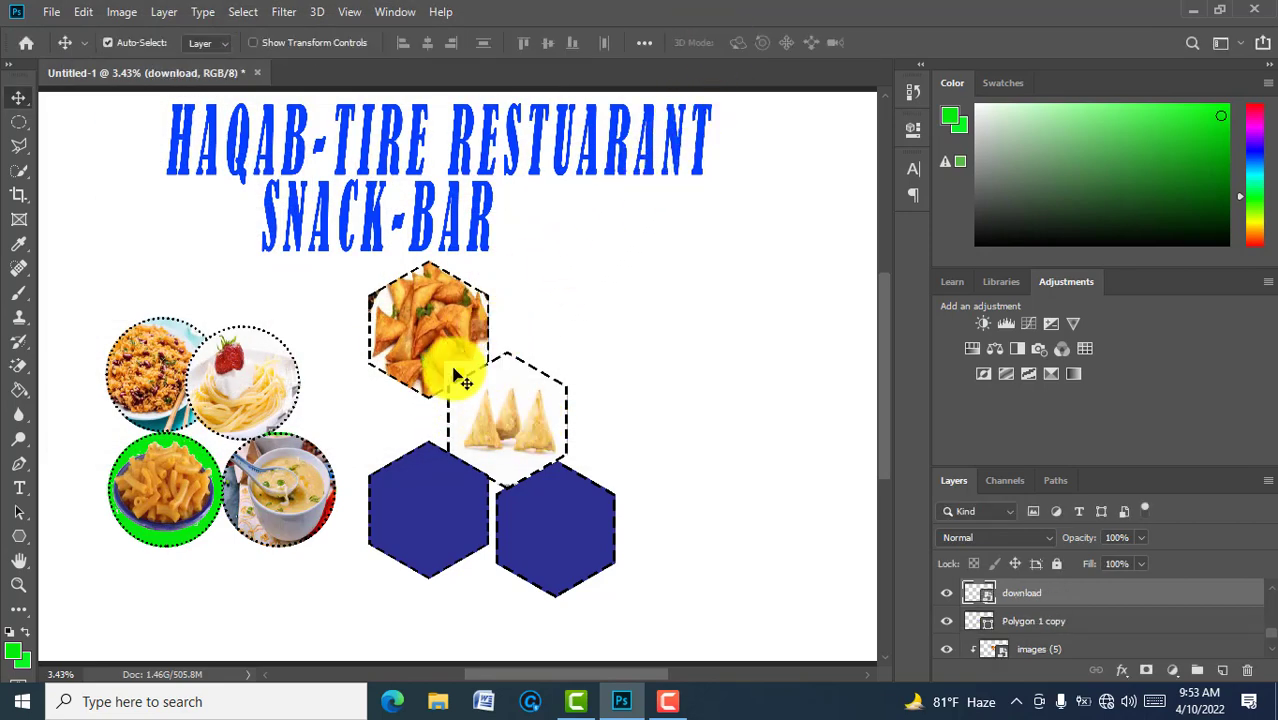
pyautogui.moveTo(455, 378); pyautogui.dragTo(548, 478)
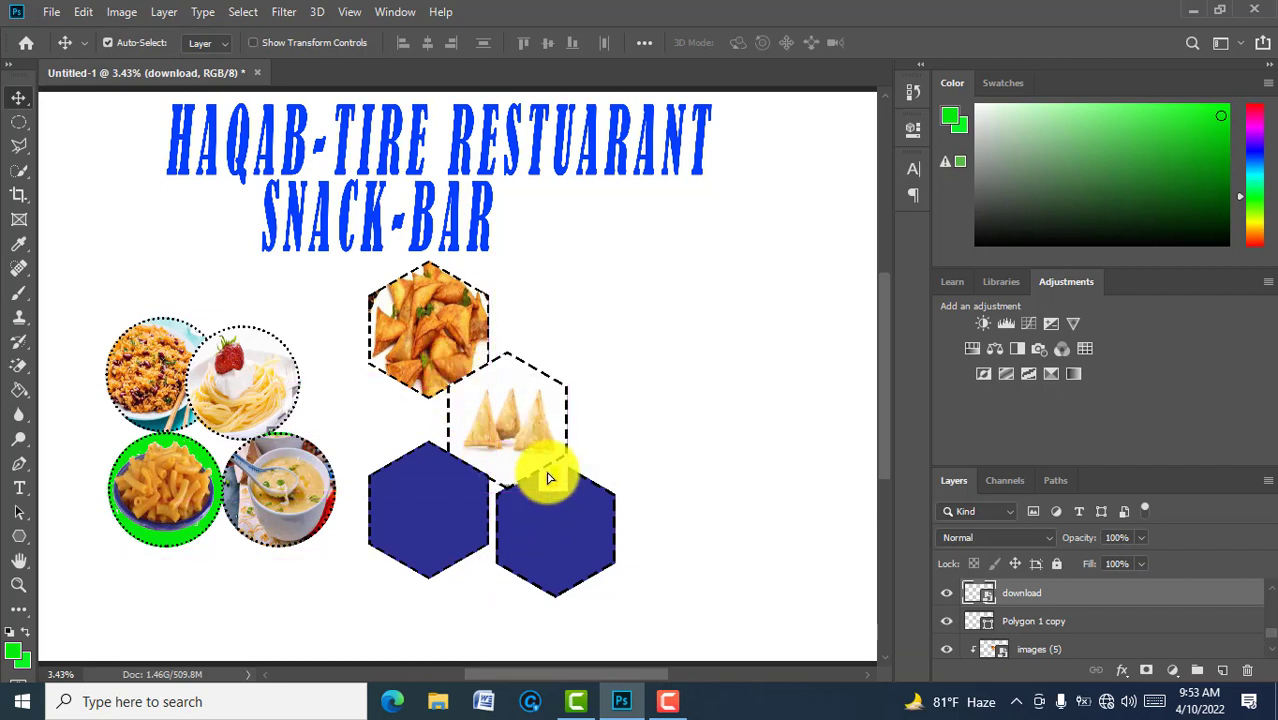
# Step: Stretch the juice photo to cover the lower-right hexagon and clip it to that shape
pyautogui.hotkey('ctrl', 't')
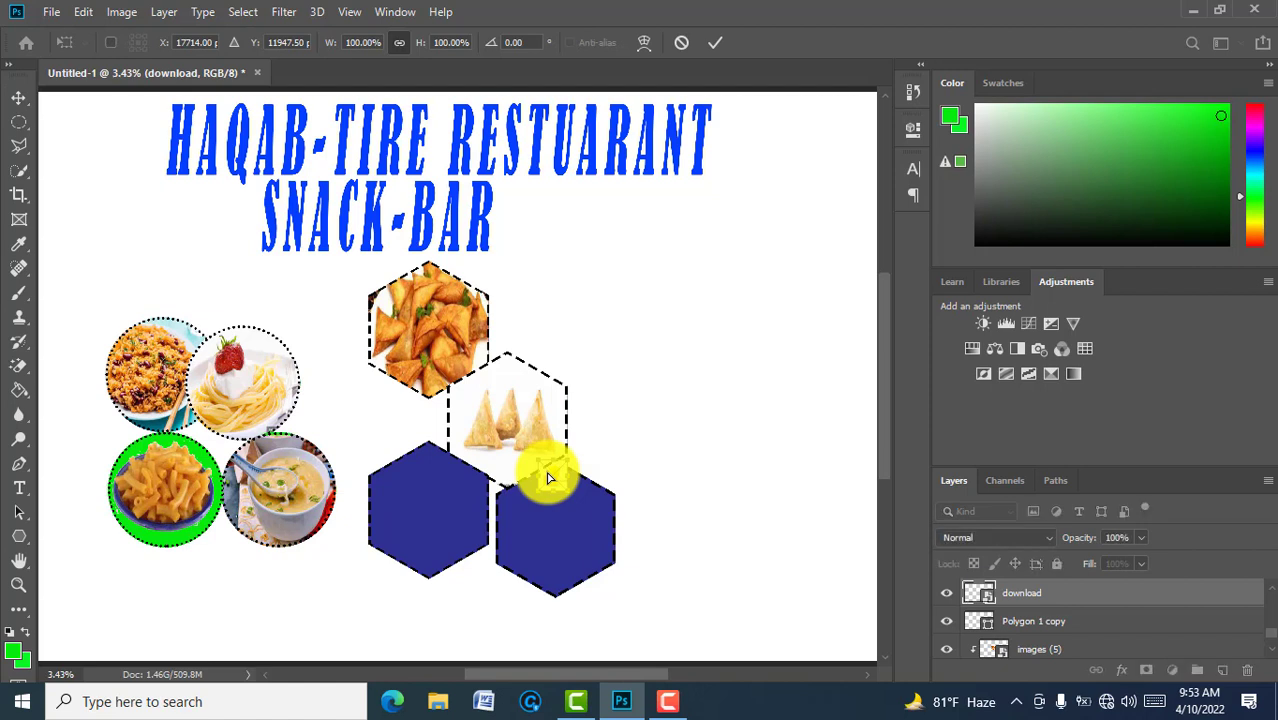
pyautogui.moveTo(549, 487); pyautogui.dragTo(553, 597)
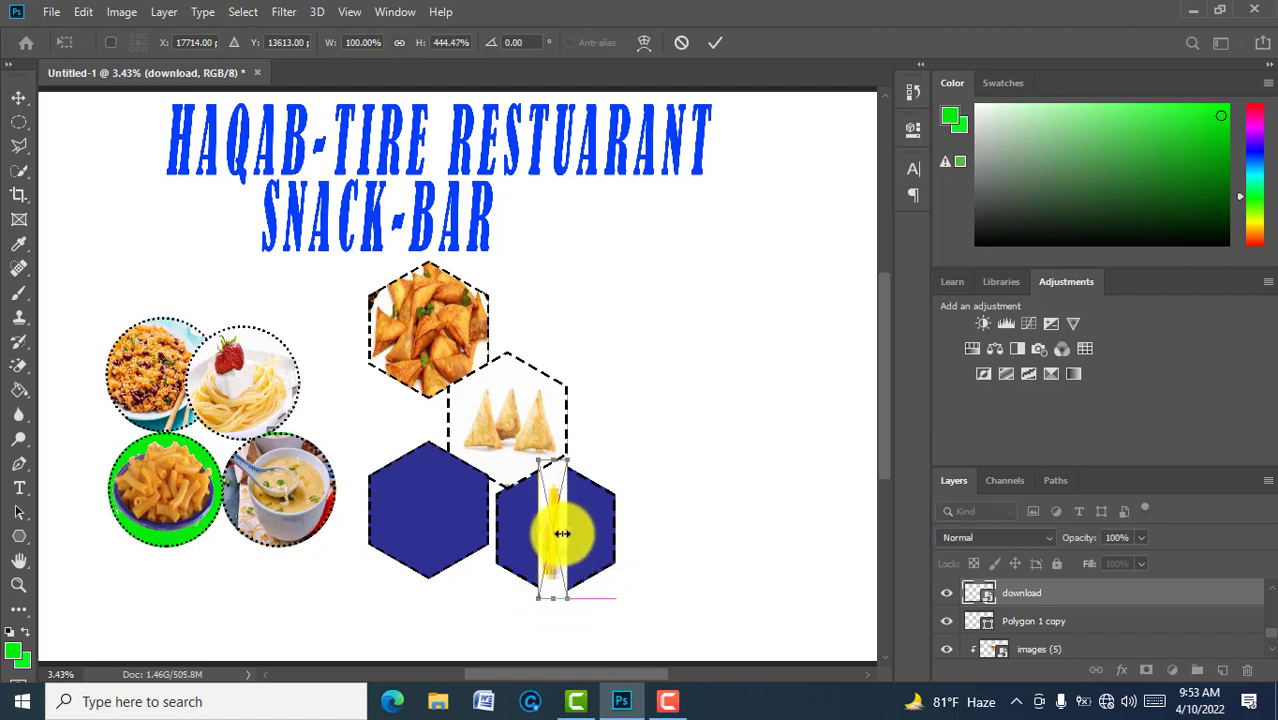
pyautogui.moveTo(564, 531); pyautogui.dragTo(611, 528)
pyautogui.moveTo(514, 528); pyautogui.dragTo(495, 528)
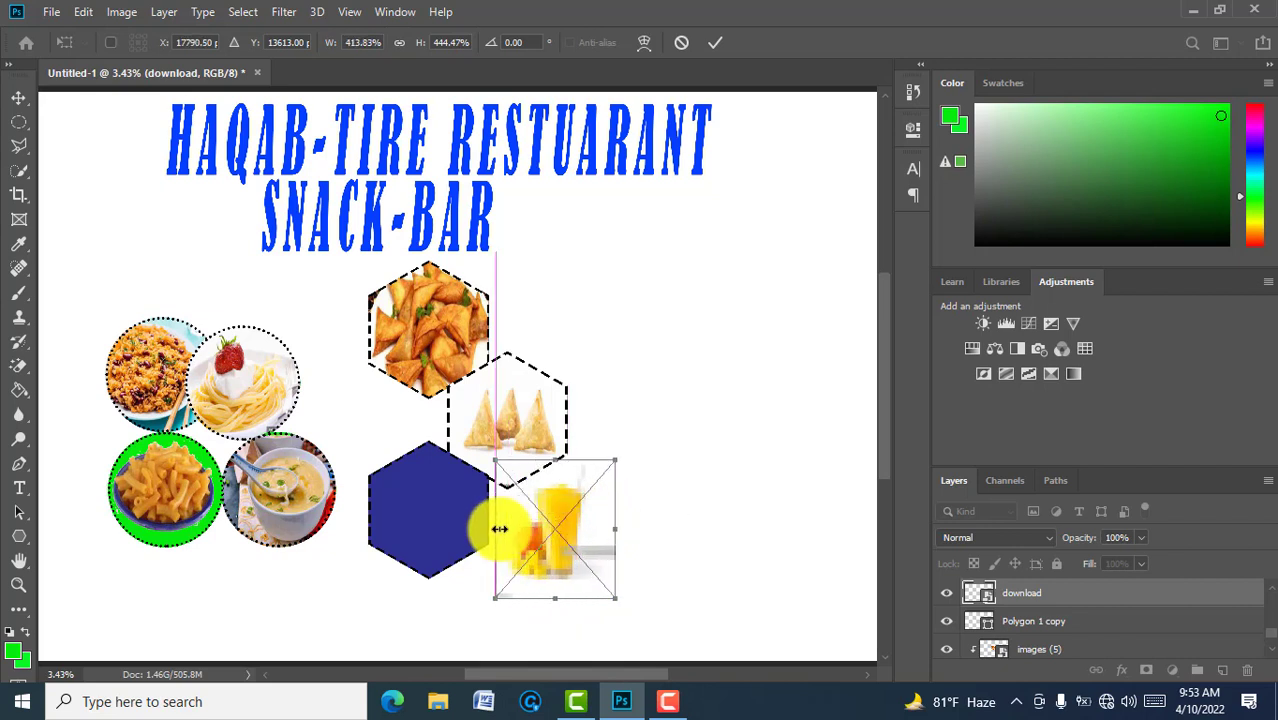
pyautogui.click(719, 36)
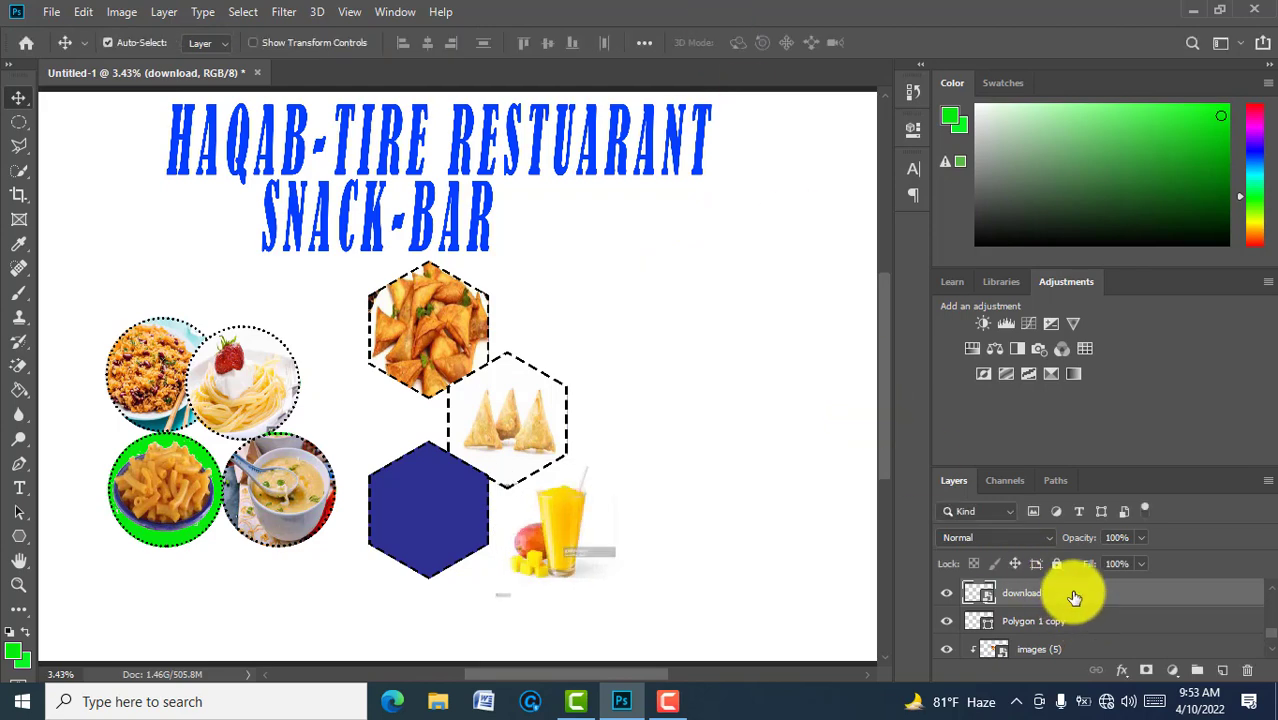
pyautogui.rightClick(1074, 597)
pyautogui.click(905, 405)
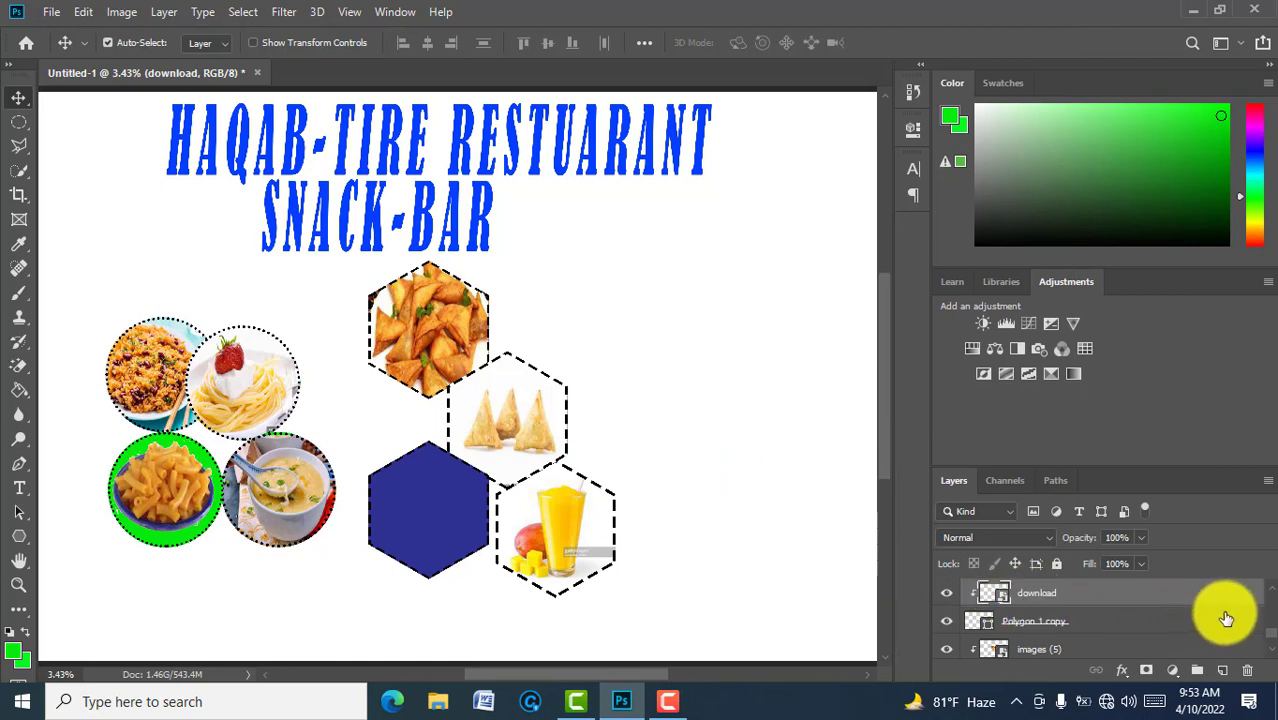
pyautogui.scroll(3, 1250, 592)
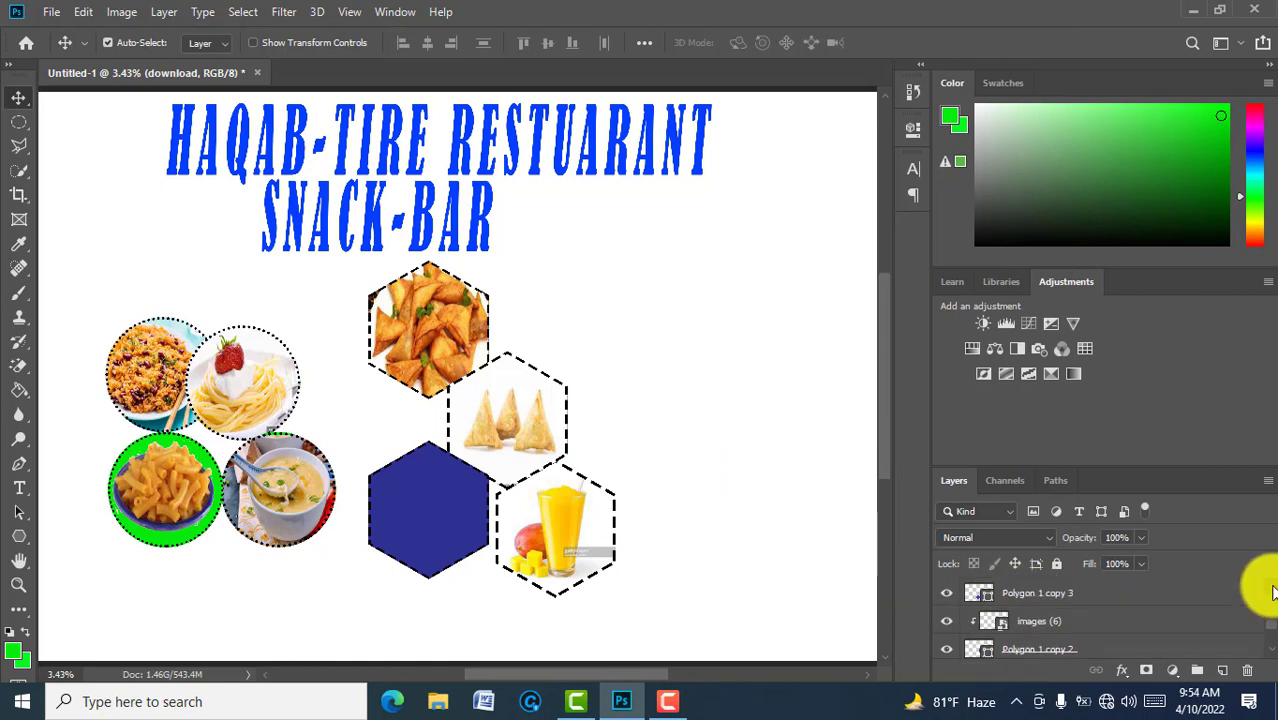
# Step: Make the left blue hexagon's Polygon 1 copy 3 layer active and open the File menu
pyautogui.scroll(1, 1272, 592)
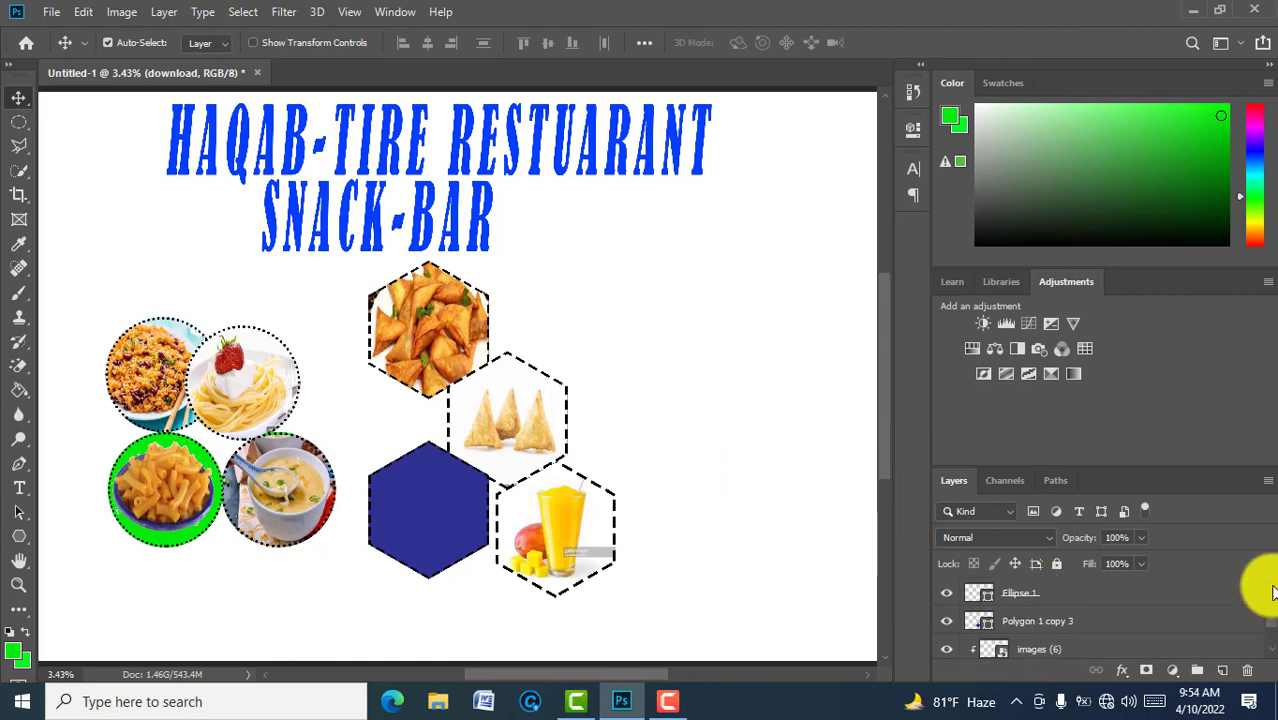
pyautogui.click(1066, 627)
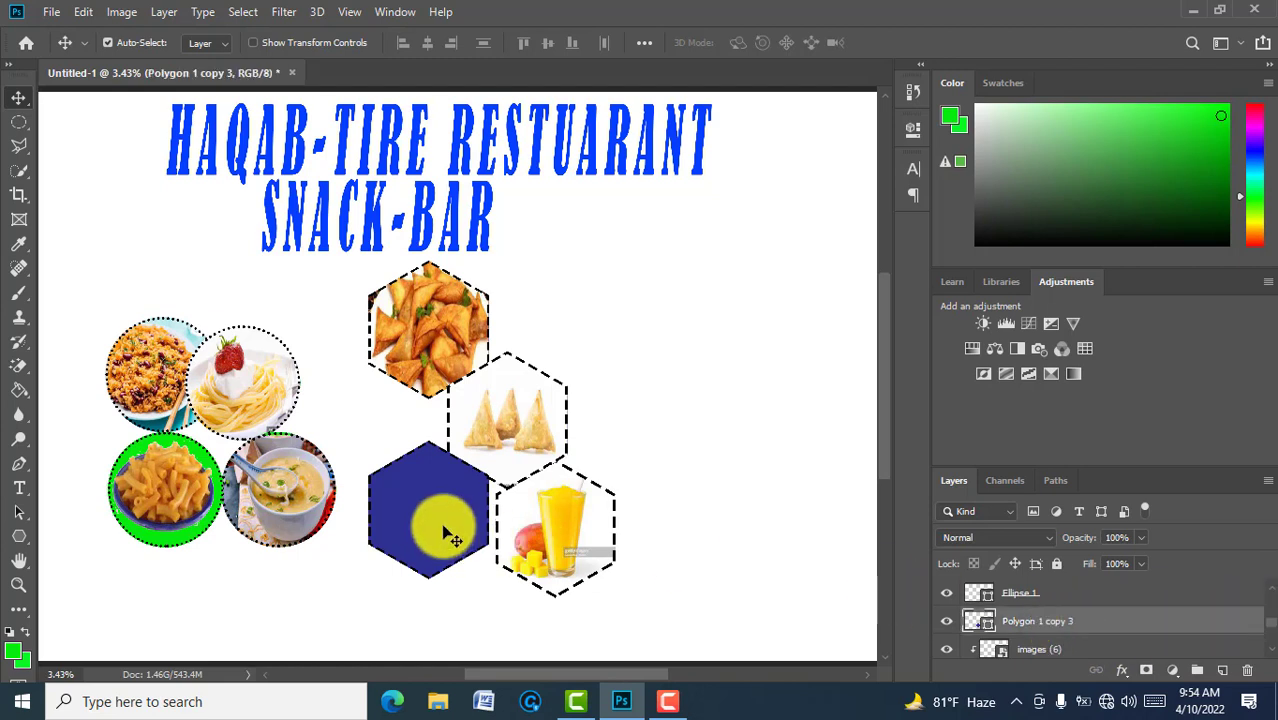
pyautogui.hotkey('ctrl', 't')
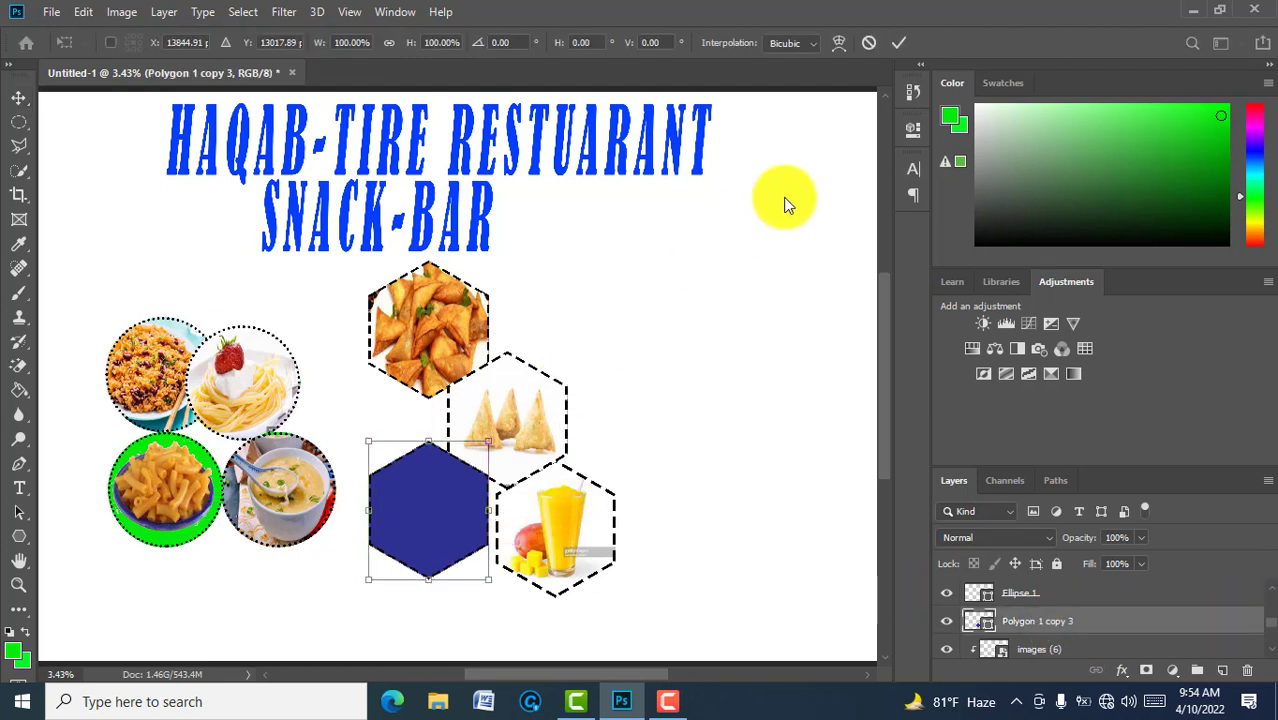
pyautogui.click(893, 44)
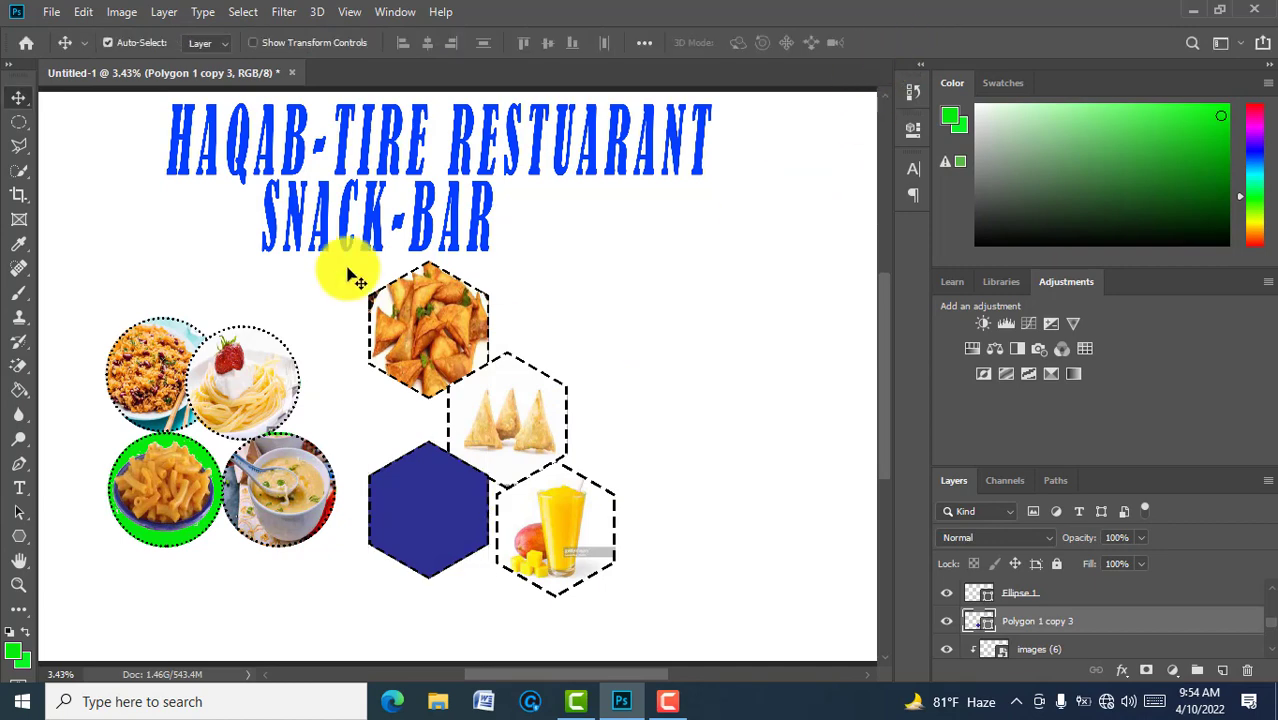
pyautogui.click(50, 14)
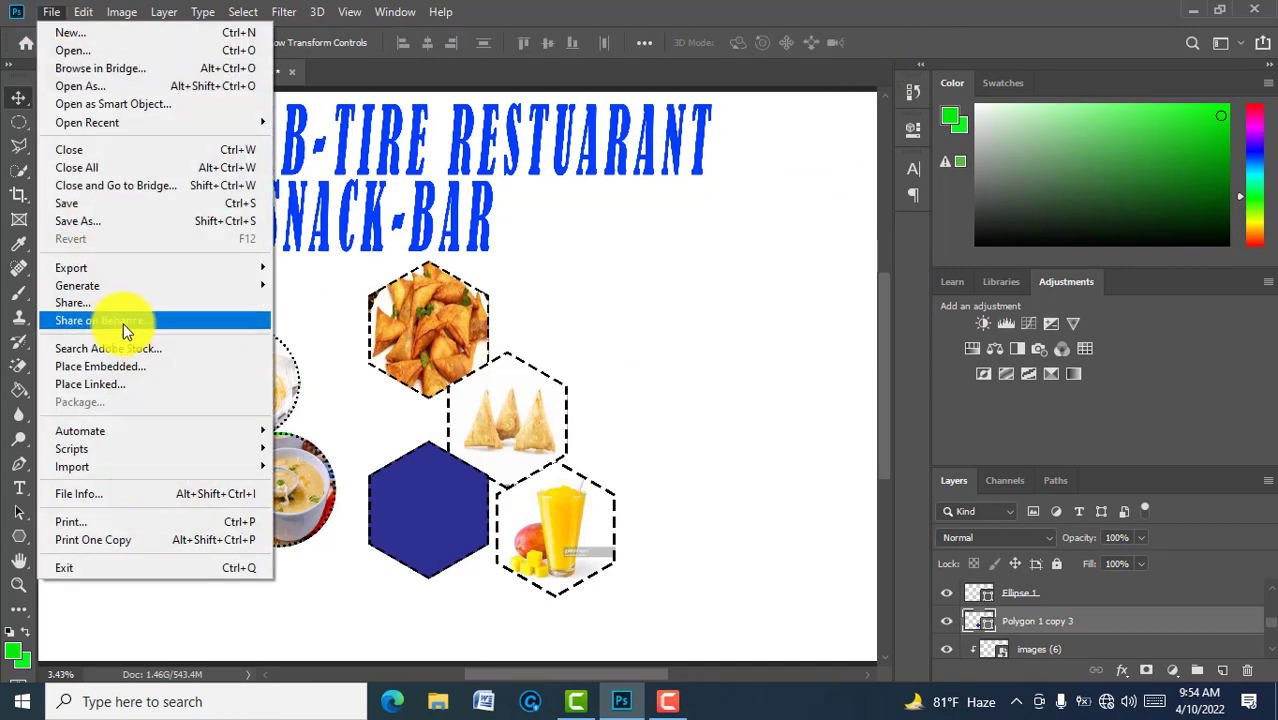
# Step: Embed the images (3) yellow juice glass photo and move it onto the lower-left hexagon
pyautogui.click(113, 367)
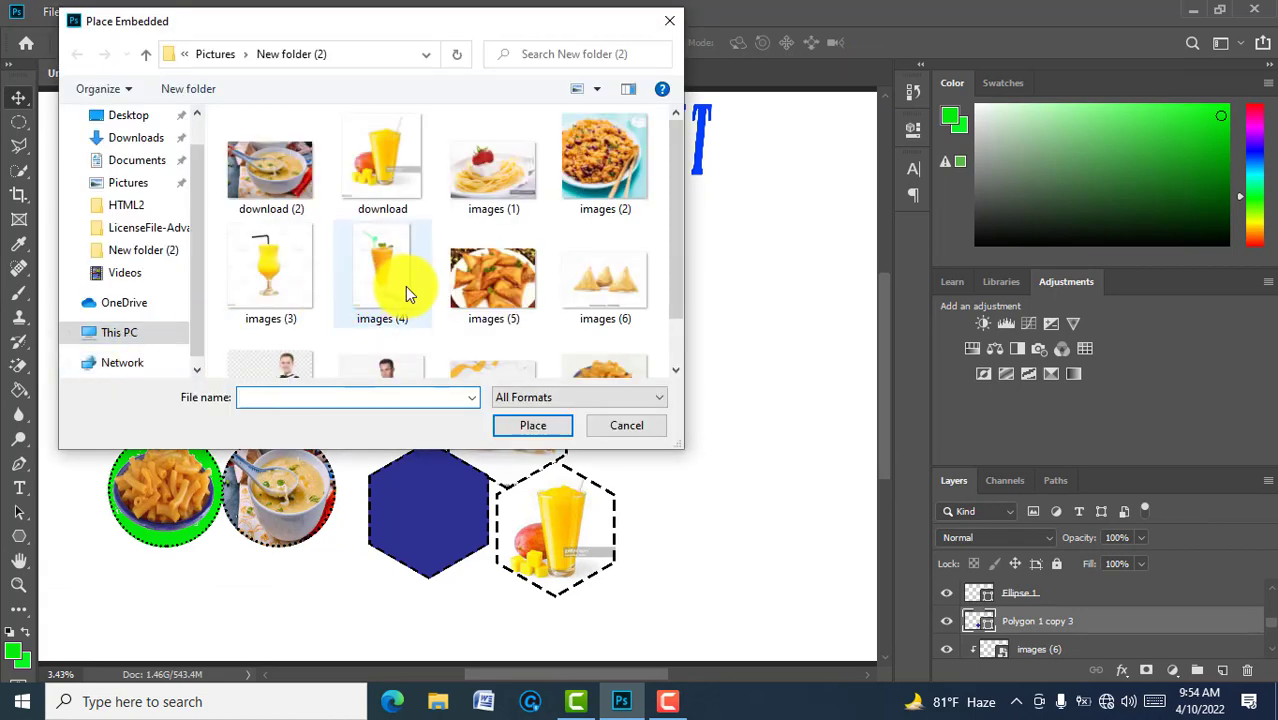
pyautogui.click(262, 282)
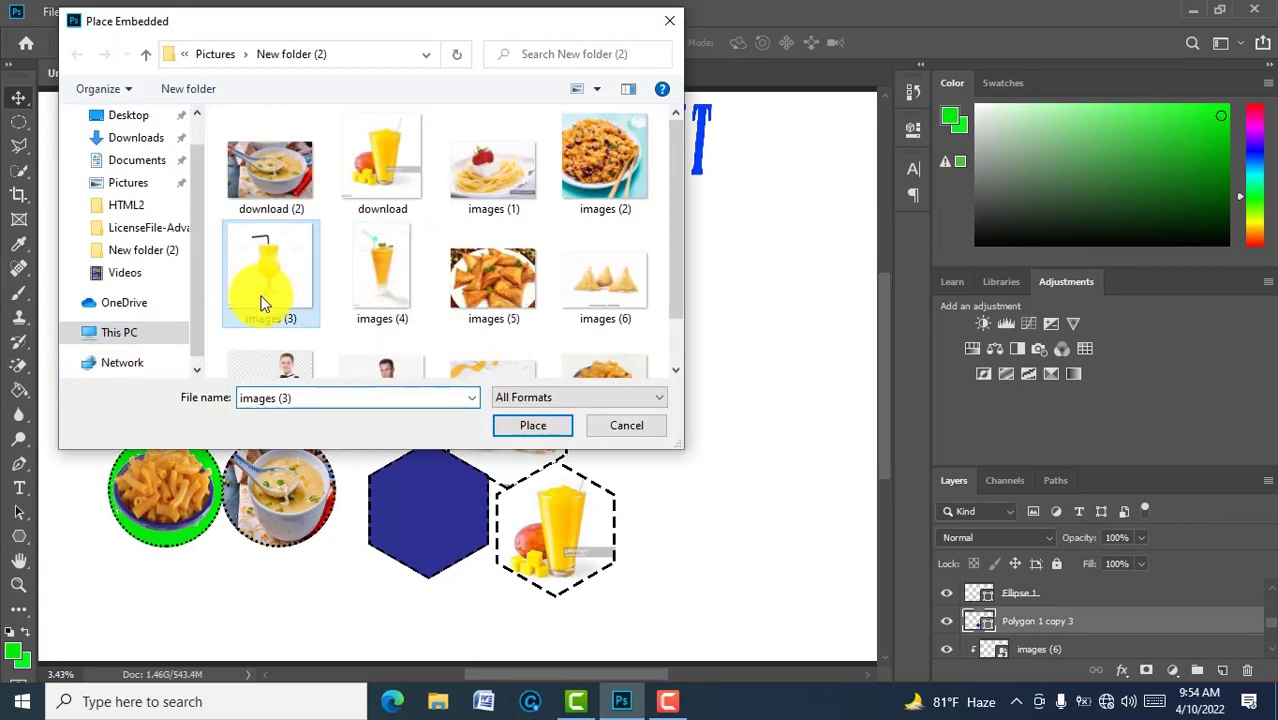
pyautogui.click(525, 428)
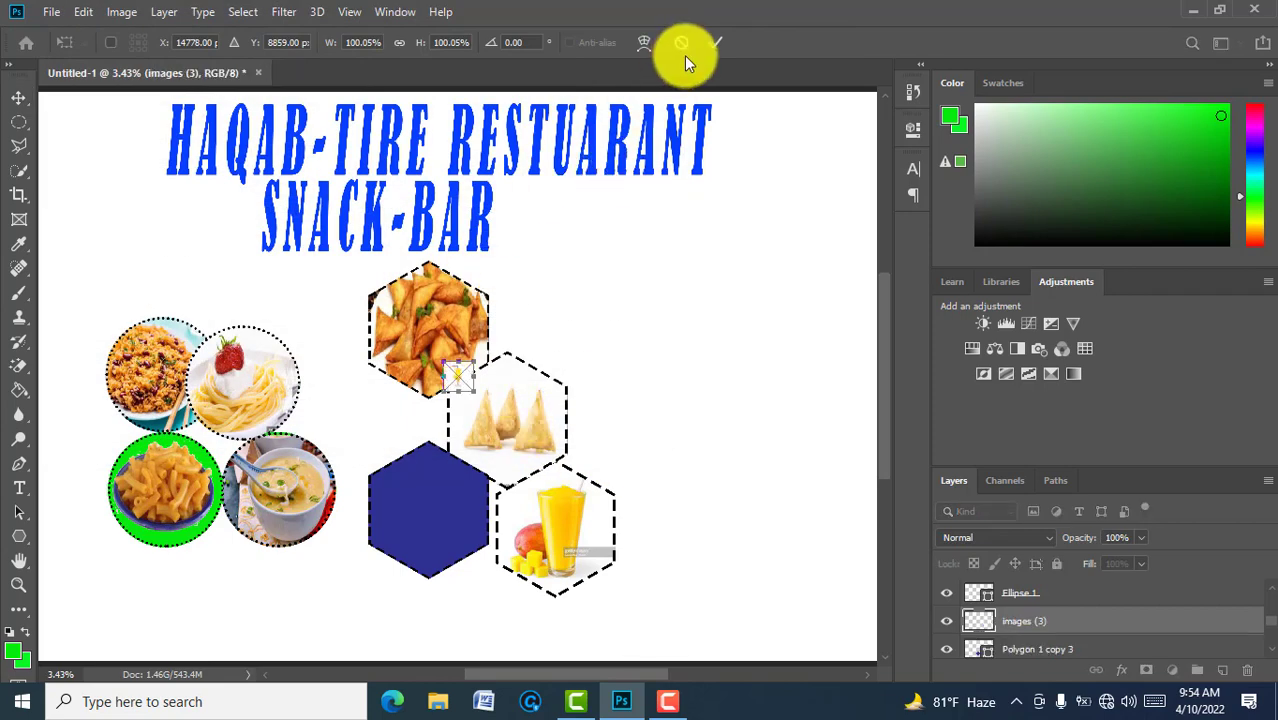
pyautogui.click(716, 42)
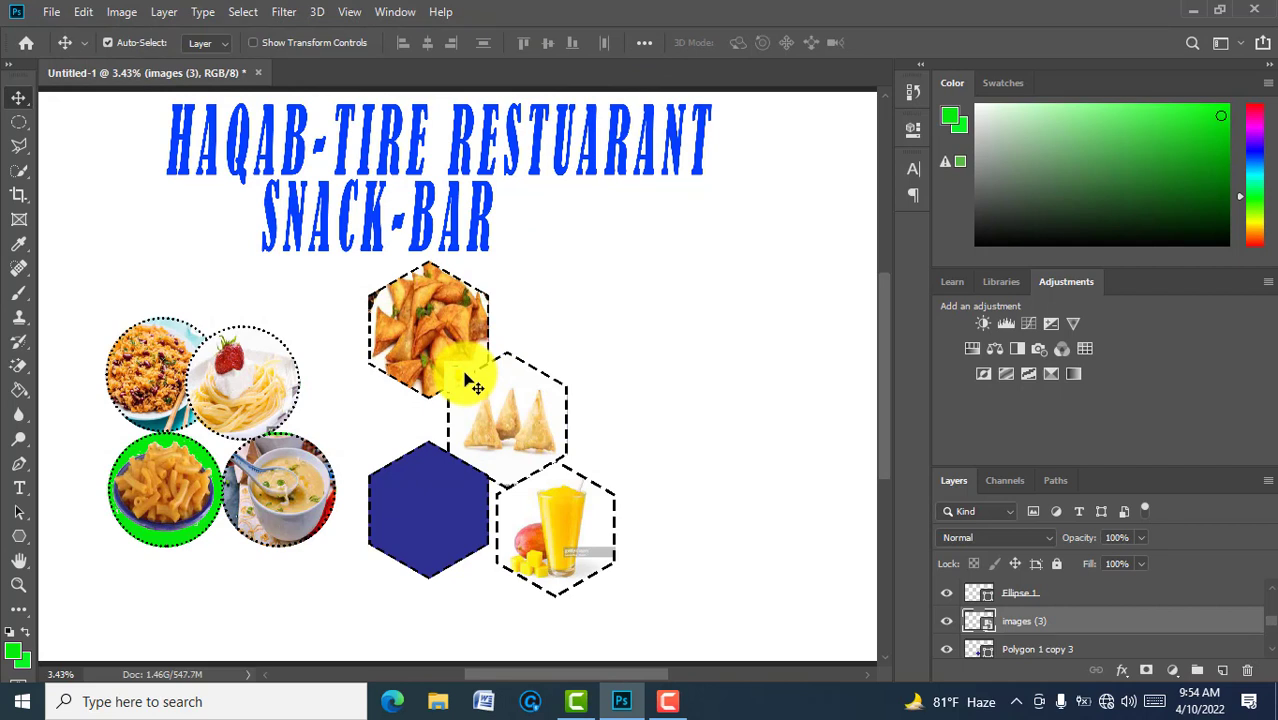
pyautogui.moveTo(472, 382); pyautogui.dragTo(431, 460)
# Step: Stretch the juice photo over the lower-left hexagon and clip it to that shape
pyautogui.hotkey('ctrl', 't')
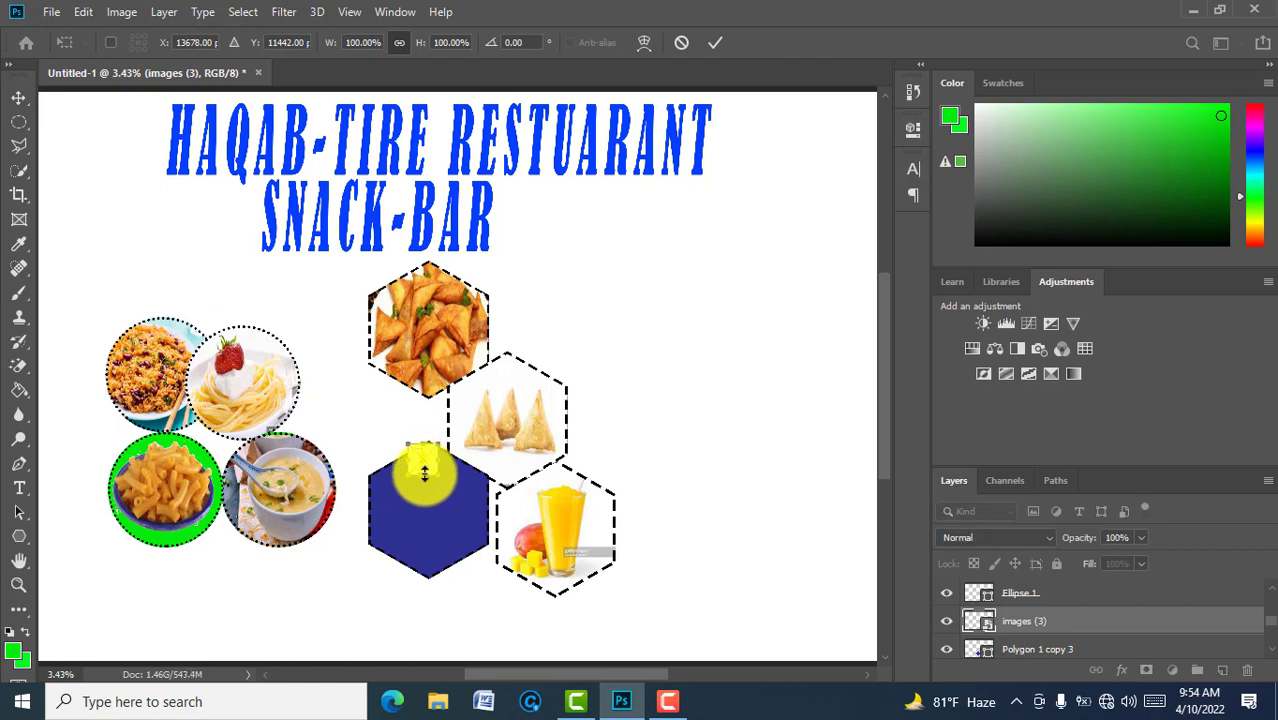
pyautogui.moveTo(424, 473); pyautogui.dragTo(432, 578)
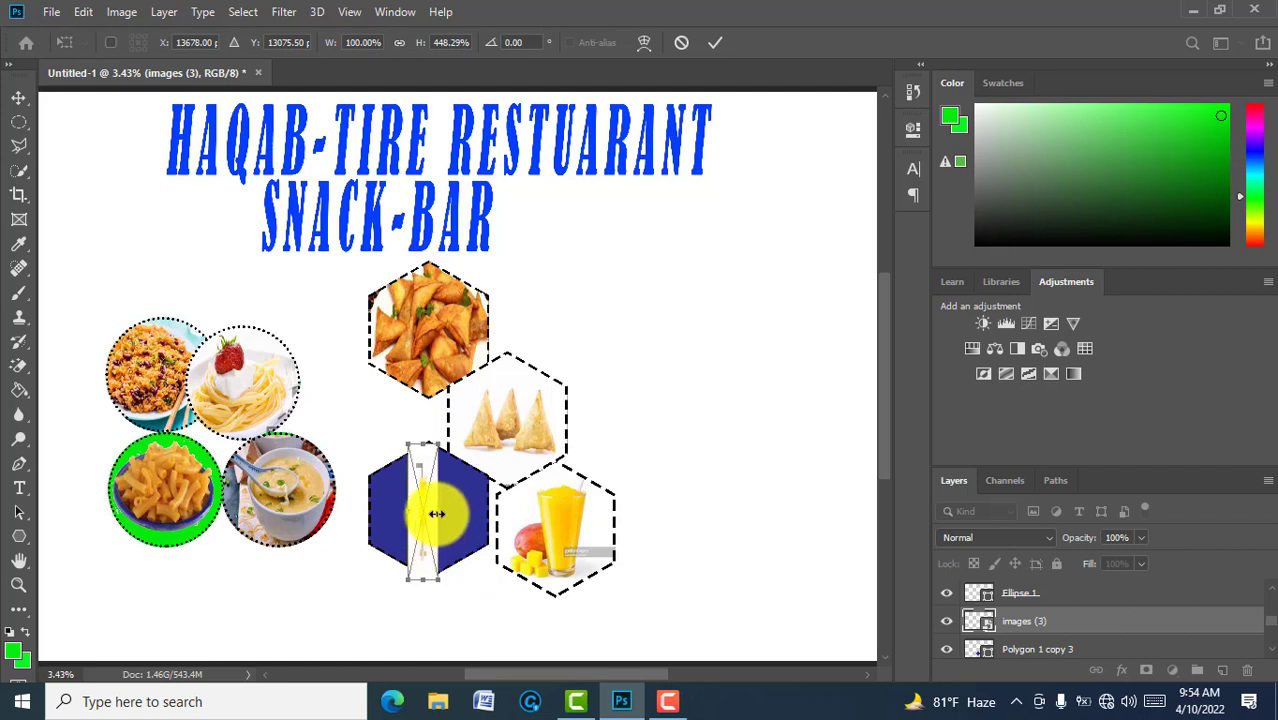
pyautogui.moveTo(437, 513); pyautogui.dragTo(491, 508)
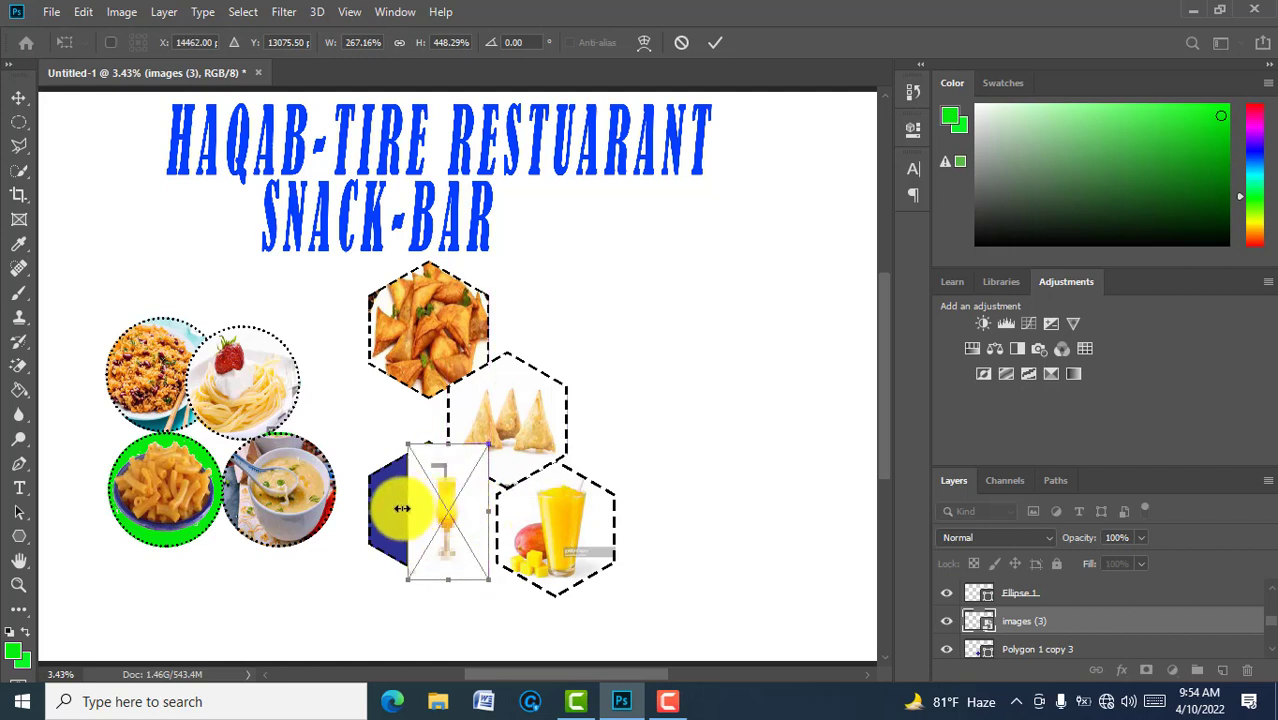
pyautogui.moveTo(401, 508); pyautogui.dragTo(368, 508)
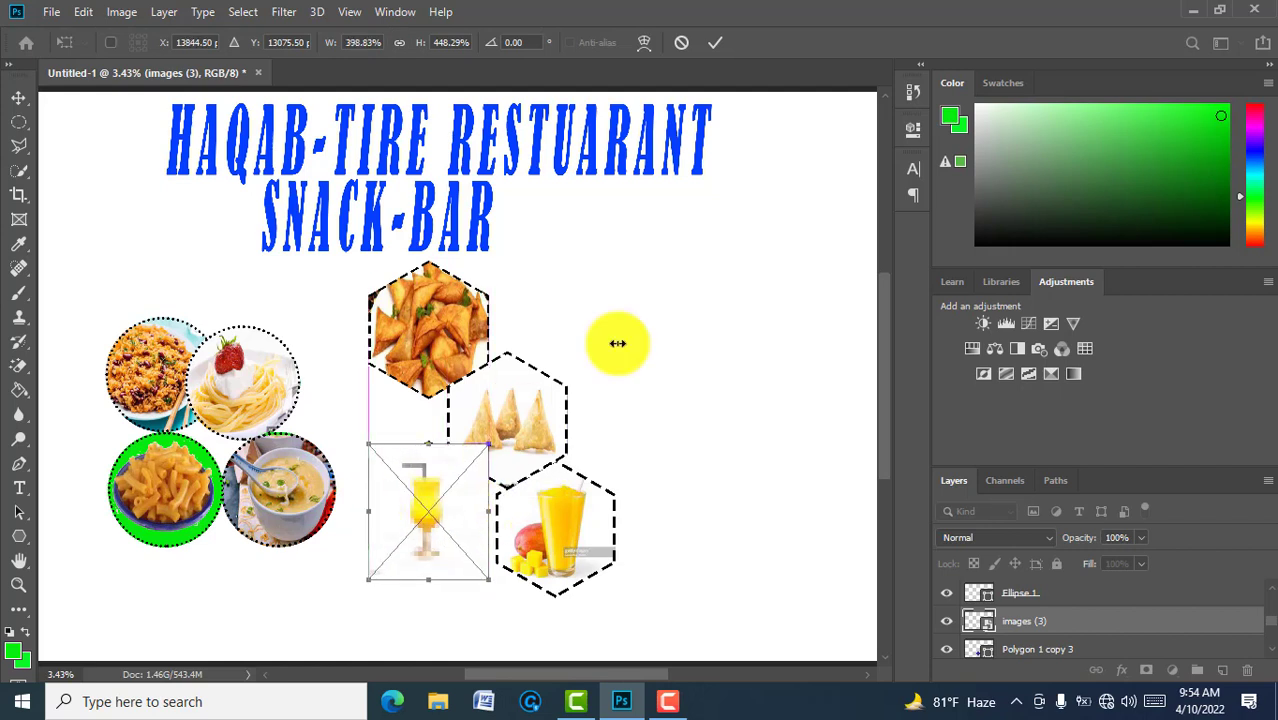
pyautogui.click(712, 42)
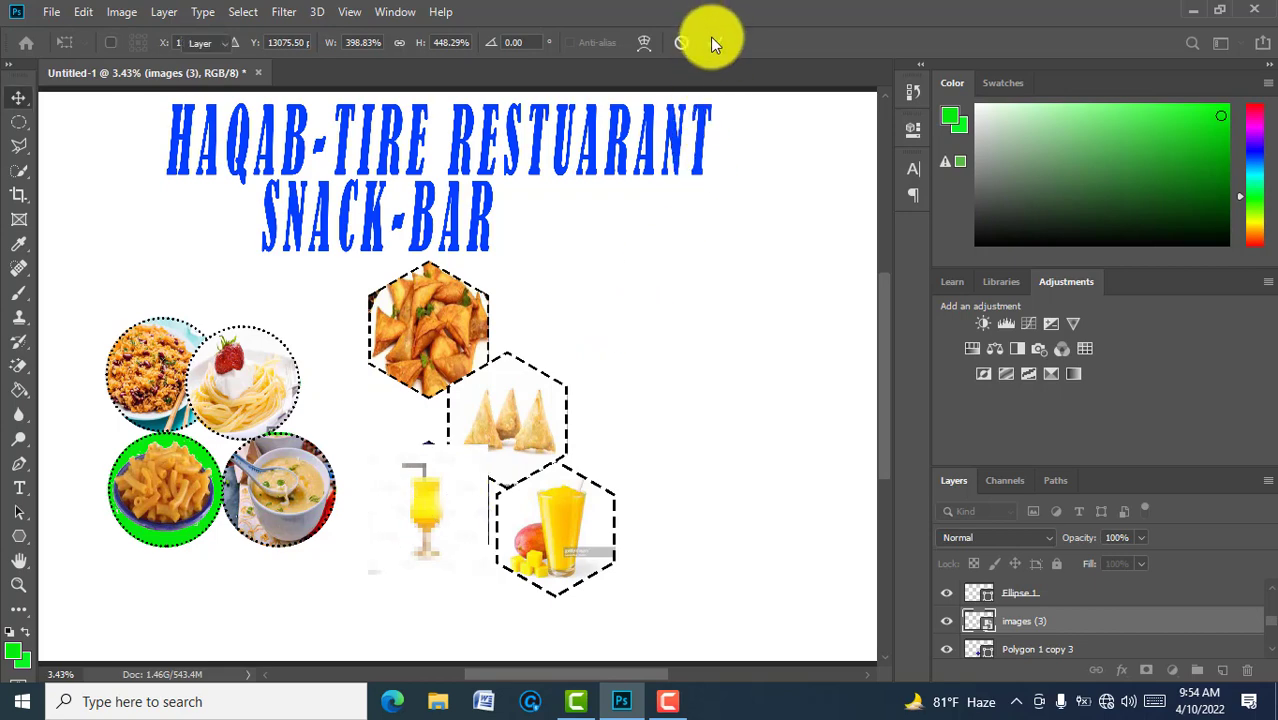
pyautogui.rightClick(1047, 618)
pyautogui.click(892, 408)
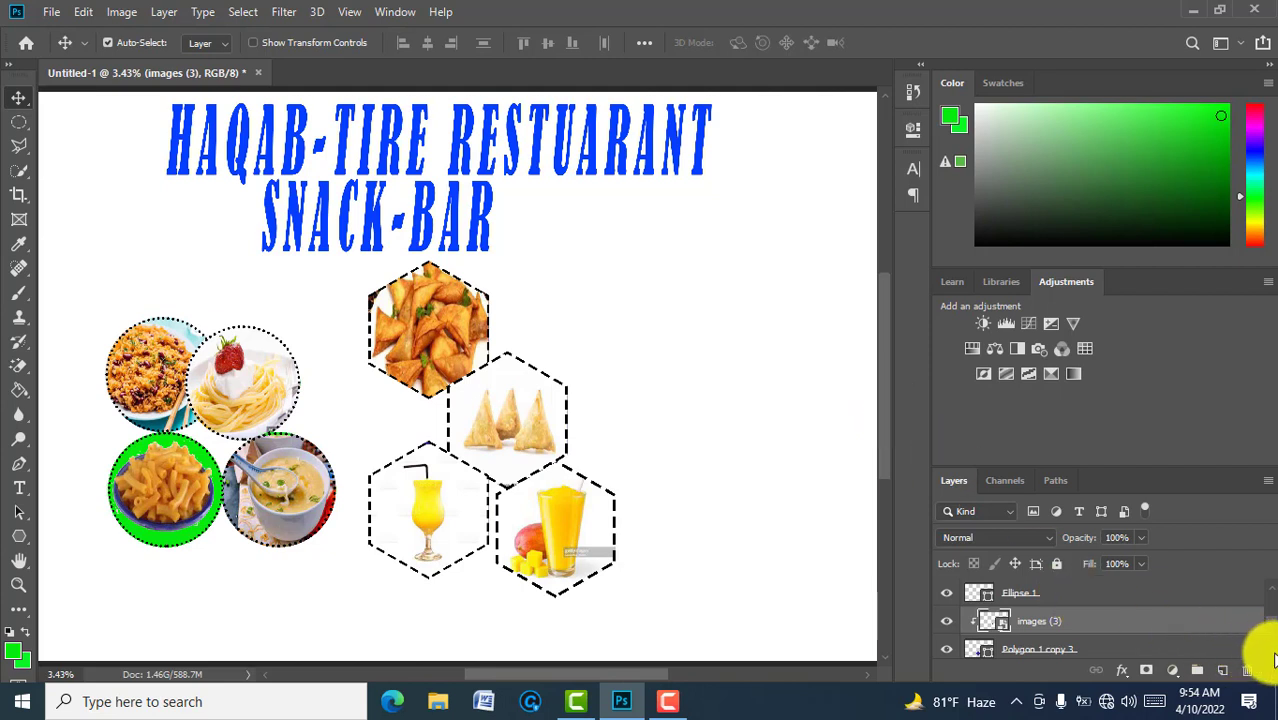
pyautogui.scroll(-5, 1274, 658)
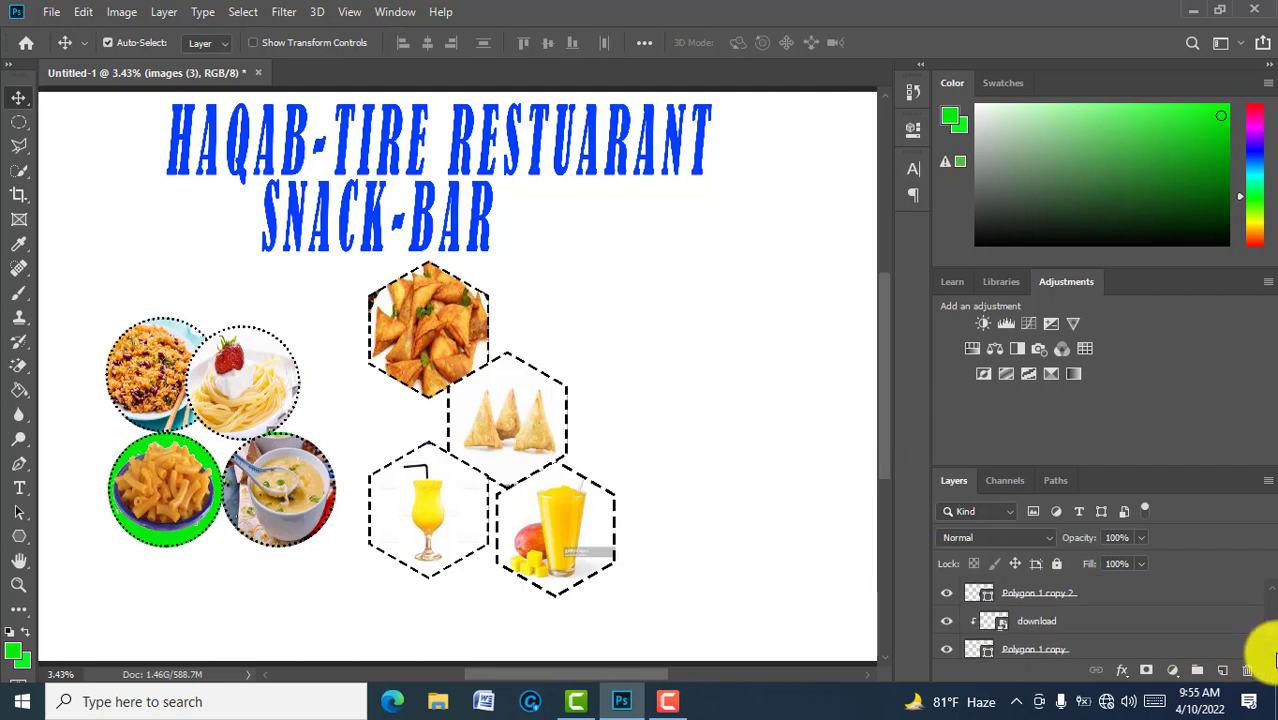
# Step: Embed the images (8) waiter photo above the Background layer, enlarged to about 577%
pyautogui.scroll(-2, 1274, 658)
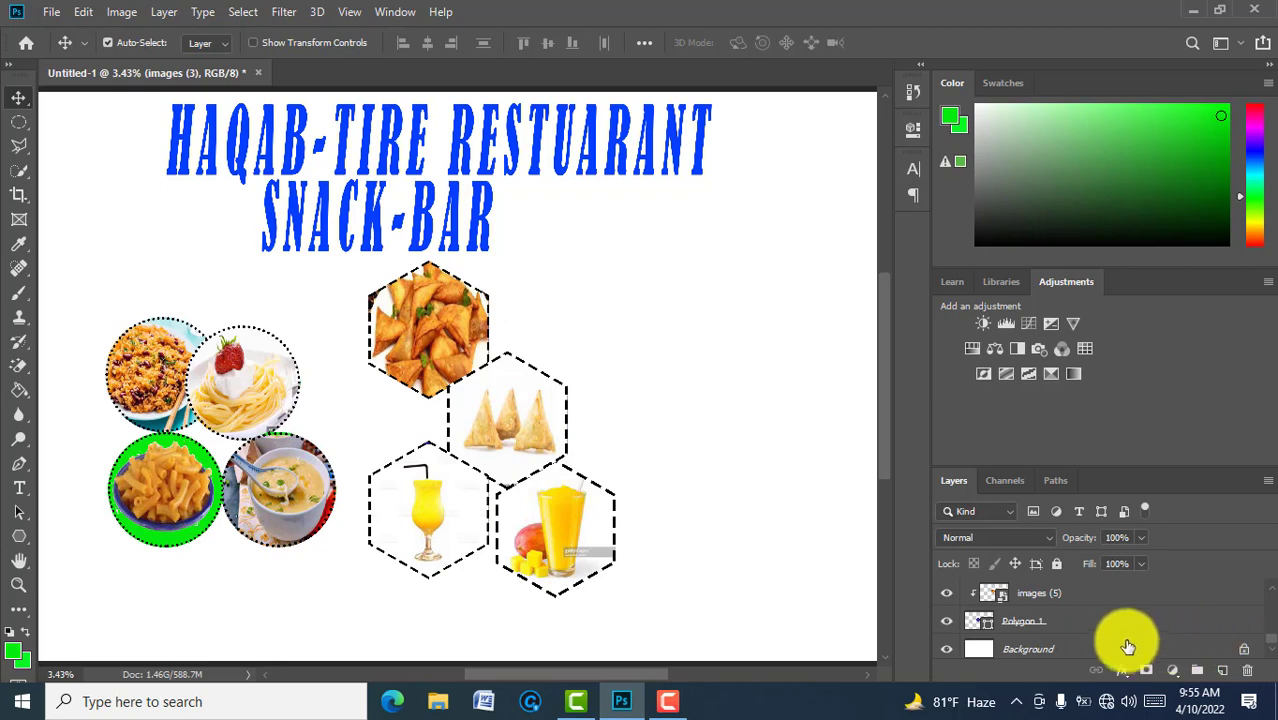
pyautogui.click(1120, 649)
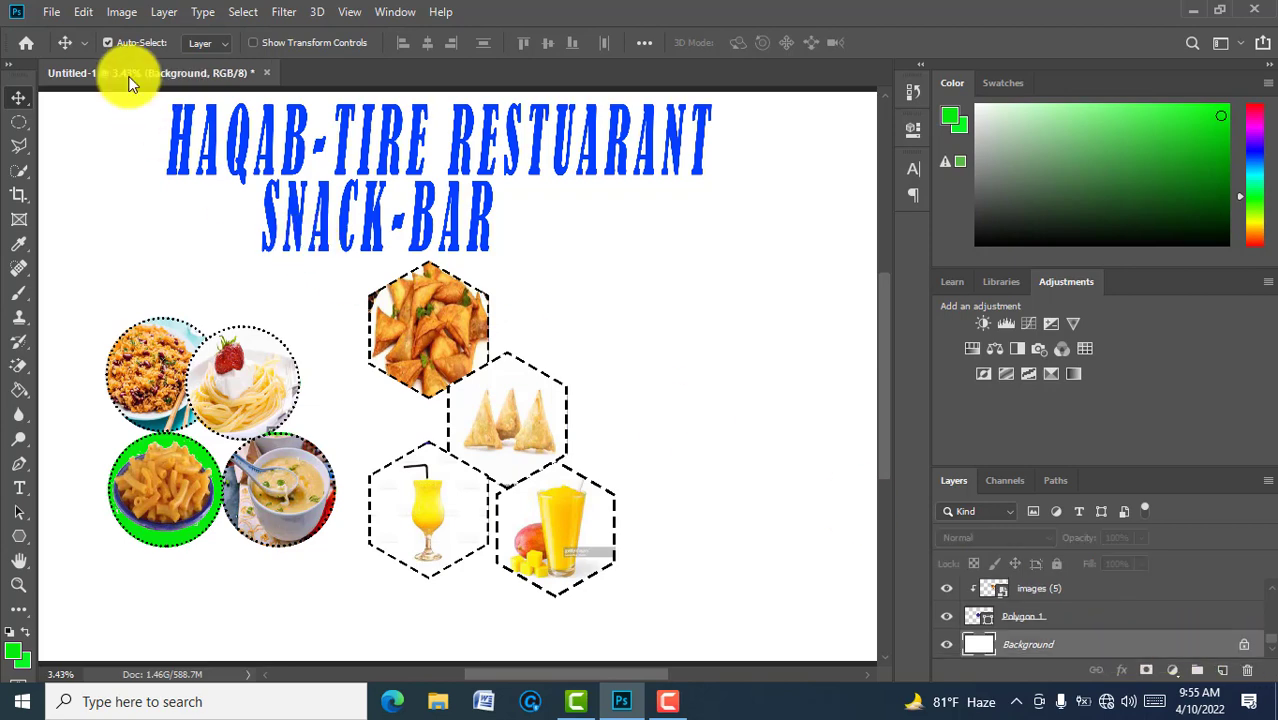
pyautogui.click(55, 14)
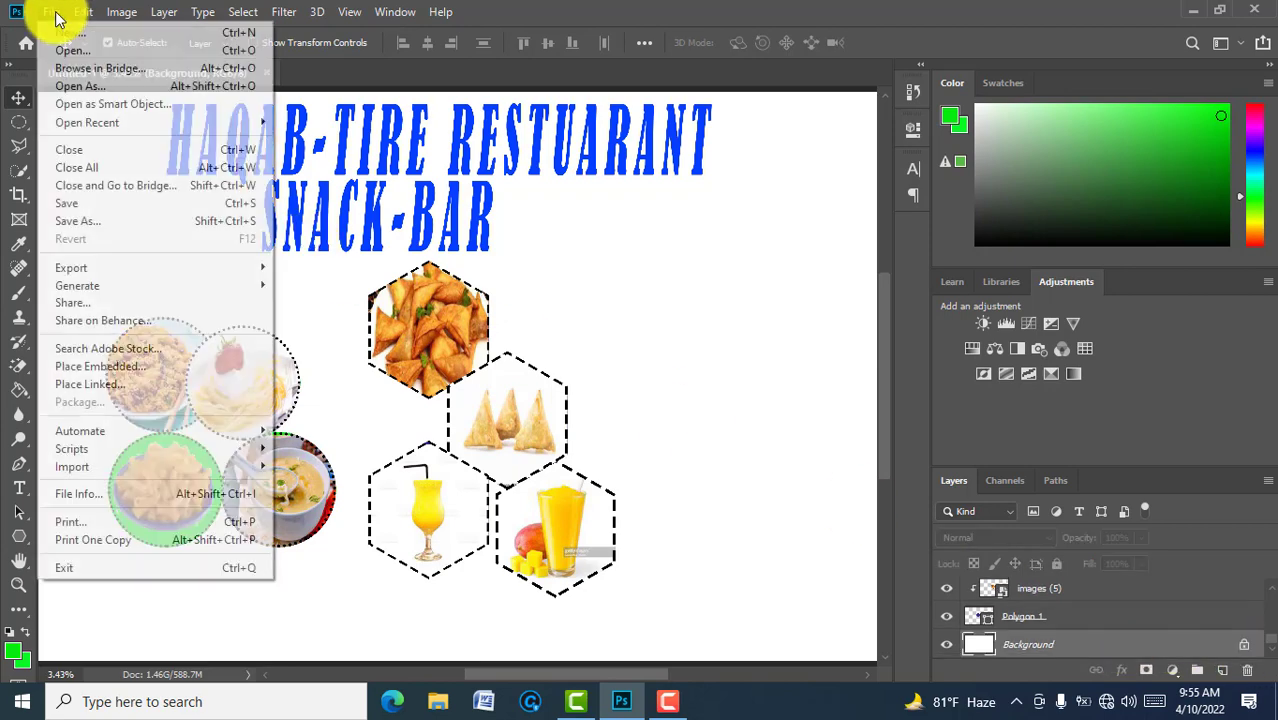
pyautogui.click(109, 368)
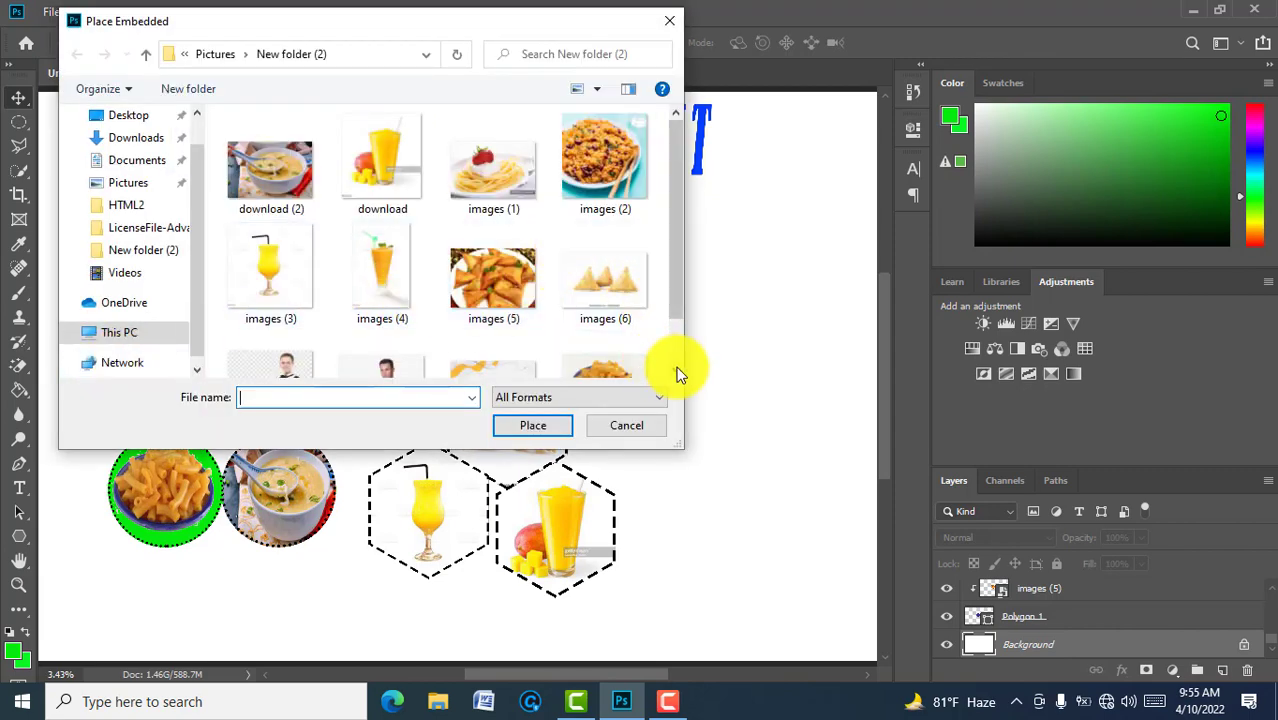
pyautogui.scroll(-1, 676, 371)
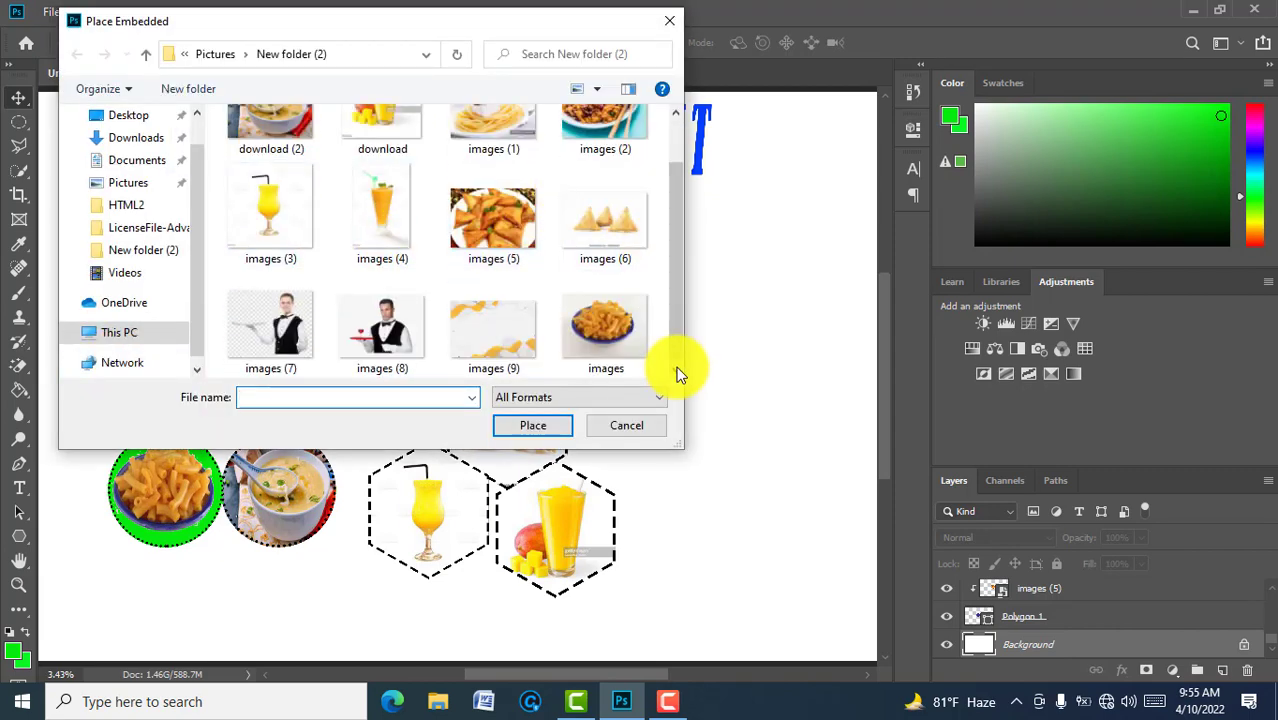
pyautogui.click(385, 335)
pyautogui.click(549, 425)
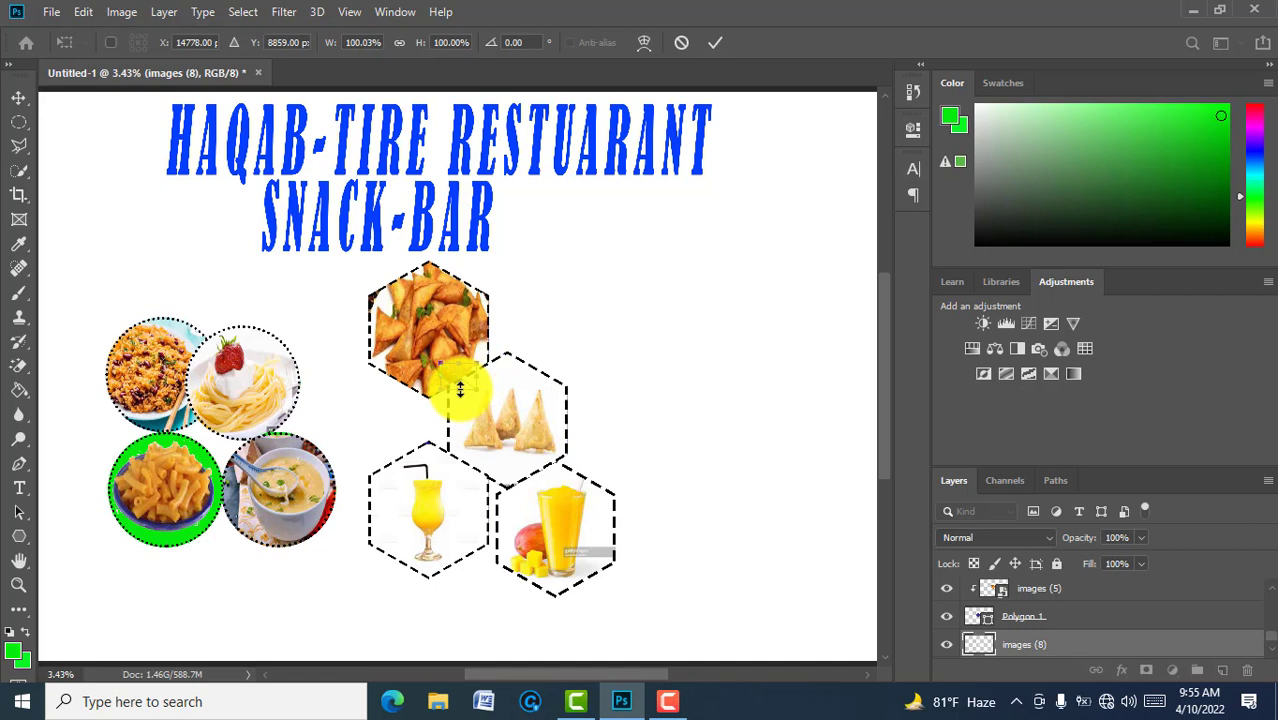
pyautogui.moveTo(460, 390); pyautogui.dragTo(479, 513)
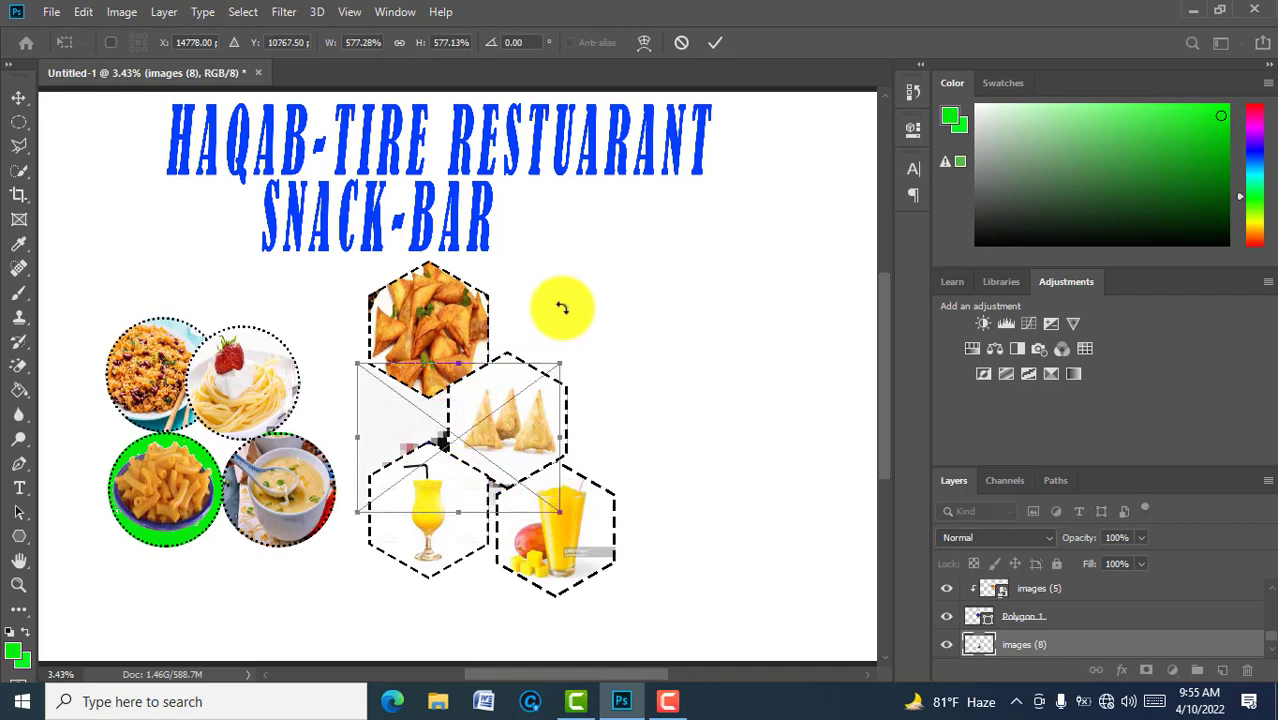
pyautogui.click(714, 42)
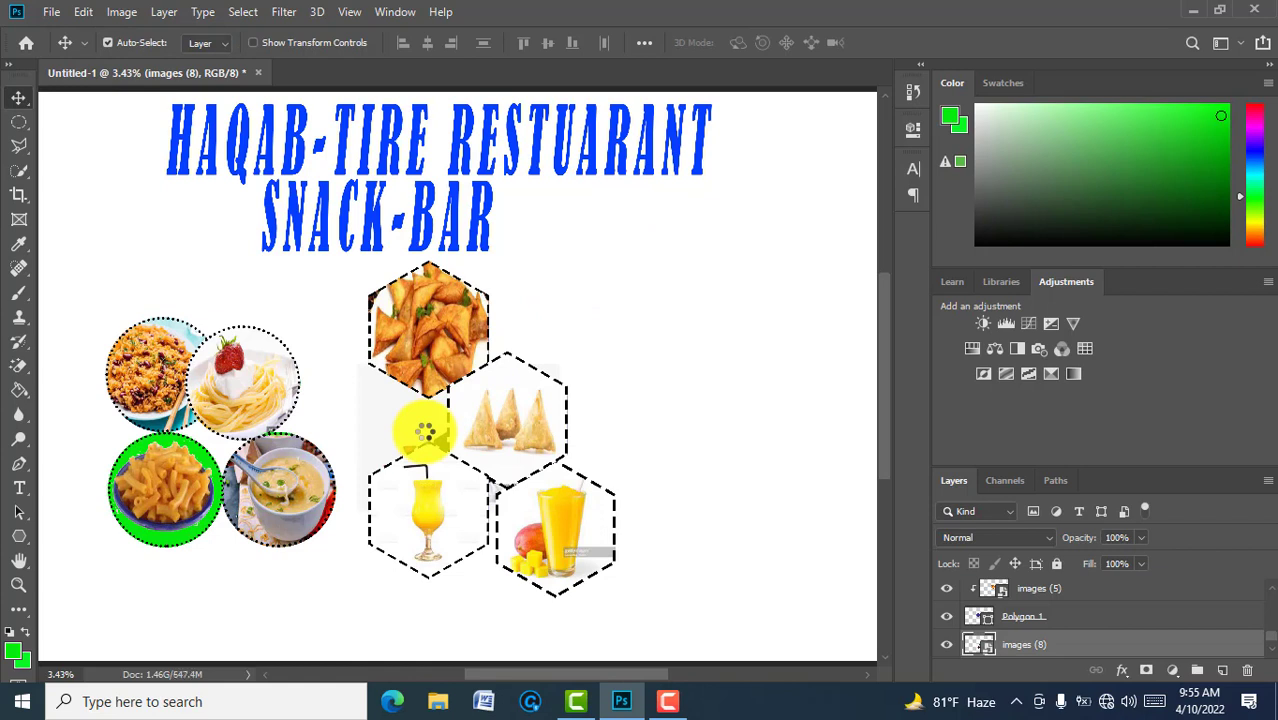
# Step: Move the waiter photo right and stretch it to about 684% × 1990%, down to the bottom edge
pyautogui.moveTo(425, 438); pyautogui.dragTo(704, 278)
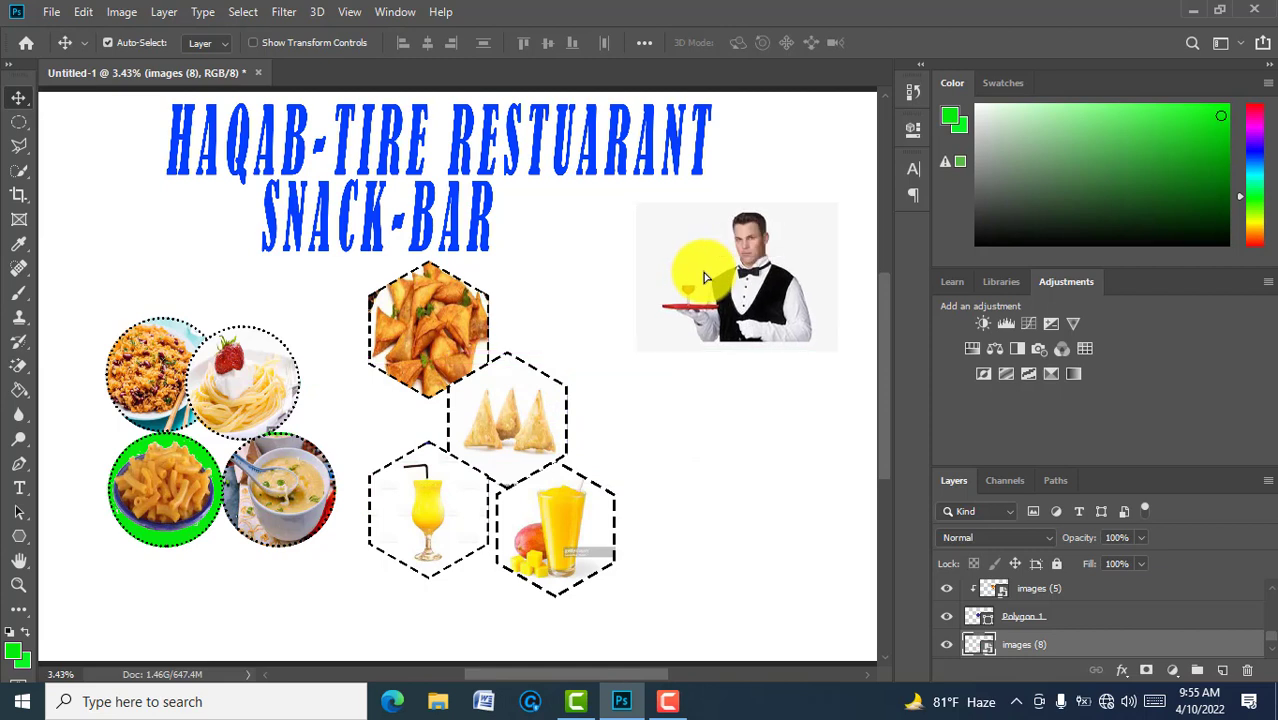
pyautogui.hotkey('ctrl', 't')
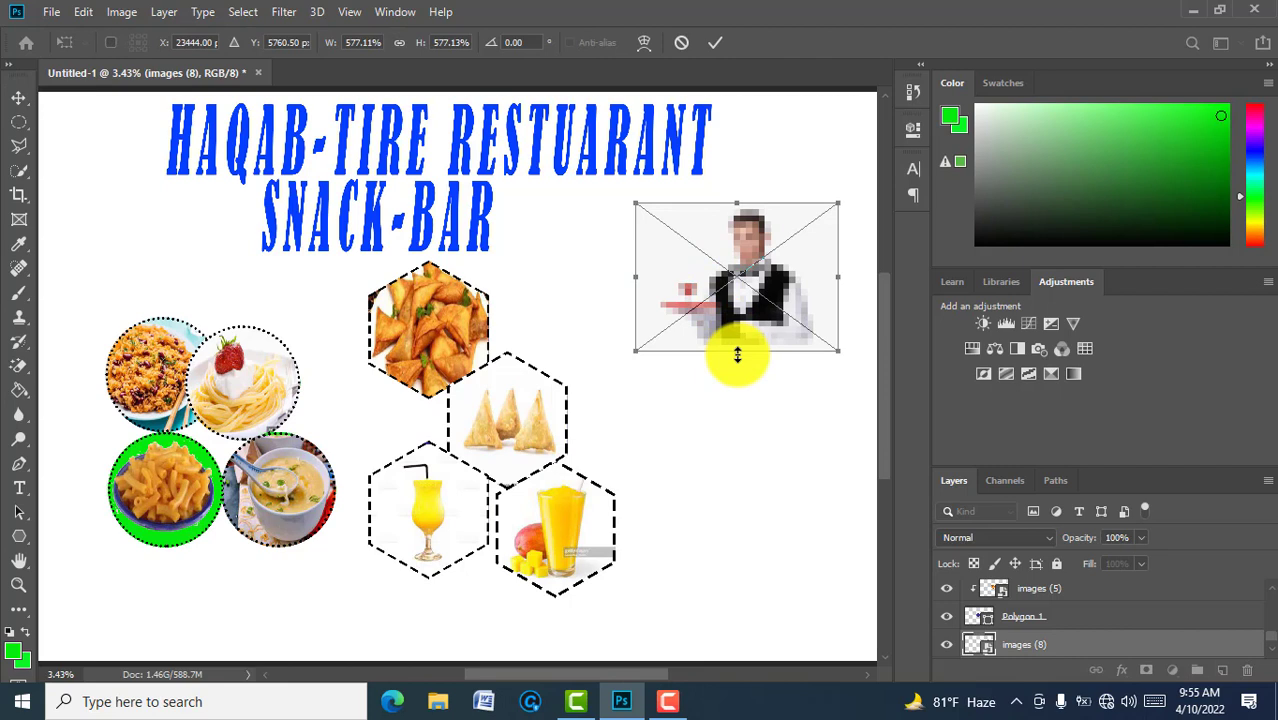
pyautogui.moveTo(737, 354); pyautogui.dragTo(760, 662)
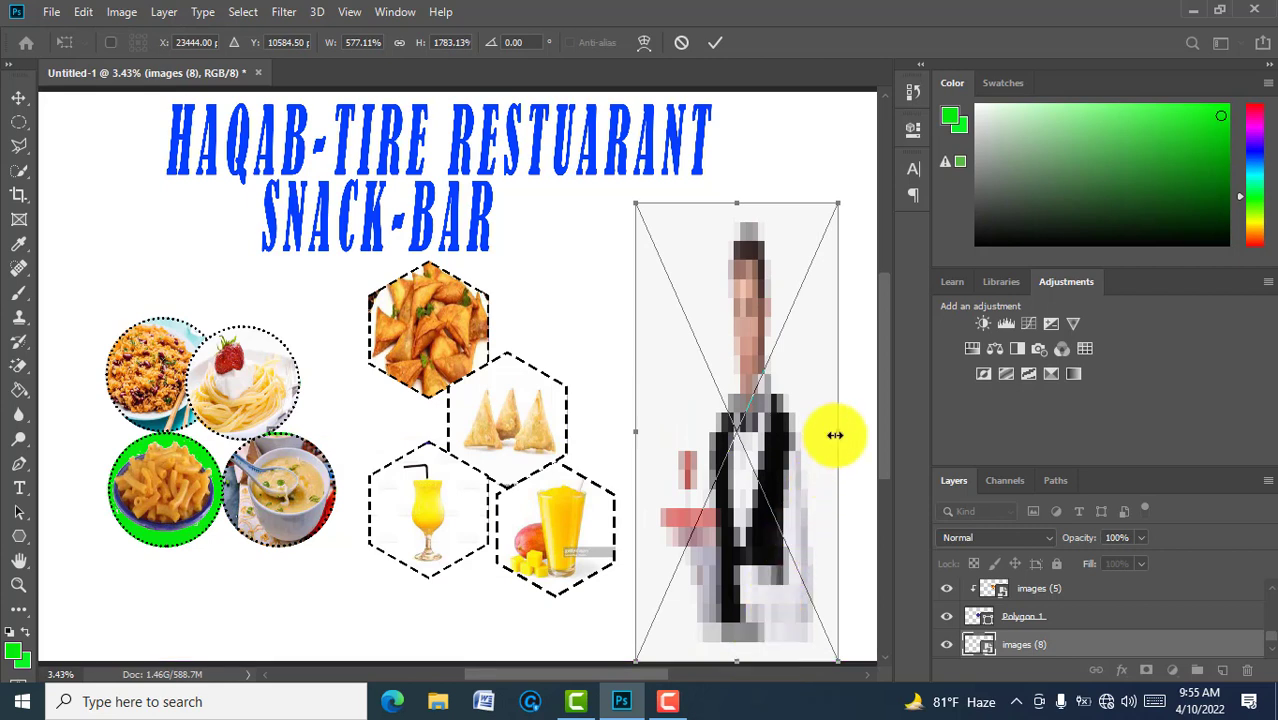
pyautogui.moveTo(835, 435); pyautogui.dragTo(840, 396)
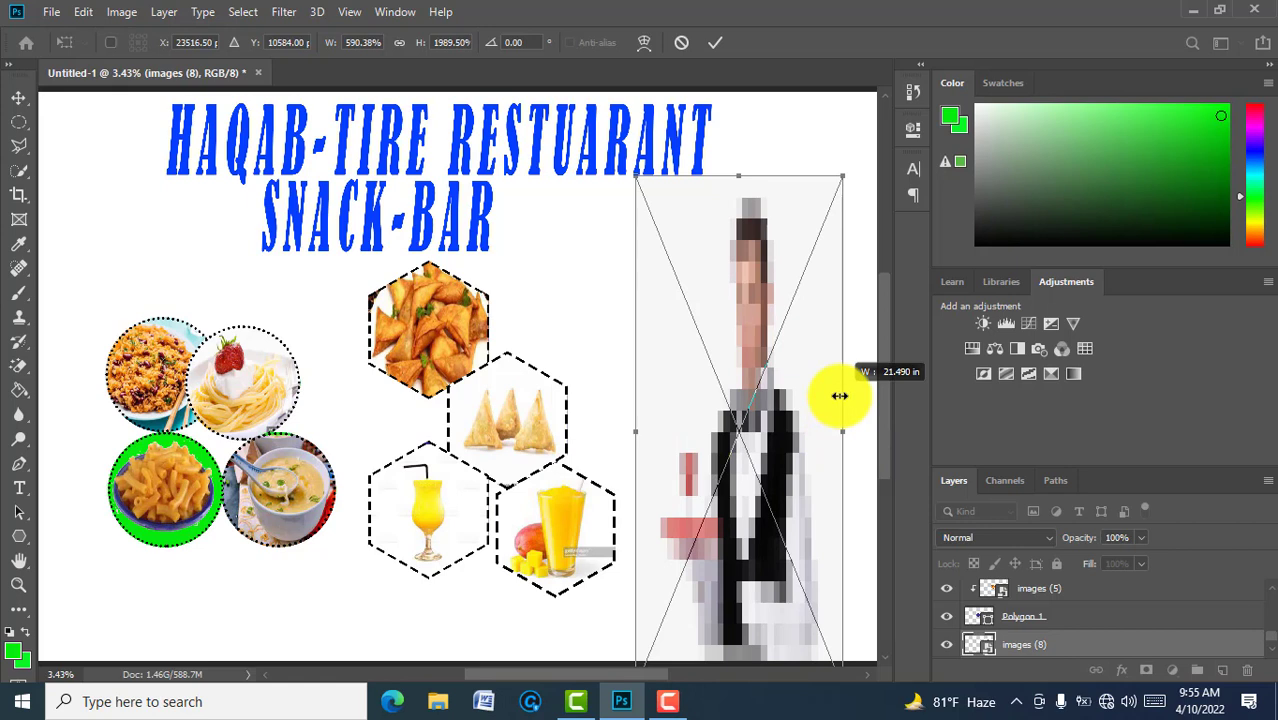
pyautogui.moveTo(840, 396); pyautogui.dragTo(875, 392)
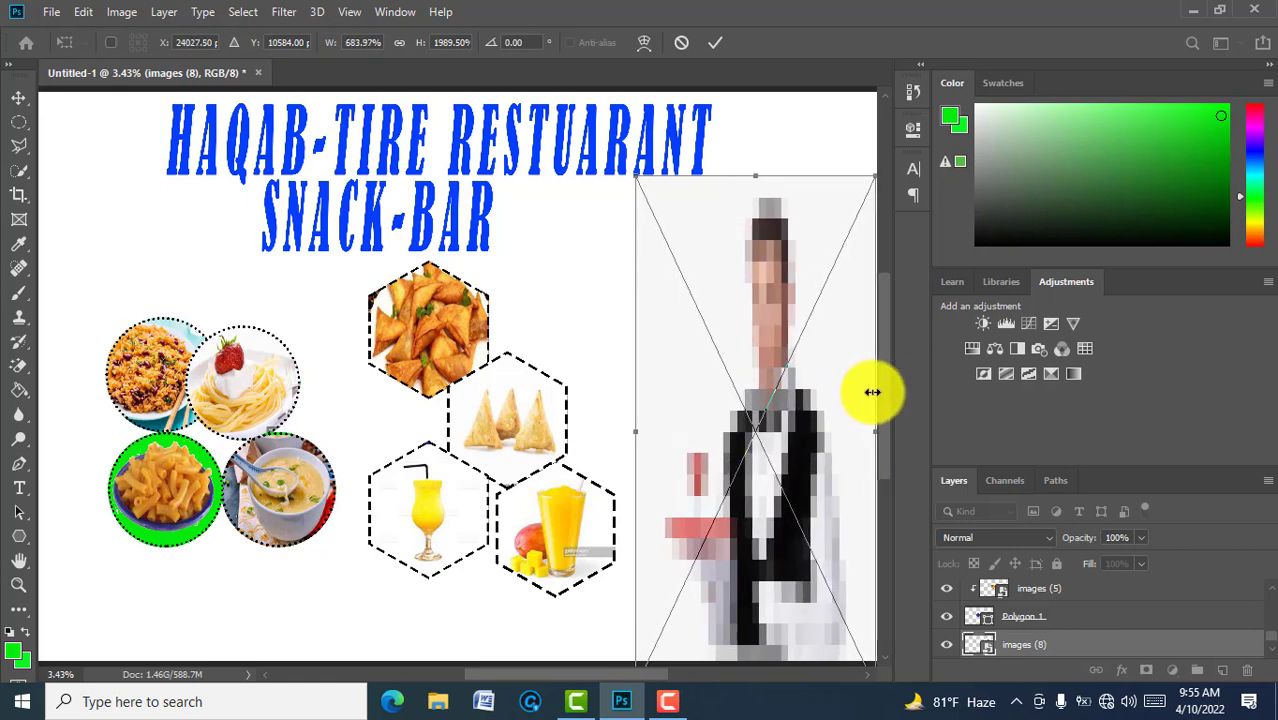
pyautogui.click(718, 46)
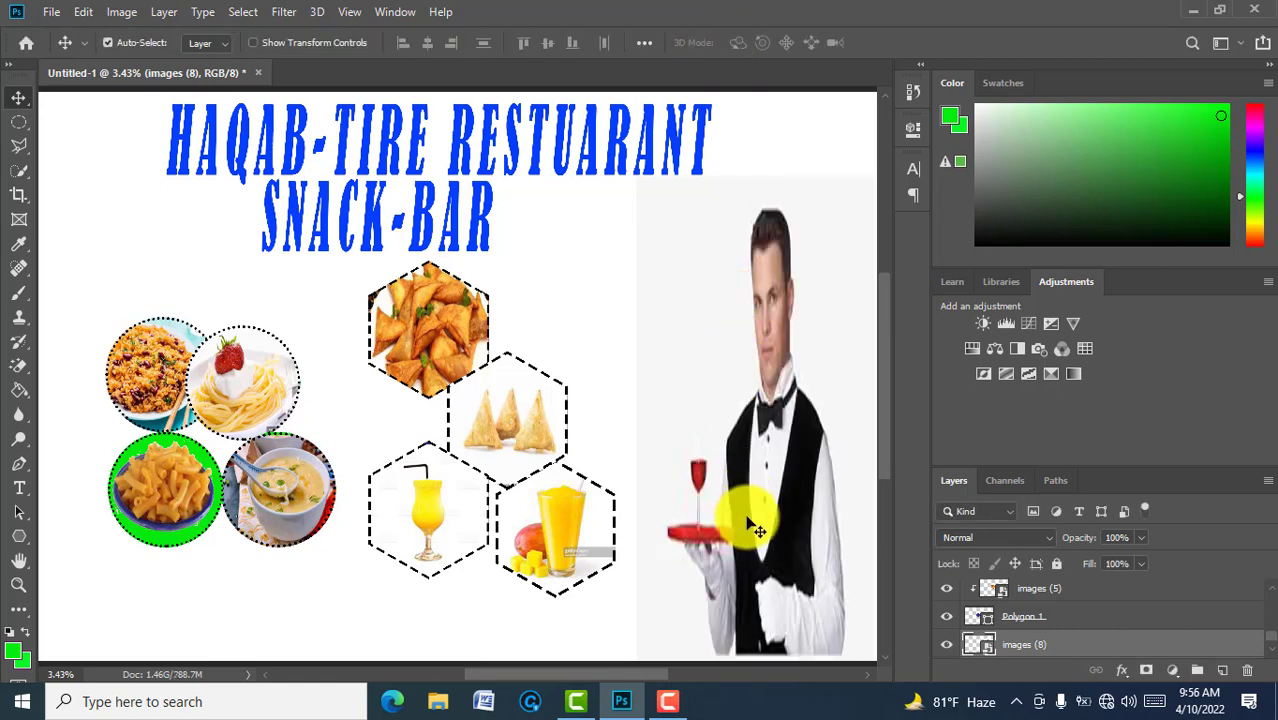
pyautogui.moveTo(757, 530)
pyautogui.mouseDown()
pyautogui.moveTo(757, 490)
pyautogui.moveTo(745, 508)
pyautogui.mouseUp()
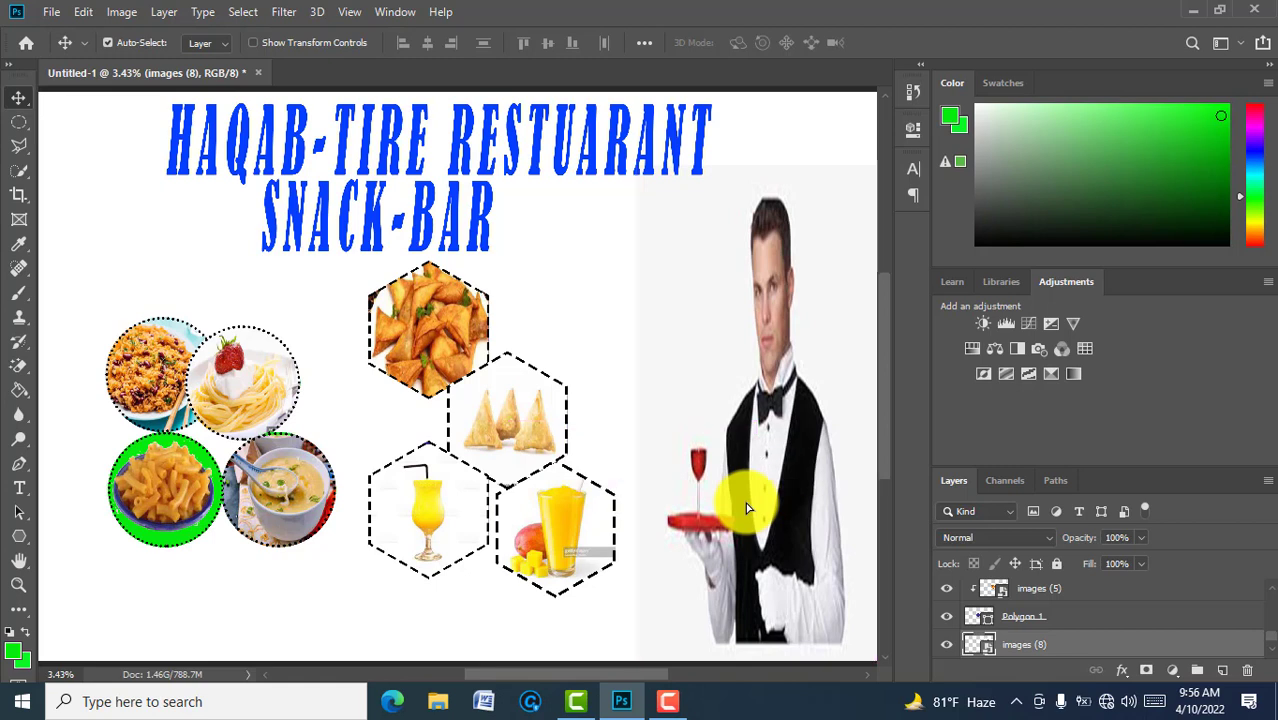
# Step: Erase the light background beside the waiter with the Magic Eraser, rasterizing the smart object
pyautogui.press('w')
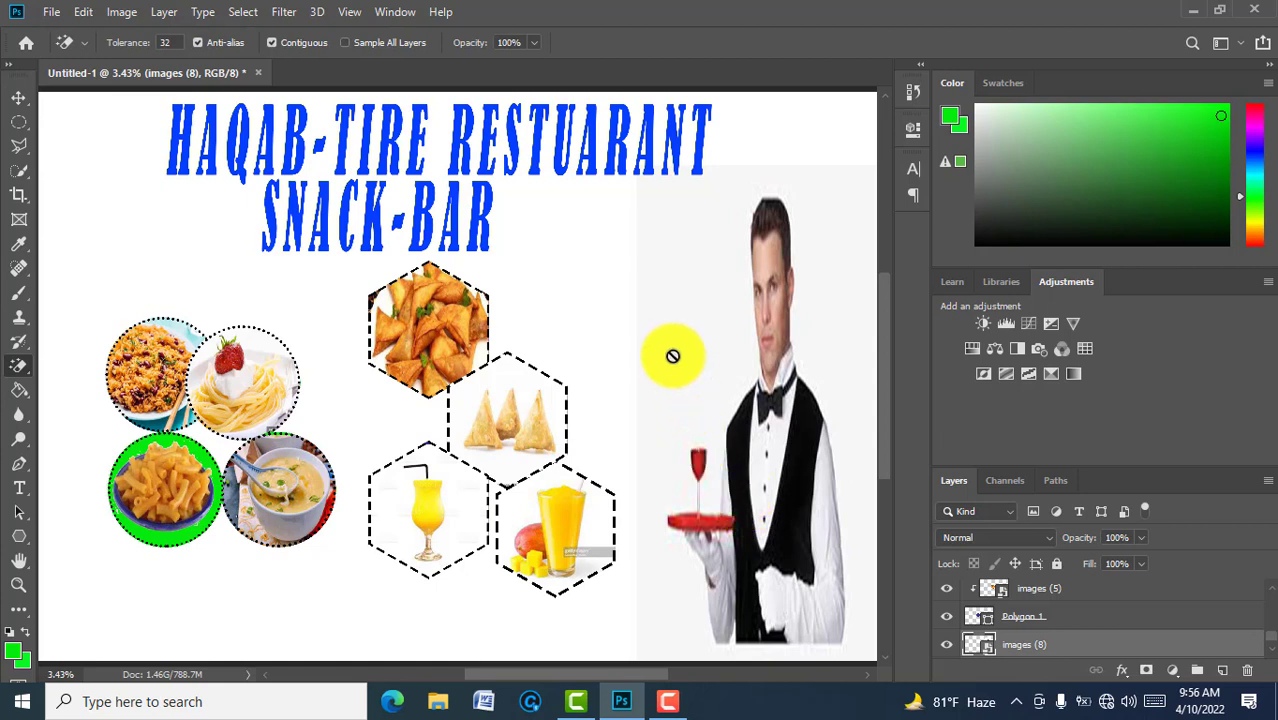
pyautogui.click(672, 356)
pyautogui.click(620, 285)
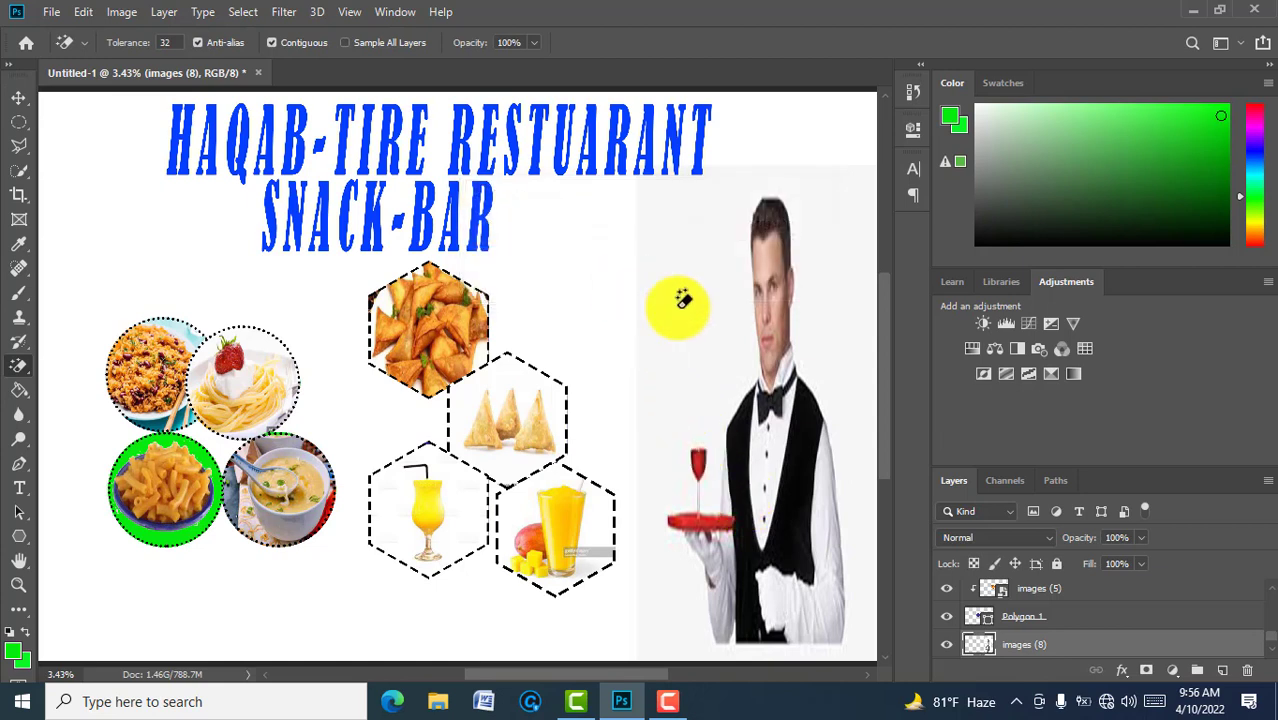
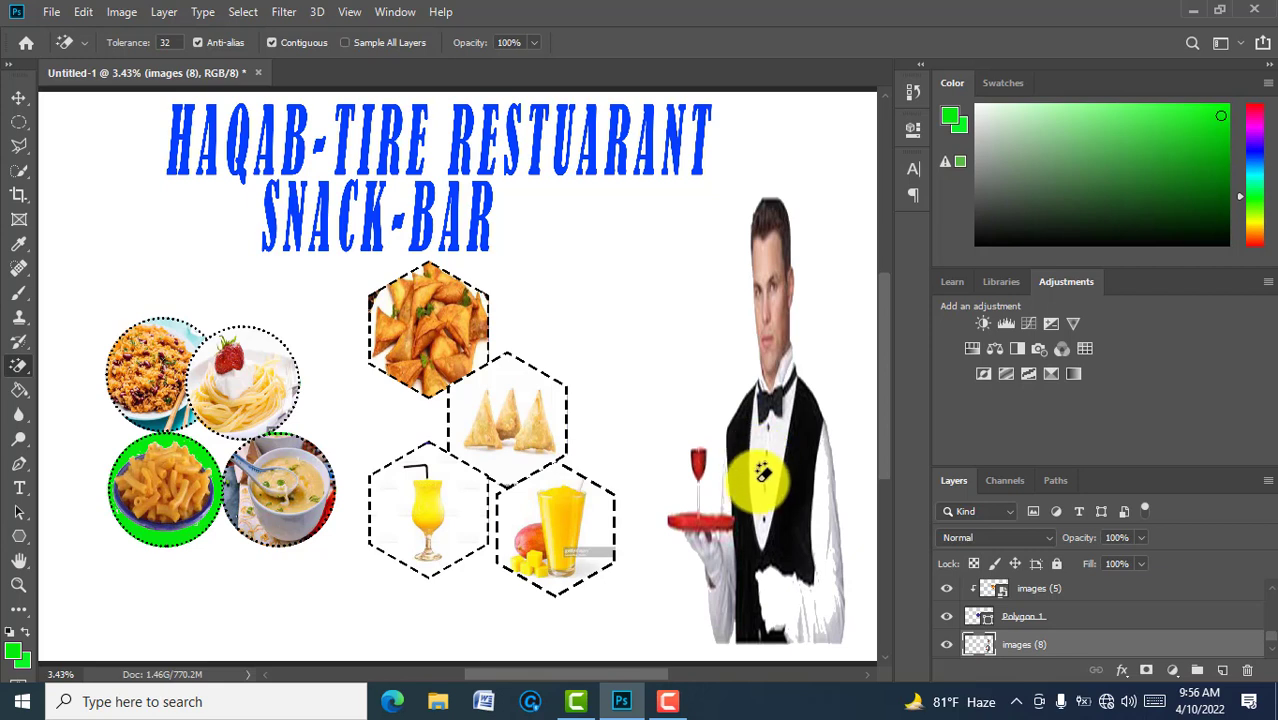
# Step: Widen the waiter photo leftward to about 118% so his tray nears the juice hexagons
pyautogui.hotkey('ctrl', 't')
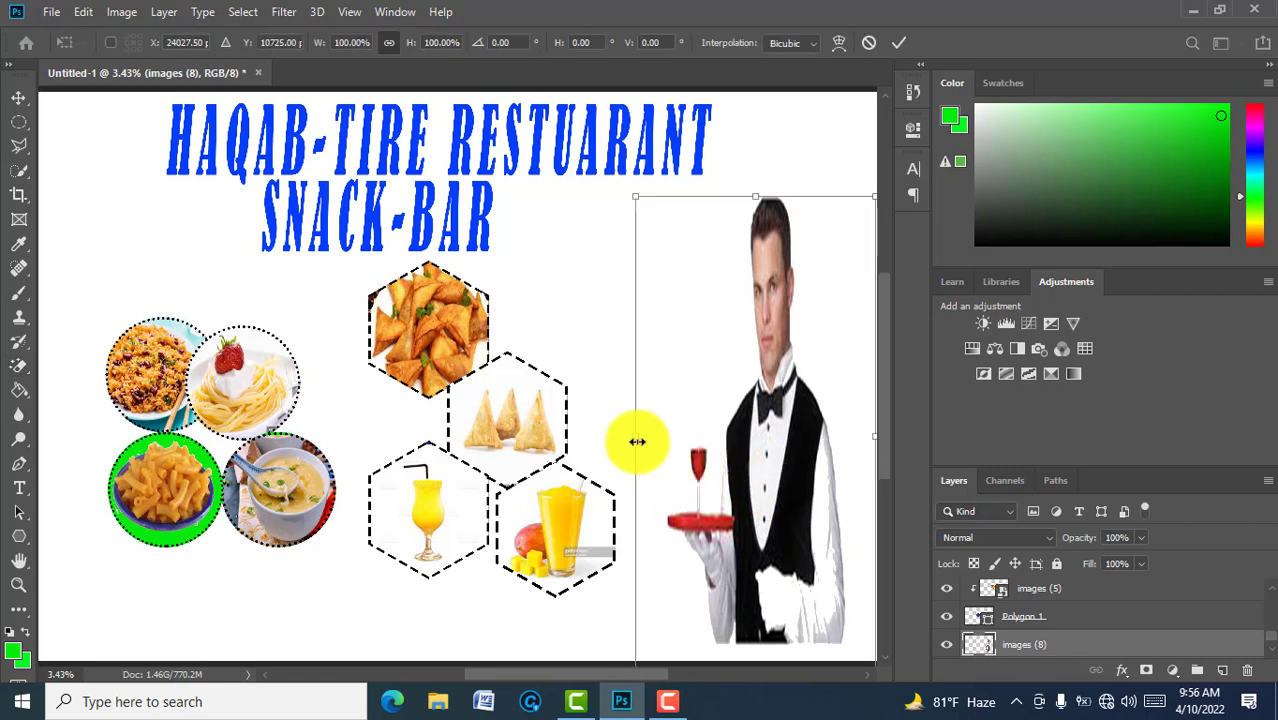
pyautogui.moveTo(636, 437); pyautogui.dragTo(592, 433)
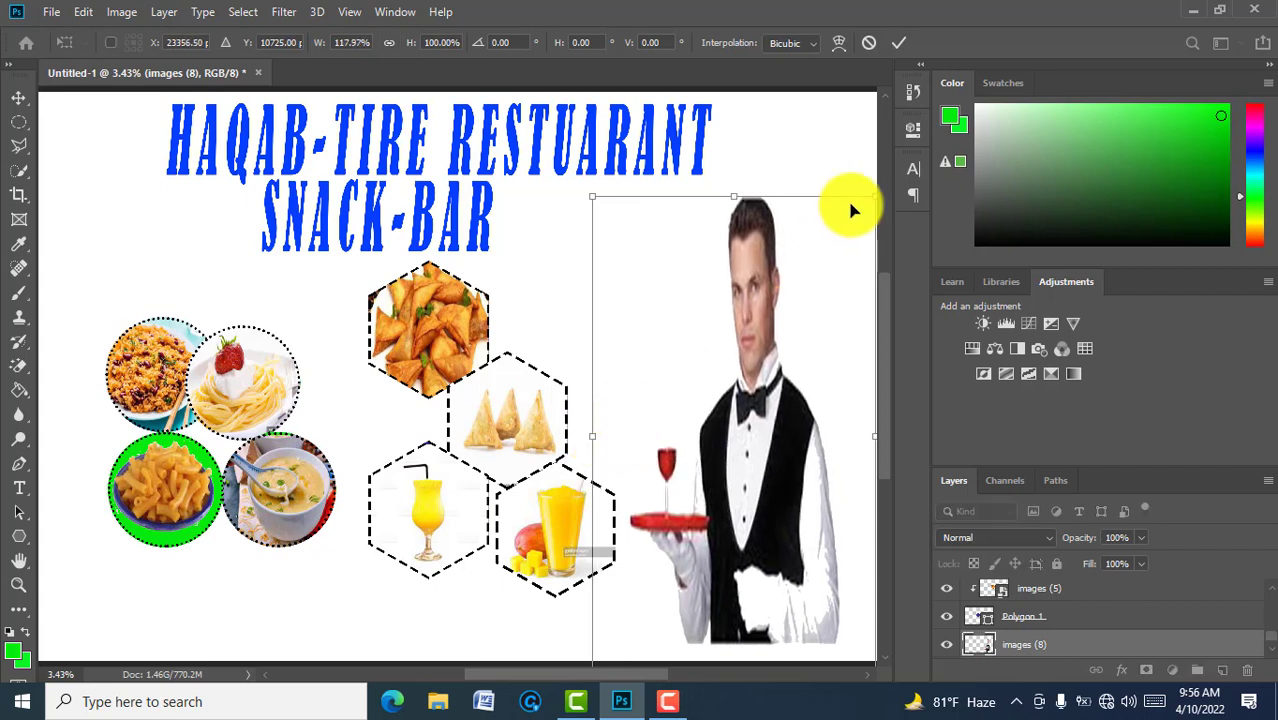
pyautogui.click(898, 44)
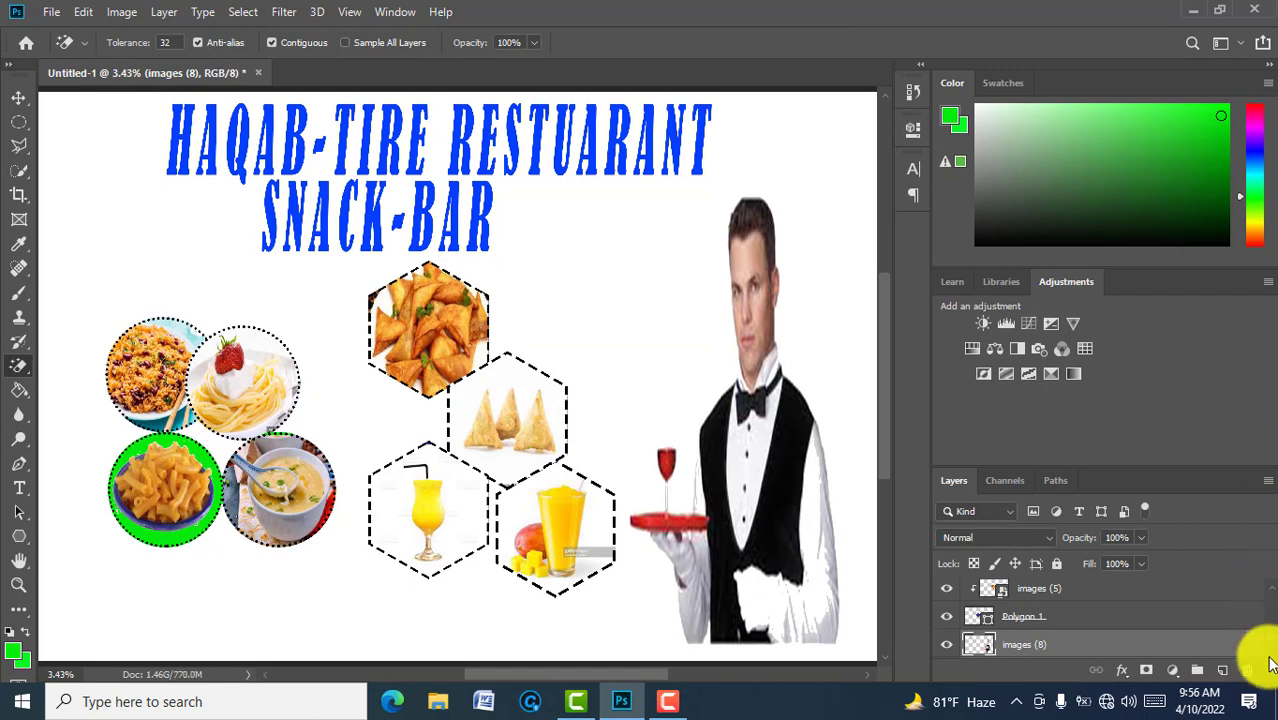
pyautogui.scroll(-1, 1272, 654)
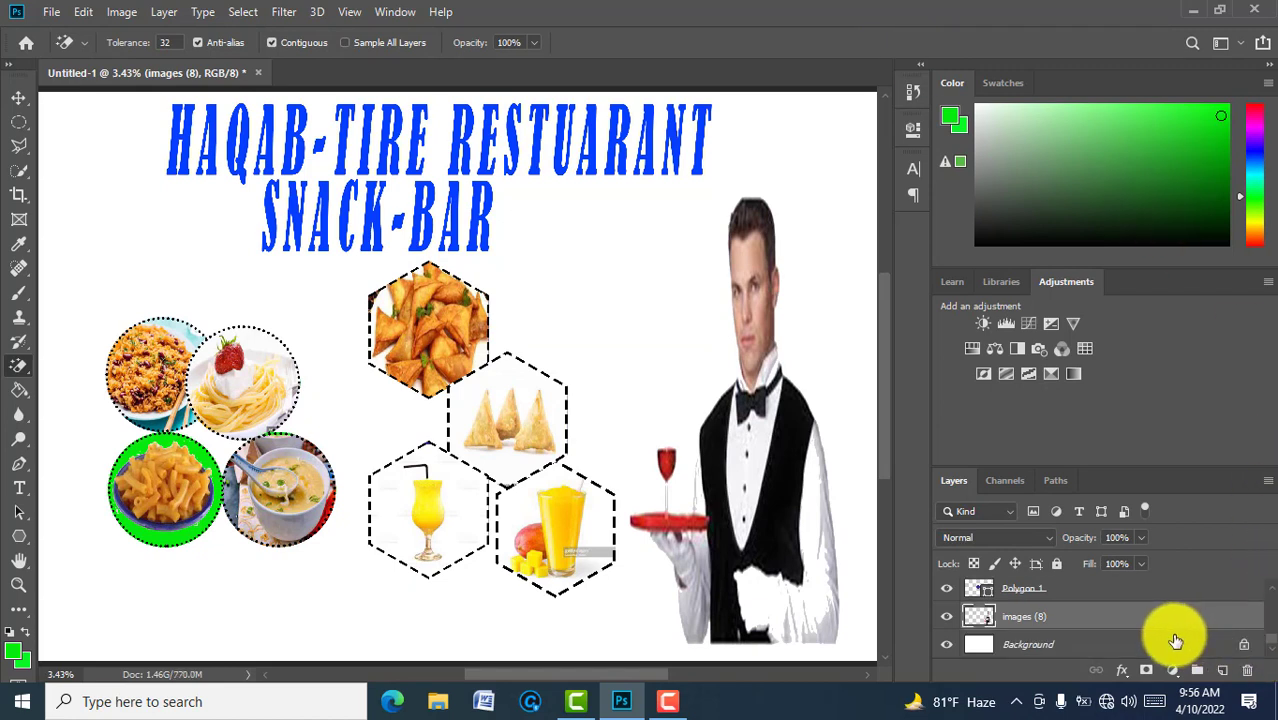
# Step: Embed the images (9) swirl image just above the Background layer
pyautogui.click(1174, 643)
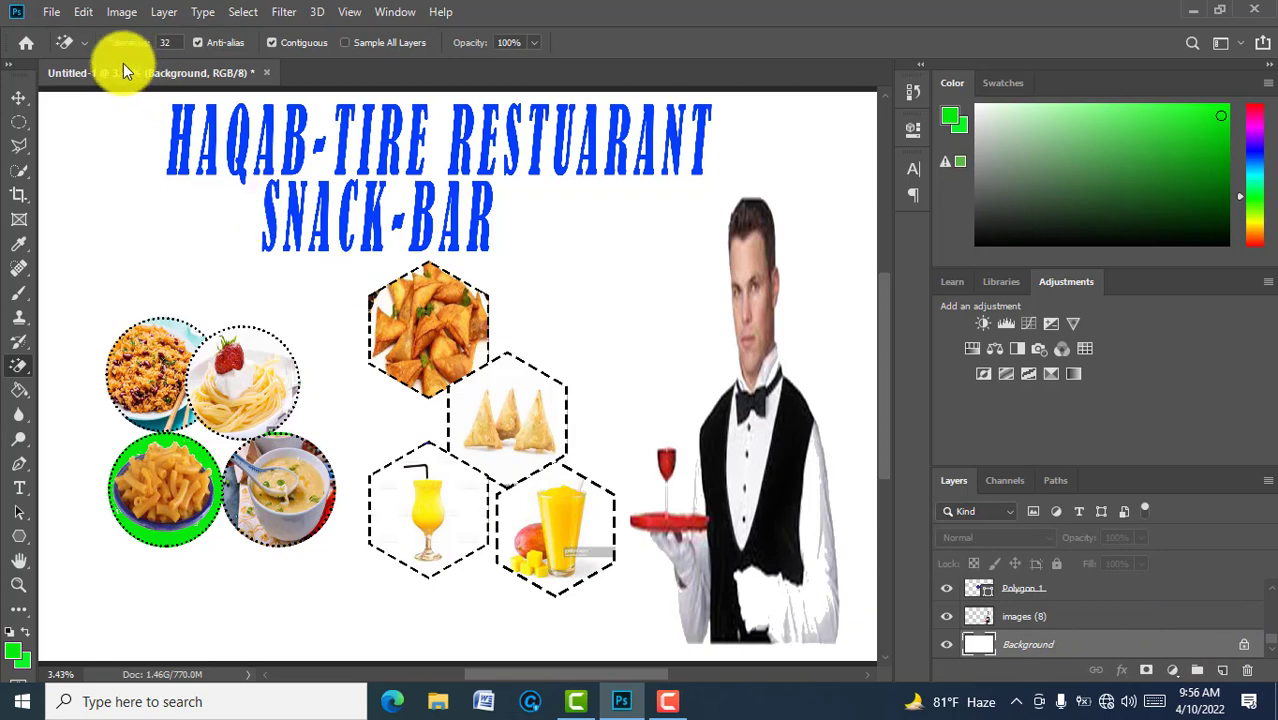
pyautogui.click(52, 12)
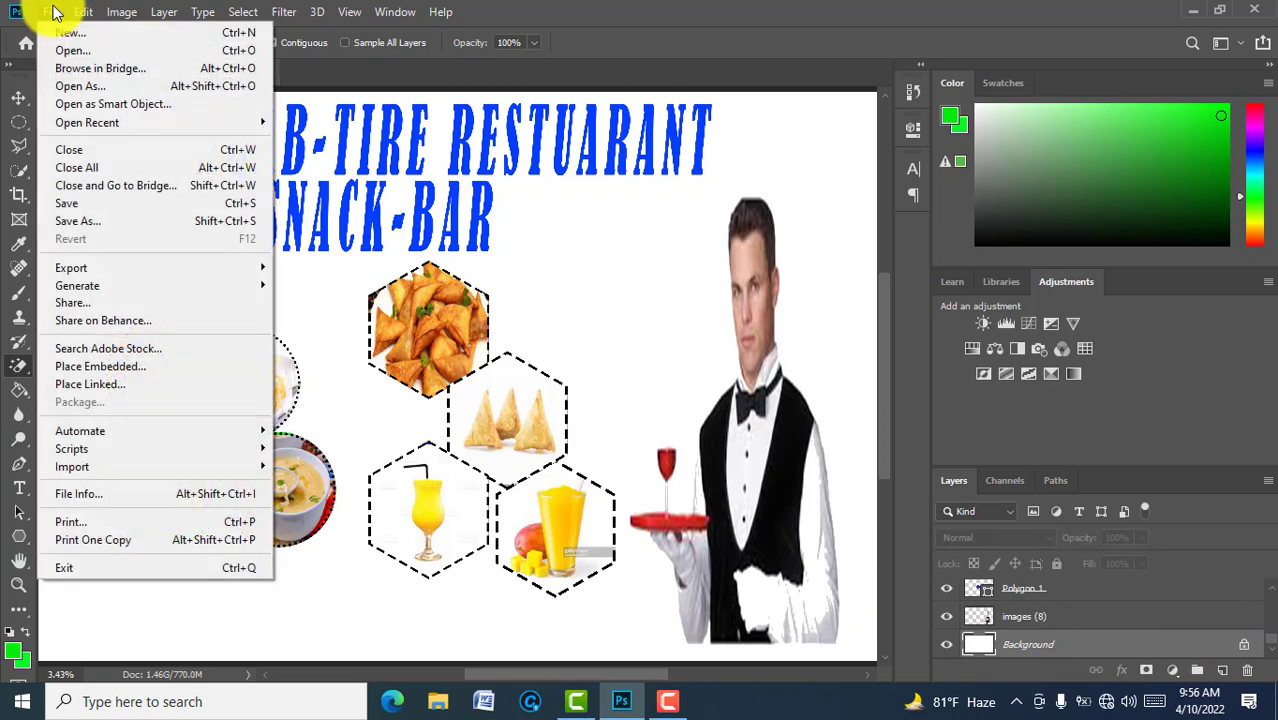
pyautogui.click(134, 366)
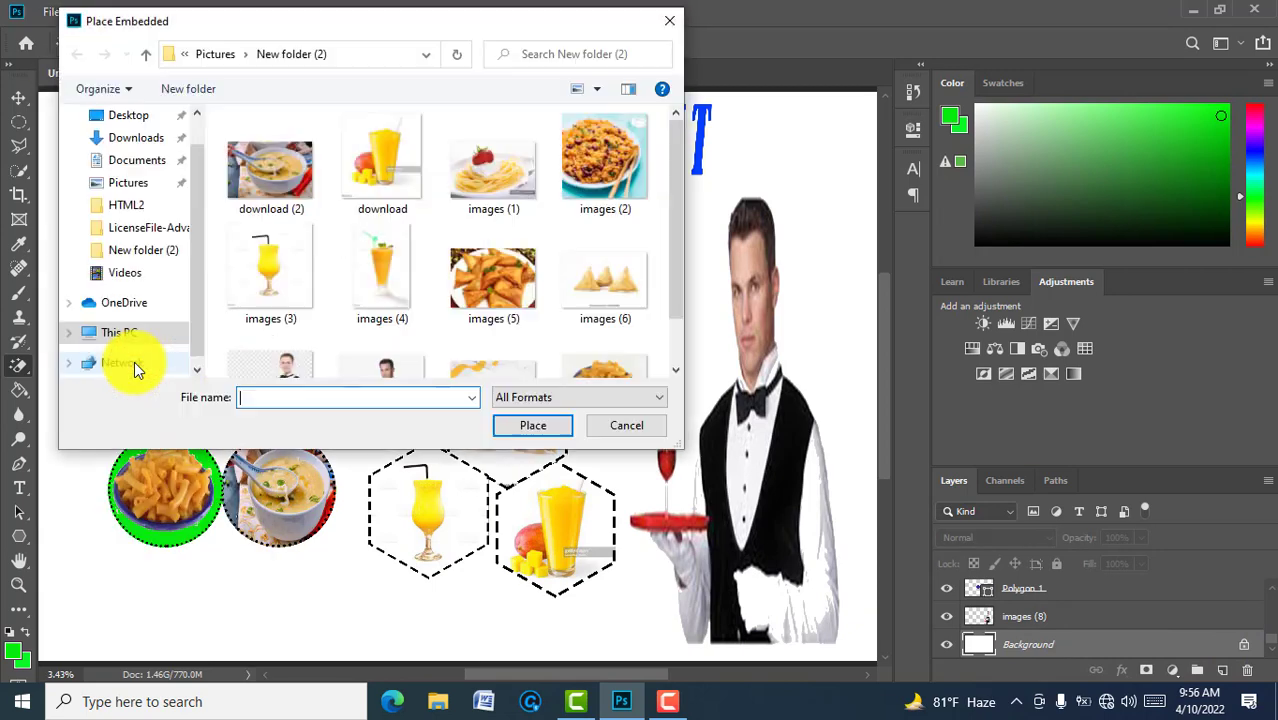
pyautogui.click(675, 369)
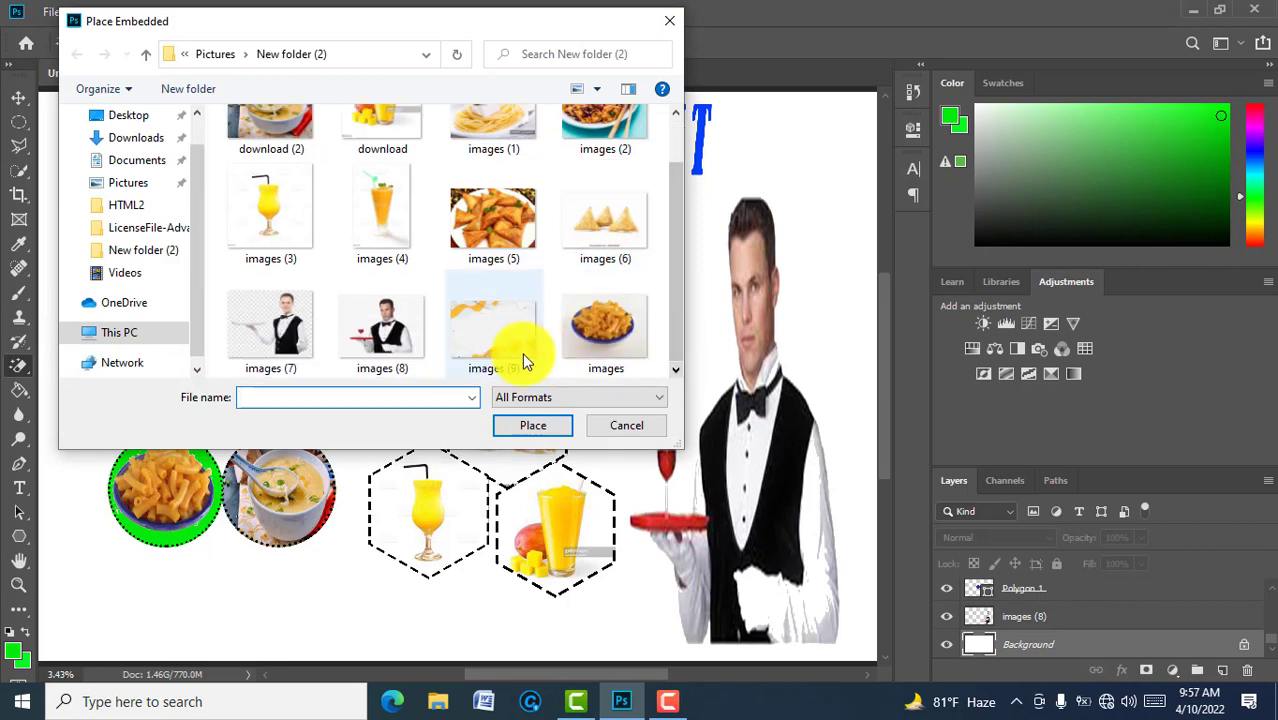
pyautogui.click(496, 349)
pyautogui.click(531, 421)
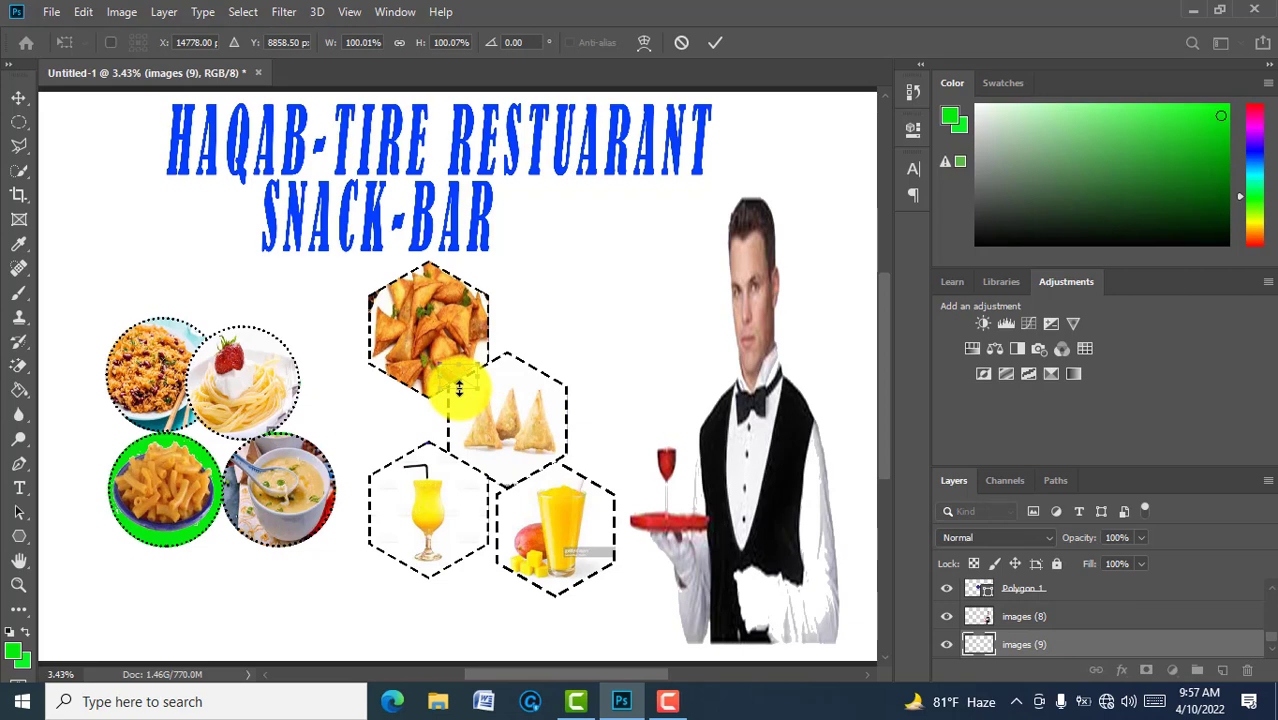
# Step: Stretch the swirl image down and left to about 1340% width behind the food circles
pyautogui.moveTo(459, 388); pyautogui.dragTo(467, 576)
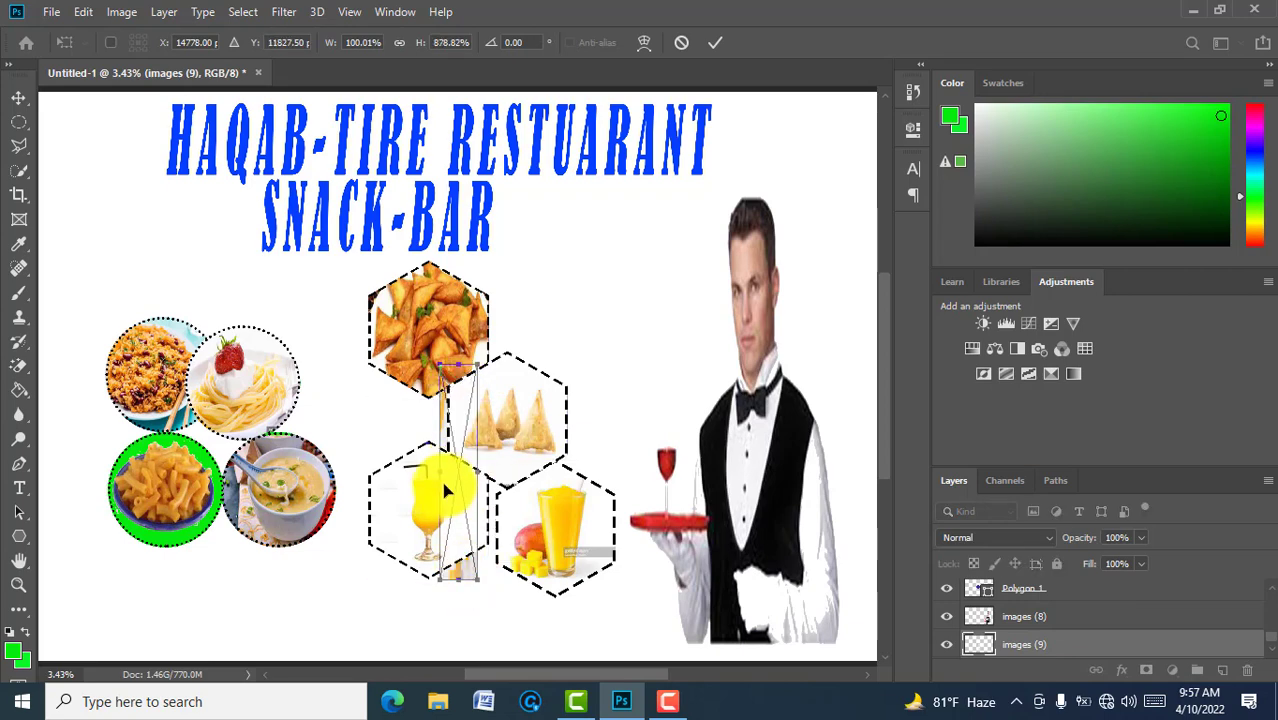
pyautogui.moveTo(437, 465); pyautogui.dragTo(30, 436)
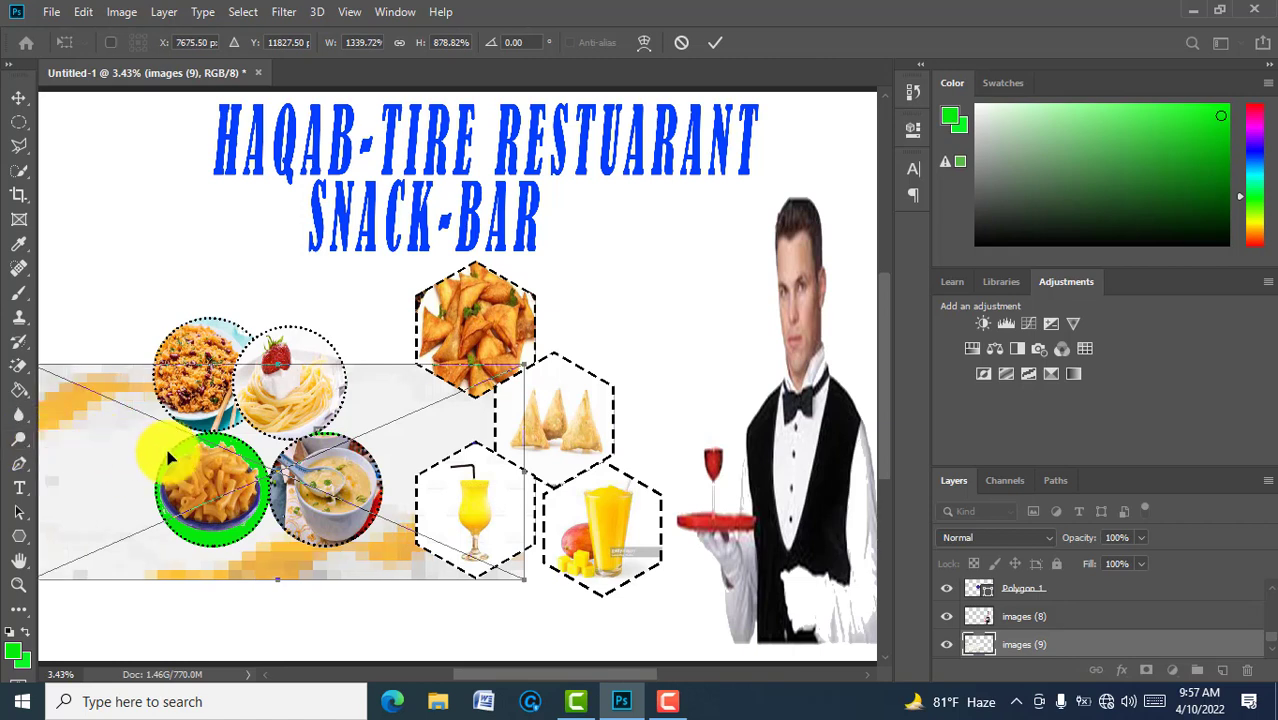
pyautogui.click(716, 44)
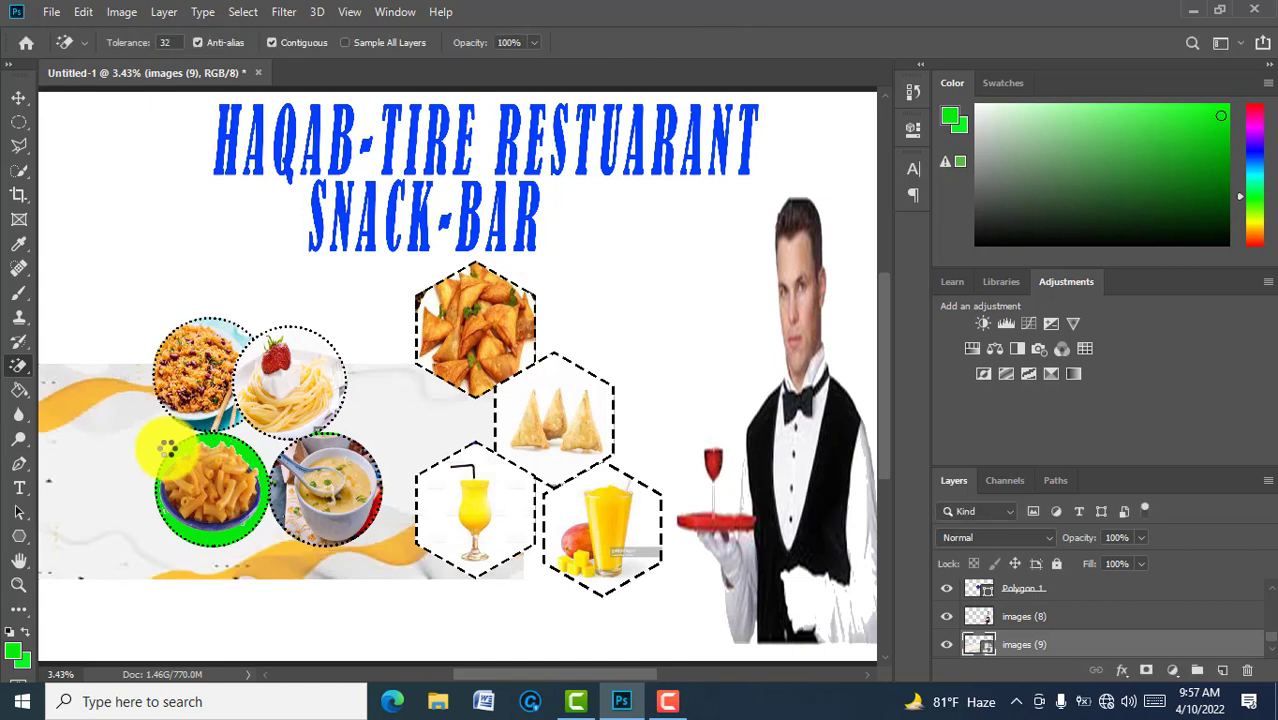
pyautogui.press('v')
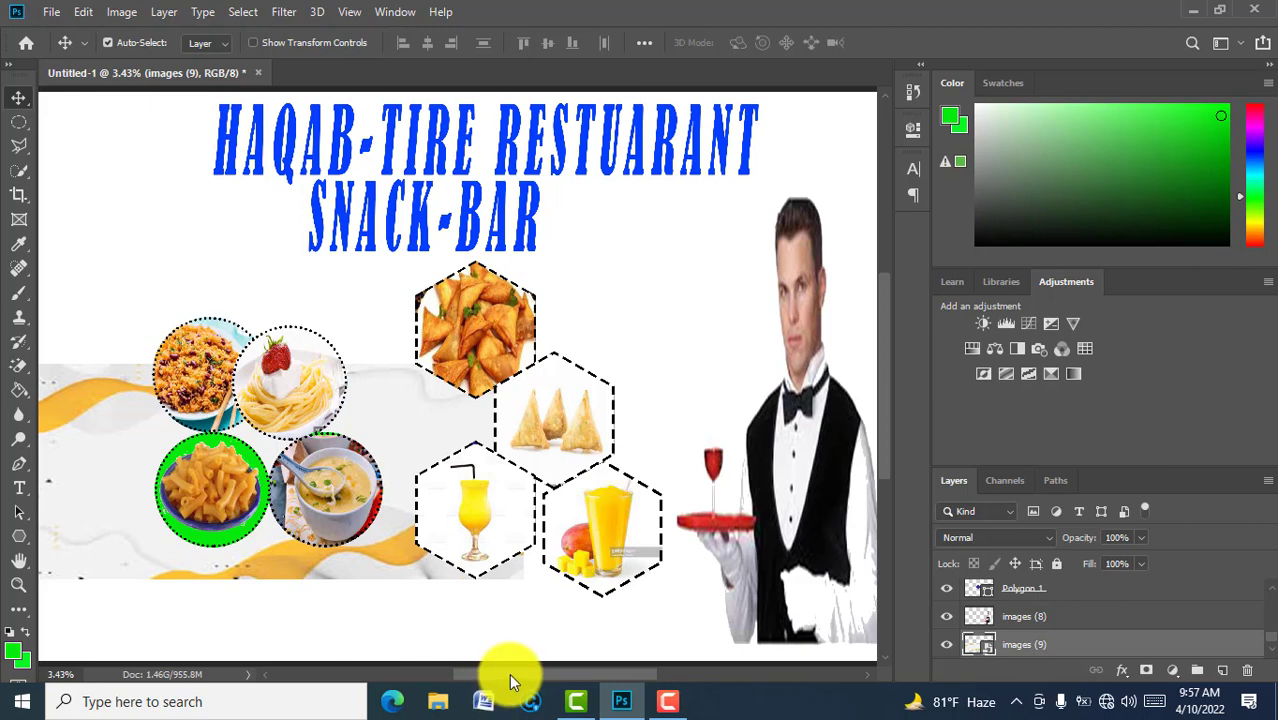
# Step: Stretch the images (9) swirl right, up and down until it covers the whole poster
pyautogui.moveTo(510, 676)
pyautogui.mouseDown()
pyautogui.moveTo(491, 675)
pyautogui.moveTo(532, 670)
pyautogui.mouseUp()
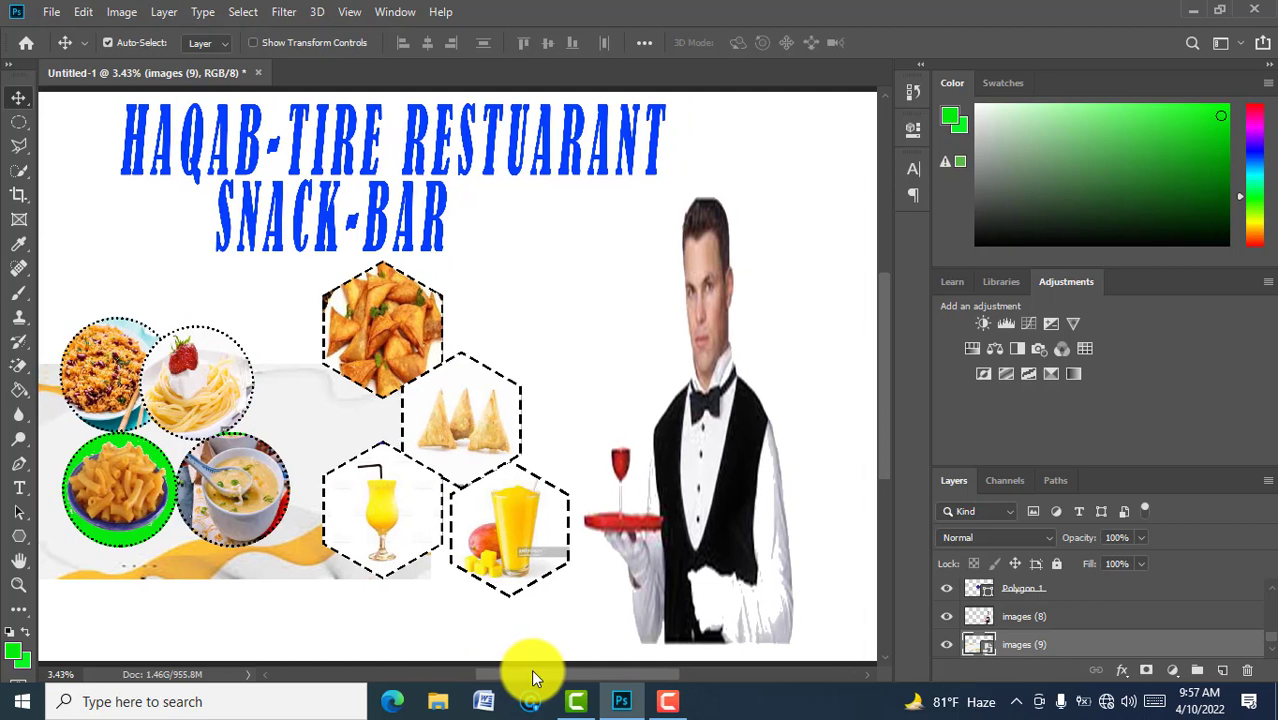
pyautogui.moveTo(533, 678); pyautogui.dragTo(536, 679)
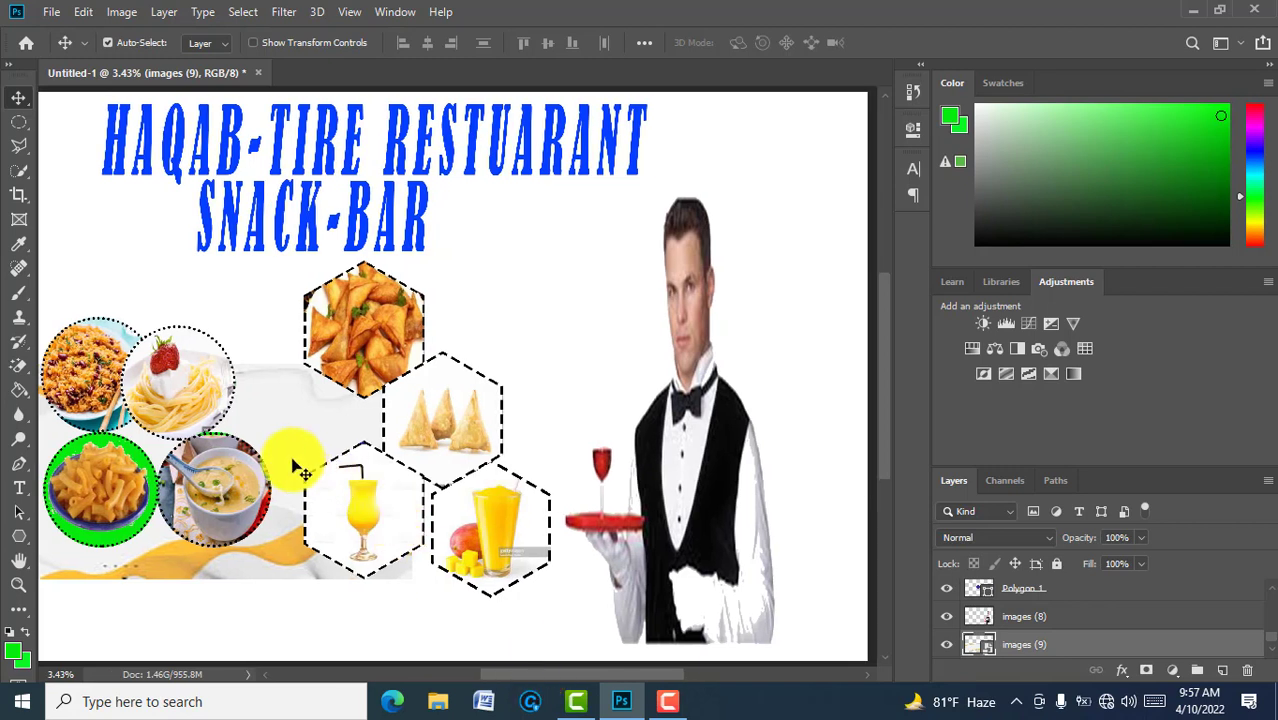
pyautogui.hotkey('ctrl', 't')
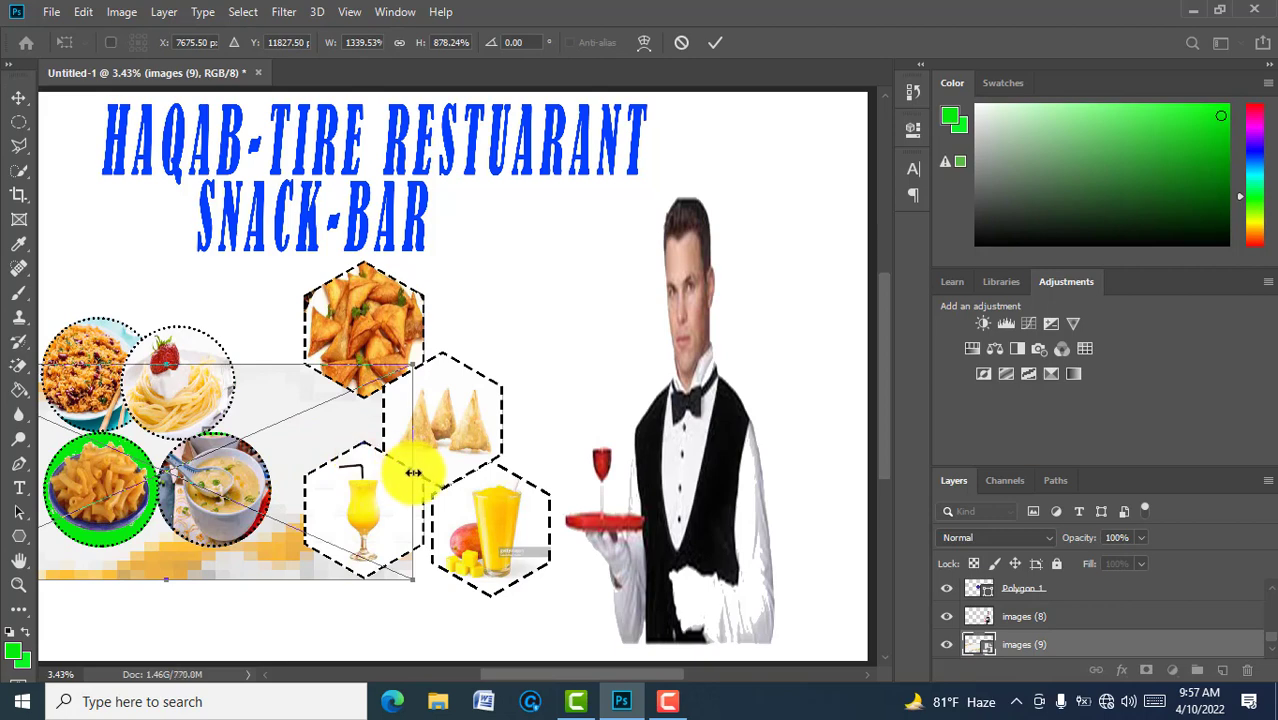
pyautogui.moveTo(413, 472); pyautogui.dragTo(868, 444)
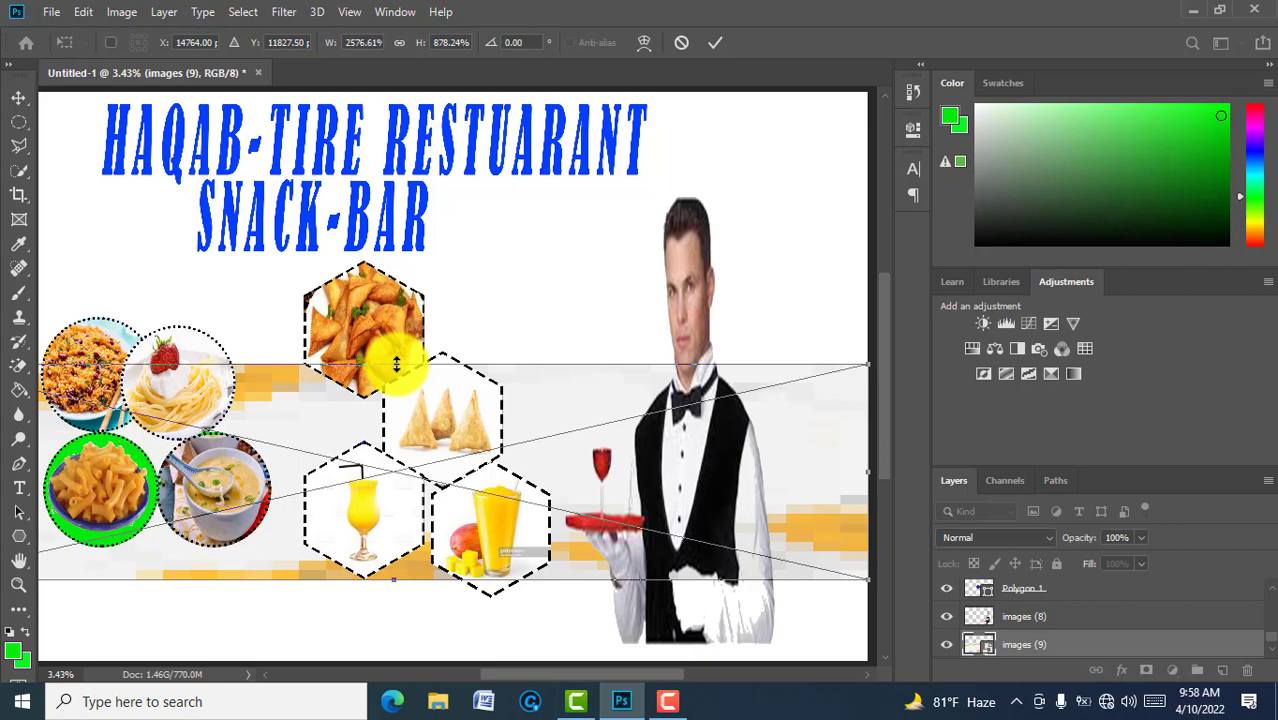
pyautogui.moveTo(396, 365); pyautogui.dragTo(383, 97)
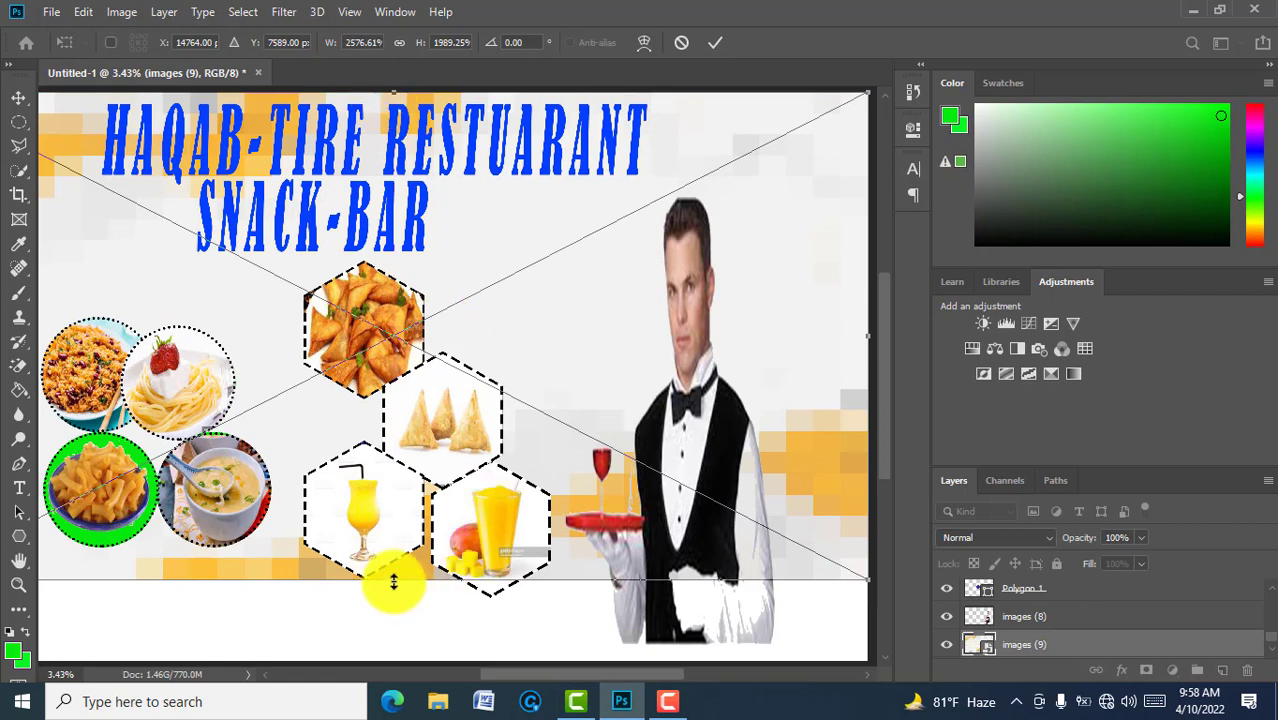
pyautogui.moveTo(393, 582); pyautogui.dragTo(397, 660)
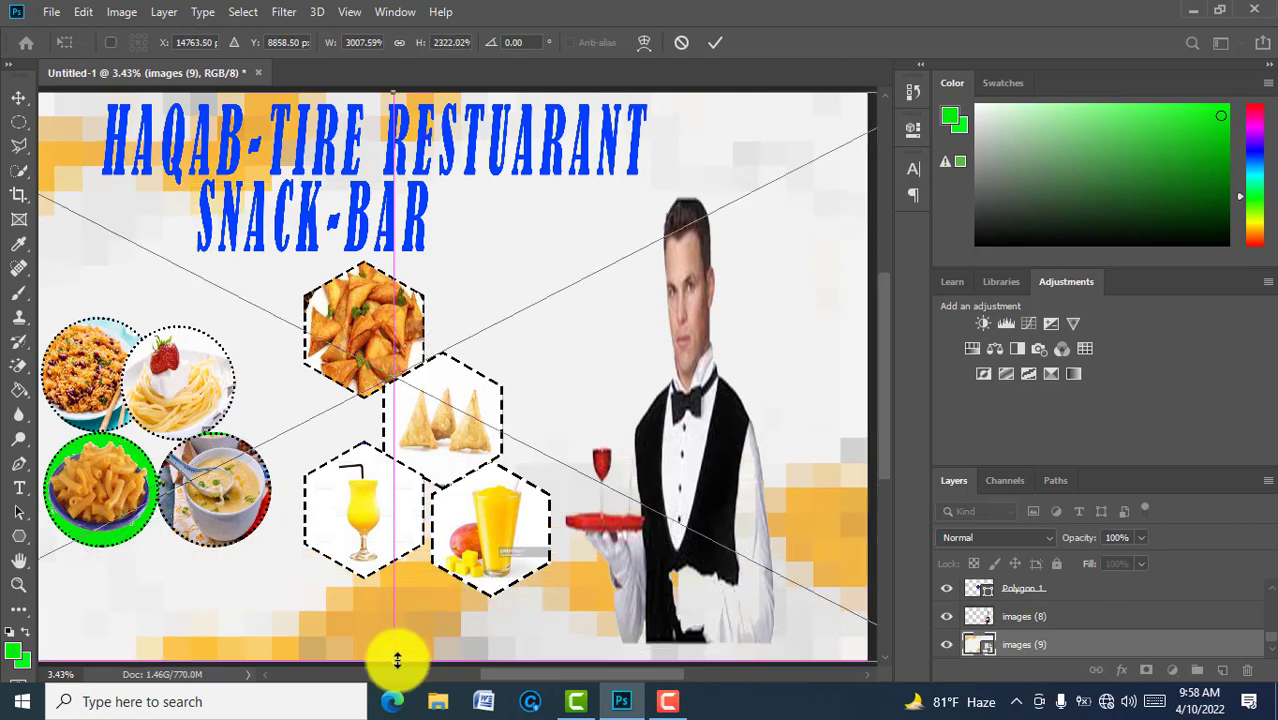
pyautogui.click(713, 43)
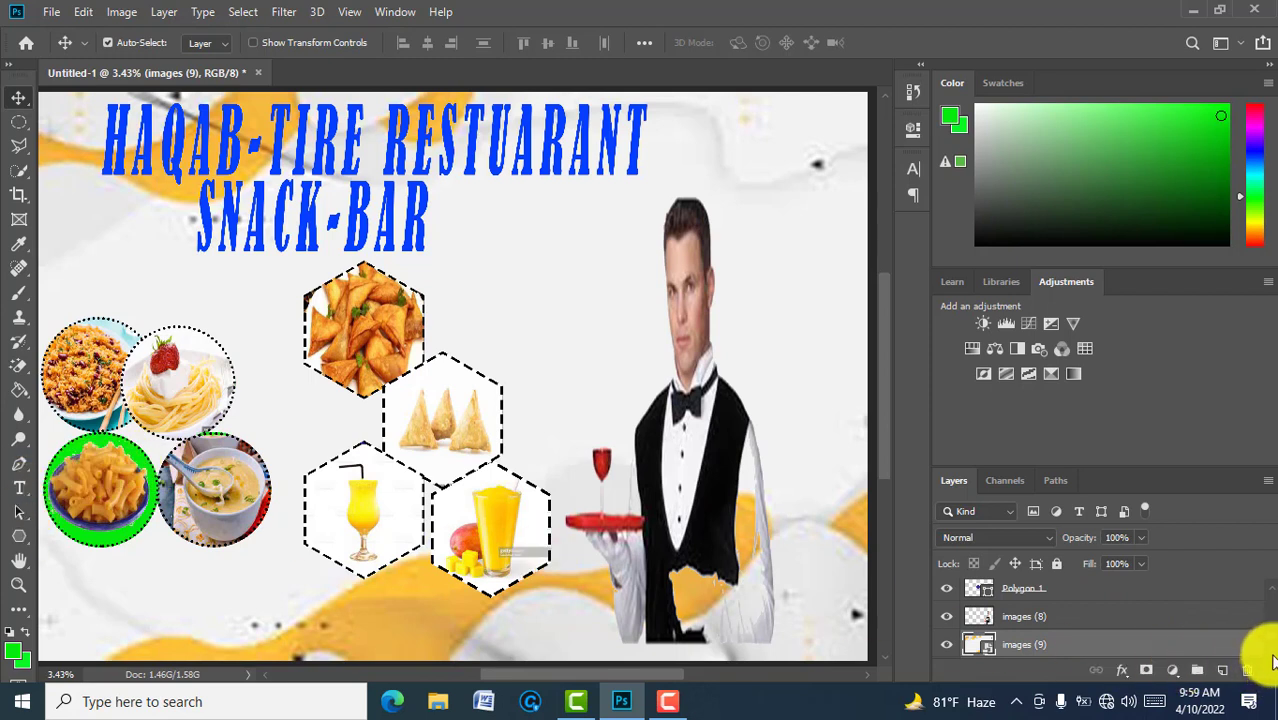
# Step: Draw a tall 3706 × 17659 px green rectangle beside the waiter above the Background layer
pyautogui.scroll(-1, 1255, 642)
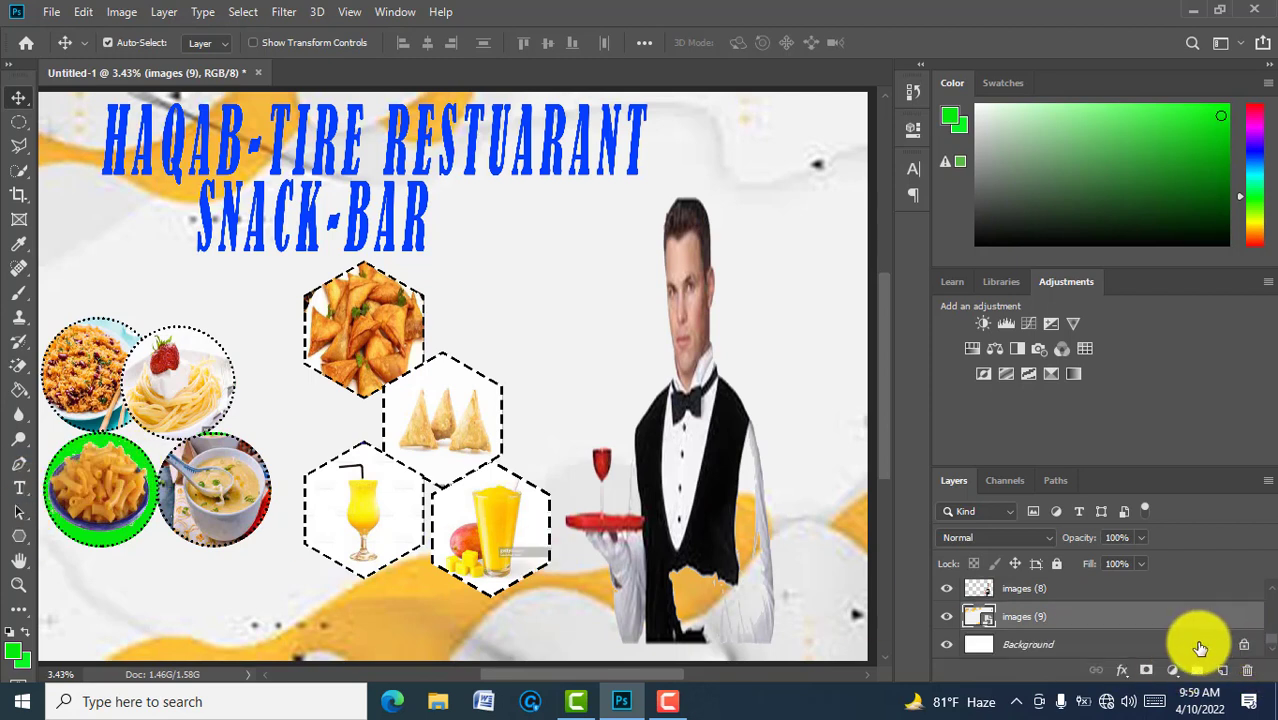
pyautogui.click(1200, 646)
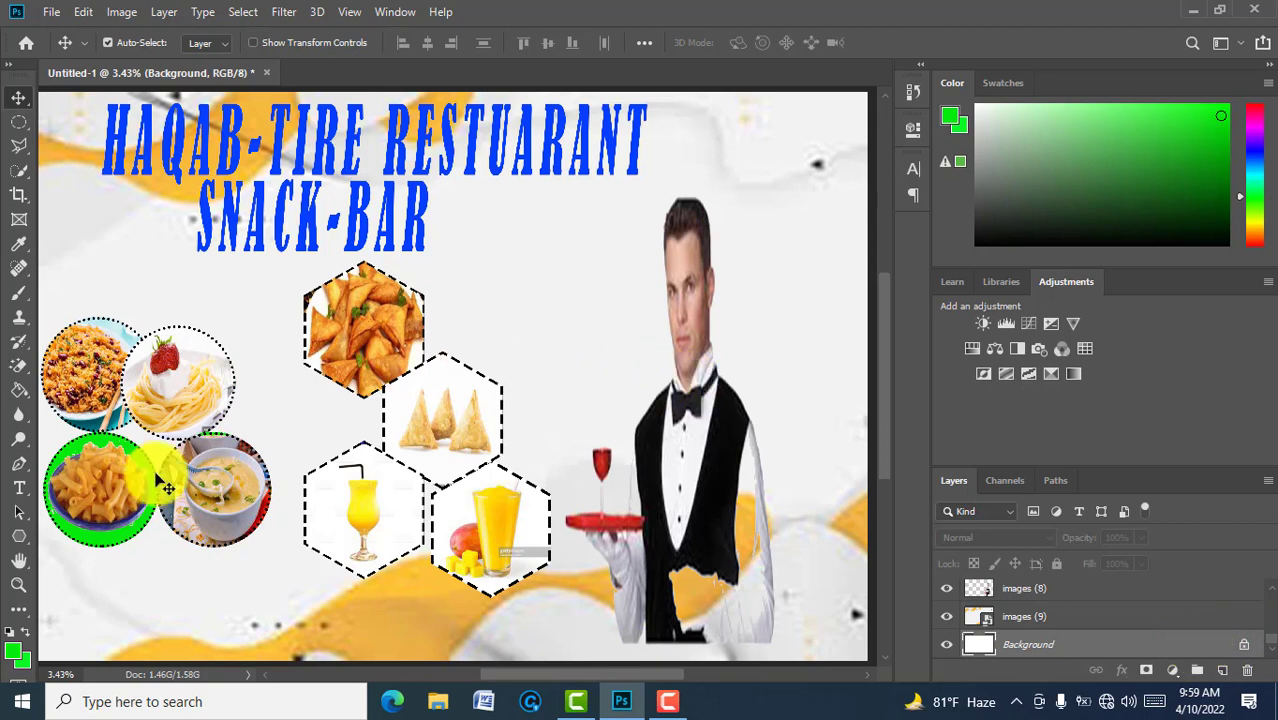
pyautogui.click(27, 546)
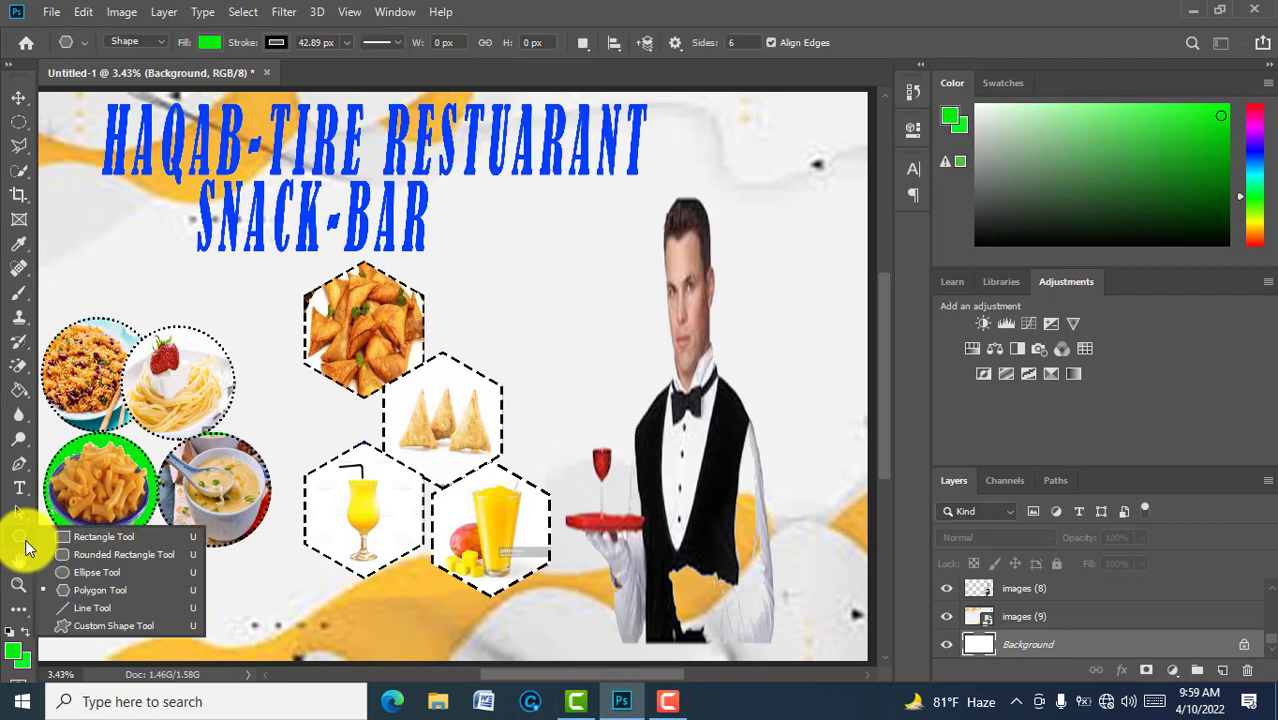
pyautogui.click(96, 536)
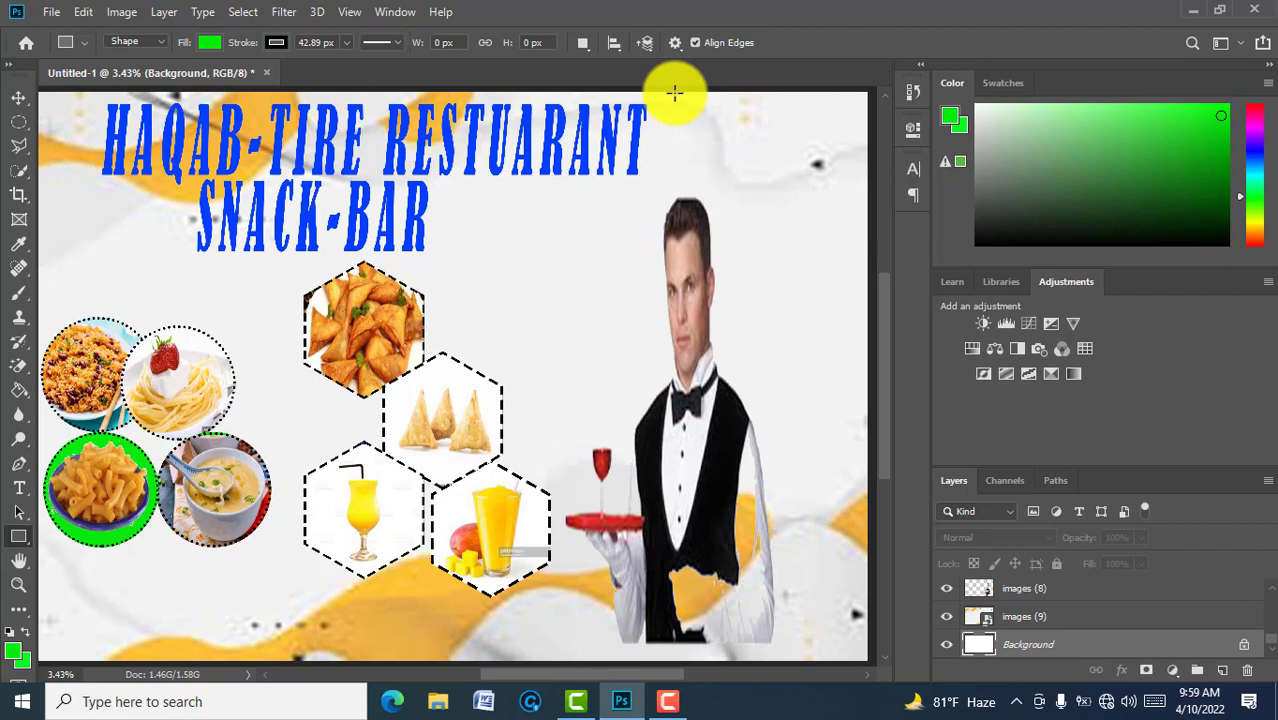
pyautogui.moveTo(674, 93); pyautogui.dragTo(792, 658)
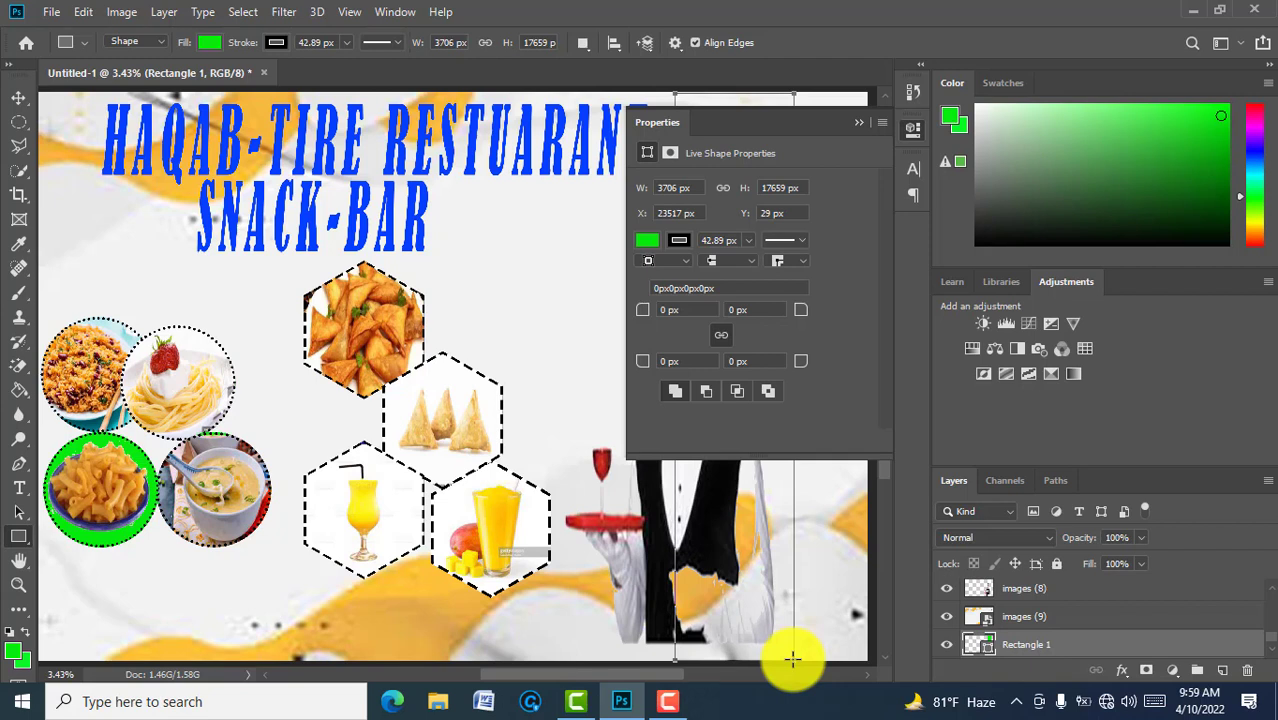
pyautogui.click(856, 125)
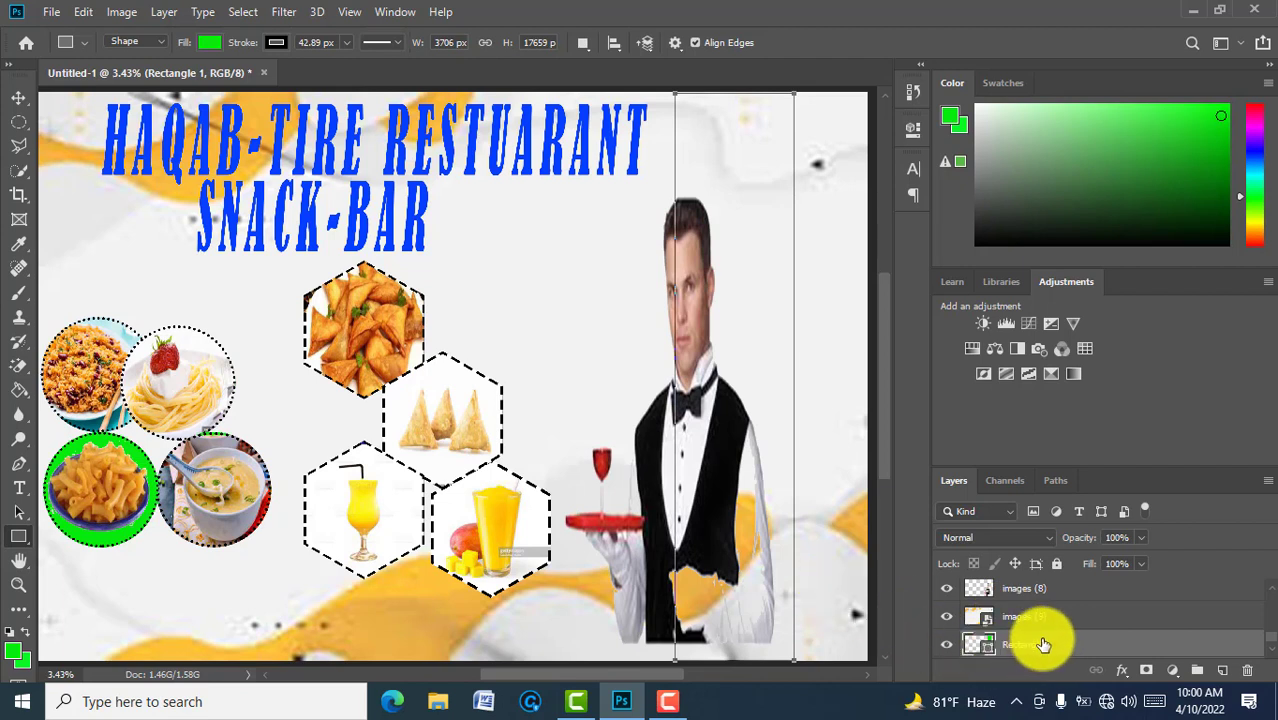
# Step: Move Rectangle 1 above images (9) so the green band shows behind the waiter
pyautogui.moveTo(1043, 644); pyautogui.dragTo(1039, 607)
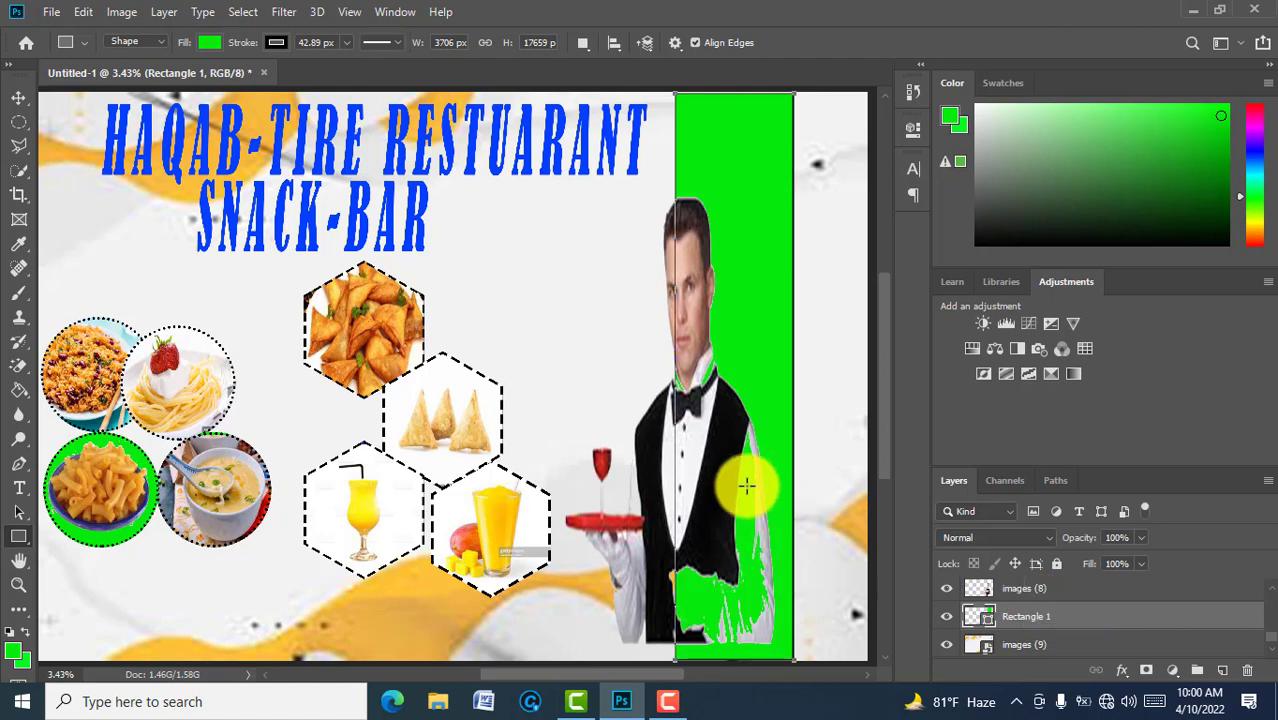
pyautogui.hotkey('ctrl', 't')
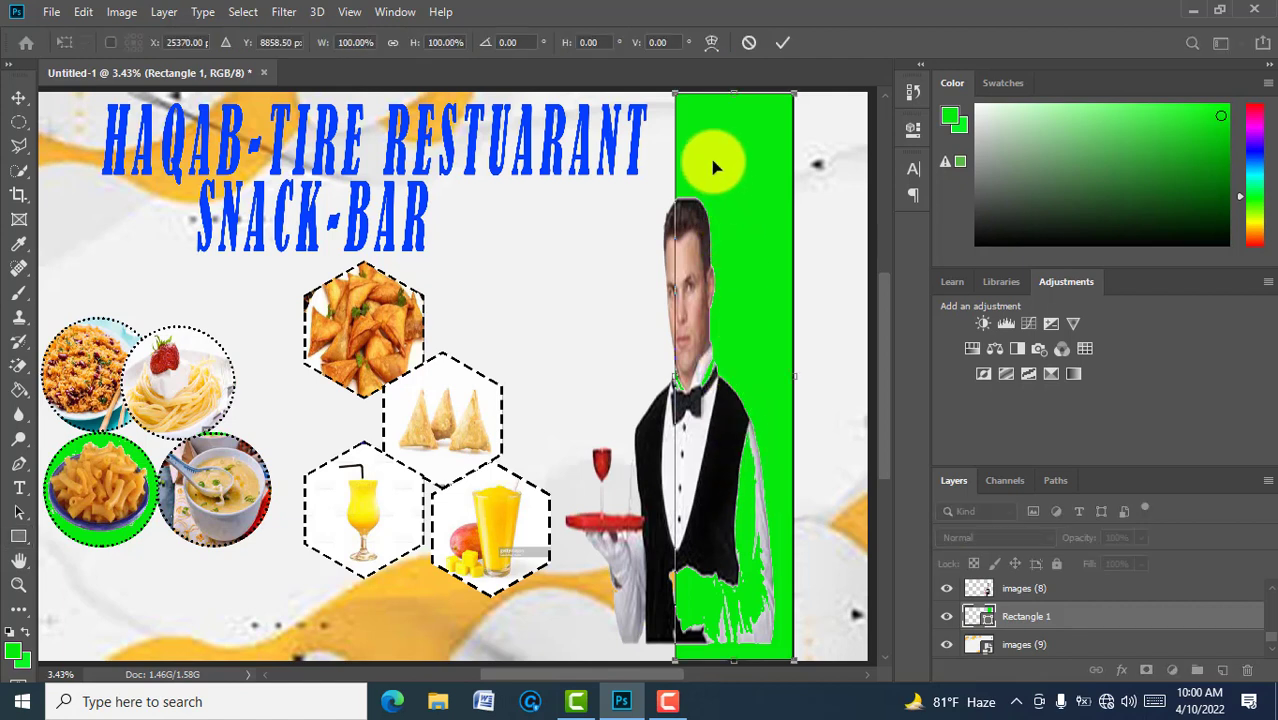
# Step: Warp the green rectangle into a slanted diagonal band and accept converting it to a path
pyautogui.click(712, 44)
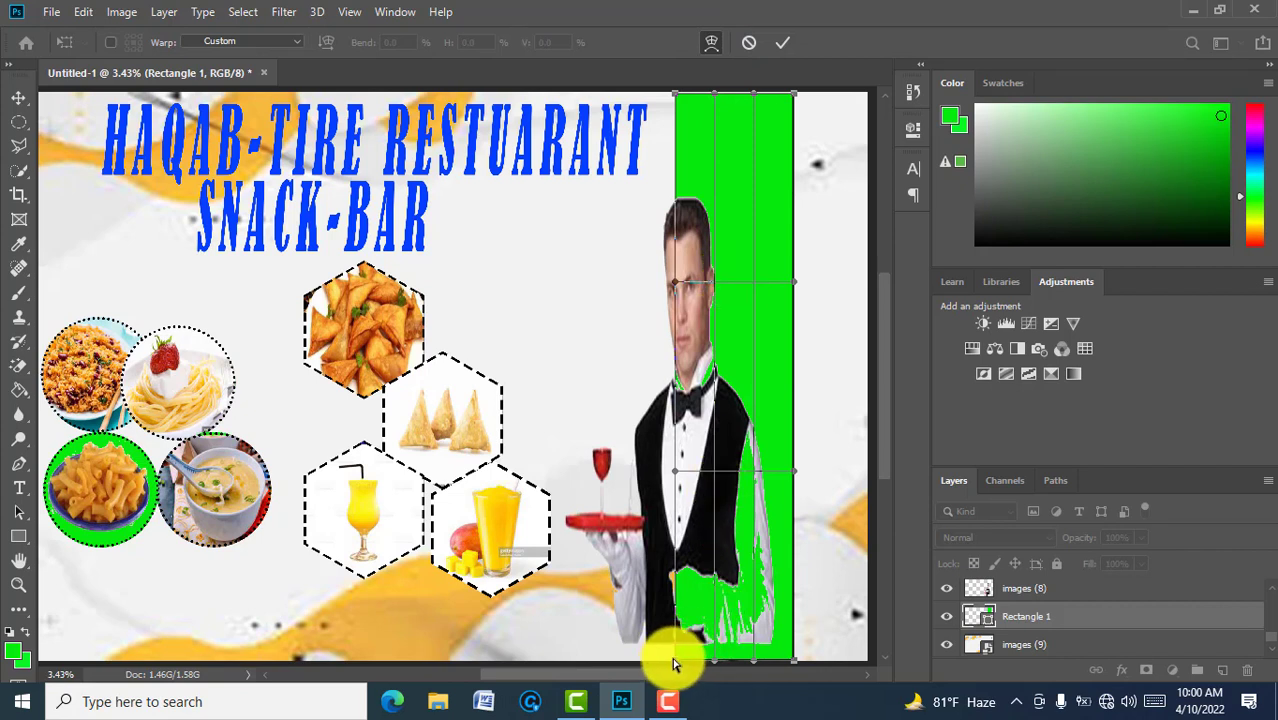
pyautogui.moveTo(673, 664); pyautogui.dragTo(567, 657)
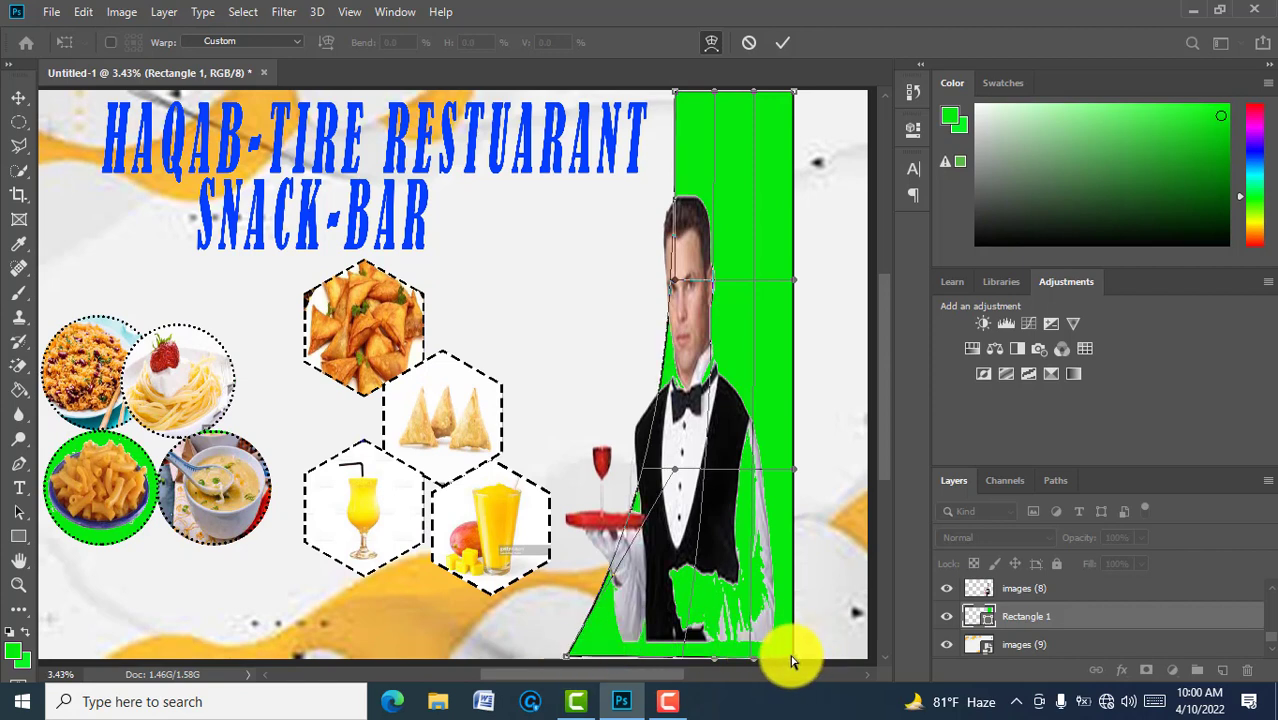
pyautogui.moveTo(790, 660); pyautogui.dragTo(712, 658)
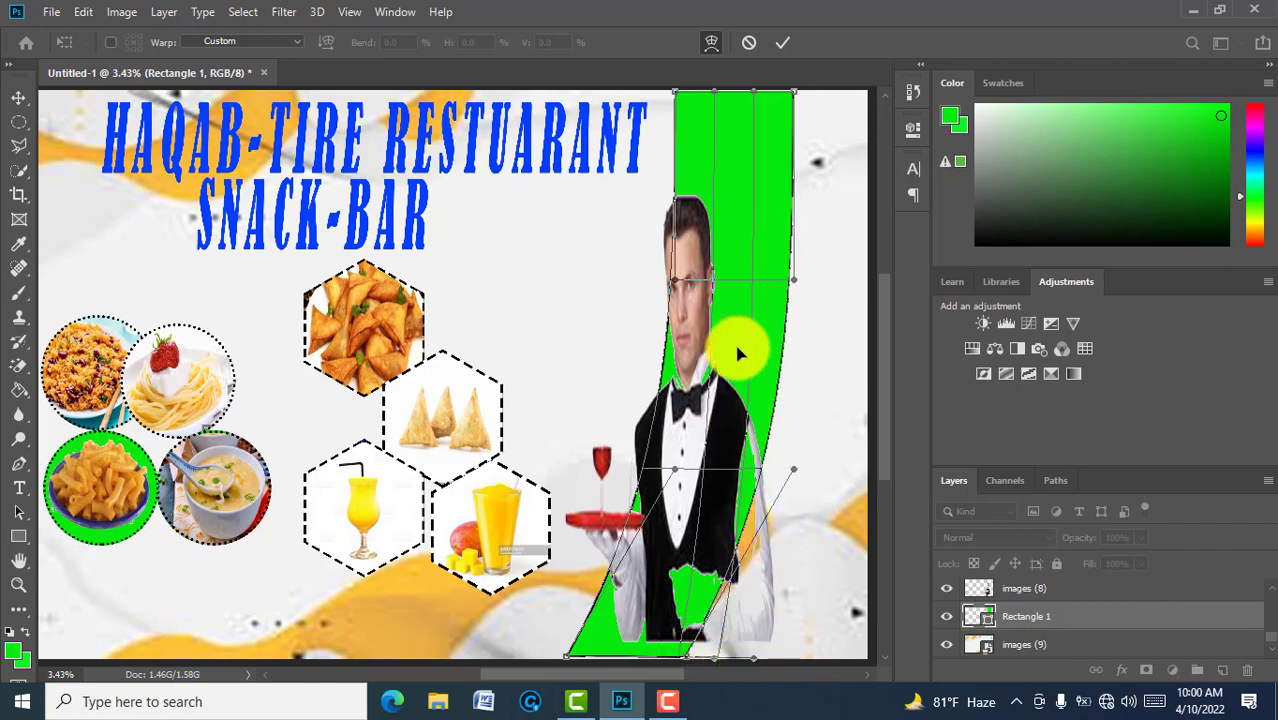
pyautogui.moveTo(792, 92); pyautogui.dragTo(866, 97)
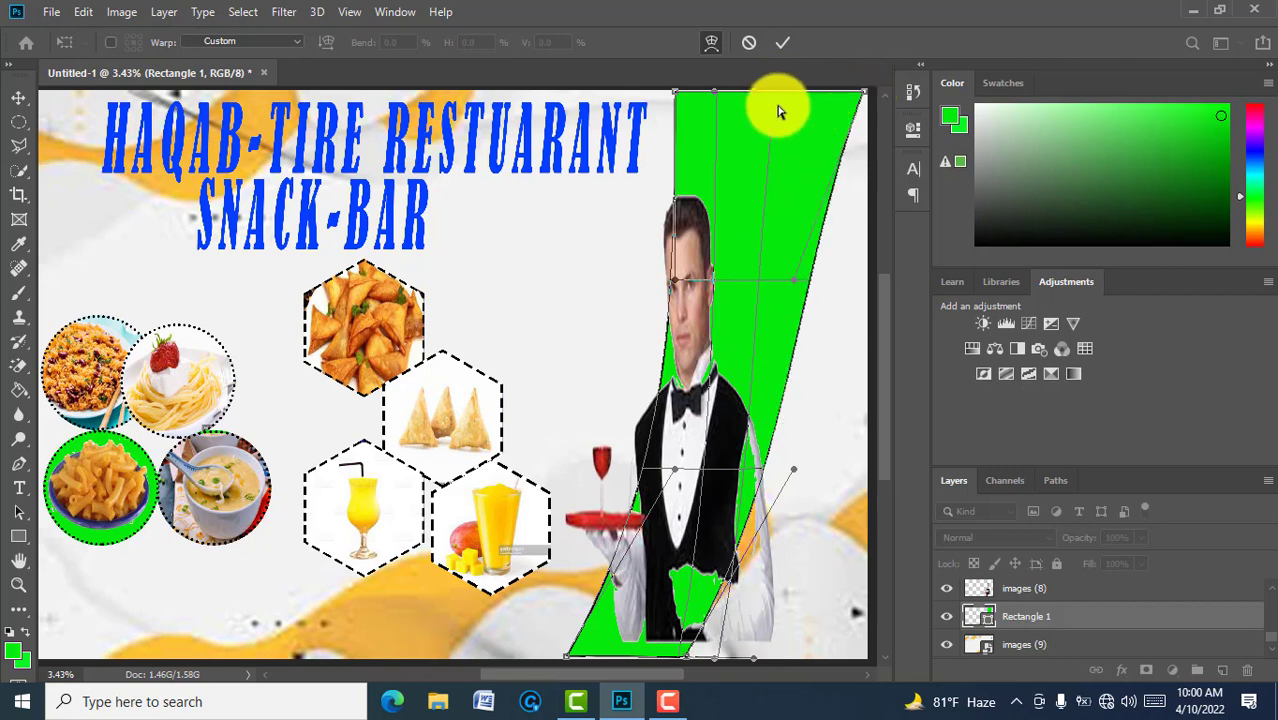
pyautogui.moveTo(757, 93); pyautogui.dragTo(824, 95)
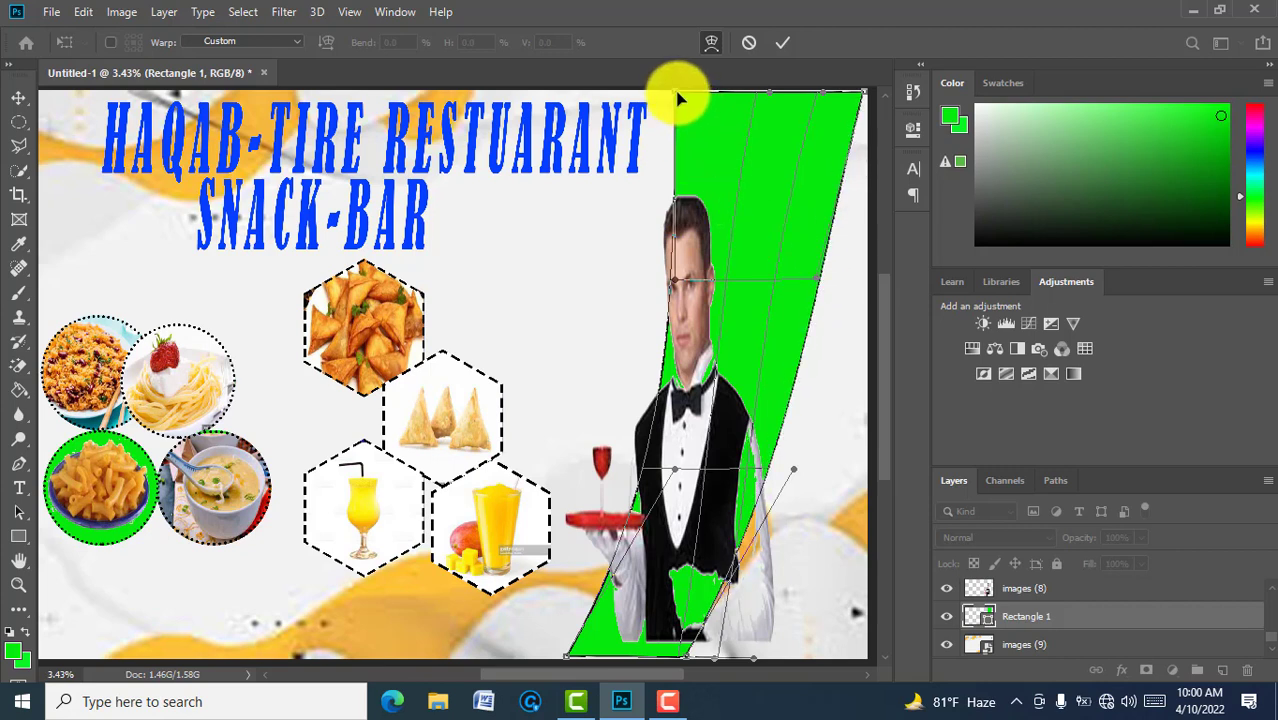
pyautogui.moveTo(678, 99); pyautogui.dragTo(724, 96)
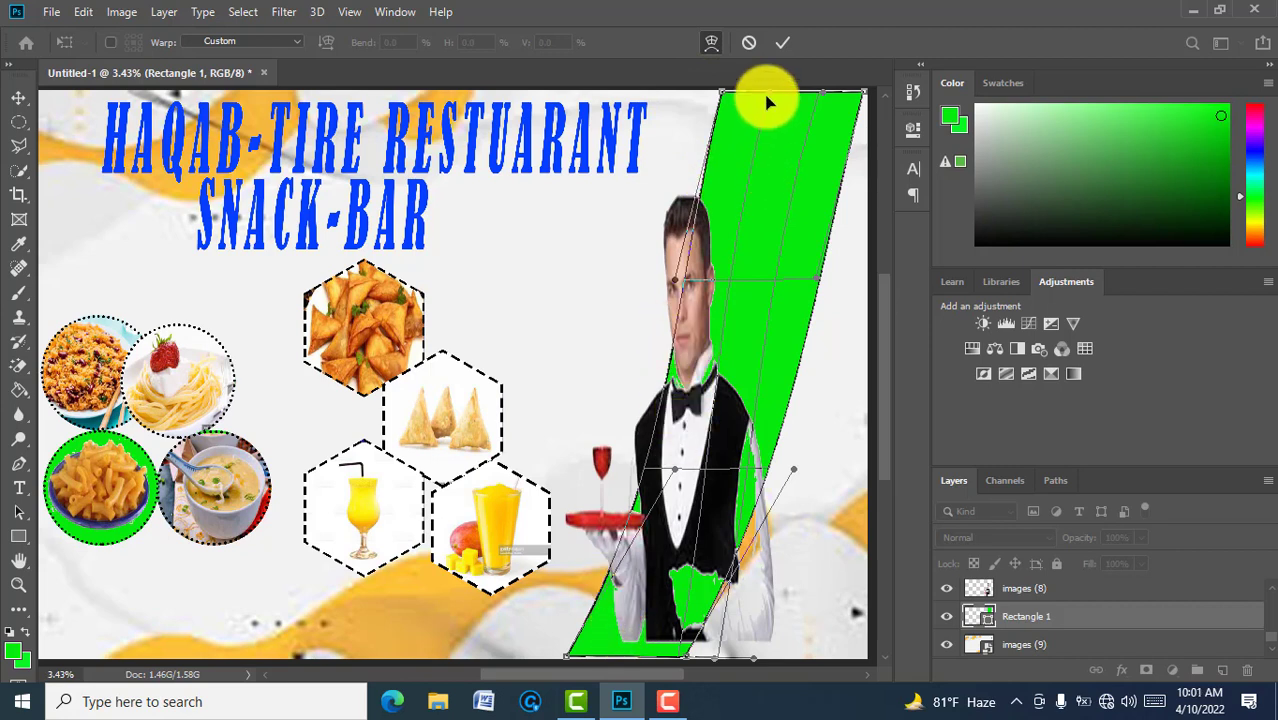
pyautogui.click(779, 42)
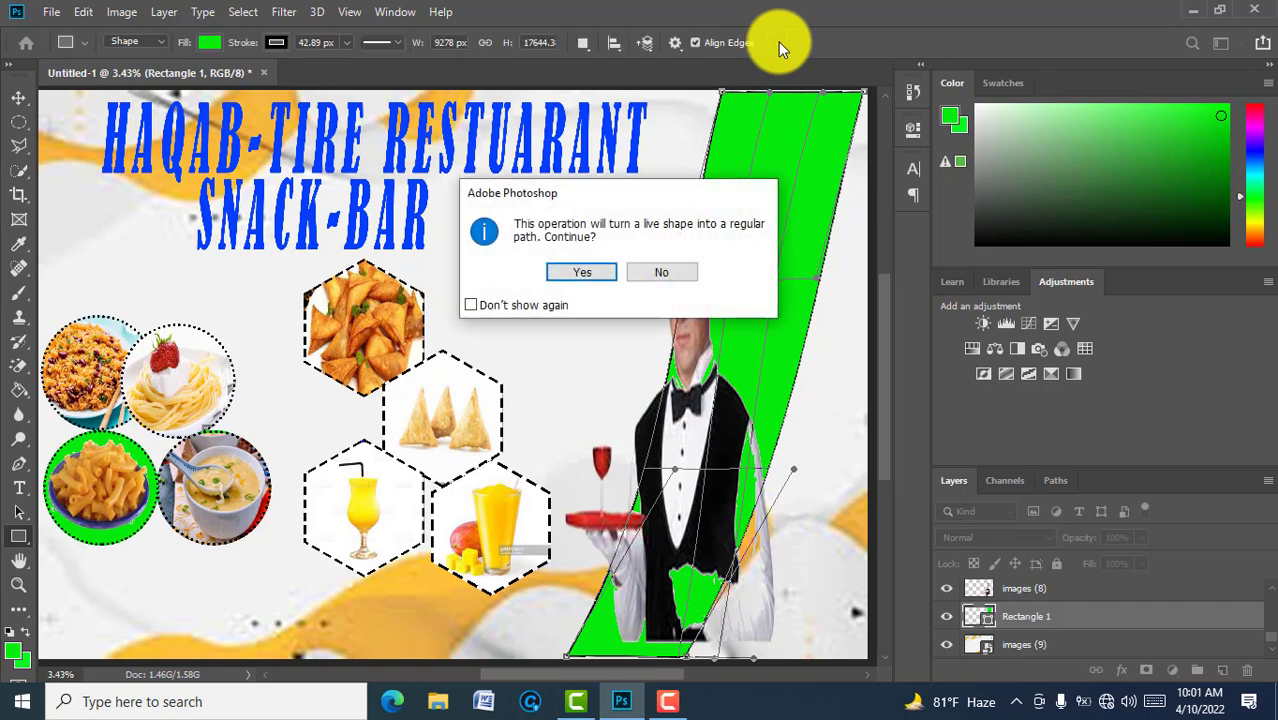
pyautogui.click(584, 272)
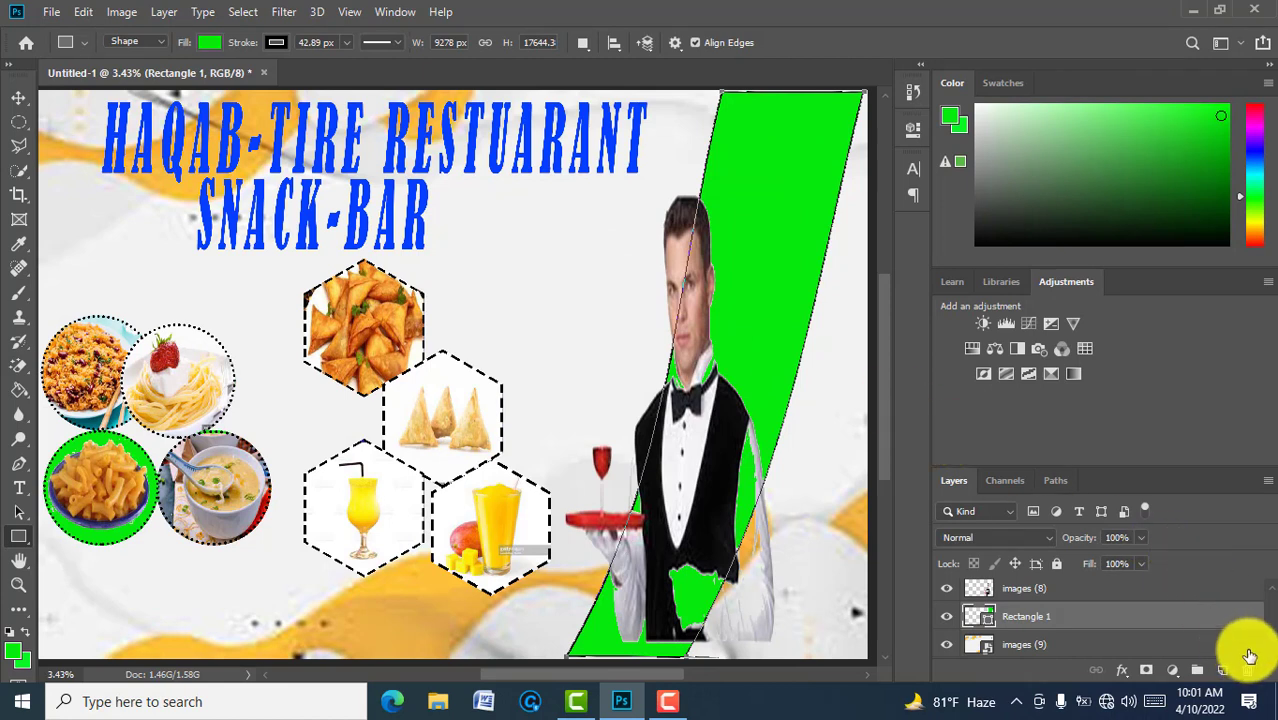
# Step: Draw a second 3240 × 17659 px green rectangle down the left edge, above images (9)
pyautogui.scroll(-1, 1272, 652)
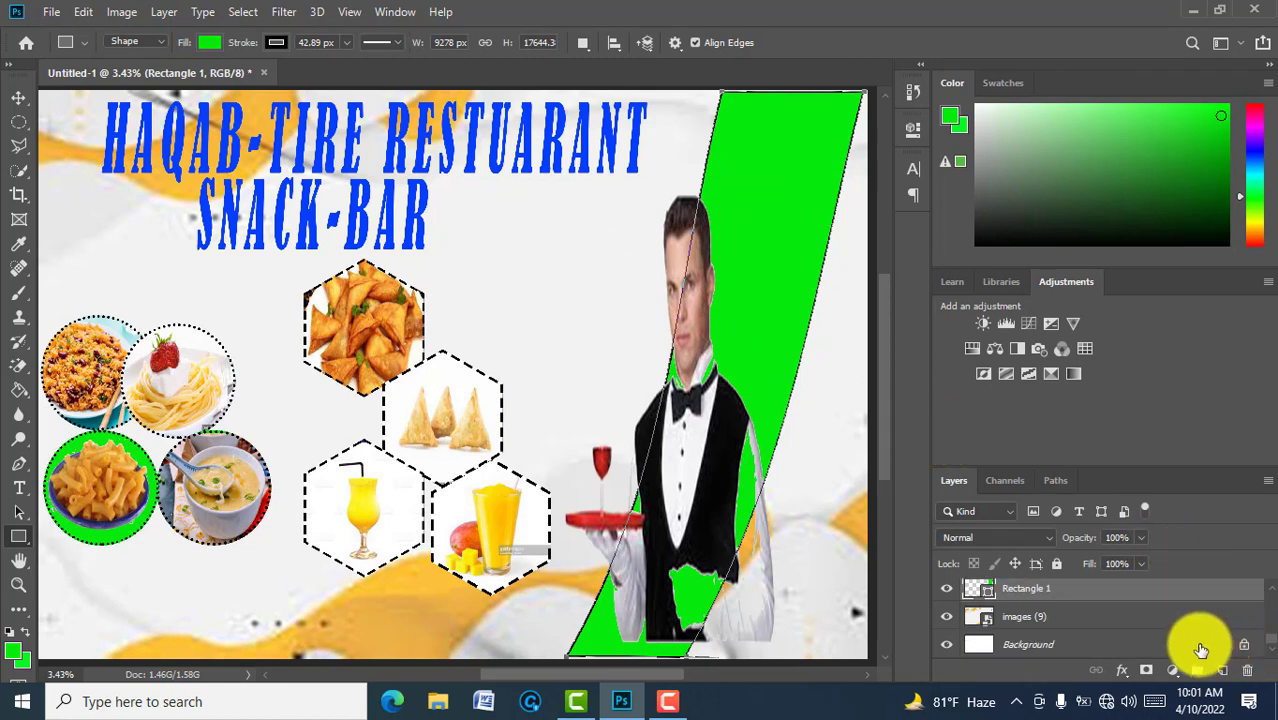
pyautogui.click(1201, 650)
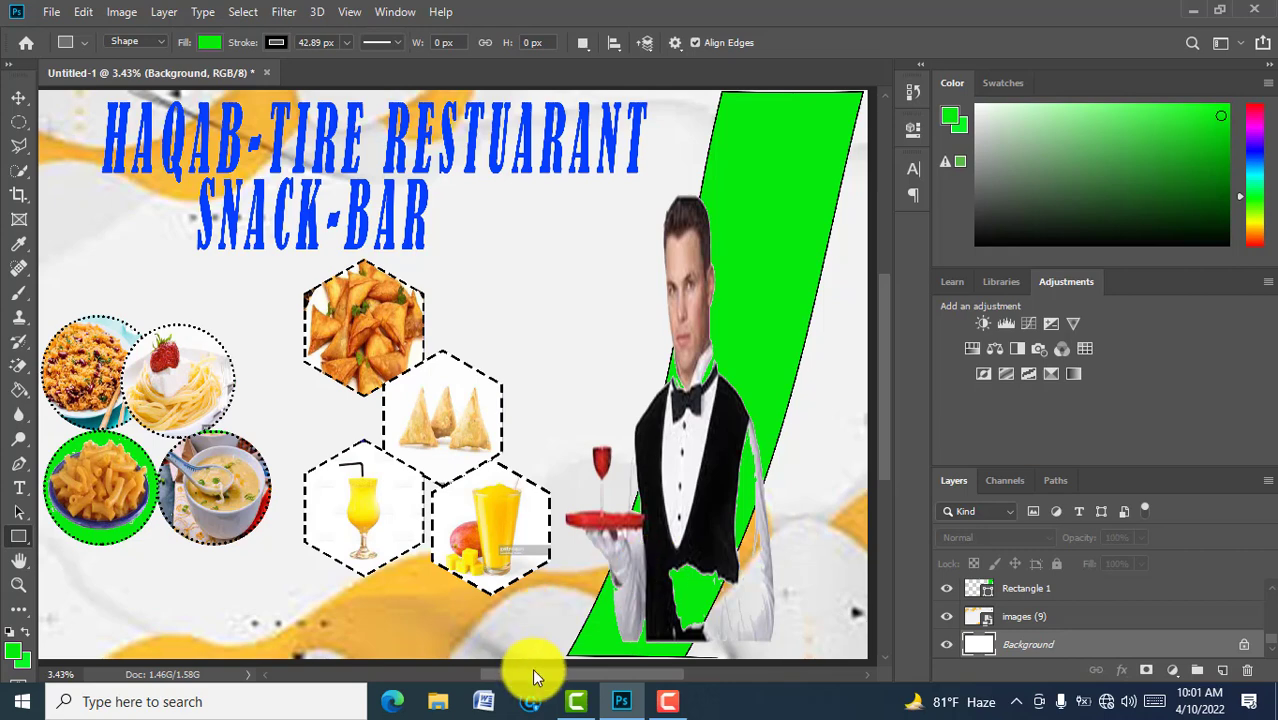
pyautogui.moveTo(531, 670); pyautogui.dragTo(494, 670)
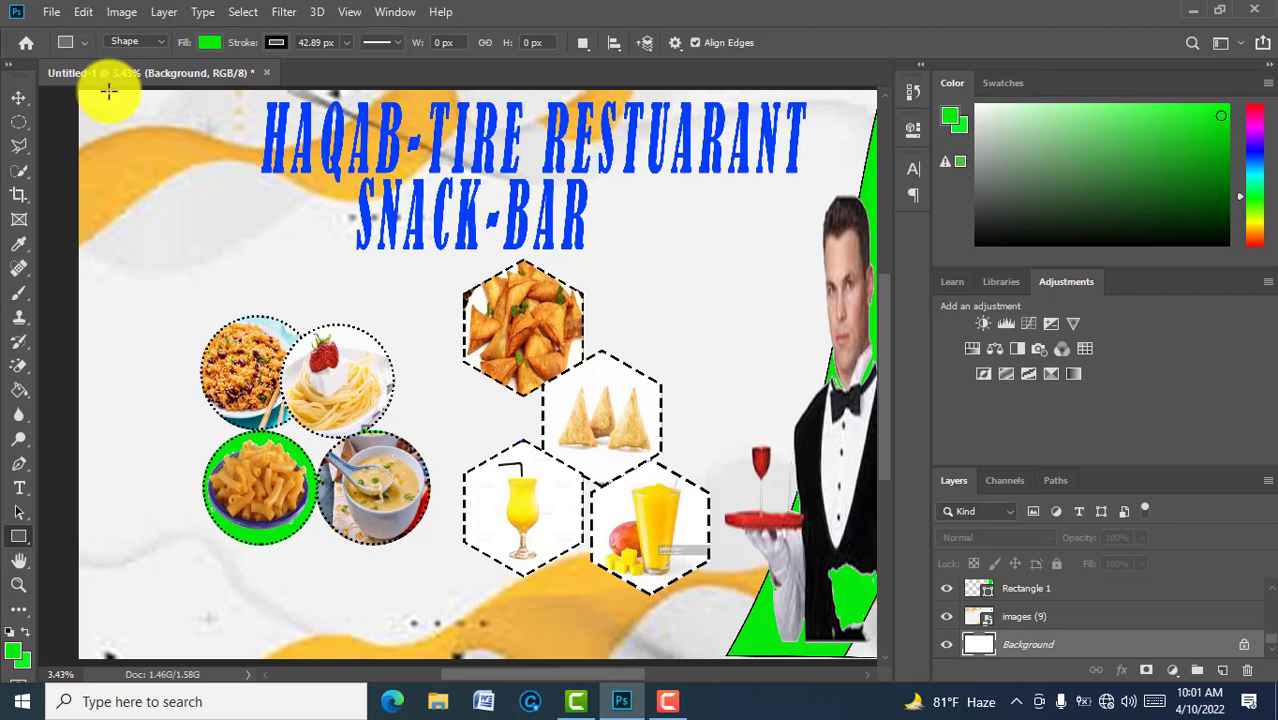
pyautogui.moveTo(108, 91); pyautogui.dragTo(211, 657)
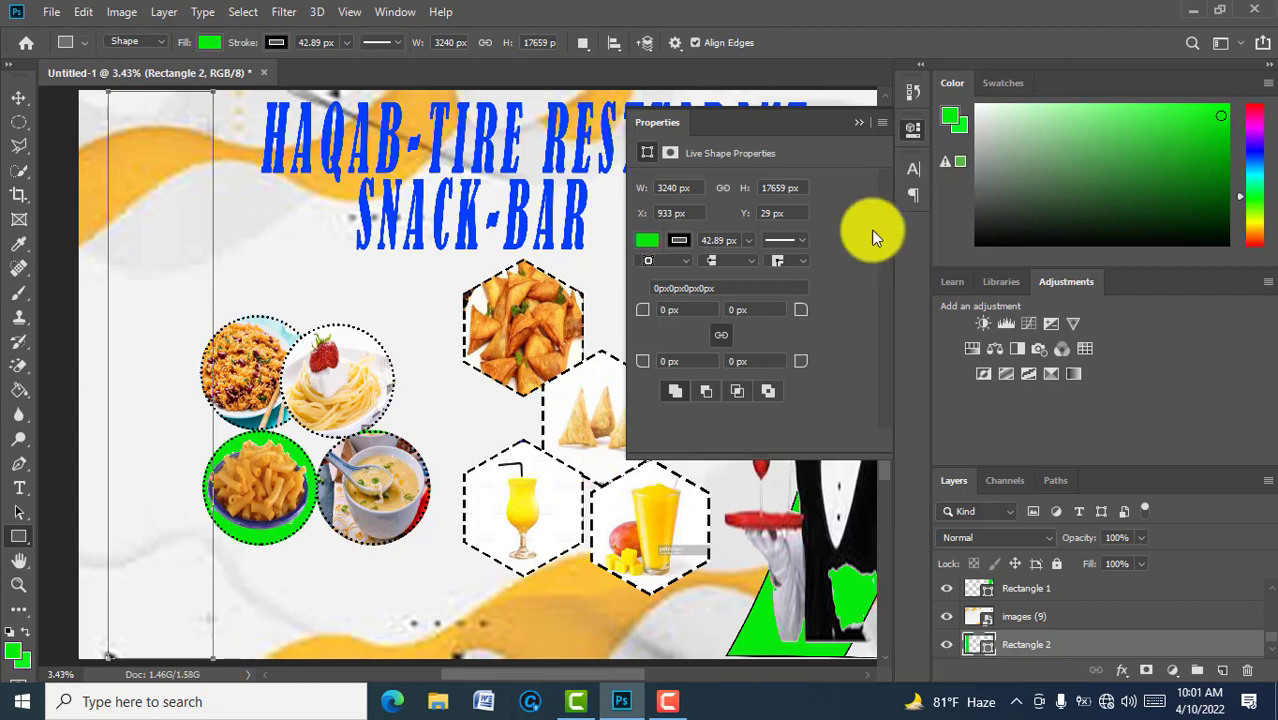
pyautogui.click(857, 124)
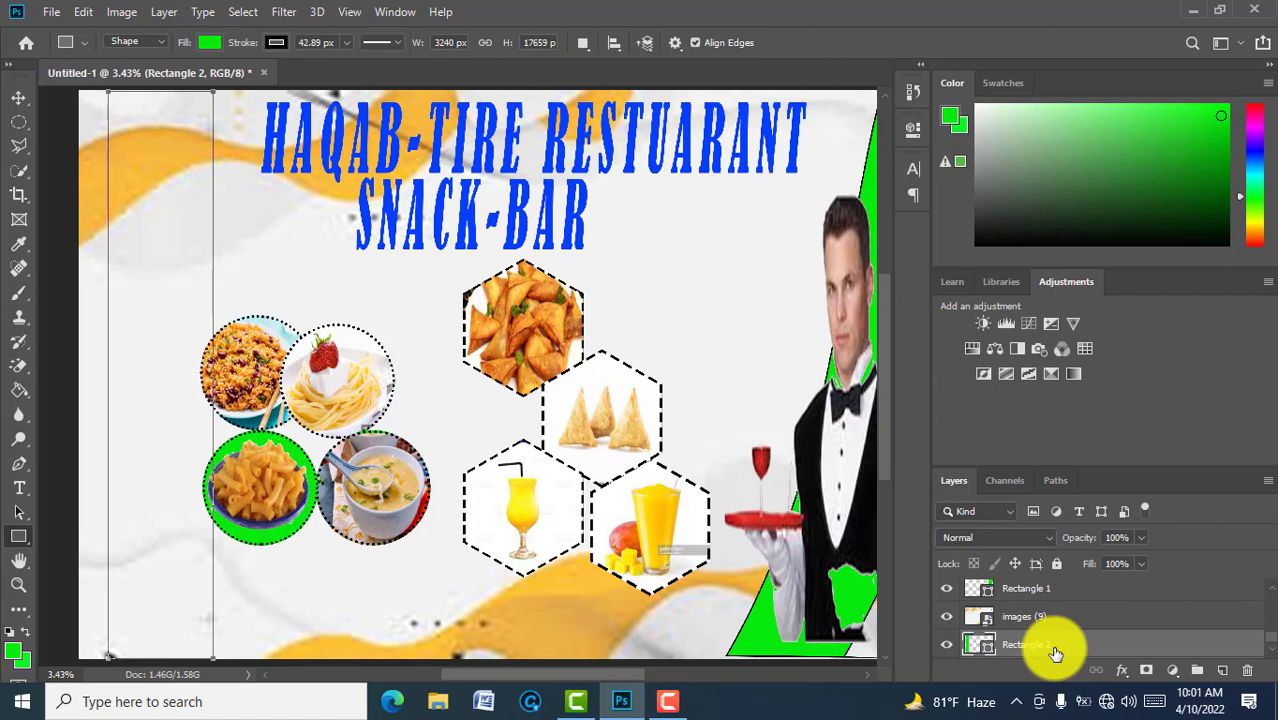
pyautogui.moveTo(1056, 652); pyautogui.dragTo(1050, 608)
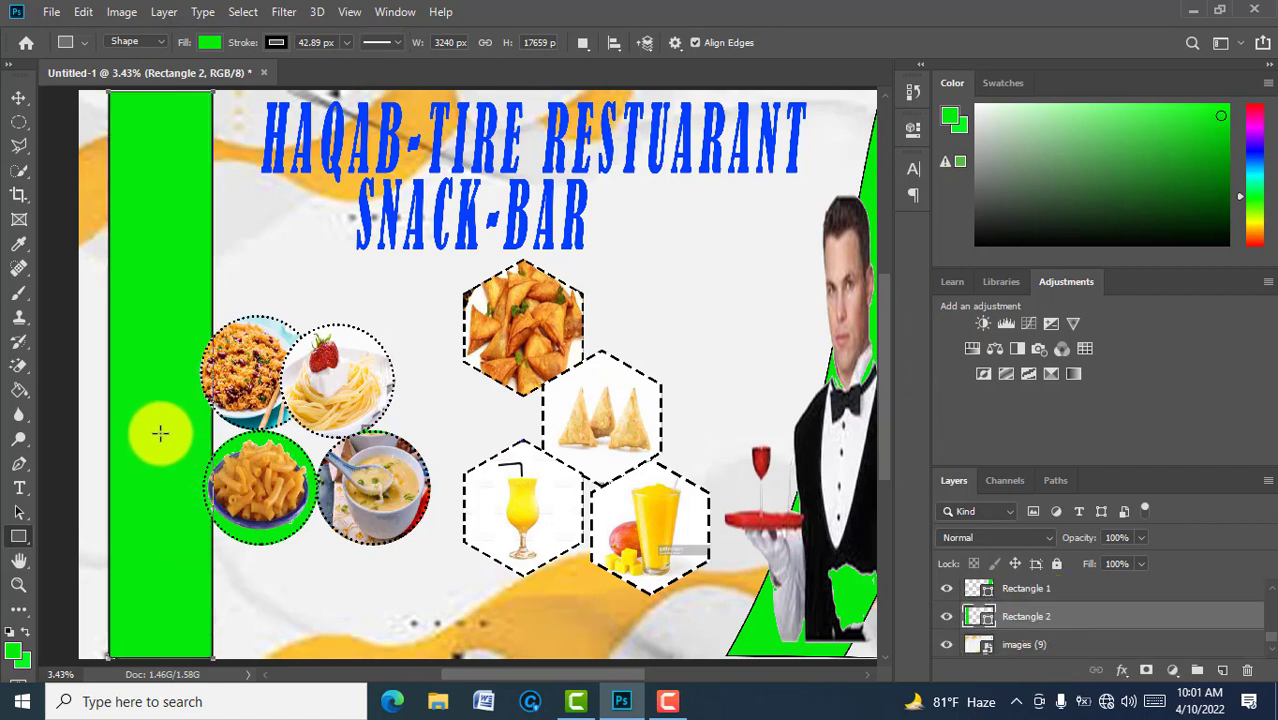
pyautogui.hotkey('ctrl', 't')
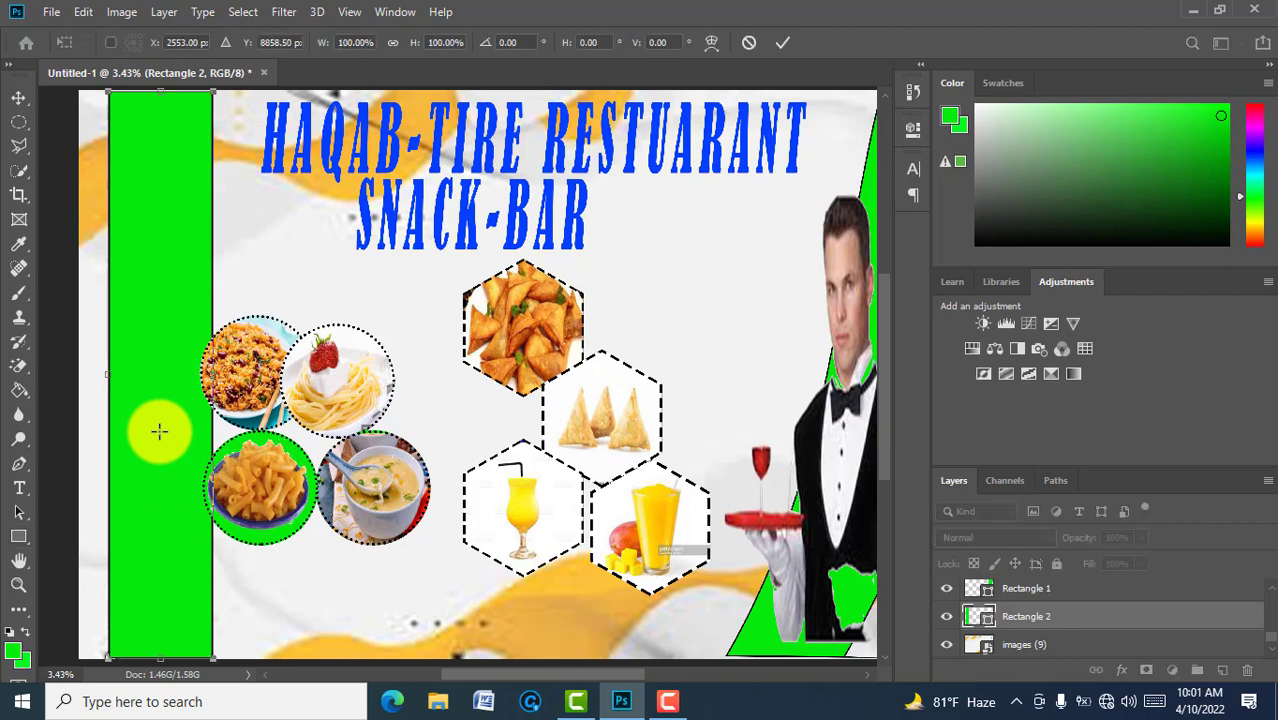
# Step: Warp Rectangle 2 so its bottom sweeps right and its top narrows into a curved band
pyautogui.click(711, 44)
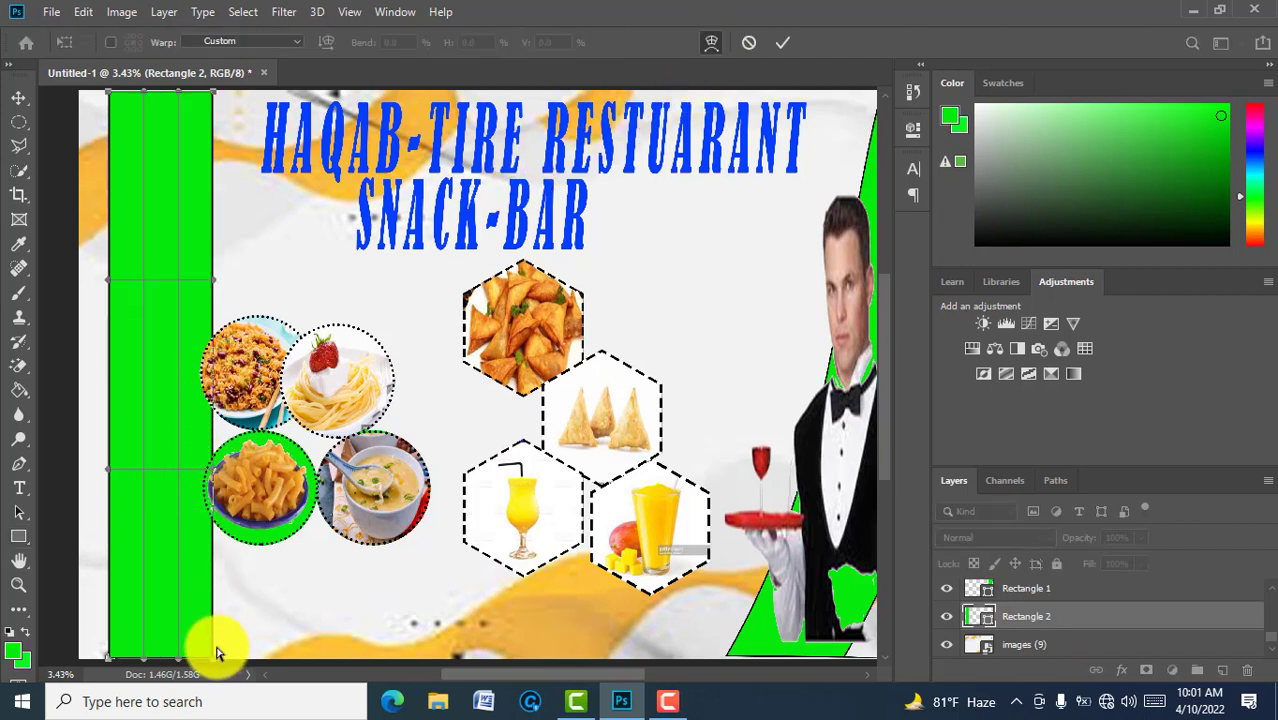
pyautogui.moveTo(211, 657); pyautogui.dragTo(324, 657)
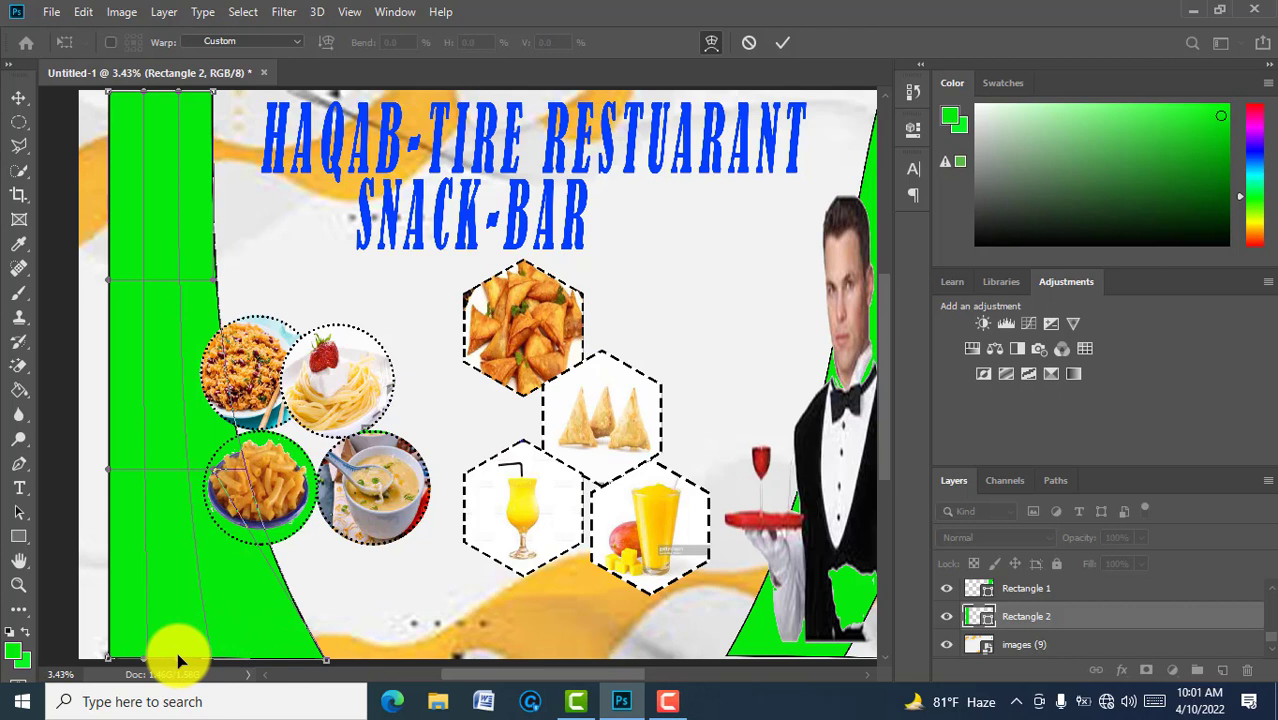
pyautogui.moveTo(178, 658); pyautogui.dragTo(263, 658)
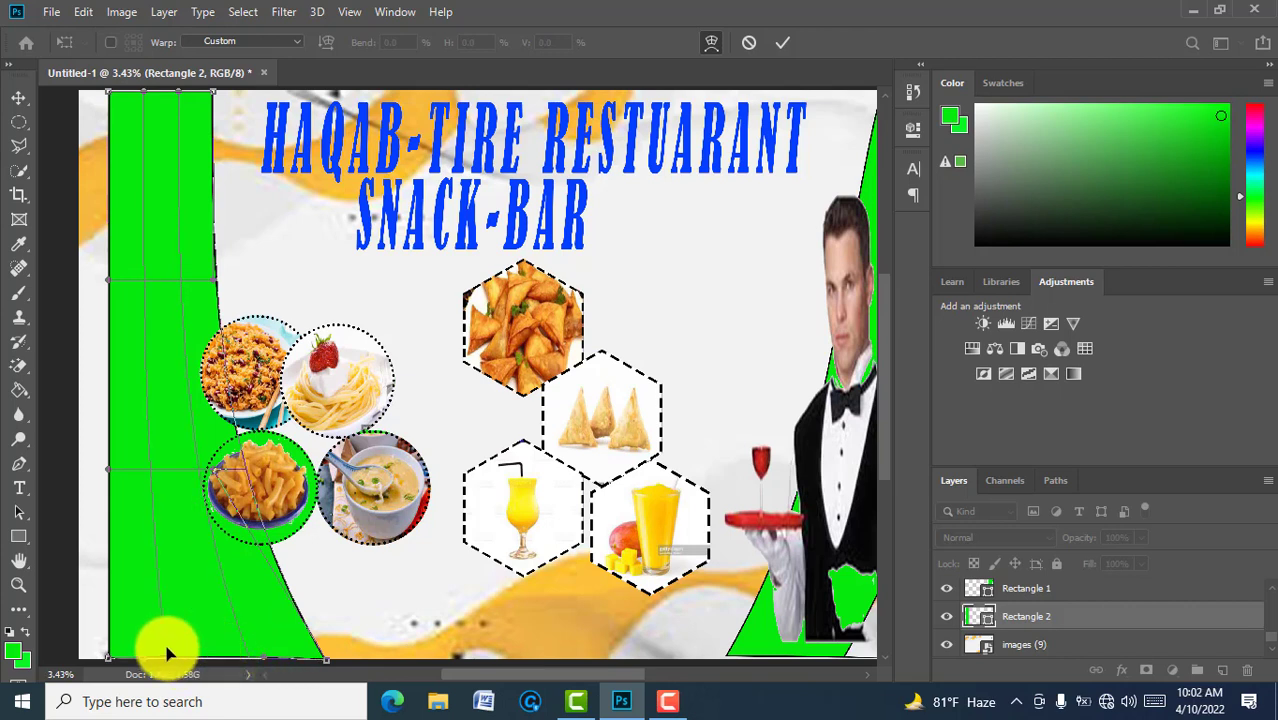
pyautogui.moveTo(144, 658); pyautogui.dragTo(234, 659)
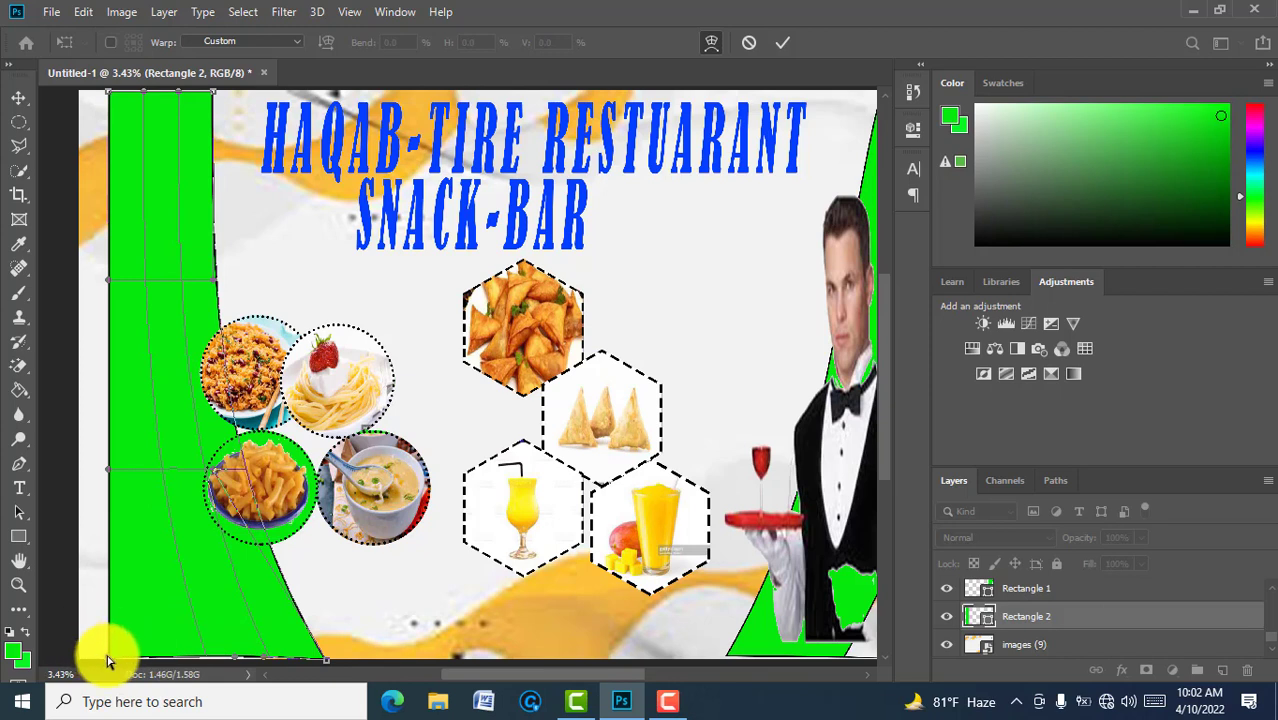
pyautogui.moveTo(108, 660); pyautogui.dragTo(200, 657)
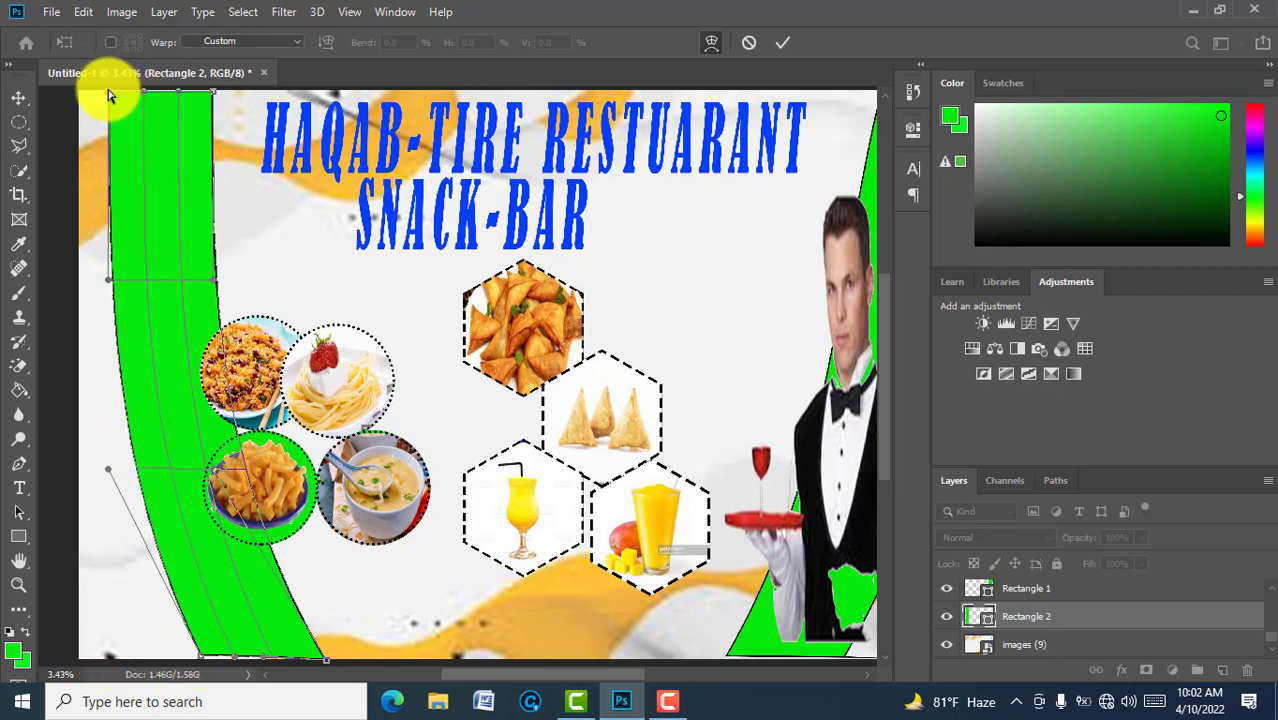
pyautogui.moveTo(110, 92); pyautogui.dragTo(82, 93)
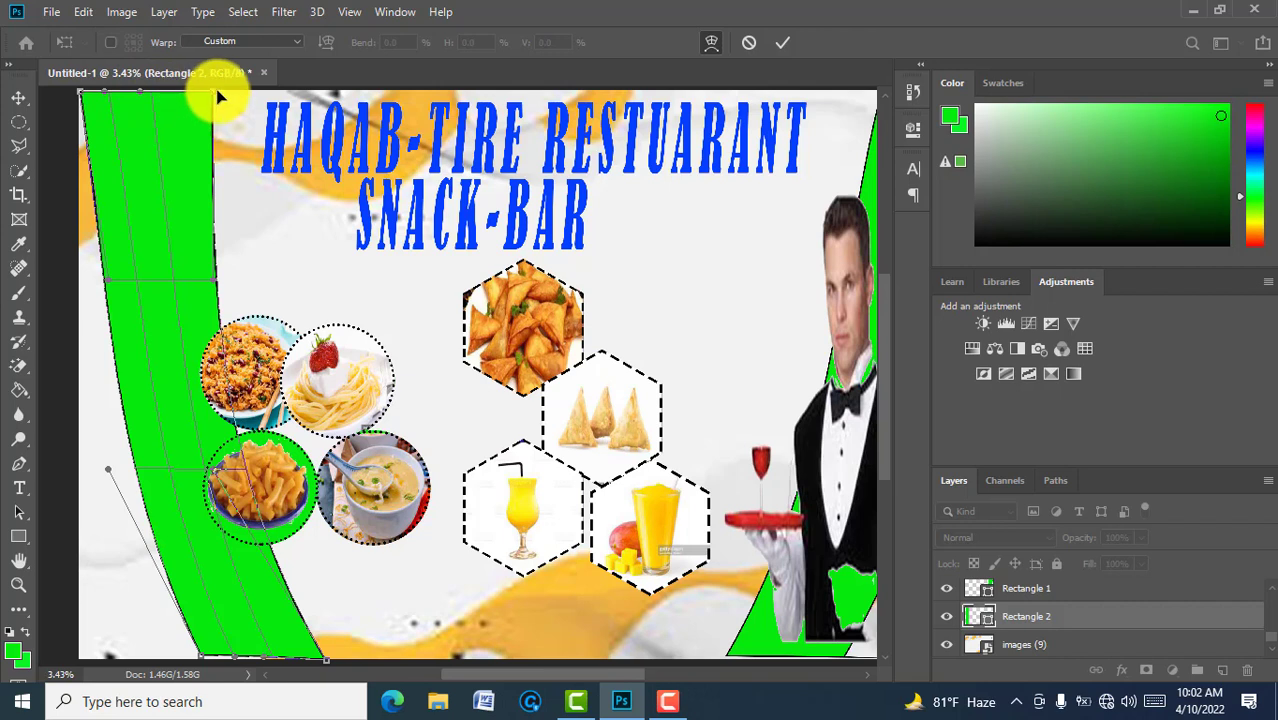
pyautogui.moveTo(214, 93); pyautogui.dragTo(183, 93)
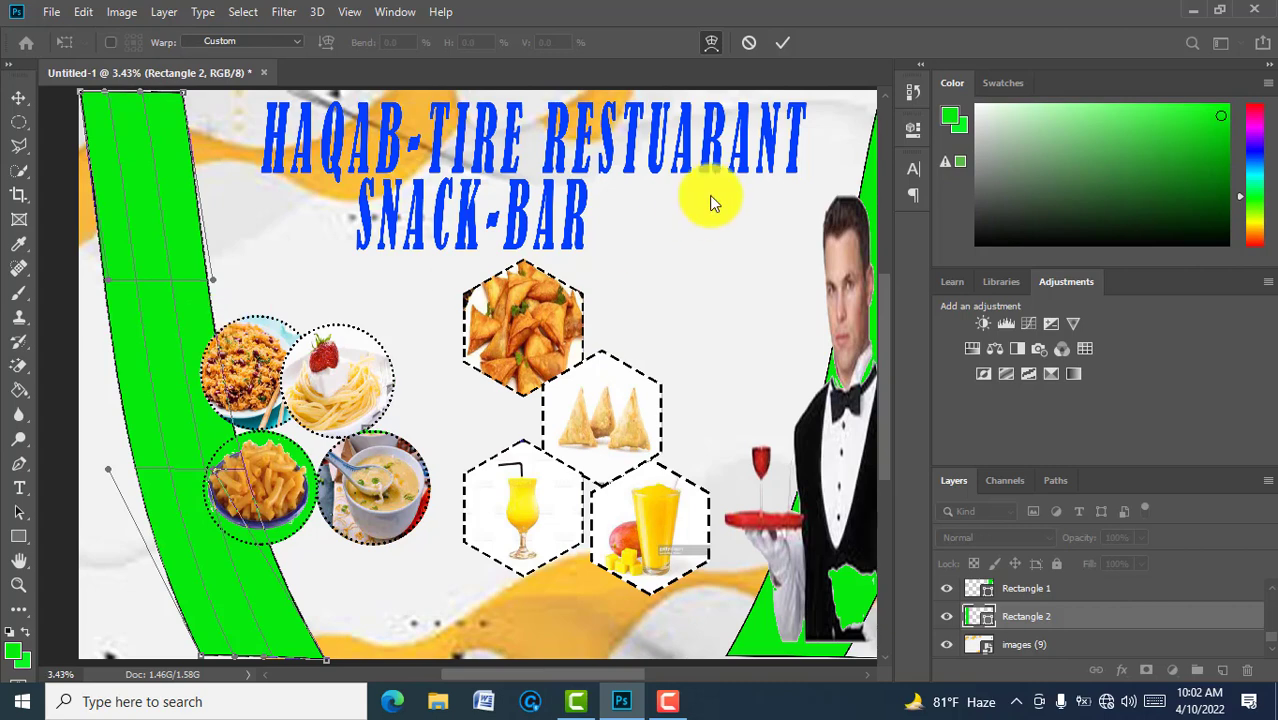
pyautogui.click(786, 42)
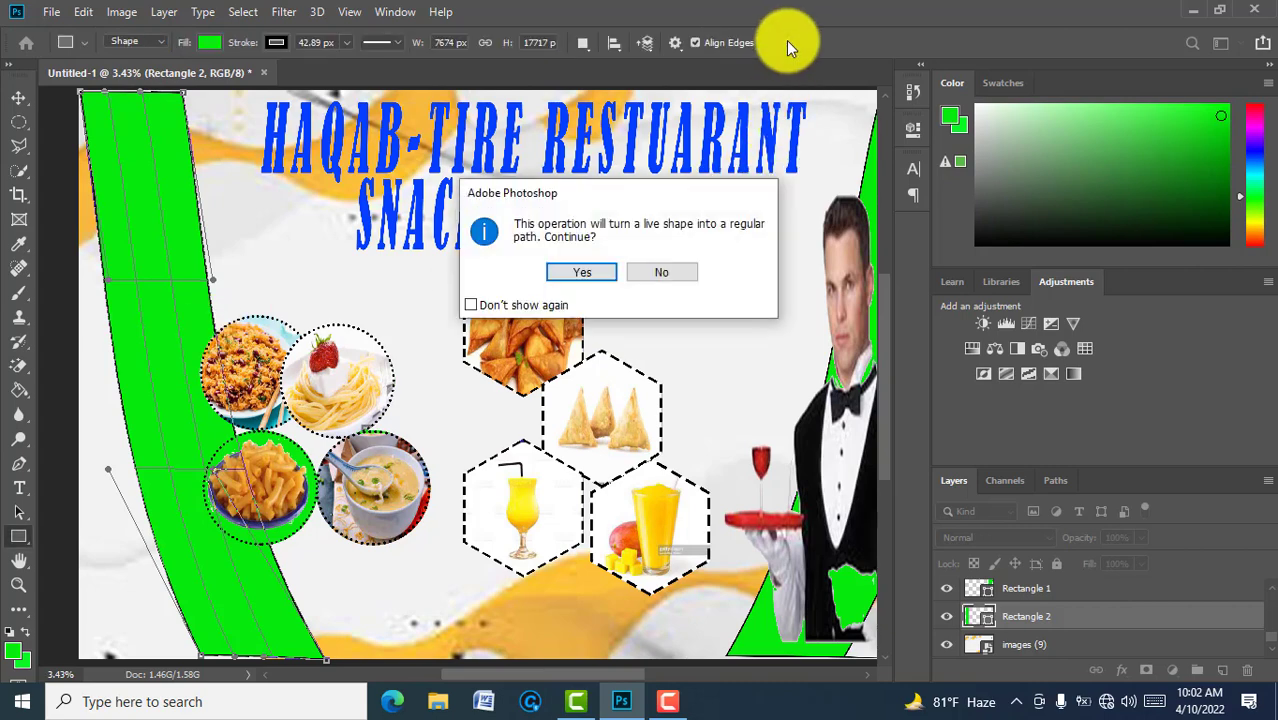
# Step: Convert the left band to a path and change its fill from green to blue
pyautogui.click(582, 273)
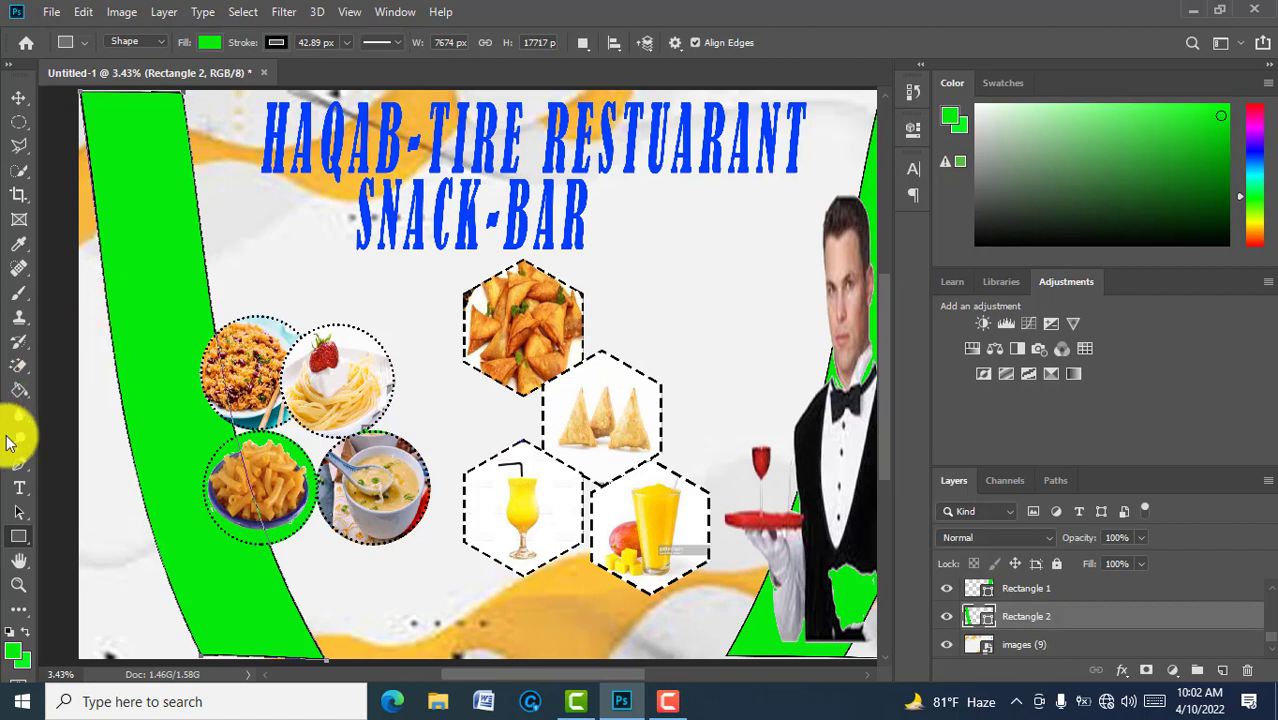
pyautogui.click(209, 43)
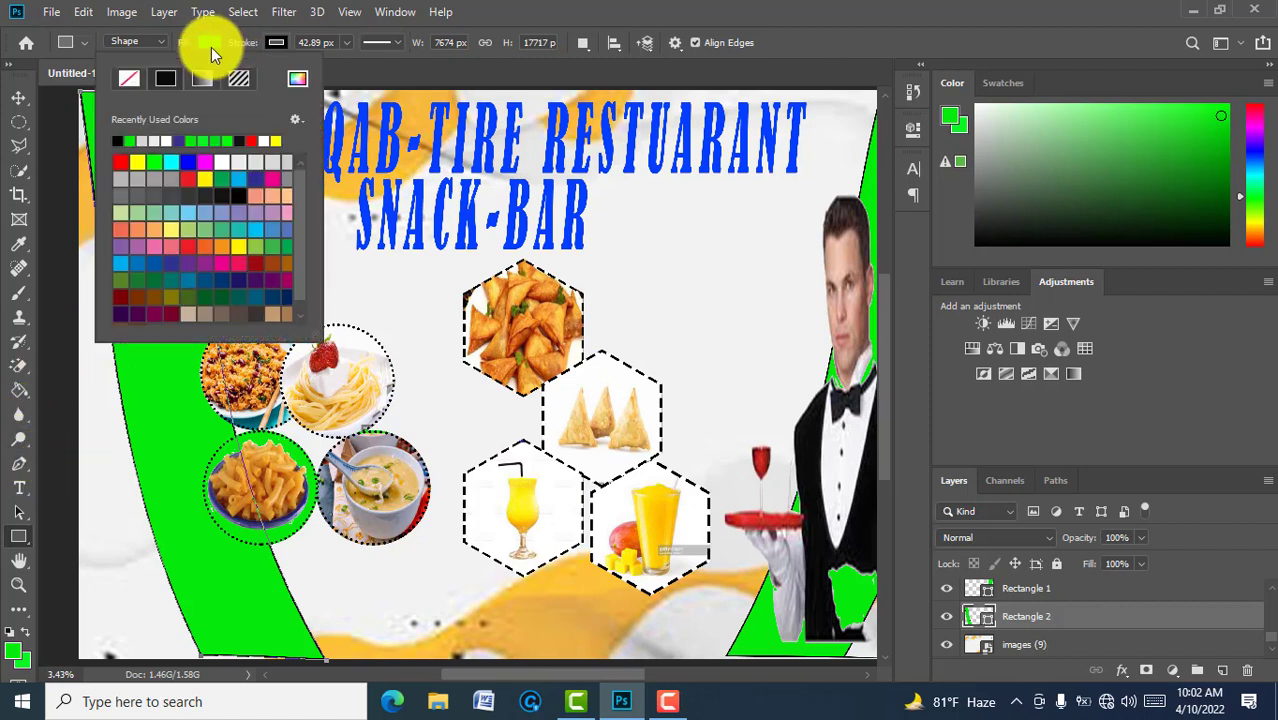
pyautogui.click(258, 137)
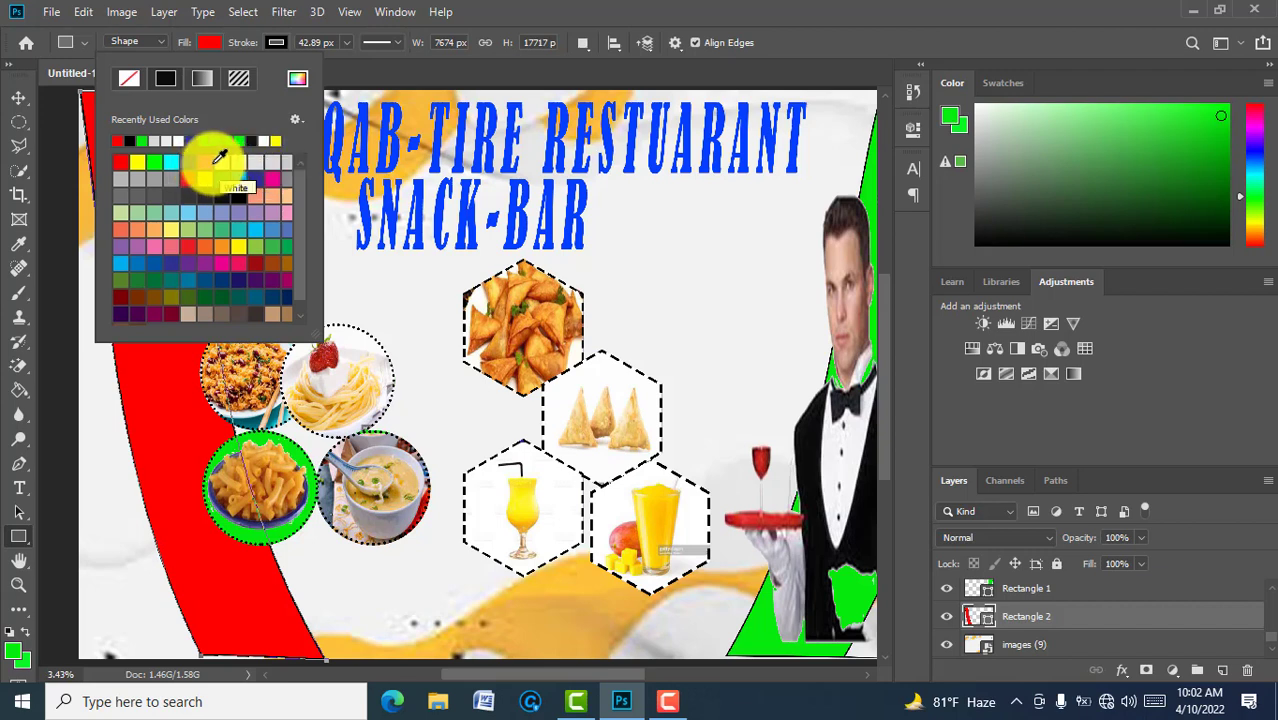
pyautogui.click(185, 162)
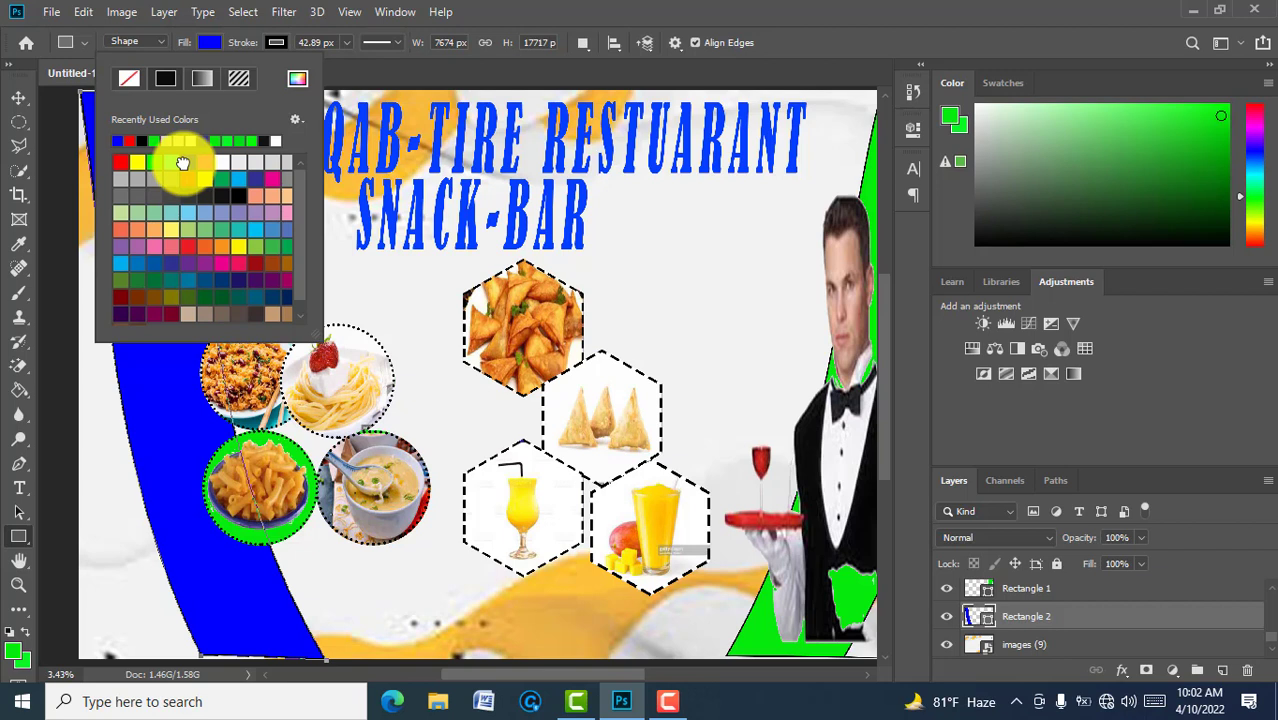
pyautogui.click(1078, 595)
pyautogui.scroll(1, 1078, 595)
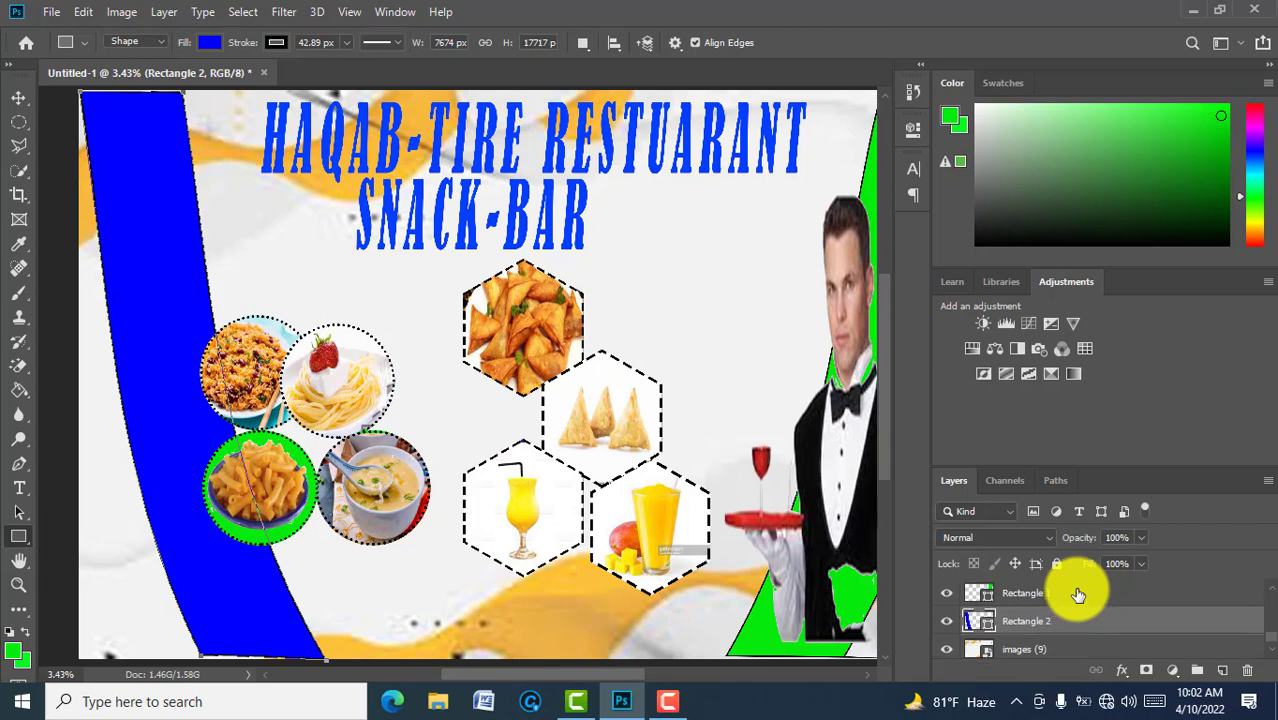
# Step: Change the slanted Rectangle 1 band behind the waiter to a blue fill as well
pyautogui.click(1078, 593)
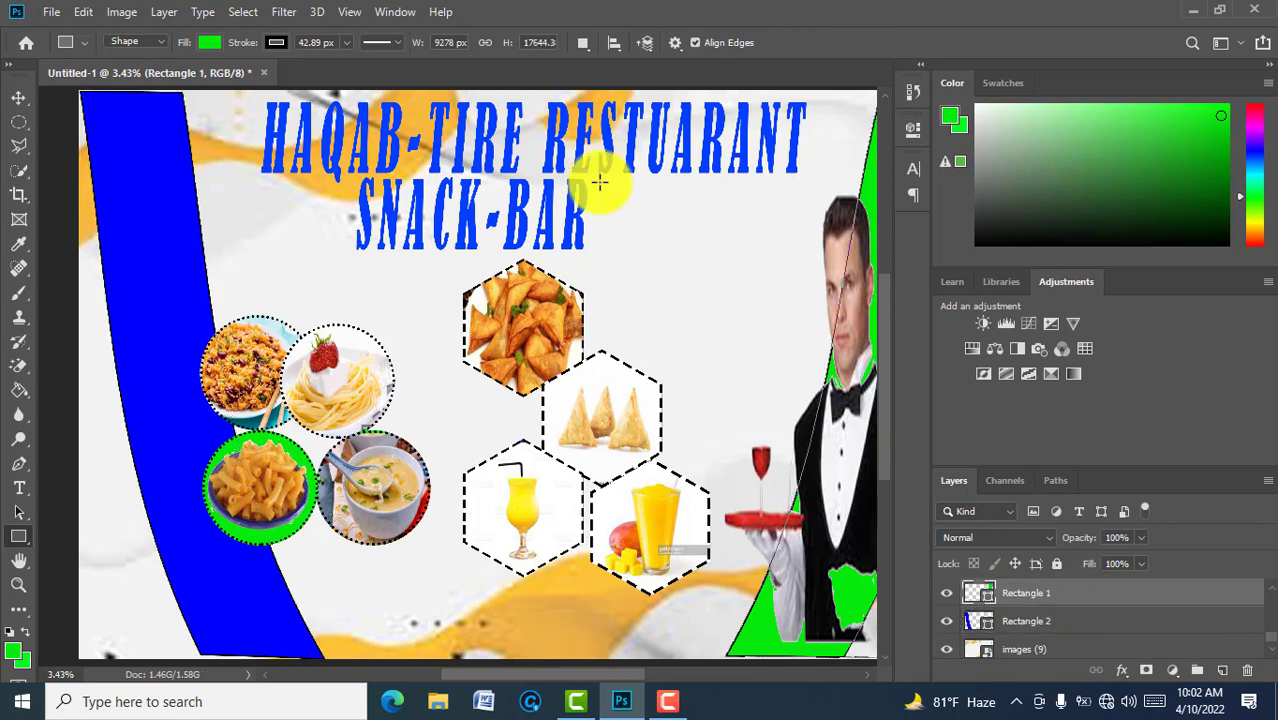
pyautogui.click(207, 43)
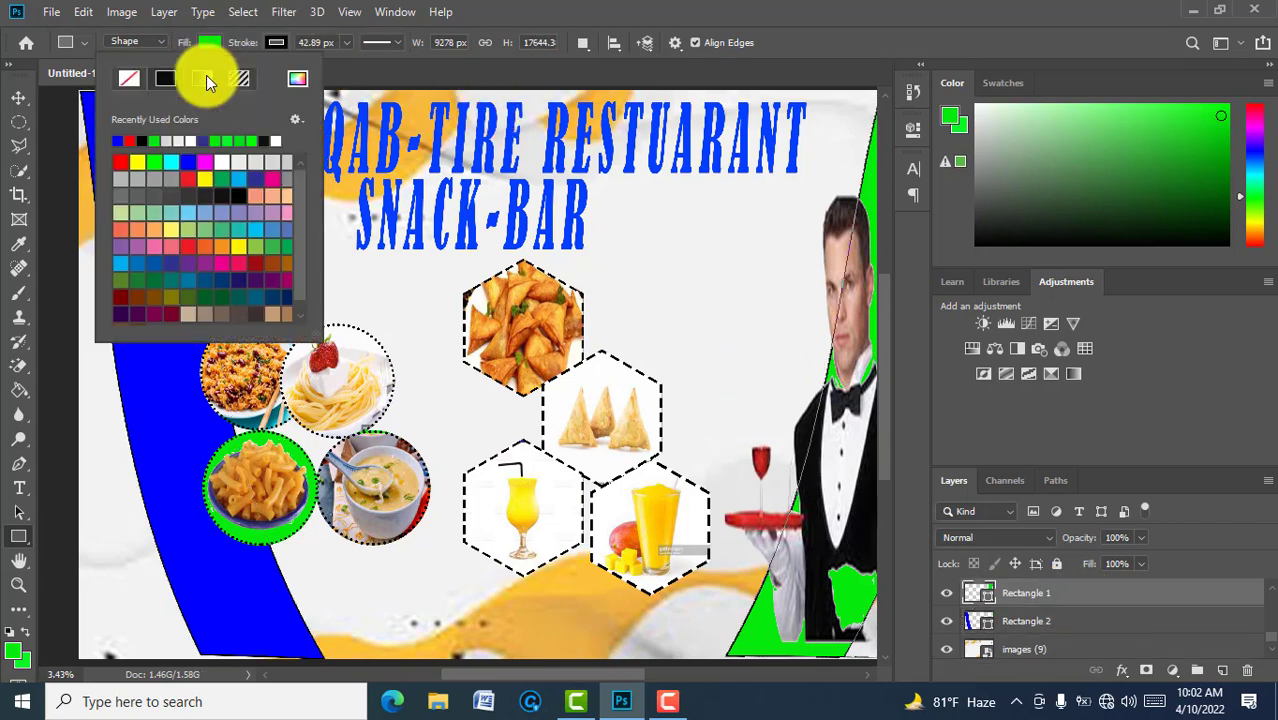
pyautogui.click(188, 162)
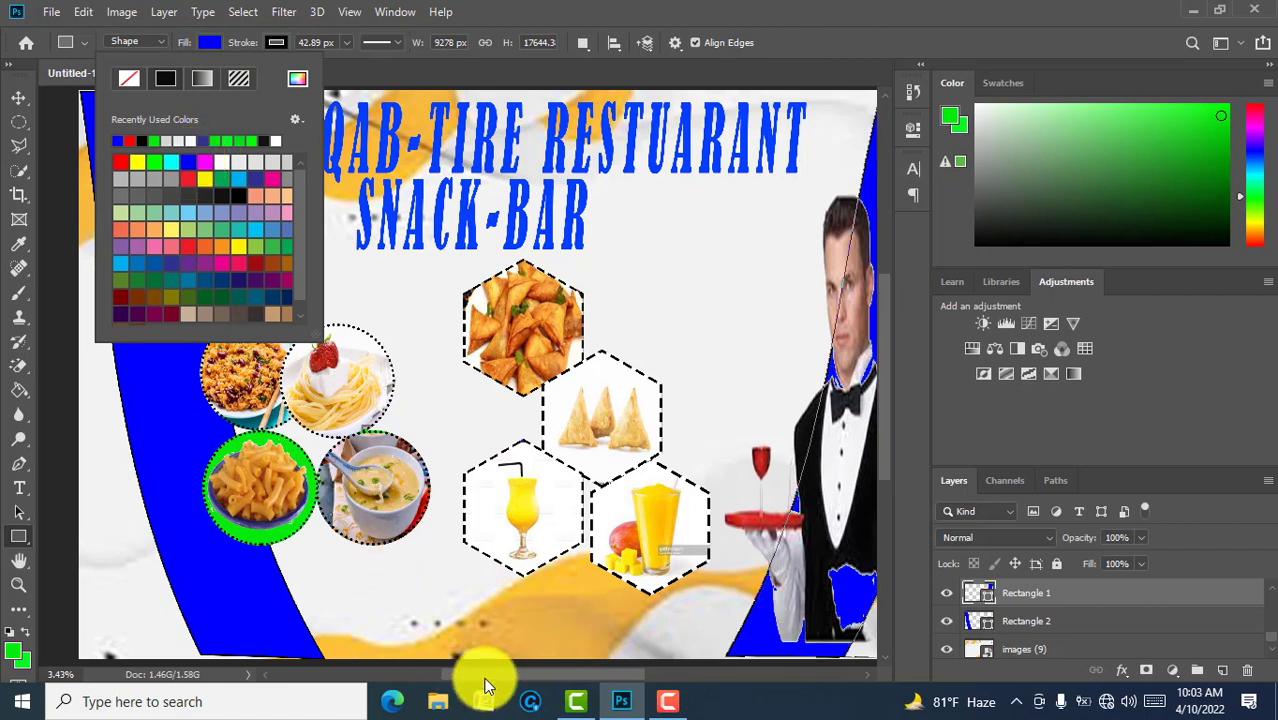
pyautogui.moveTo(484, 682); pyautogui.dragTo(512, 682)
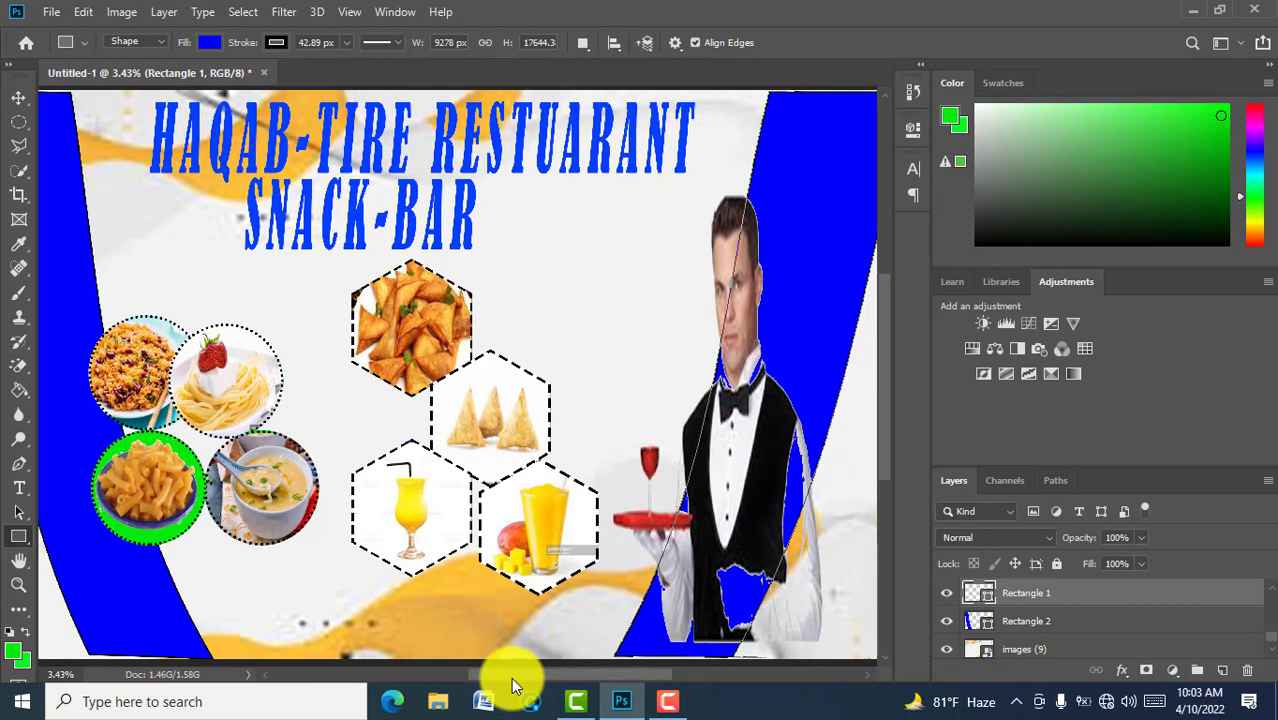
pyautogui.click(1074, 648)
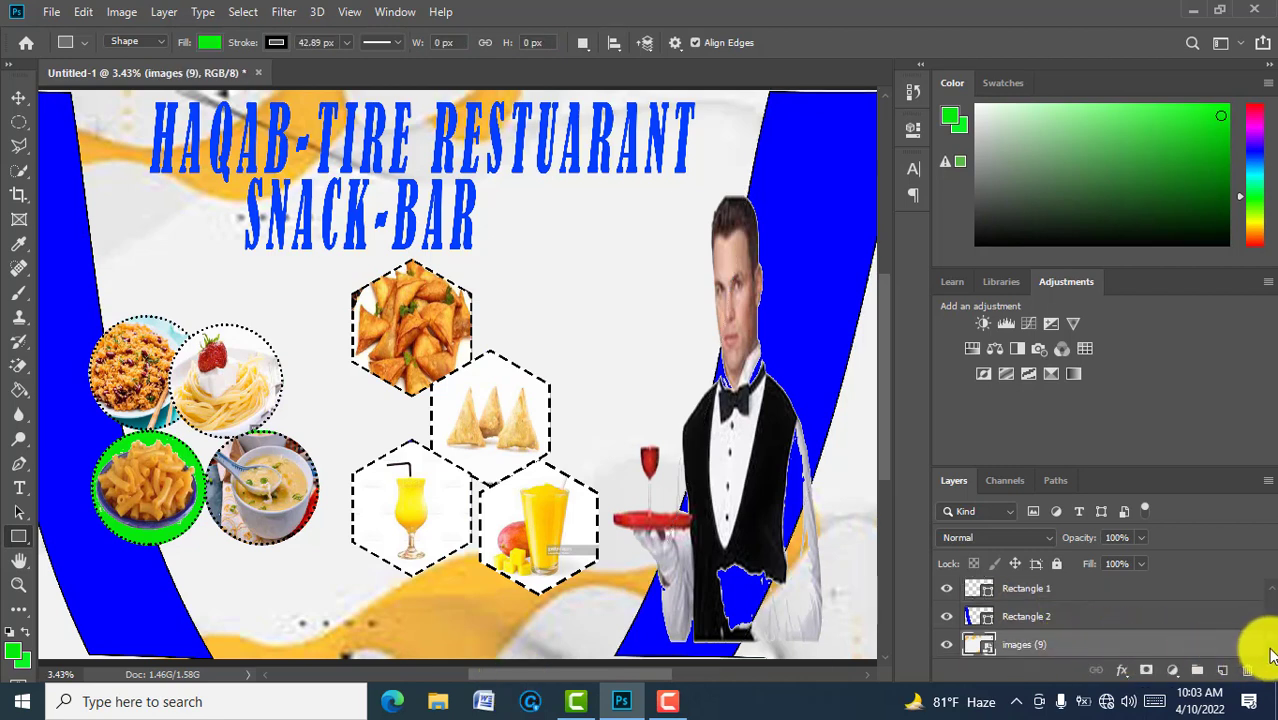
pyautogui.scroll(-1, 1270, 653)
pyautogui.click(1151, 646)
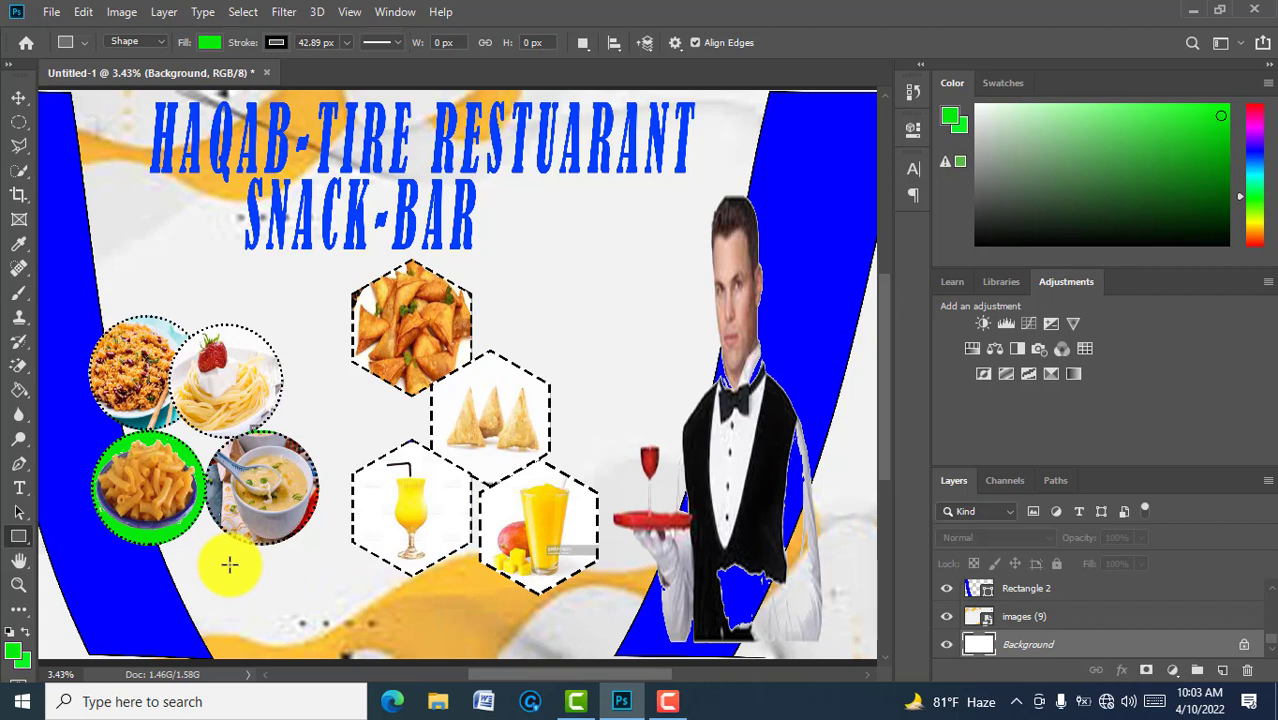
# Step: Draw a shallow green bar along the bottom centre and move Rectangle 3 above the food images
pyautogui.moveTo(229, 575); pyautogui.dragTo(590, 657)
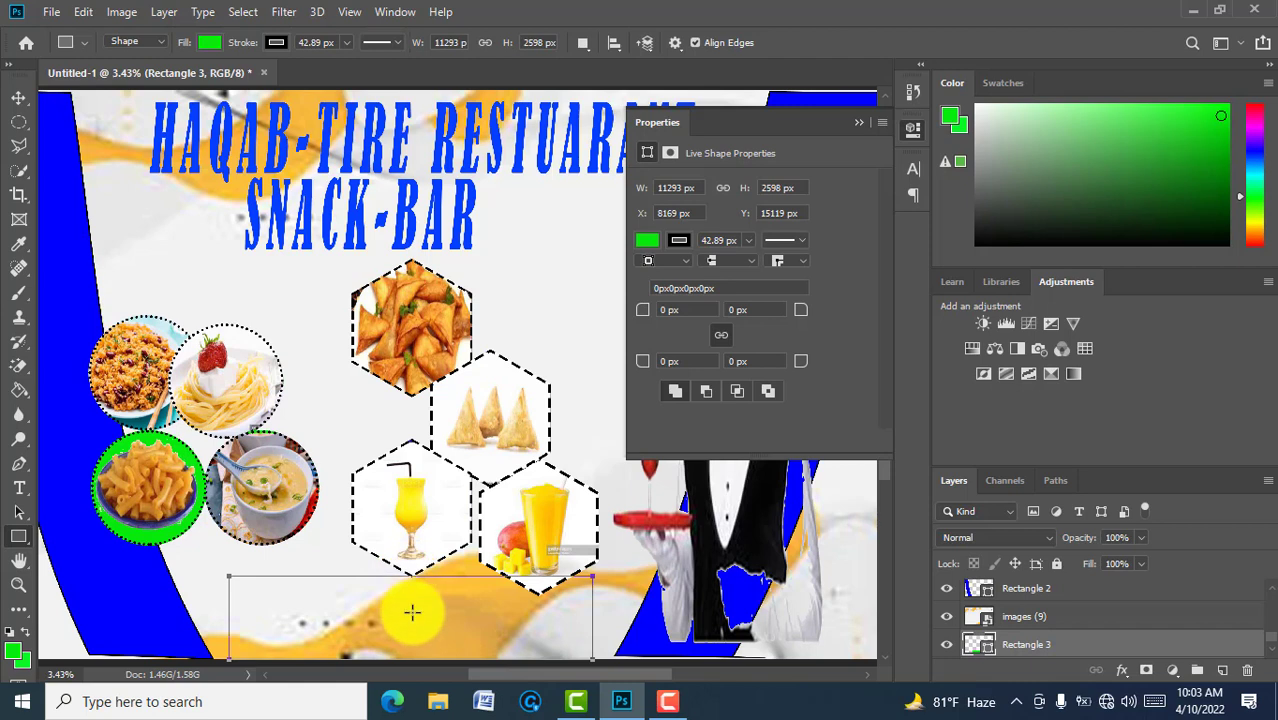
pyautogui.click(862, 122)
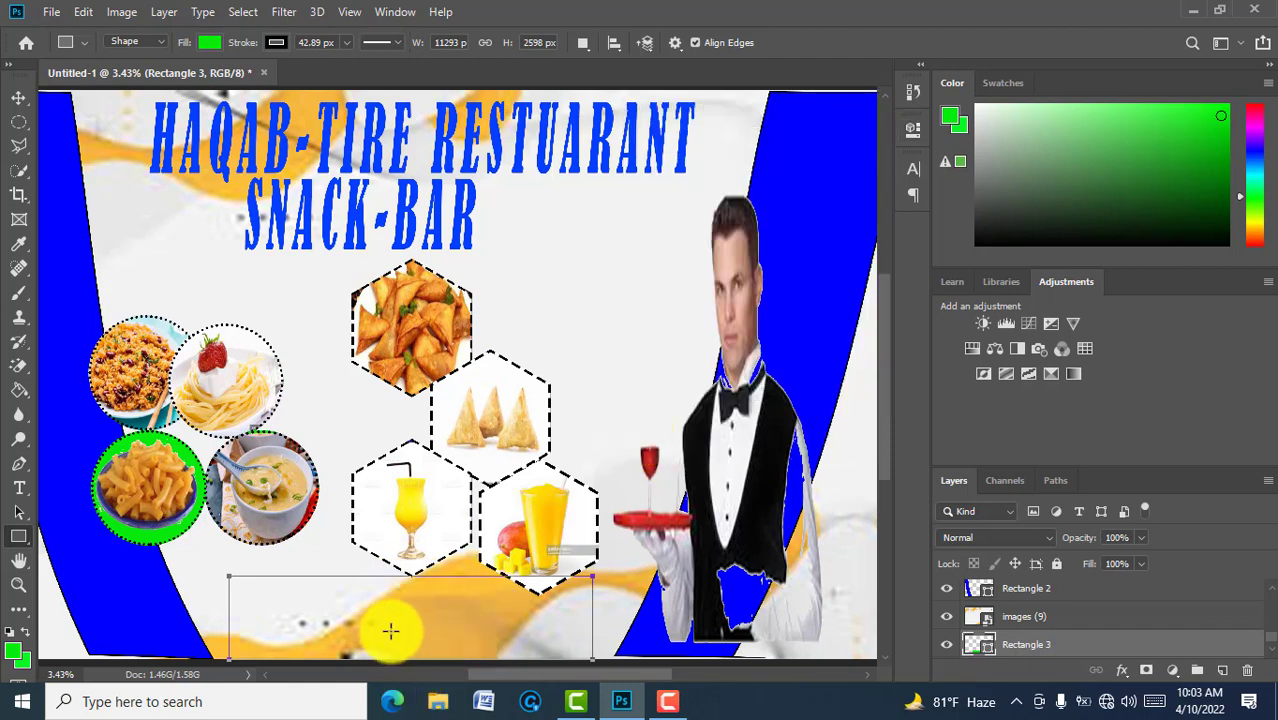
pyautogui.hotkey('ctrl', 't')
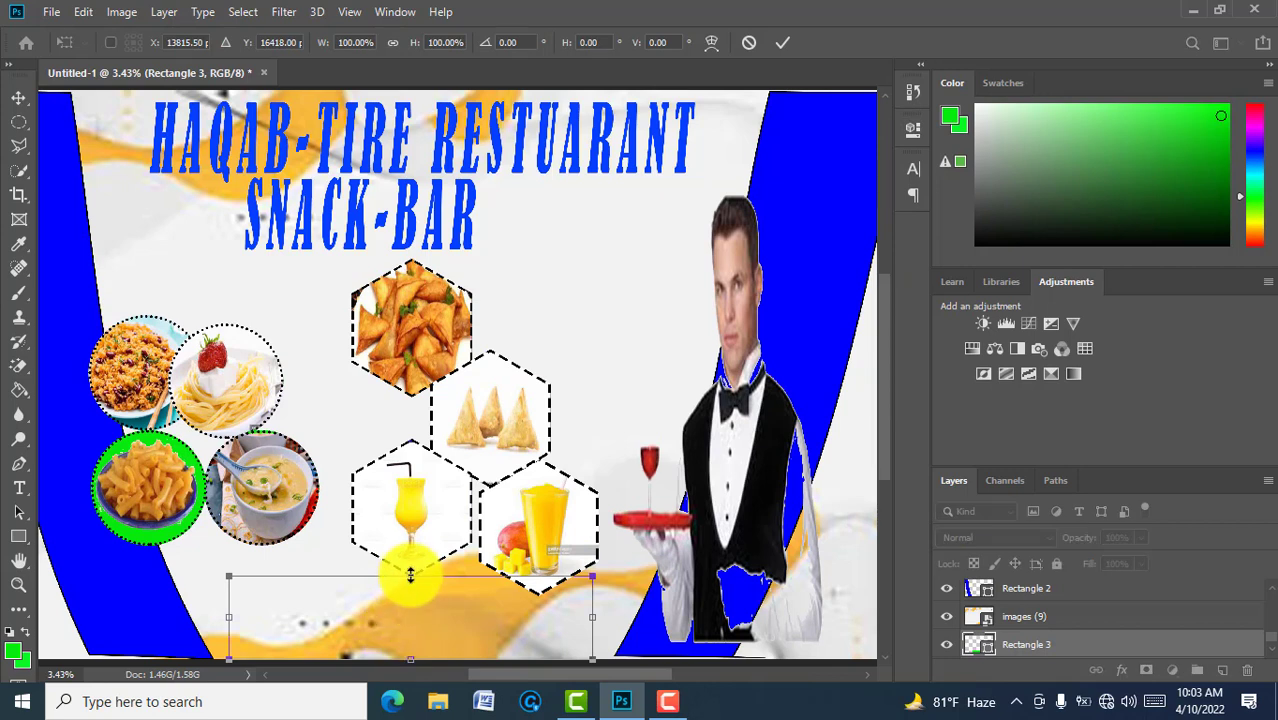
pyautogui.moveTo(410, 575); pyautogui.dragTo(411, 592)
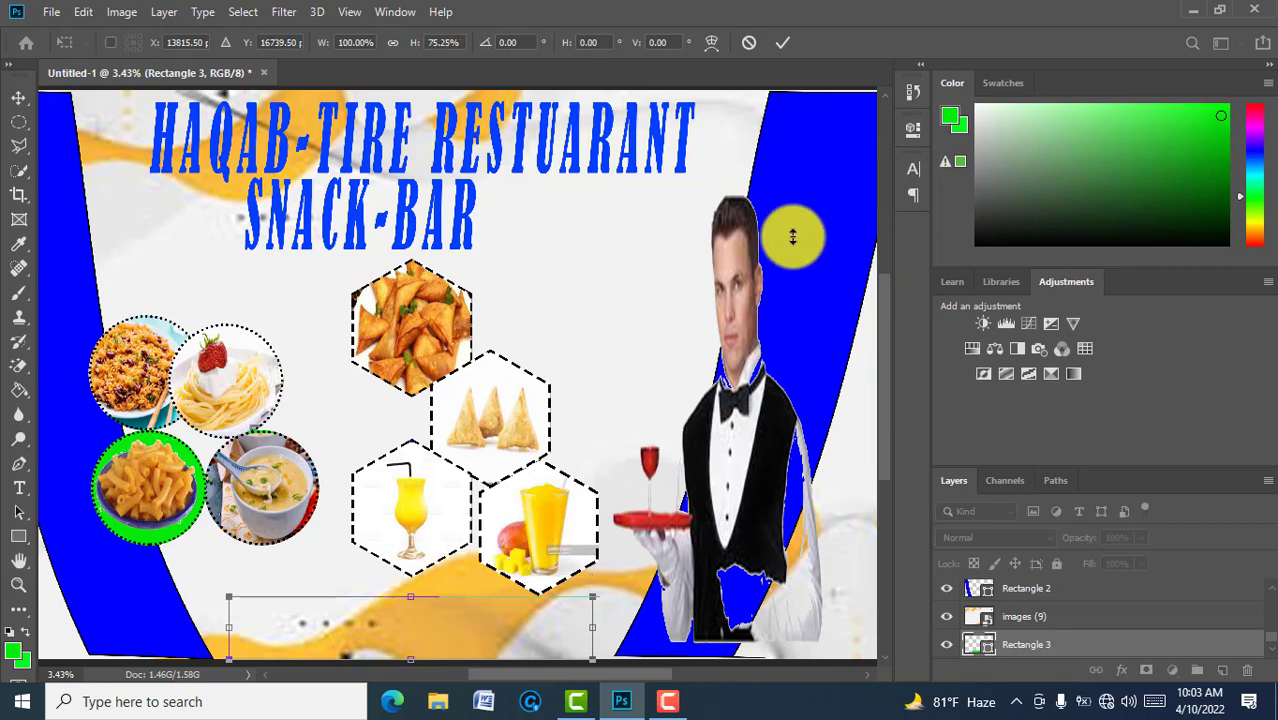
pyautogui.click(783, 44)
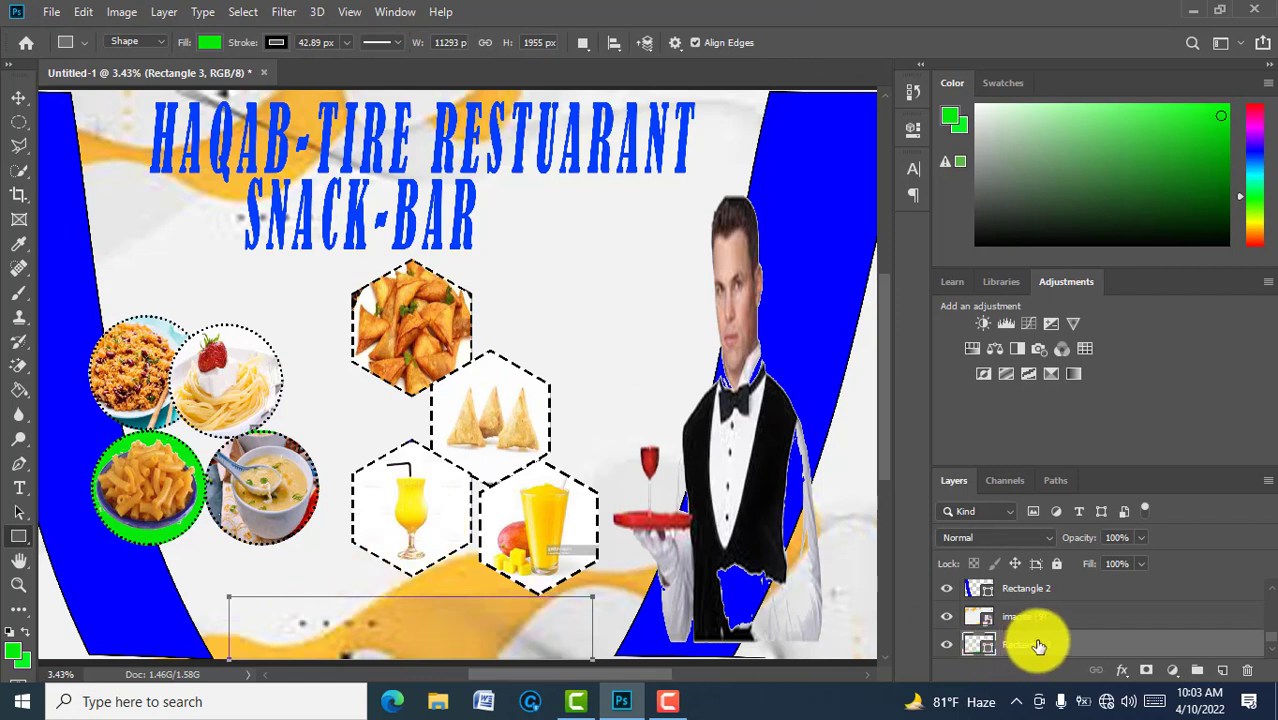
pyautogui.moveTo(1038, 646); pyautogui.dragTo(1034, 604)
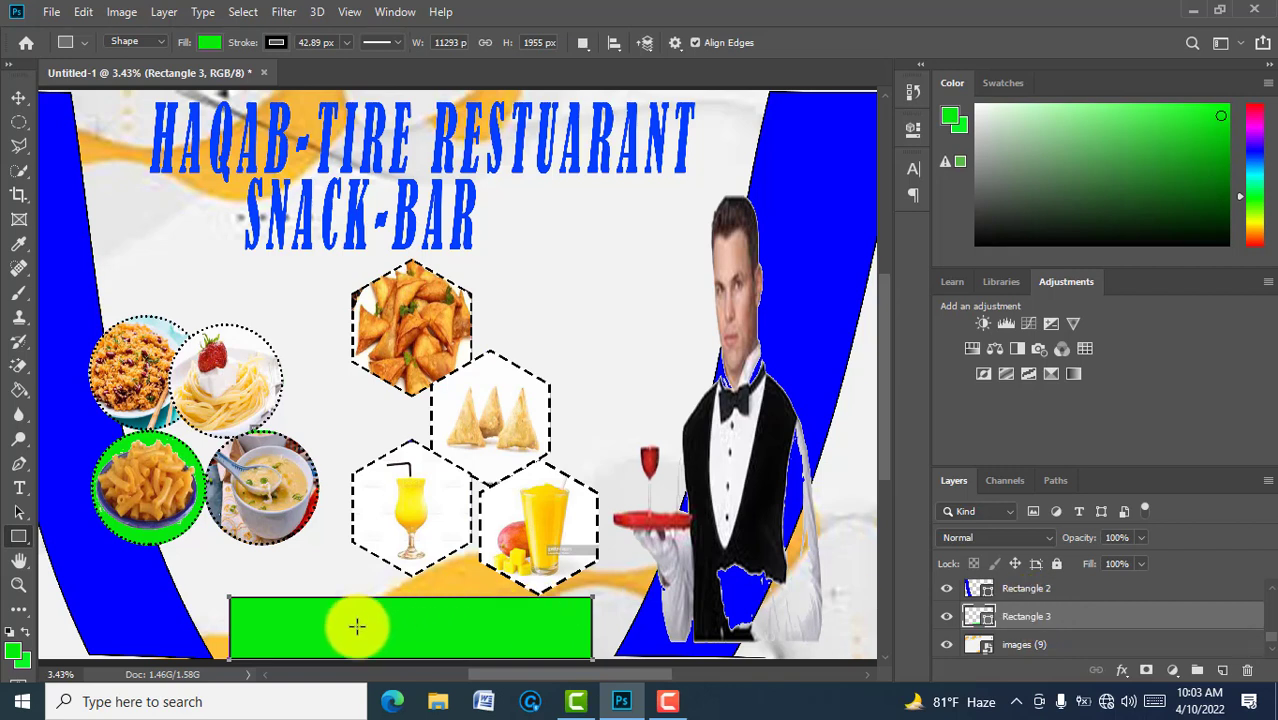
# Step: Type a TELL: line with the restaurant's phone number on the green bar, shrinking the word TELL
pyautogui.press('t')
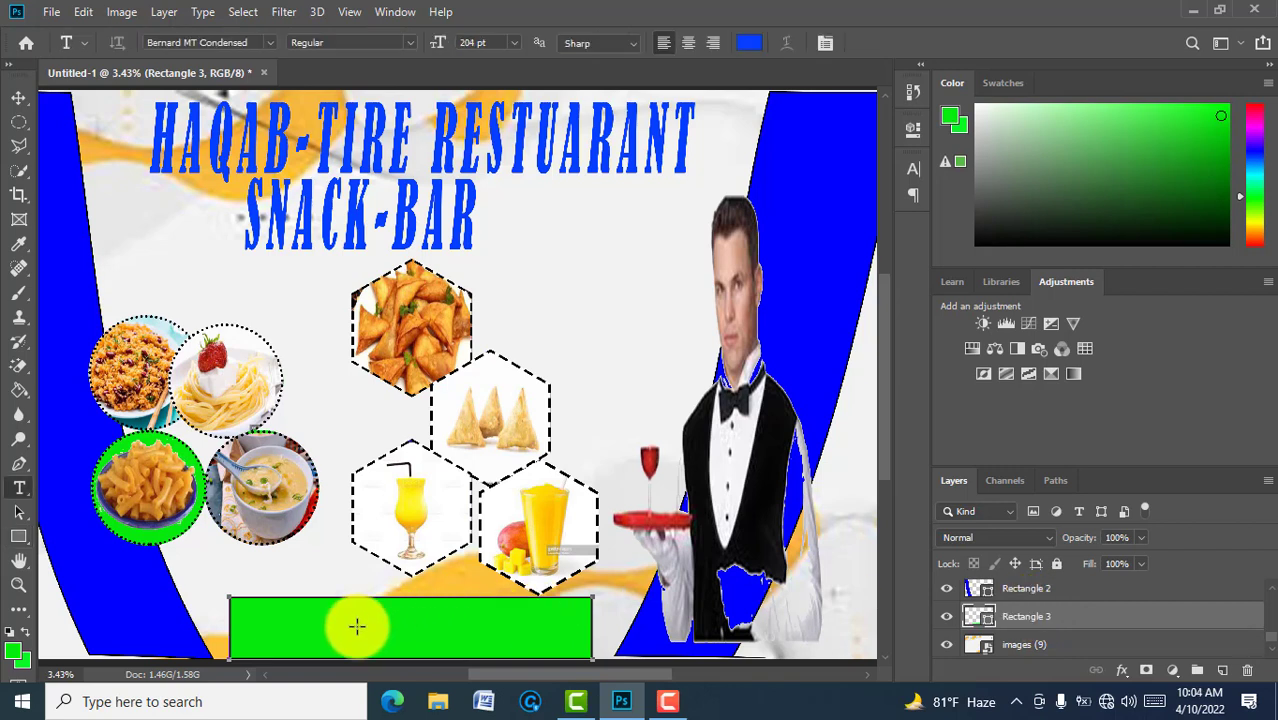
pyautogui.click(261, 625)
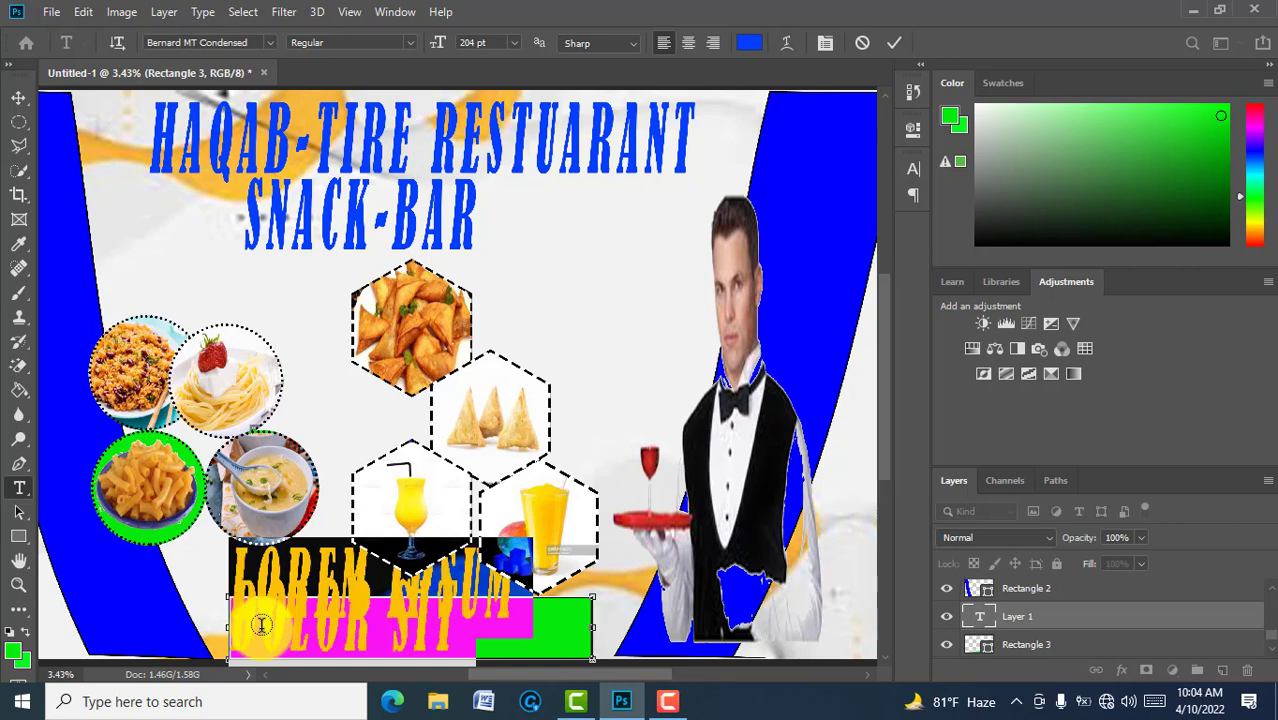
pyautogui.write('TF')
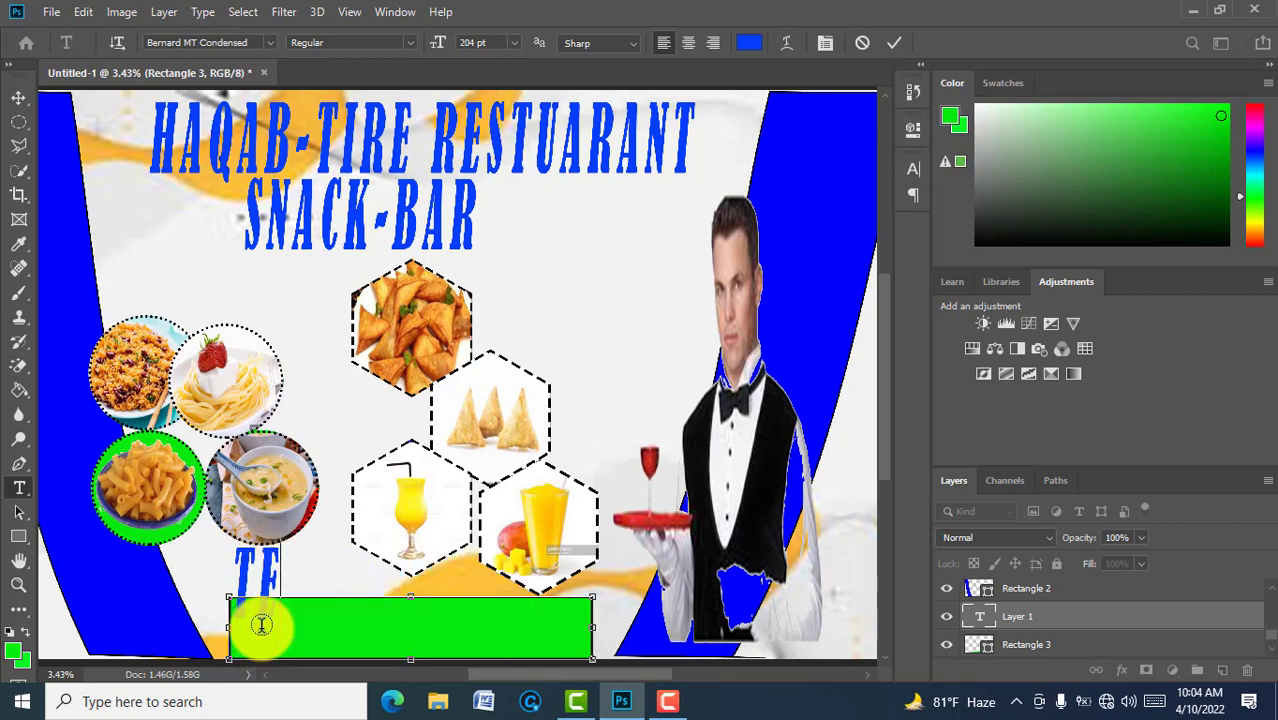
pyautogui.write('LL')
pyautogui.doubleClick(261, 625)
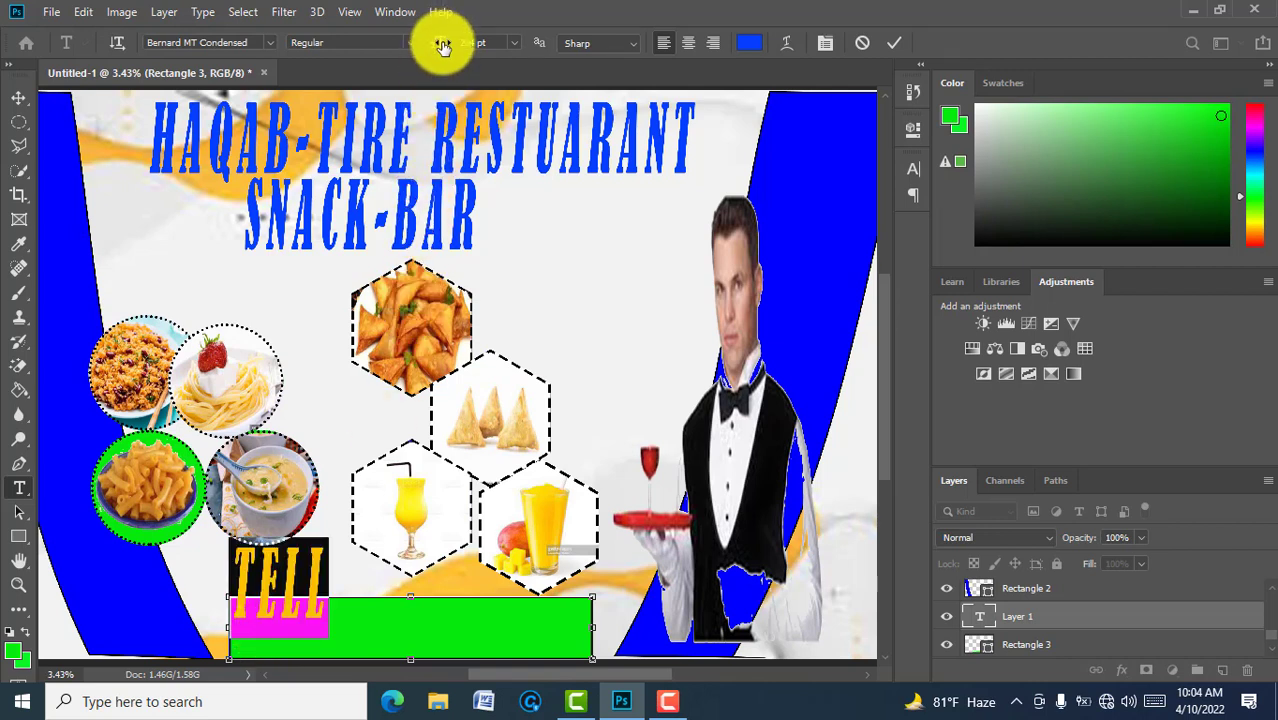
pyautogui.moveTo(443, 47); pyautogui.dragTo(341, 57)
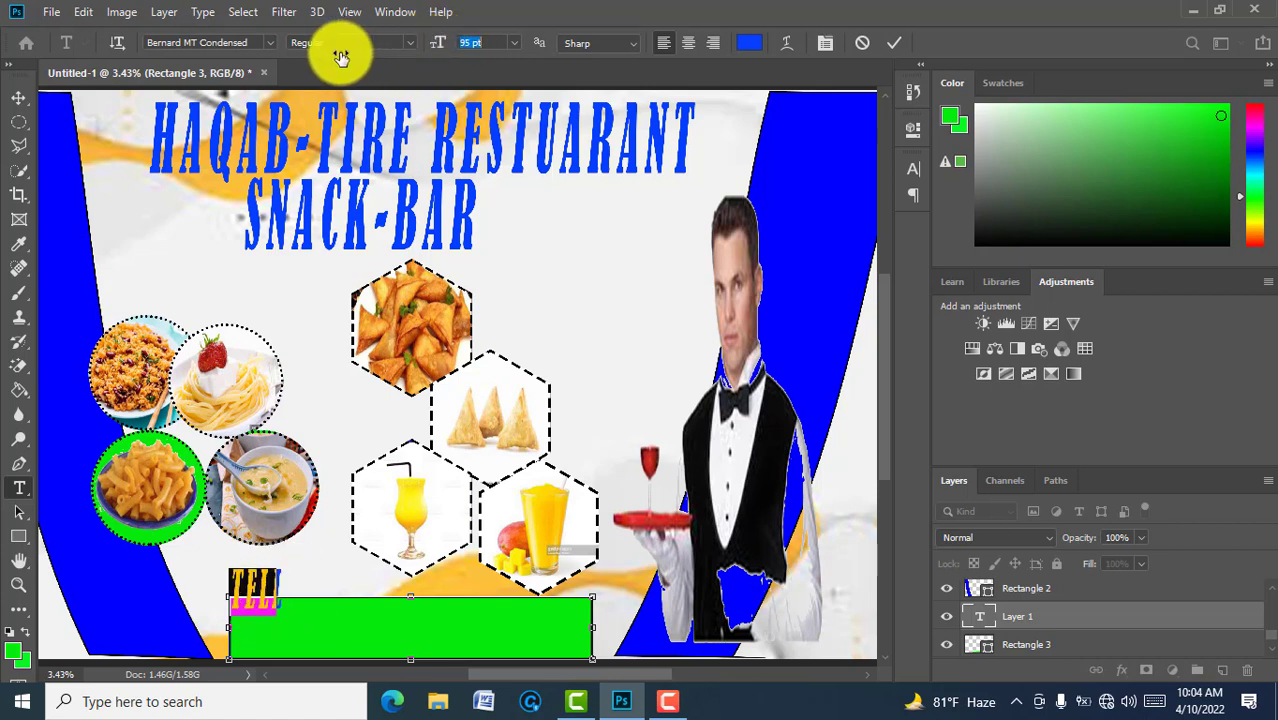
pyautogui.click(279, 599)
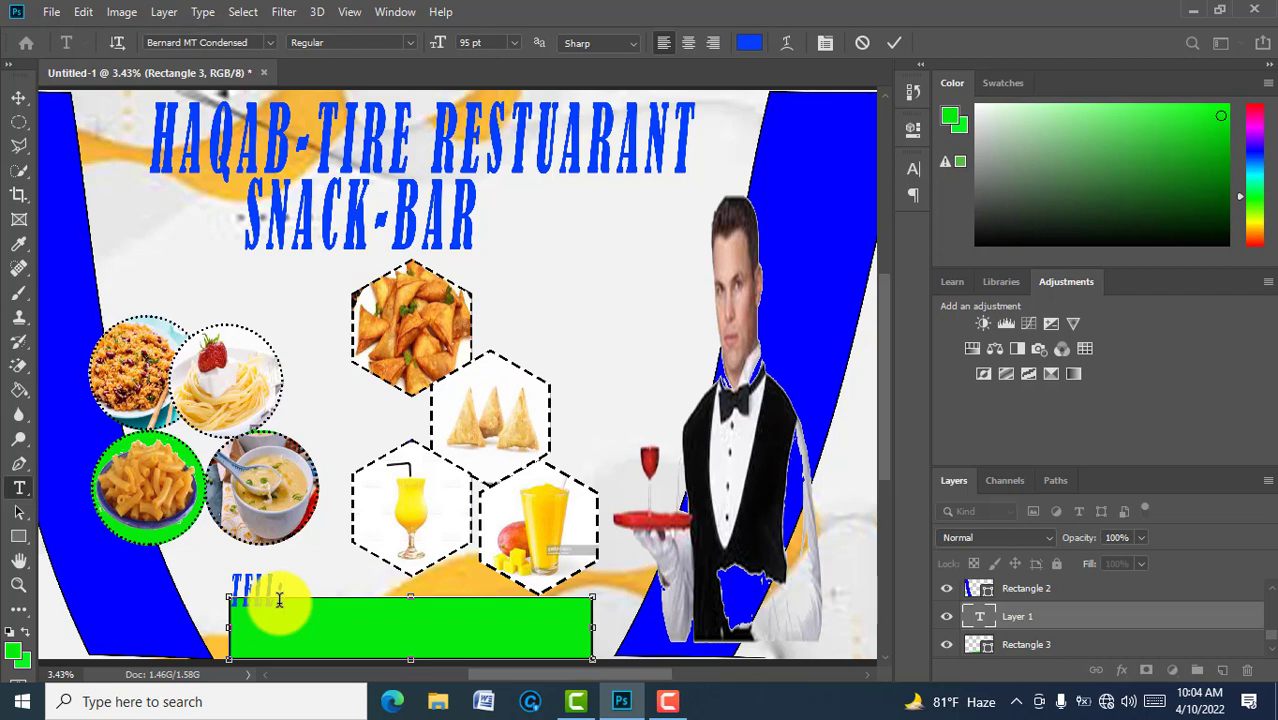
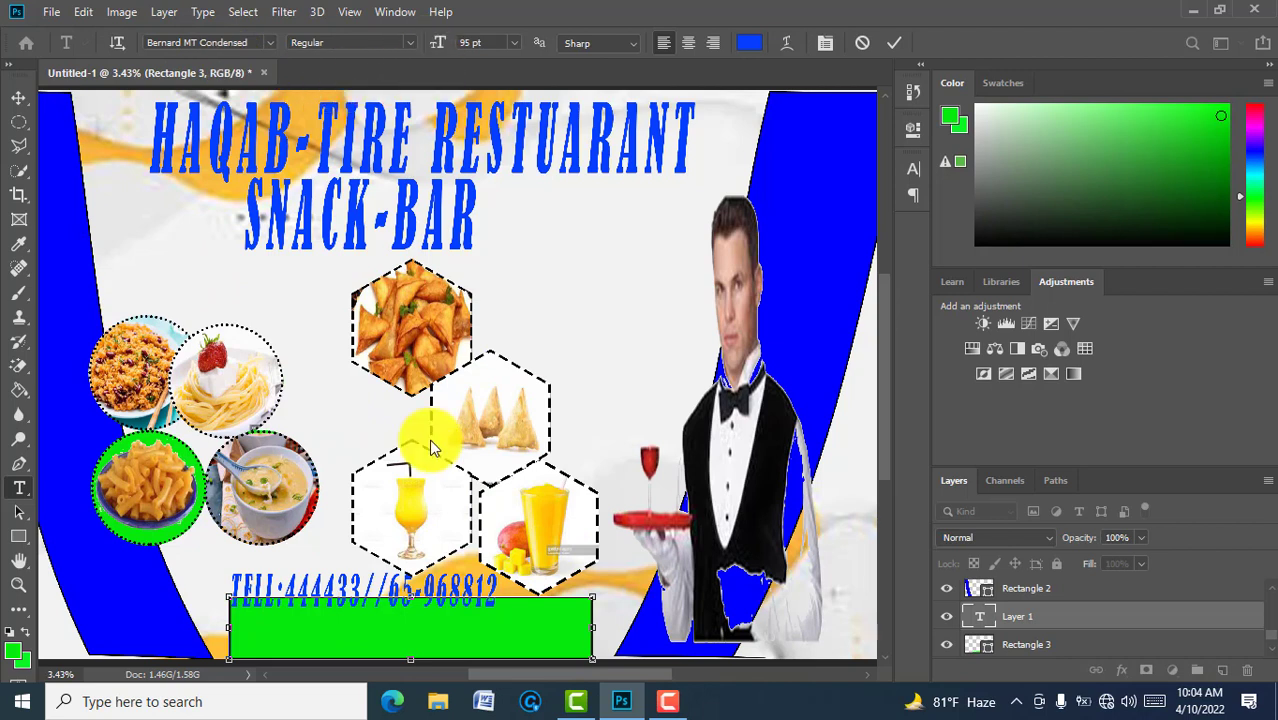
# Step: Enlarge the whole phone-number line to 123 pt and colour it red
pyautogui.hotkey('ctrl', 'a')
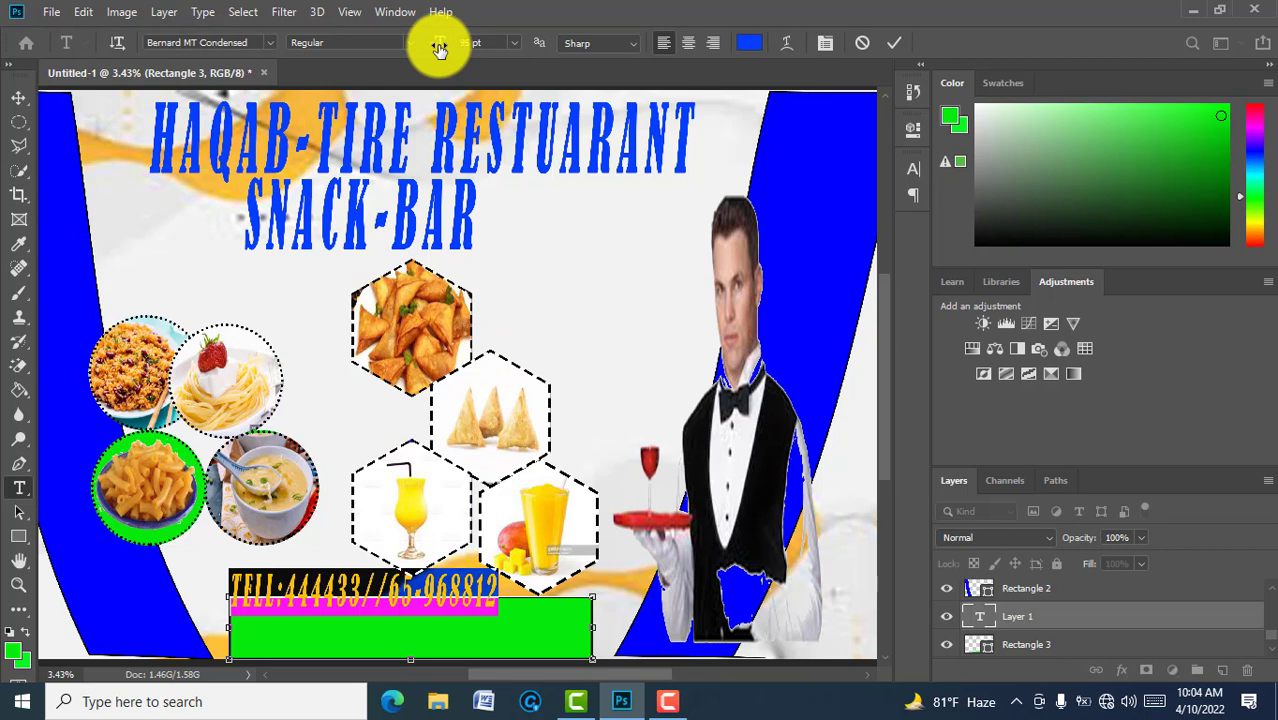
pyautogui.moveTo(439, 48); pyautogui.dragTo(467, 52)
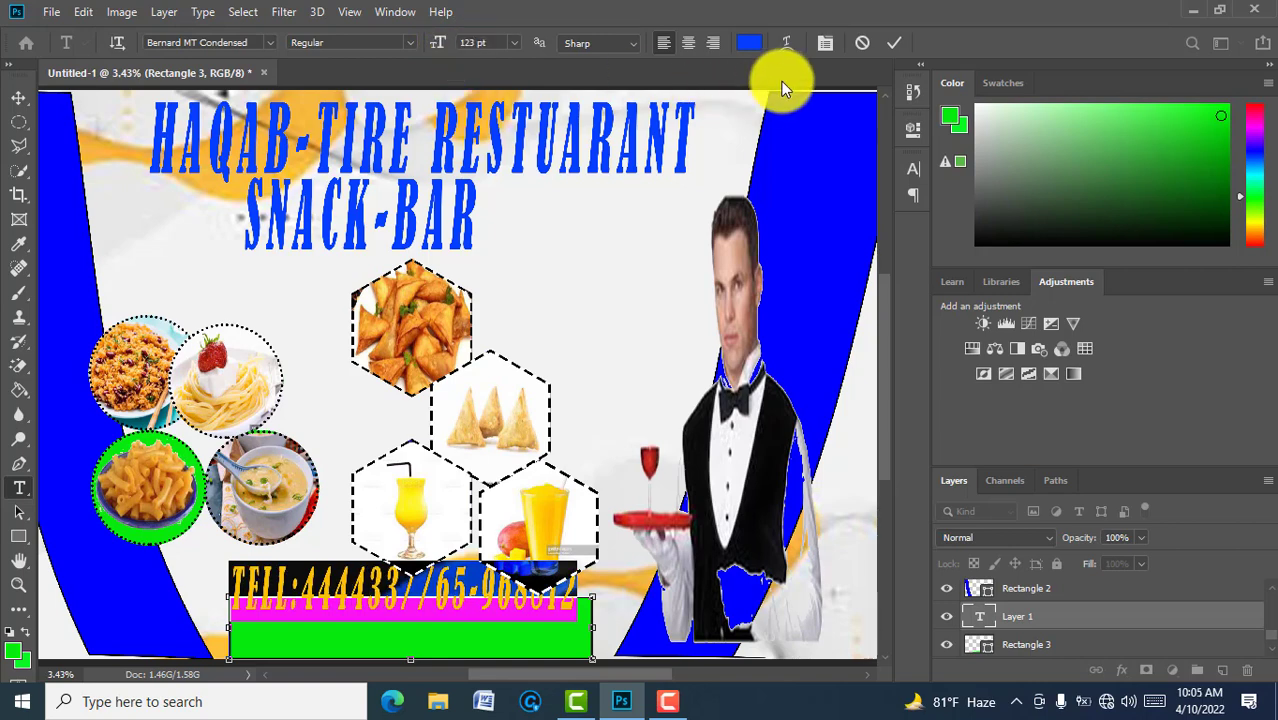
pyautogui.click(750, 44)
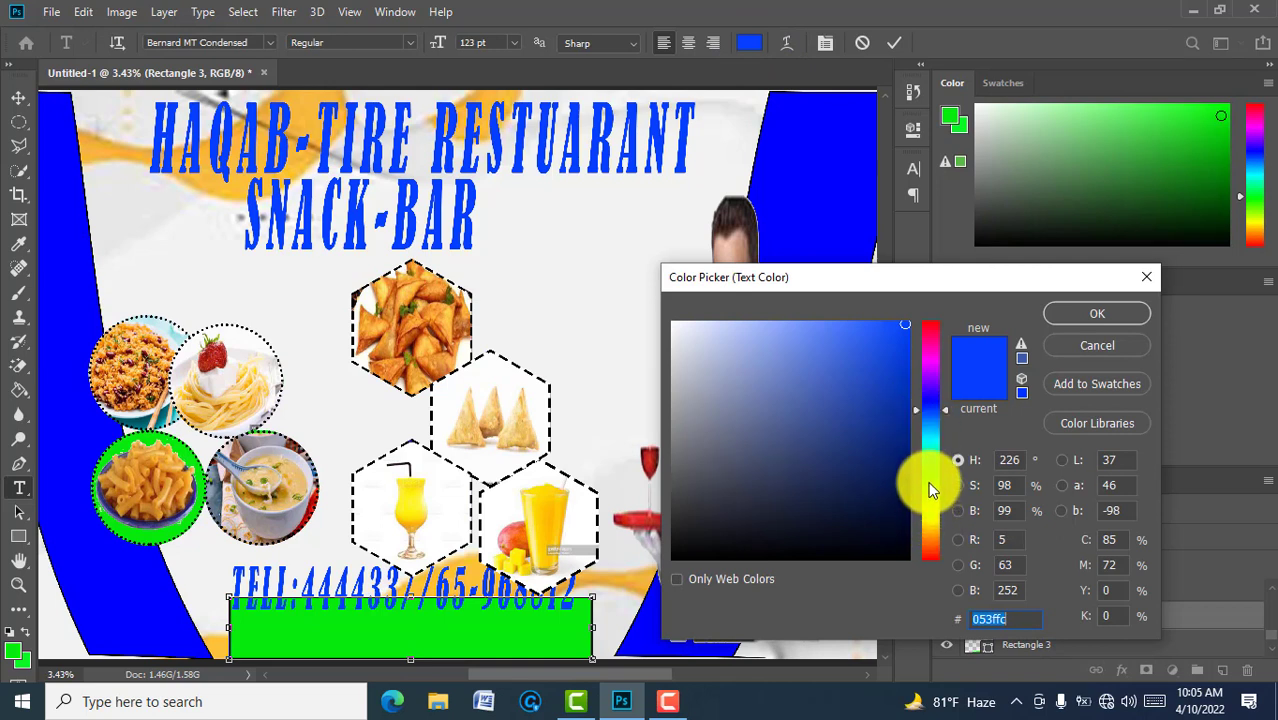
pyautogui.click(928, 321)
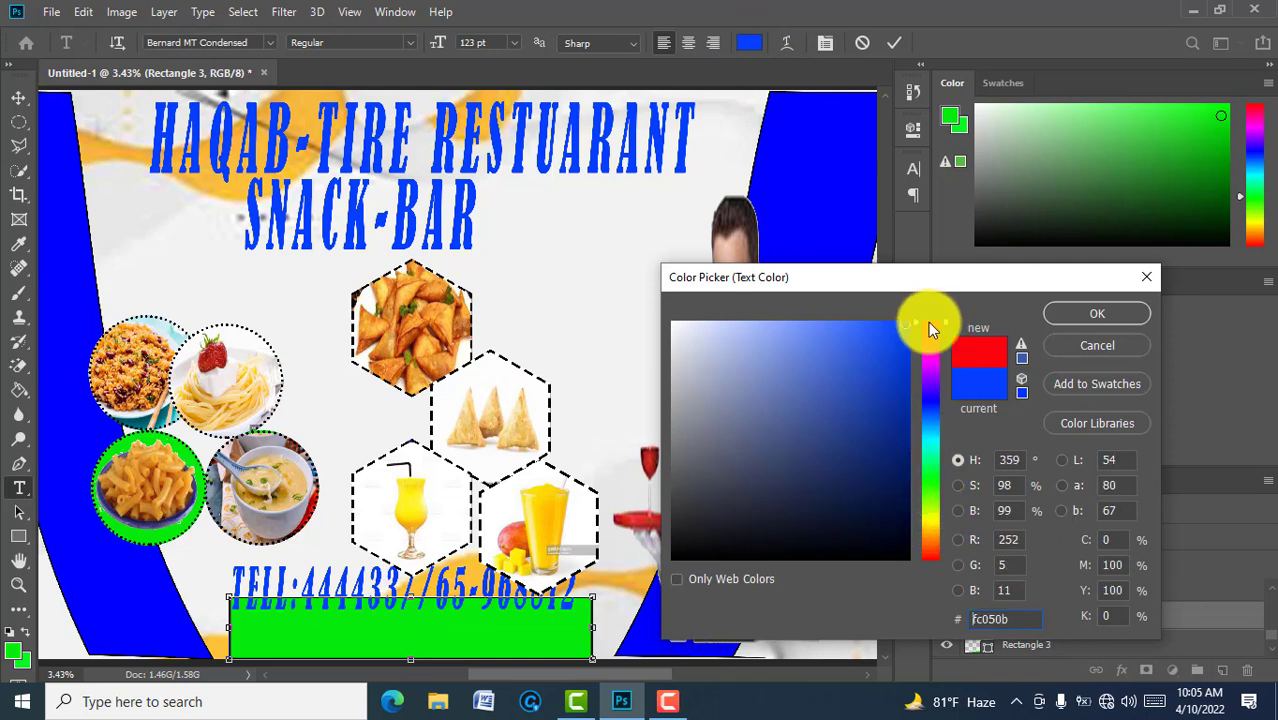
pyautogui.click(1095, 310)
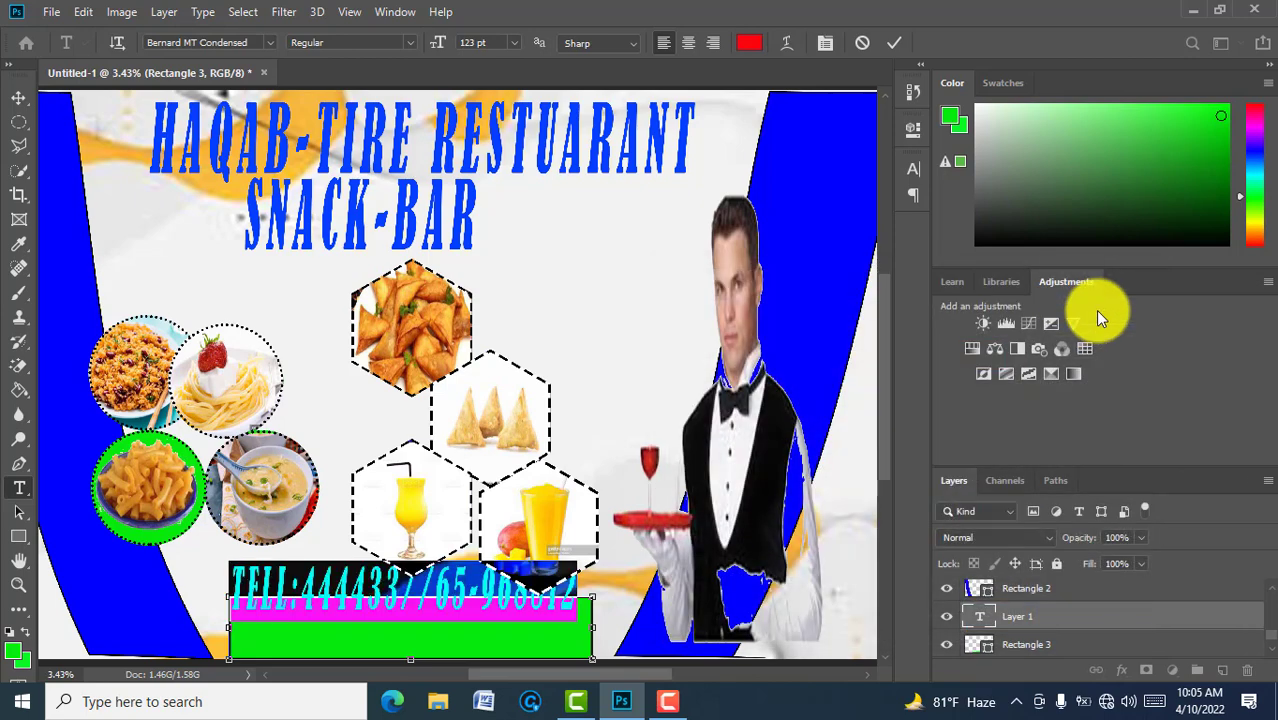
pyautogui.click(890, 44)
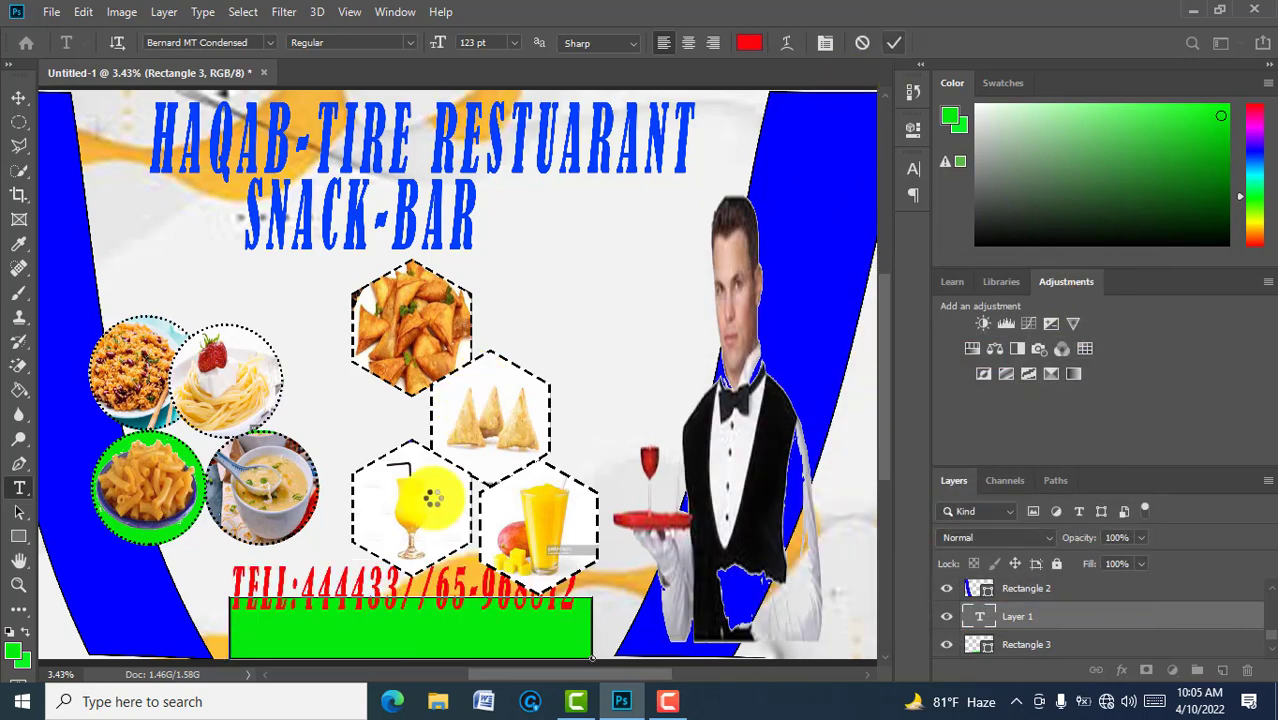
# Step: Drag the red phone-number line down inside the green bottom bar, then reselect Rectangle 3
pyautogui.press('v')
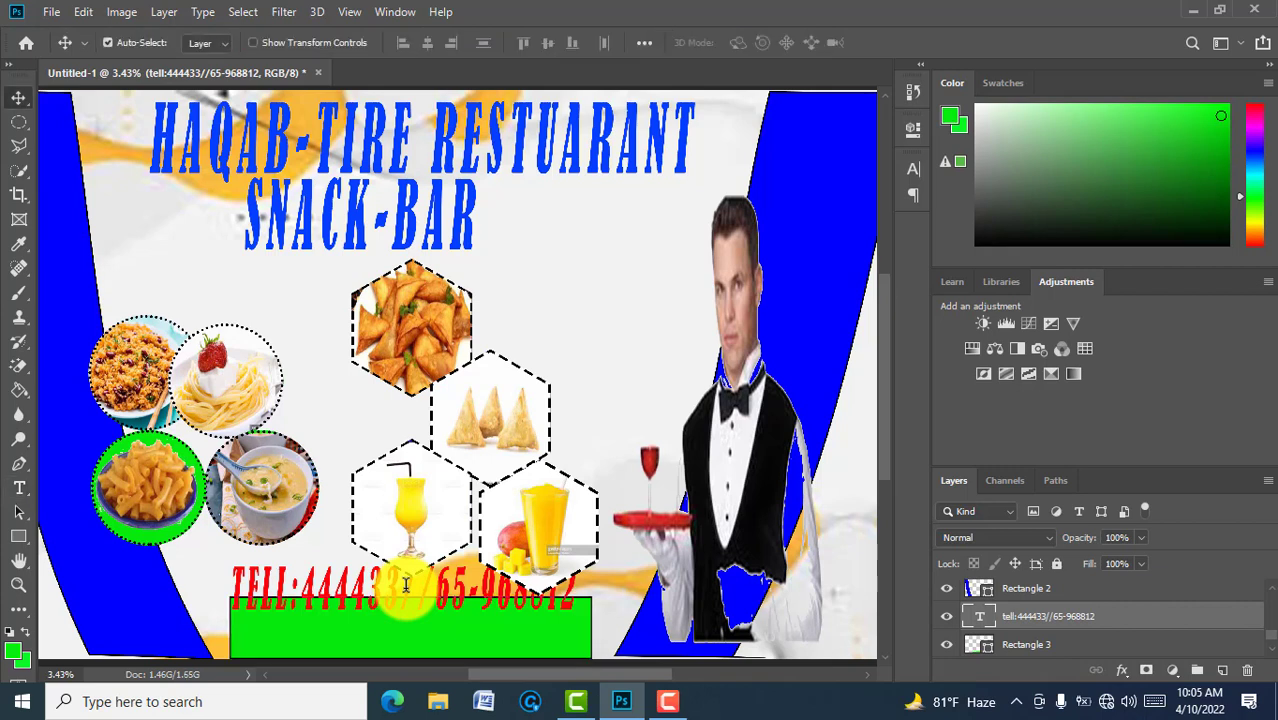
pyautogui.moveTo(406, 585); pyautogui.dragTo(410, 632)
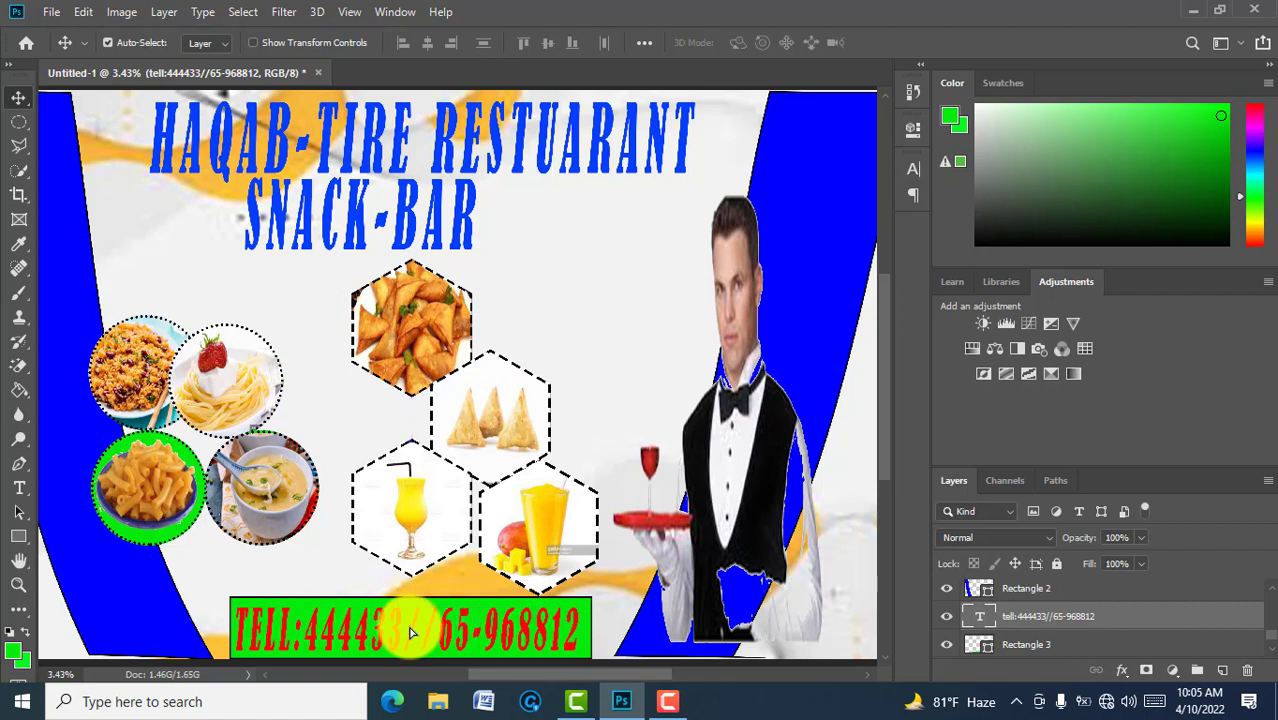
pyautogui.click(1022, 648)
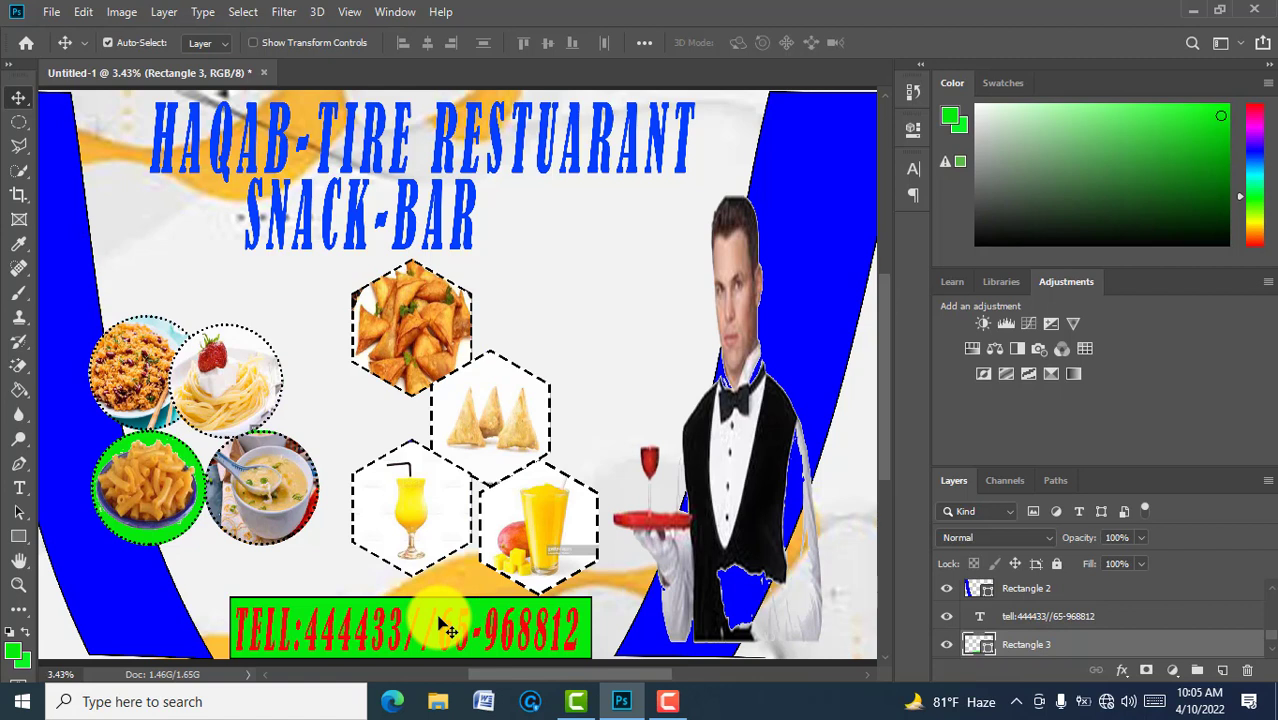
pyautogui.hotkey('ctrl', 't')
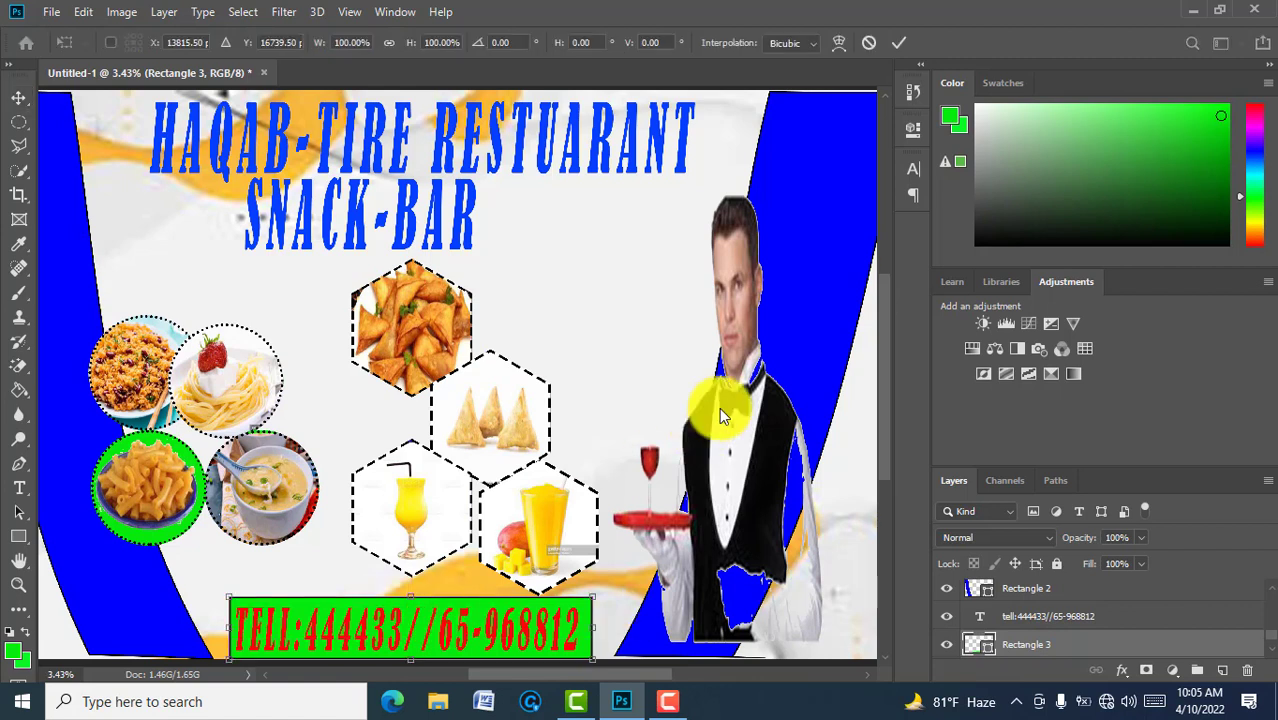
pyautogui.click(897, 45)
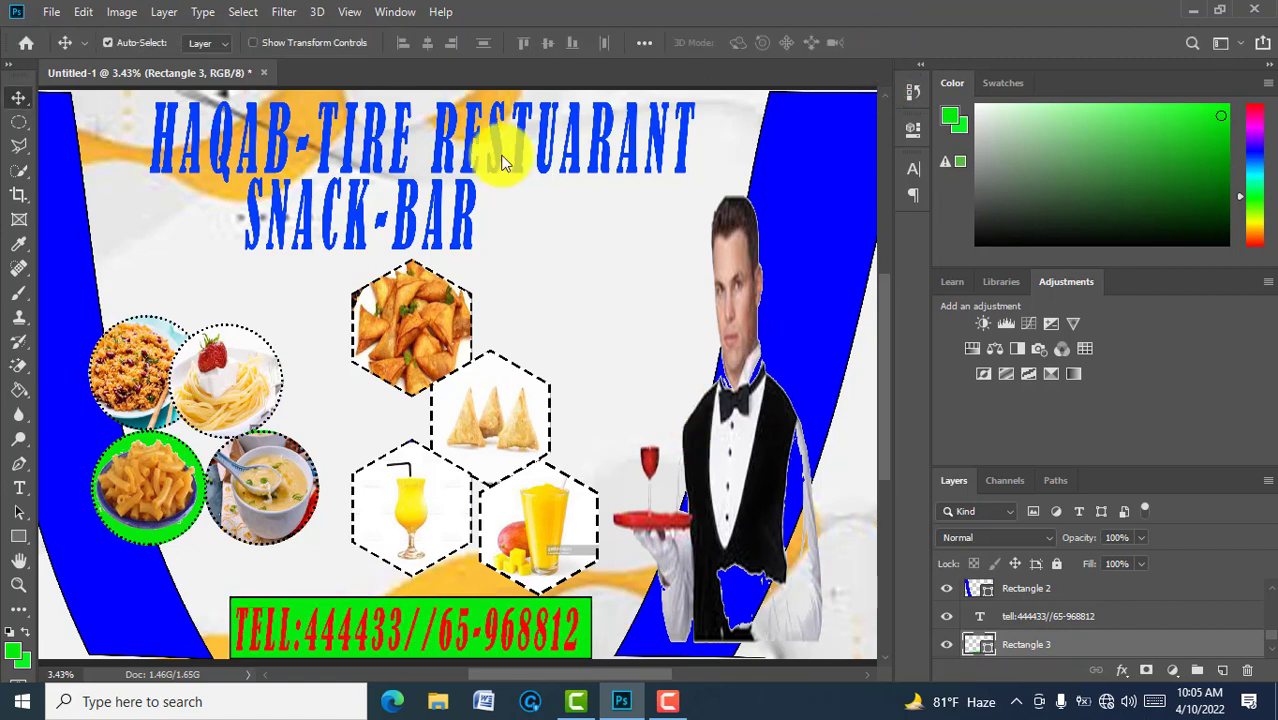
pyautogui.click(19, 534)
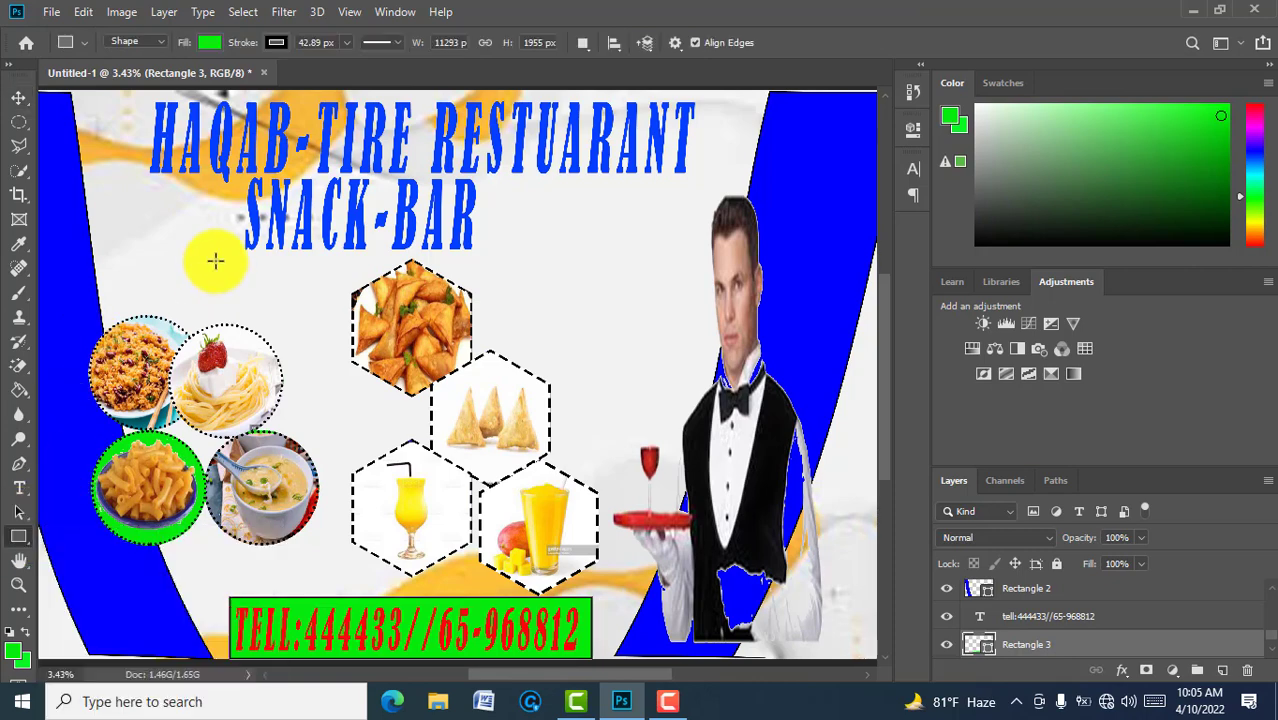
# Step: Fill the bottom bar black instead of green and select the phone-number text layer
pyautogui.click(208, 42)
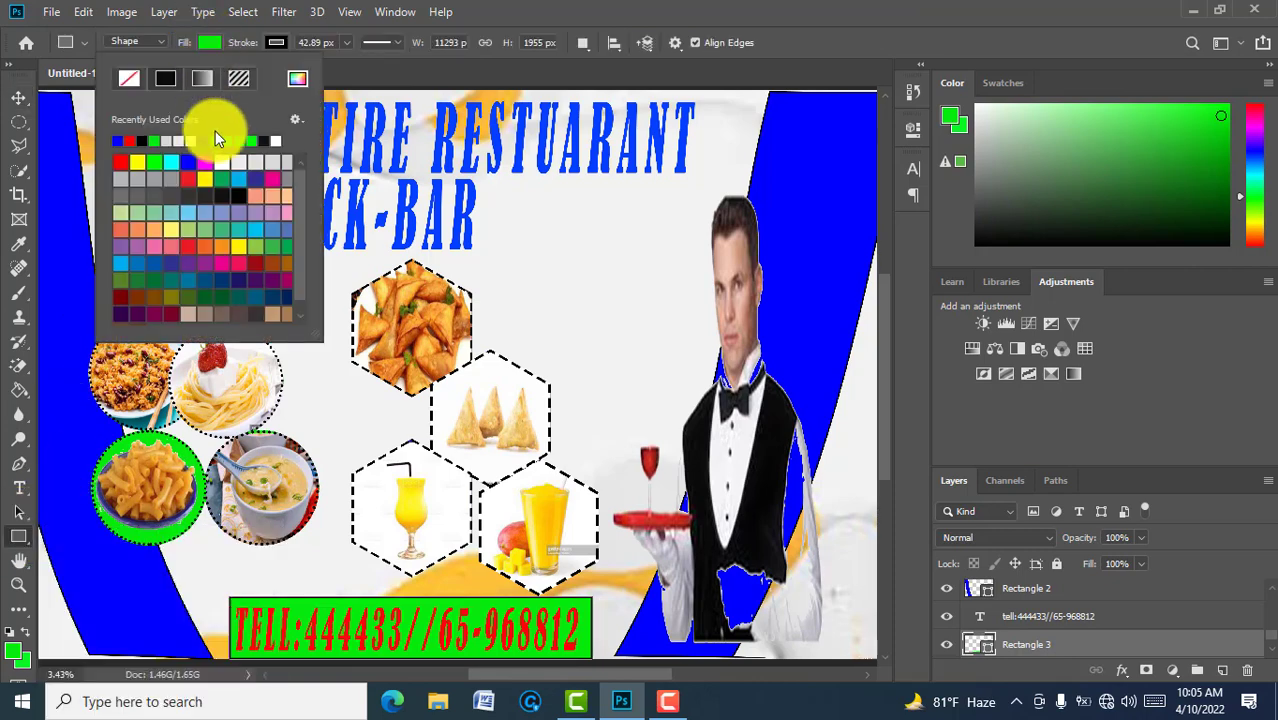
pyautogui.click(203, 181)
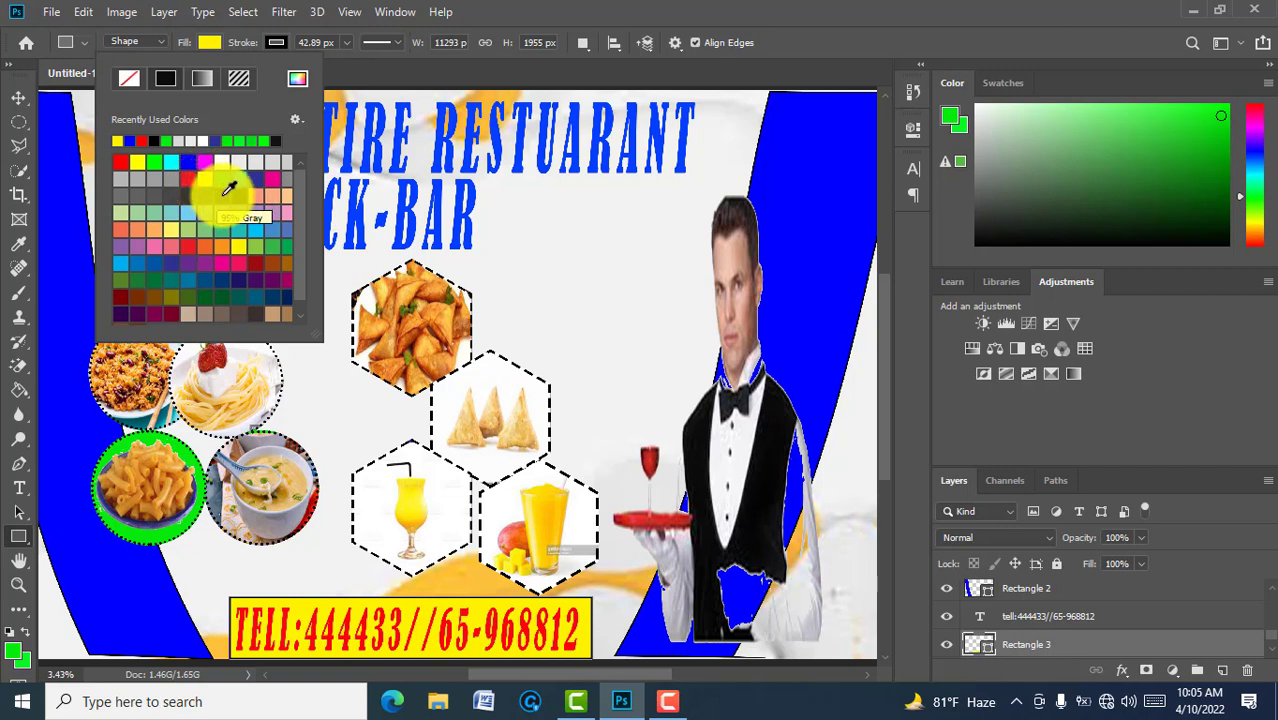
pyautogui.click(221, 195)
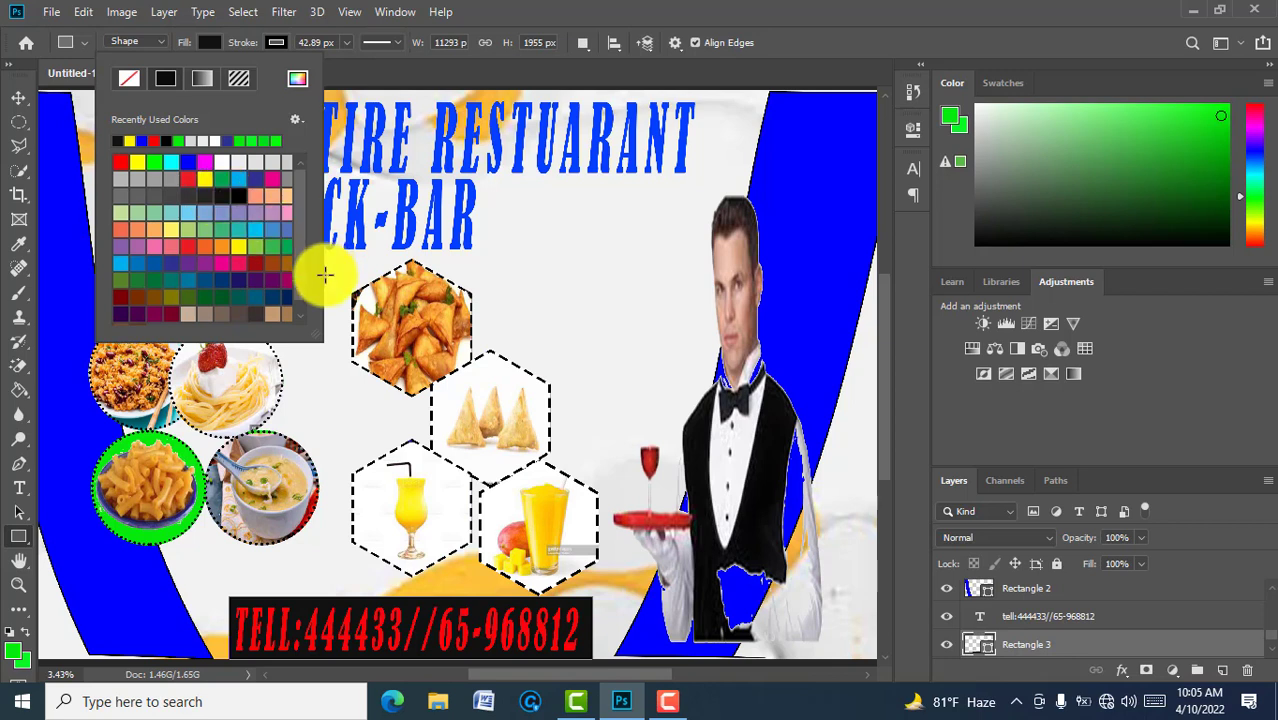
pyautogui.click(1103, 617)
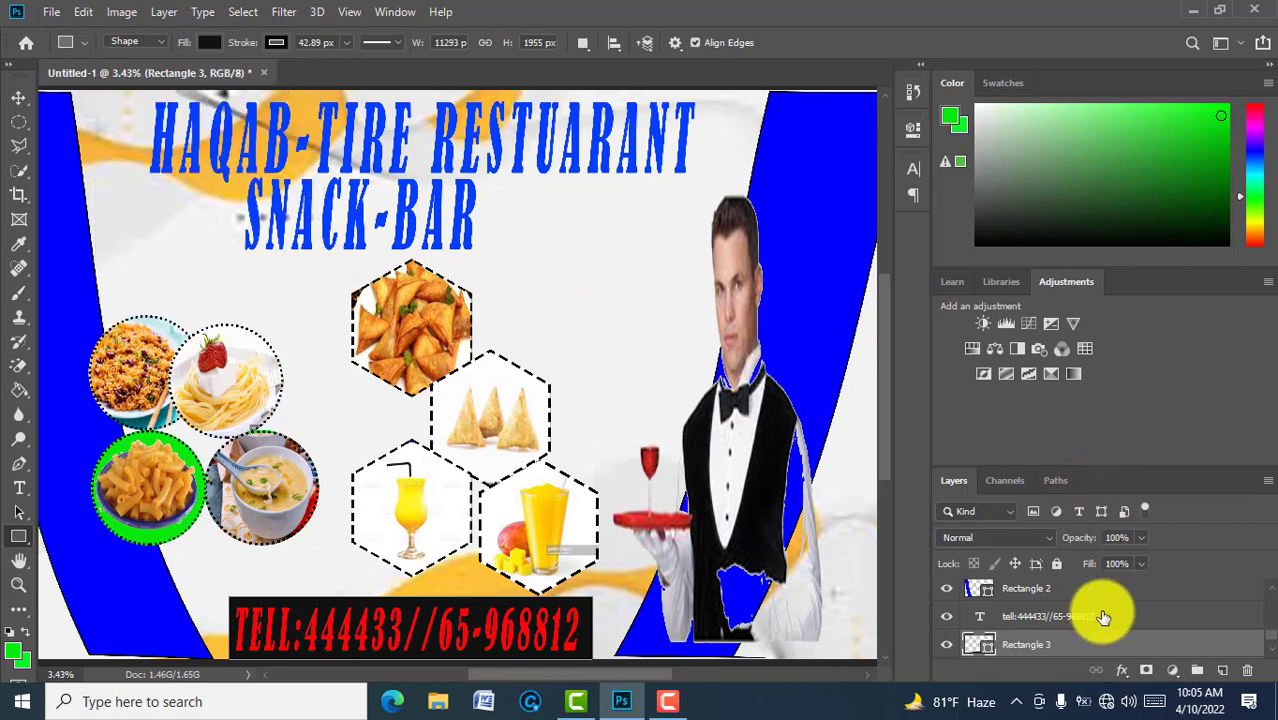
pyautogui.click(1103, 617)
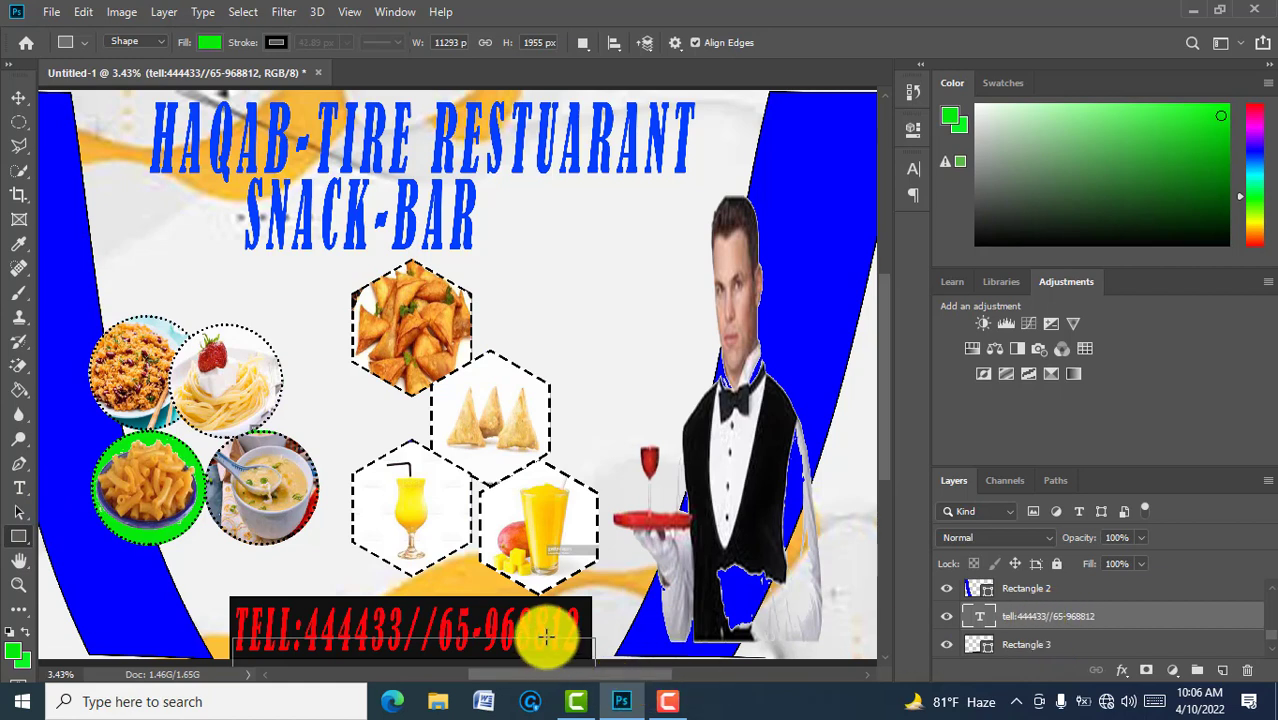
# Step: Recolour the entire phone-number text bright green (#04fd1b) and commit the edit
pyautogui.press('t')
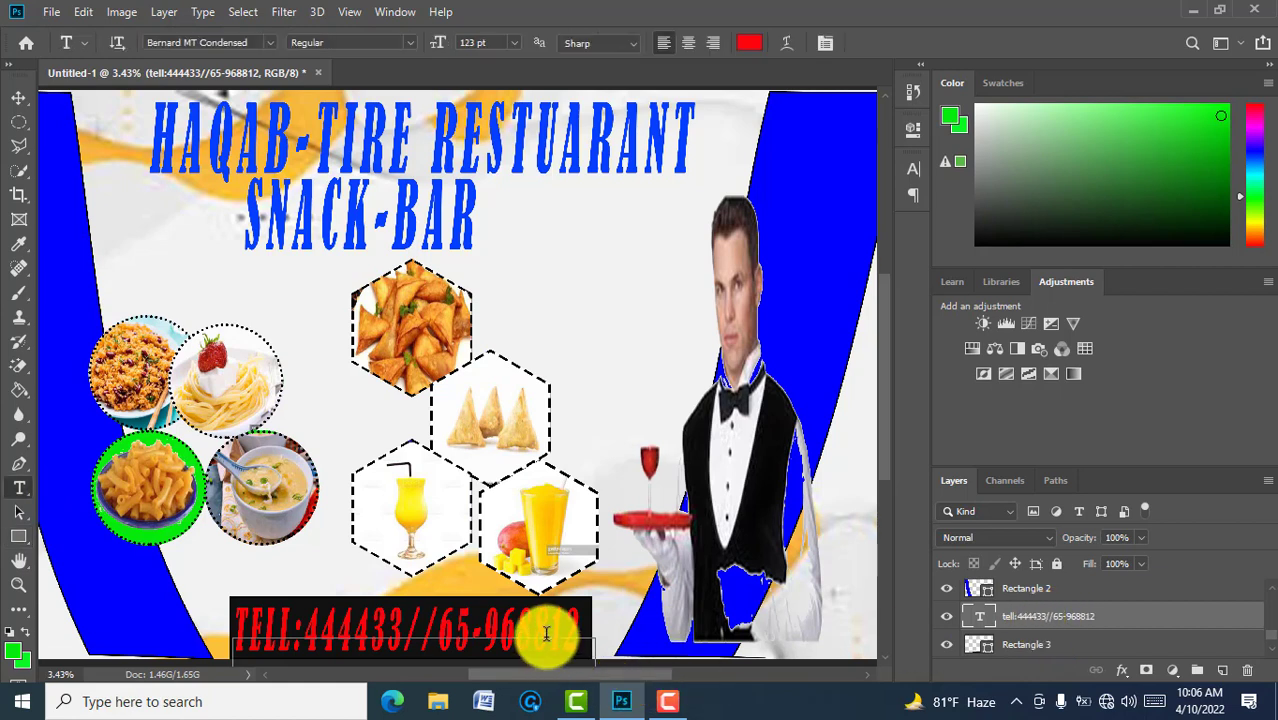
pyautogui.click(546, 633)
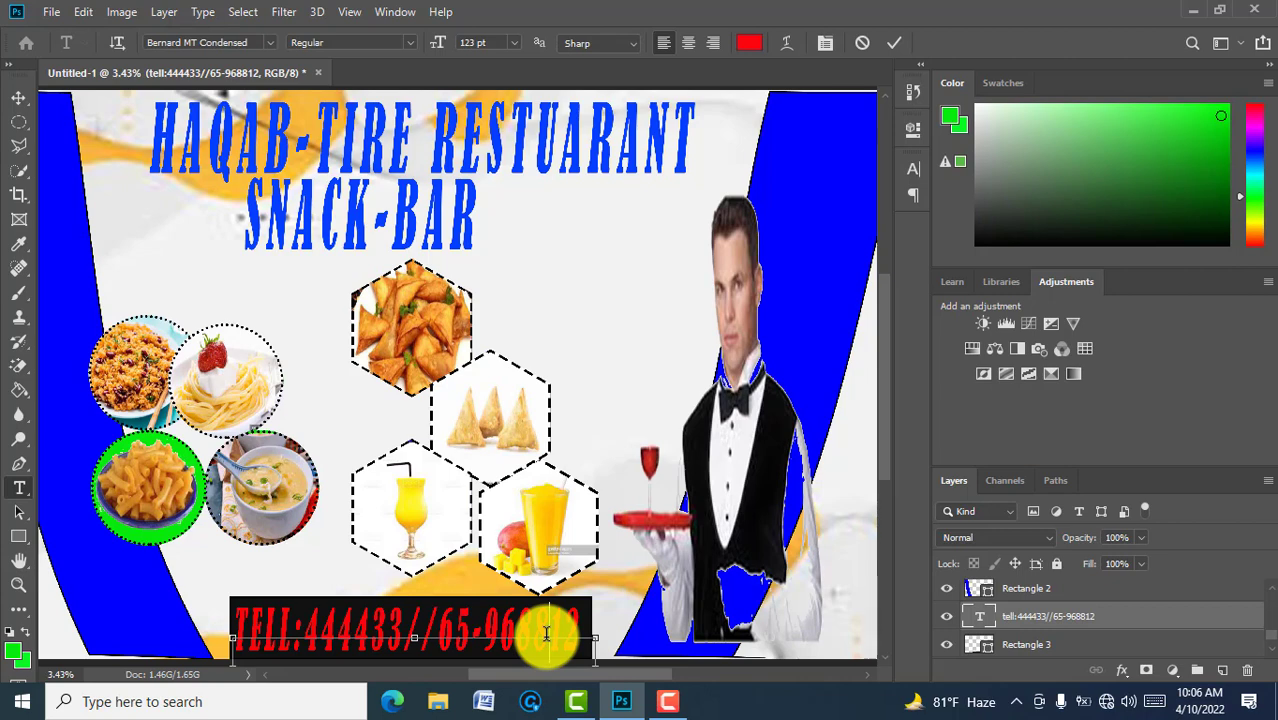
pyautogui.hotkey('ctrl', 'a')
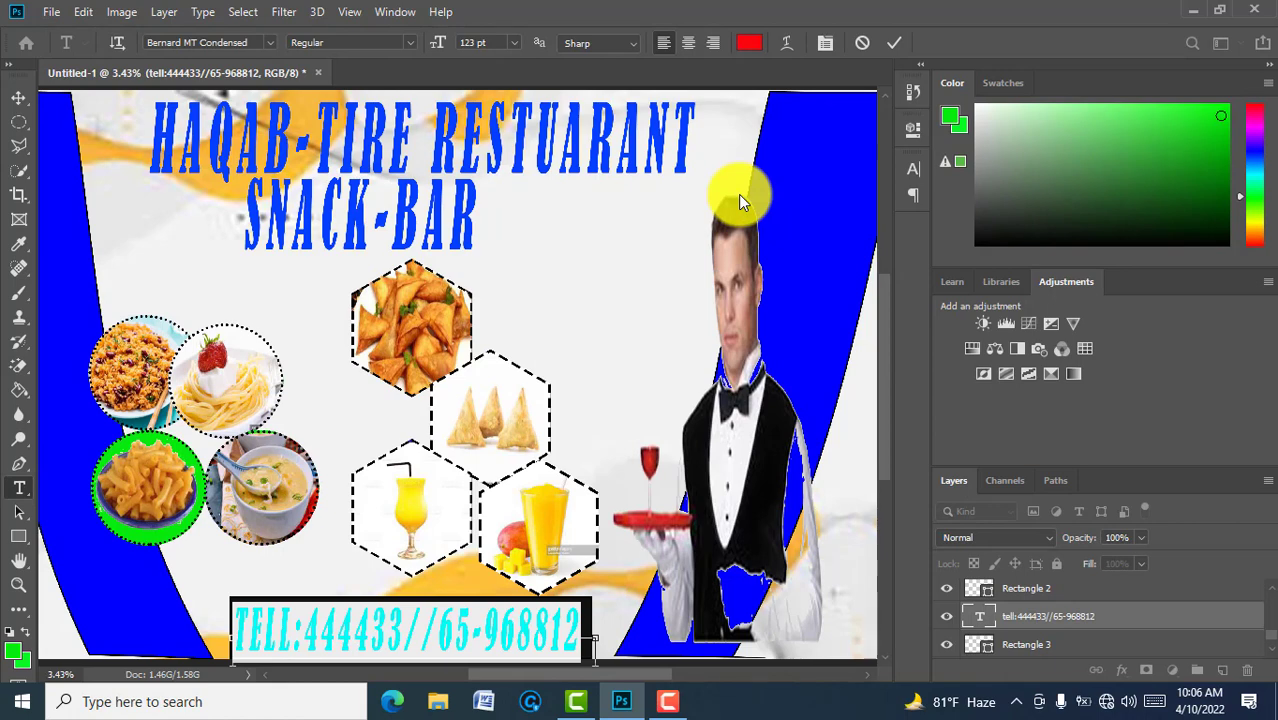
pyautogui.click(749, 42)
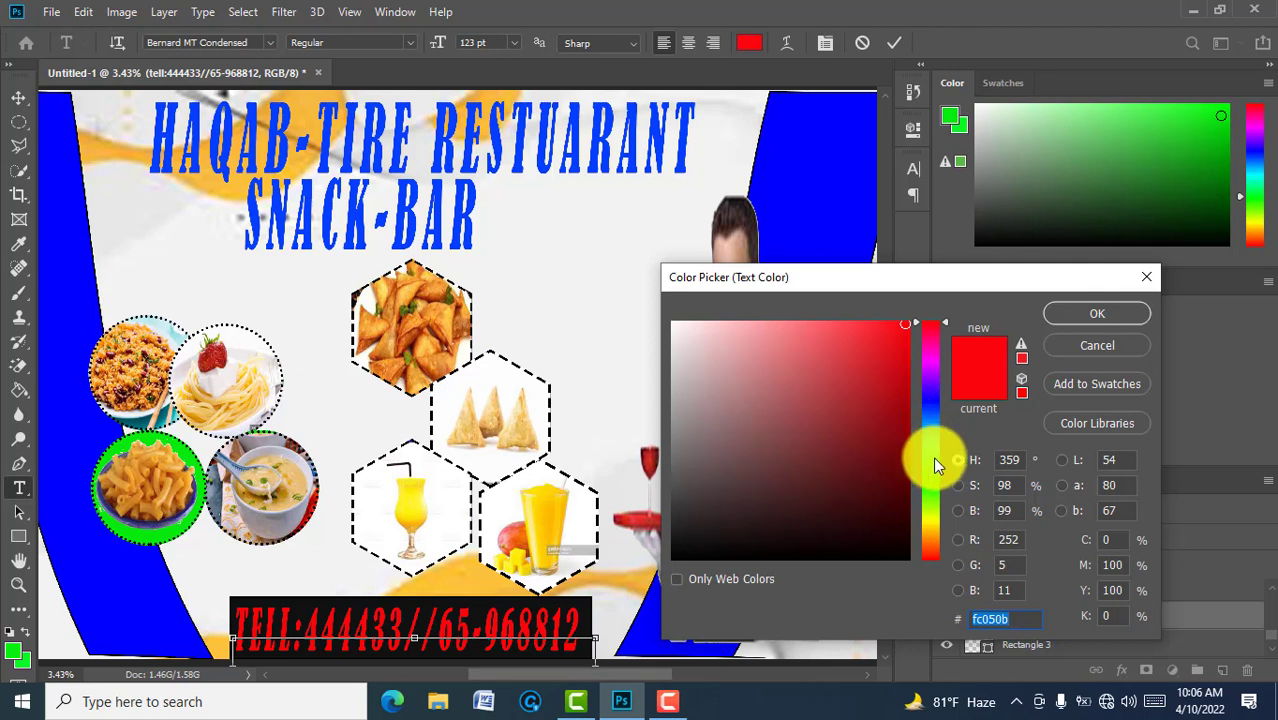
pyautogui.click(928, 493)
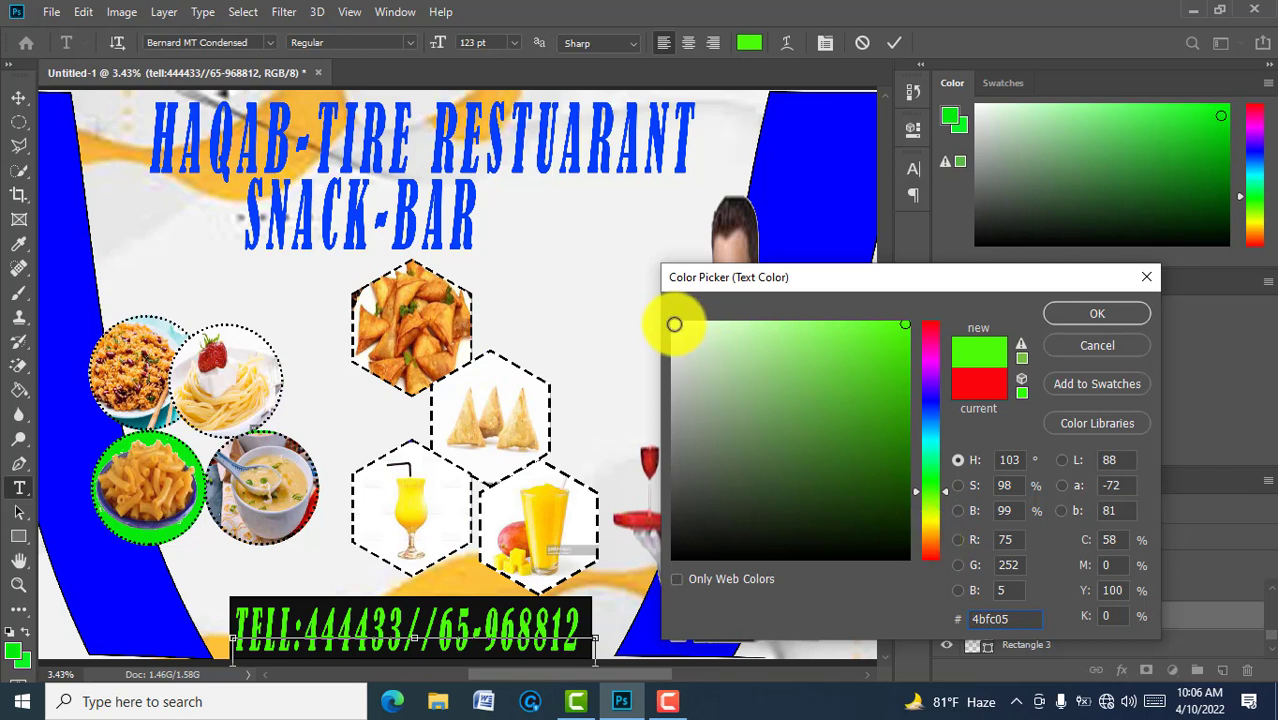
pyautogui.click(674, 324)
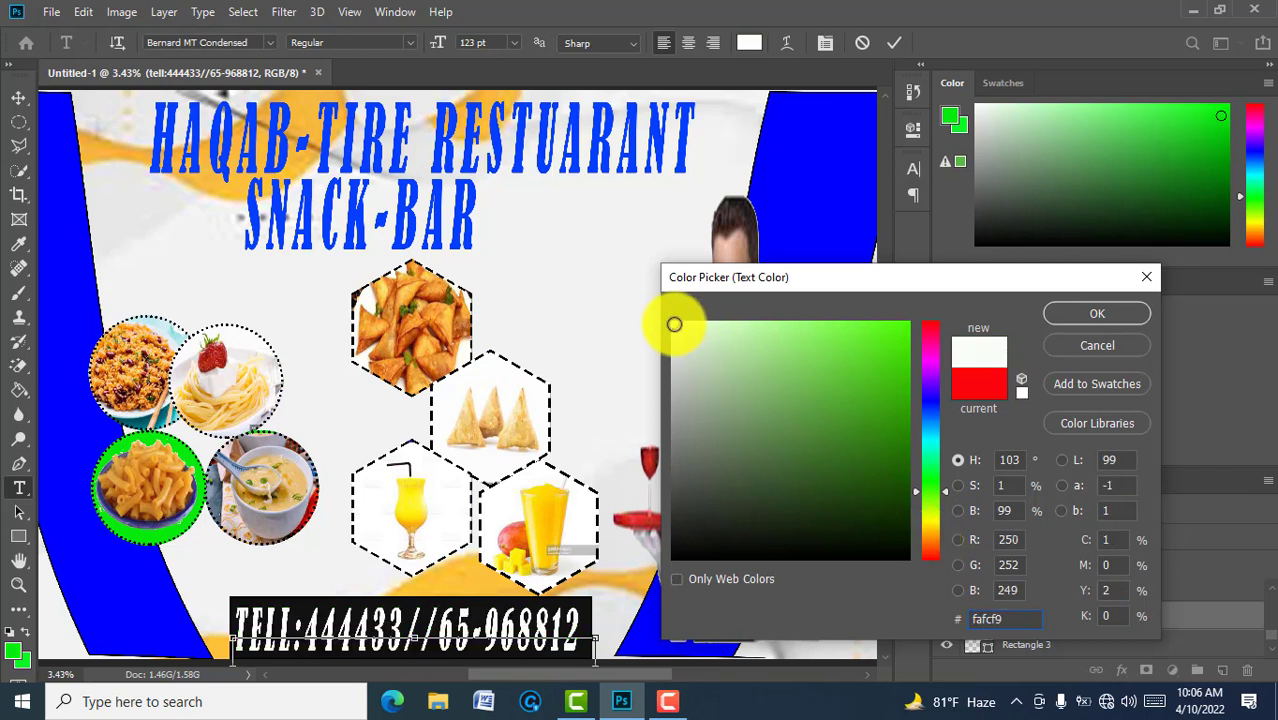
pyautogui.click(931, 396)
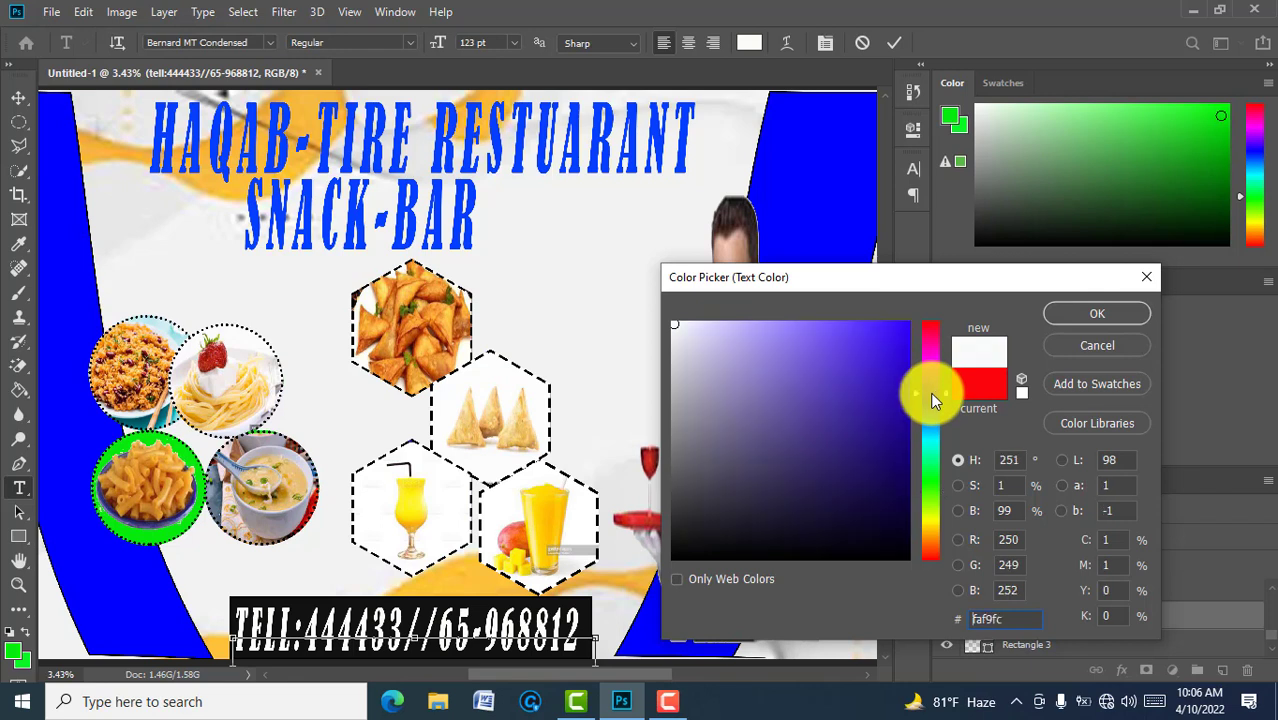
pyautogui.click(902, 331)
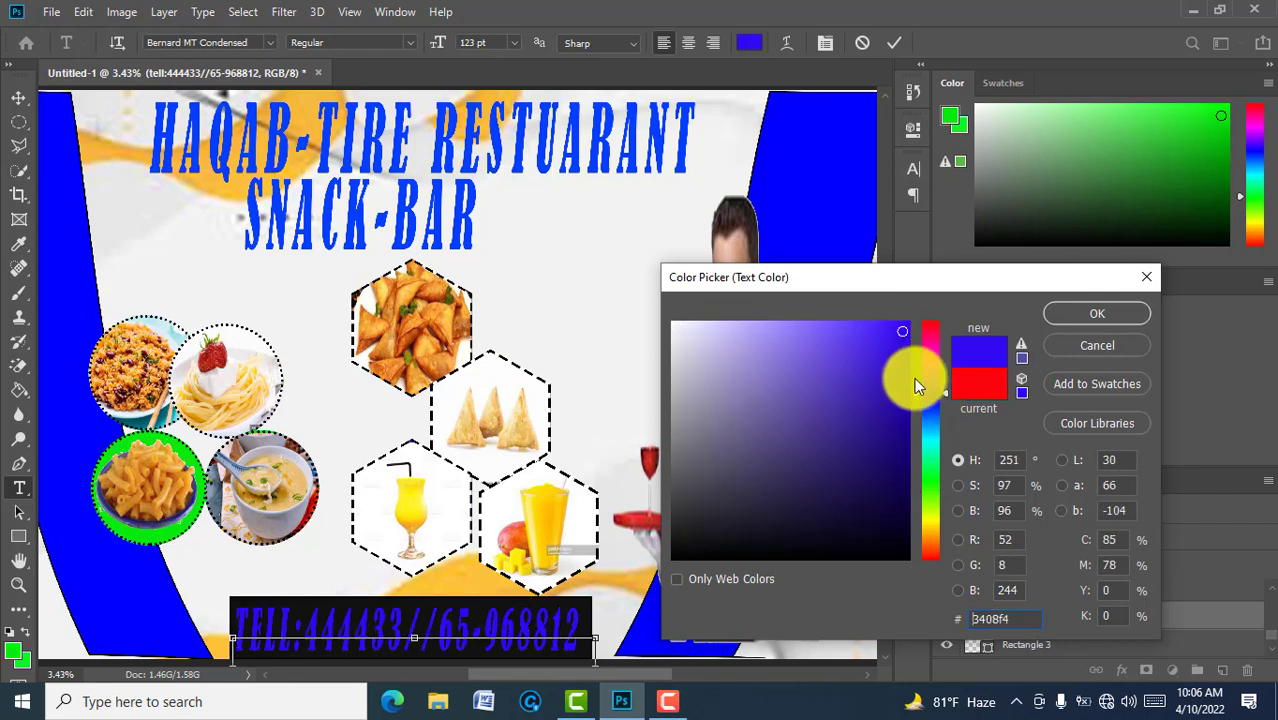
pyautogui.click(925, 476)
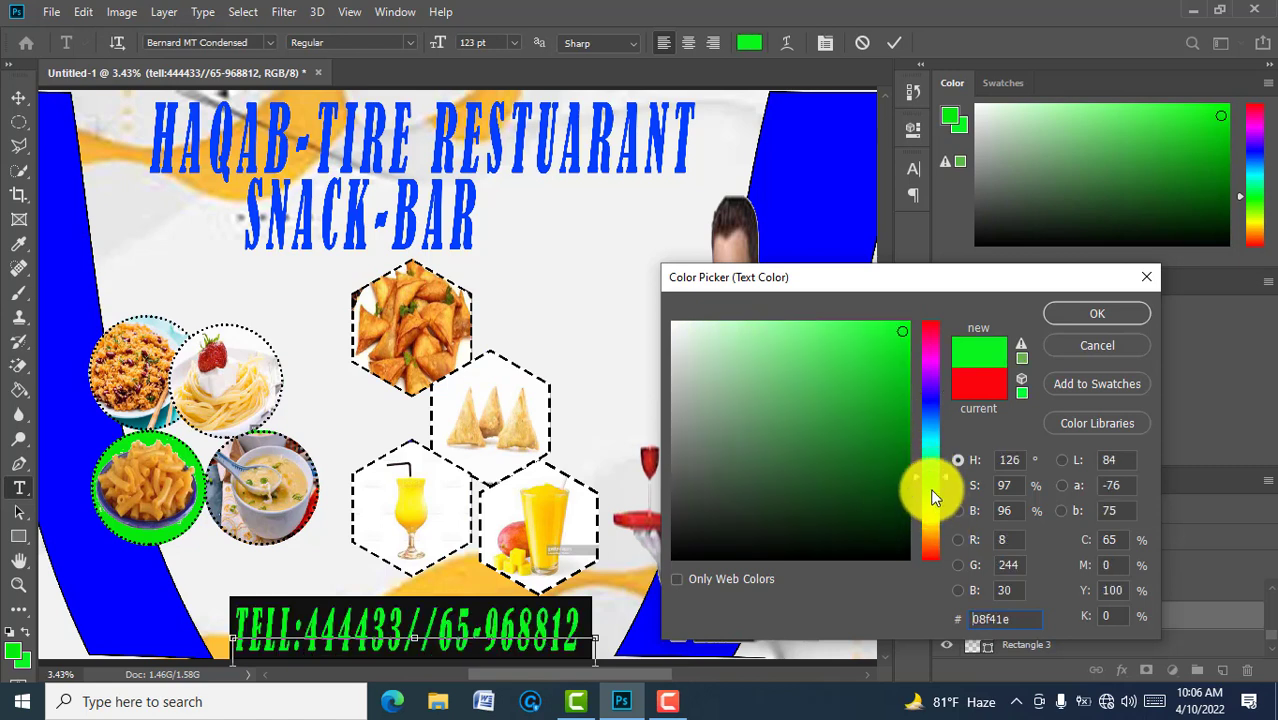
pyautogui.click(906, 323)
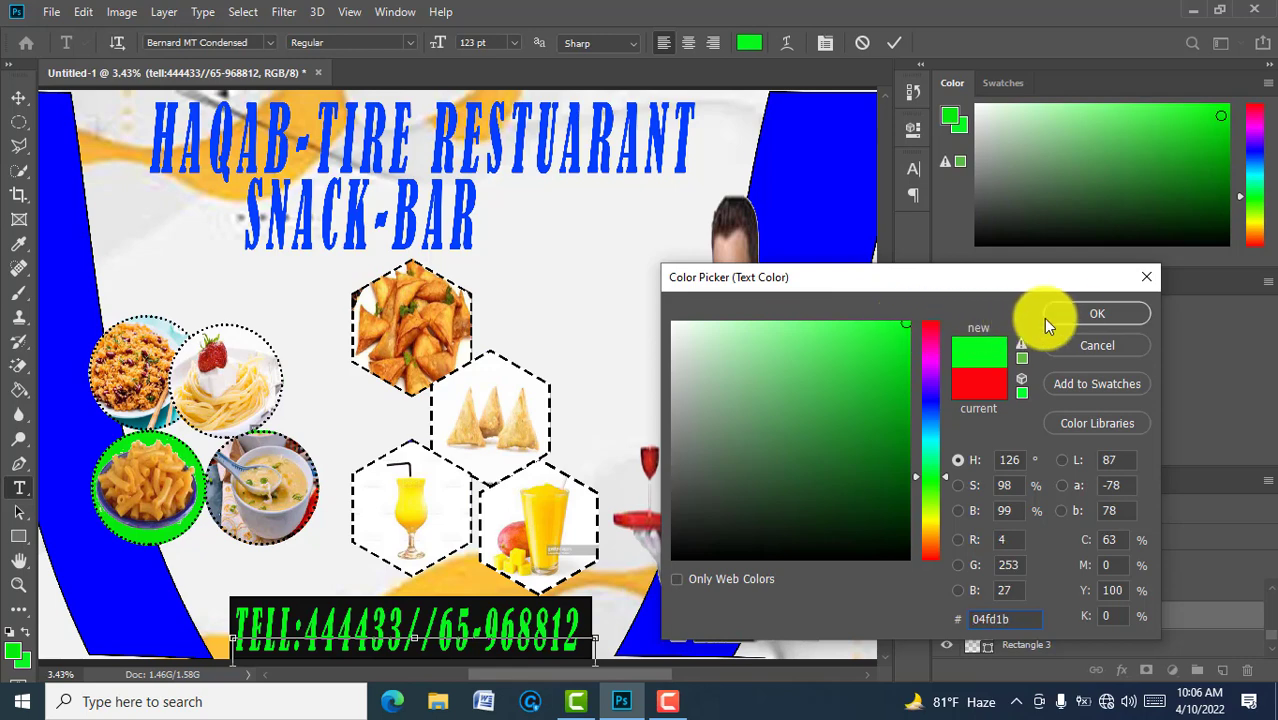
pyautogui.click(1091, 313)
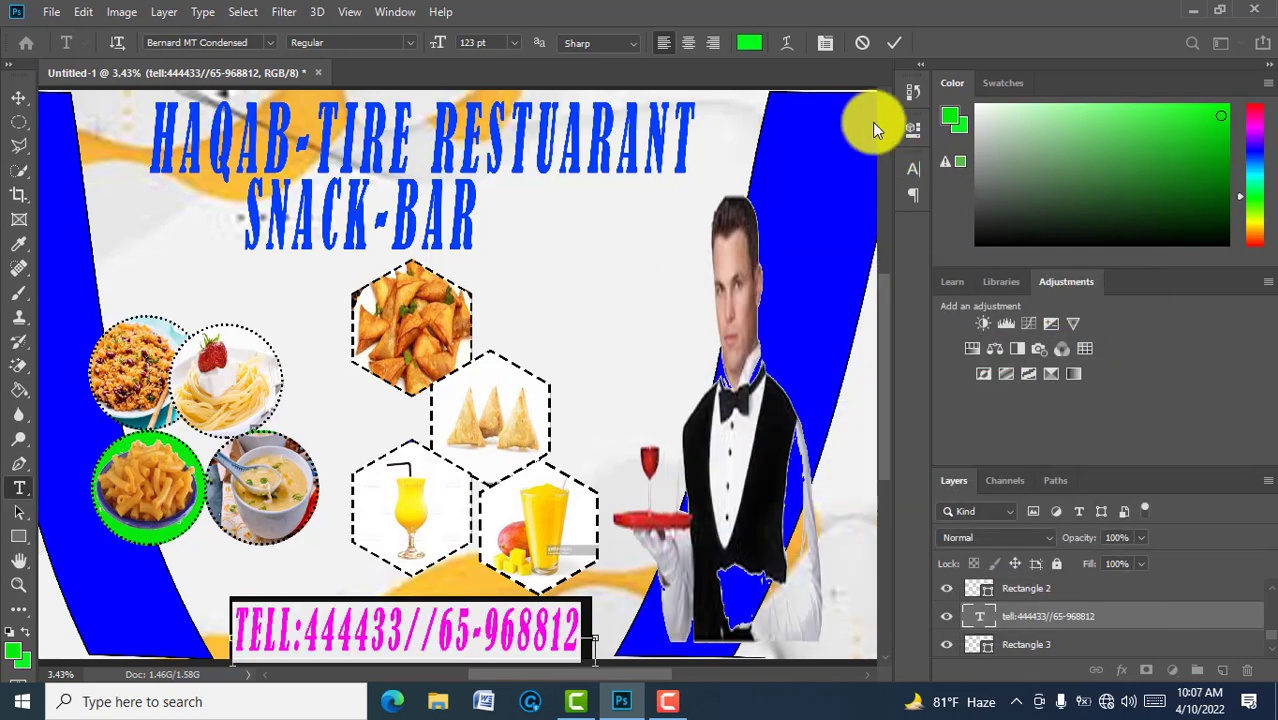
pyautogui.click(888, 46)
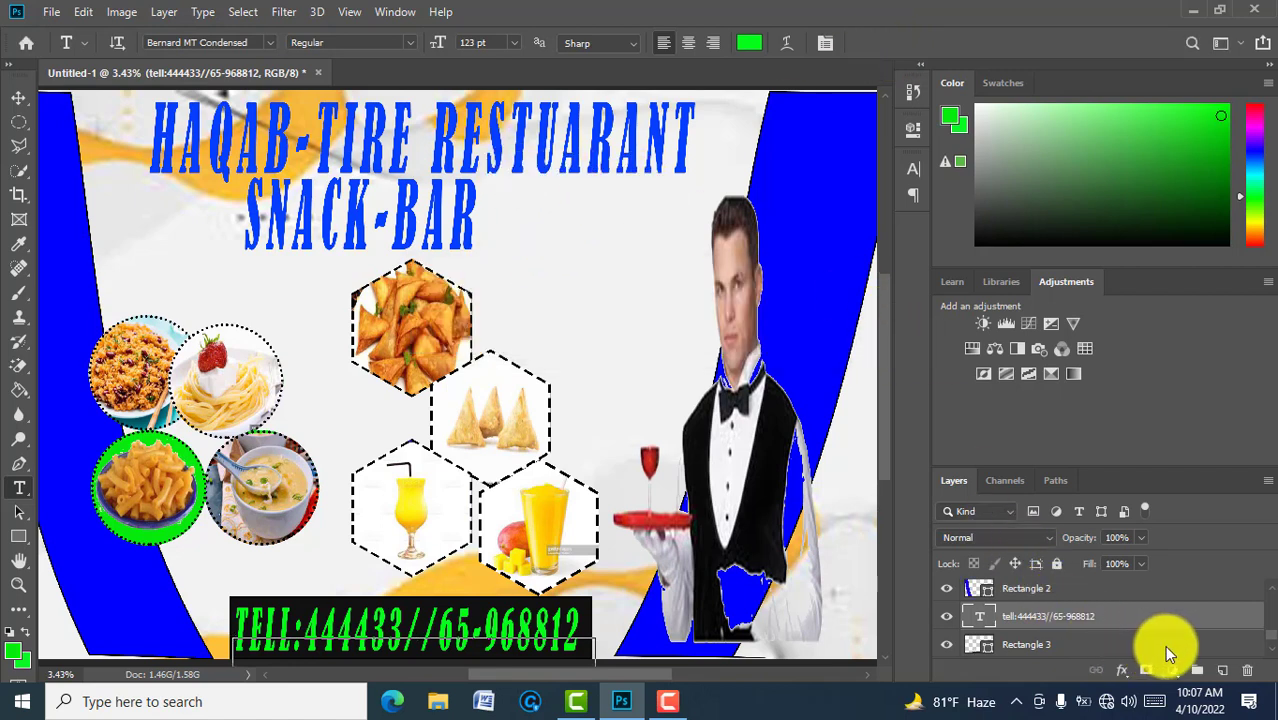
# Step: Select the Background layer and zoom to fit the whole sign on screen
pyautogui.click(1274, 650)
pyautogui.click(1274, 650)
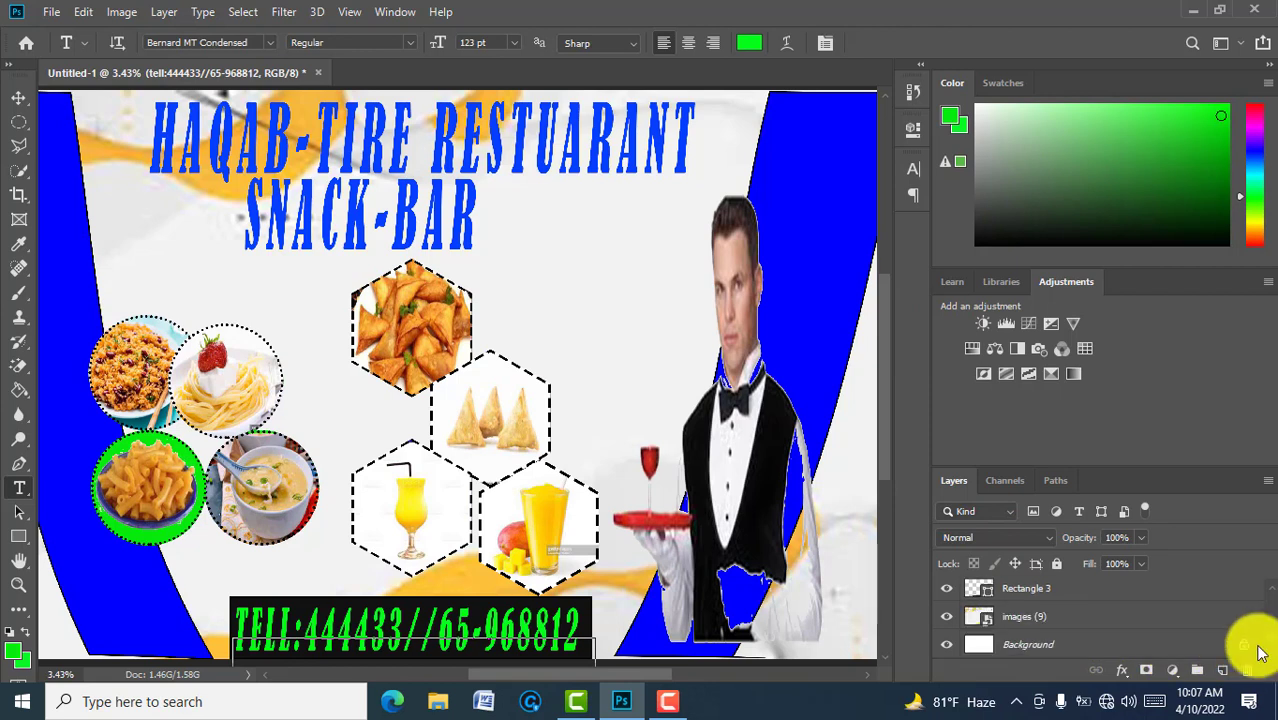
pyautogui.click(1165, 646)
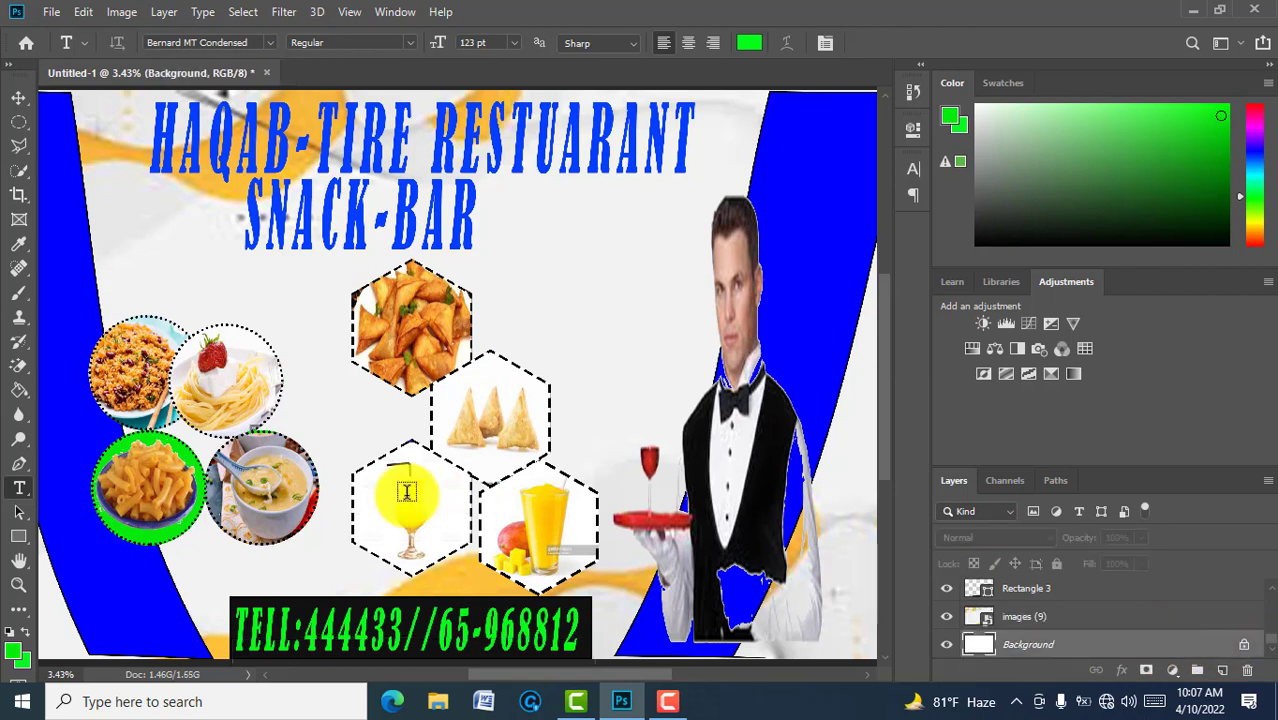
pyautogui.click(18, 584)
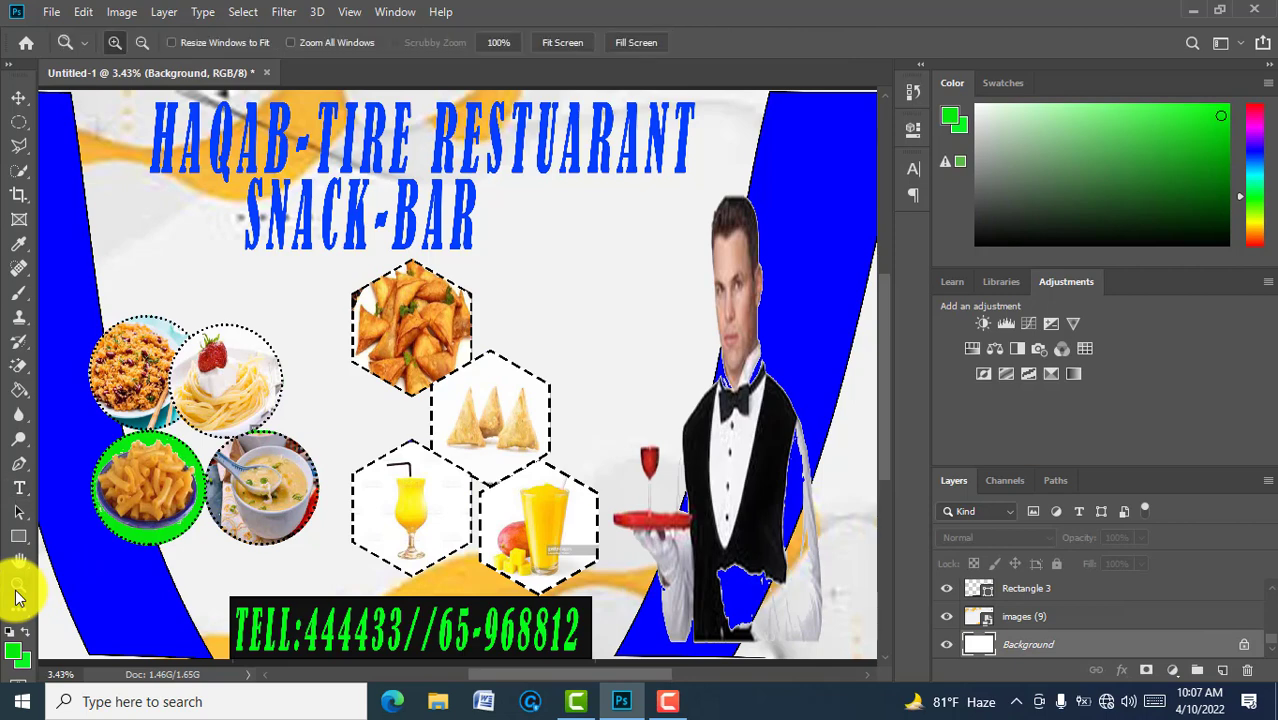
pyautogui.click(555, 41)
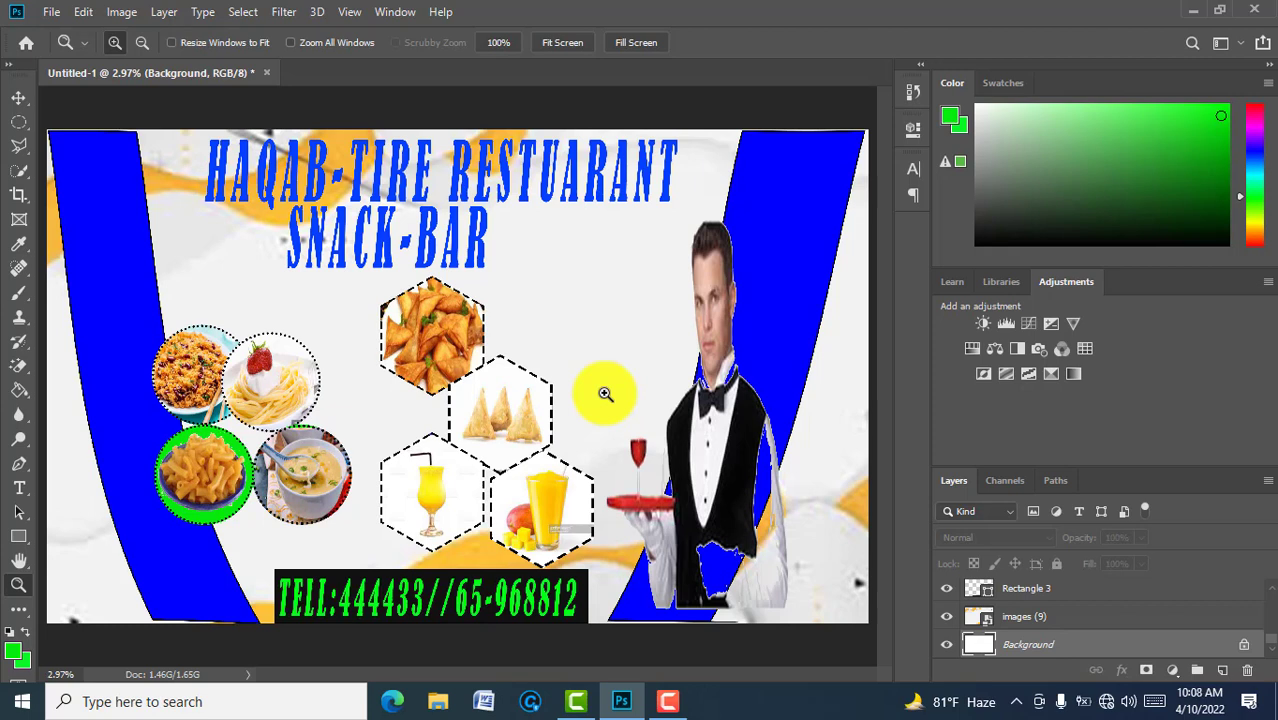
# Step: Bring up Save As for the sign, pointed at Pictures › New folder (2)
pyautogui.click(50, 14)
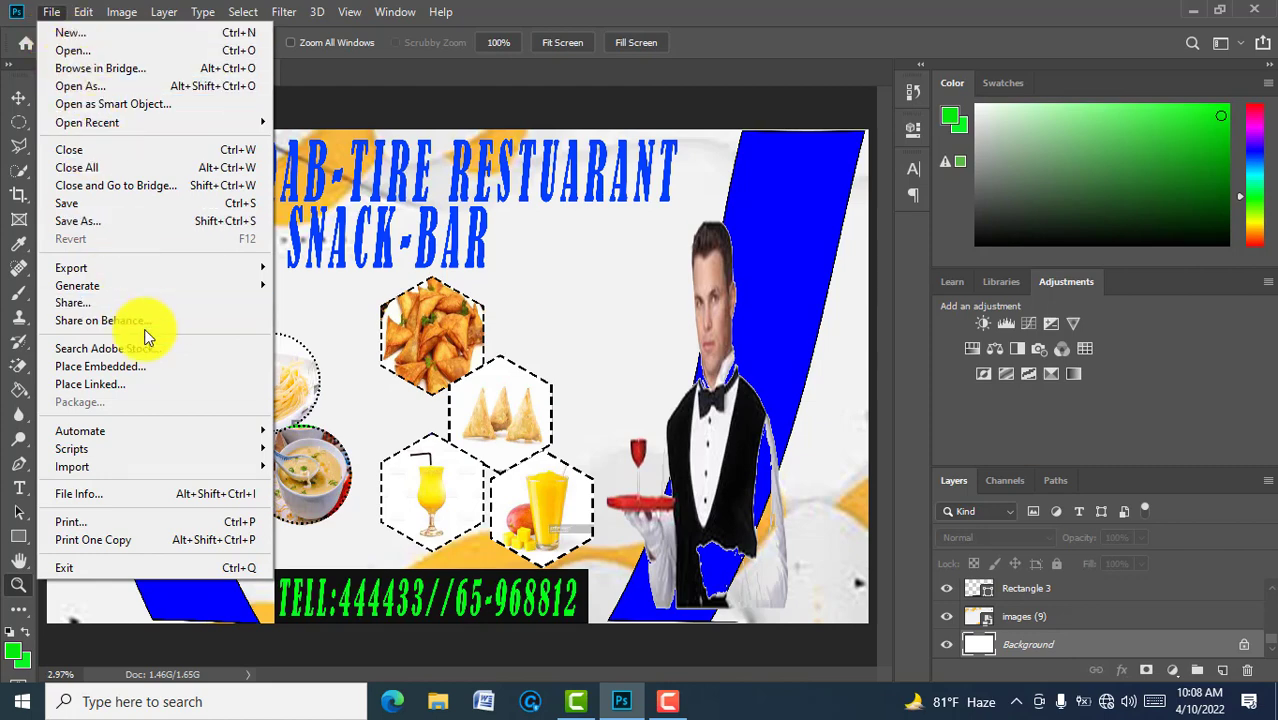
pyautogui.click(83, 224)
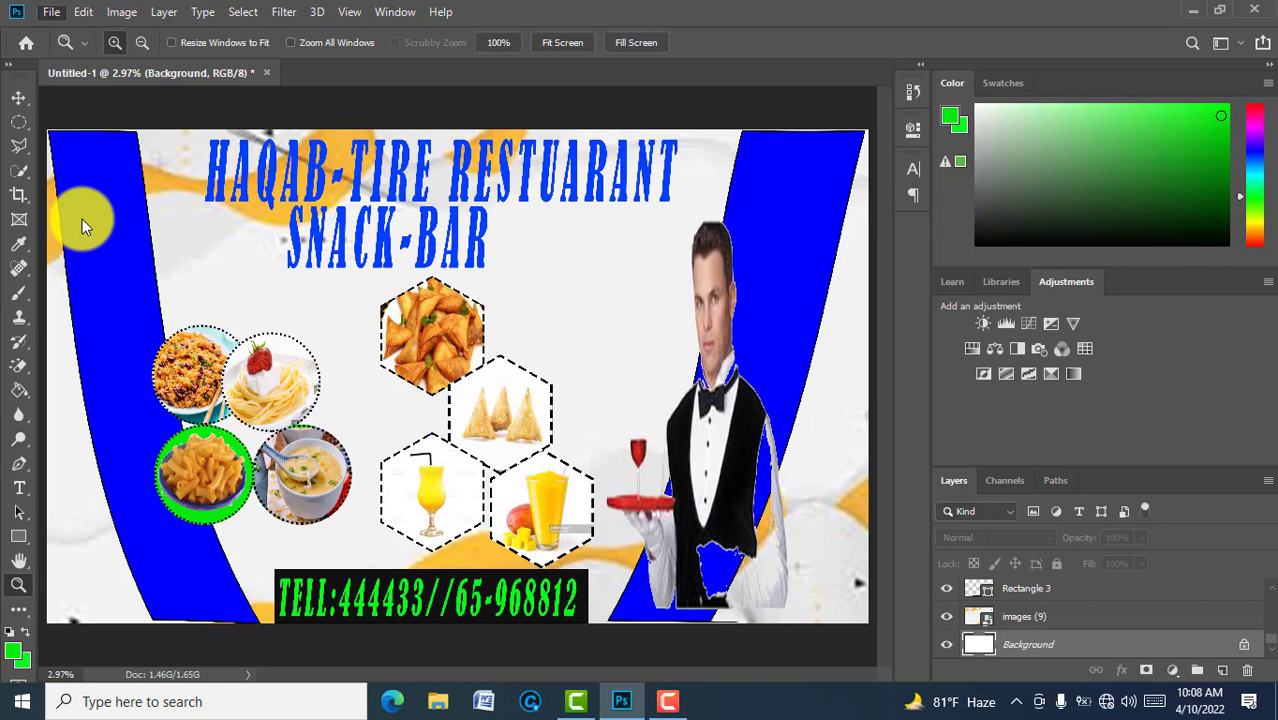
pyautogui.hotkey('ctrl', 'shift', 's')
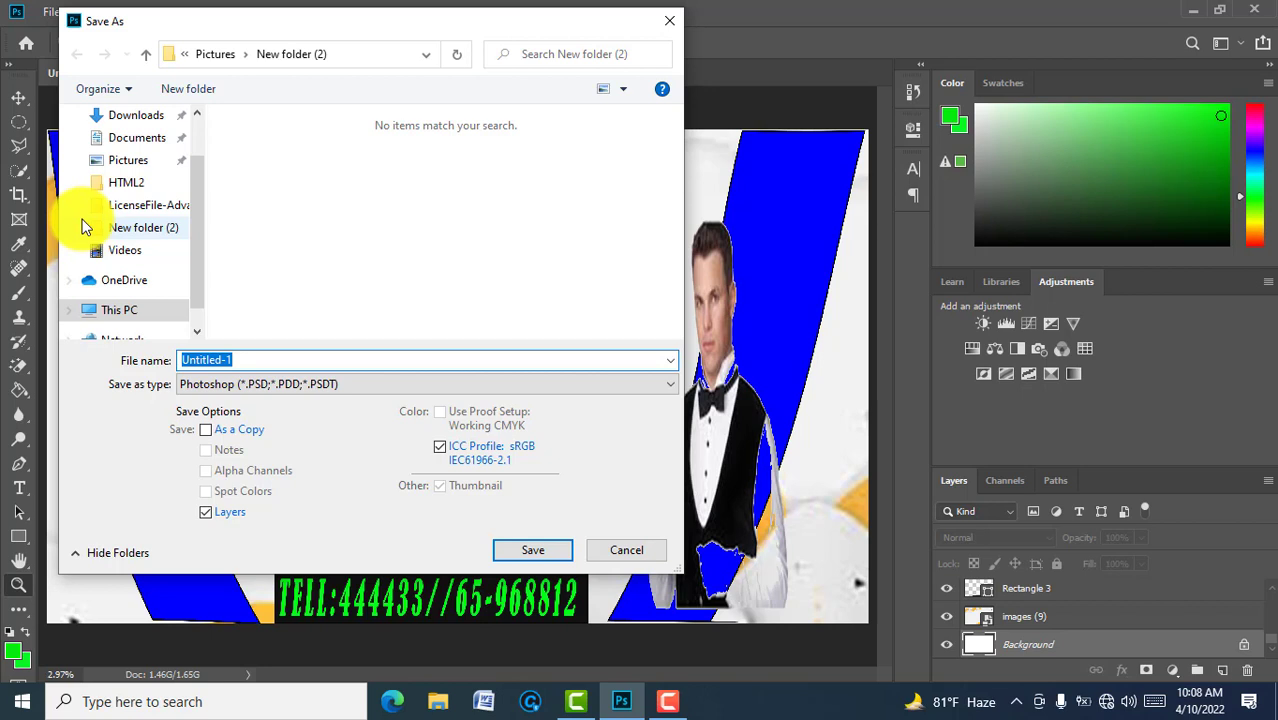
# Step: Choose New folder (2) and enter design-board as the file name
pyautogui.click(85, 227)
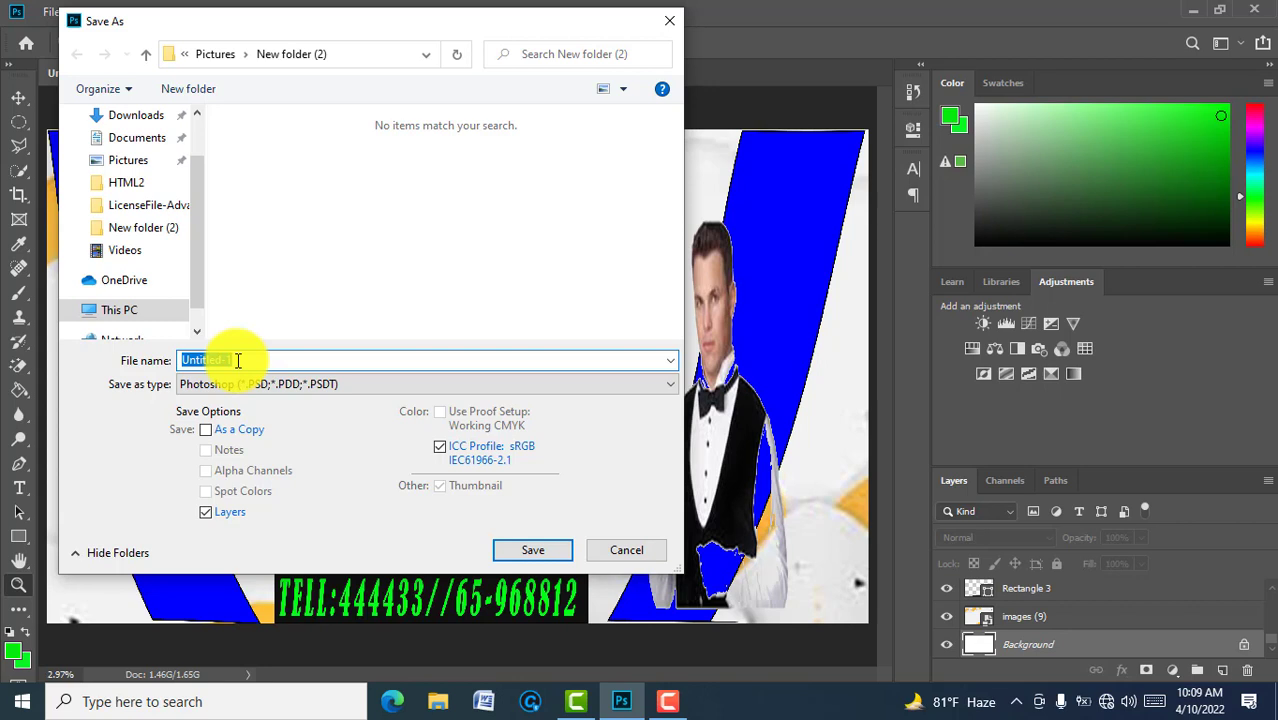
pyautogui.write('des')
pyautogui.write('ign')
pyautogui.write('-')
pyautogui.write('boo')
pyautogui.write('rd')
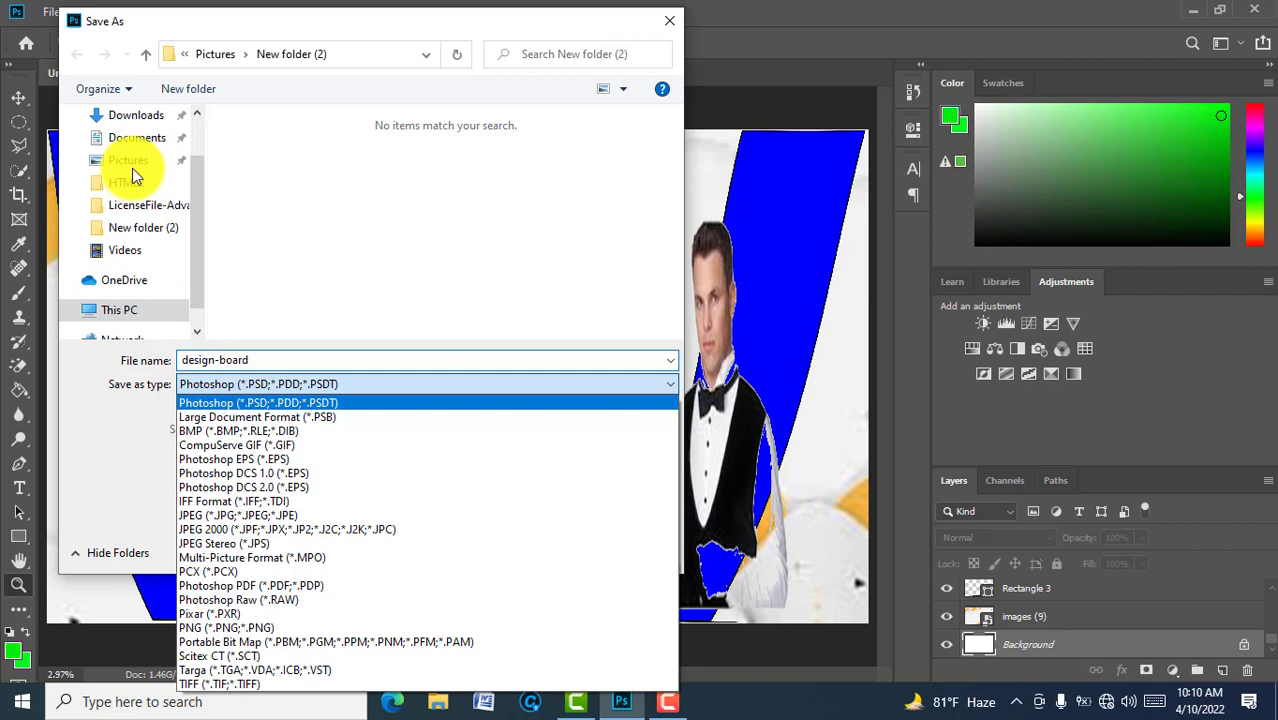
pyautogui.click(132, 168)
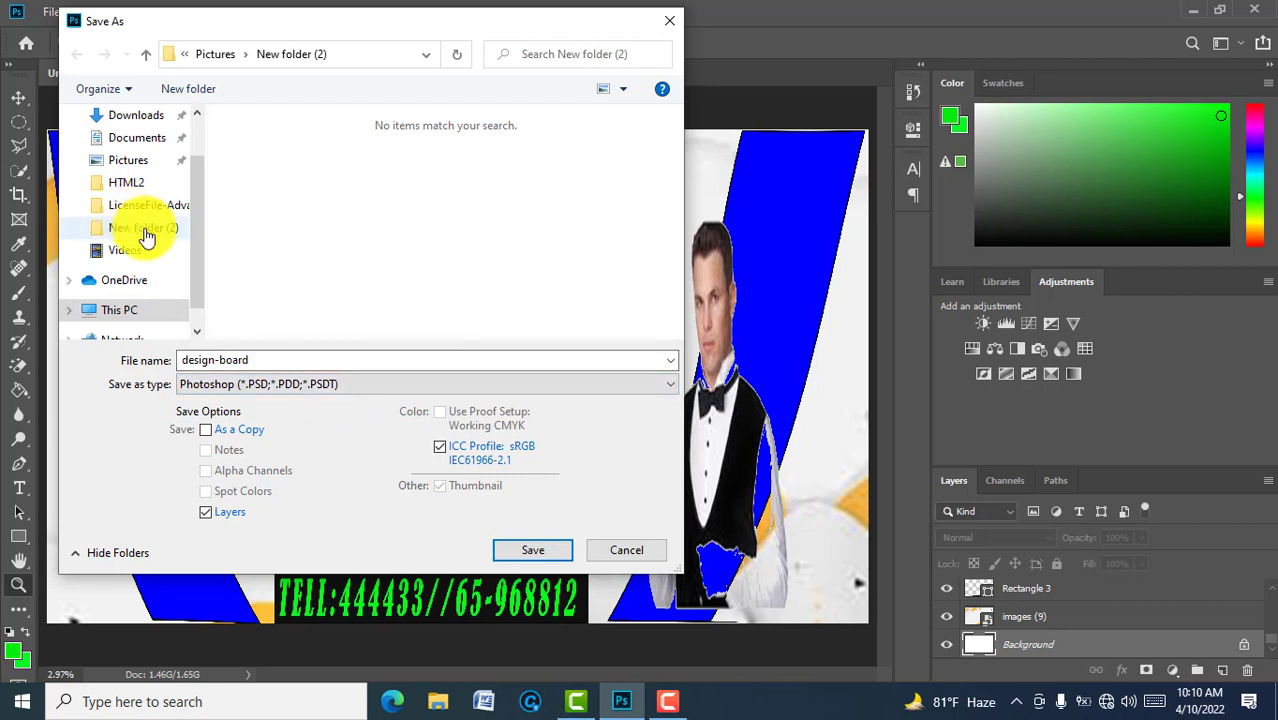
# Step: Set the save type to JPEG, then cancel out of the save window
pyautogui.click(350, 391)
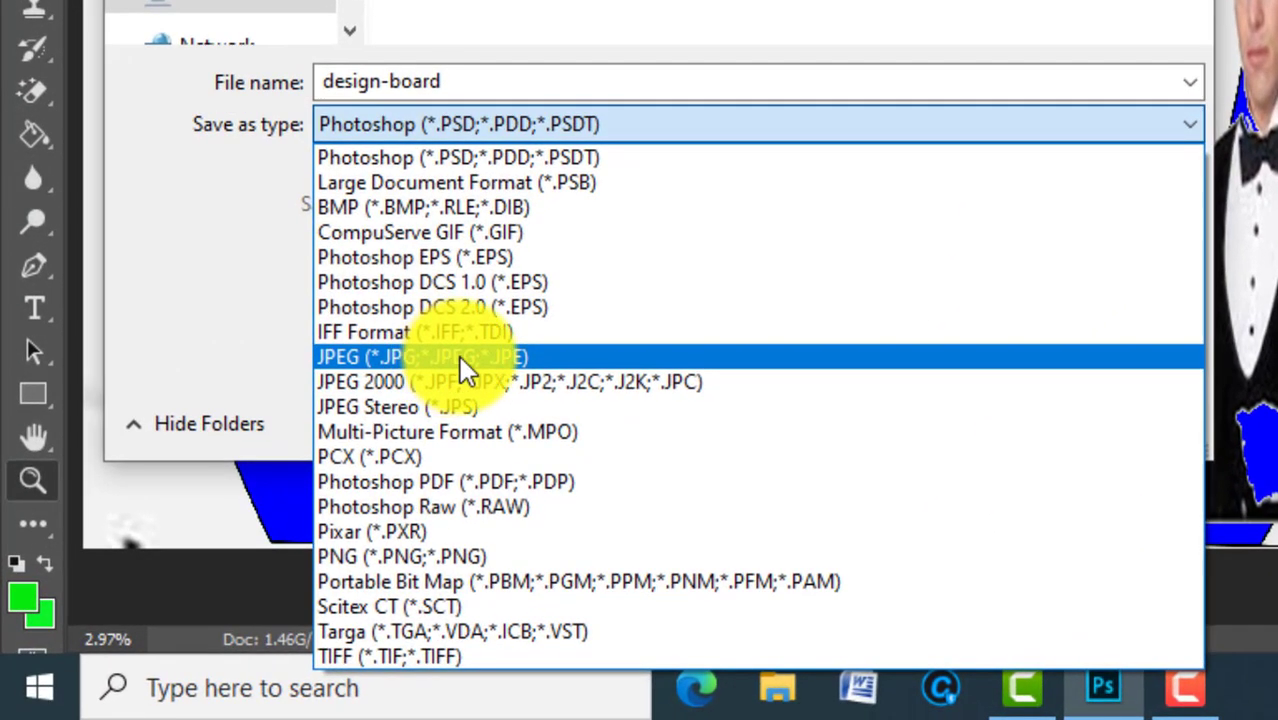
pyautogui.click(356, 441)
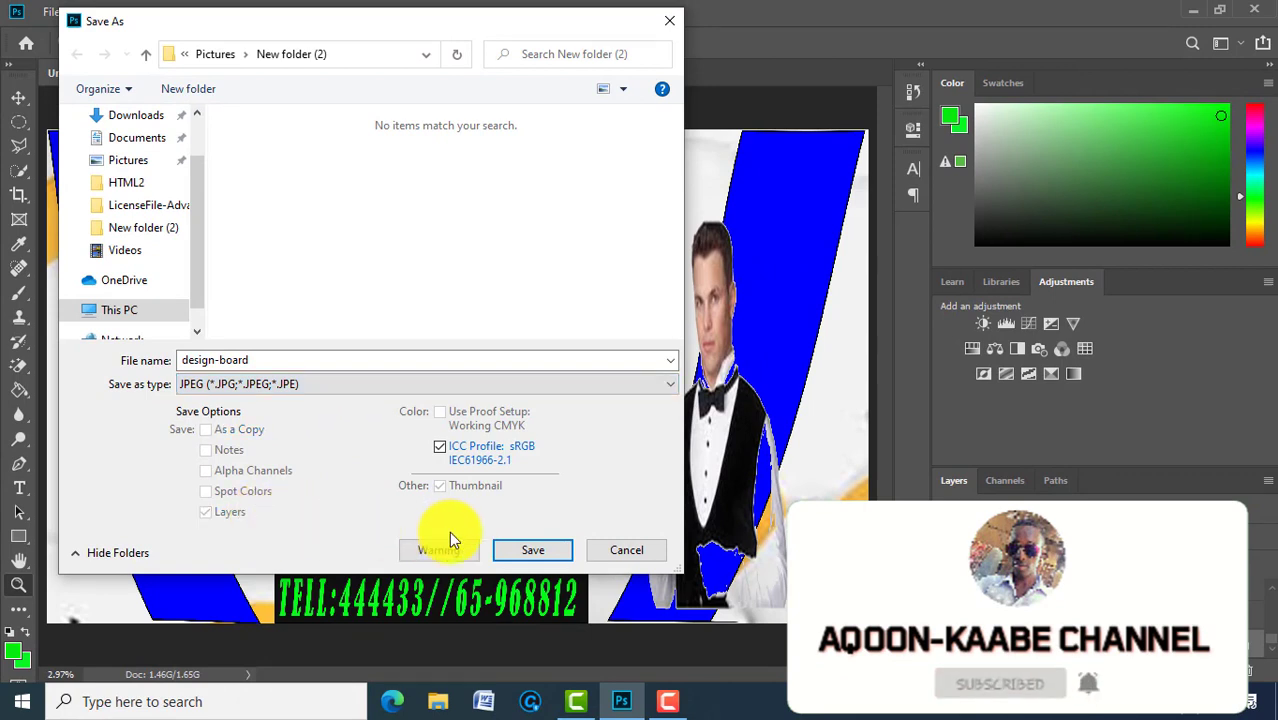
pyautogui.click(531, 551)
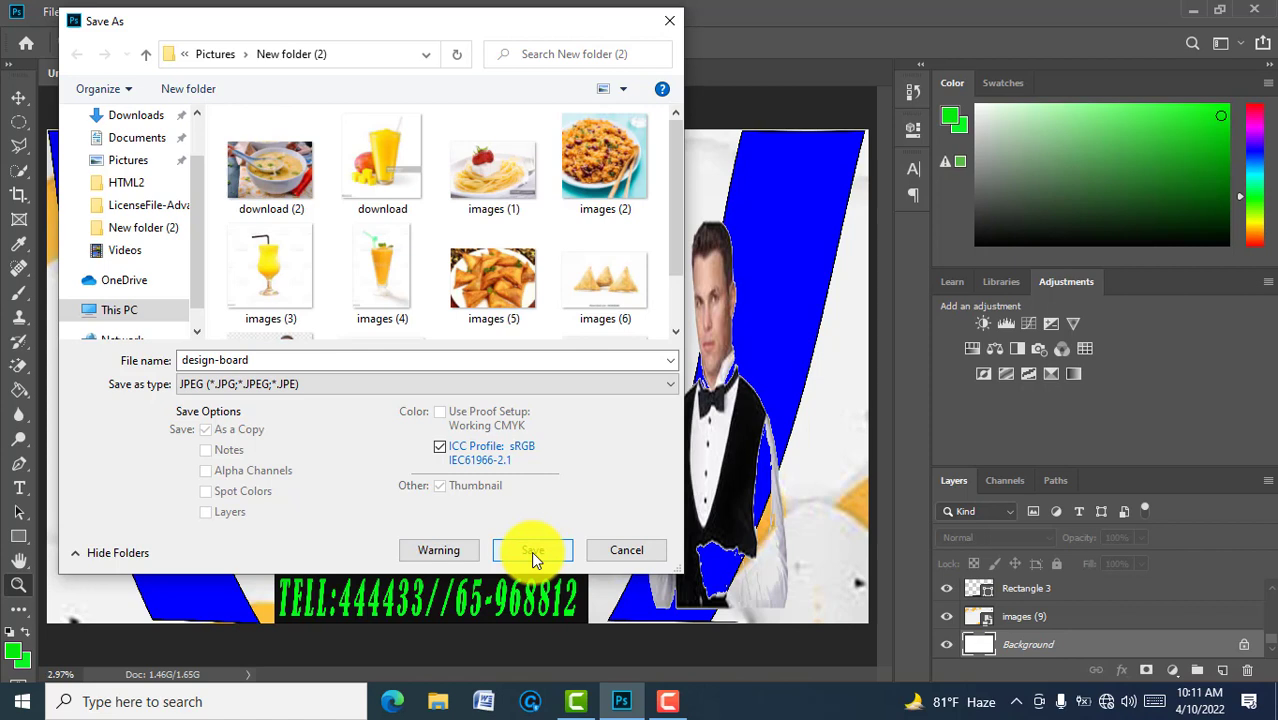
pyautogui.click(638, 553)
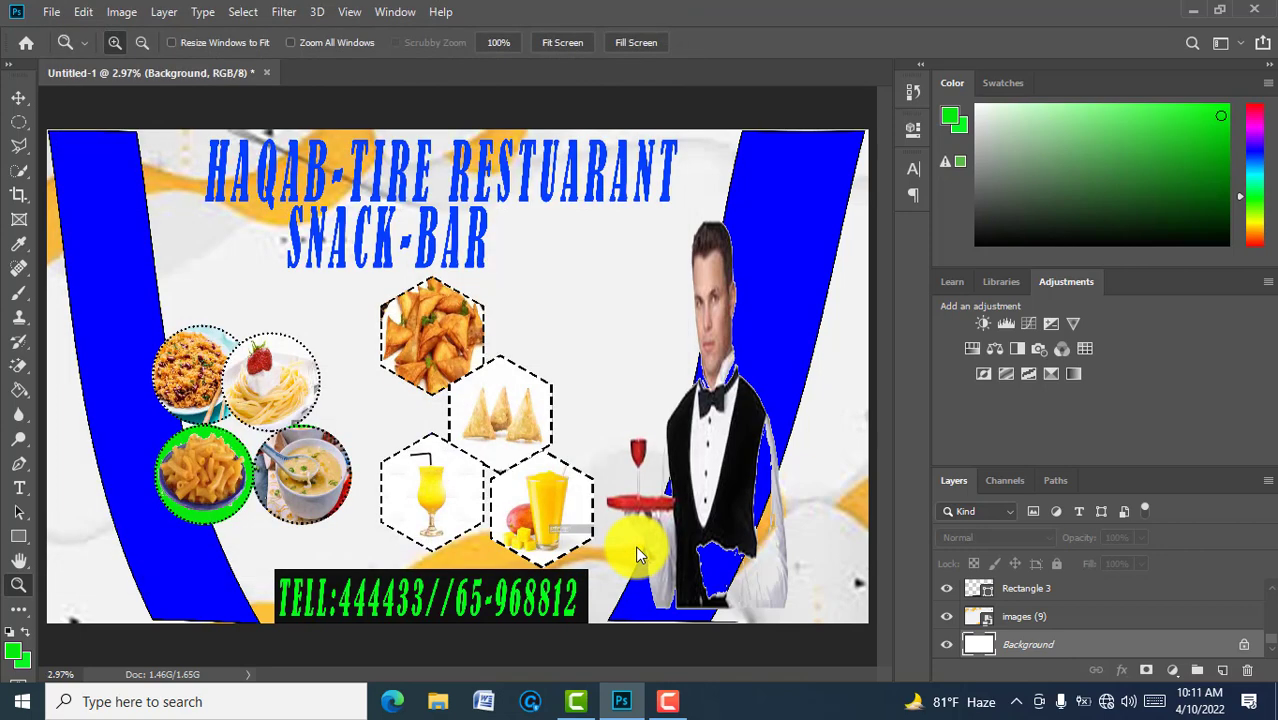